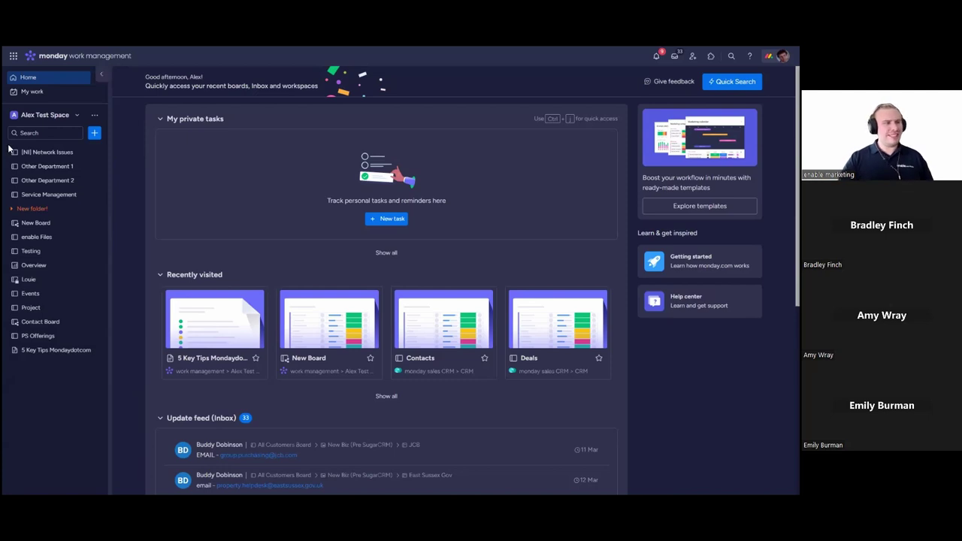
Step: Switch to the Training workspace and collapse its Old Boards folder in the sidebar
left_click(69, 117)
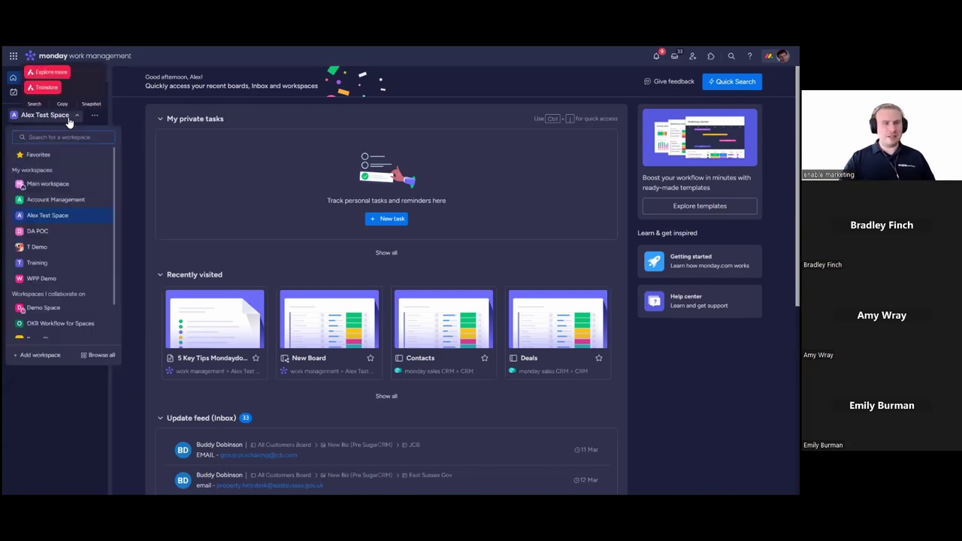
left_click(53, 265)
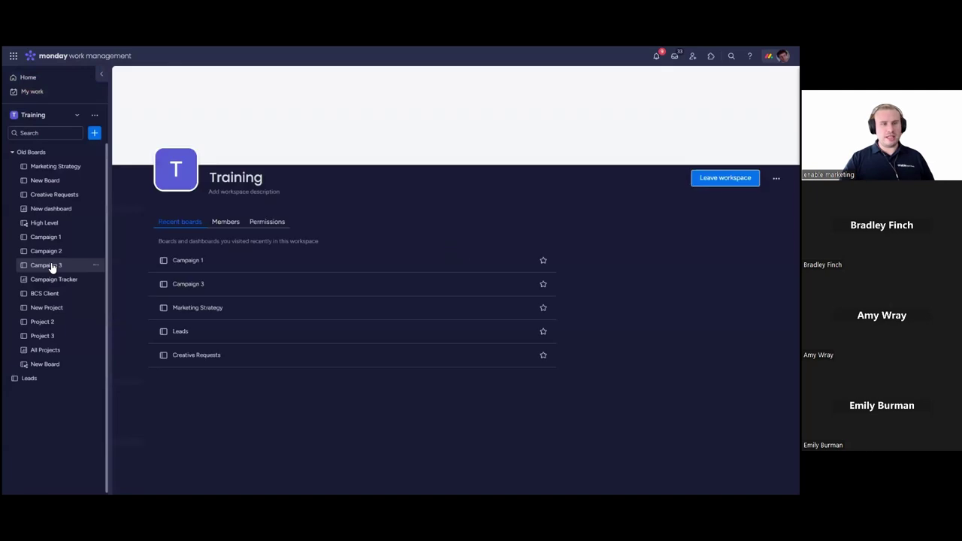
left_click(12, 153)
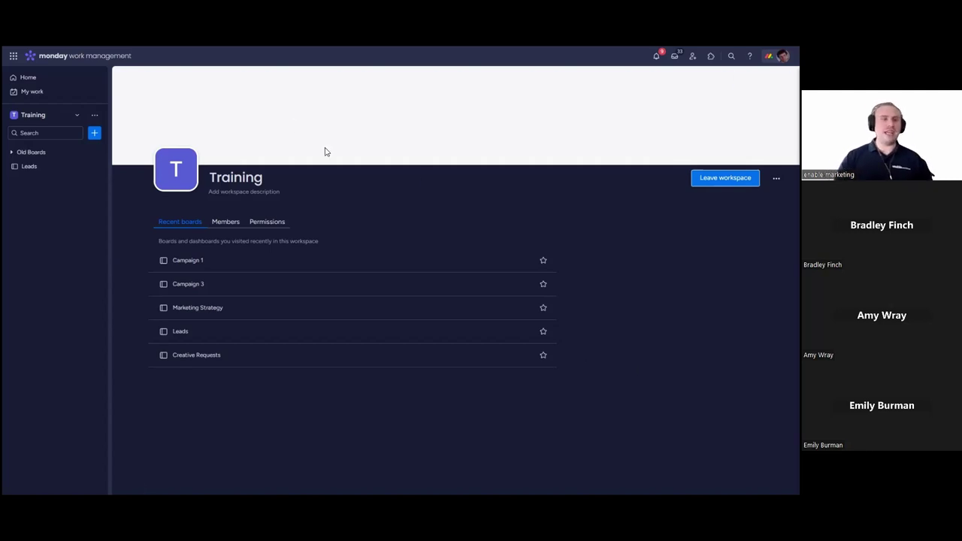
Step: Create a board called New Board in Training, keeping the default options
left_click(95, 133)
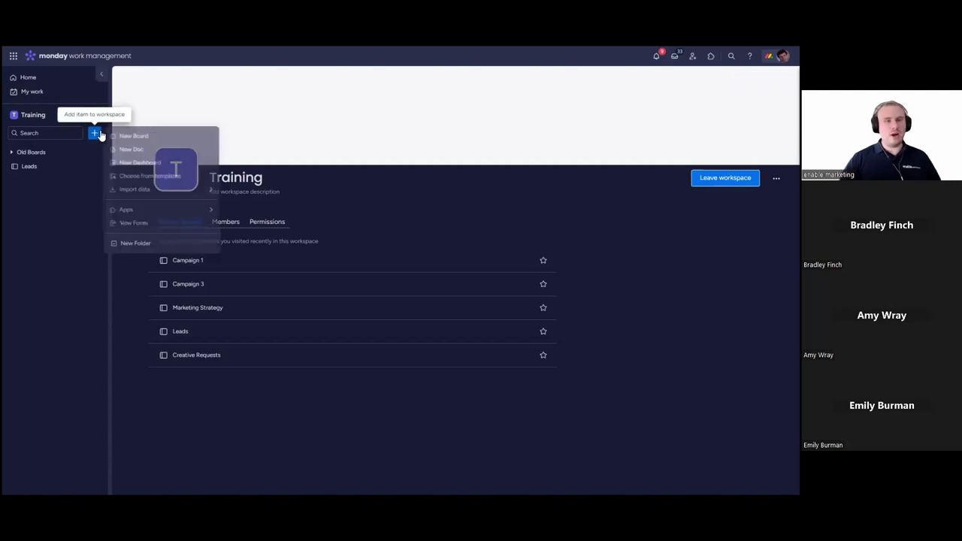
left_click(126, 133)
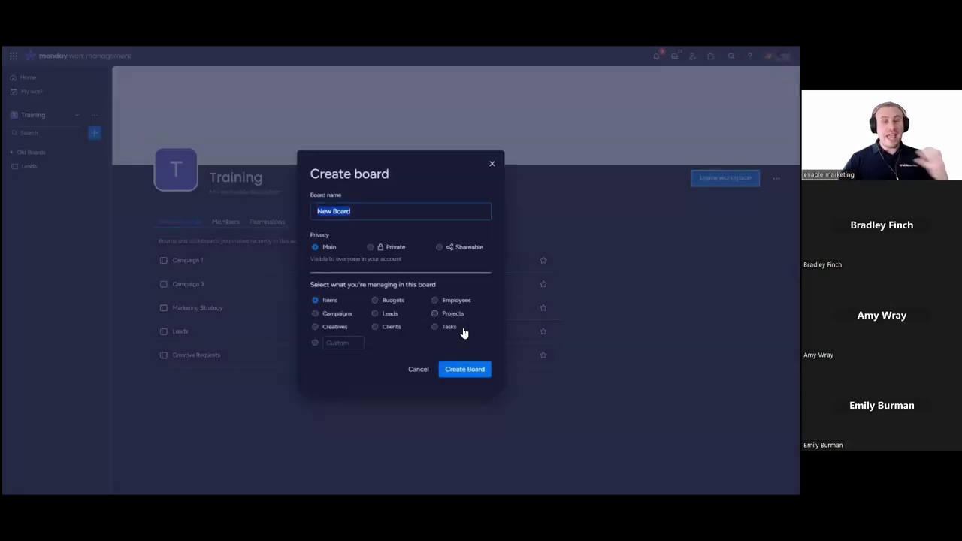
left_click(472, 369)
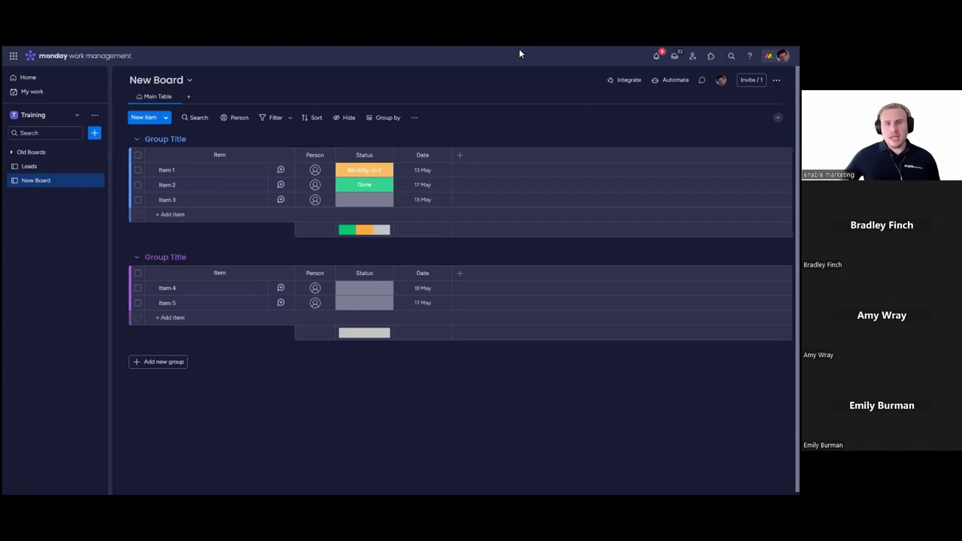
Step: Assign a person to each of Items 1, 2 and 3, and set Item 3's status to Stuck
left_click(316, 172)
left_click(325, 226)
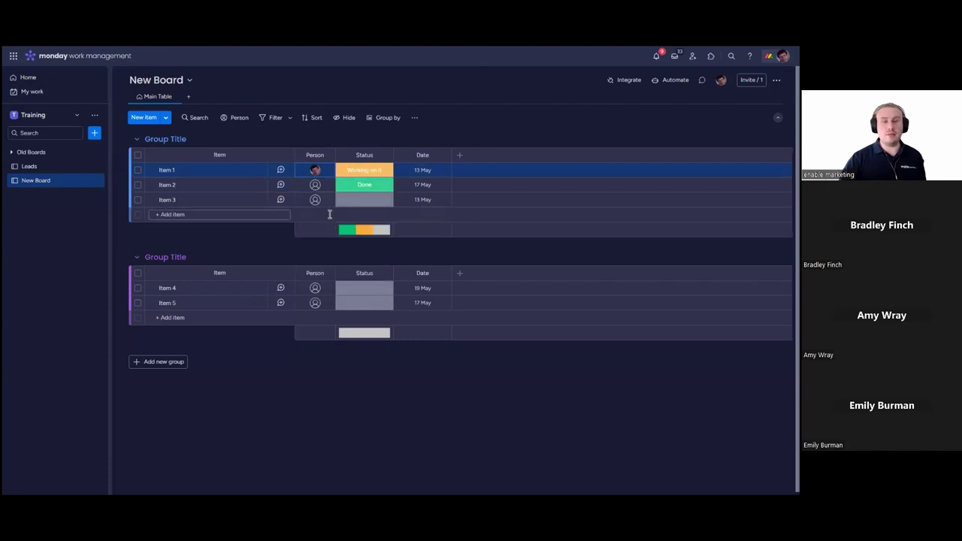
left_click(315, 185)
left_click(315, 260)
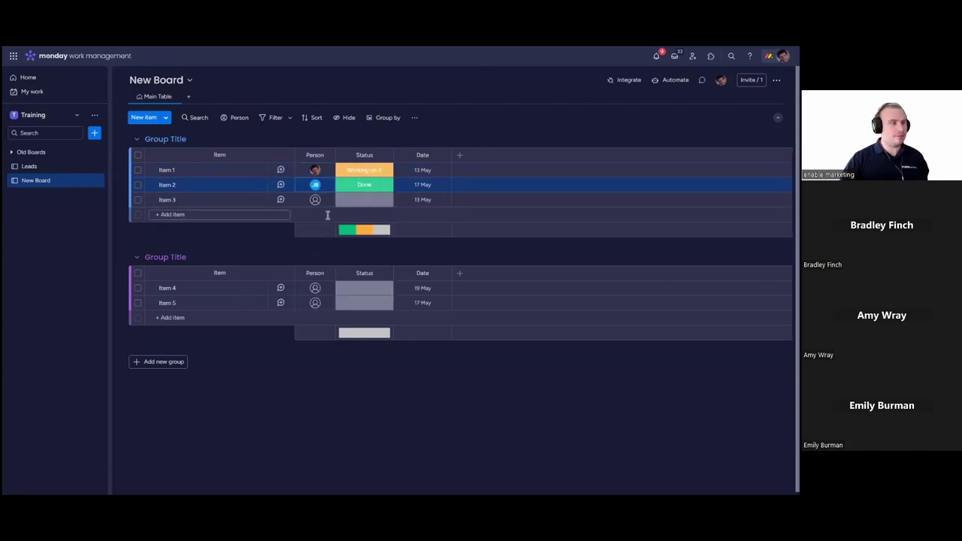
left_click(315, 199)
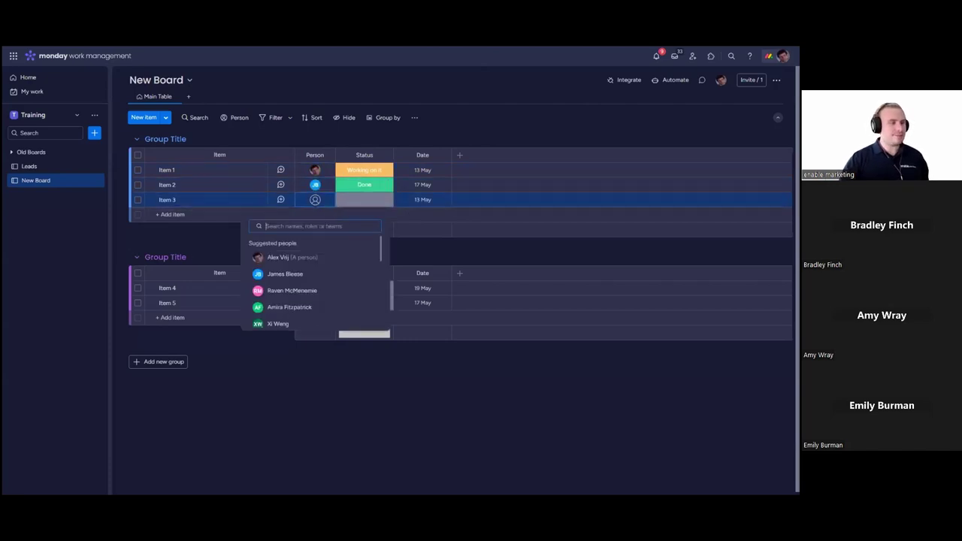
left_click(328, 292)
left_click(373, 205)
left_click(365, 242)
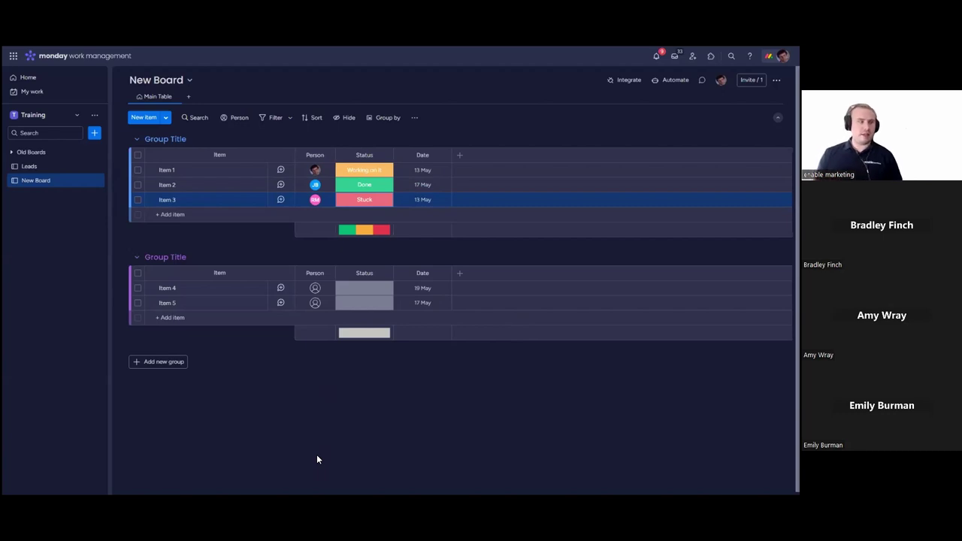
Step: Rename the board to 'New Project'
left_click(155, 81)
left_click(170, 103)
key("ctrl+a")
type("Ne")
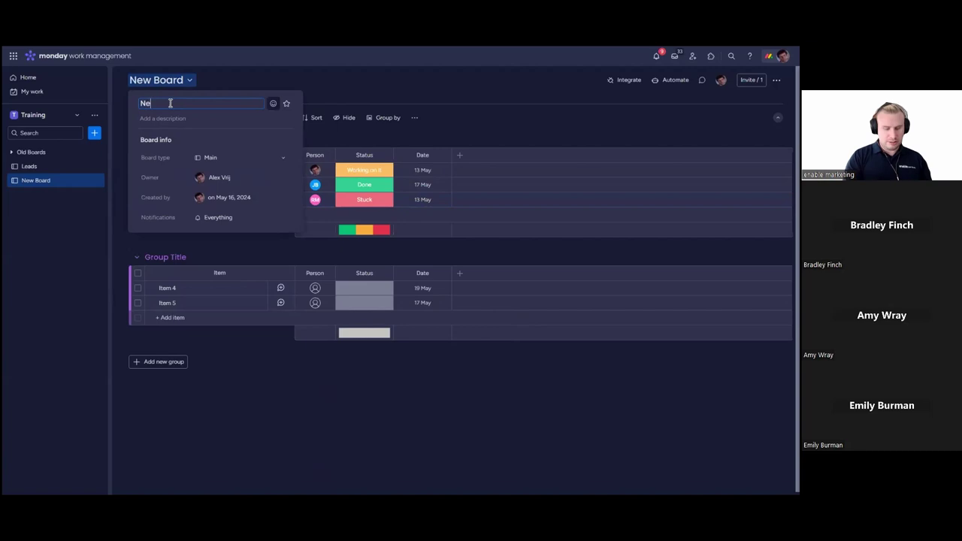
type("w Project")
key("Return")
left_click(457, 416)
Step: Rename the two groups to 'Pre Project' and 'Active Phase'
left_click(176, 139)
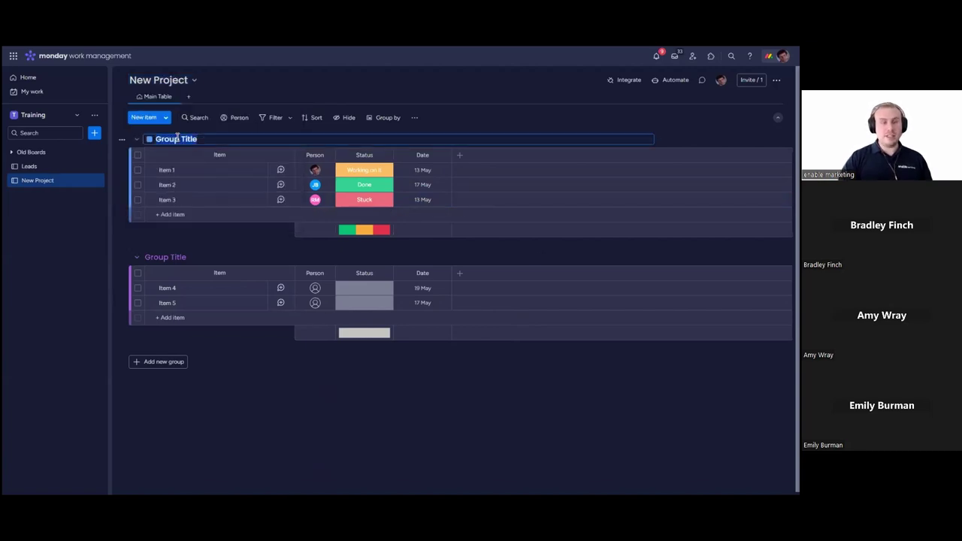
type("Pr")
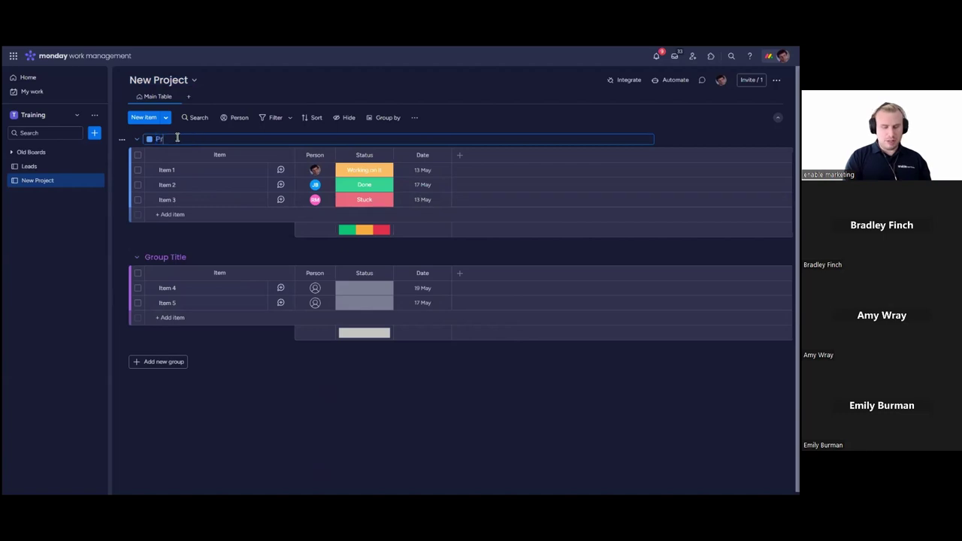
type("e Project")
key("Return")
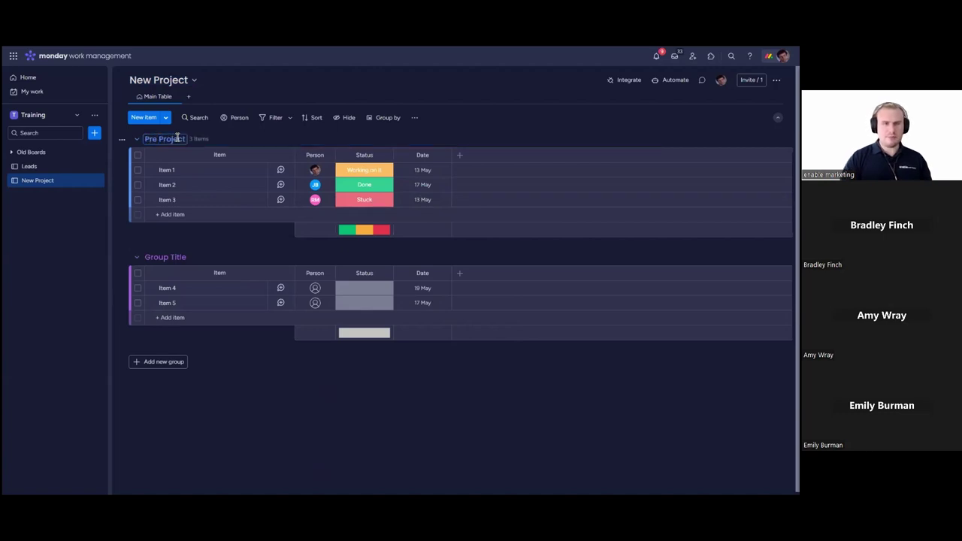
left_click(167, 258)
type("Active Phase")
key("Return")
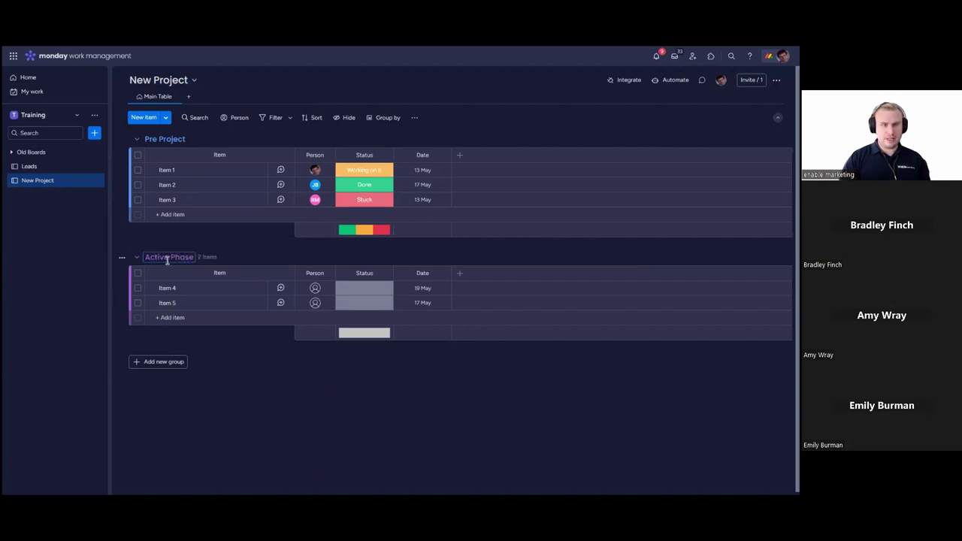
Step: Add a third group named 'Roundup' and colour it green
left_click(179, 362)
left_click(188, 361)
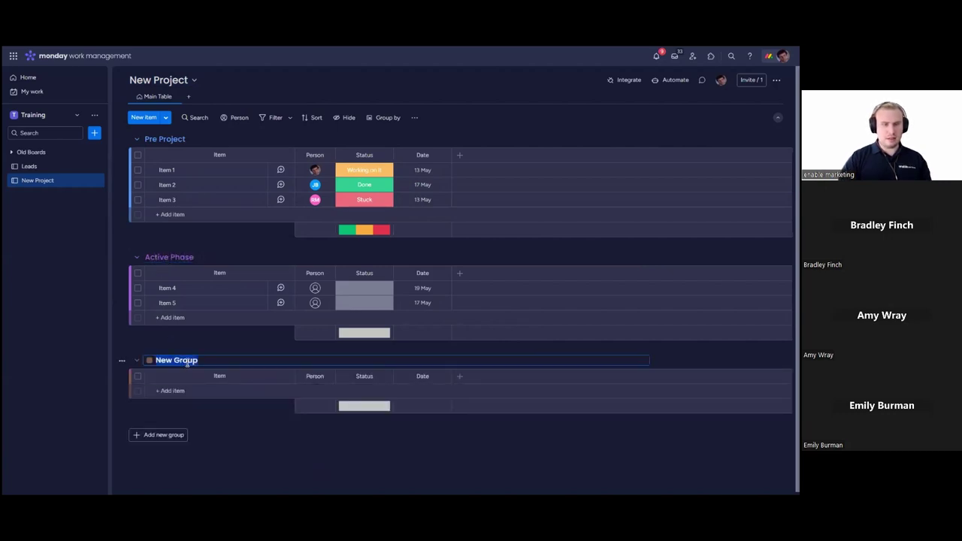
type("Roundup")
key("Return")
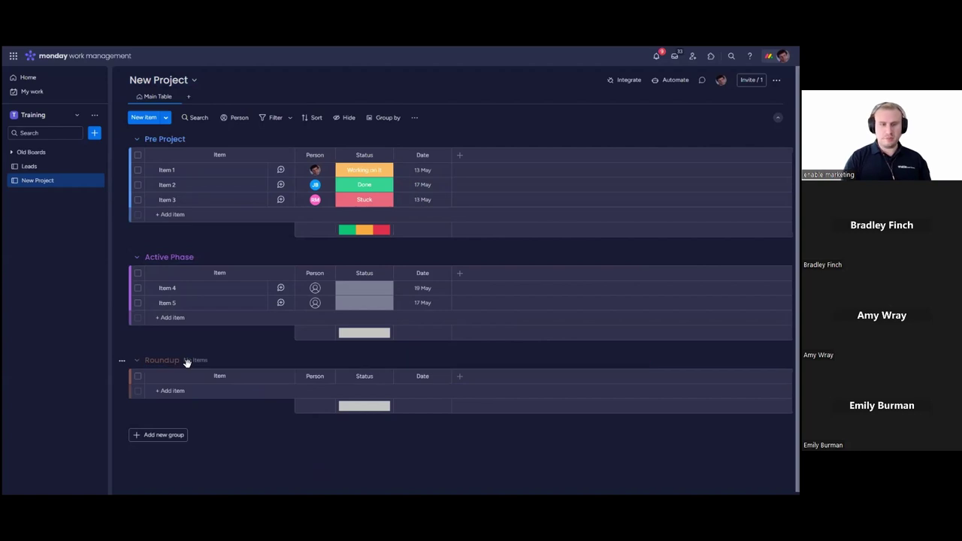
left_click(161, 360)
left_click(150, 361)
left_click(165, 379)
Step: Add items Action1 and Action 2 to the Roundup group
left_click(205, 391)
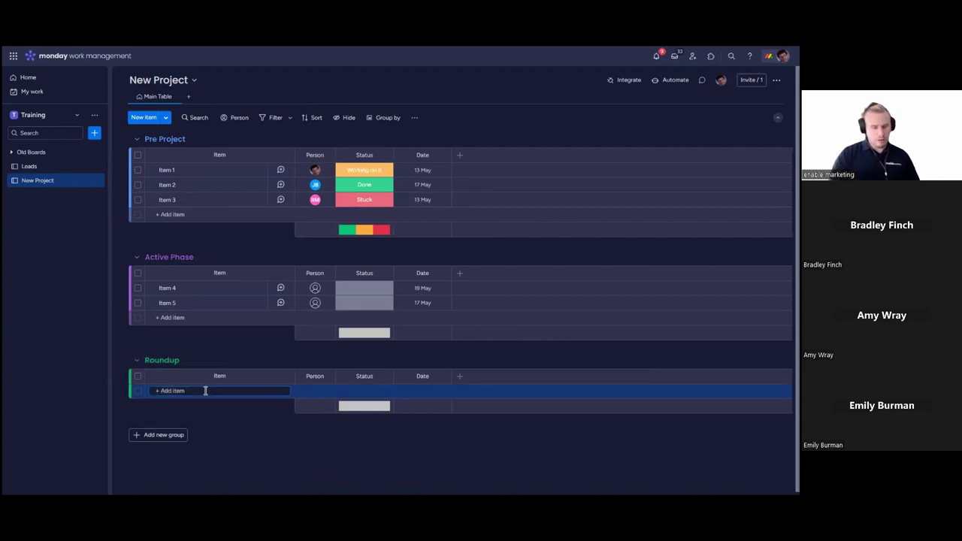
type("Actual")
key("Return")
type("A")
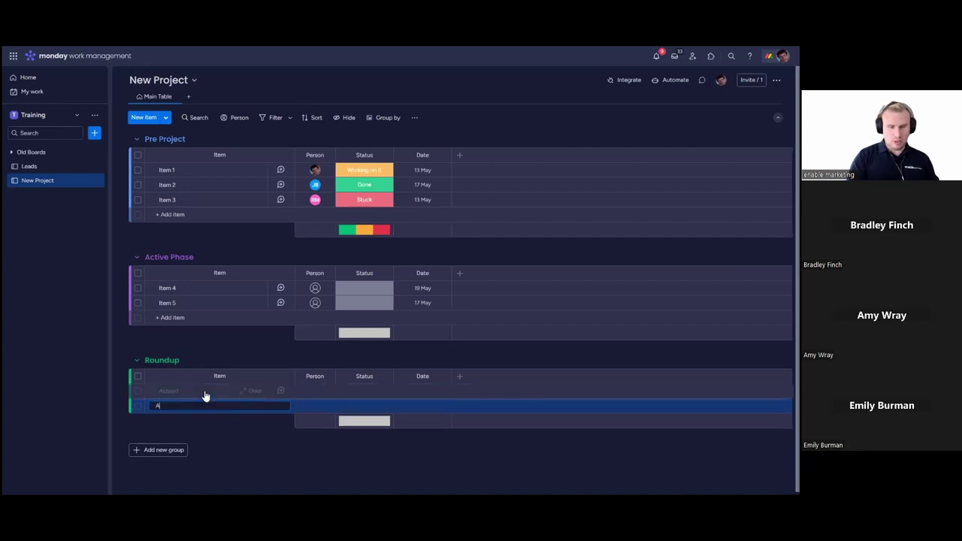
type("ction 2")
key("Return")
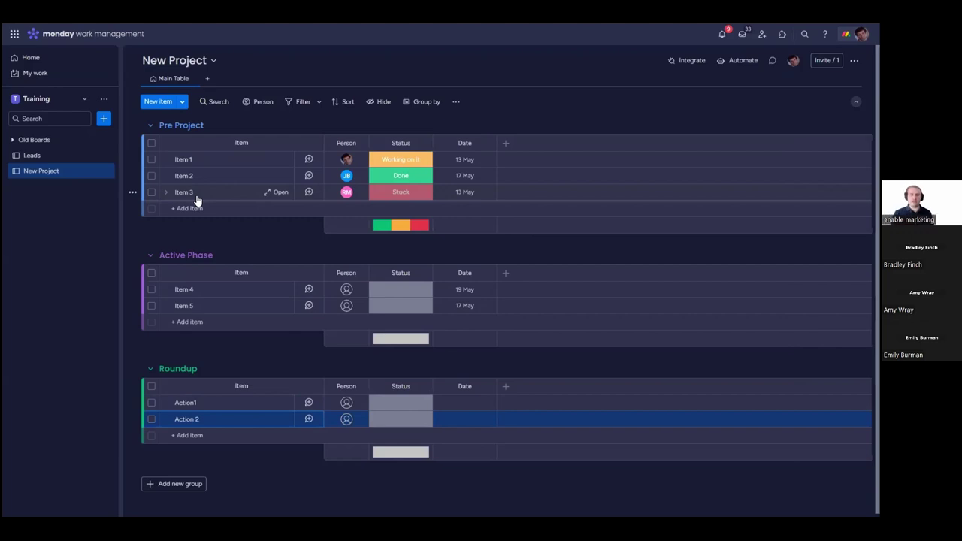
left_click(507, 143)
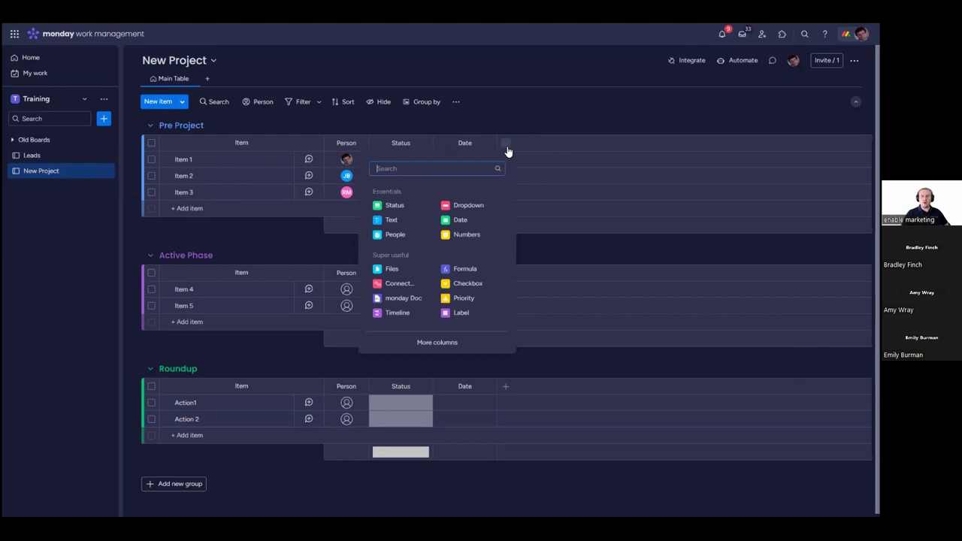
left_click(413, 269)
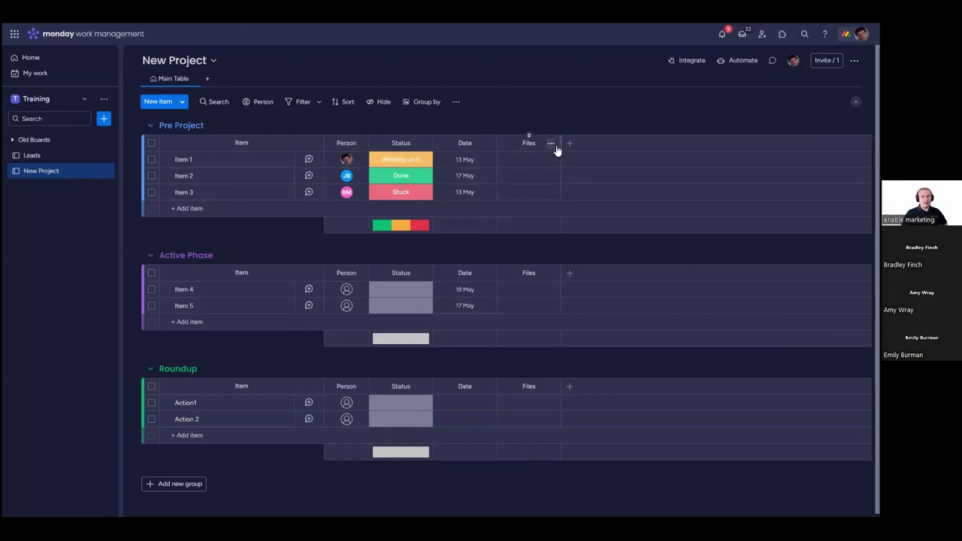
left_click(151, 159)
left_click(151, 175)
left_click(152, 192)
left_click(151, 290)
left_click(151, 306)
left_click(151, 403)
left_click(152, 420)
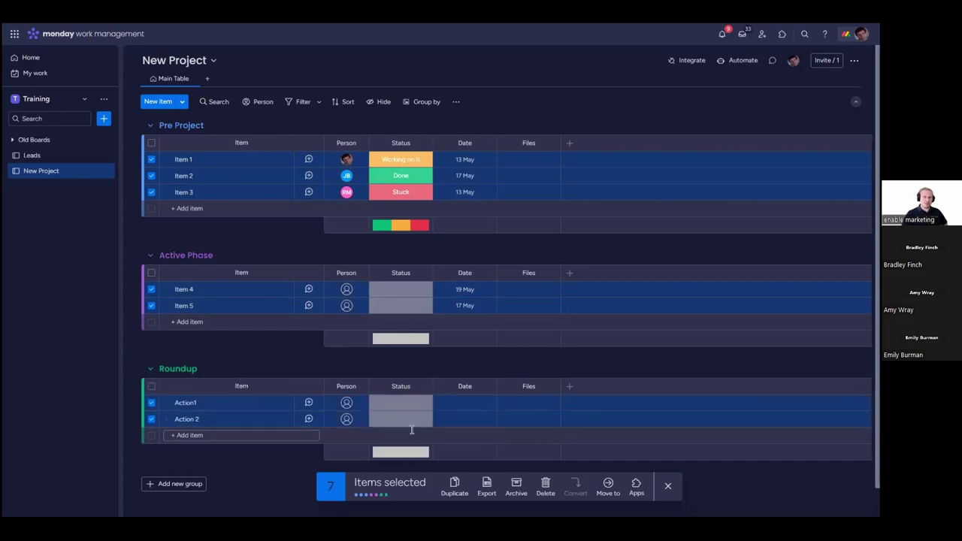
left_click(669, 488)
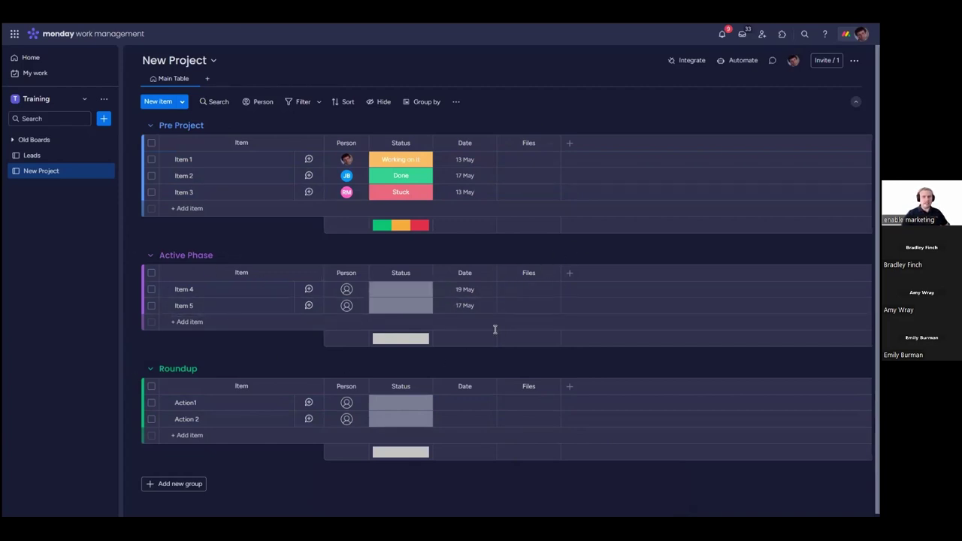
left_click(551, 273)
left_click(591, 422)
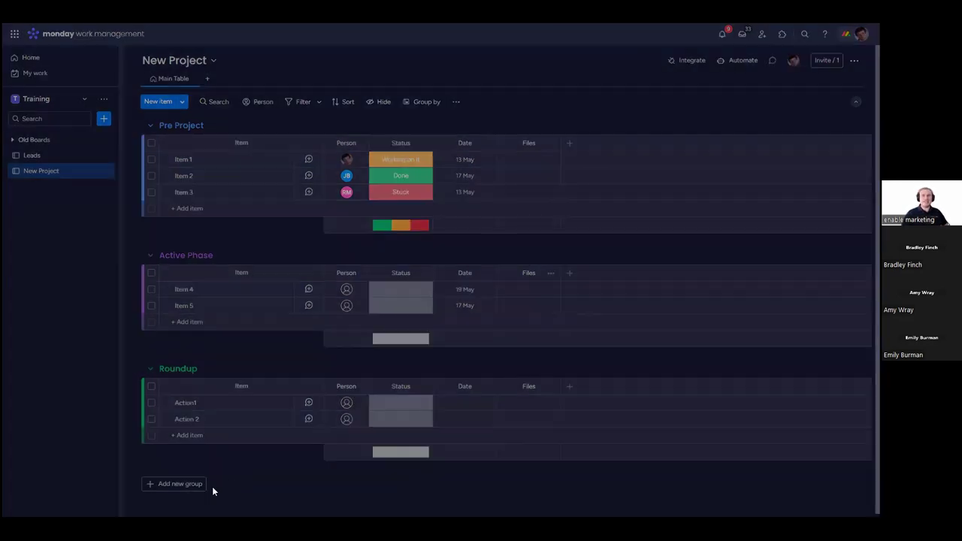
left_click(555, 93)
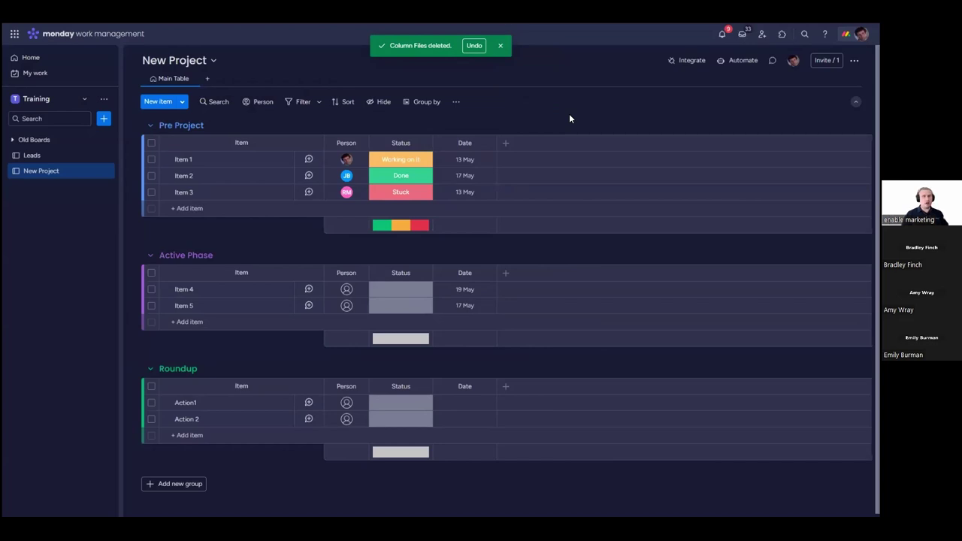
Step: Switch to the monday sales CRM product and browse its Contacts board
left_click(14, 34)
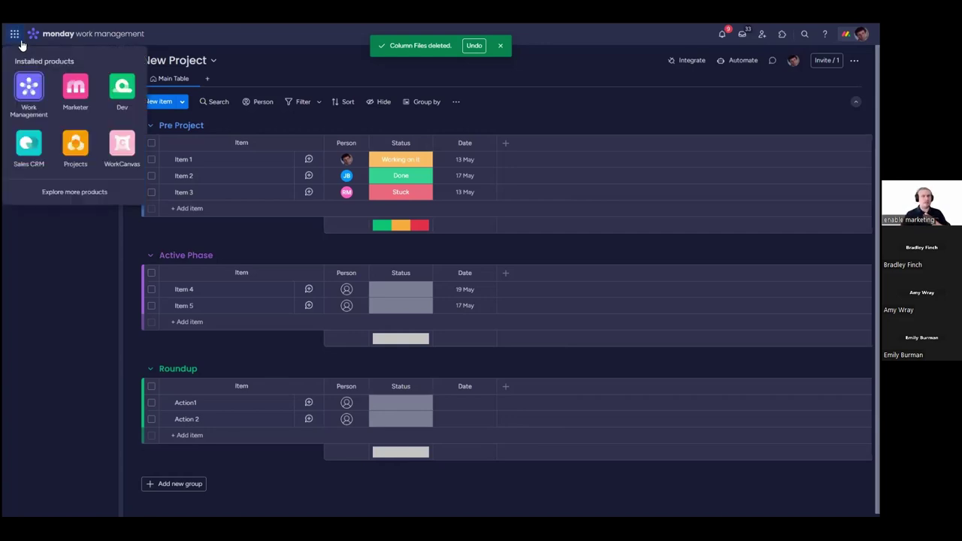
left_click(29, 142)
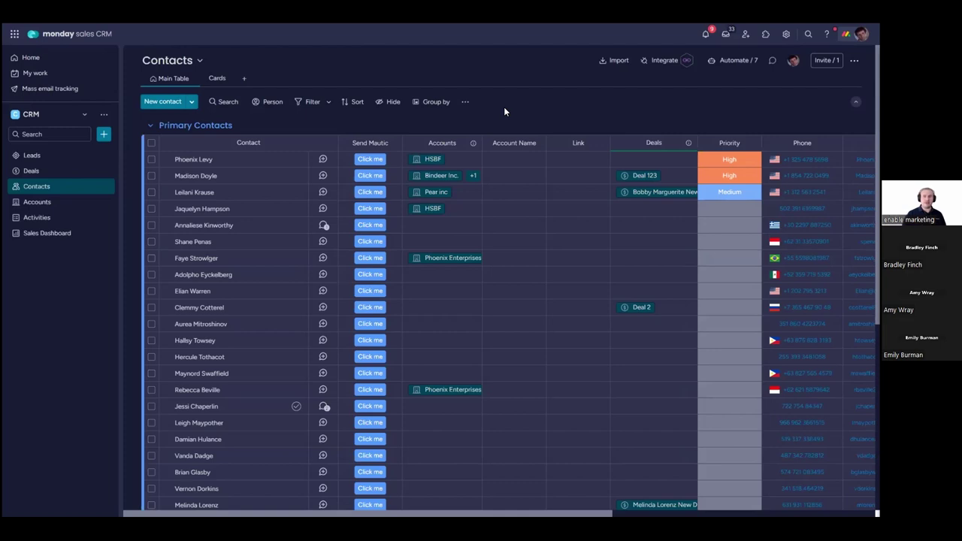
scroll(538, 135, "down", 5)
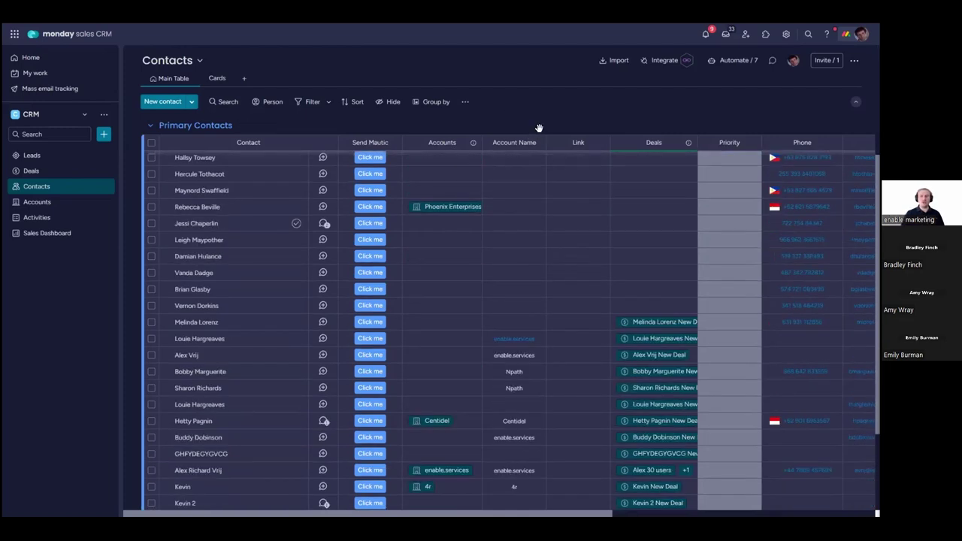
scroll(555, 195, "up", 3)
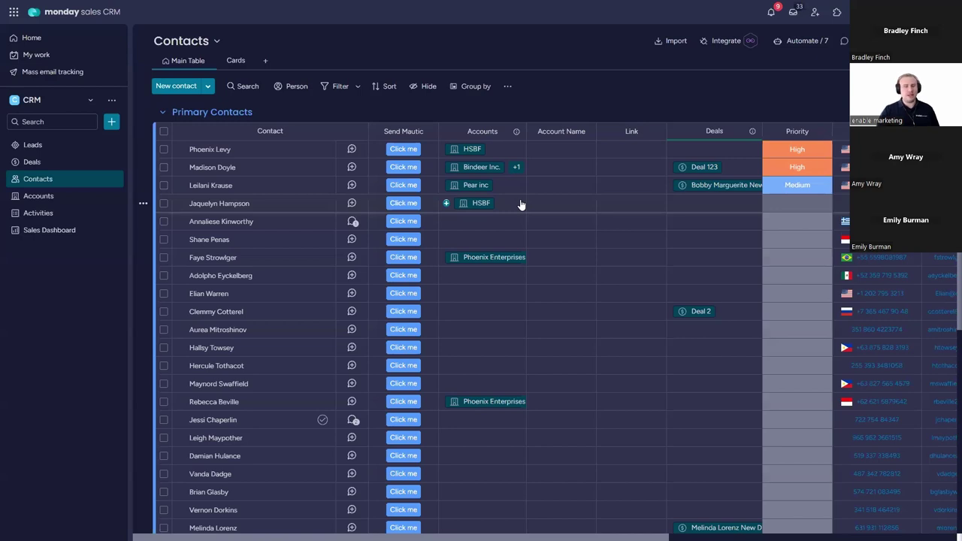
left_click(16, 13)
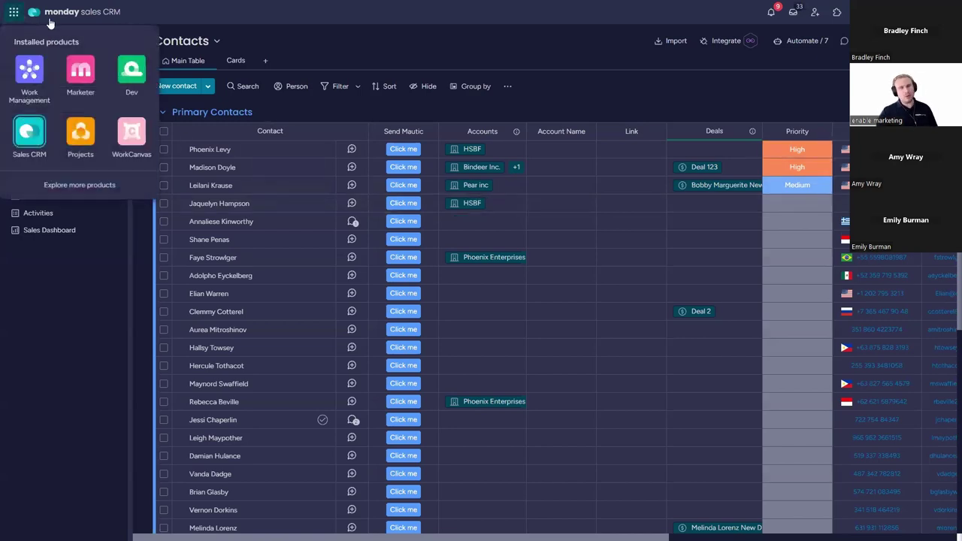
Step: Switch back to Work Management to return to the New Project board
left_click(40, 80)
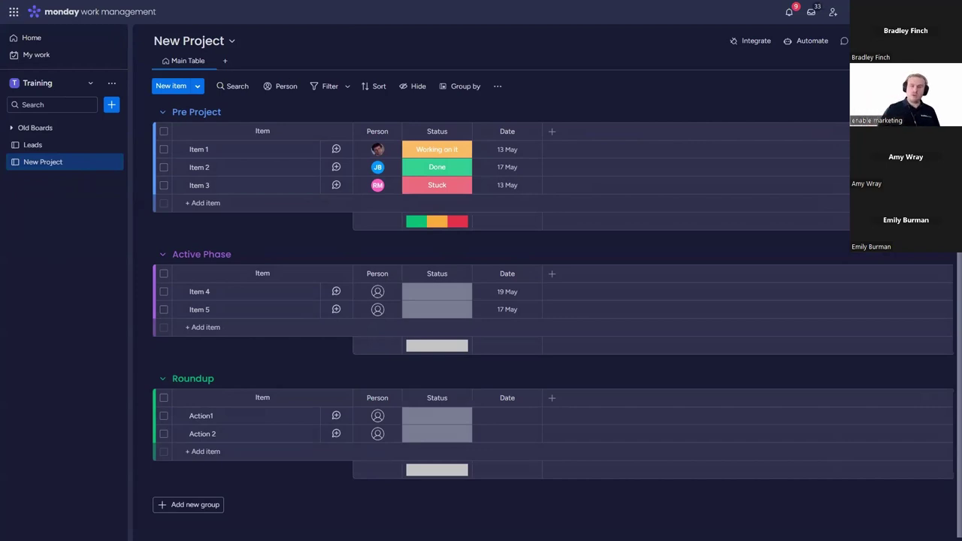
left_click(163, 149)
left_click(164, 185, "shift")
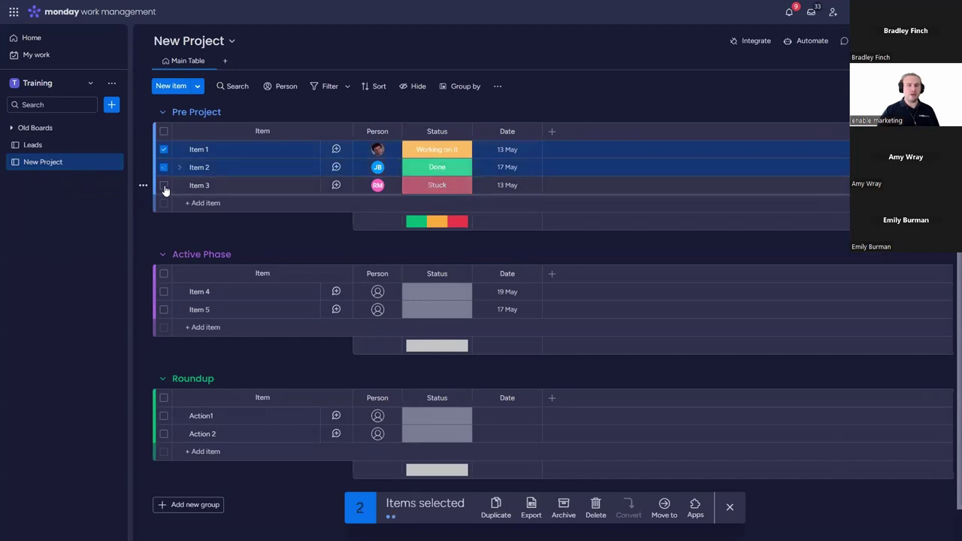
left_click(163, 292)
left_click(164, 309)
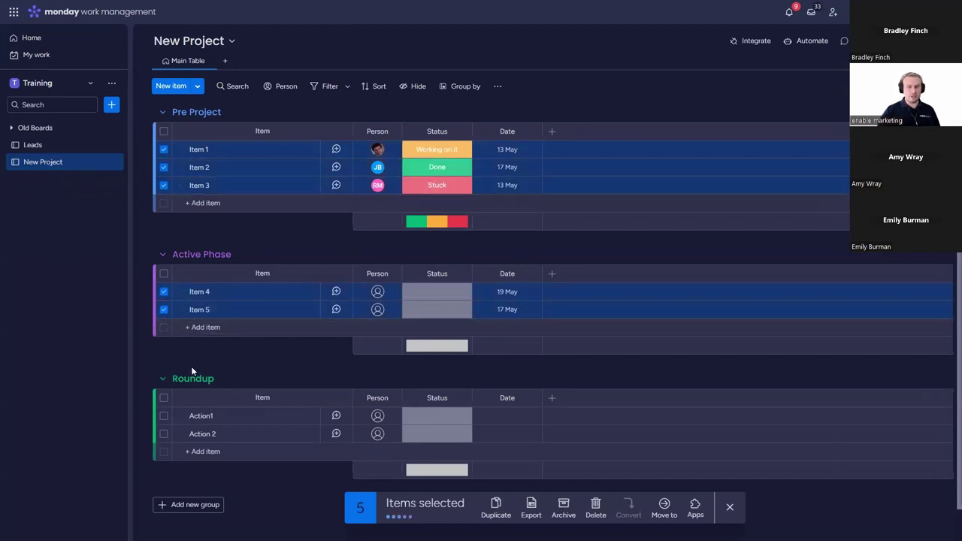
left_click(163, 415)
left_click(163, 434)
left_click(730, 507)
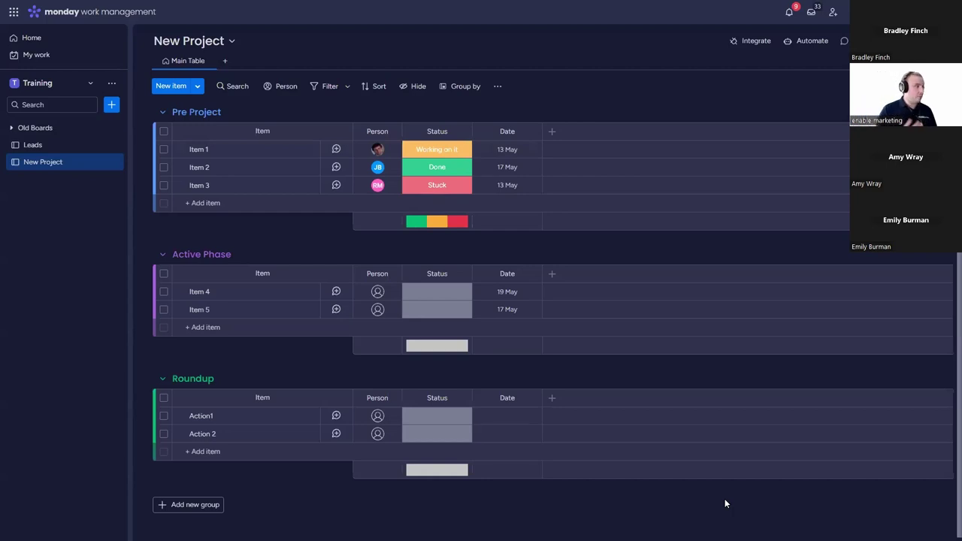
Step: Add a Numbers column named 'Associated Costs' with its sum shown in pounds (£)
left_click(553, 275)
left_click(534, 374)
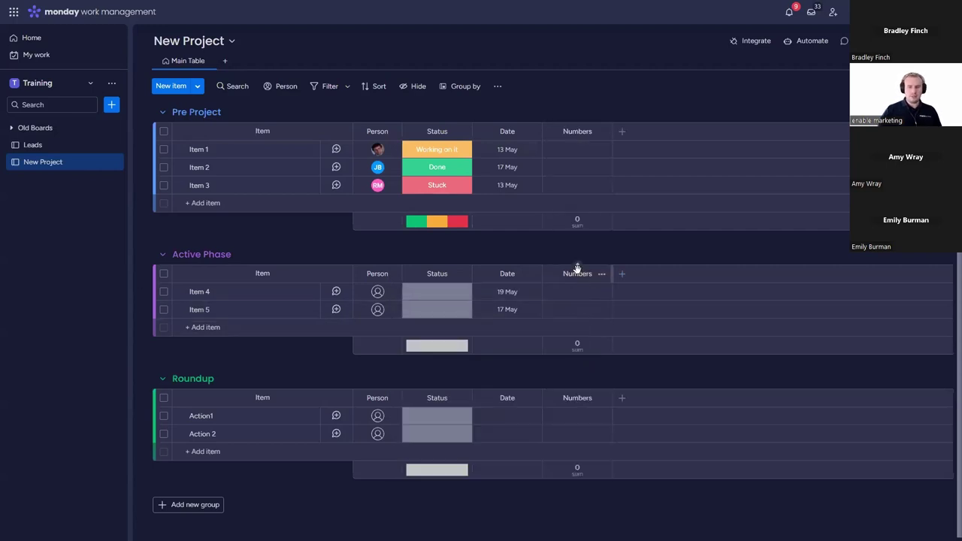
left_click(579, 274)
type("Asso")
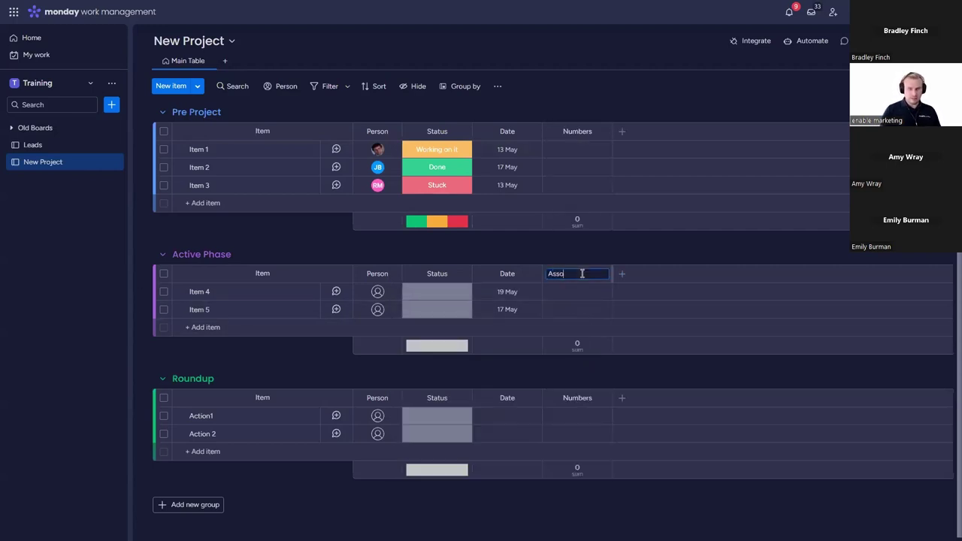
type("ciated Costs")
key("Return")
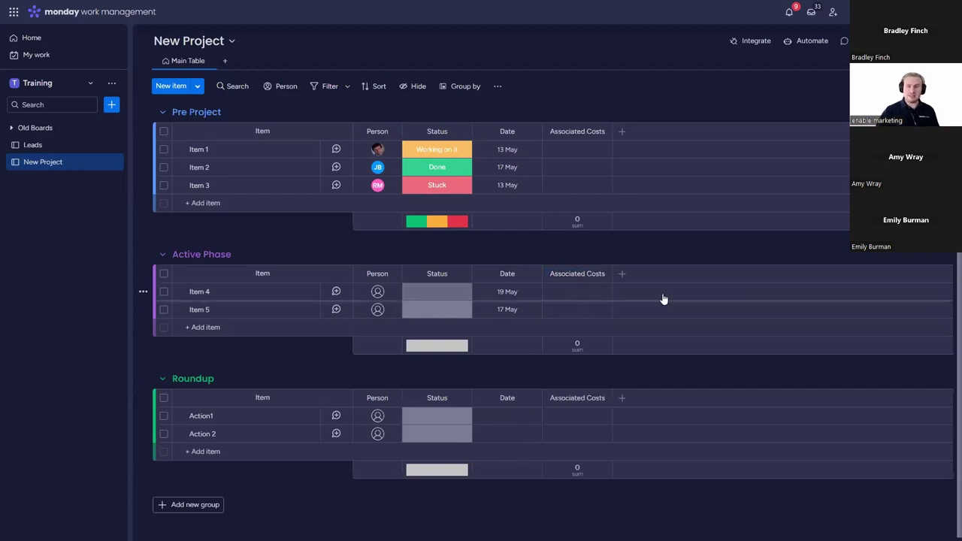
left_click(578, 344)
left_click(438, 364)
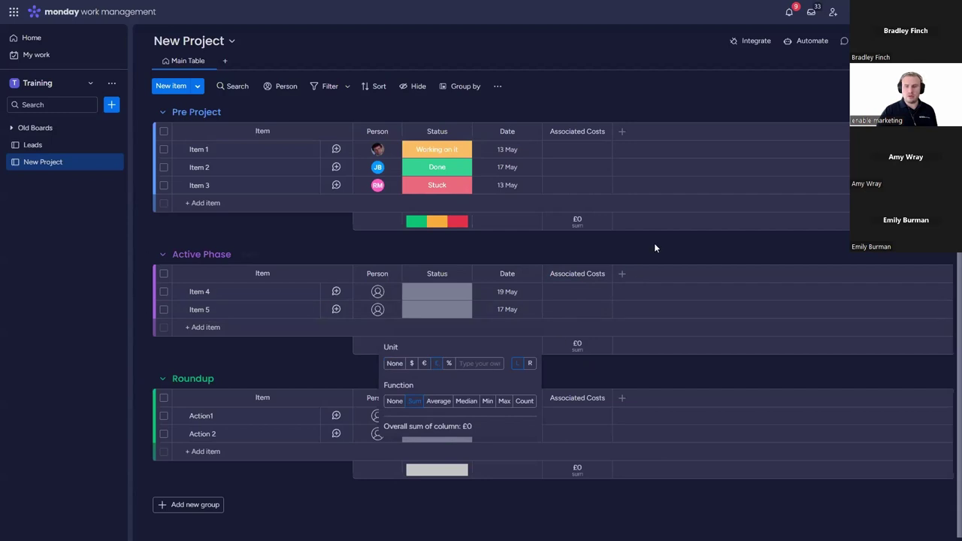
Step: Enter costs of £10 for Item 4 and £20 for Item 5
left_click(627, 292)
type("10")
left_click(617, 308)
type("20")
key("Return")
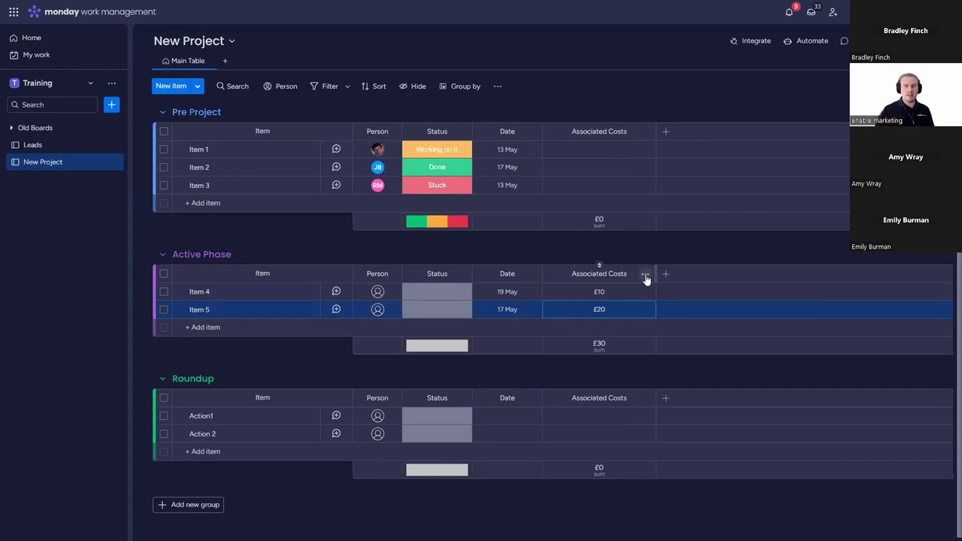
Step: Delete the Associated Costs column, confirming the deletion
left_click(645, 274)
left_click(669, 447)
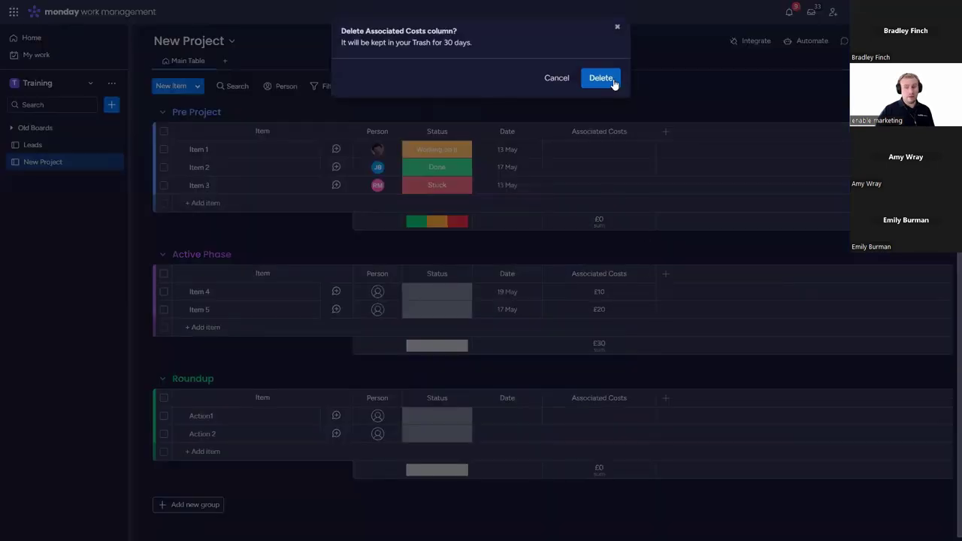
left_click(605, 78)
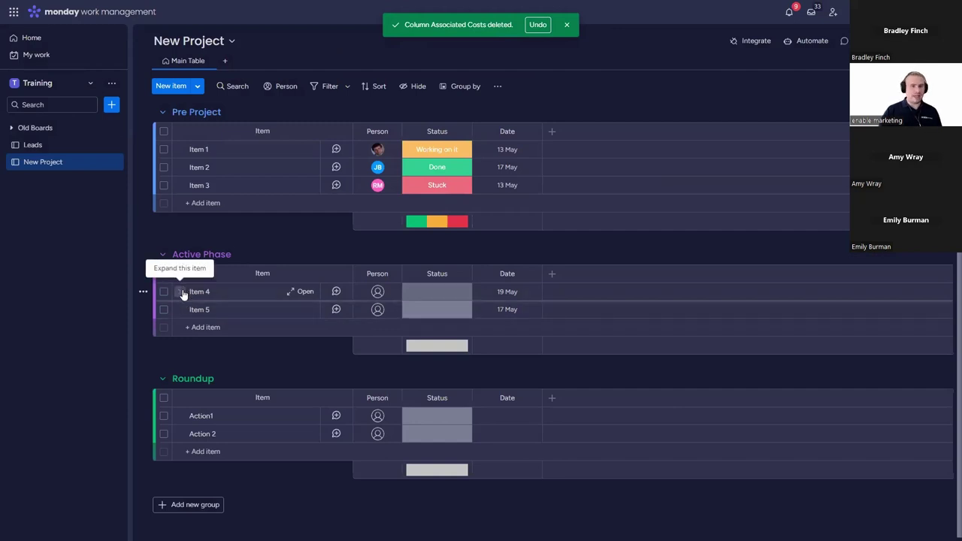
left_click(180, 293)
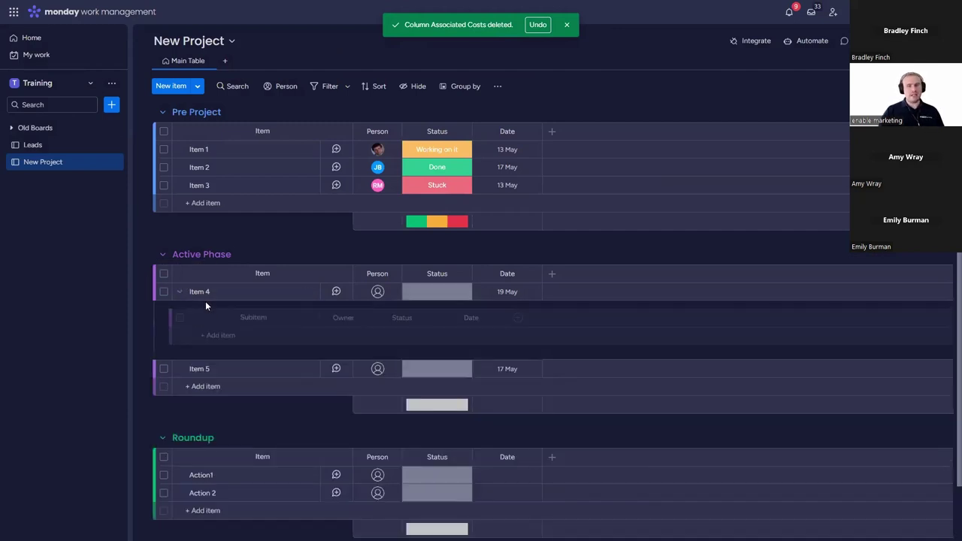
Step: Add a Numbers column to the subitems and create Item 4 subitems Consultant Fee and Legal Fee
left_click(519, 319)
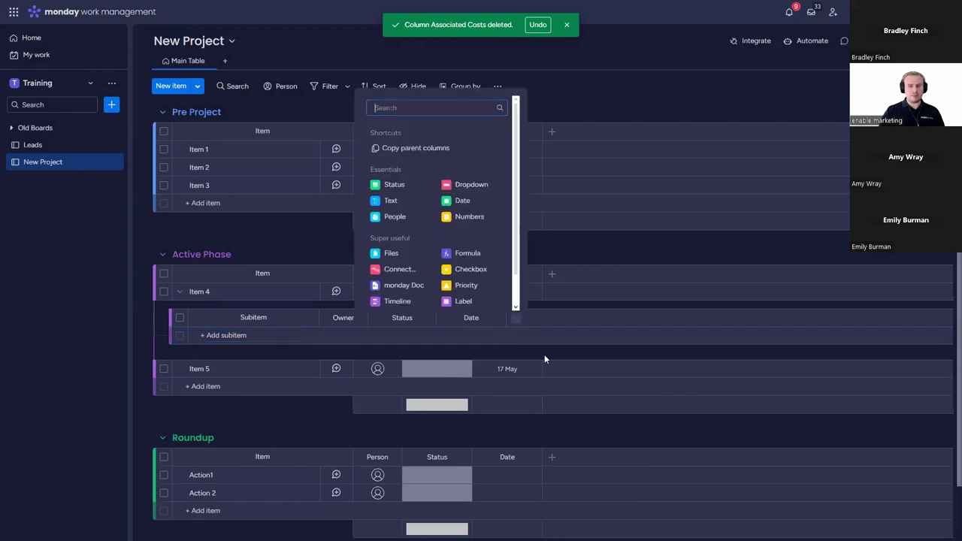
left_click(468, 216)
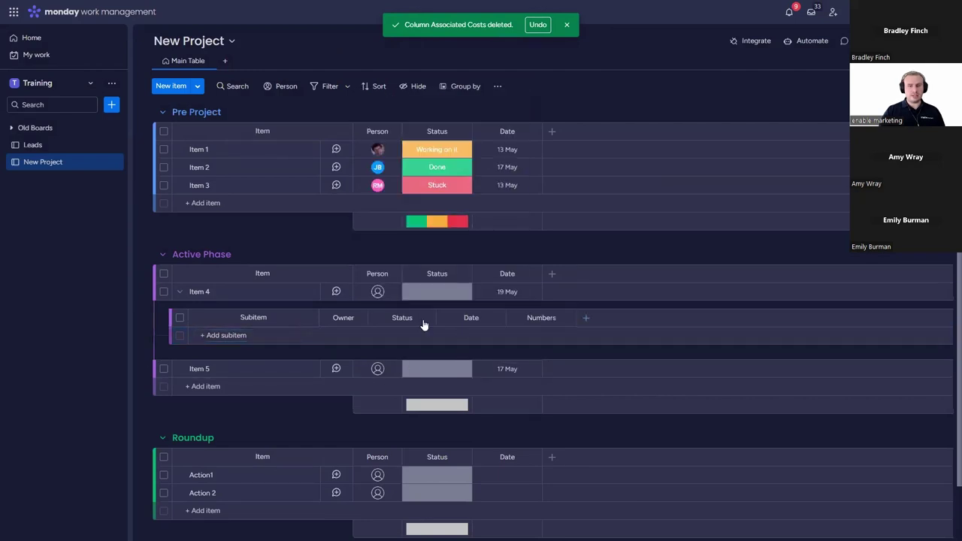
left_click(244, 335)
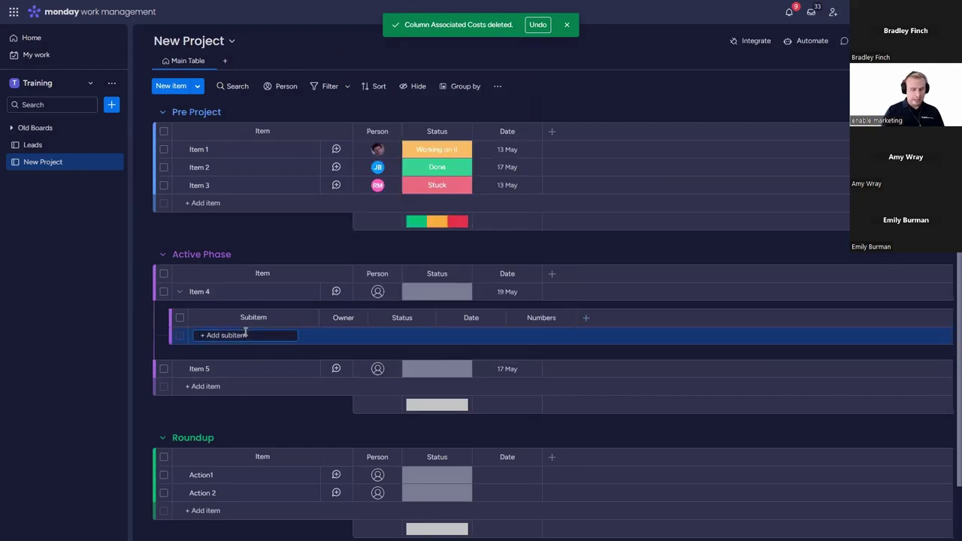
type("Consu")
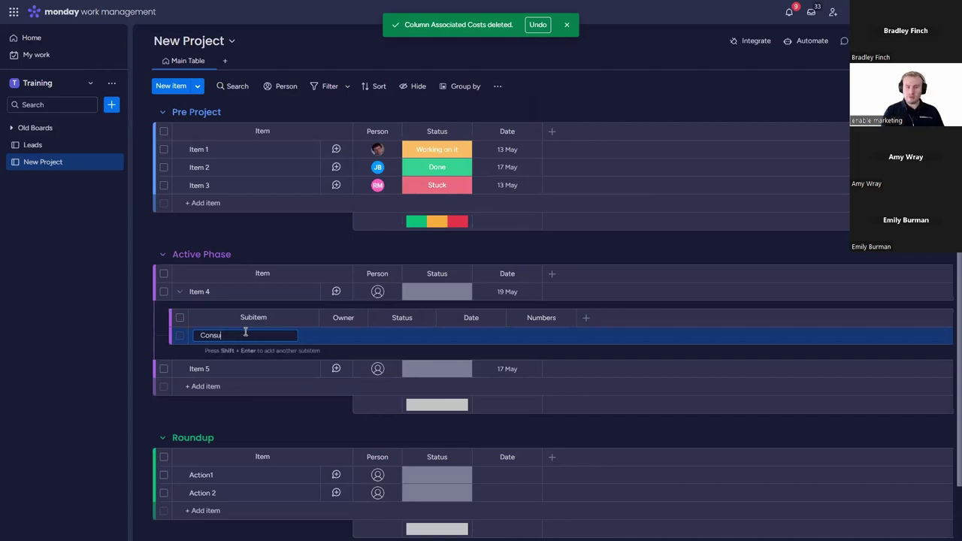
type("ltant Fee")
key("Return")
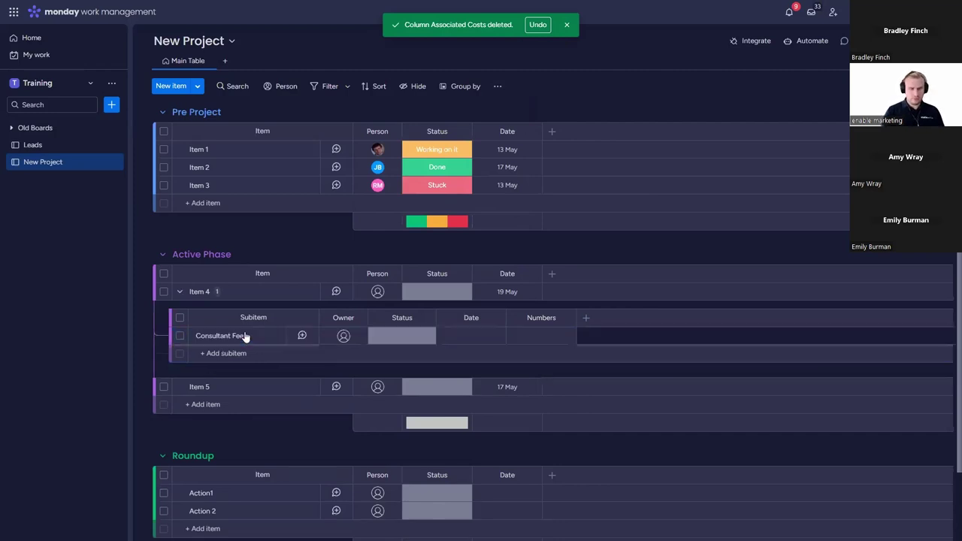
type("Legal Fee")
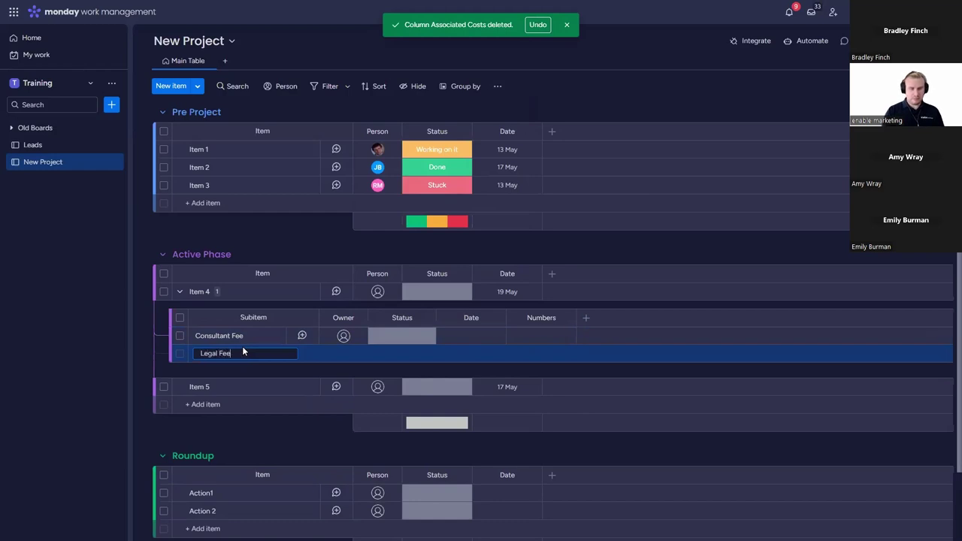
key("Return")
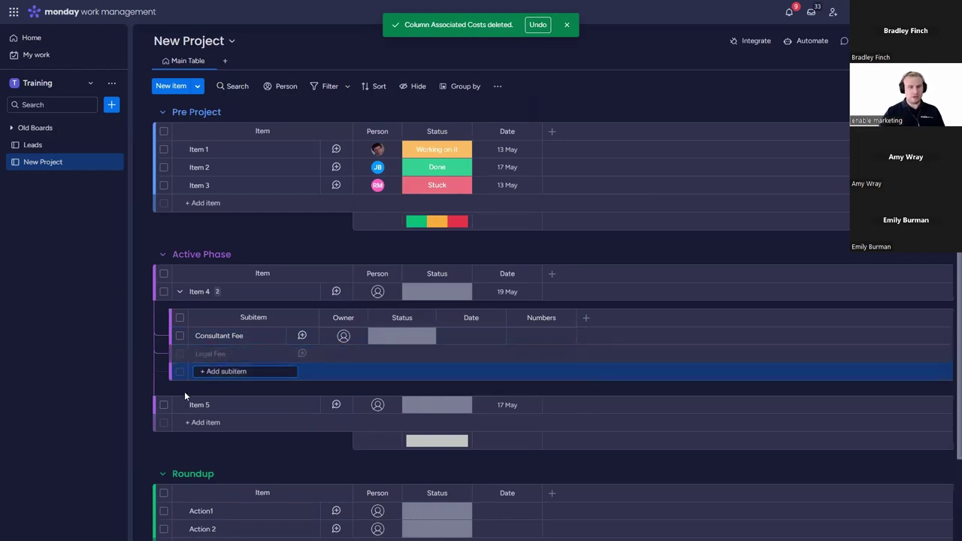
Step: Add a Paper supplies subitem under Item 5
left_click(179, 405)
type("Pape")
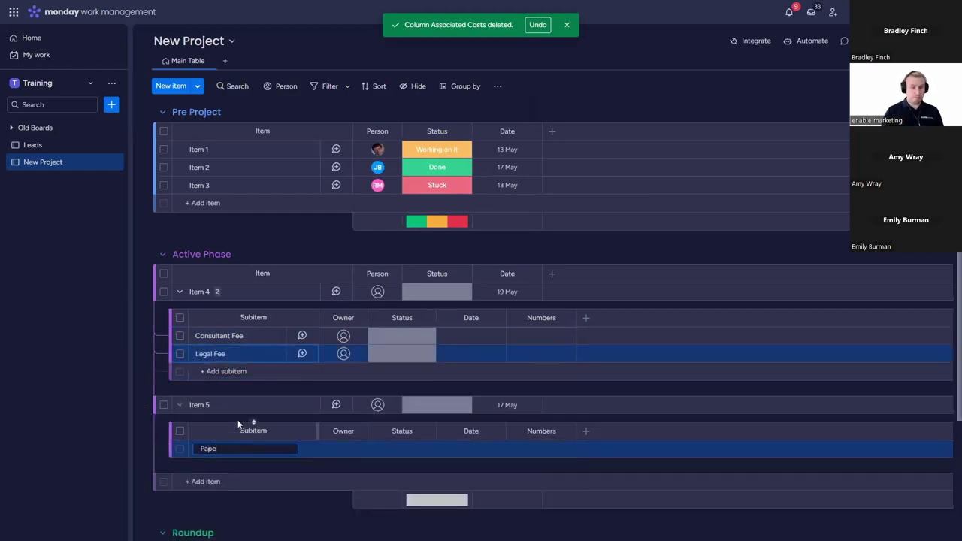
type("r supplies")
key("Return")
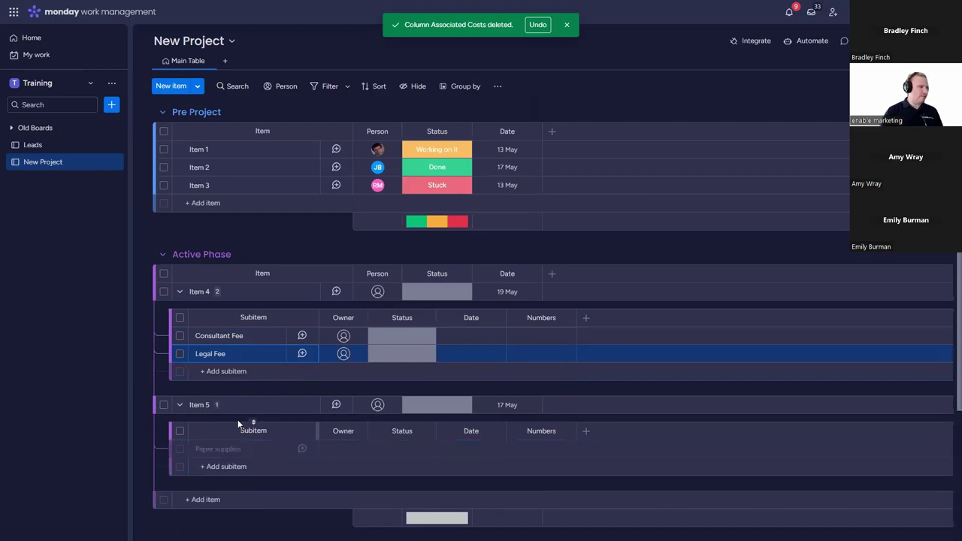
Step: Enter subitem amounts: Paper supplies 10, Legal Fee 250, Consultant Fee 150
left_click(545, 449)
type("10")
key("Return")
left_click(548, 358)
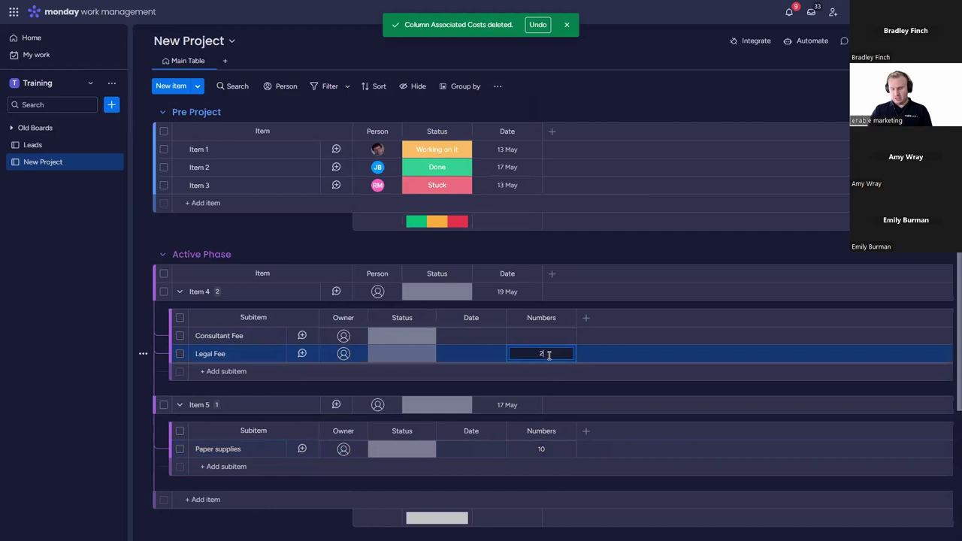
type("250")
key("Return")
left_click(551, 335)
type("150")
key("Return")
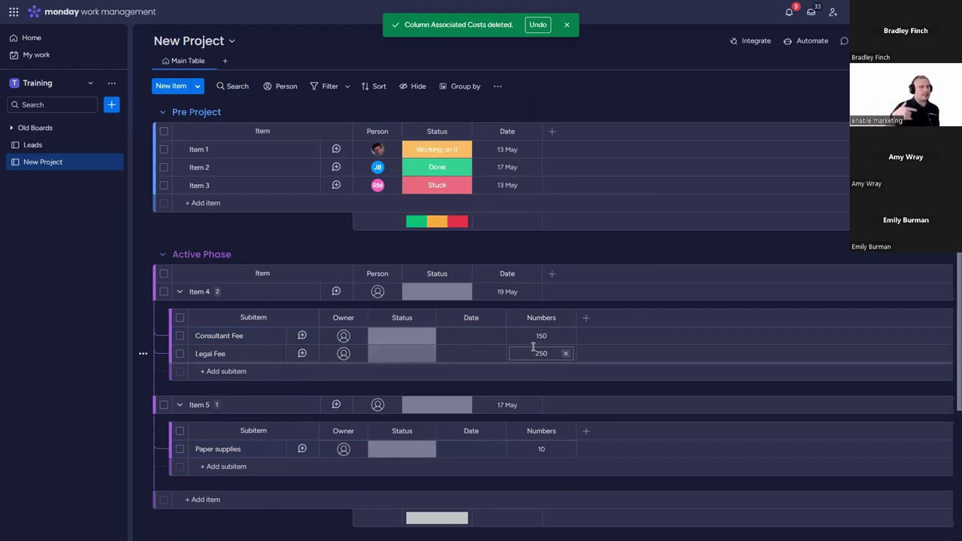
Step: Delete both the Status and Date columns from the subitem tables under Items 4 and 5
left_click(433, 295)
left_click(400, 334)
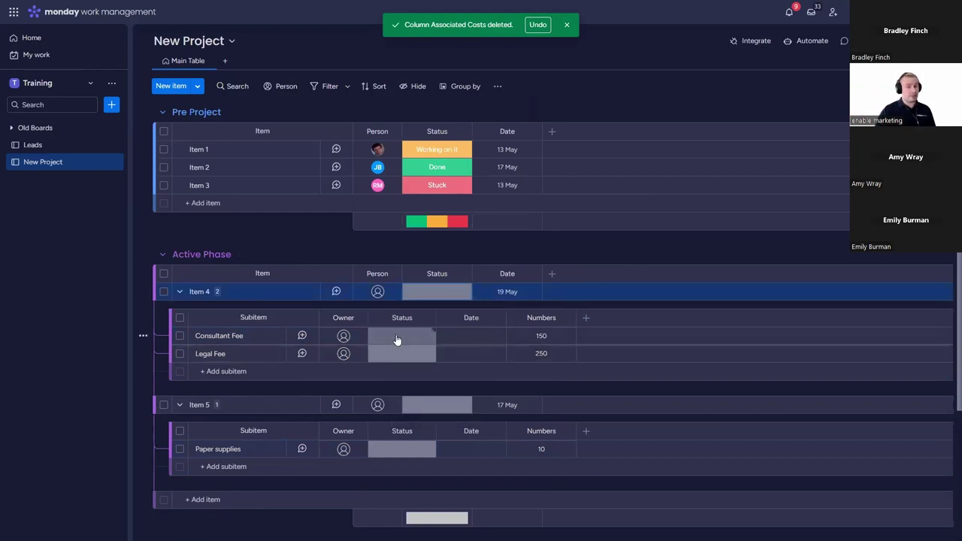
left_click(427, 318)
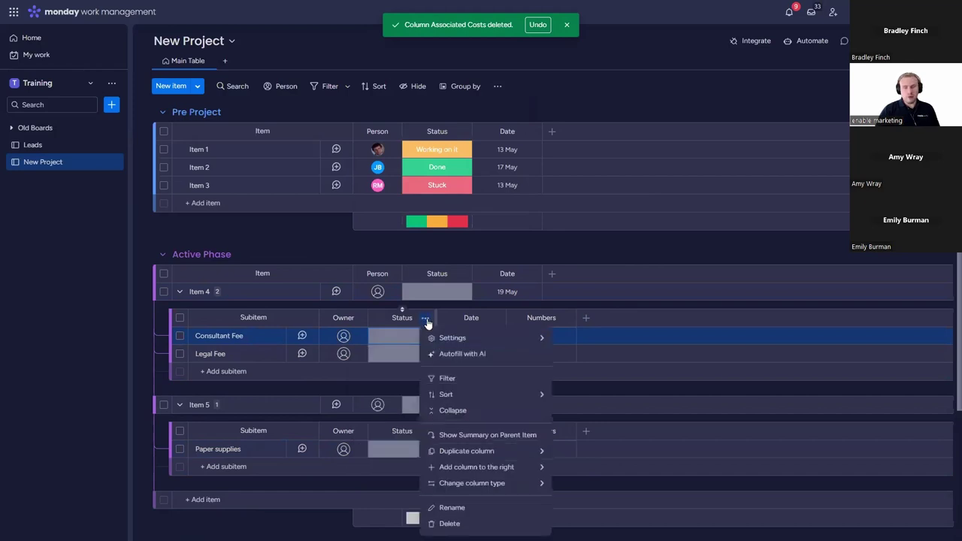
left_click(456, 521)
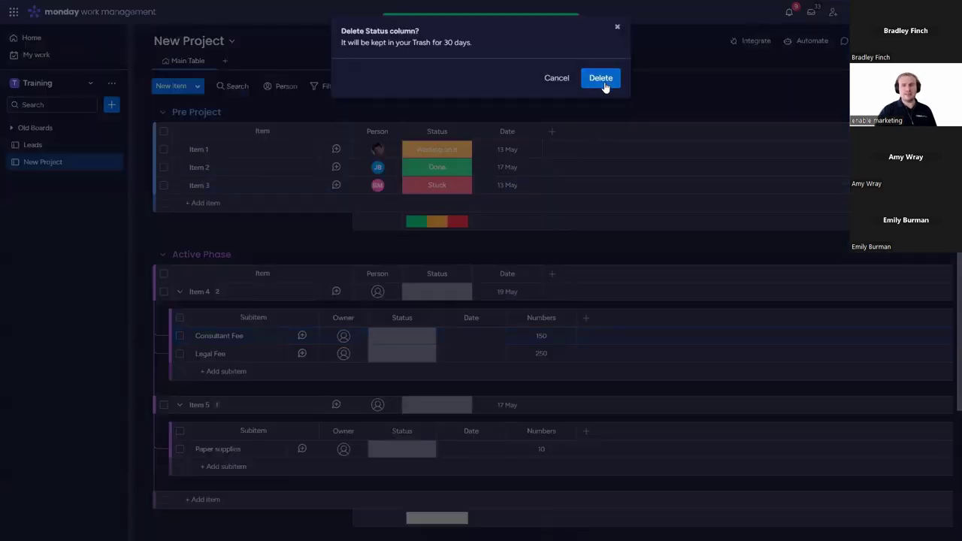
left_click(602, 80)
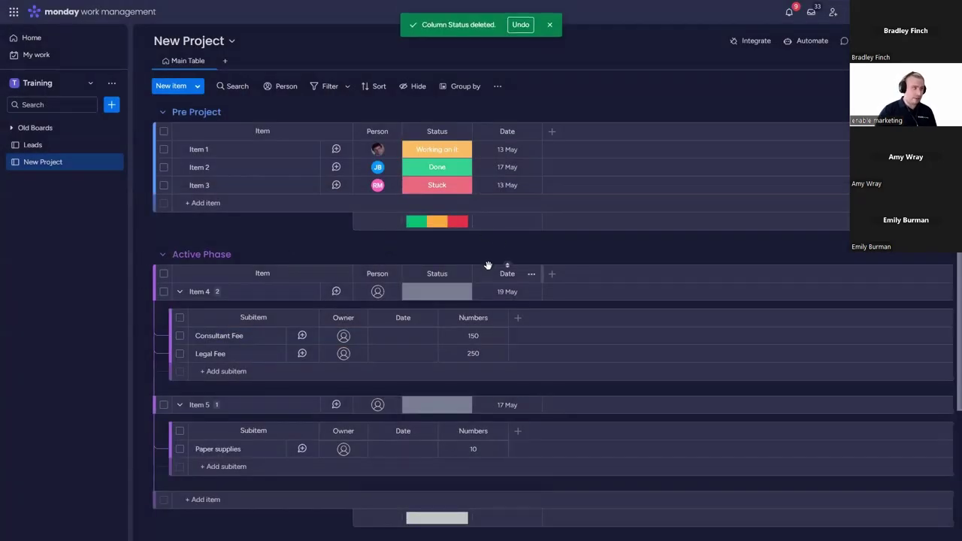
left_click(427, 318)
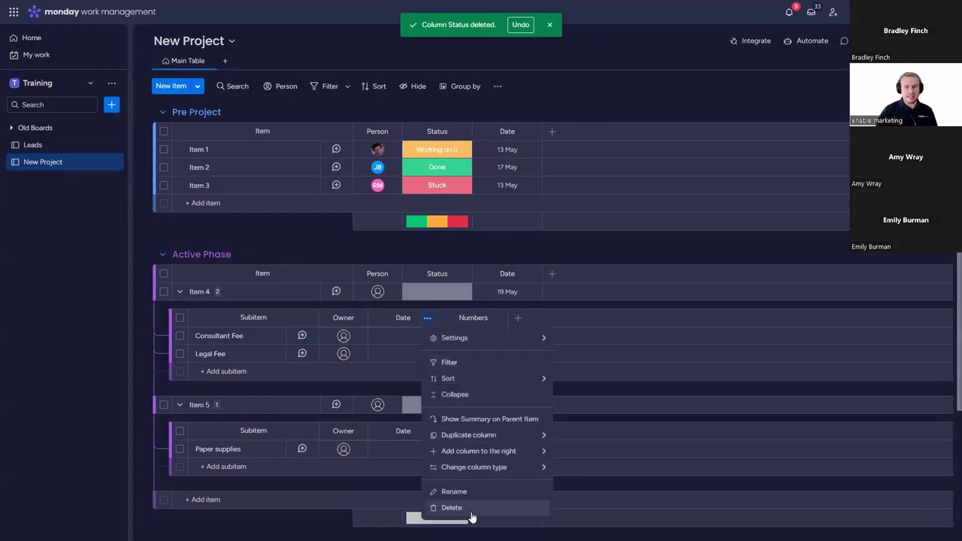
left_click(456, 517)
left_click(605, 80)
left_click(552, 273)
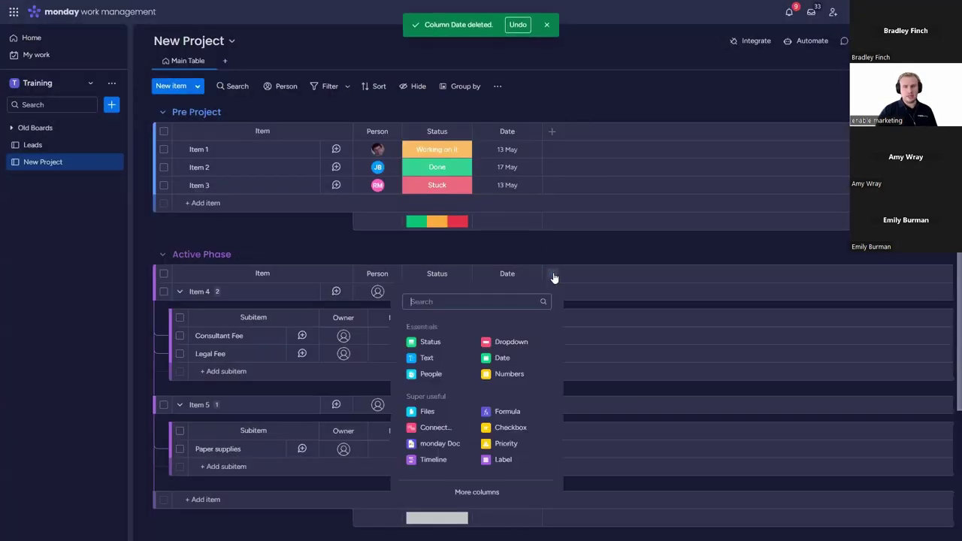
Step: Add a Formula column to the Active Phase group and a monday Doc column to the subitems
left_click(512, 411)
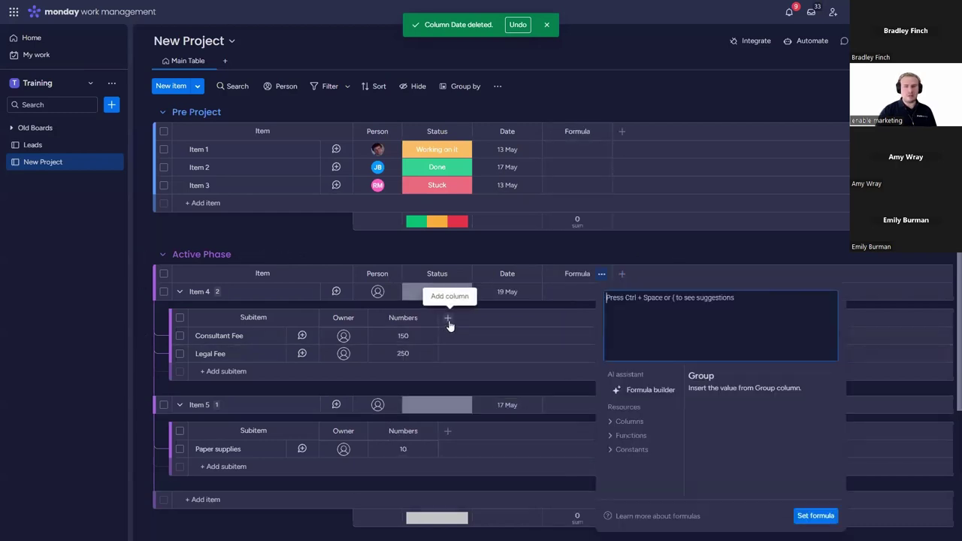
left_click(448, 318)
left_click(336, 286)
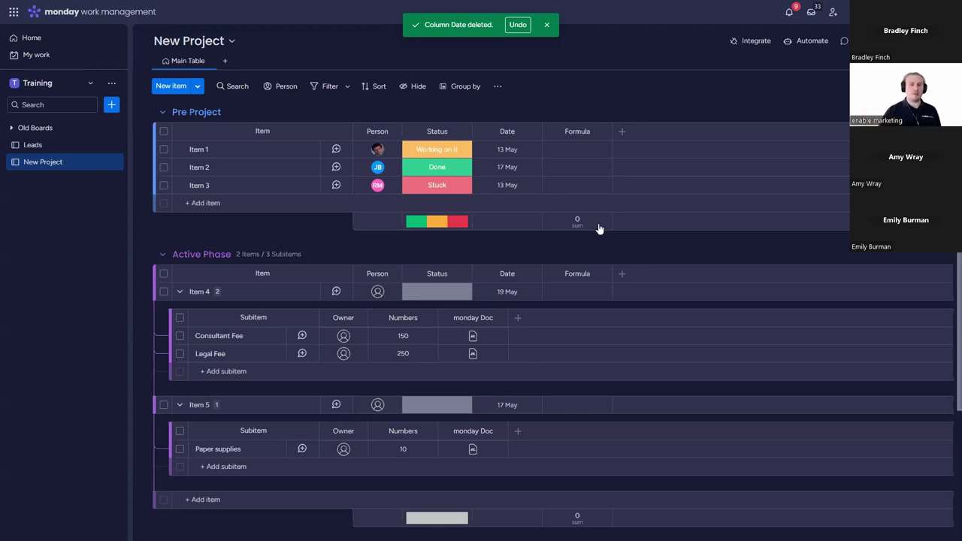
Step: Collapse Item 4's subitems so the Roundup group comes into view
left_click(178, 291)
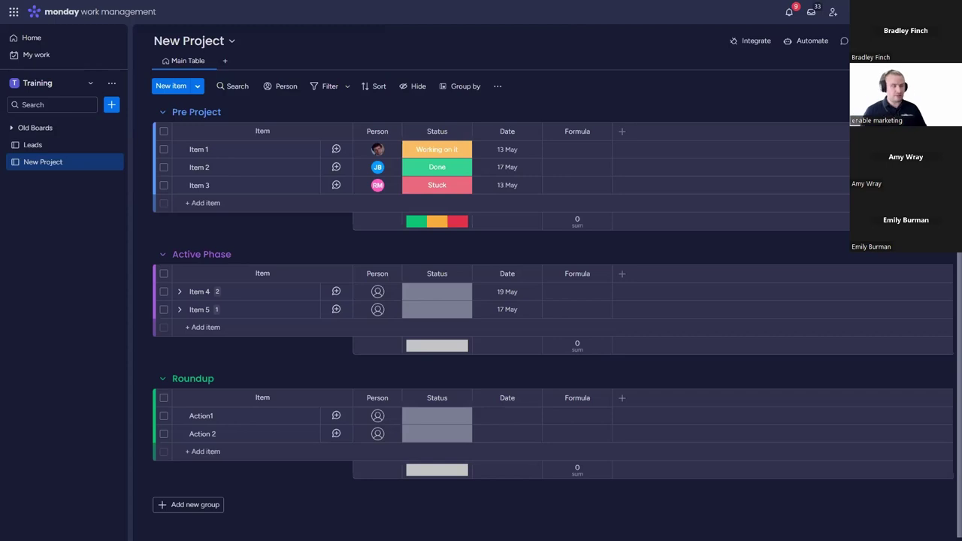
Step: Add a Dependency column to every group, dismissing its setup without saving
left_click(622, 133)
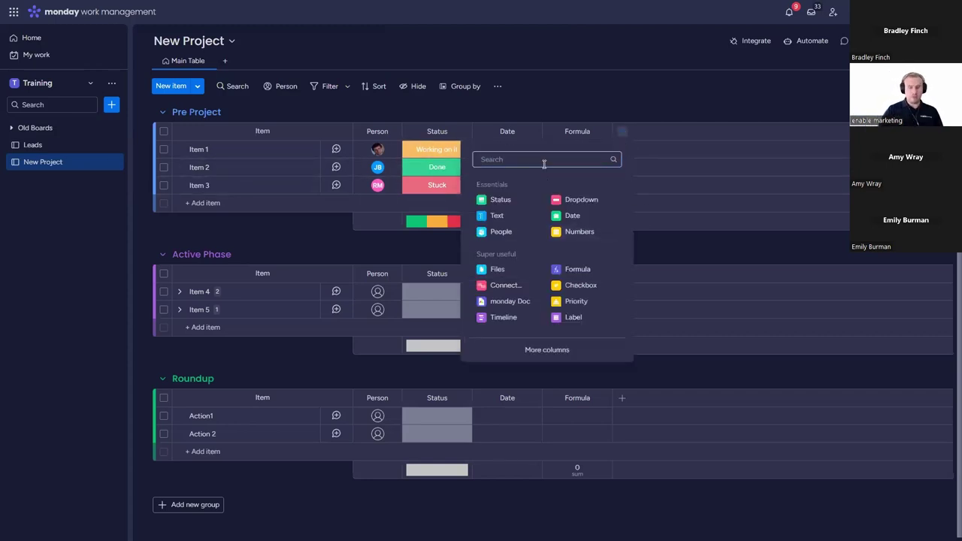
type("depen")
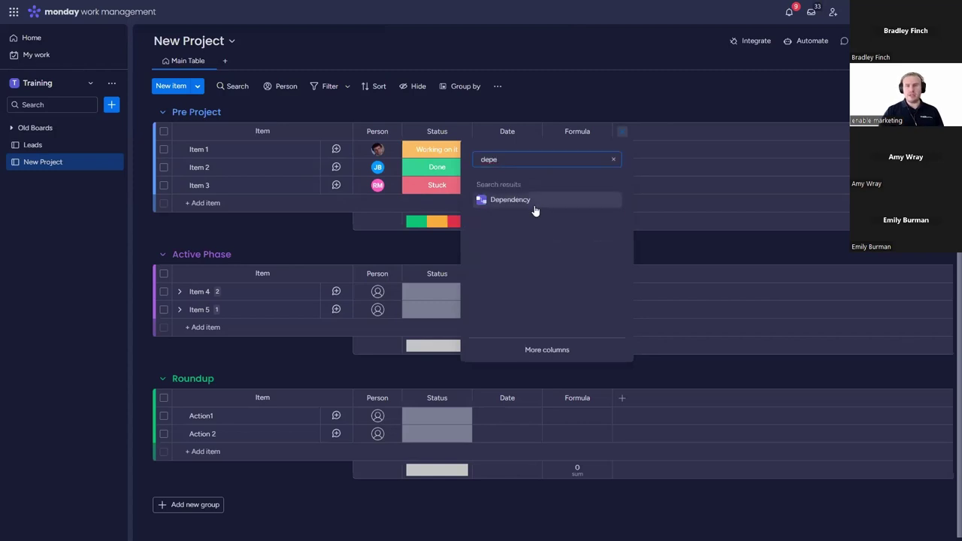
left_click(536, 205)
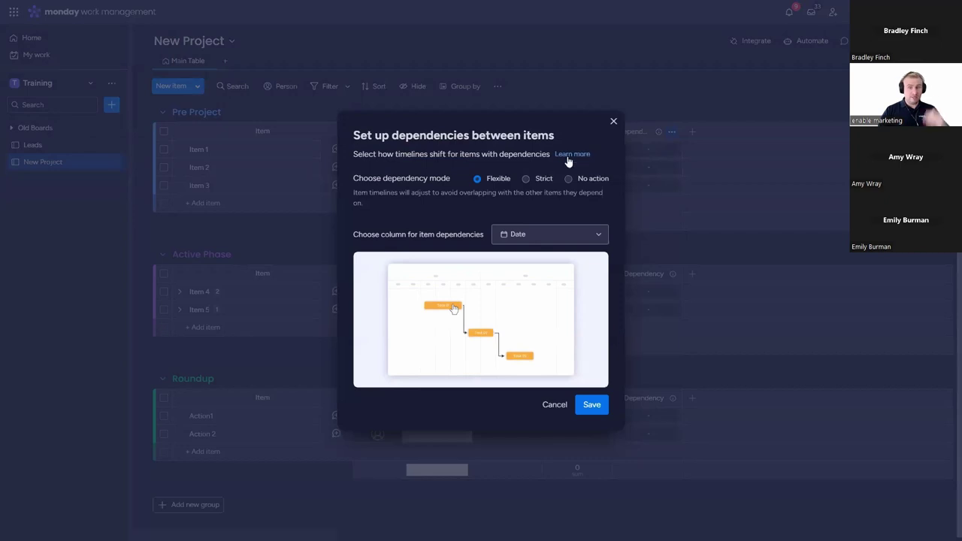
left_click(613, 122)
Step: Delete the Formula and Date columns from the board
left_click(602, 131)
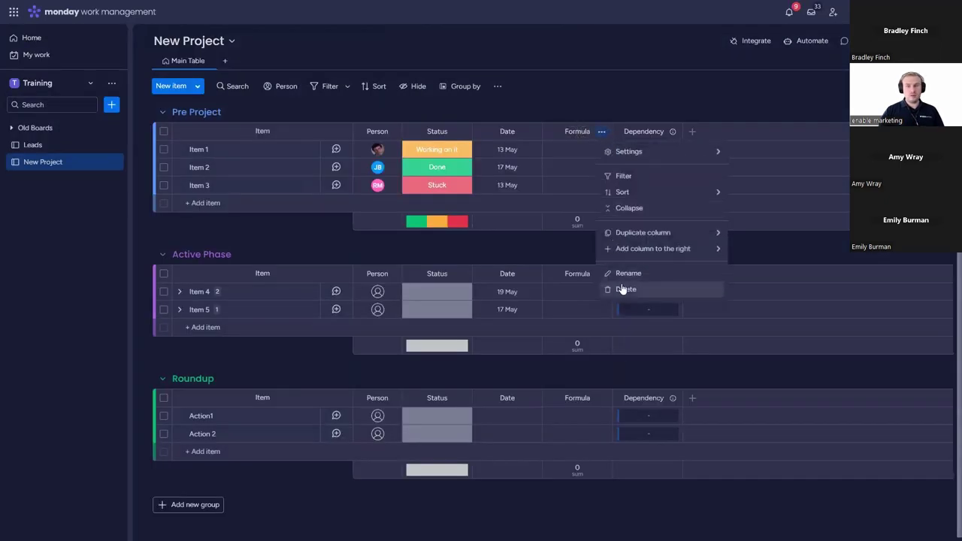
left_click(621, 286)
left_click(600, 78)
left_click(532, 132)
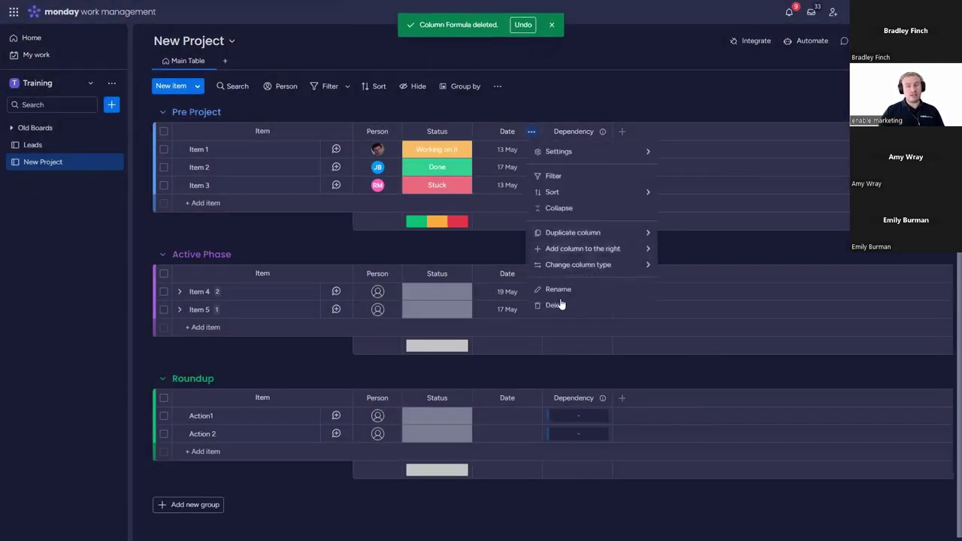
left_click(599, 78)
Step: Add a Timeline column right of Status and start Item 1's timeline on 6 May
left_click(461, 132)
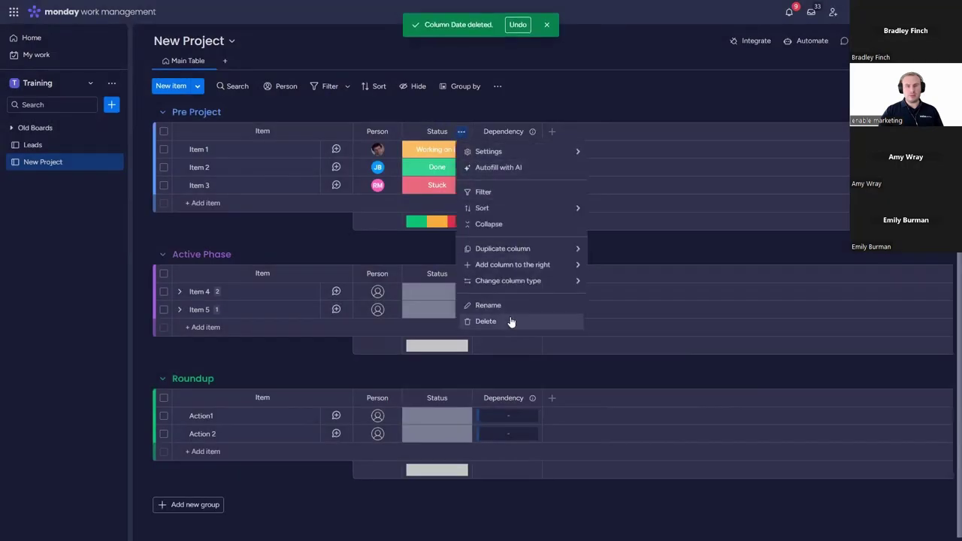
mouse_move(558, 267)
left_click(640, 317)
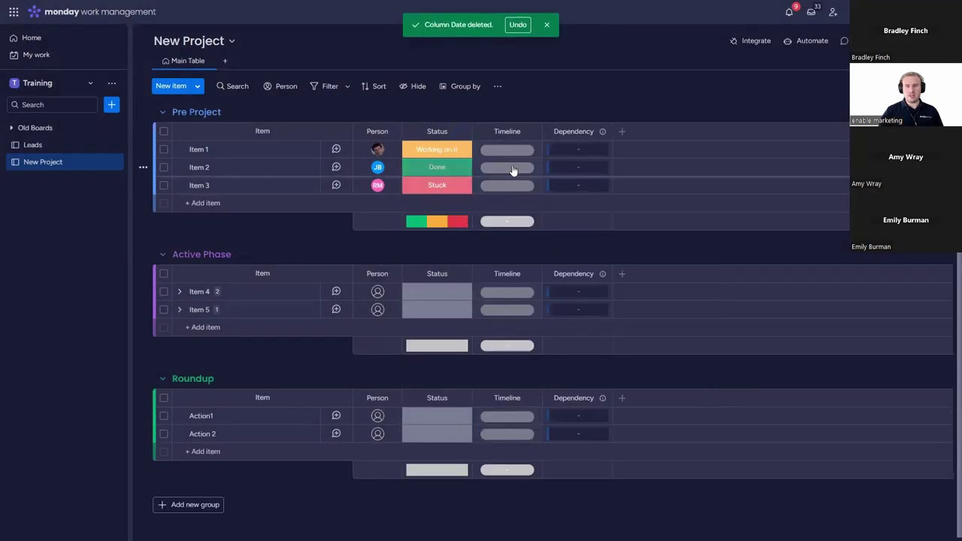
left_click(505, 154)
left_click(368, 243)
Step: Set timelines: Item 1 ending 10 May, Item 2 13–17 May, Item 3 20–24 May
left_click(452, 243)
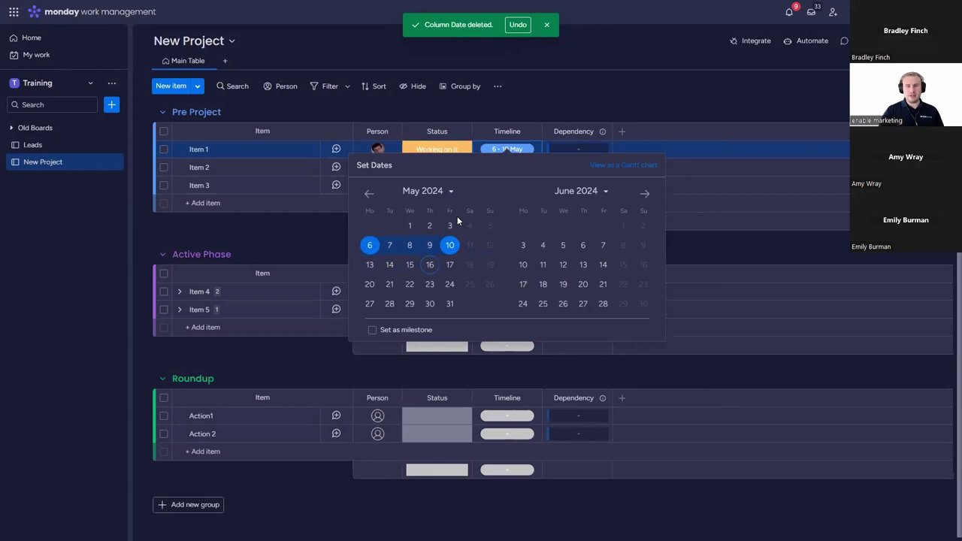
left_click(507, 167)
left_click(370, 283)
left_click(450, 283)
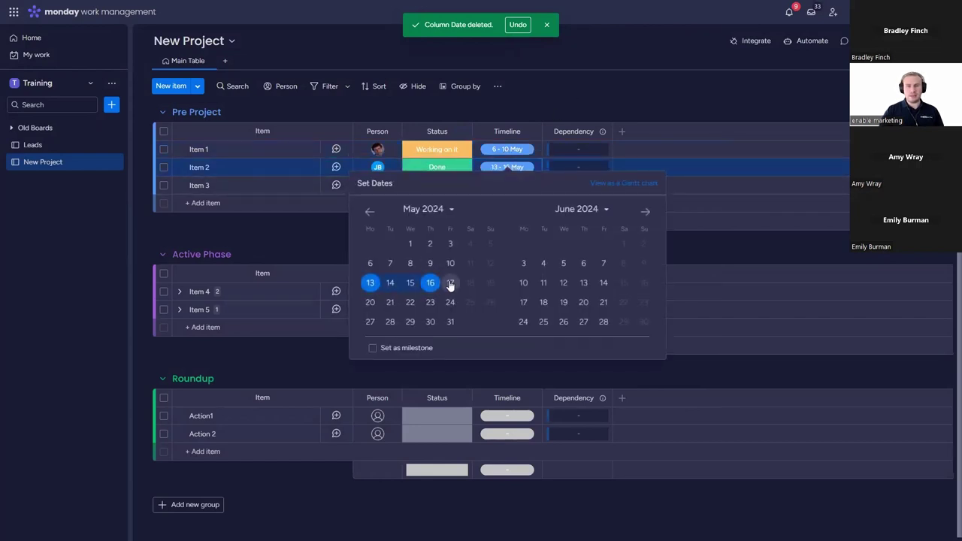
left_click(508, 185)
left_click(370, 320)
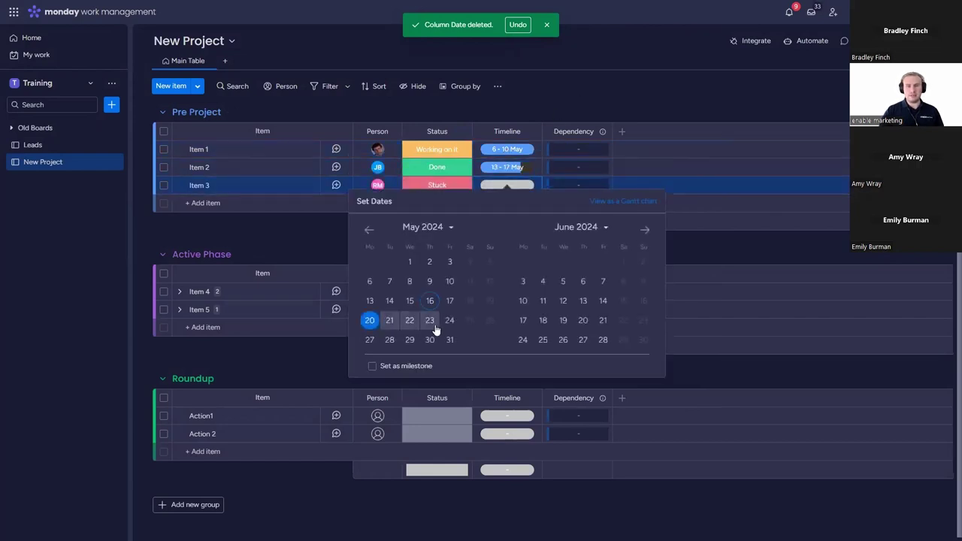
left_click(450, 320)
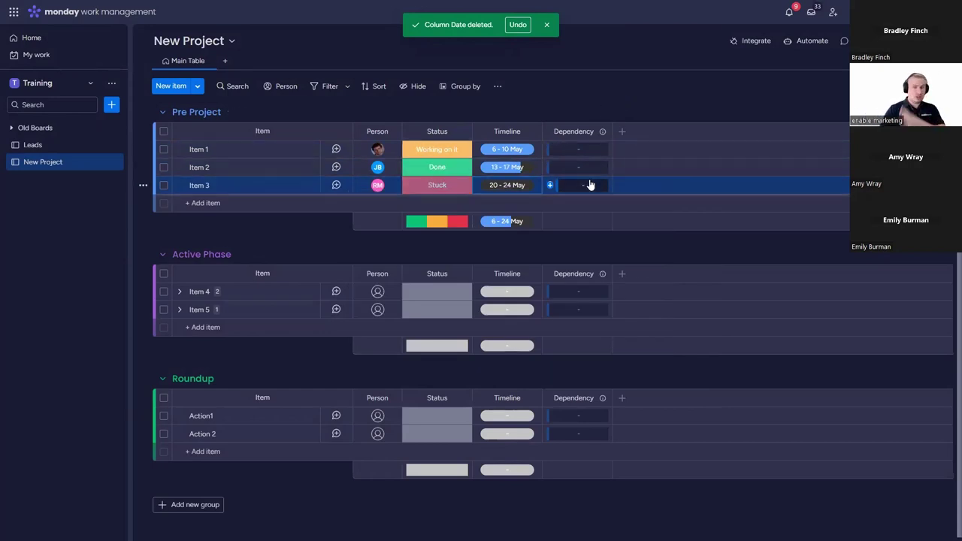
Step: Make Item 2 depend on Item 1 in the Dependency column
left_click(601, 131)
mouse_move(718, 158)
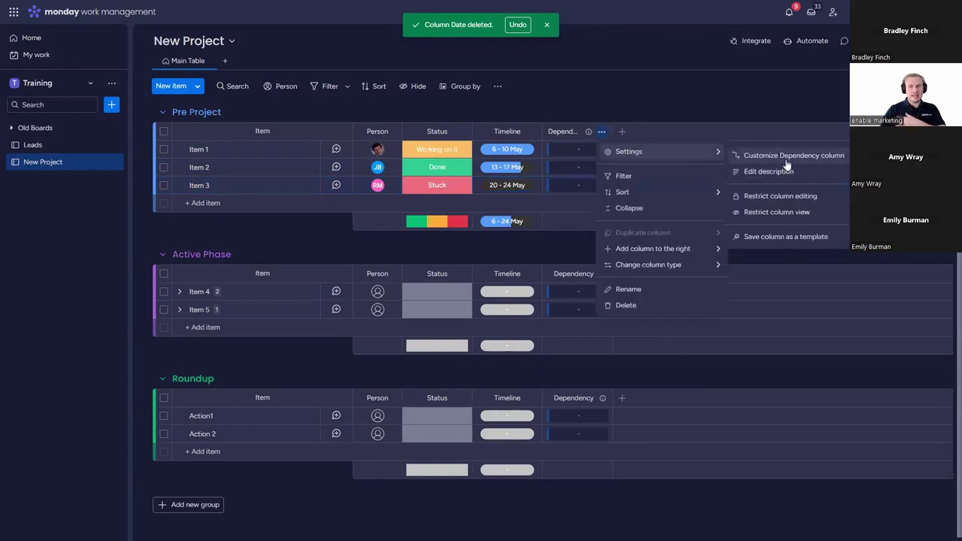
left_click(766, 99)
left_click(594, 172)
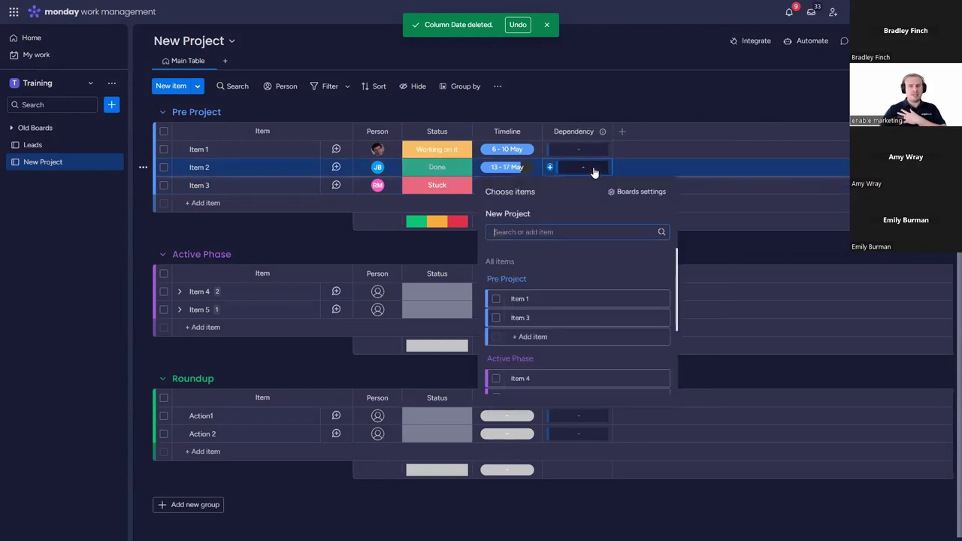
left_click(498, 299)
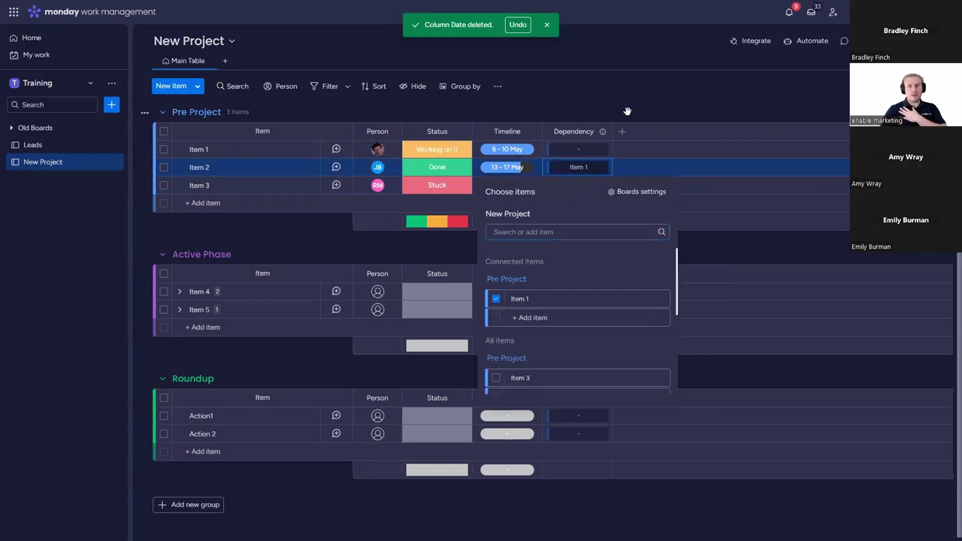
left_click(579, 185)
Step: Make Item 3 depend on Item 2, rechecking Item 2's dependency on Item 1
left_click(579, 185)
left_click(497, 336)
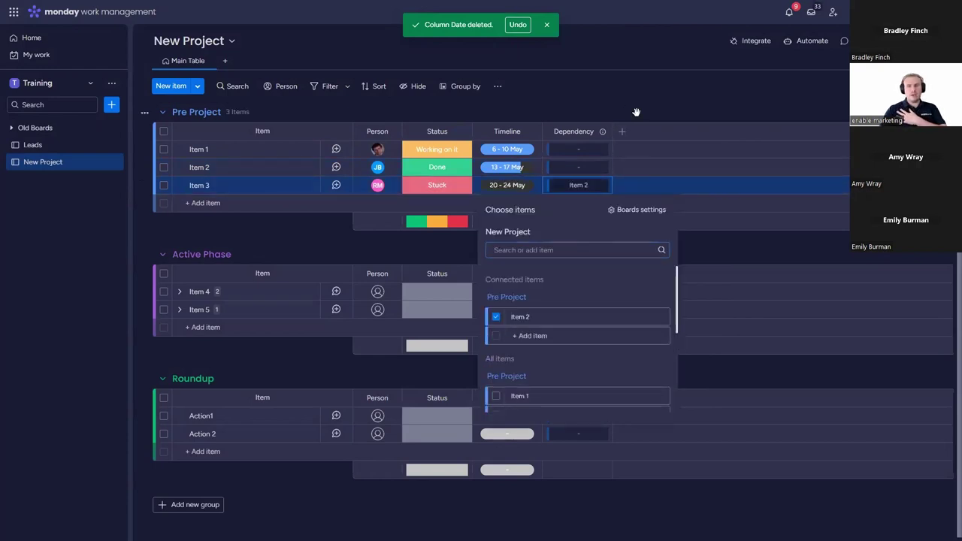
left_click(579, 167)
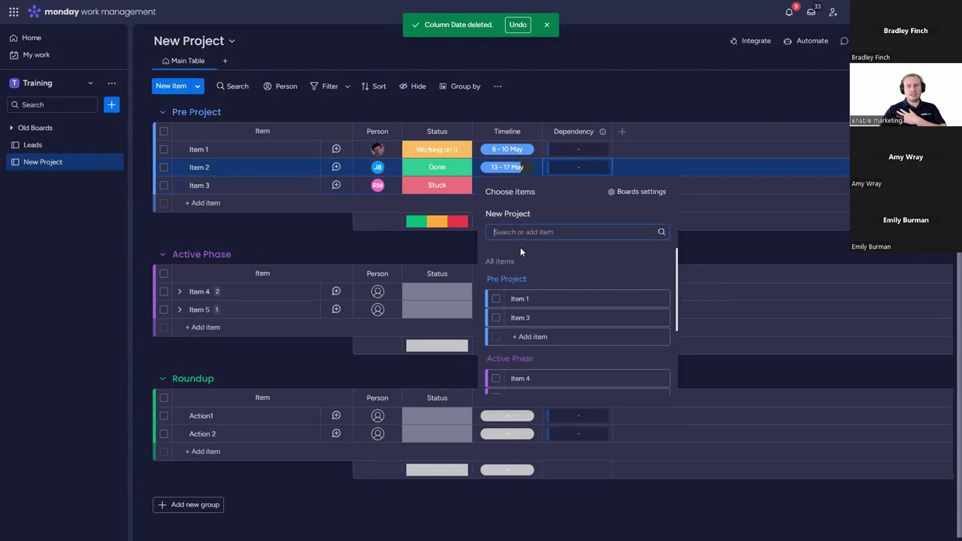
left_click(647, 119)
left_click(606, 188)
left_click(515, 332)
left_click(662, 122)
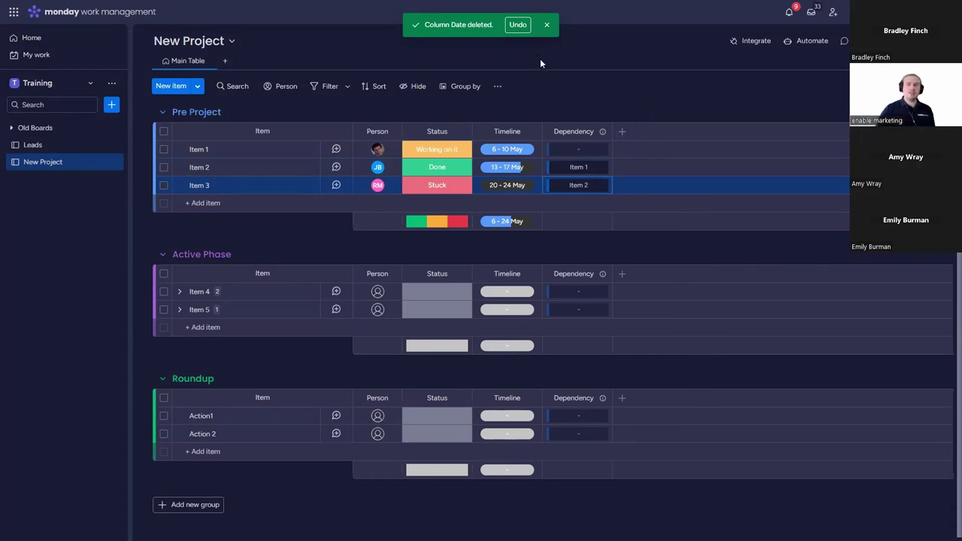
Step: Change Item 1's timeline to 8–14 May and check Item 2 still shows 13–17 May
left_click(512, 149)
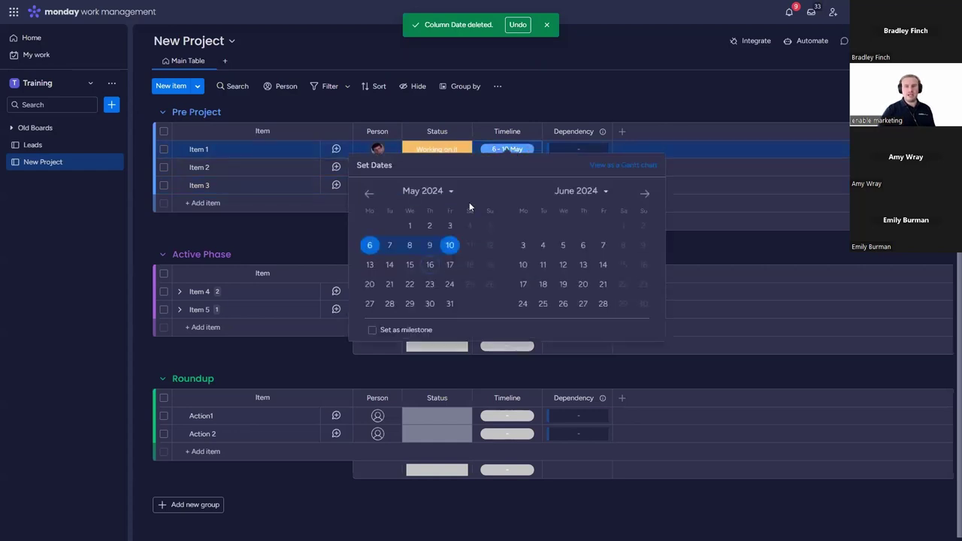
left_click(411, 247)
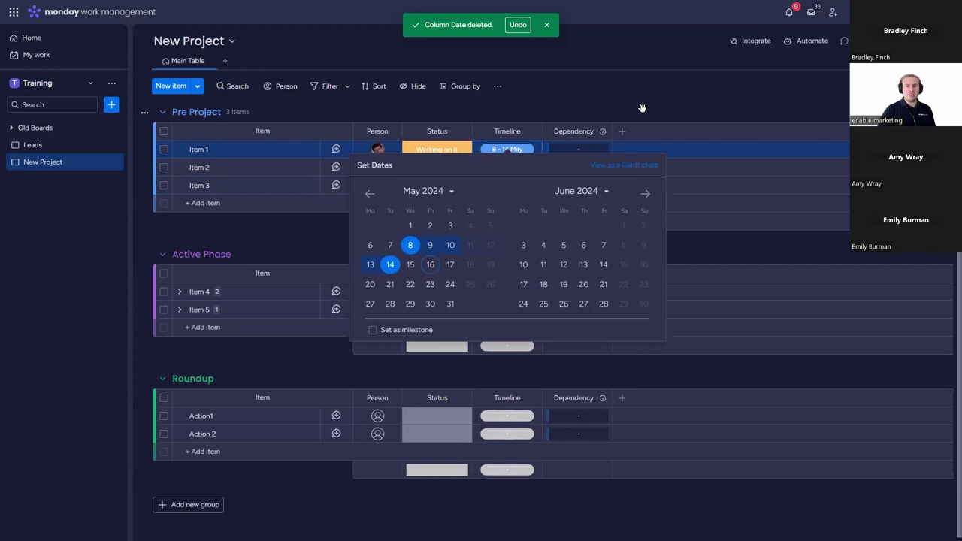
left_click(642, 108)
left_click(516, 168)
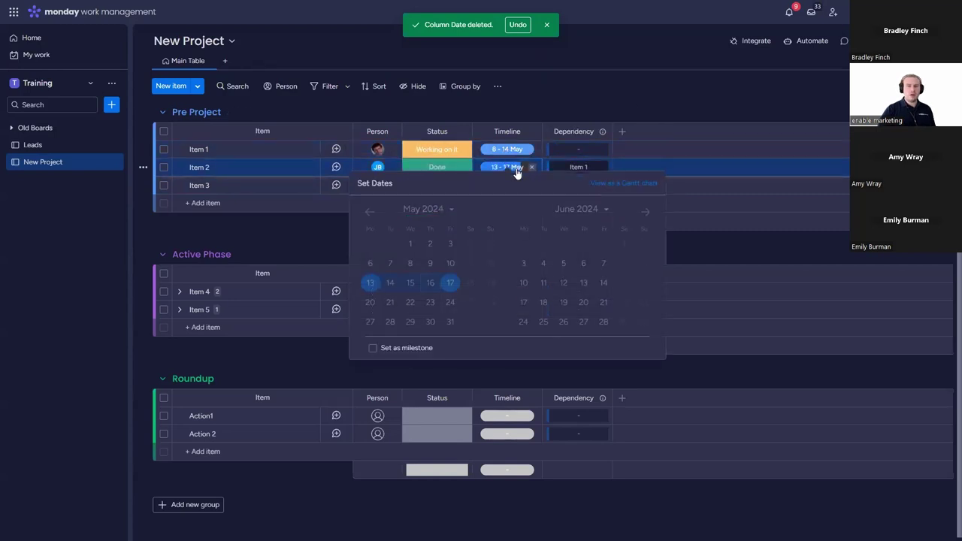
Step: Set the Dependency column to use Timeline as its date column and save the settings
left_click(576, 106)
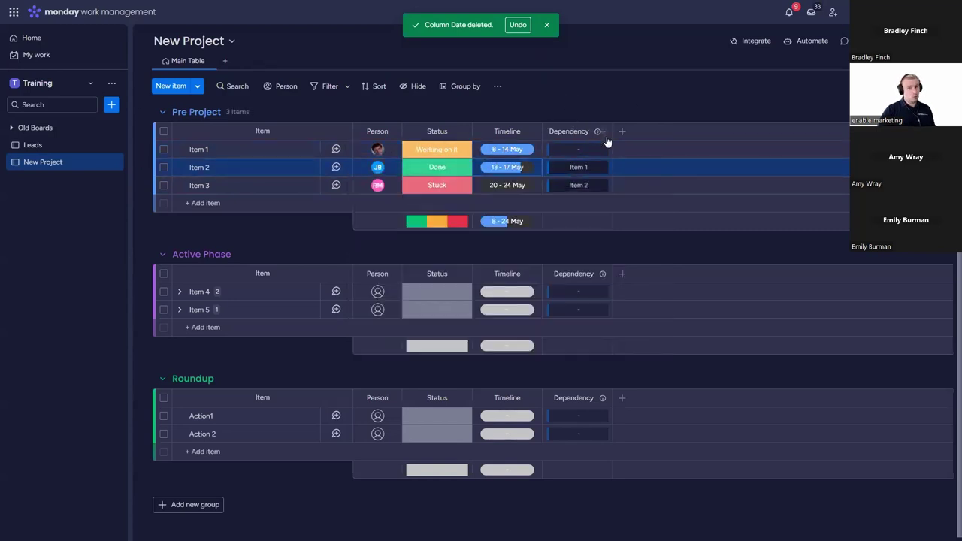
left_click(602, 132)
mouse_move(654, 161)
left_click(740, 154)
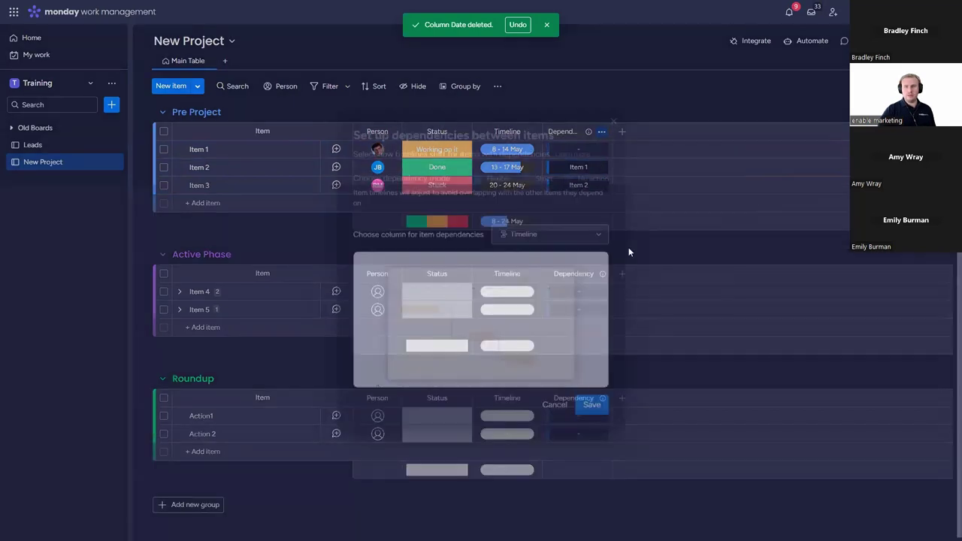
left_click(576, 236)
left_click(593, 256)
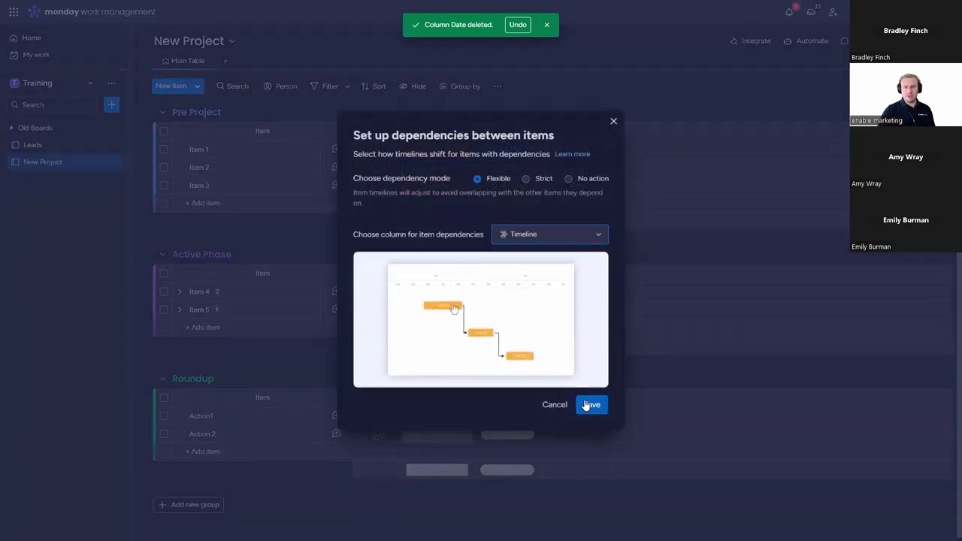
left_click(591, 406)
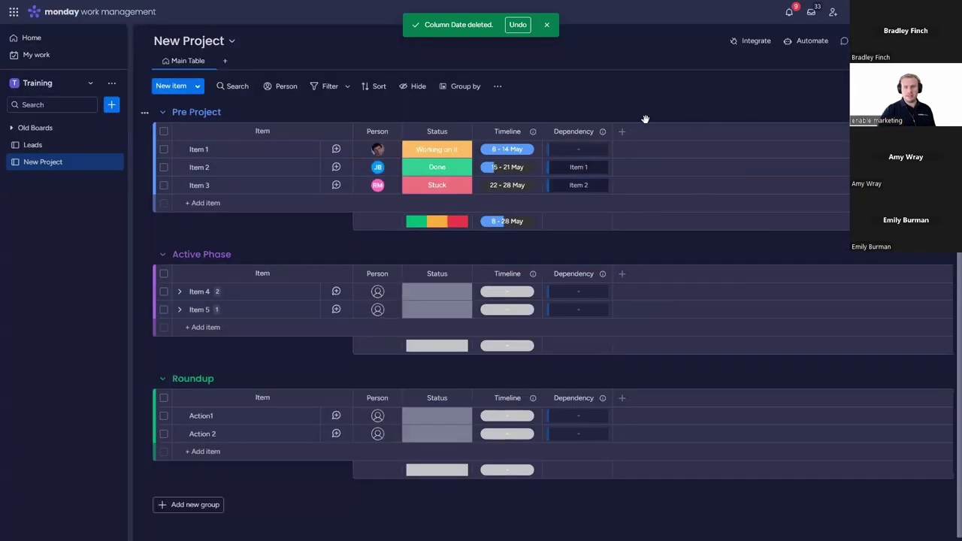
Step: Move Item 1's timeline to 21–27 May
left_click(509, 151)
left_click(389, 285)
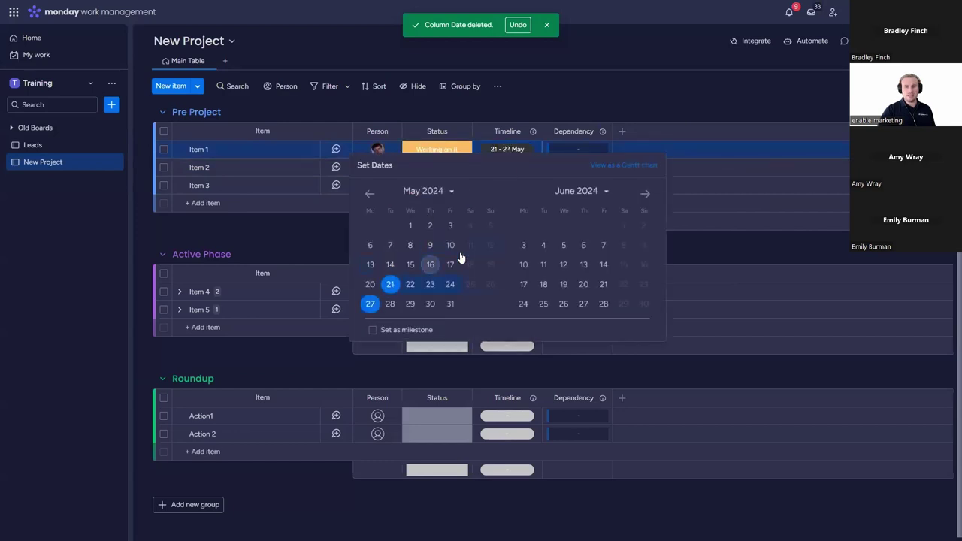
left_click(659, 95)
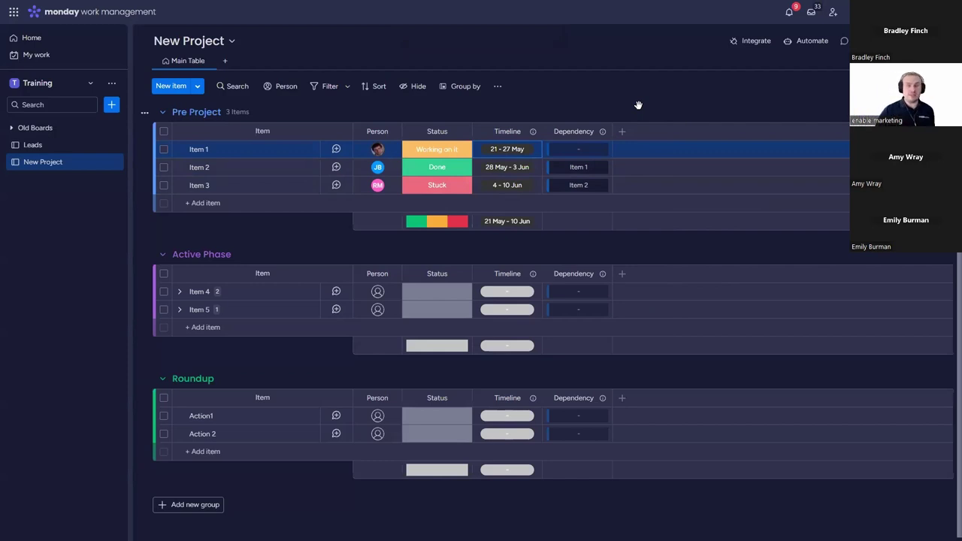
Step: Make Item 4 depend on Item 3 and Item 5 depend on Item 4
left_click(593, 295)
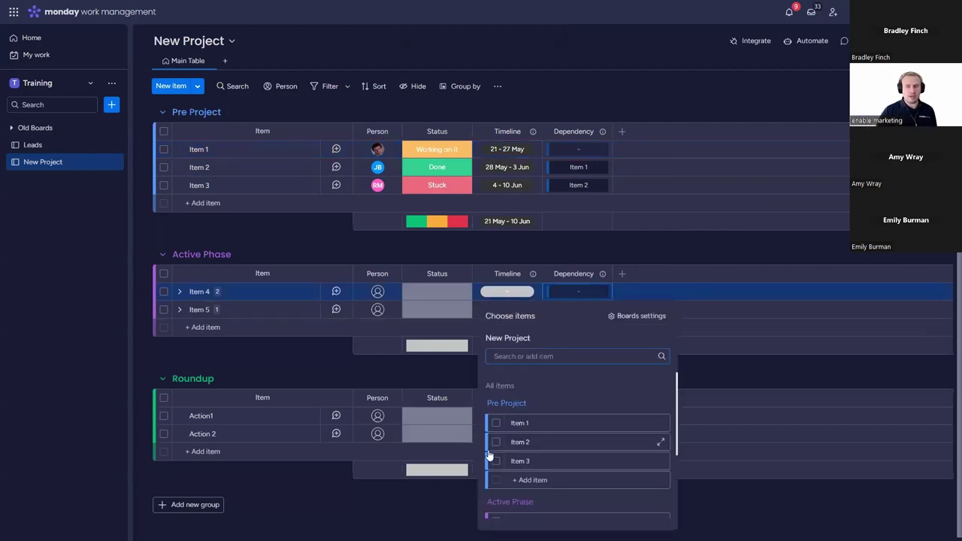
left_click(496, 461)
left_click(594, 312)
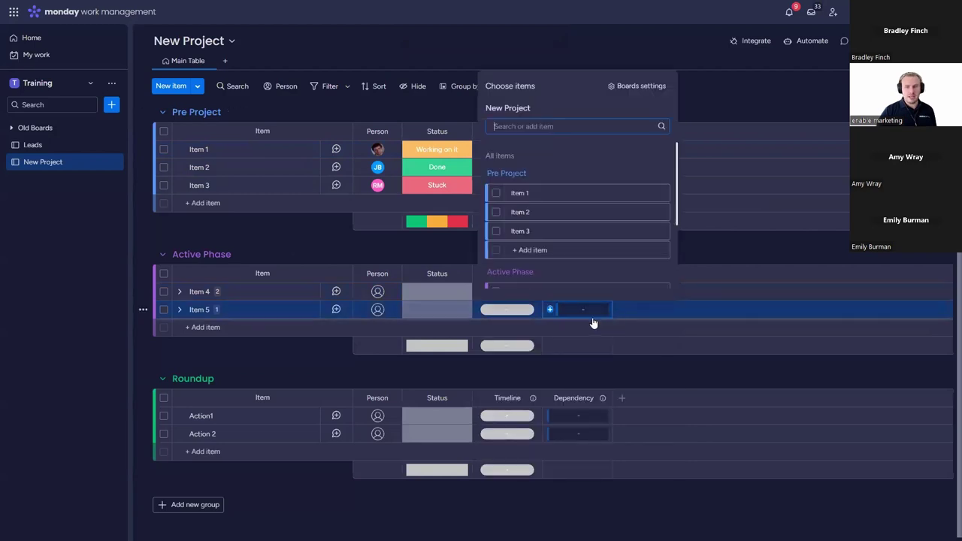
scroll(525, 218, "down", 1)
left_click(495, 242)
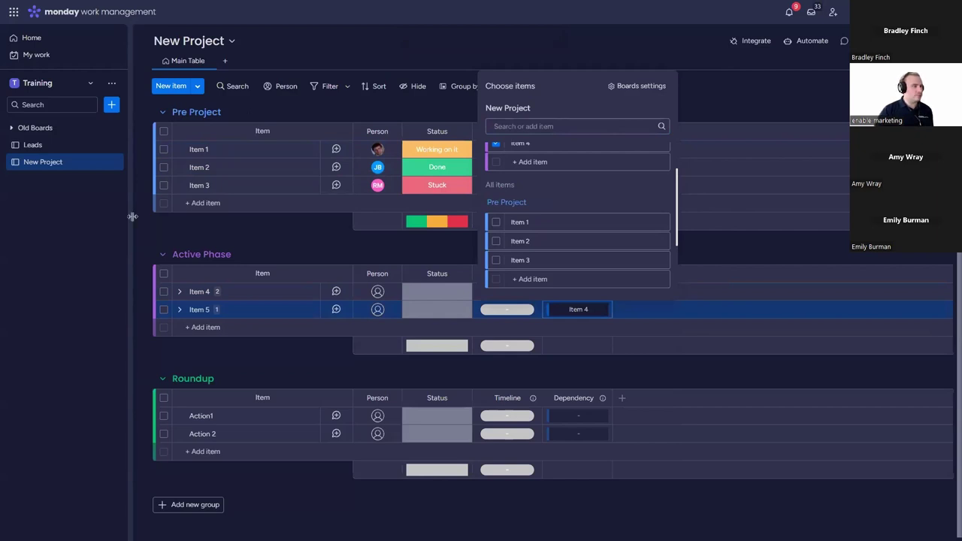
left_click(700, 89)
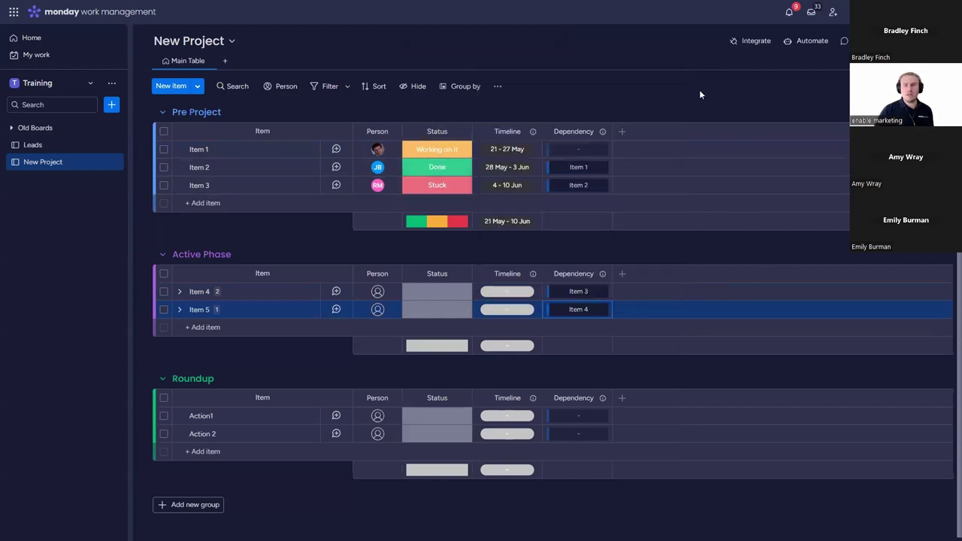
Step: Set timelines: Item 1 29 May–4 Jun, Item 4 19–26 Jun, Item 5 27–28 Jun
left_click(517, 150)
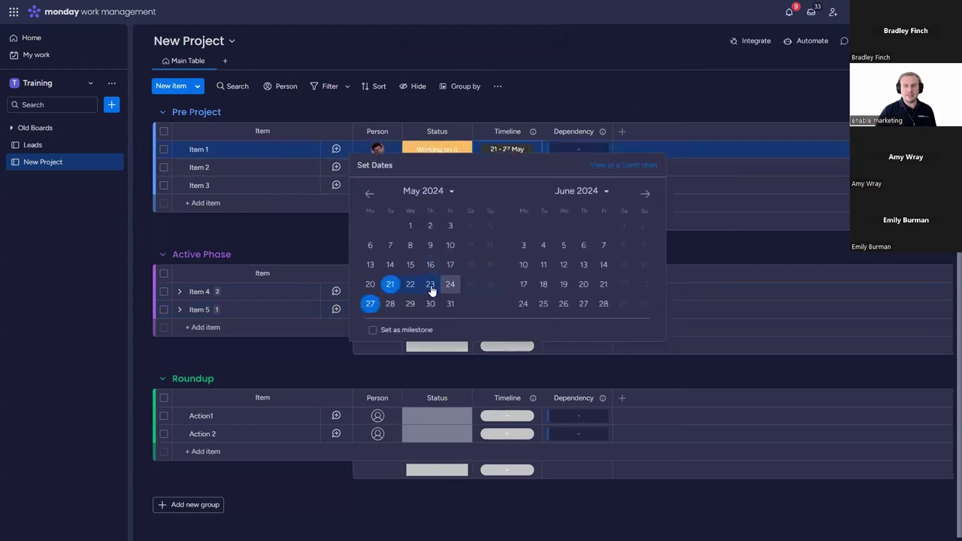
left_click(408, 303)
left_click(605, 141)
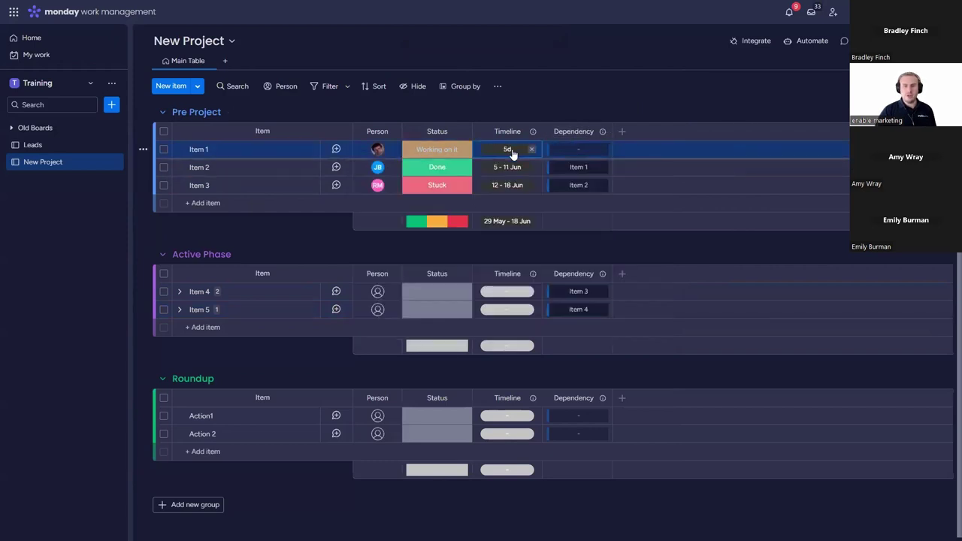
left_click(519, 293)
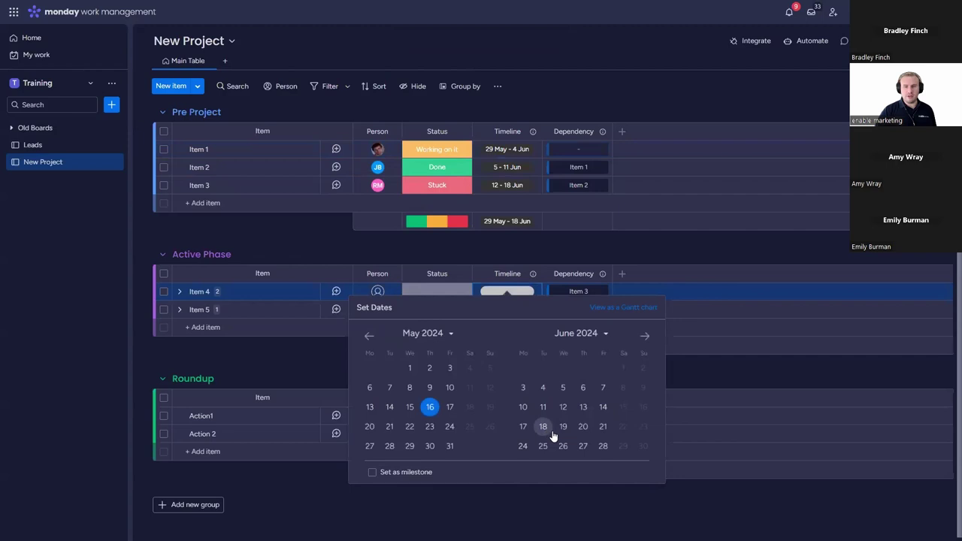
left_click(563, 426)
left_click(563, 446)
left_click(701, 105)
left_click(518, 310)
left_click(582, 464)
left_click(603, 464)
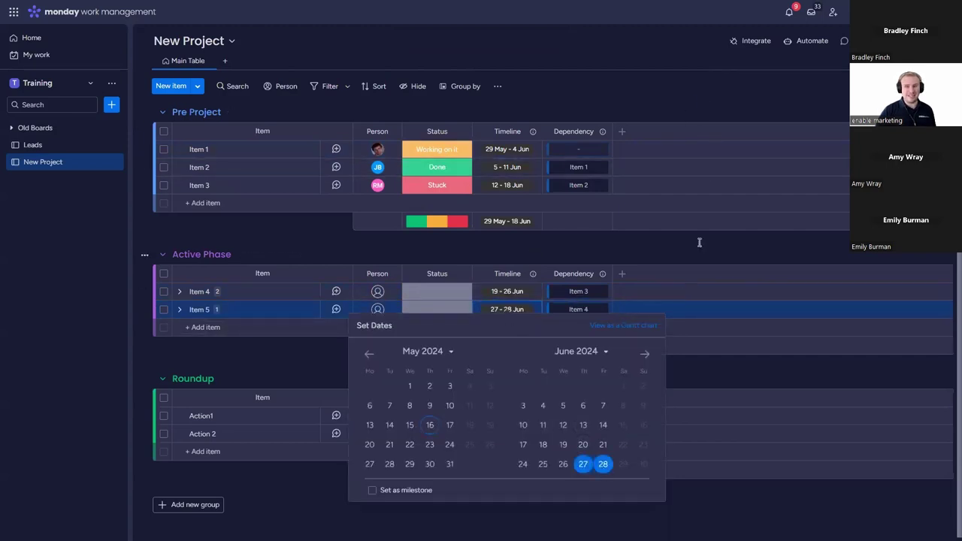
left_click(696, 83)
Step: Reschedule Item 1's timeline to 9–13 Sep
left_click(516, 151)
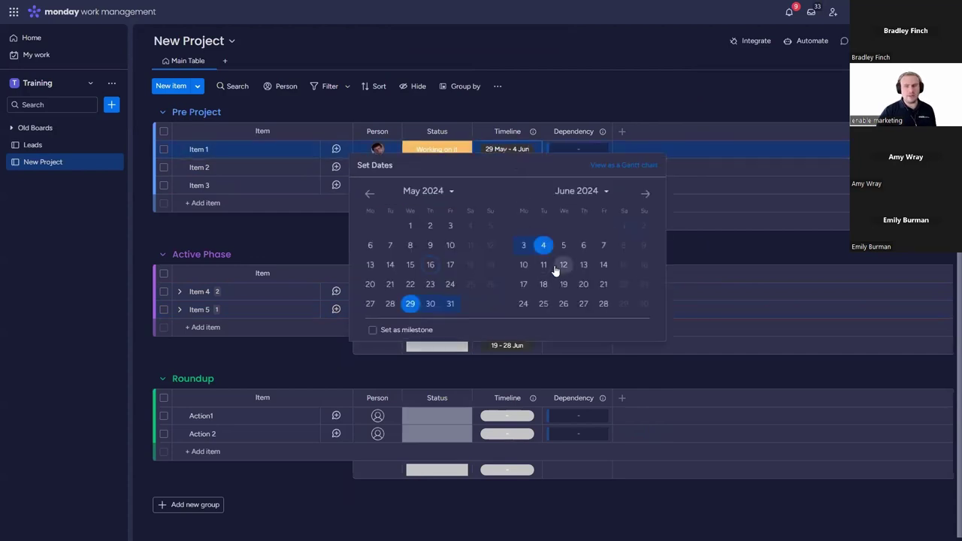
left_click(646, 192)
left_click(646, 193)
left_click(646, 192)
left_click(523, 265)
left_click(604, 265)
left_click(643, 98)
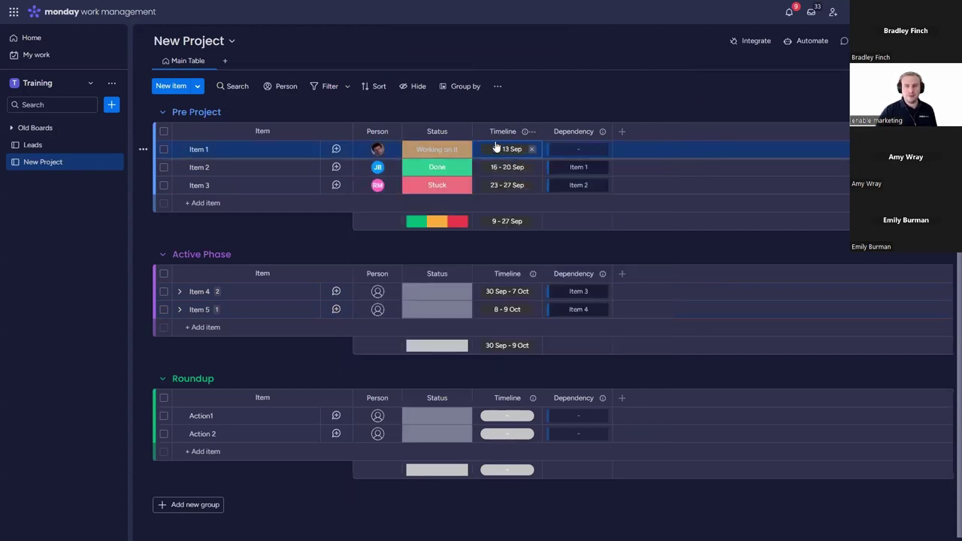
Step: Add a Gantt view, drag Items 1, 3 and 5 later, and stretch Item 5 to 22 Oct–1 Nov
left_click(225, 60)
left_click(246, 115)
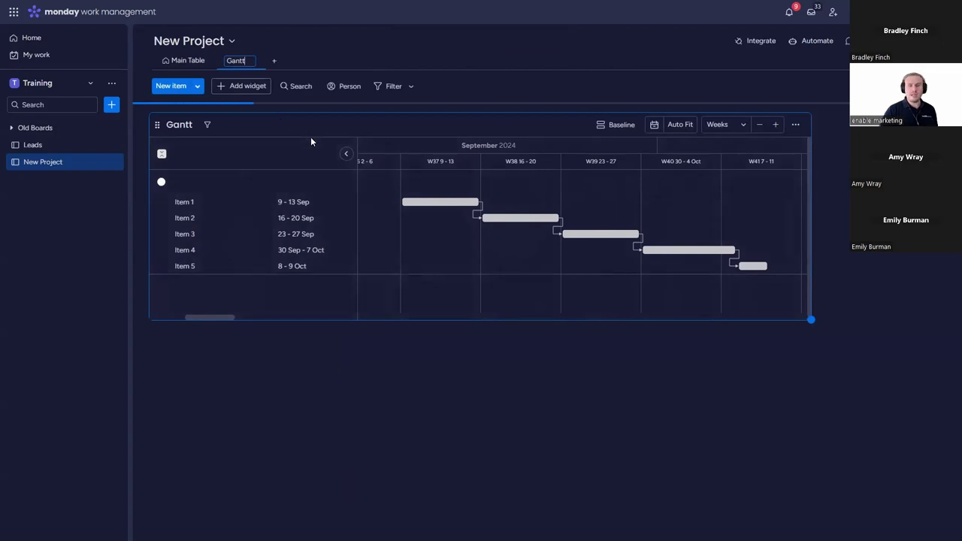
left_click_drag(429, 201, 585, 217)
left_click_drag(681, 231, 345, 250)
left_click_drag(508, 260, 479, 261)
left_click_drag(549, 298, 650, 296)
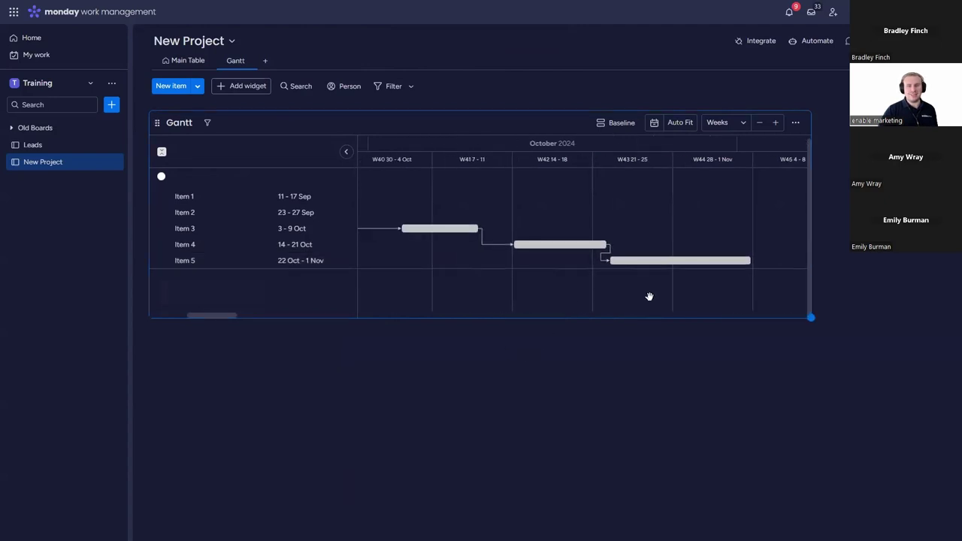
left_click(191, 64)
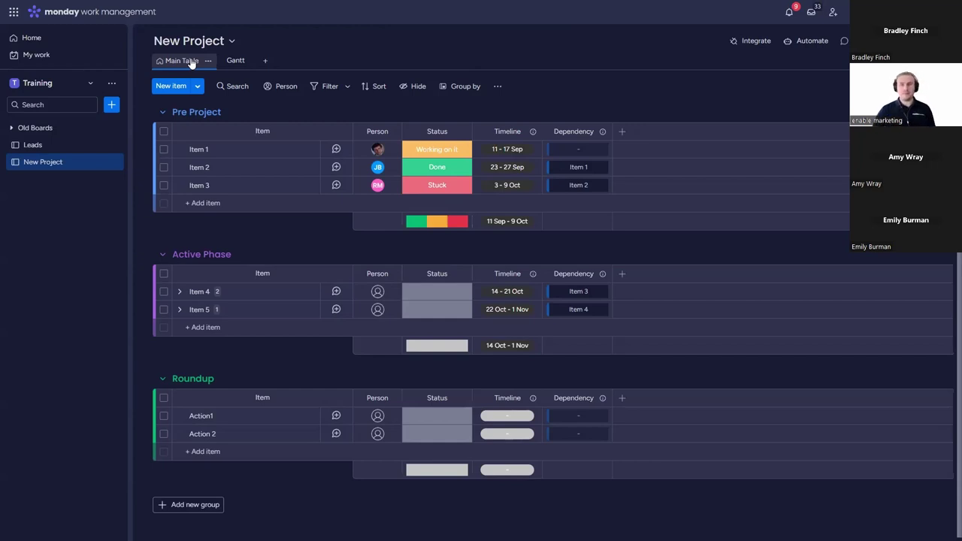
Step: Expand Item 4 and add a Date column to its subitems
left_click(179, 292)
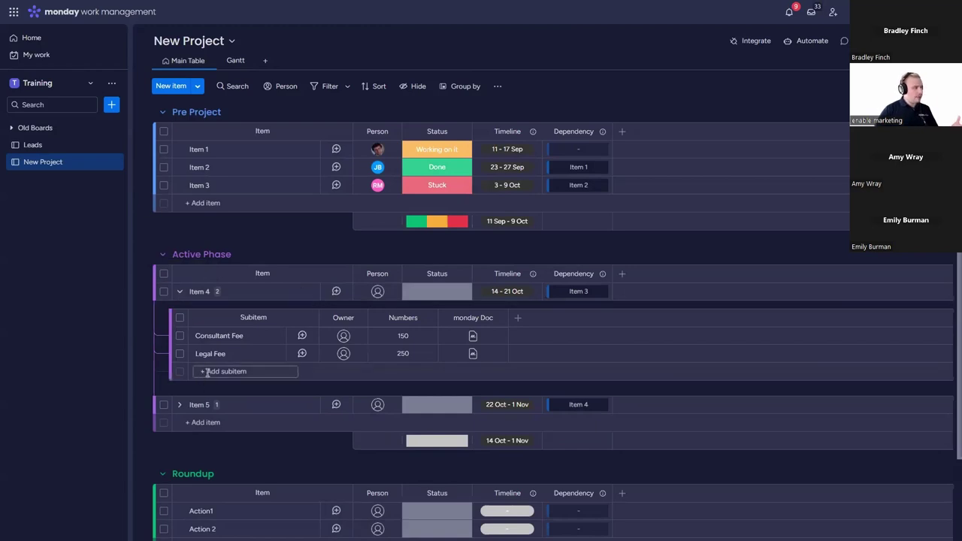
left_click(518, 318)
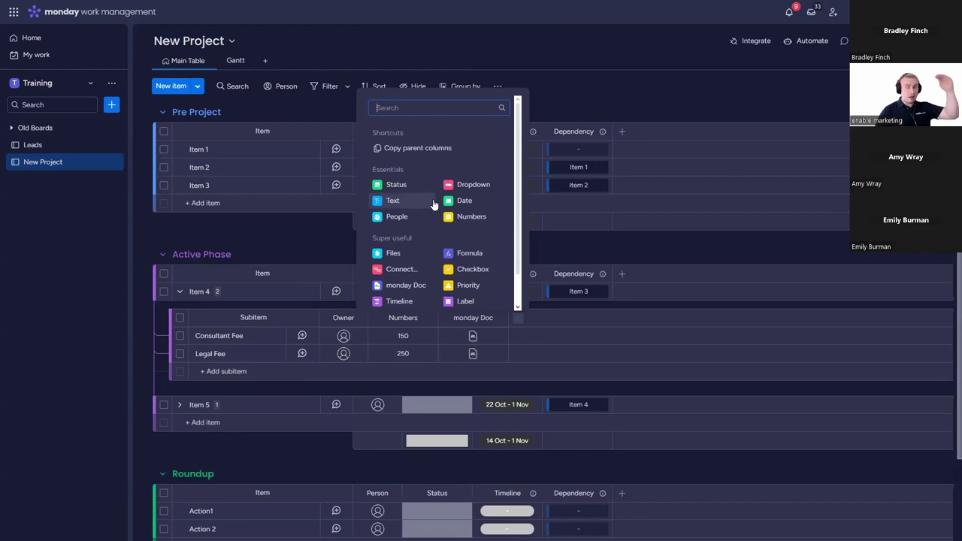
left_click(461, 202)
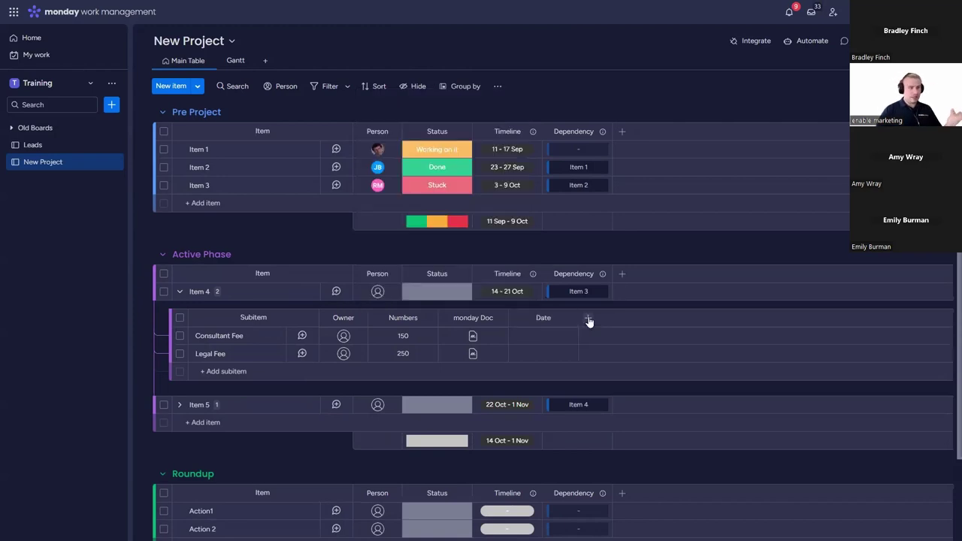
Step: Add a Dependency column to the subitems, found by searching 'depen', and save it
left_click(590, 321)
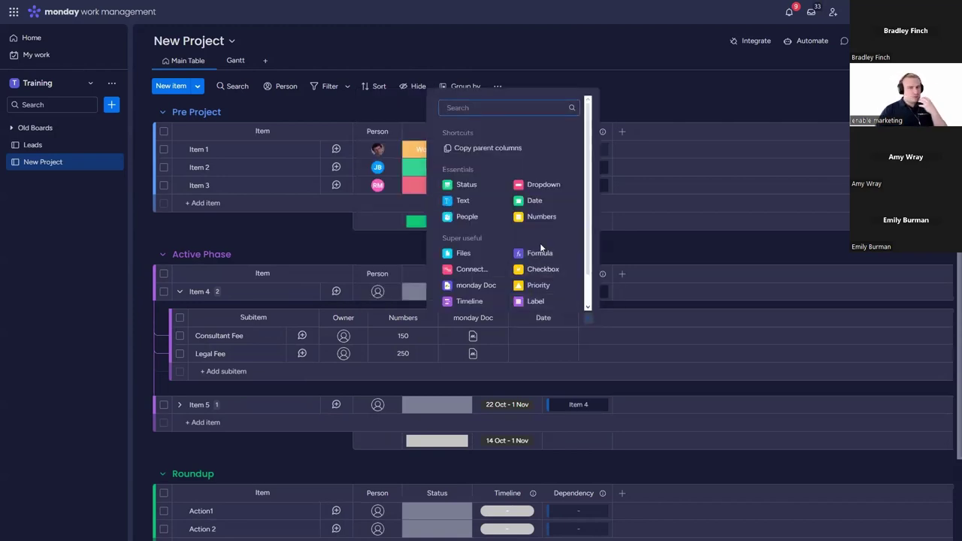
scroll(535, 247, "down", 1)
type("depen")
left_click(485, 148)
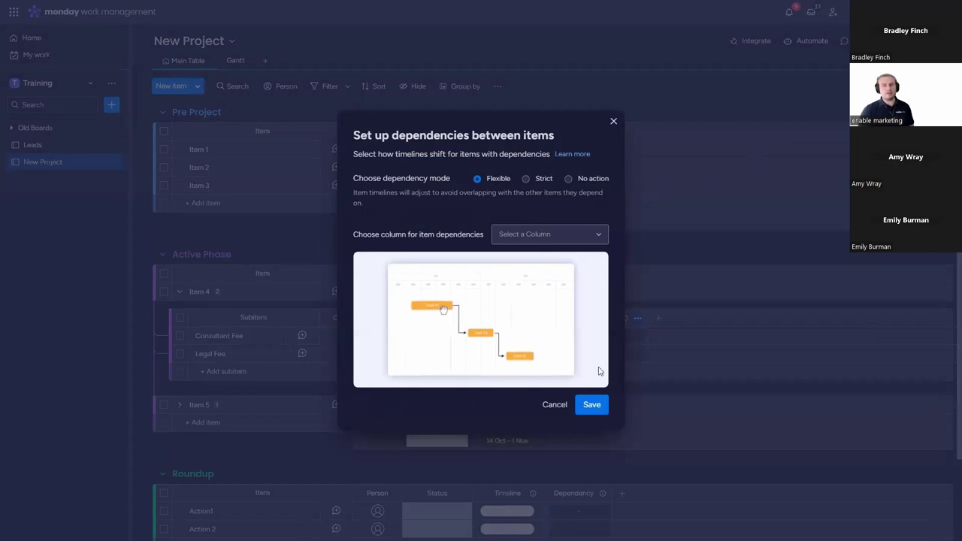
left_click(592, 405)
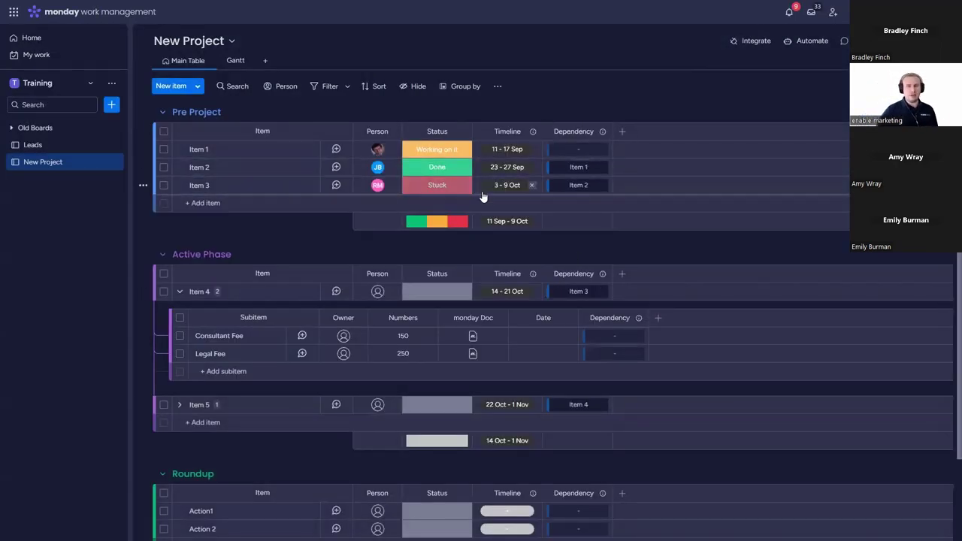
Step: Collapse Item 4's and Item 5's subitems and make Action1 depend on Item 5
left_click(179, 405)
left_click(178, 291)
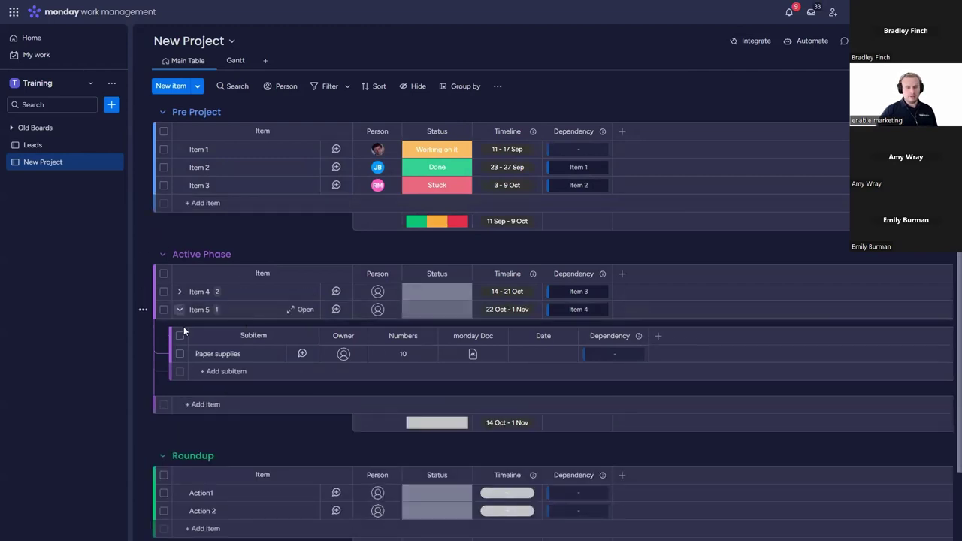
left_click(179, 309)
left_click(572, 422)
scroll(526, 333, "down", 4)
left_click(497, 319)
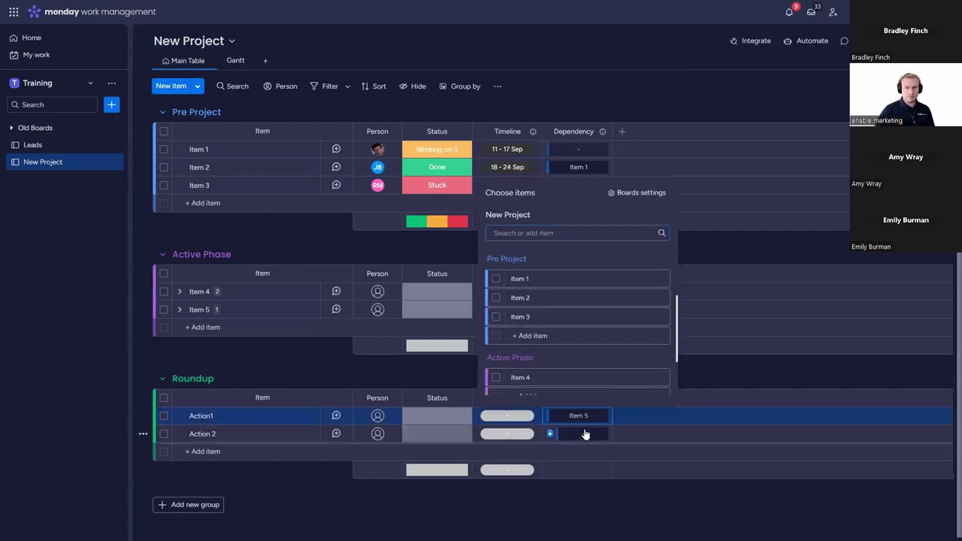
Step: Make Action 2 depend on Action1, then expand Item 4's subitems
left_click(581, 434)
scroll(536, 362, "down", 3)
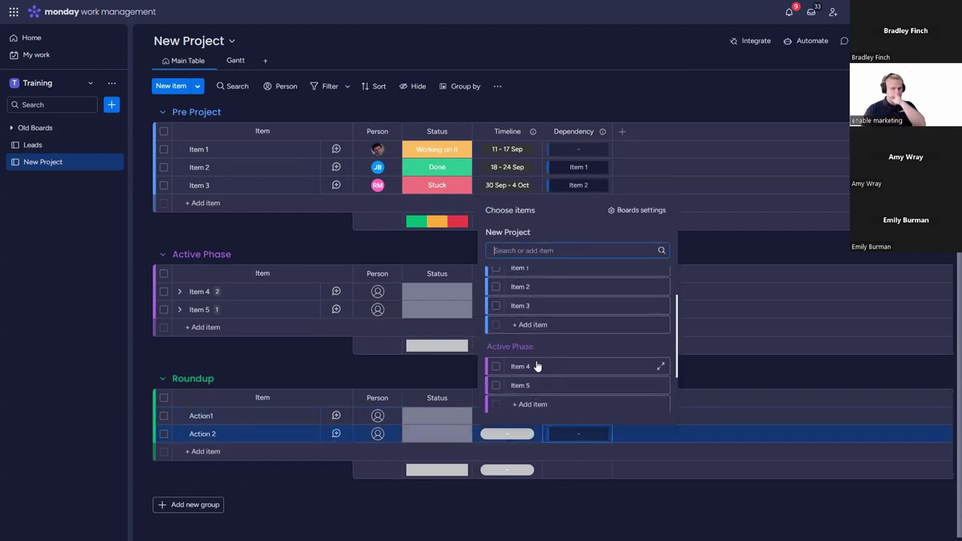
scroll(501, 315, "down", 1)
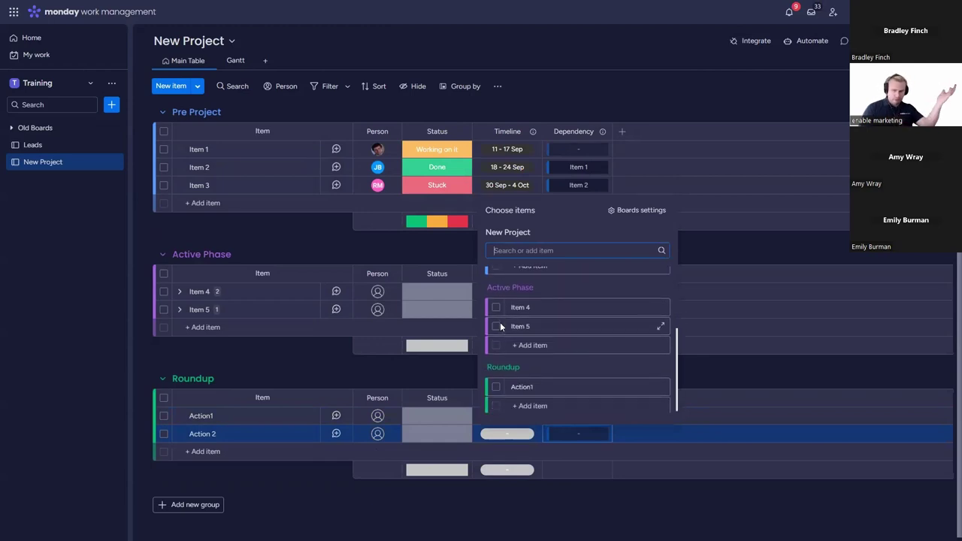
left_click(498, 384)
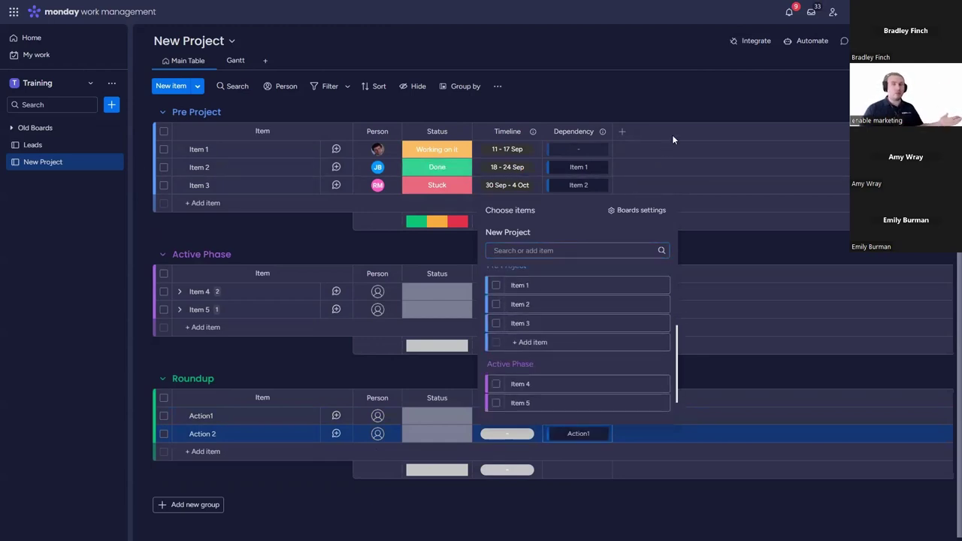
left_click(700, 88)
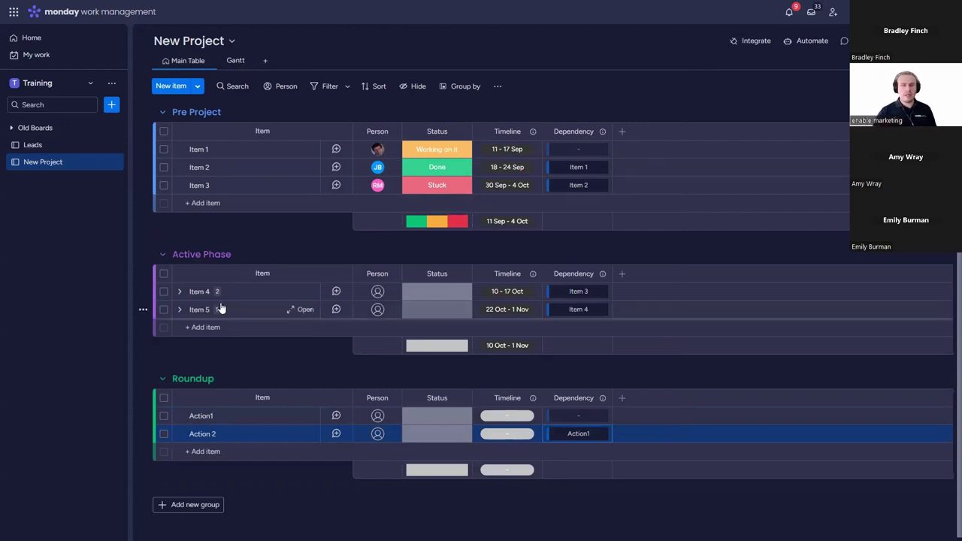
left_click(180, 292)
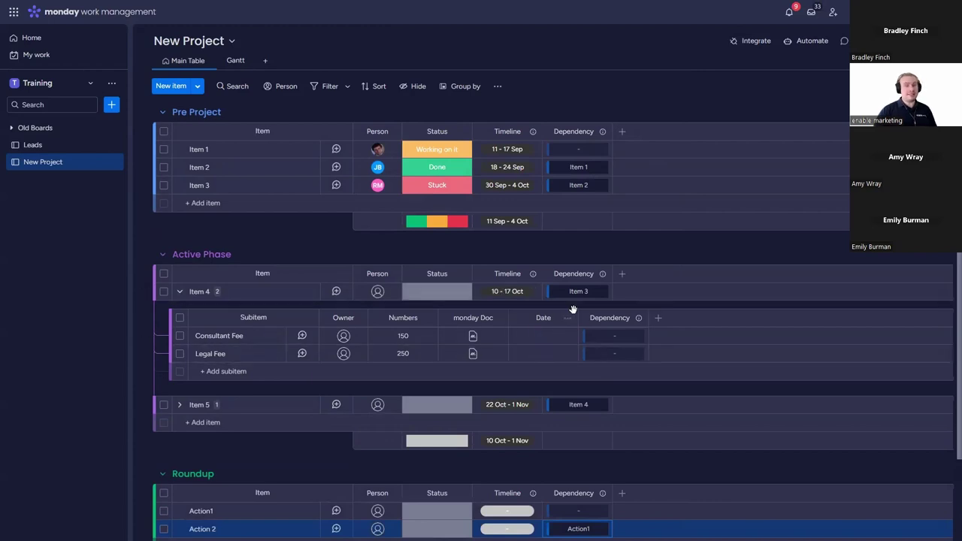
Step: In the subitem Dependency column, link Legal Fee to Consultant Fee and Paper supplies to Legal Fee
left_click(622, 359)
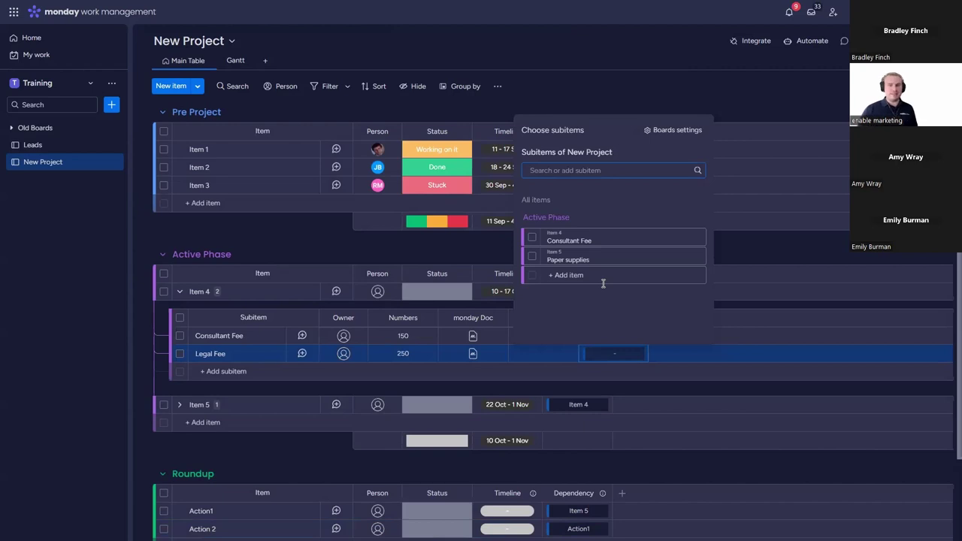
left_click(532, 238)
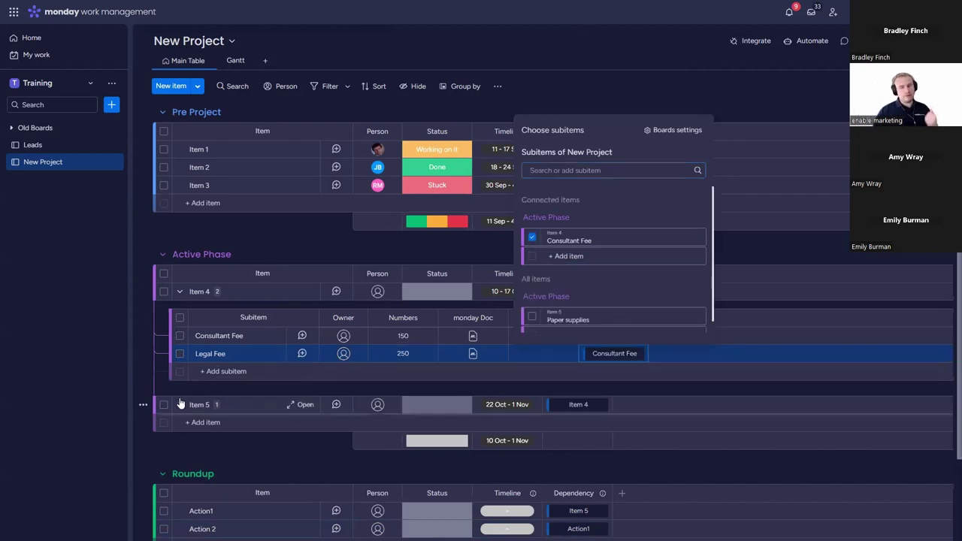
left_click(180, 404)
left_click(614, 449)
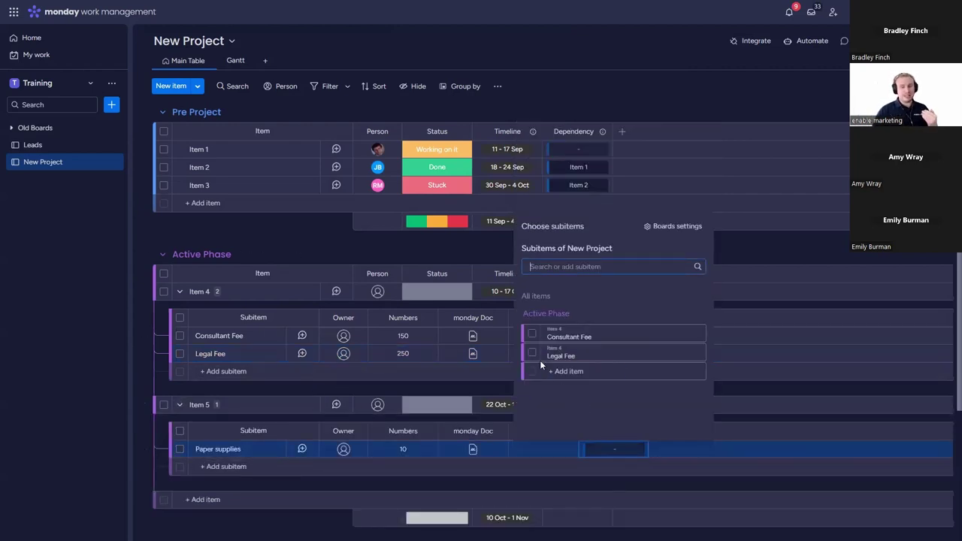
left_click(533, 353)
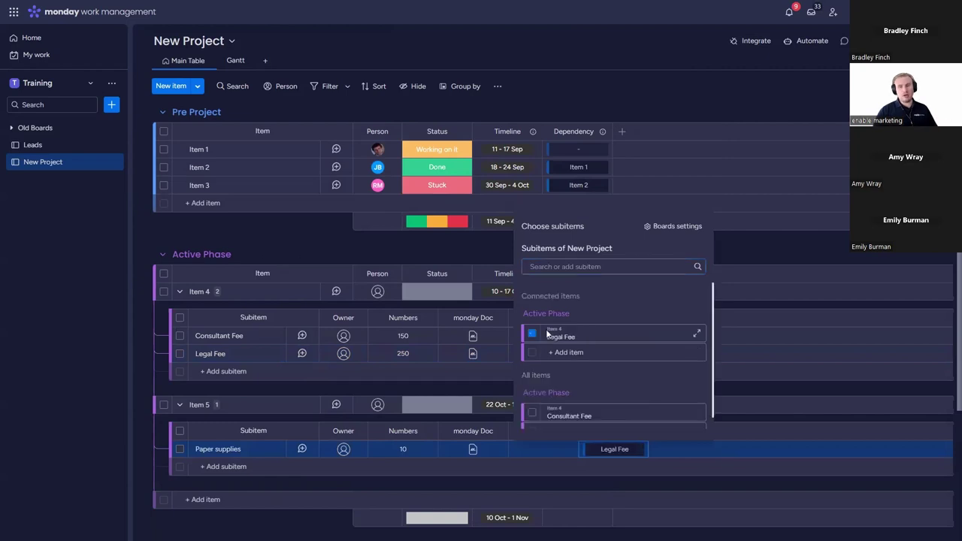
left_click(599, 100)
Step: Show the Gantt view, auto-fit the item bars, open its settings full-screen and pan to spring 2024
left_click(235, 61)
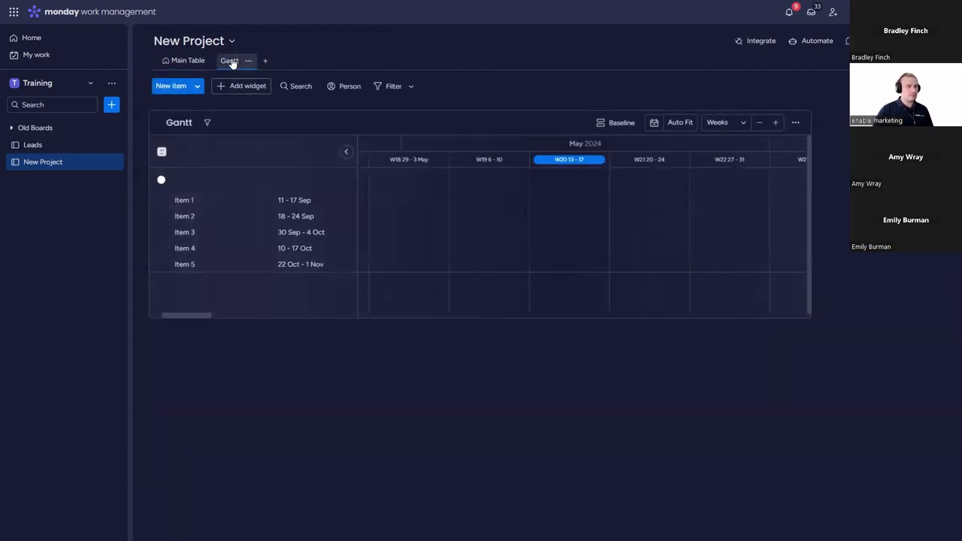
left_click(672, 123)
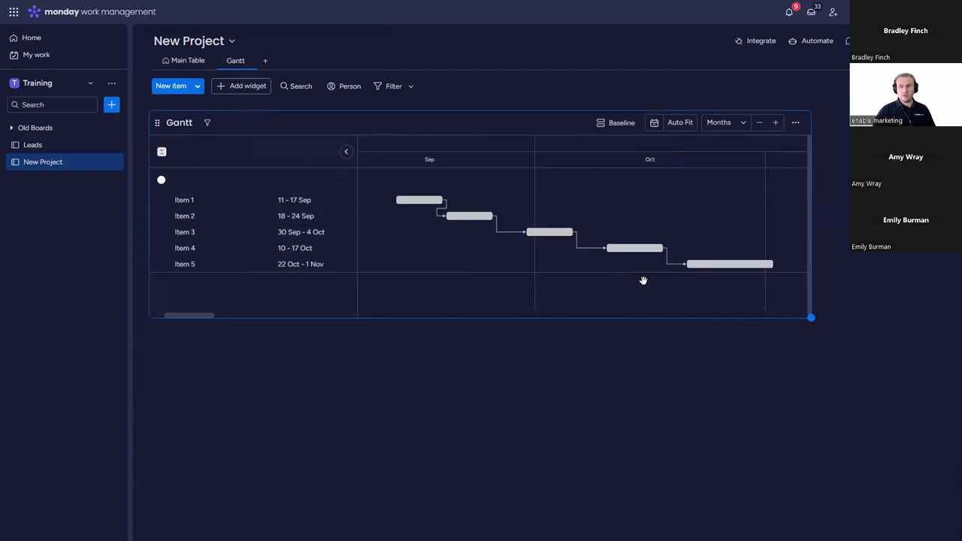
left_click(794, 123)
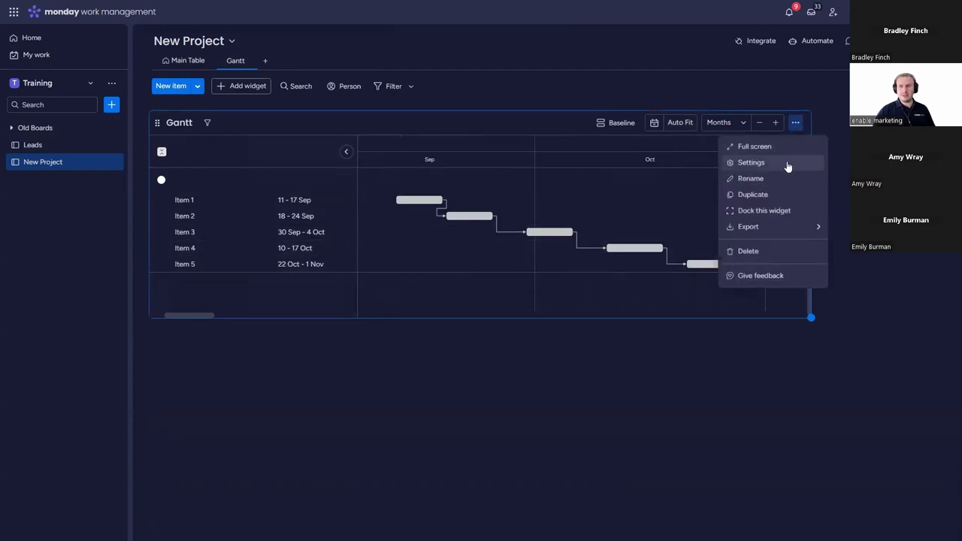
left_click(786, 163)
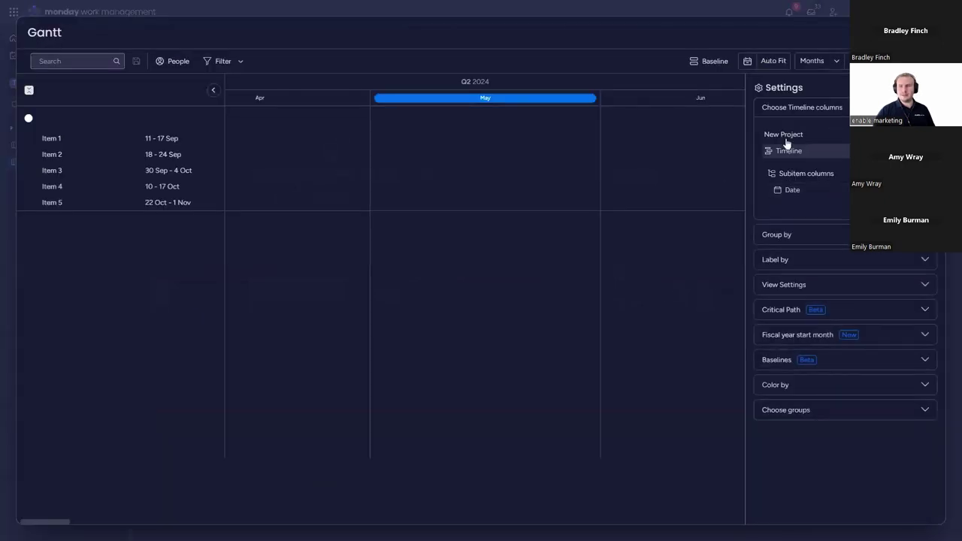
left_click(758, 66)
left_click_drag(417, 244, 30, 208)
Step: Close the full-screen Gantt and return to the Main Table, starting Consultant Fee's date
left_click(29, 203)
left_click(589, 259)
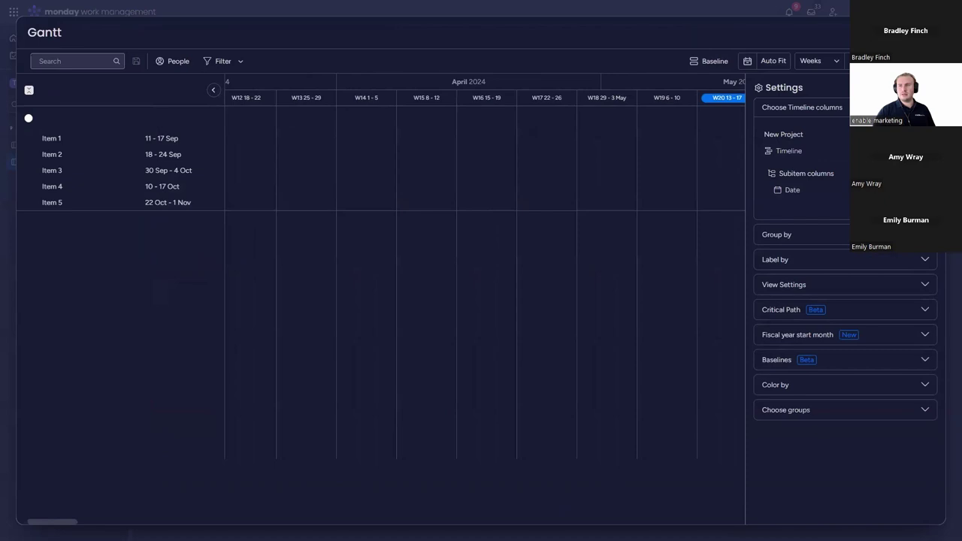
key("Escape")
left_click(182, 61)
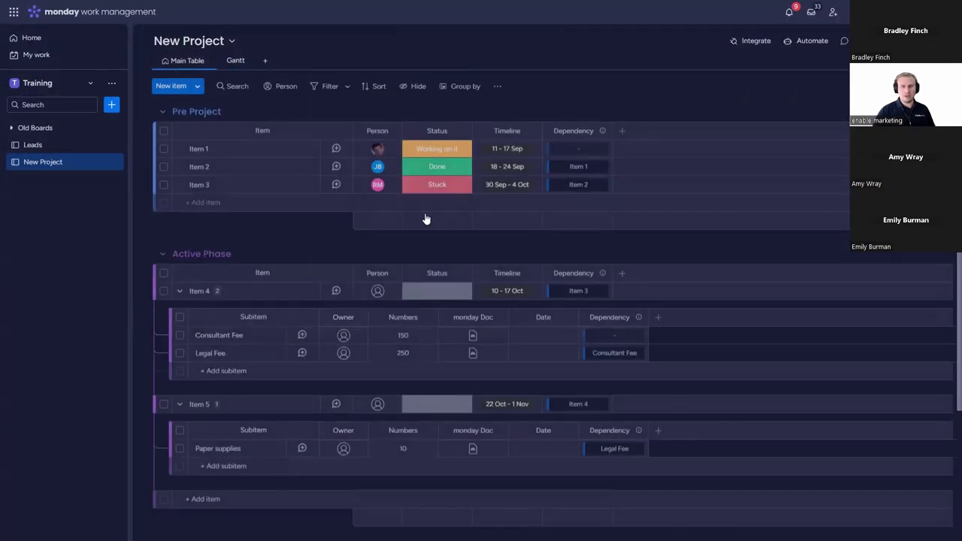
left_click(560, 333)
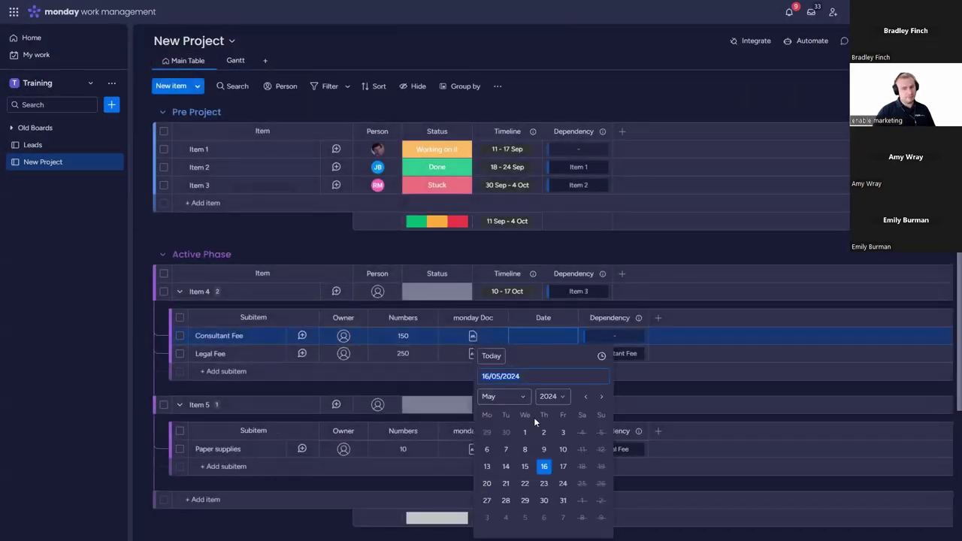
Step: Date Consultant Fee 13 Aug and Legal Fee 30 Aug in the calendar picker
left_click(602, 396)
left_click(601, 396)
left_click(601, 396)
left_click(602, 396)
left_click(585, 396)
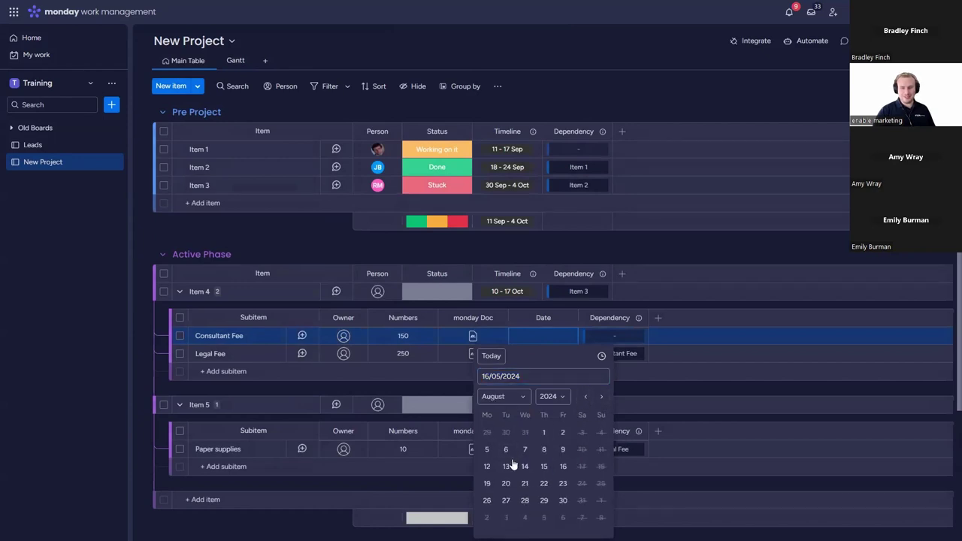
left_click(507, 466)
left_click(573, 354)
left_click(602, 203)
left_click(603, 204)
left_click(602, 203)
left_click(563, 307)
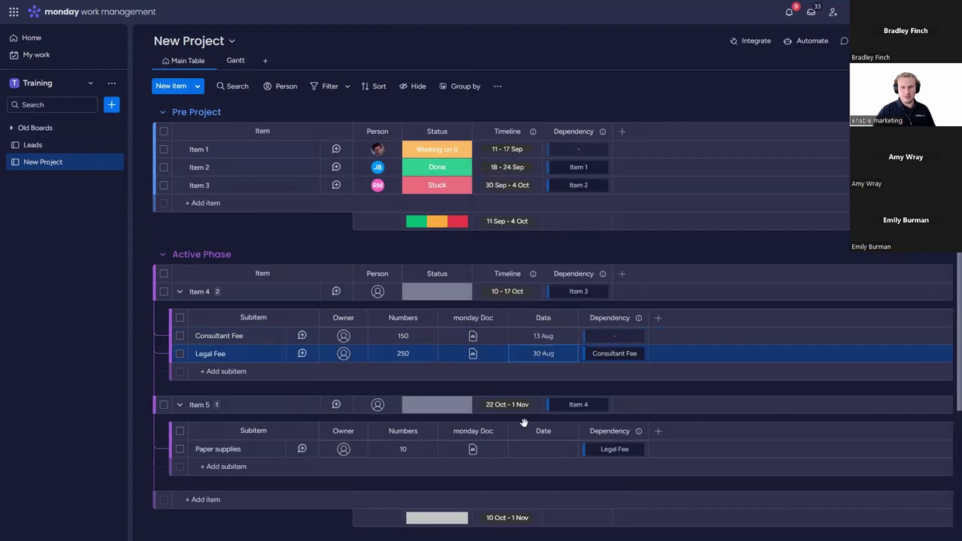
Step: Set Paper supplies' date to 21 Nov and switch to the Gantt view
left_click(563, 449)
left_click(601, 299)
left_click(602, 299)
left_click(602, 298)
left_click(601, 298)
left_click(602, 299)
left_click(602, 299)
left_click(546, 389)
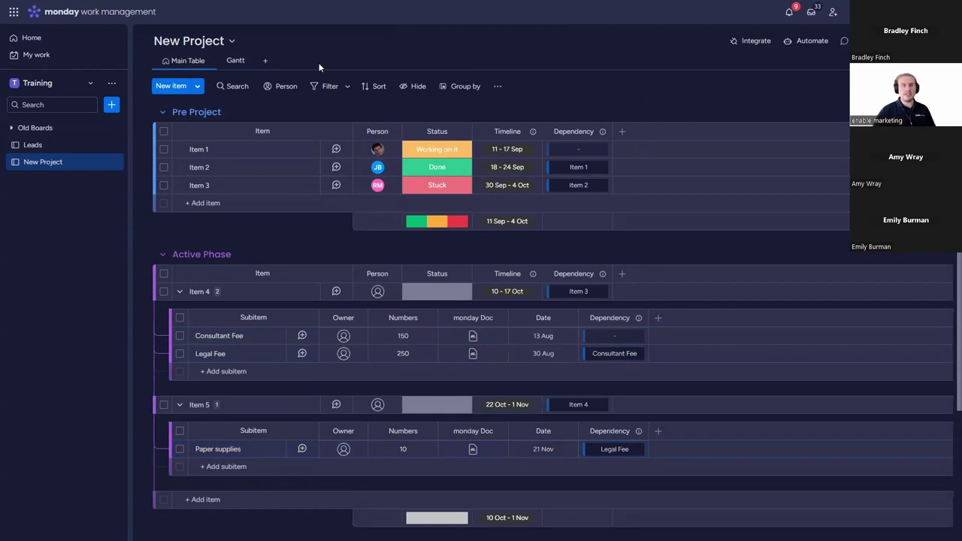
left_click(229, 61)
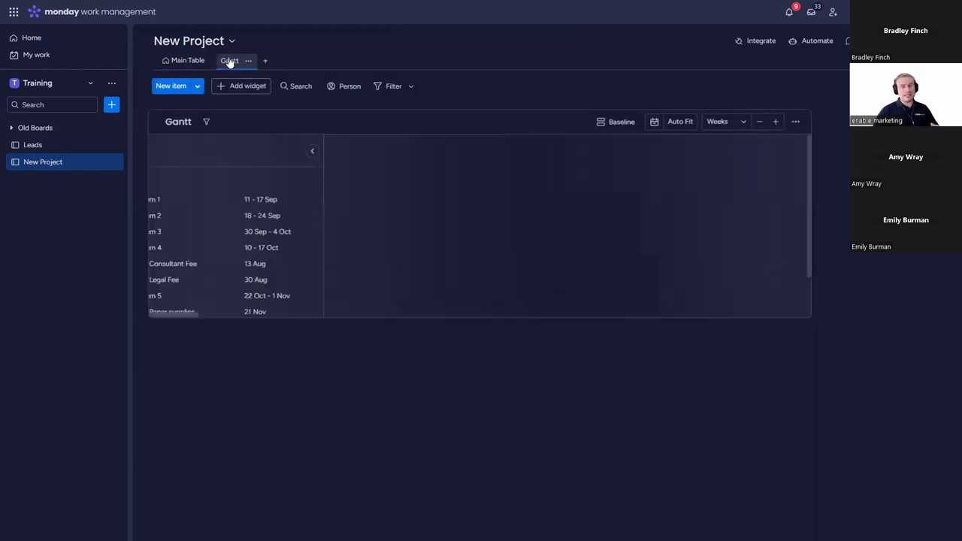
Step: On the Gantt, drag Consultant Fee's milestone to early September and Paper supplies' to late August
left_click(658, 123)
scroll(722, 242, "down", 3)
scroll(709, 196, "up", 2)
scroll(707, 236, "down", 1)
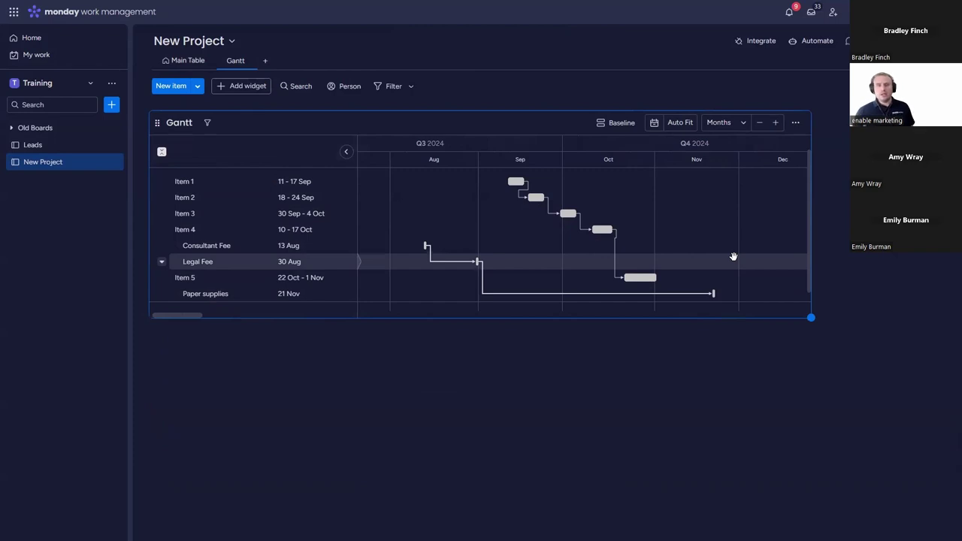
left_click_drag(424, 245, 492, 261)
left_click_drag(712, 293, 466, 280)
Step: Set the Dependency column to follow the Date column and save the dependency settings
left_click(185, 60)
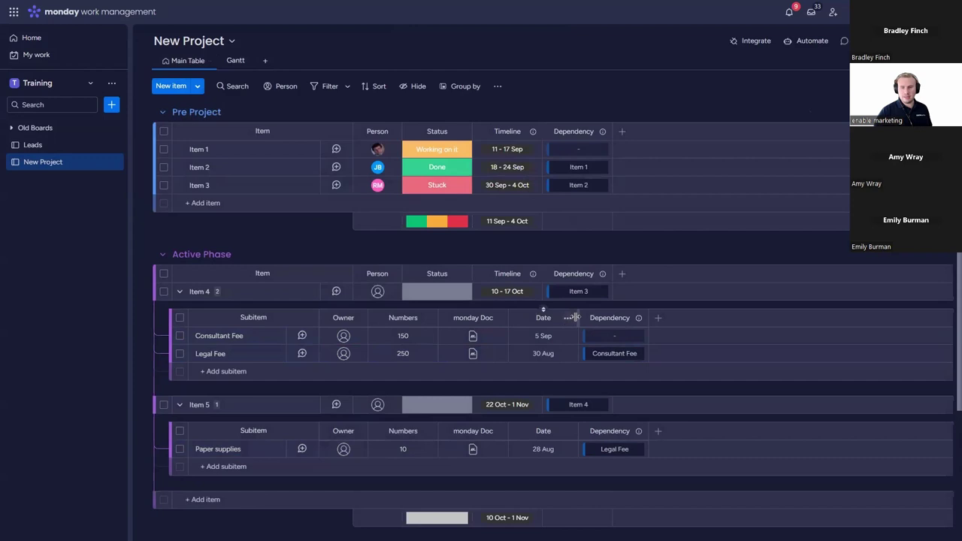
left_click(638, 317)
mouse_move(659, 338)
left_click(801, 337)
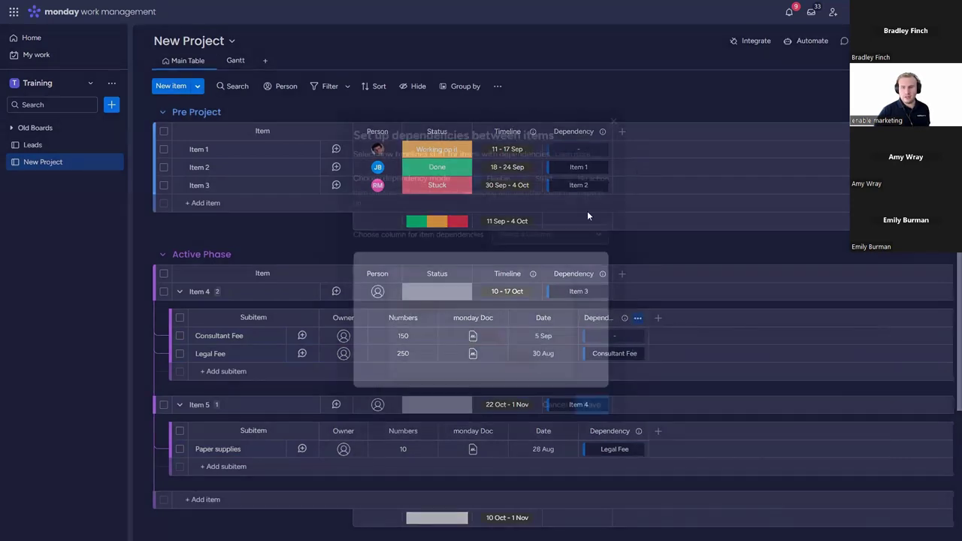
left_click(547, 234)
left_click(548, 258)
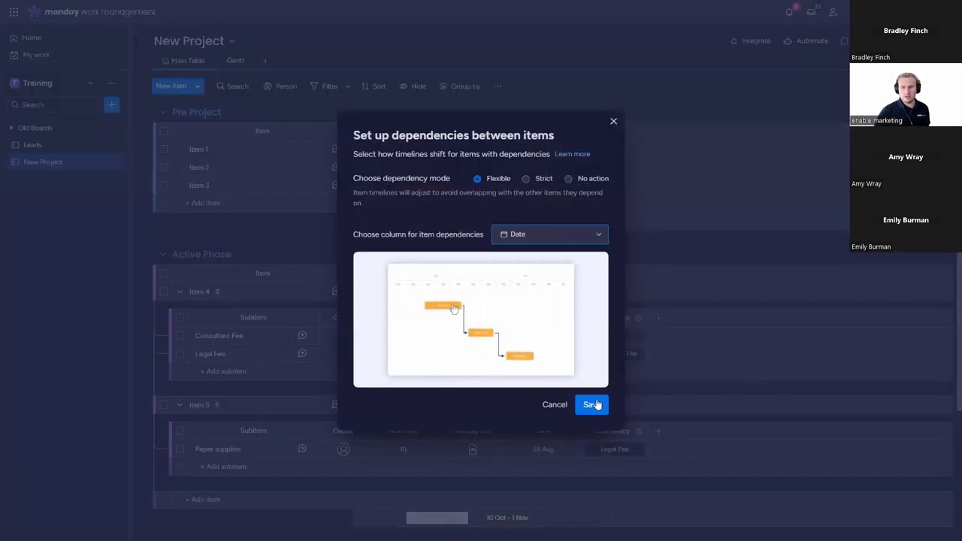
left_click(592, 404)
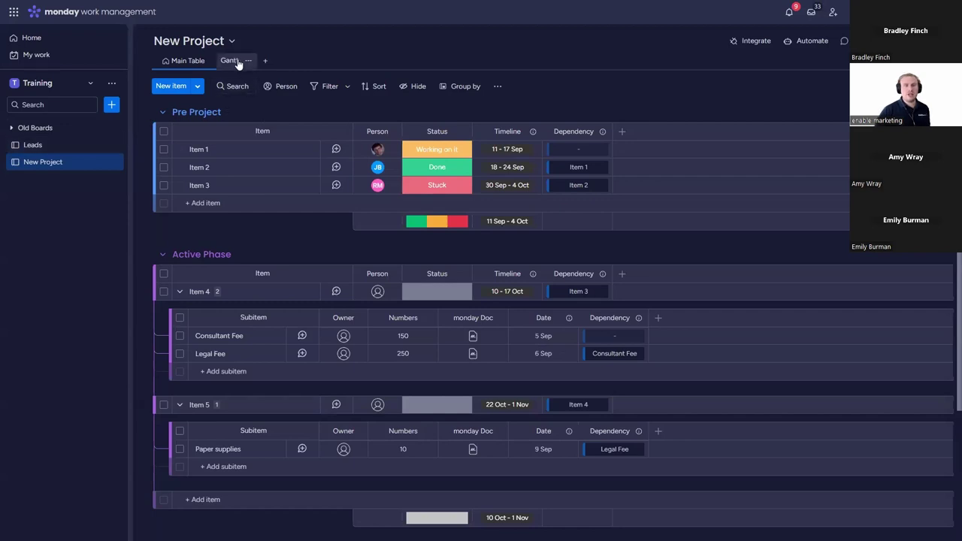
left_click(231, 61)
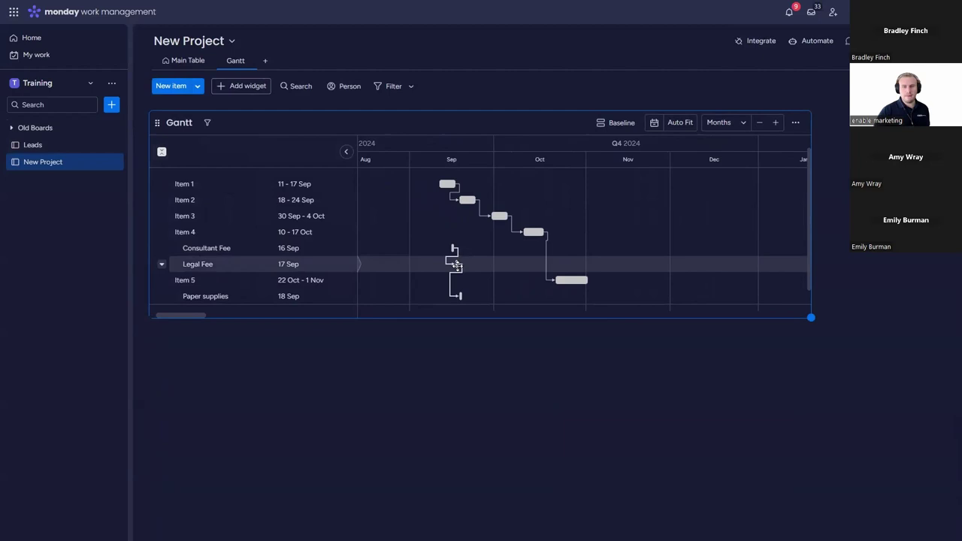
Step: Drag Consultant Fee's Gantt bar to 14 Oct, shifting Legal Fee to 15 Oct and Paper supplies to 15 Nov
left_click_drag(454, 248, 519, 263)
left_click(589, 297)
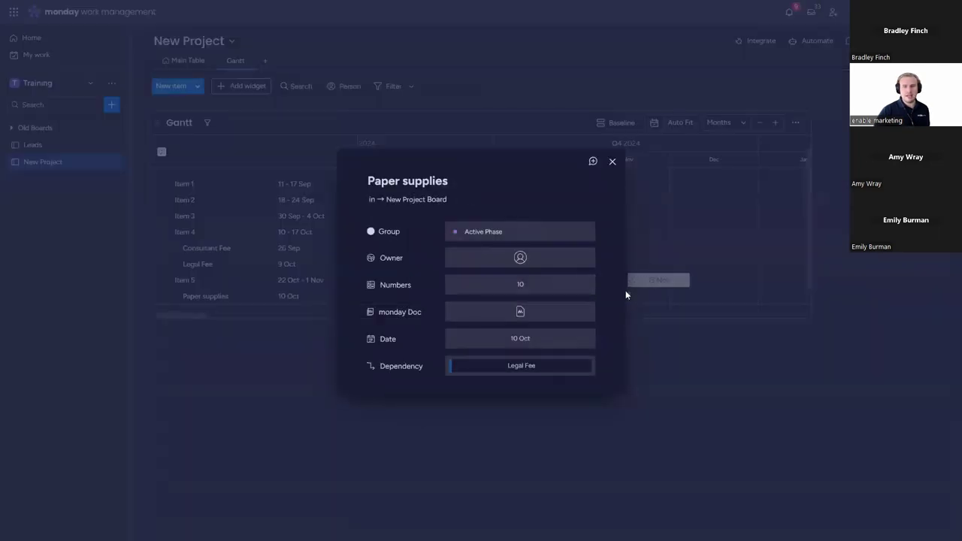
left_click(613, 161)
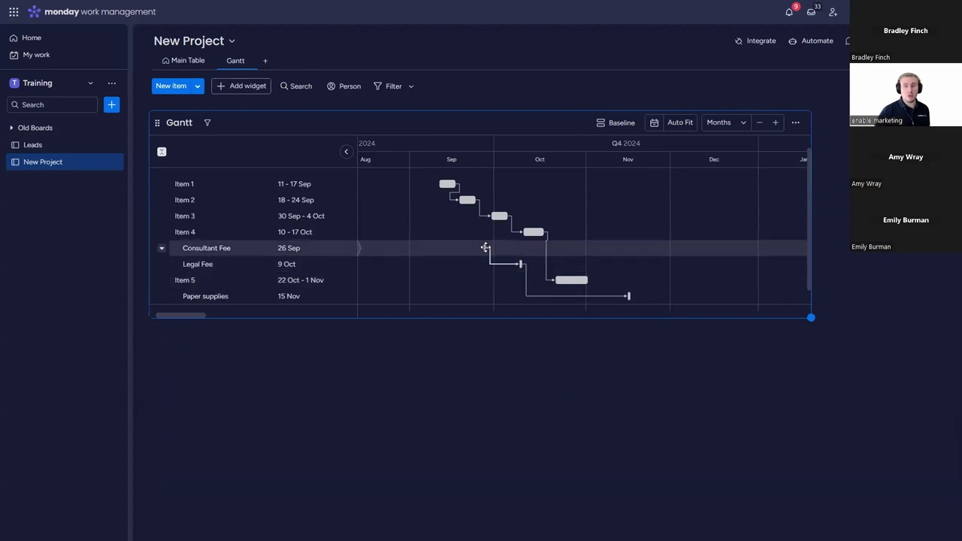
left_click_drag(486, 248, 538, 249)
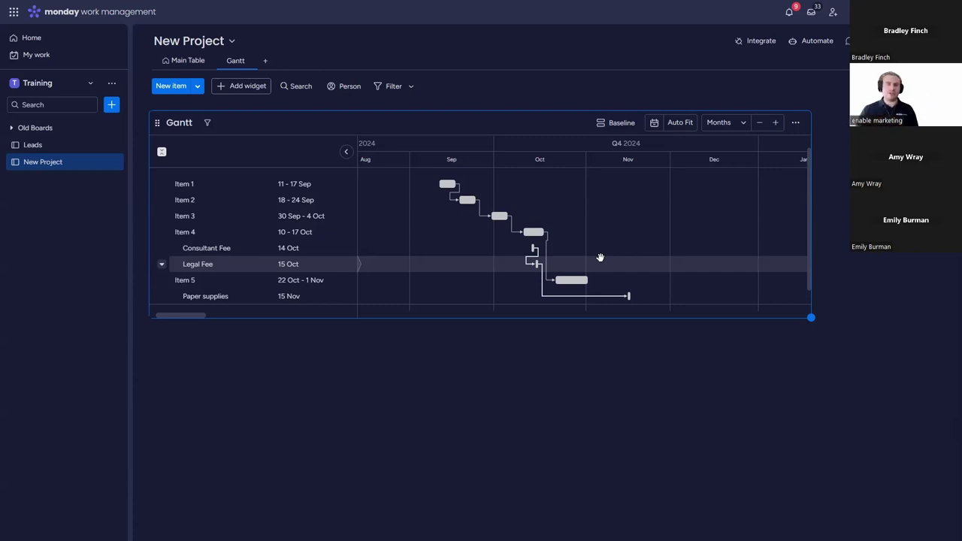
left_click(193, 62)
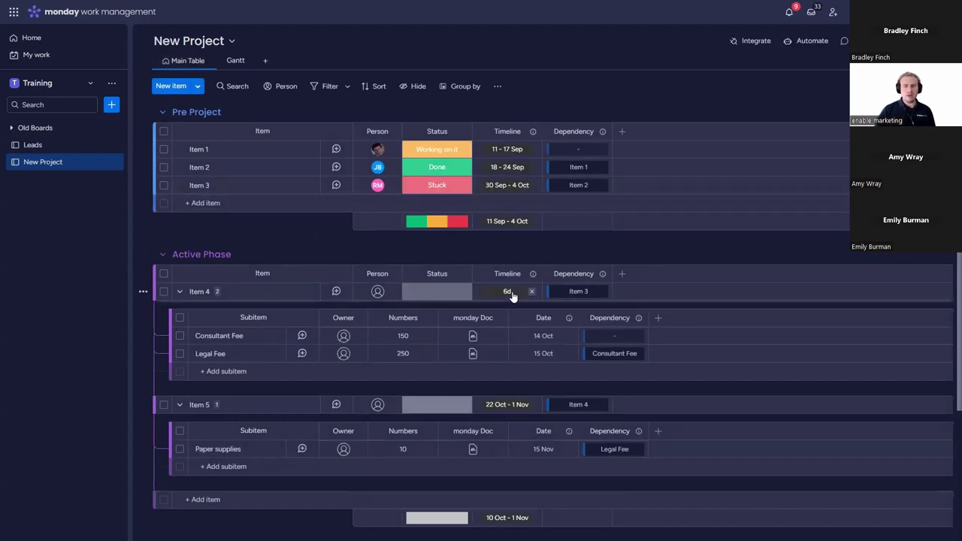
Step: Change Consultant Fee's date to 4 Oct, then collapse Item 4 and Item 5
left_click(534, 336)
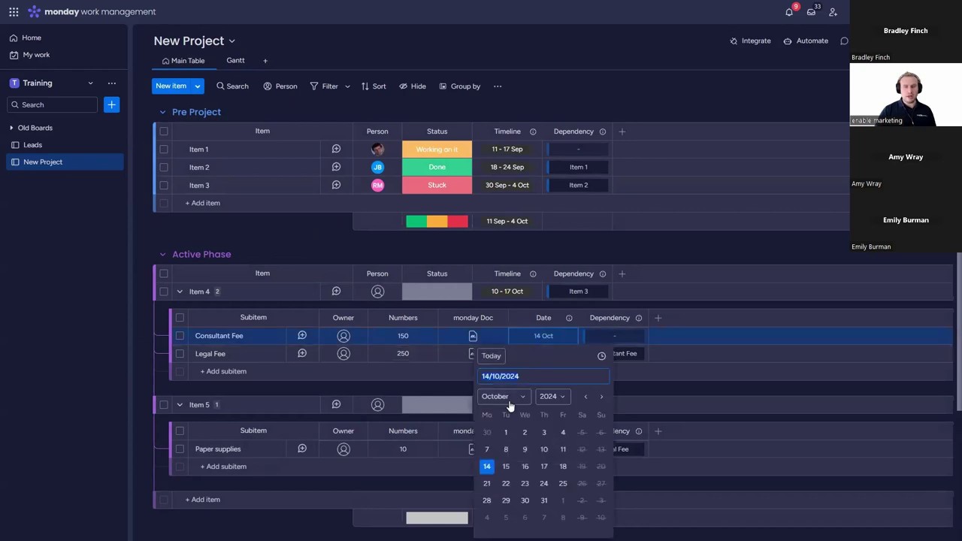
left_click(563, 432)
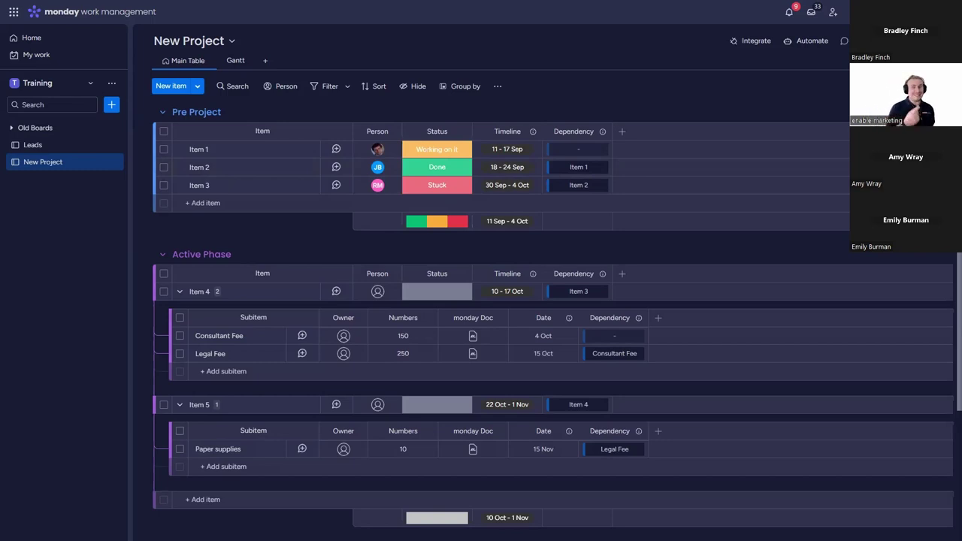
left_click(179, 291)
left_click(180, 309)
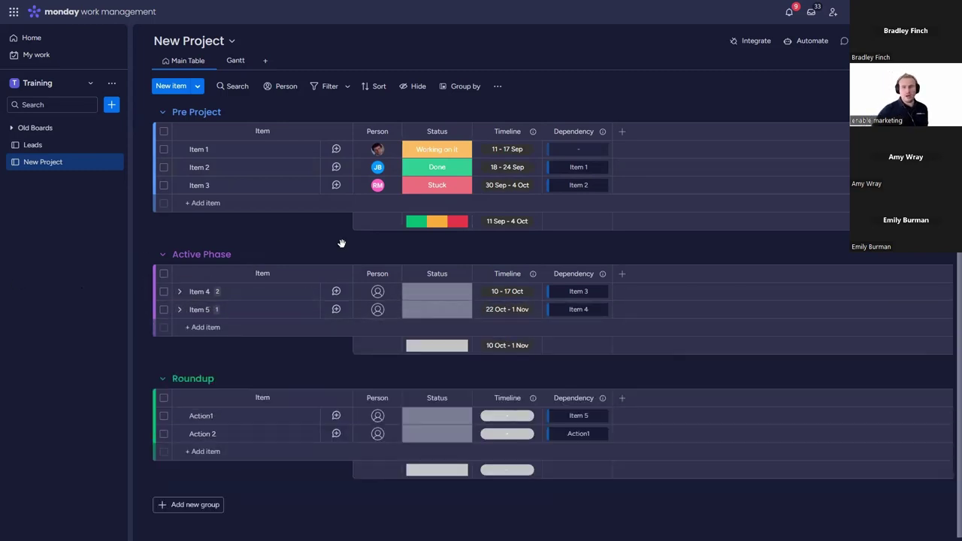
Step: Add a Numbers column and enter 10, 15 and 25 for Items 1, 2 and 3
left_click(621, 133)
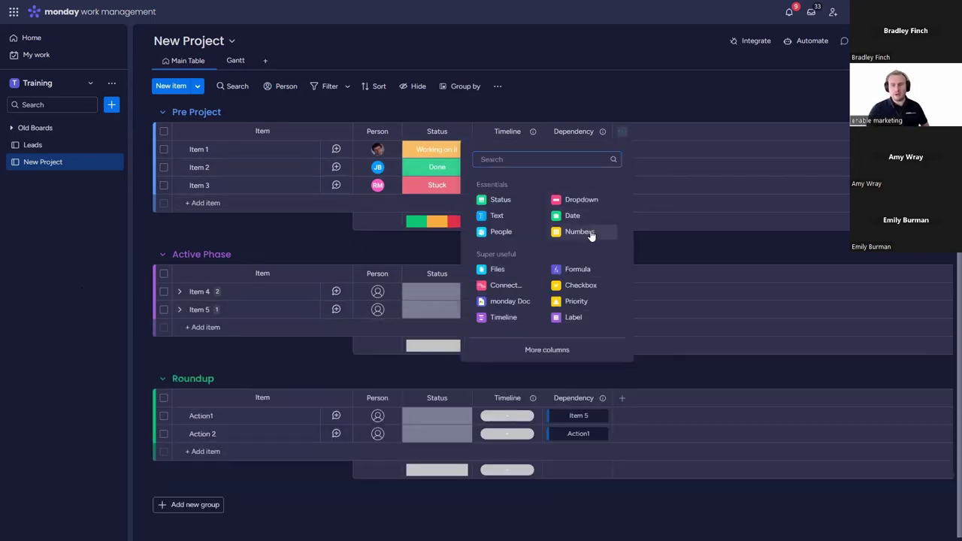
left_click(583, 234)
left_click(655, 150)
type("10")
key("Return")
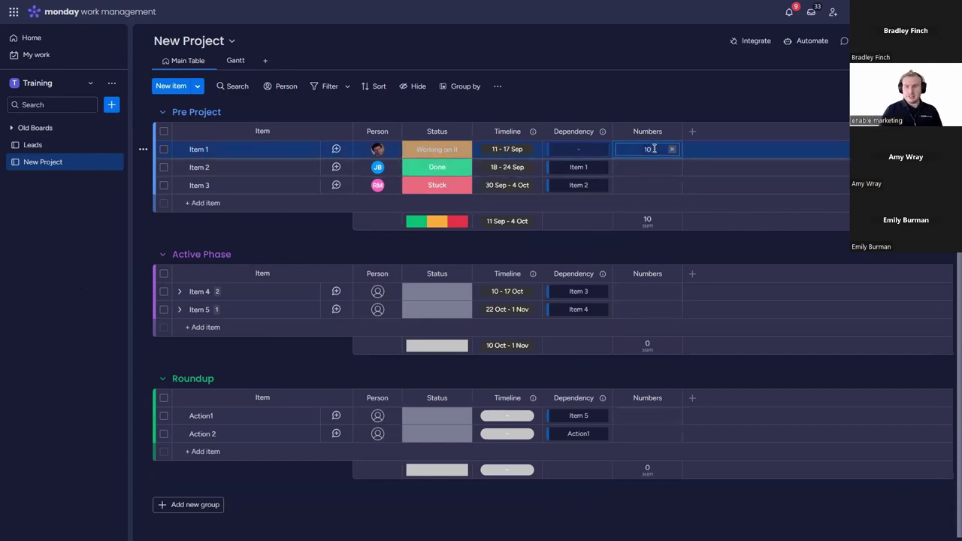
left_click(658, 167)
type("15")
key("Return")
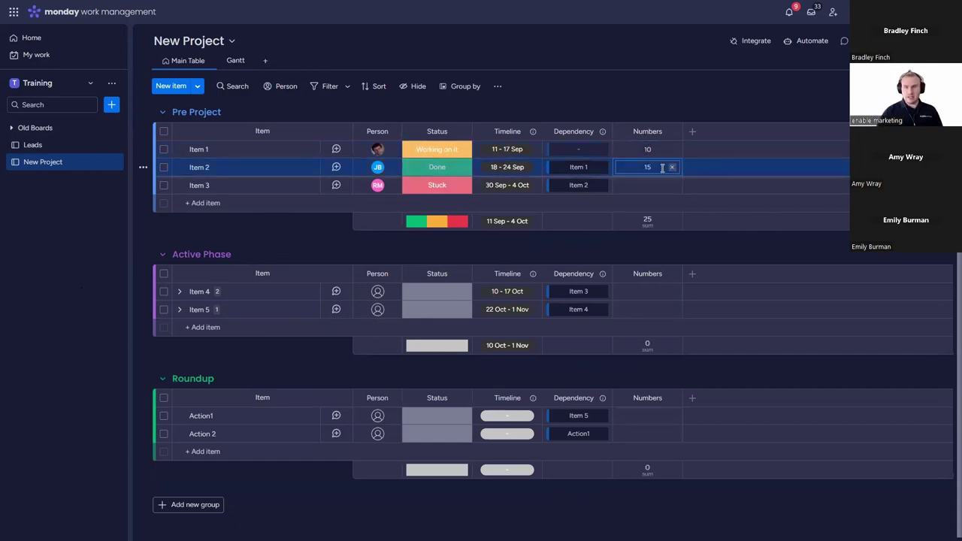
left_click(658, 185)
type("25")
key("Return")
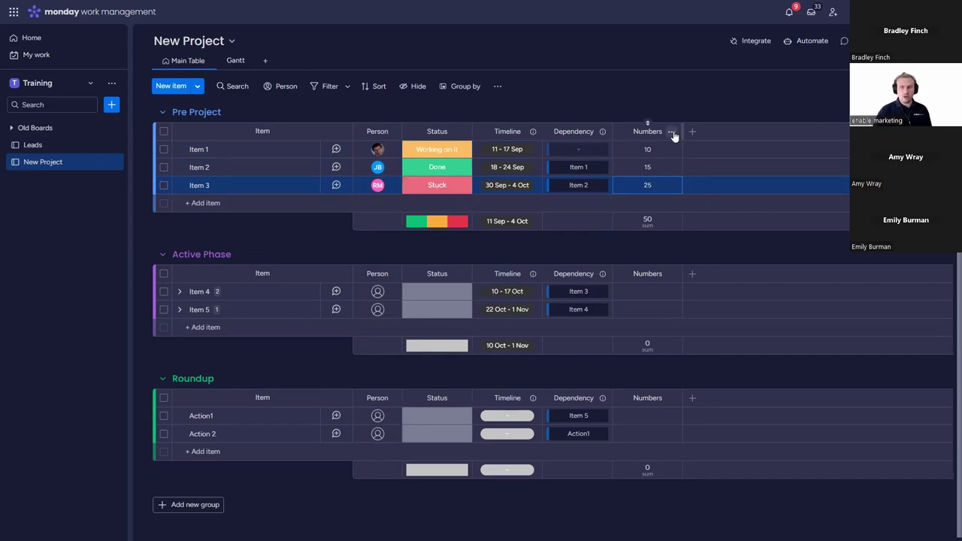
left_click(672, 132)
Step: Add a sum total under the Numbers column and try the £ unit for it
mouse_move(714, 153)
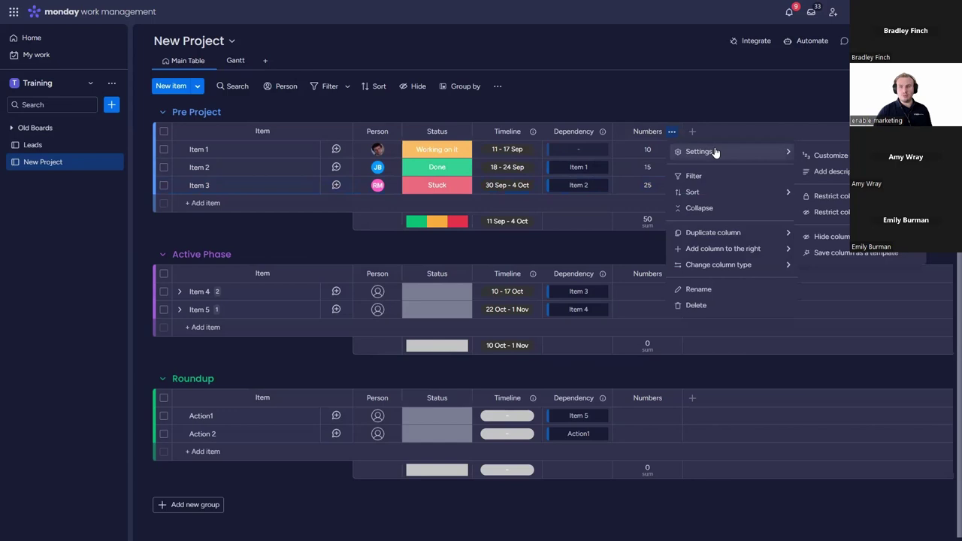
left_click(671, 137)
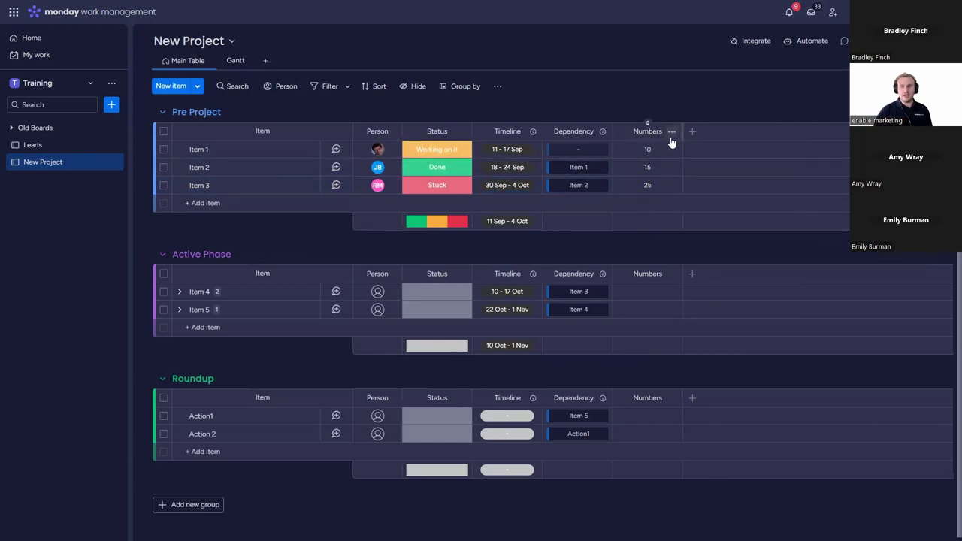
left_click(672, 143)
left_click(823, 237)
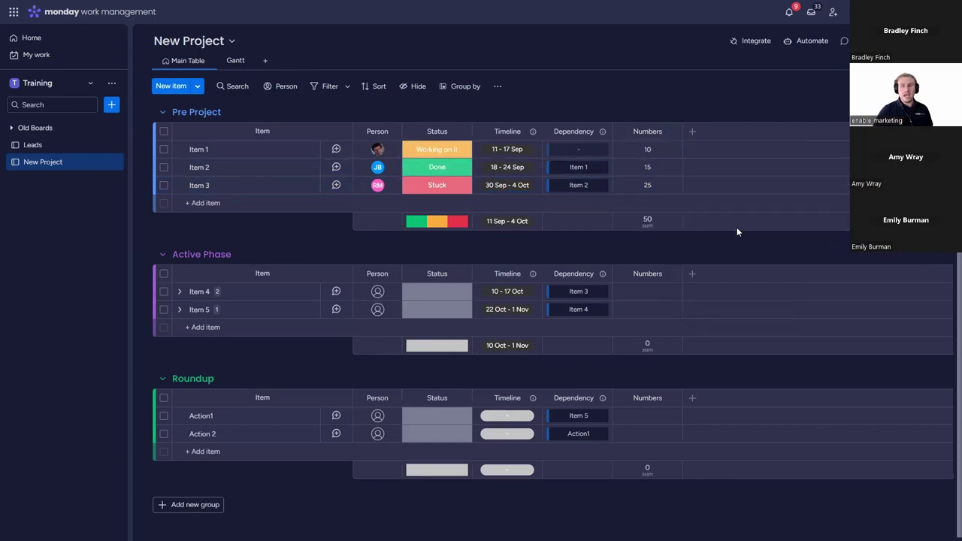
left_click(654, 224)
left_click(509, 240)
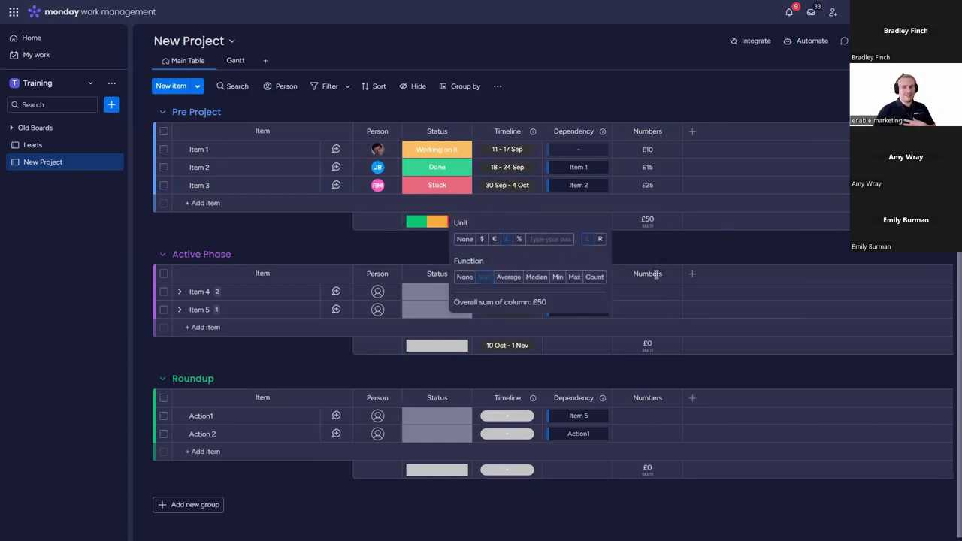
Step: In the Numbers column settings, switch the unit to %, giving a 50% total
left_click(672, 131)
mouse_move(693, 153)
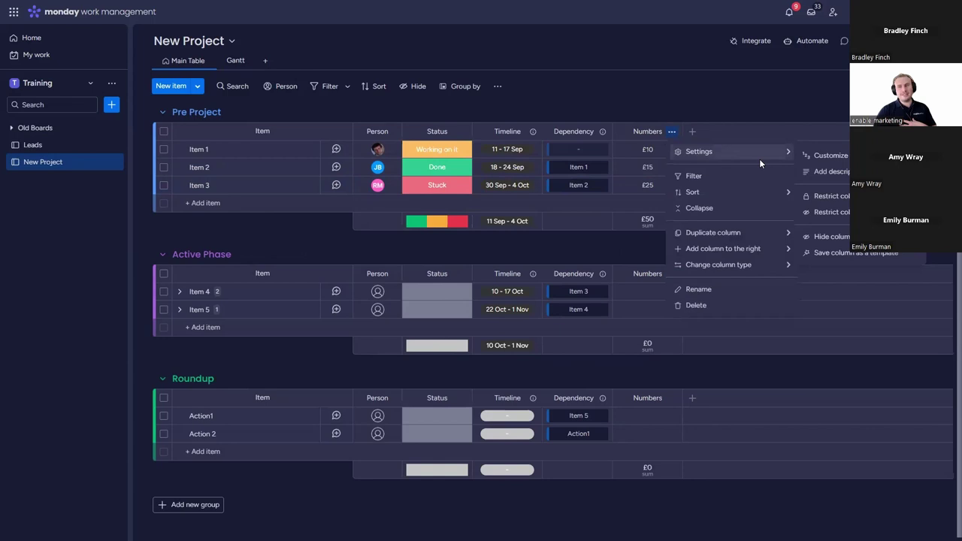
left_click(827, 155)
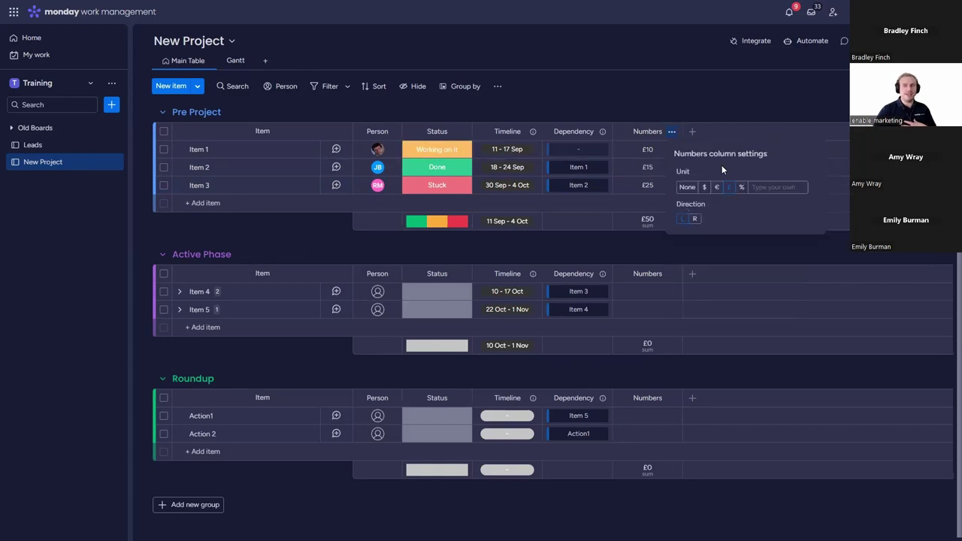
left_click(651, 222)
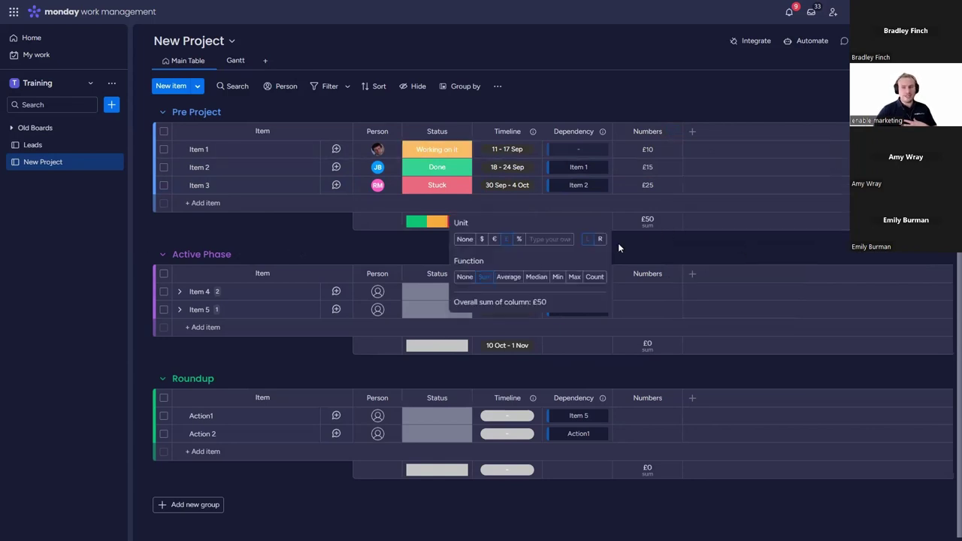
left_click(692, 131)
Step: Add a Formula column with the formula {Numbers}
left_click(648, 269)
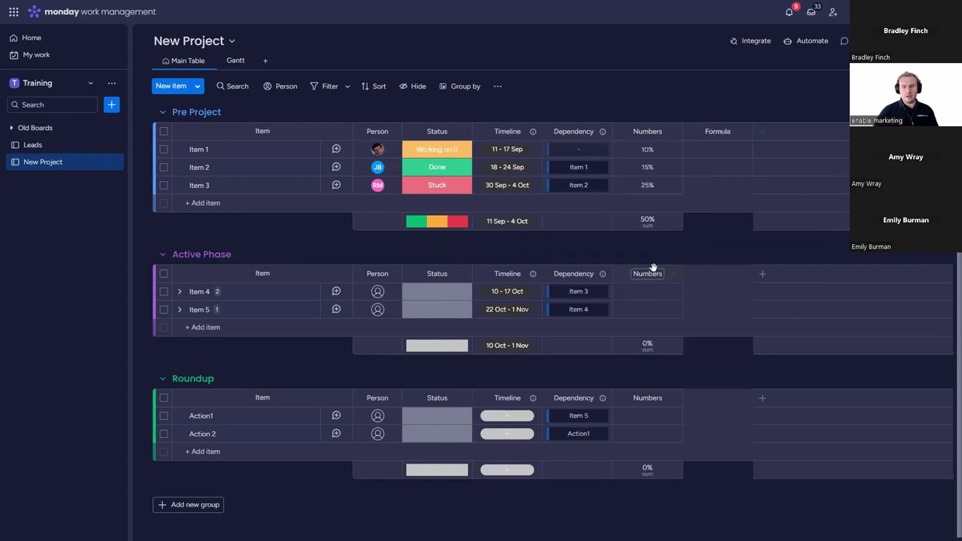
left_click(718, 167)
left_click(546, 279)
scroll(557, 334, "down", 2)
left_click(559, 324)
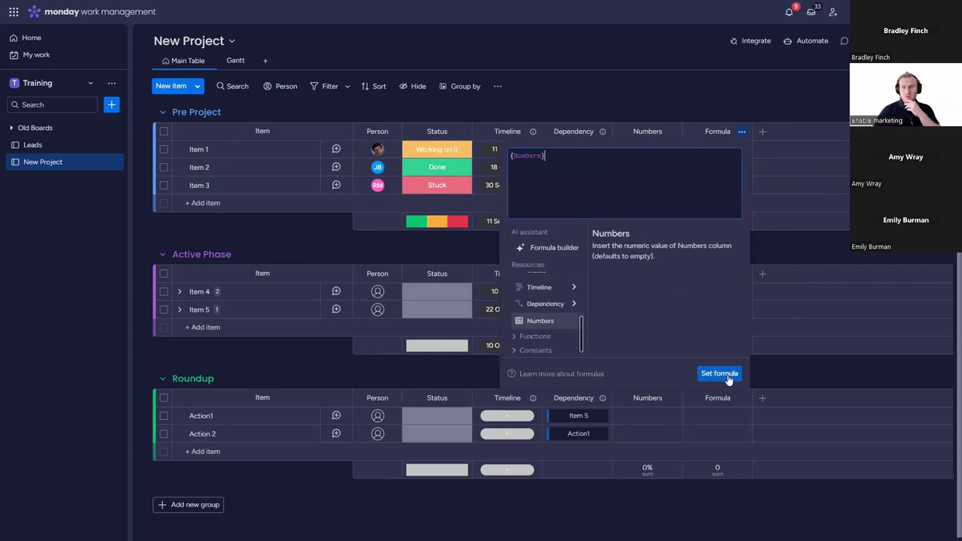
left_click(728, 380)
Step: Try euro and percent units and an Average summary on the Formula column's total
left_click(718, 222)
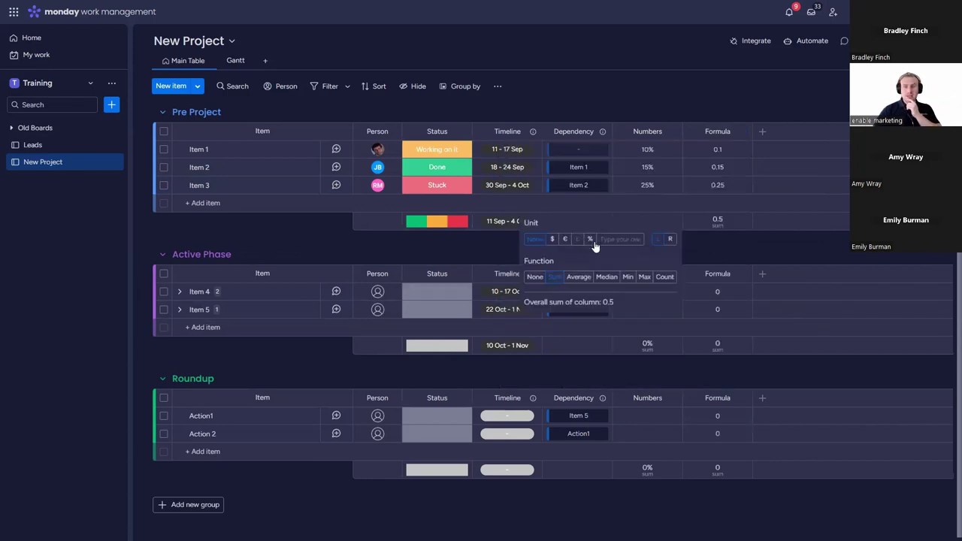
left_click(564, 239)
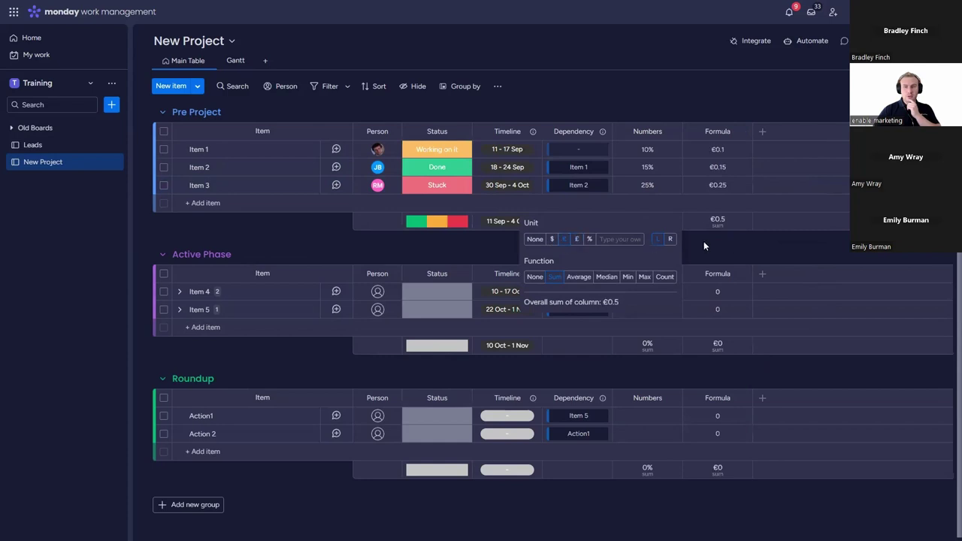
left_click(589, 239)
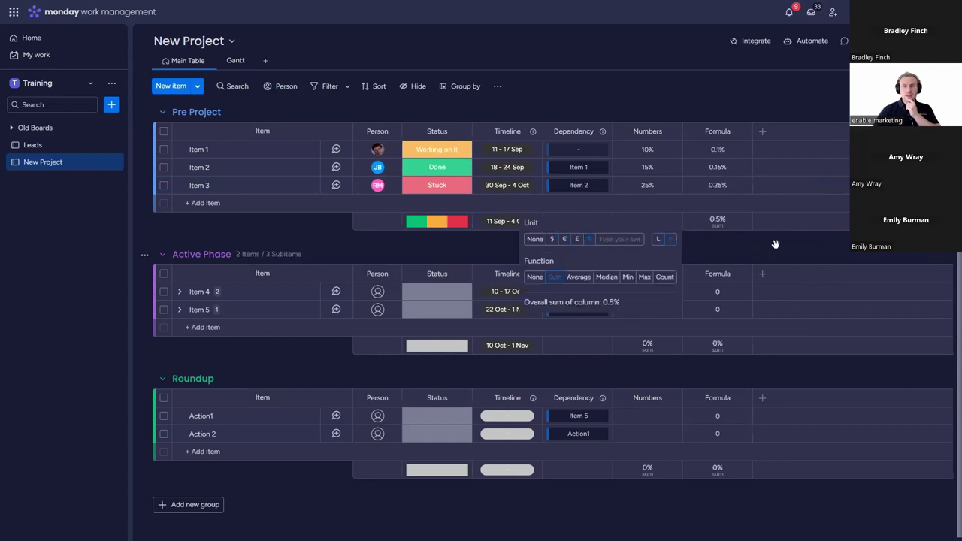
left_click(579, 277)
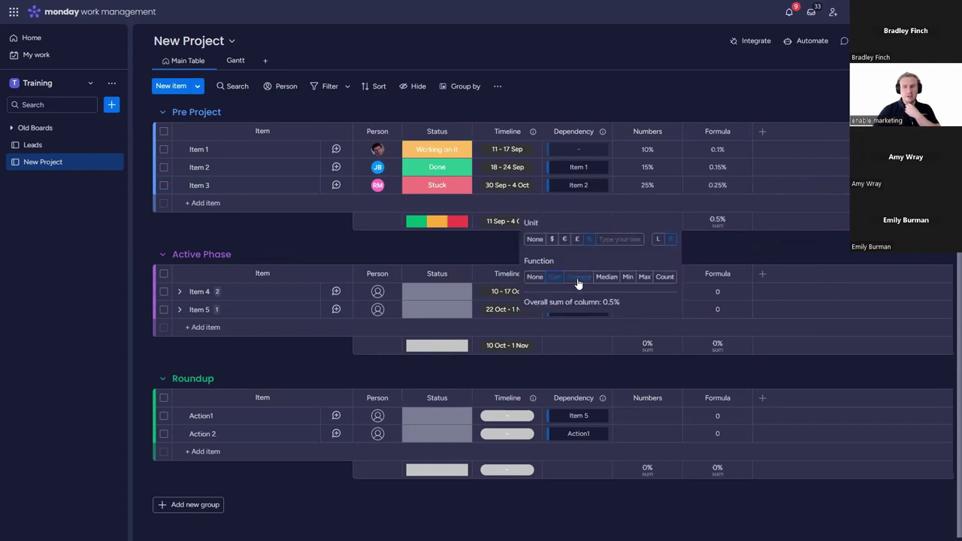
left_click(793, 251)
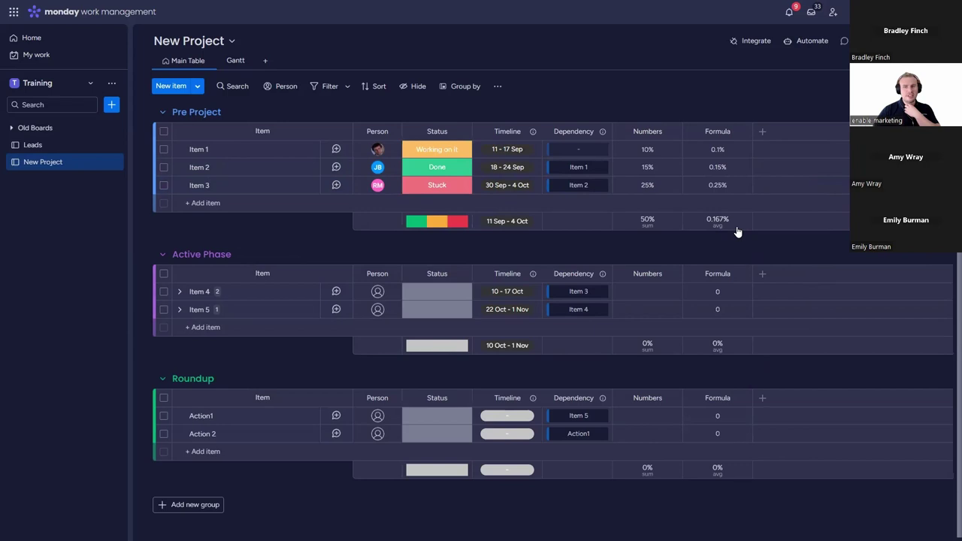
Step: Delete the Formula column, remove the Numbers footer total, and expand Item 4 and Item 5
left_click(742, 131)
left_click(729, 286)
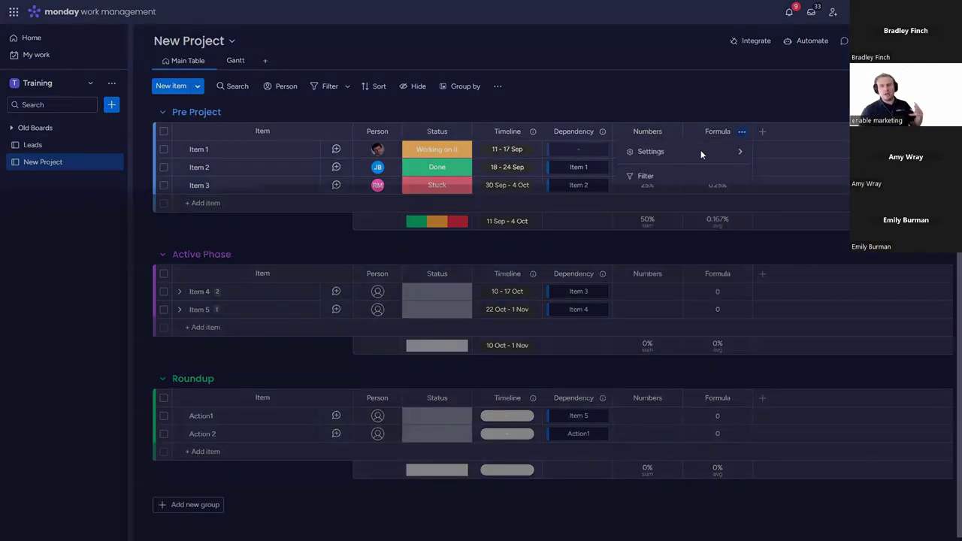
left_click(601, 81)
left_click(671, 132)
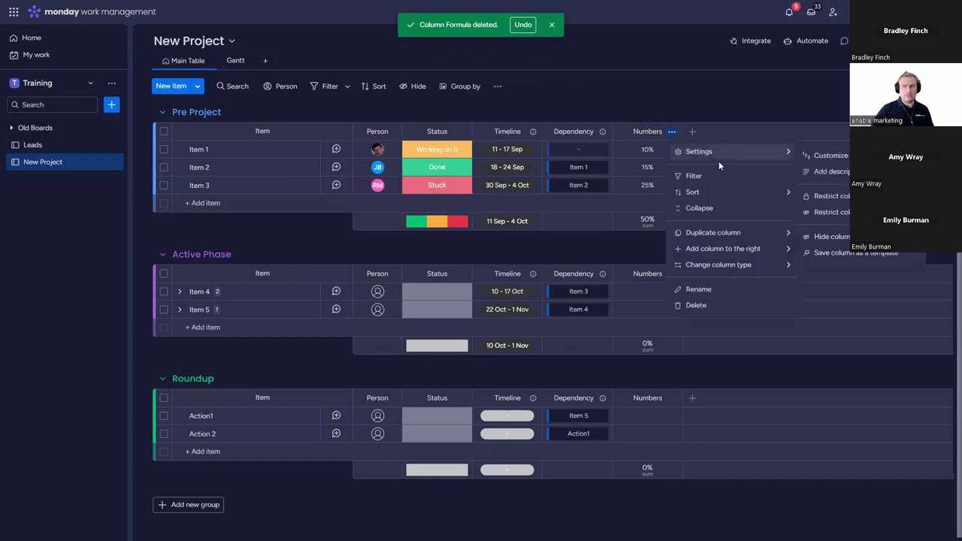
left_click(827, 236)
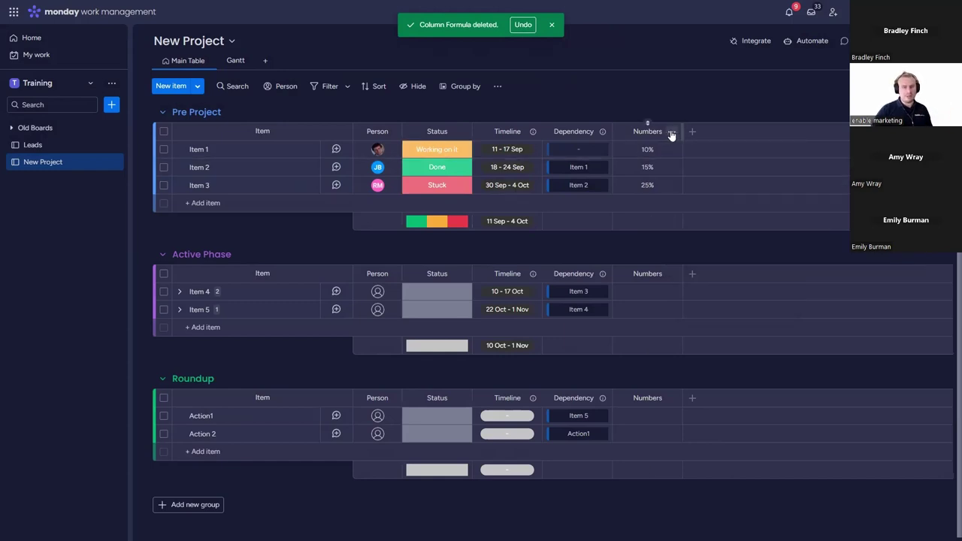
left_click(671, 132)
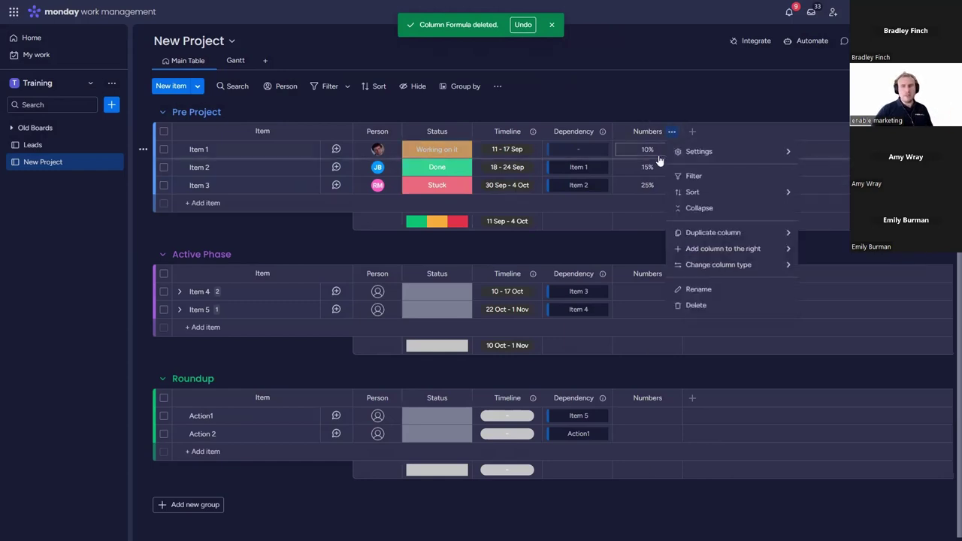
left_click(178, 309)
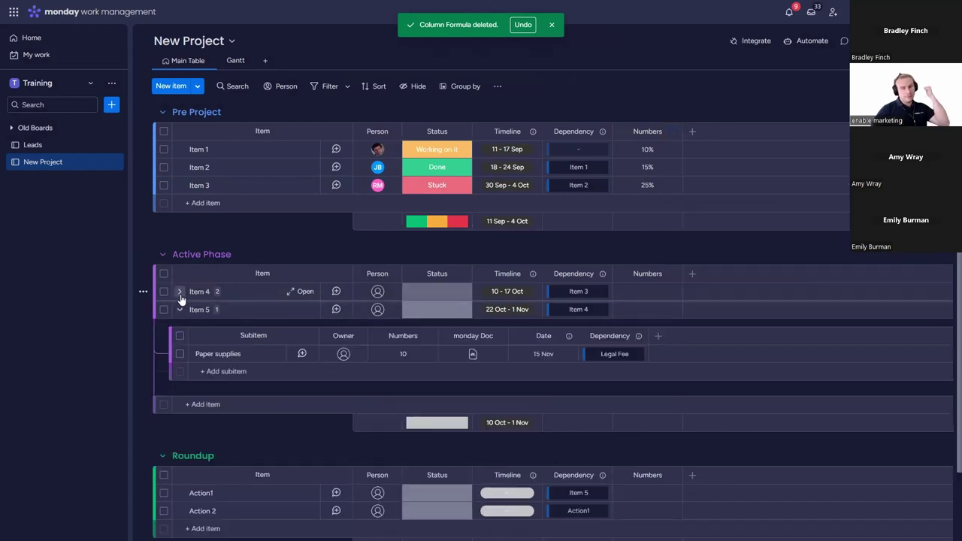
left_click(178, 292)
scroll(500, 338, "down", 1)
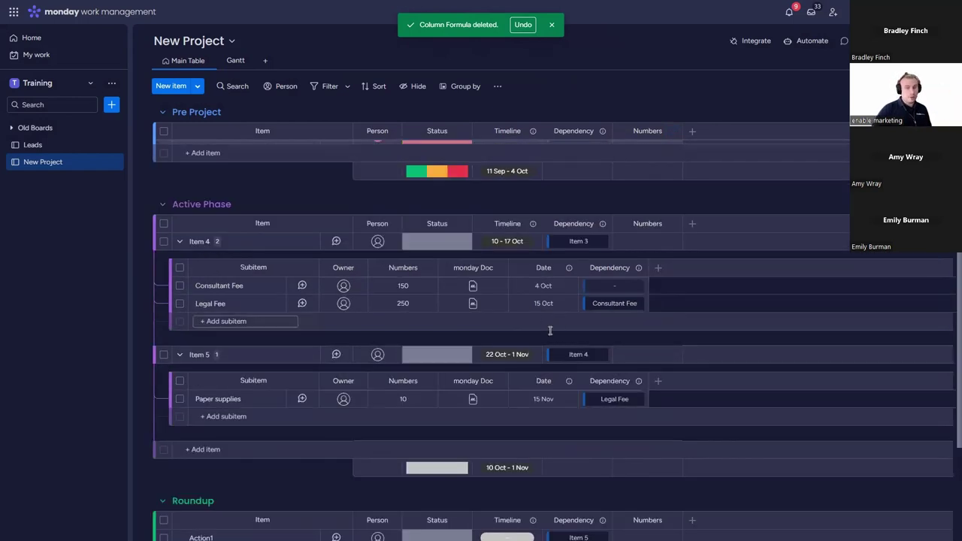
Step: Save Paper supplies as 10 and total subitem Numbers on parents: Item 4 400, Item 5 10
left_click(569, 268)
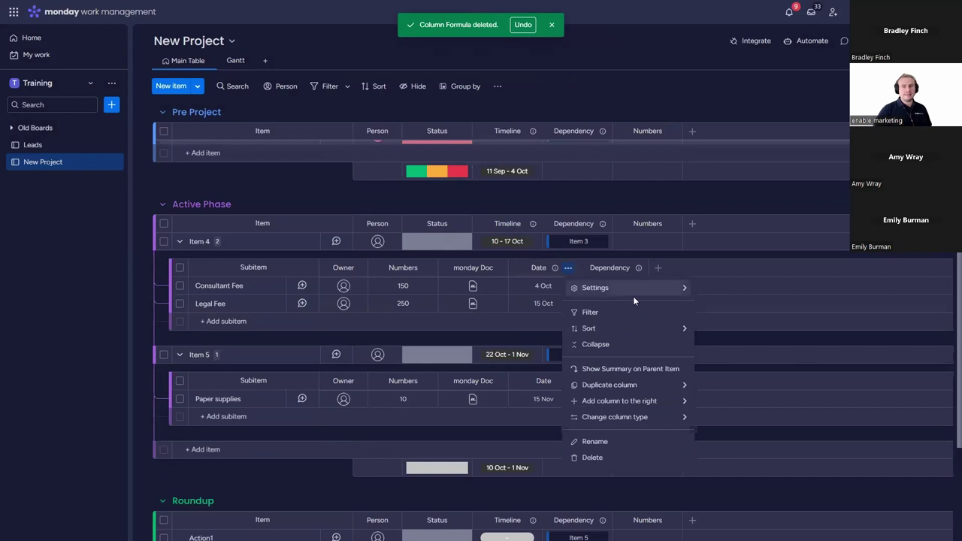
mouse_move(644, 301)
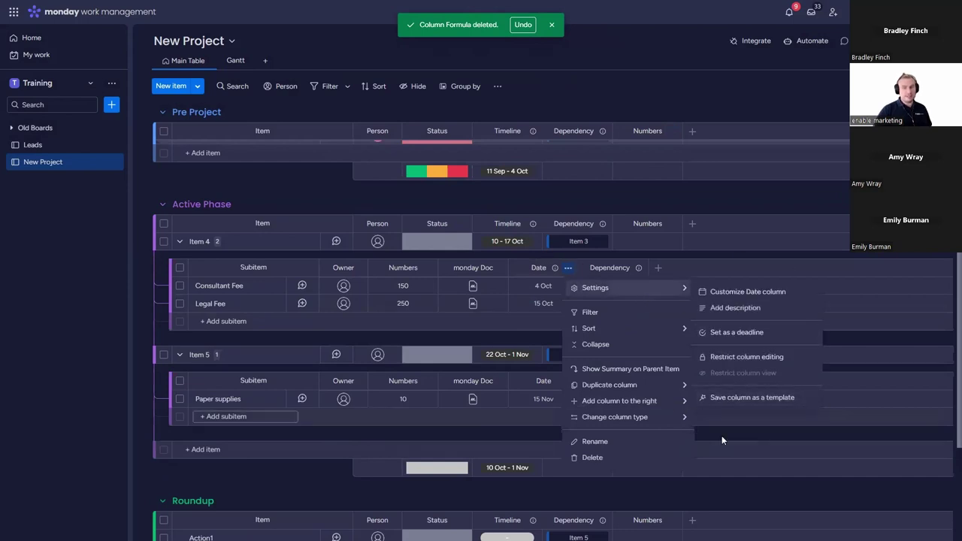
left_click(705, 192)
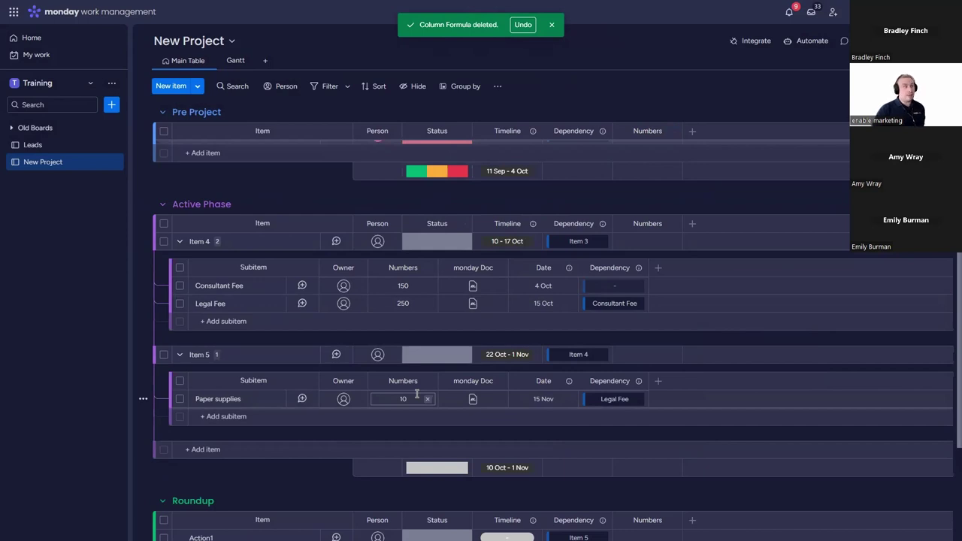
key("Return")
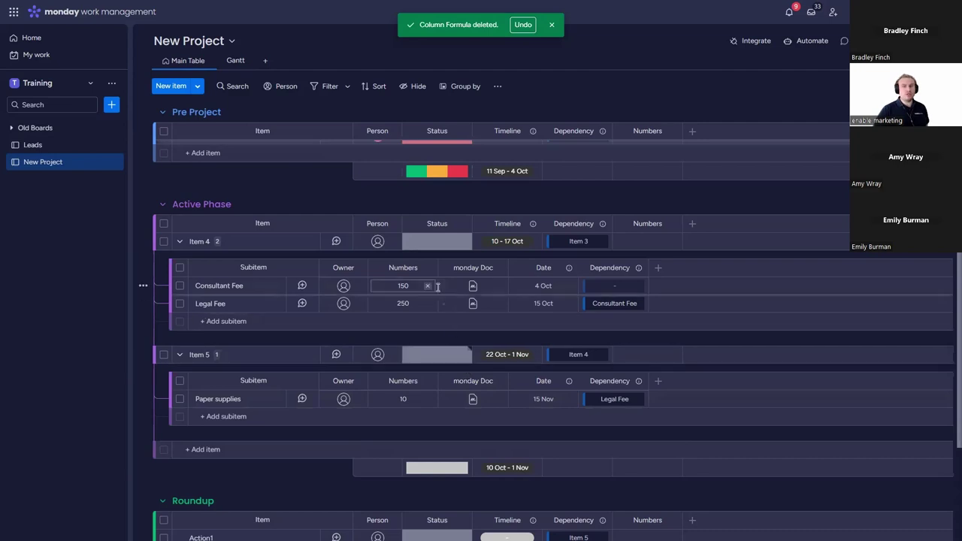
left_click(427, 269)
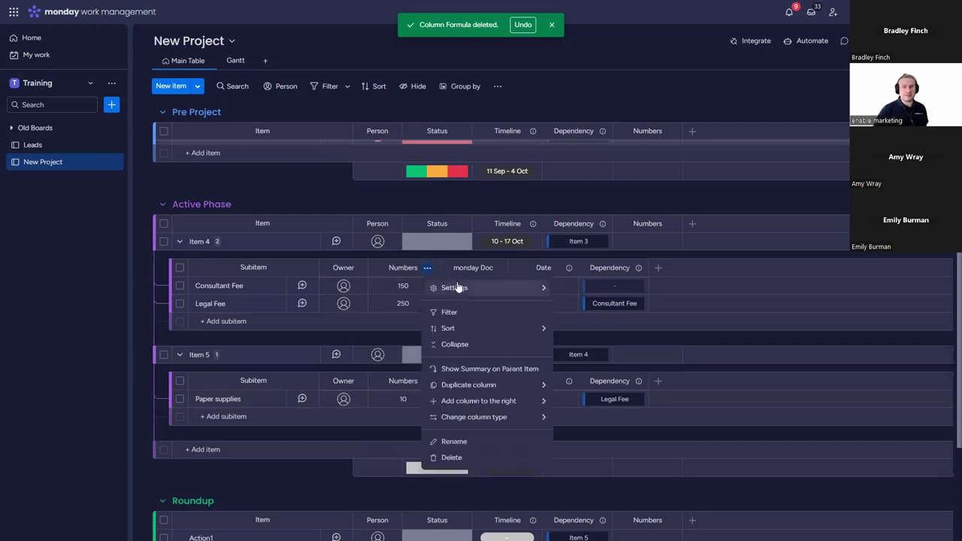
left_click(460, 371)
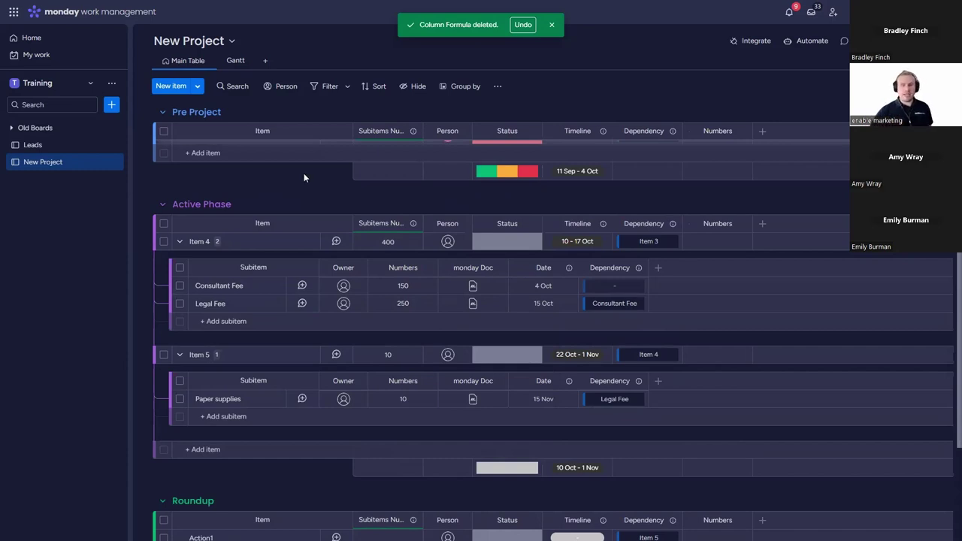
left_click(181, 242)
Step: Collapse Item 5's subitems and cancel the stray new item in Active Phase
left_click(180, 260)
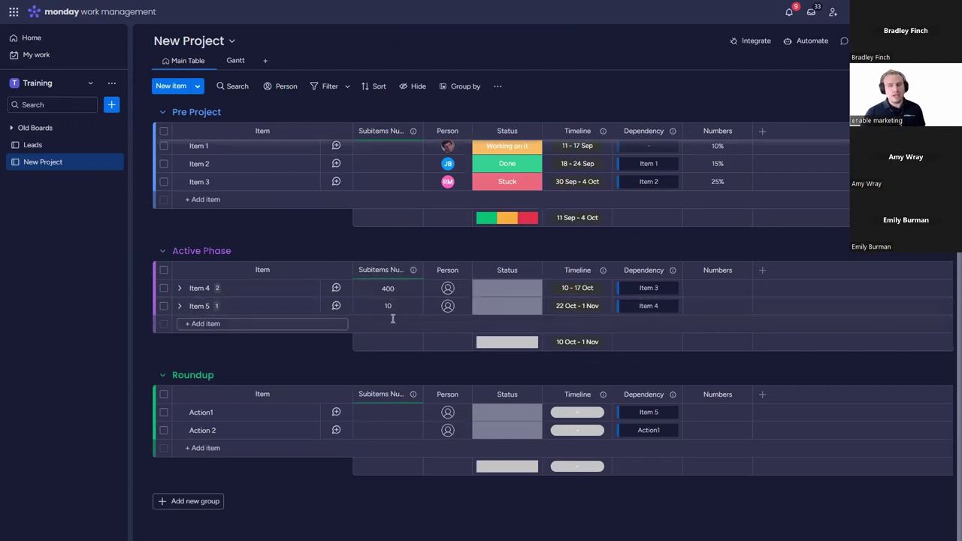
left_click(412, 271)
mouse_move(484, 299)
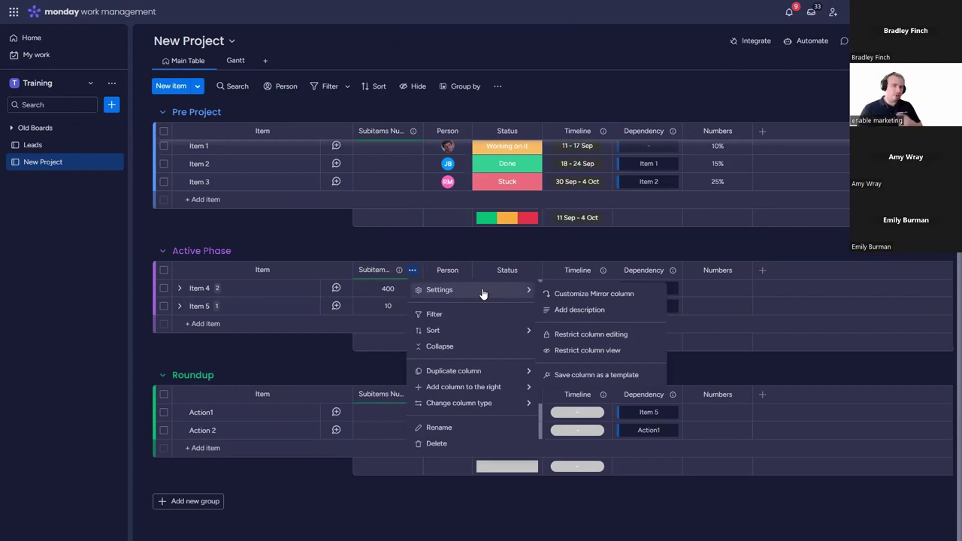
left_click(395, 329)
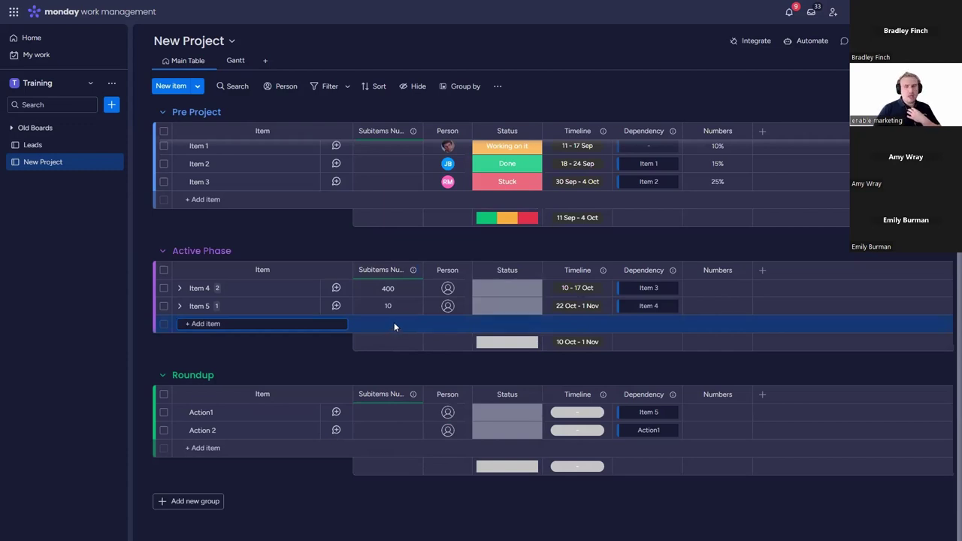
key("Escape")
Step: Activate the Board footers feature in monday.labs after searching 'board'
left_click(940, 40)
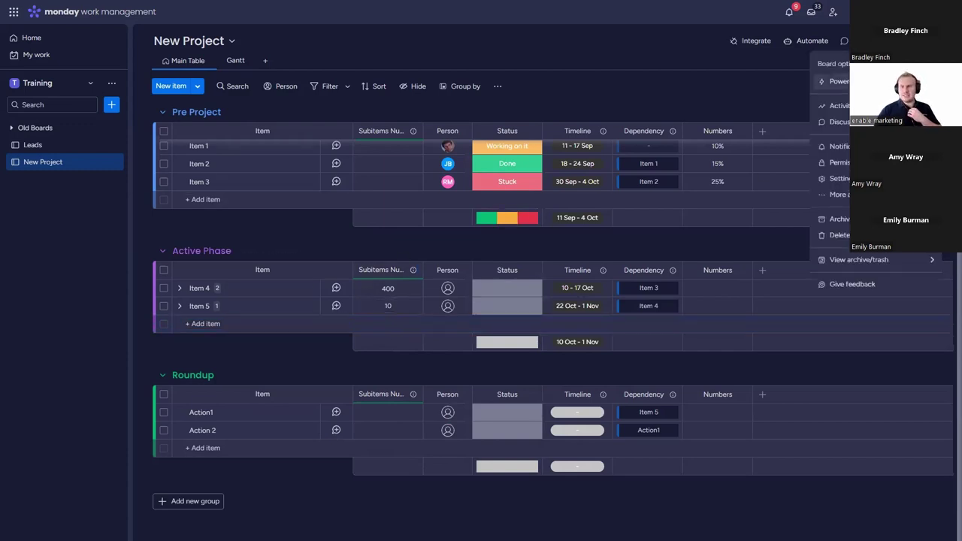
mouse_move(865, 178)
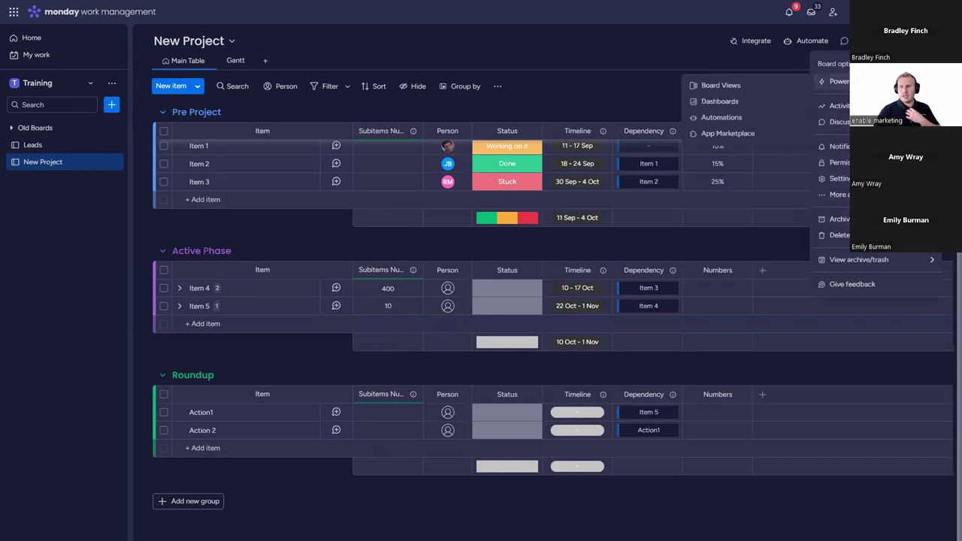
left_click(944, 12)
left_click(722, 107)
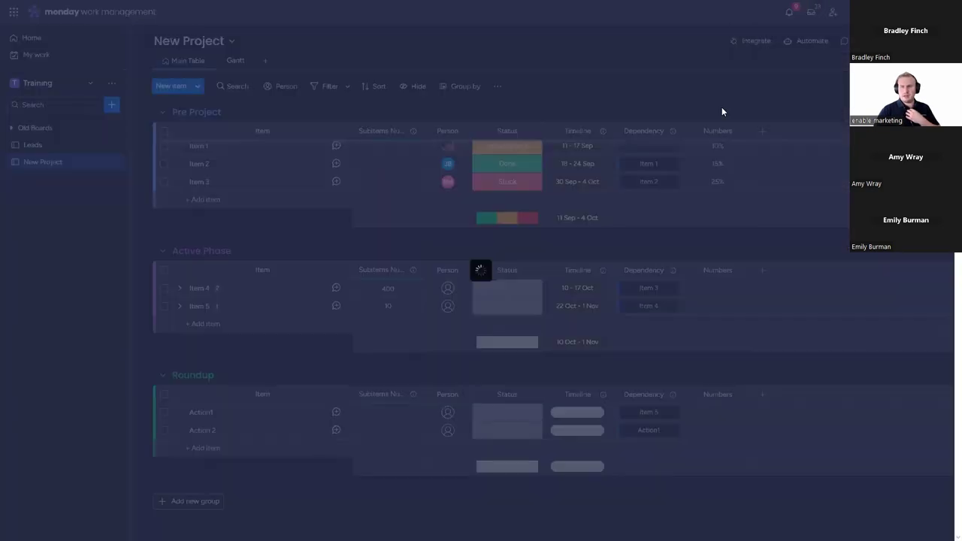
type("board")
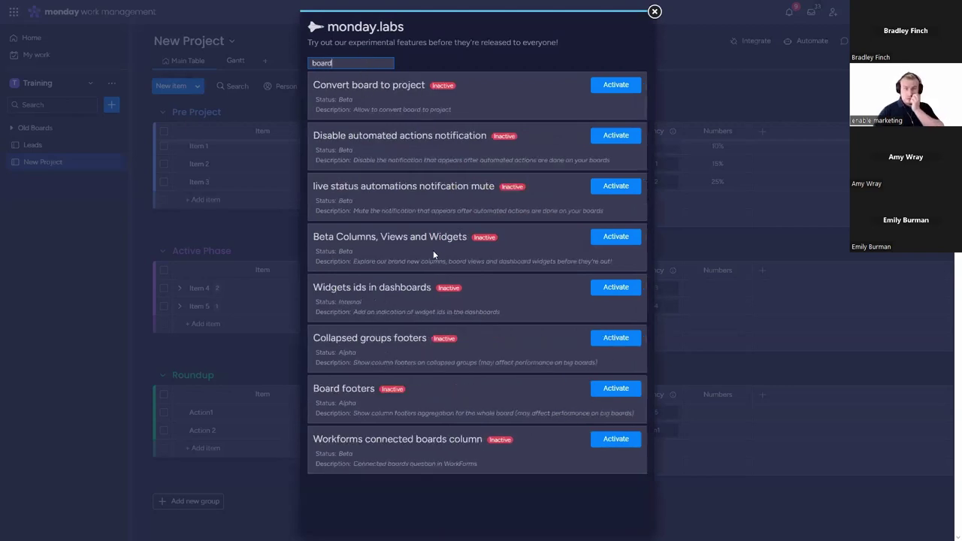
left_click(616, 388)
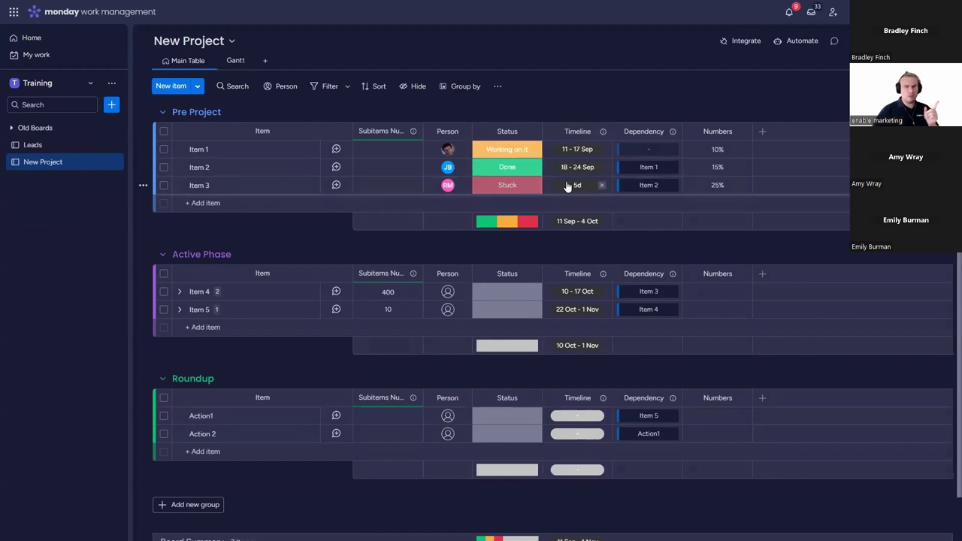
Step: Add a sum summary to the Numbers column footers, showing 50% under Pre Project
scroll(566, 185, "down", 2)
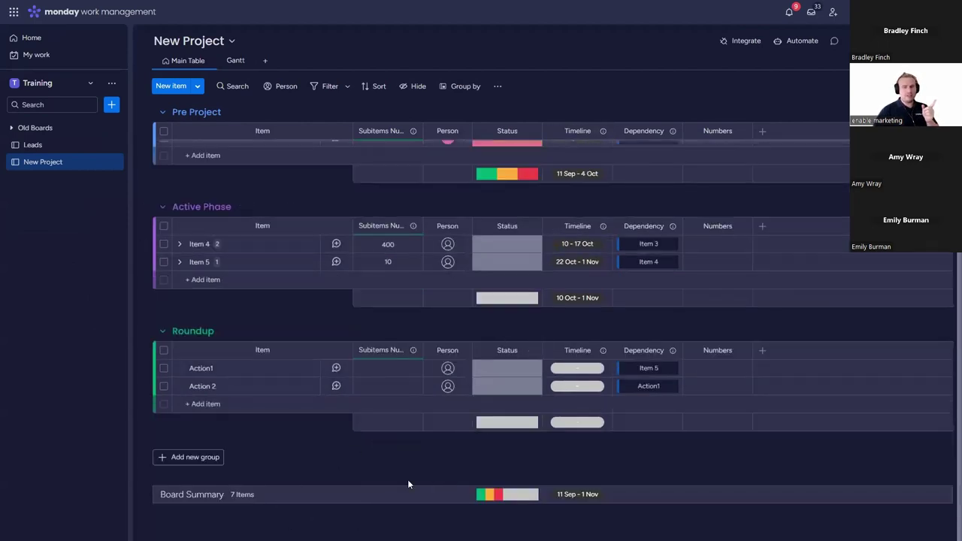
scroll(746, 405, "up", 2)
scroll(714, 421, "down", 2)
scroll(722, 451, "up", 2)
left_click(742, 131)
mouse_move(713, 155)
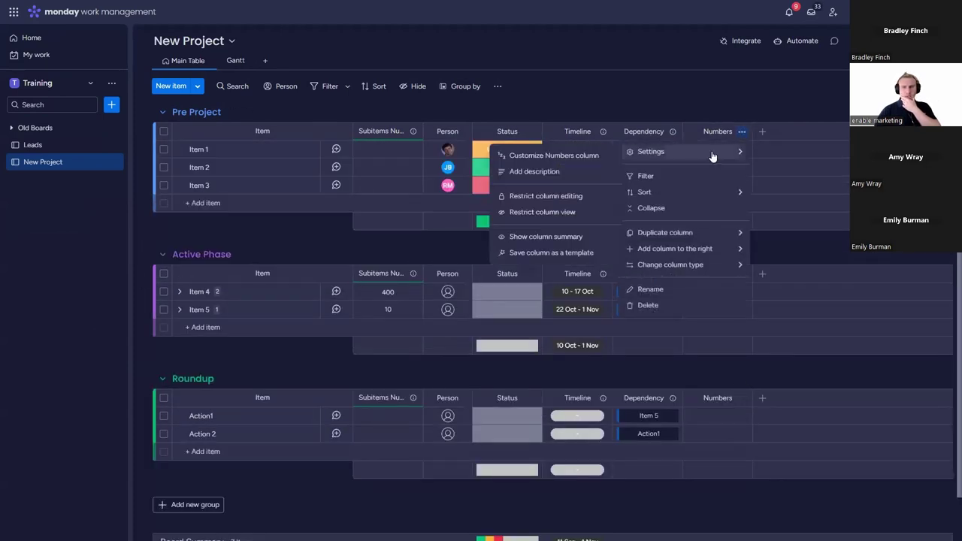
left_click(570, 238)
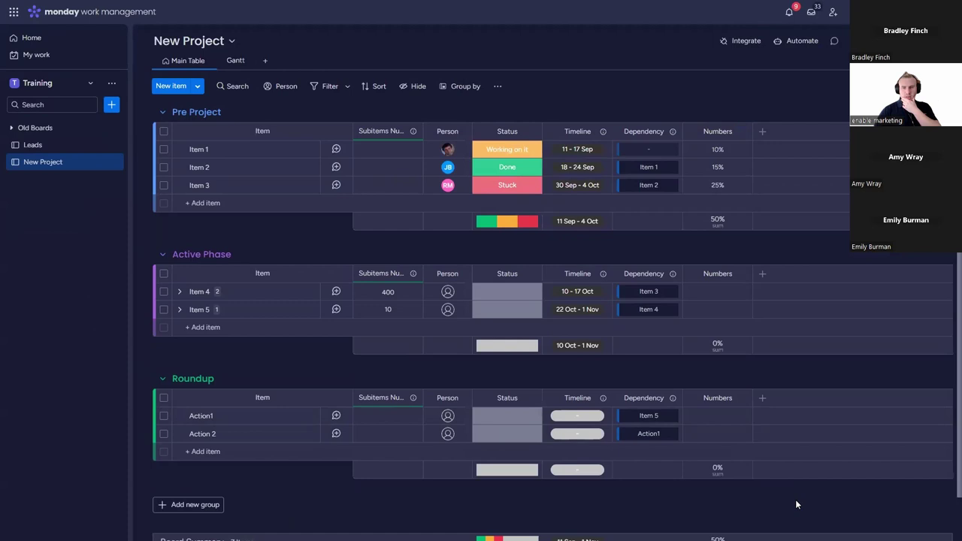
scroll(752, 474, "down", 1)
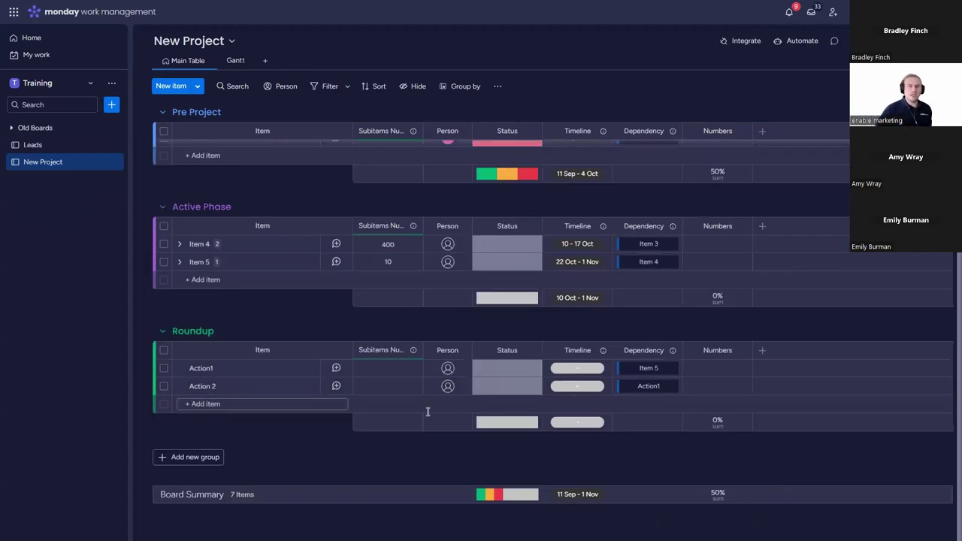
scroll(396, 371, "up", 1)
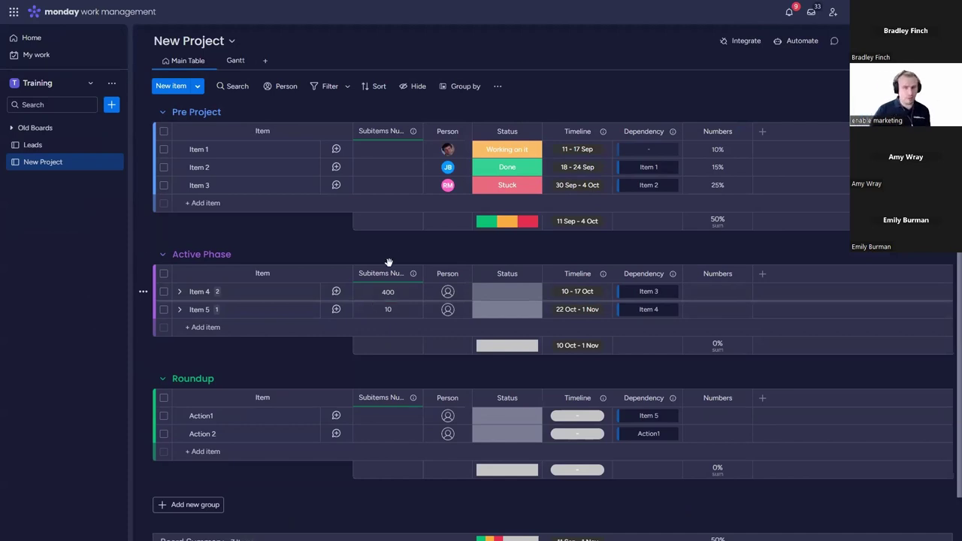
Step: Add a Formula column with SUM({Subitems Numbers},{Numbers}), totalling 410.5
left_click(762, 273)
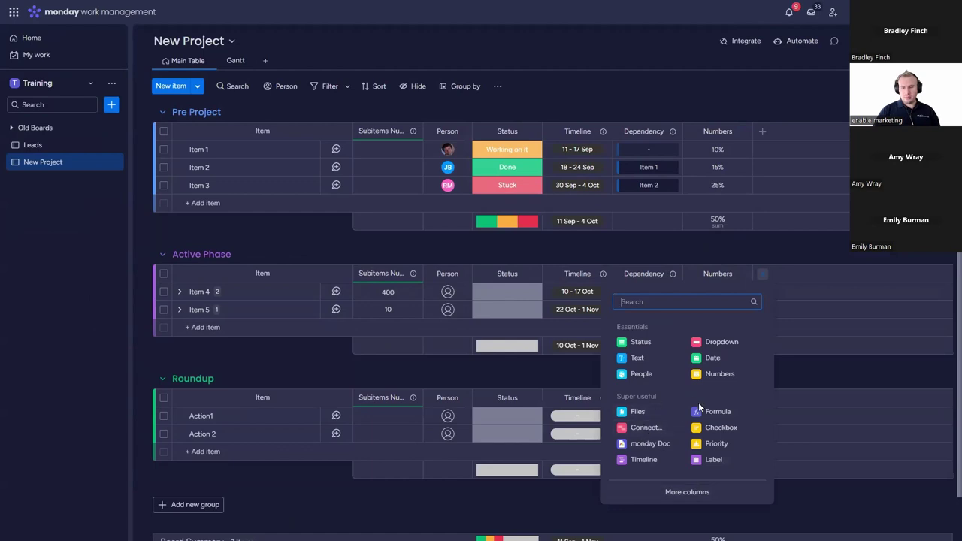
left_click(720, 412)
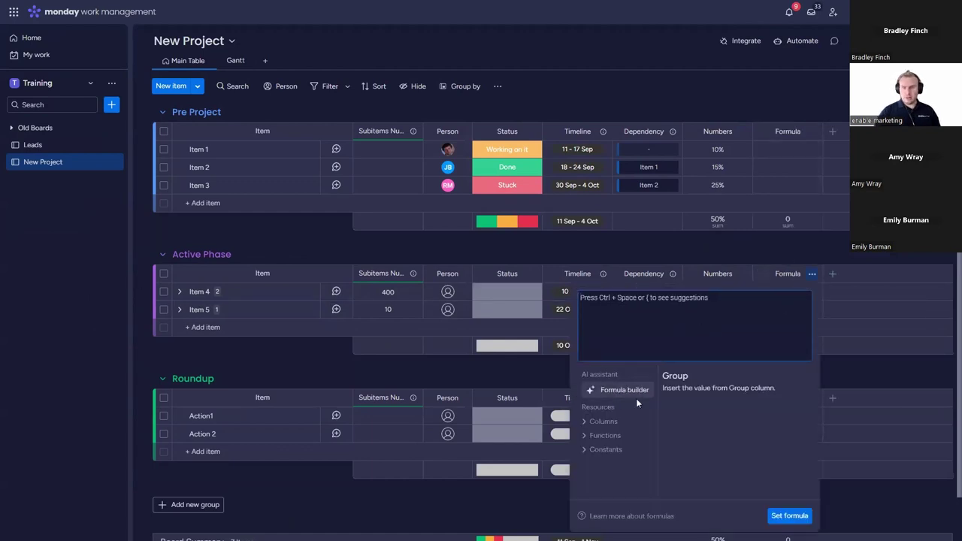
left_click(611, 422)
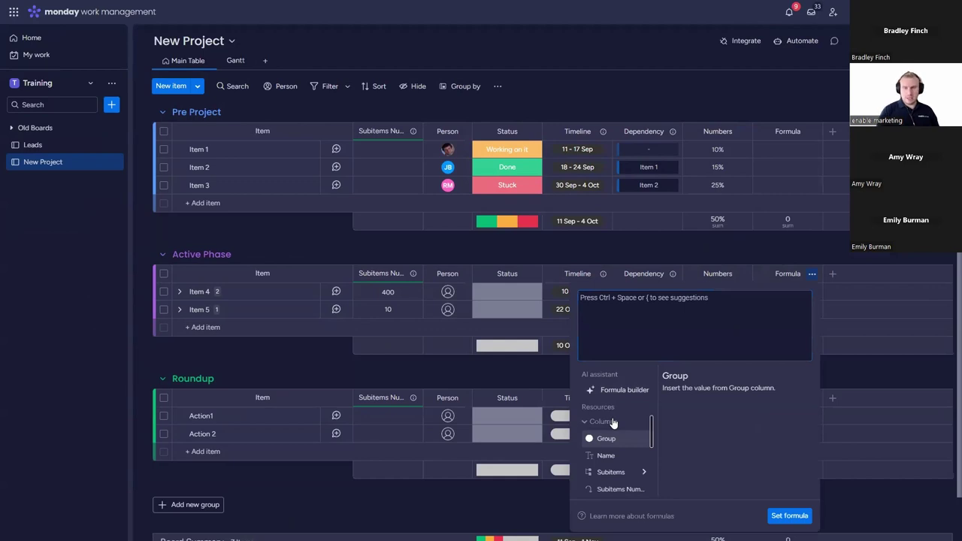
type("SUM(")
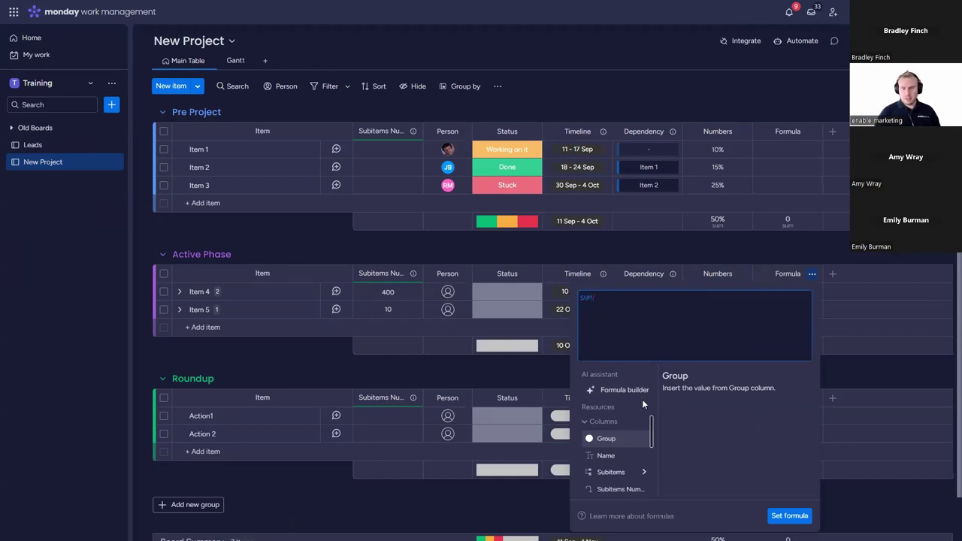
scroll(635, 433, "down", 3)
scroll(630, 443, "up", 2)
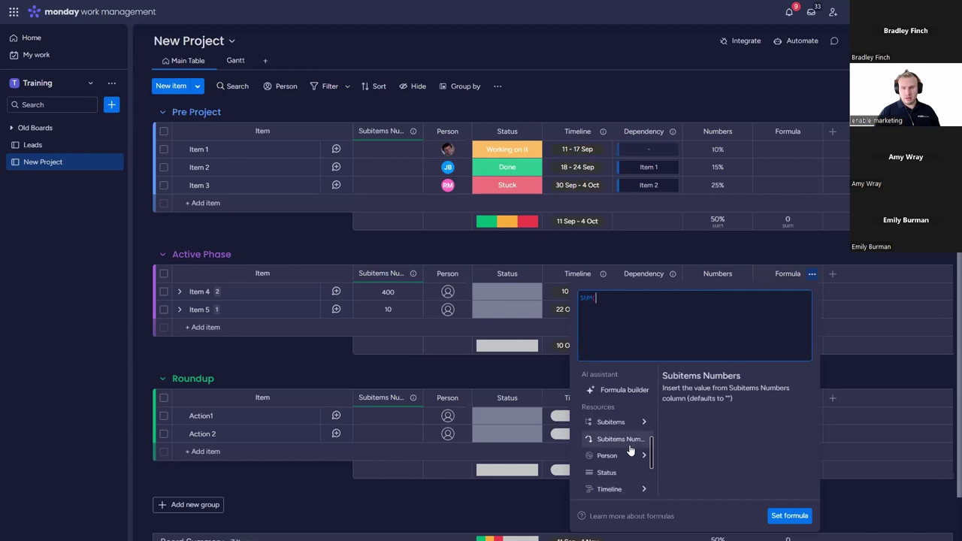
type("(")
left_click(620, 439)
scroll(623, 452, "down", 2)
left_click(638, 471)
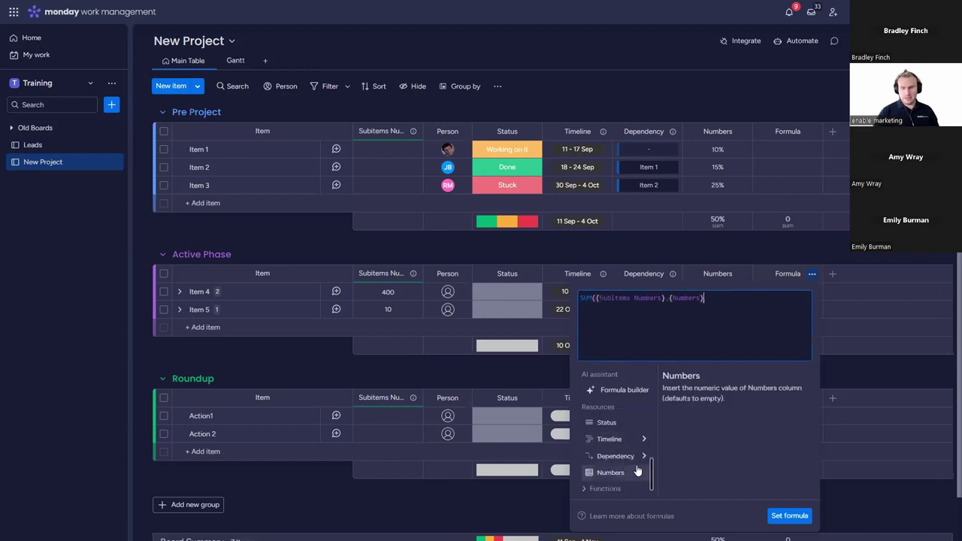
left_click(801, 517)
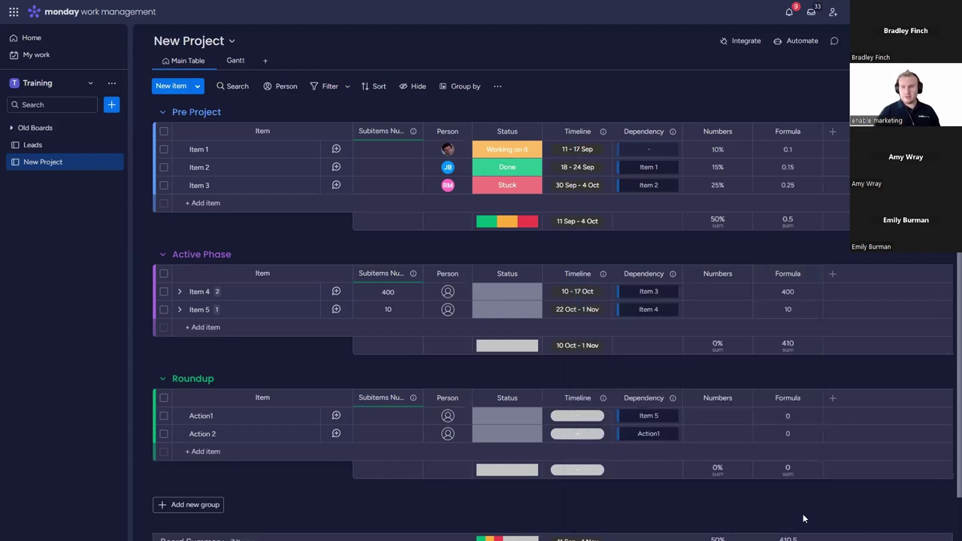
left_click(724, 292)
Step: Set Item 4's Numbers to 20 and Item 5's to 520, shown as plain numbers
type("20")
key("Return")
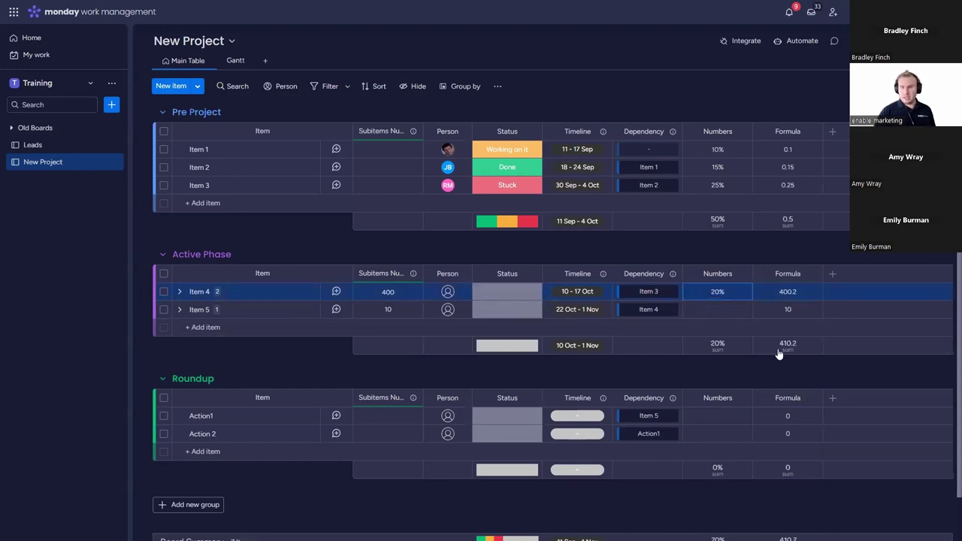
left_click(726, 346)
left_click(534, 363)
left_click(720, 309)
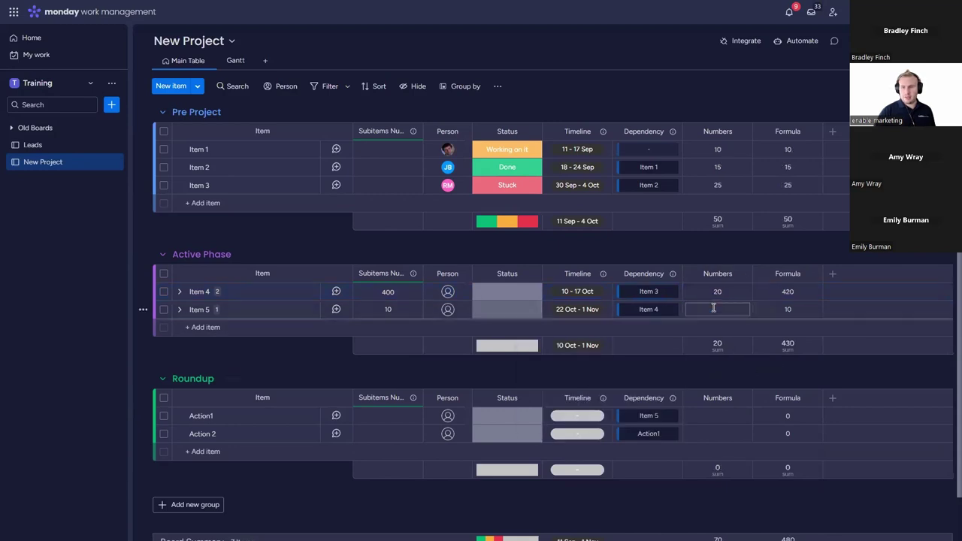
type("520")
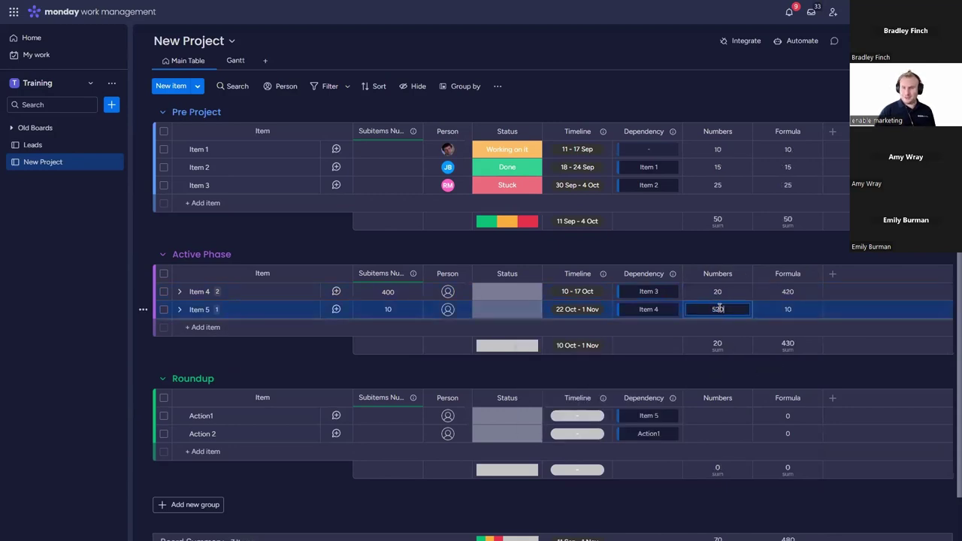
key("Return")
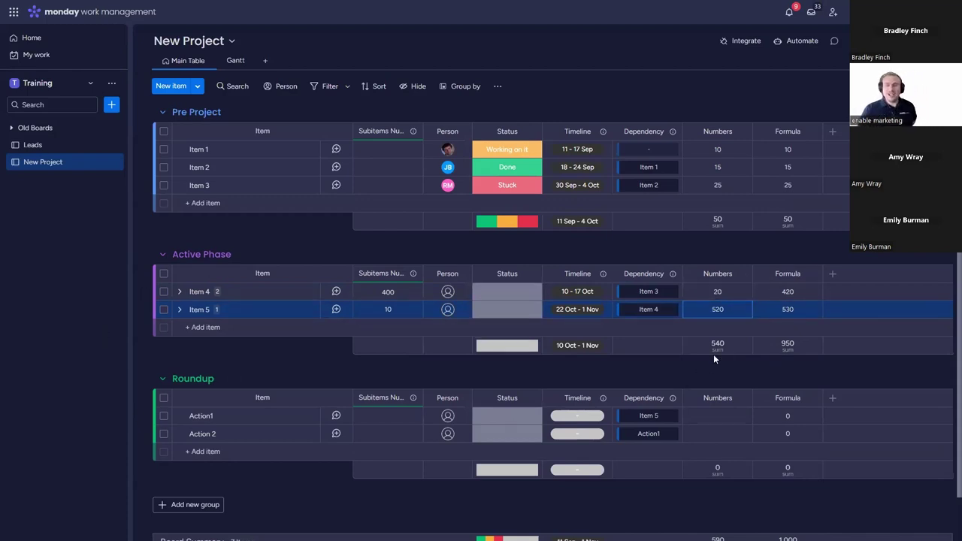
left_click(732, 309)
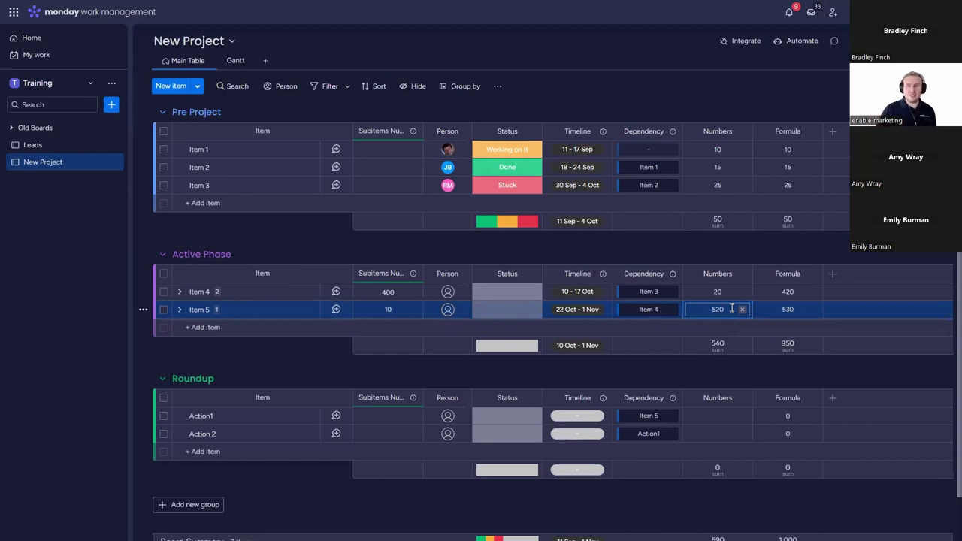
key("Return")
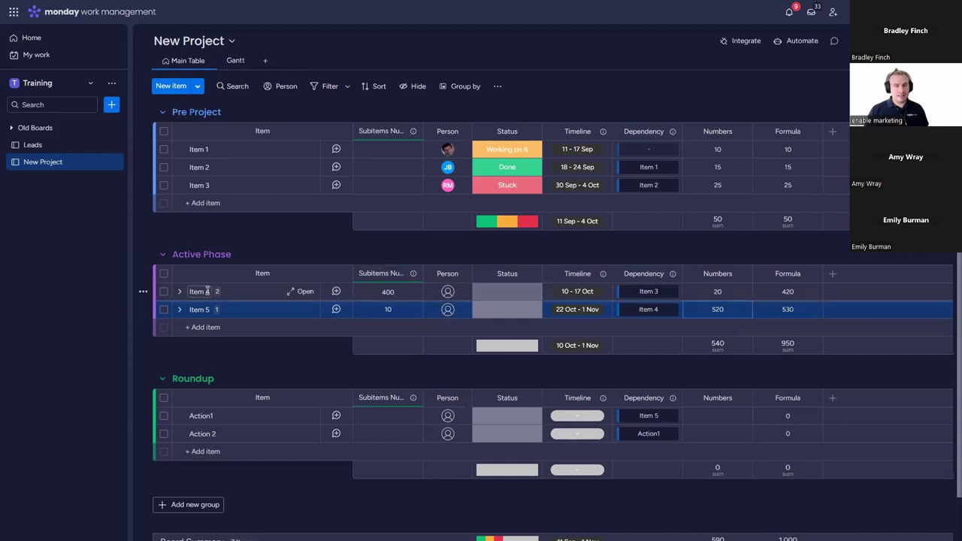
Step: Rename the subitem Numbers column to Costs and show it in £
left_click(179, 292)
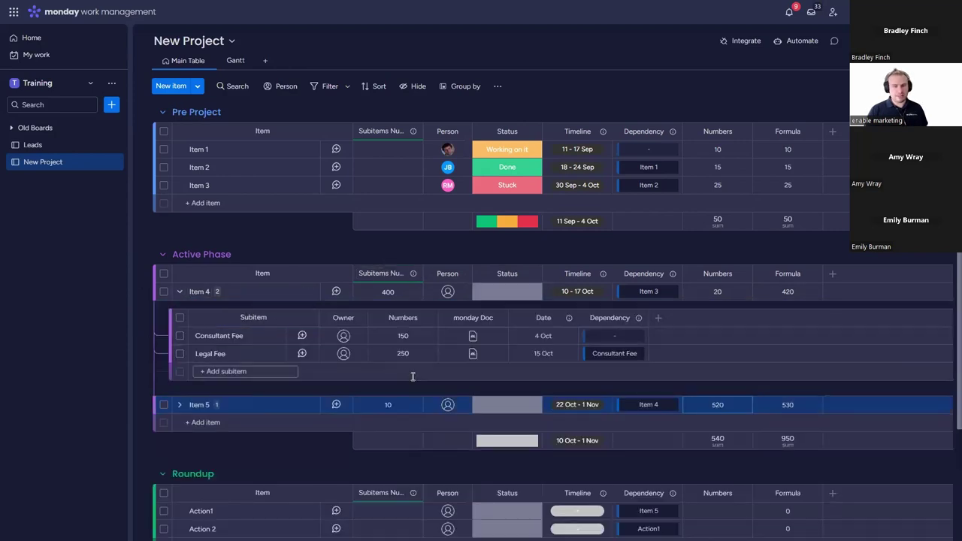
left_click(408, 317)
type("Costs")
key("Return")
left_click(427, 318)
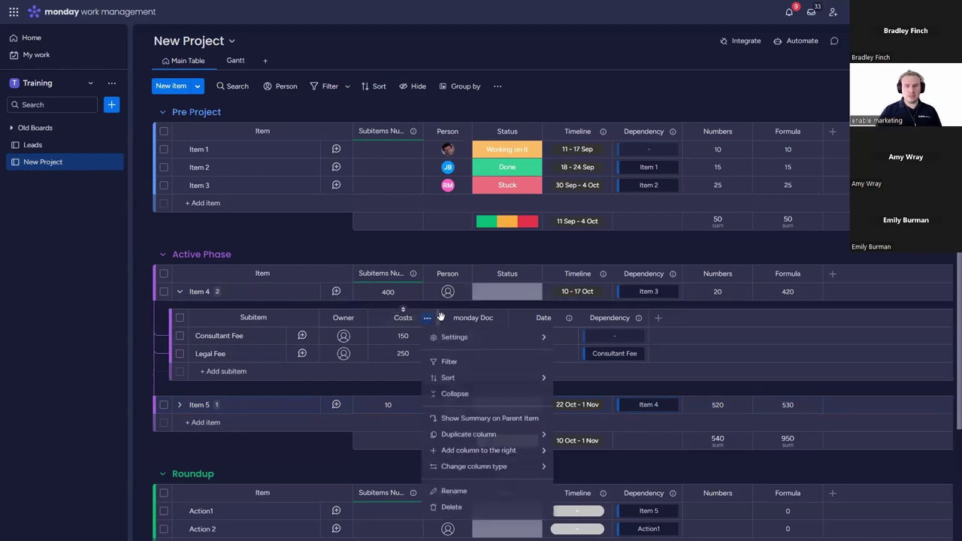
mouse_move(498, 339)
left_click(647, 343)
left_click(485, 374)
Step: Show the Numbers column in £ and rename it Further Costs
left_click(742, 274)
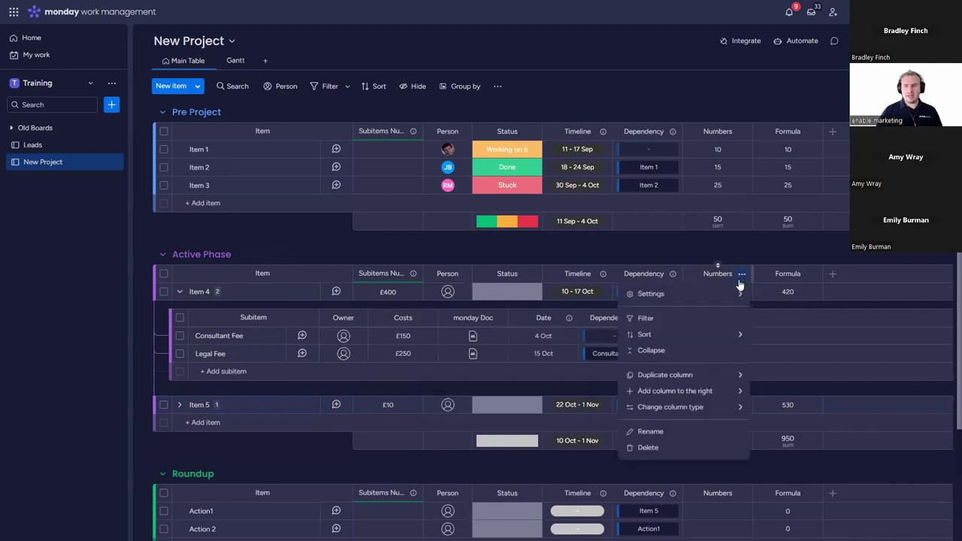
mouse_move(715, 294)
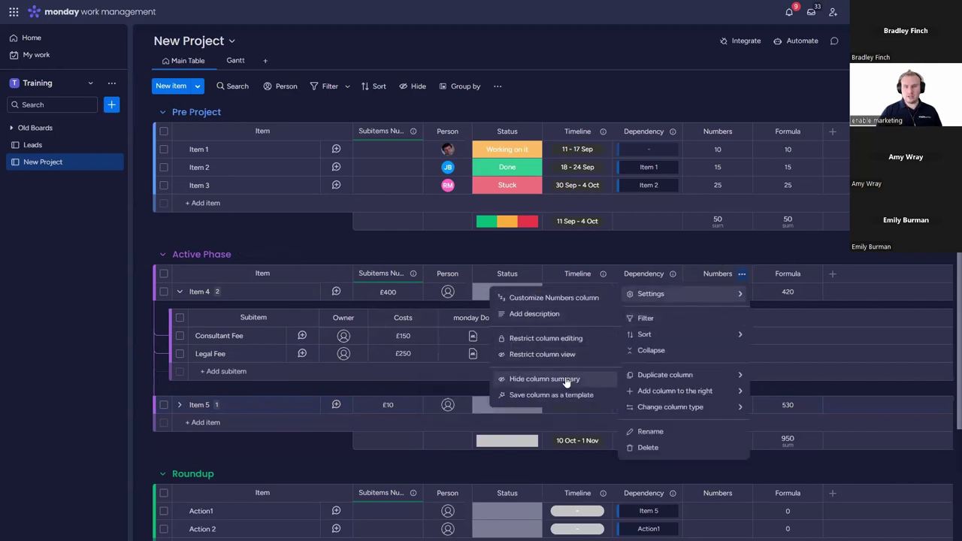
left_click(576, 301)
left_click(653, 330)
left_click(715, 273)
type("Further Costs")
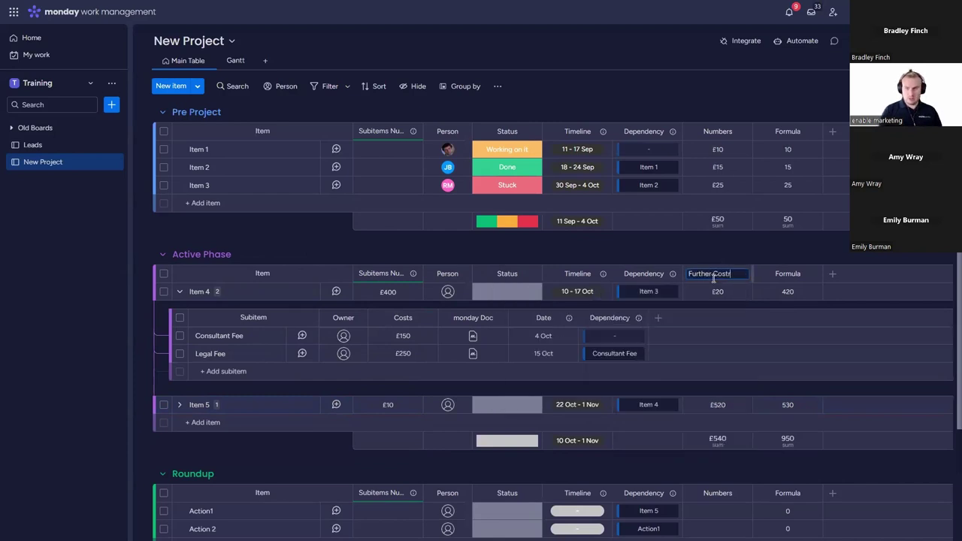
key("Return")
Step: Rename the Formula column to Total Cost, shown in £
left_click(797, 274)
type("Total Cost")
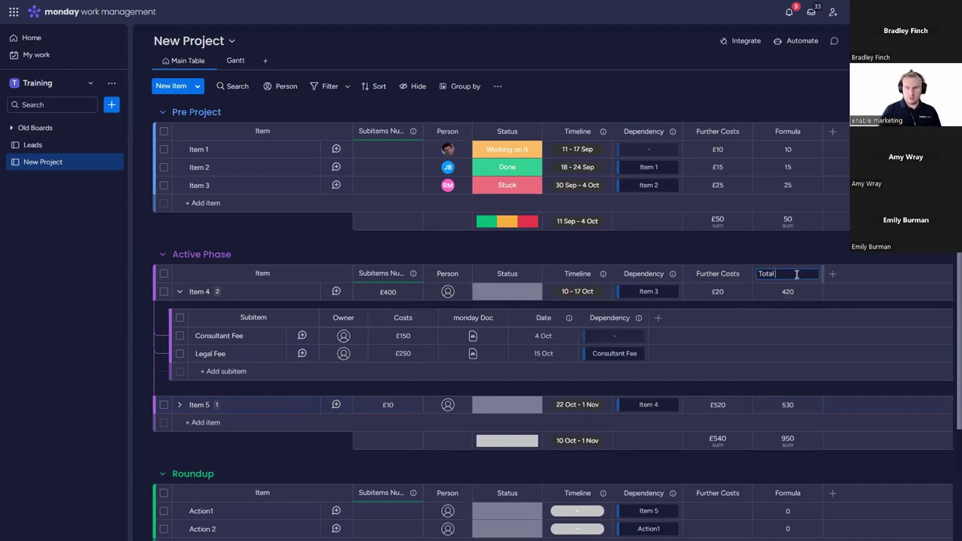
key("Return")
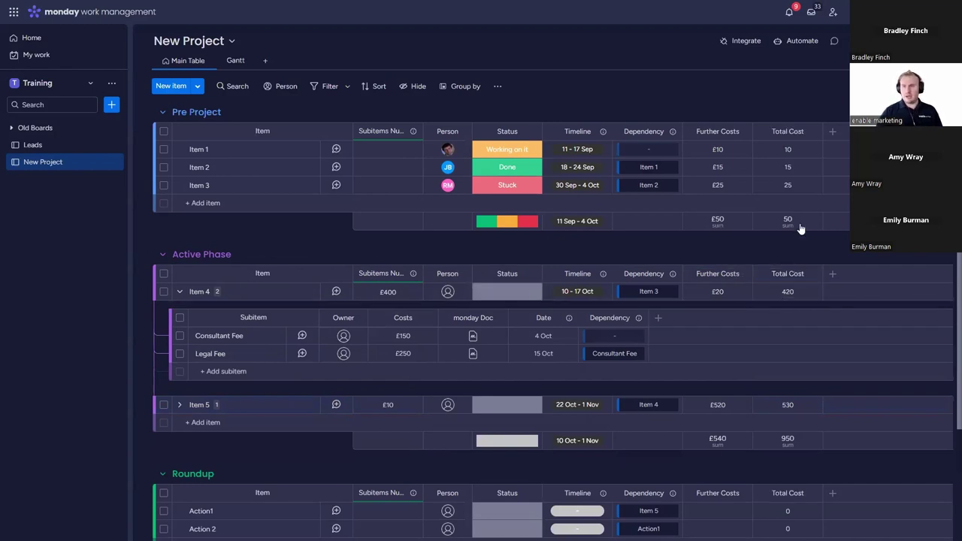
left_click(788, 266)
left_click(648, 239)
left_click(802, 254)
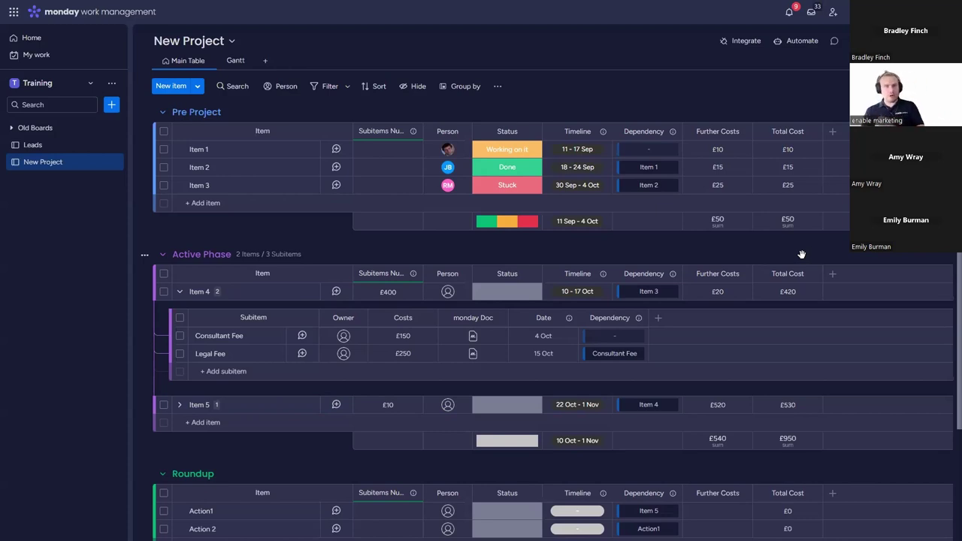
Step: Switch to the Gantt view and resize the Gantt widget to fill the page
left_click(238, 62)
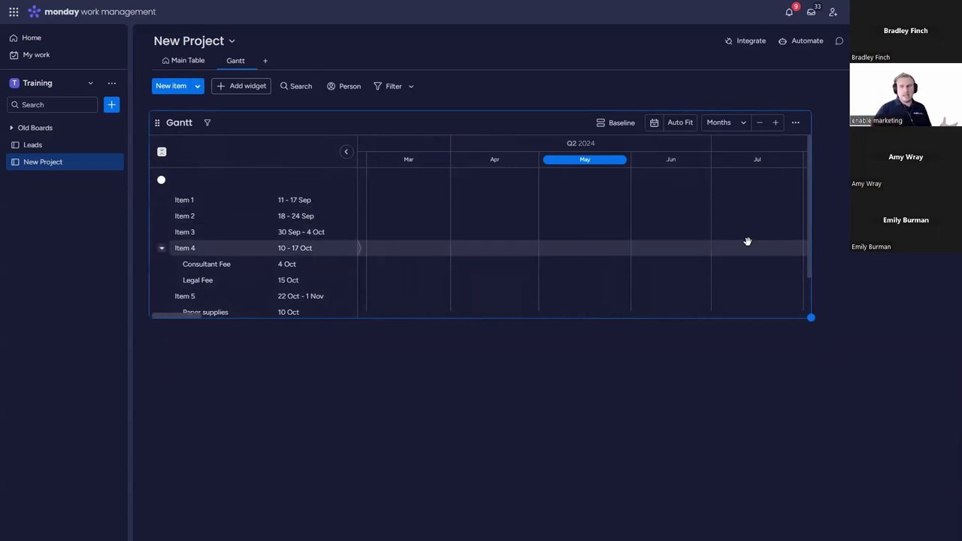
left_click_drag(811, 318, 946, 534)
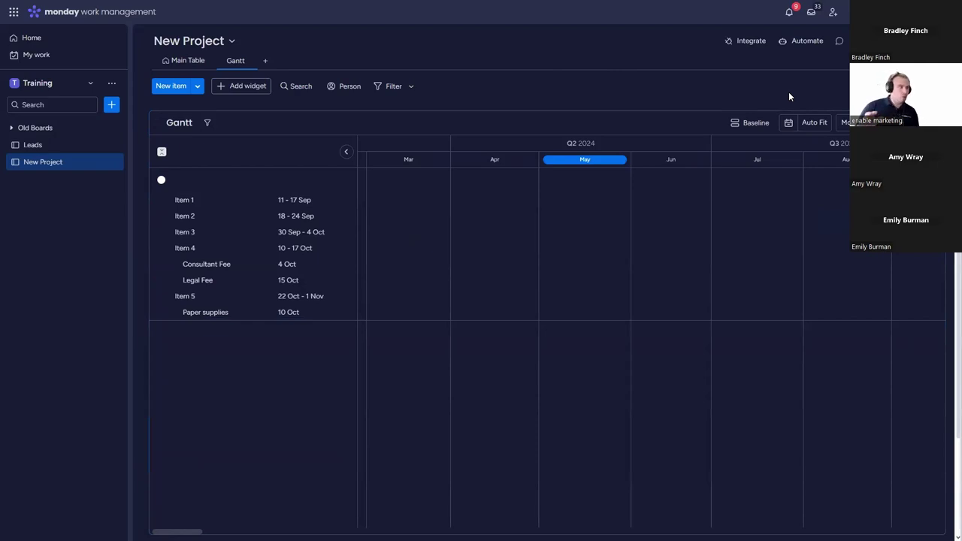
Step: Tick Show Weekends in the full-screen Gantt chart's view settings
left_click(937, 122)
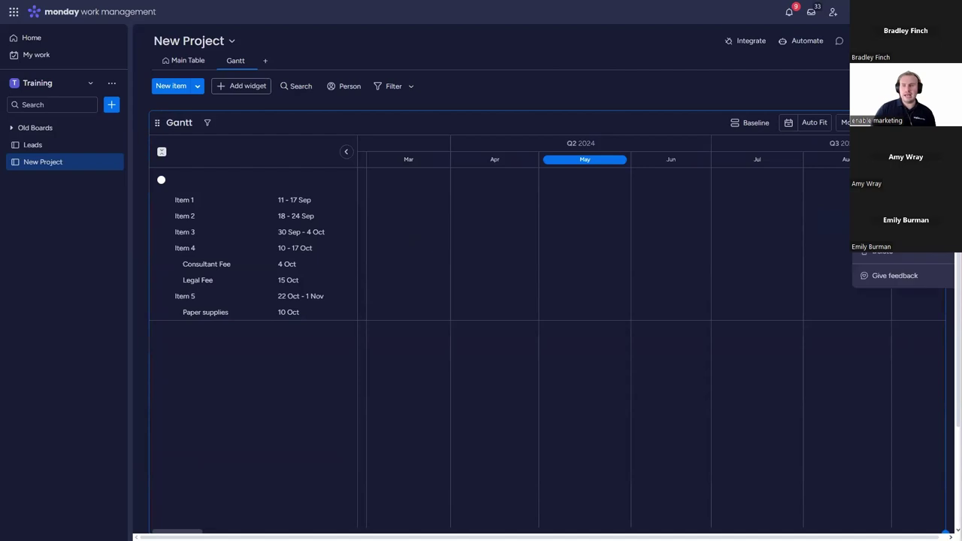
left_click(887, 203)
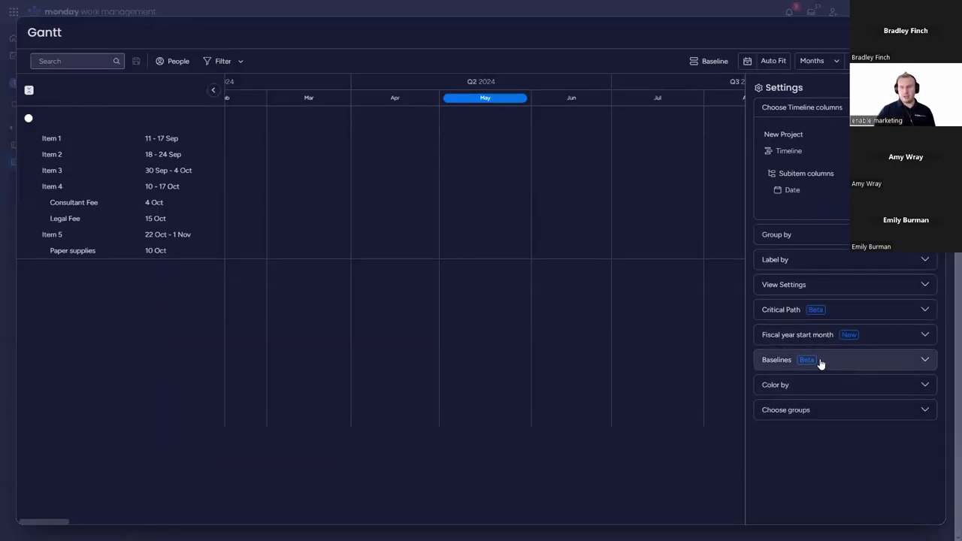
left_click(782, 285)
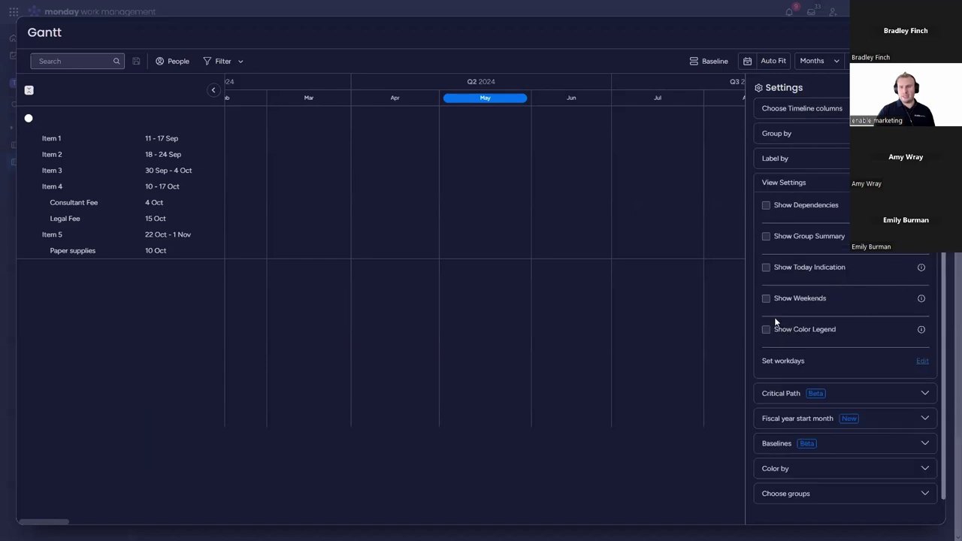
left_click(767, 300)
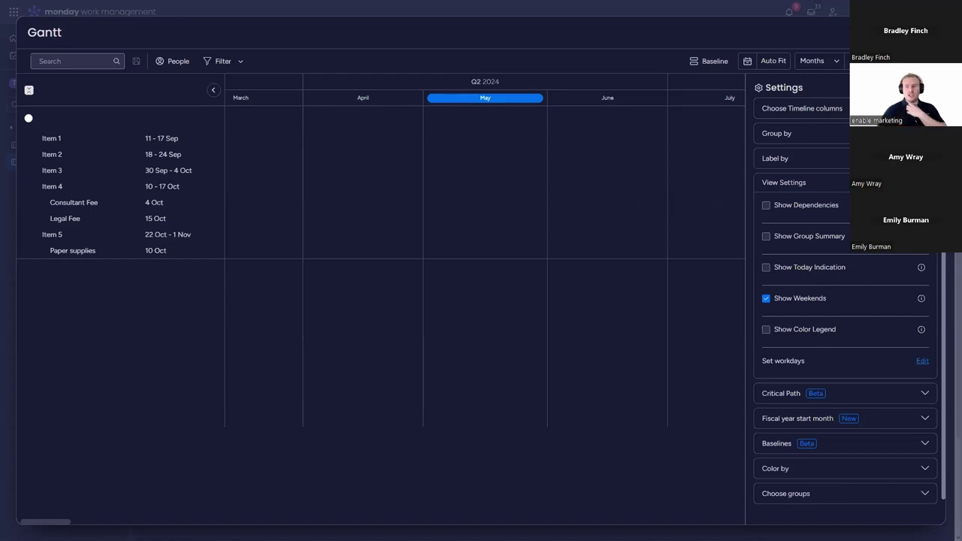
left_click(923, 363)
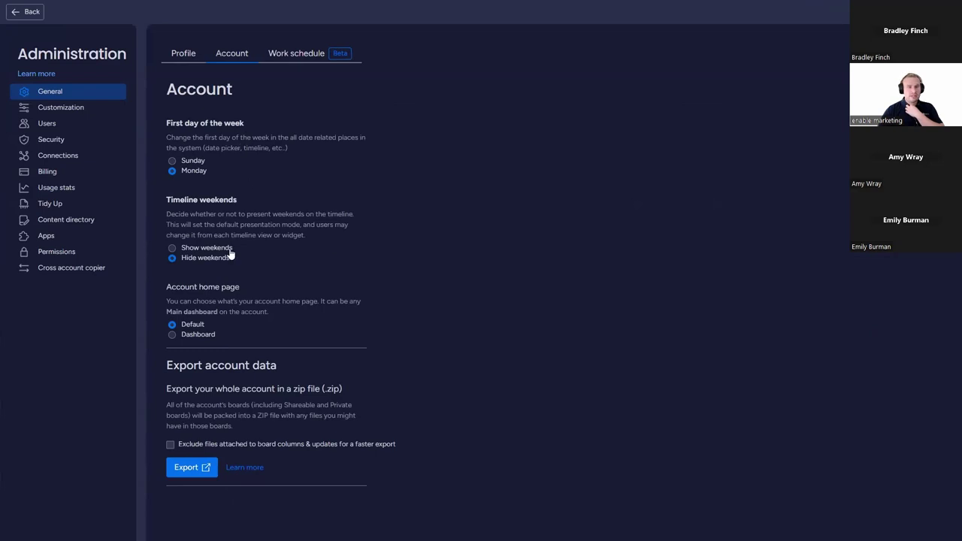
Step: Review the Work schedule tab in Administration, then go back to the New Project board
left_click(311, 58)
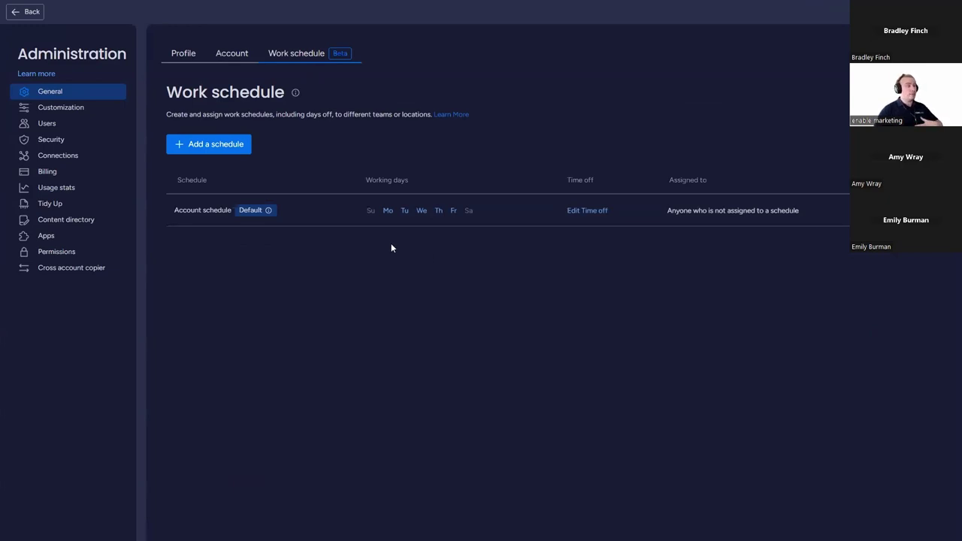
left_click(28, 12)
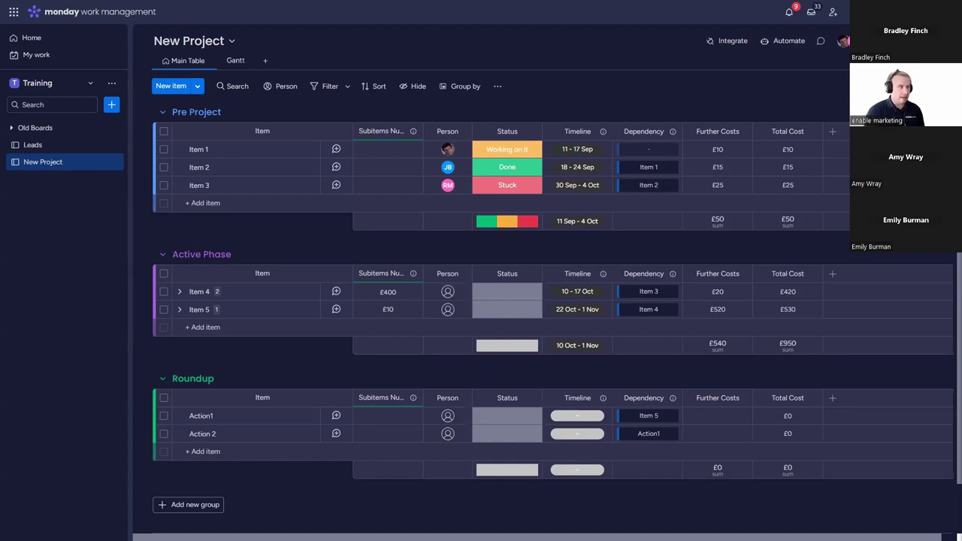
Step: Deactivate the Board footers feature in monday.labs and close the list
scroll(527, 300, "down", 1)
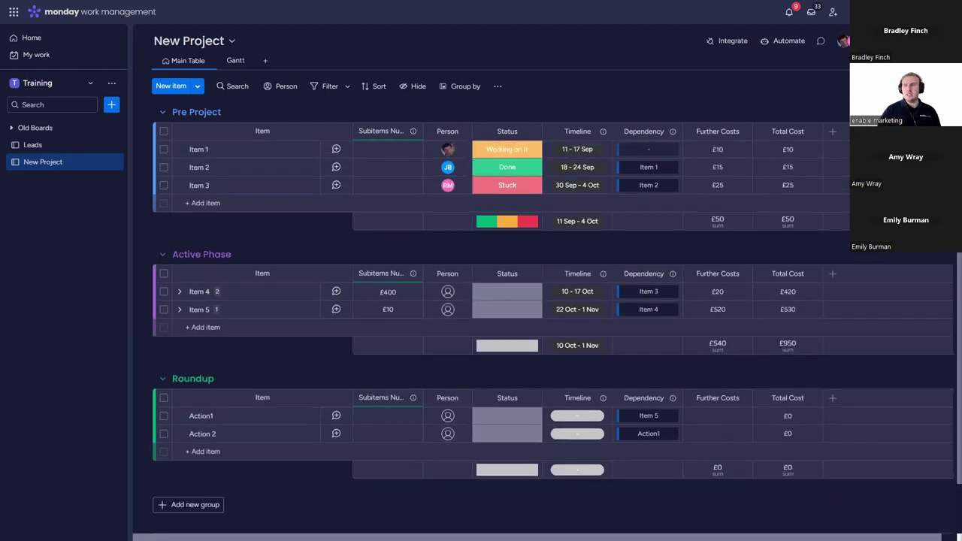
left_click(844, 40)
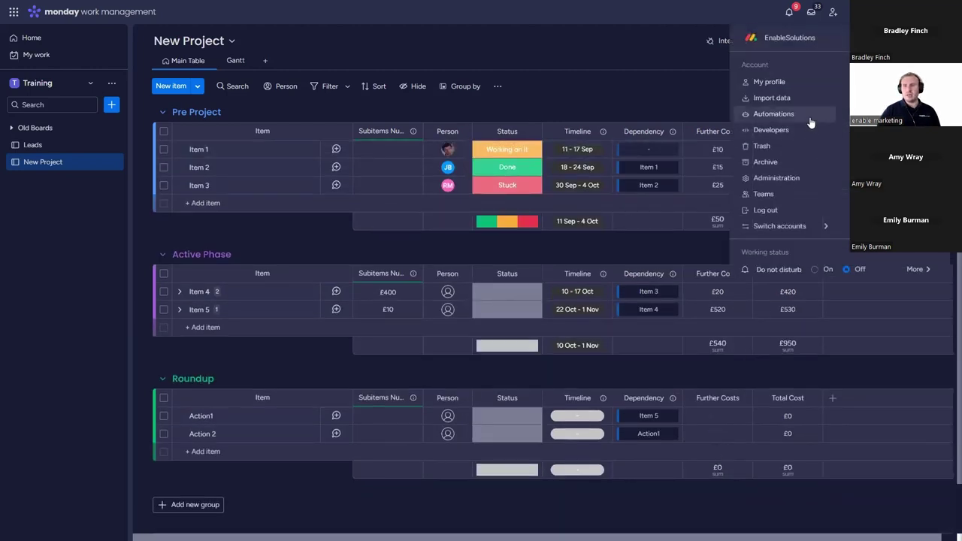
left_click(895, 146)
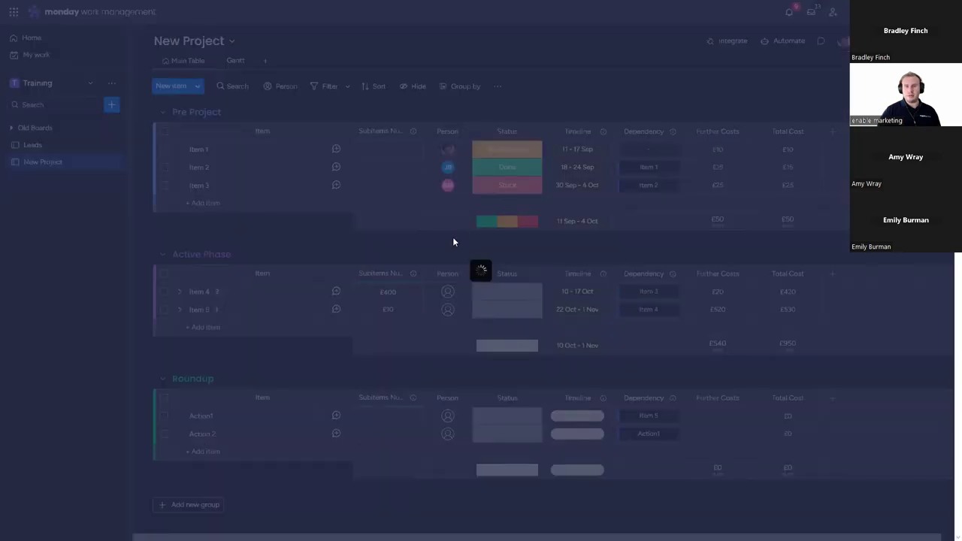
scroll(512, 231, "down", 4)
scroll(526, 255, "down", 2)
left_click(607, 352)
left_click(655, 11)
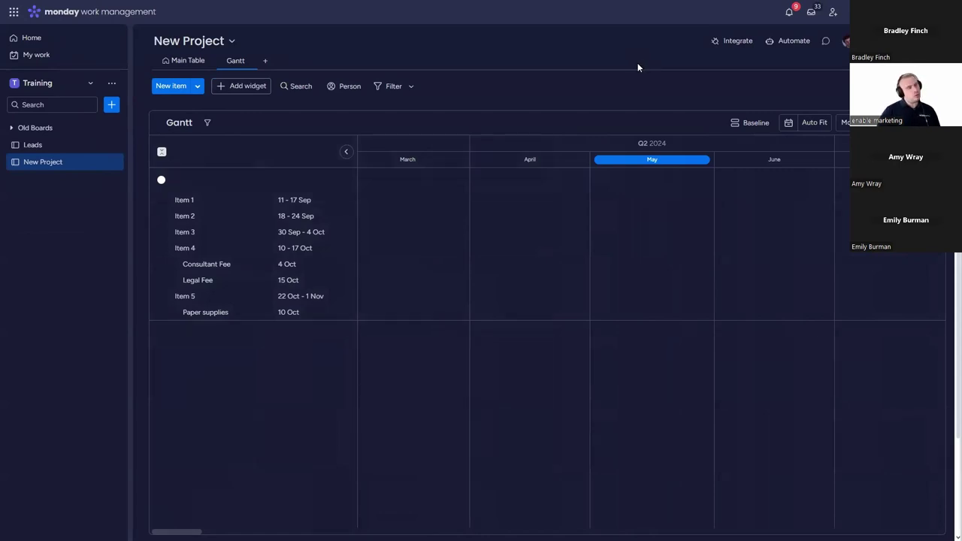
Step: Return to the Main Table view and reopen the monday.labs feature list
left_click(186, 61)
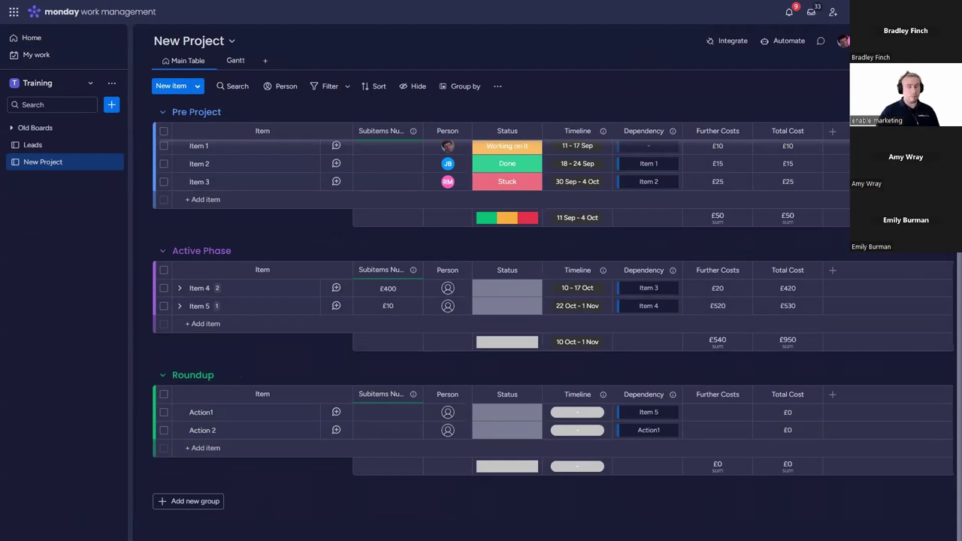
left_click(844, 41)
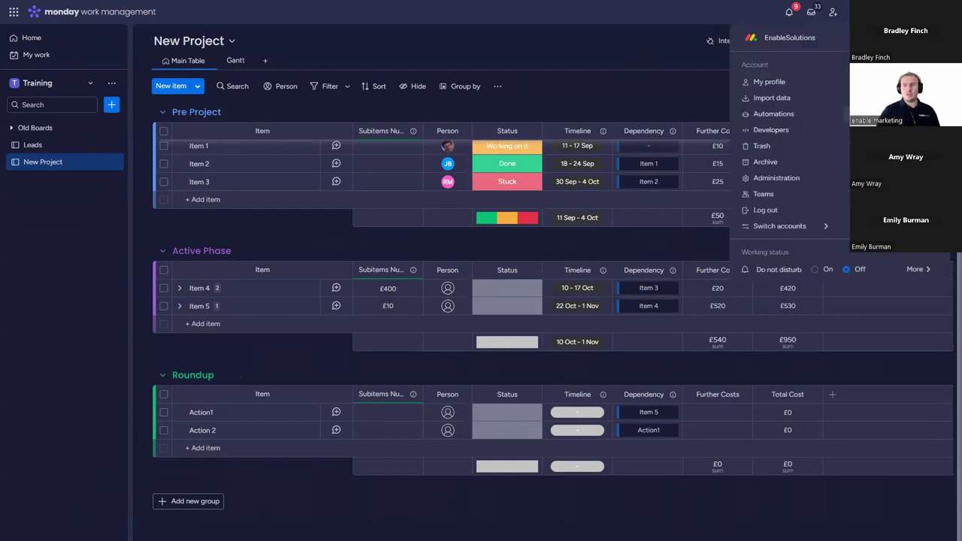
left_click(887, 173)
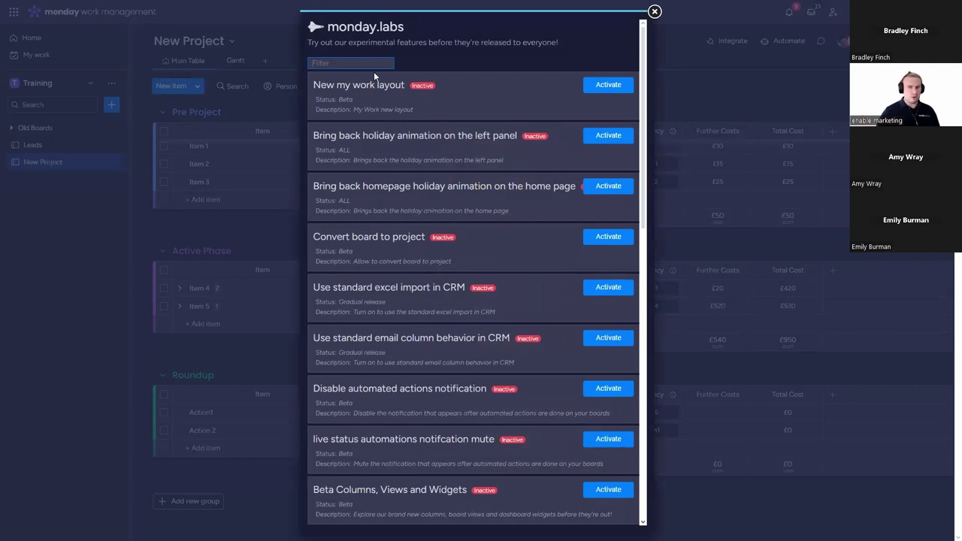
Step: Filter the monday.labs features by 'board', activate Board footers, and close the labs list
scroll(418, 108, "down", 2)
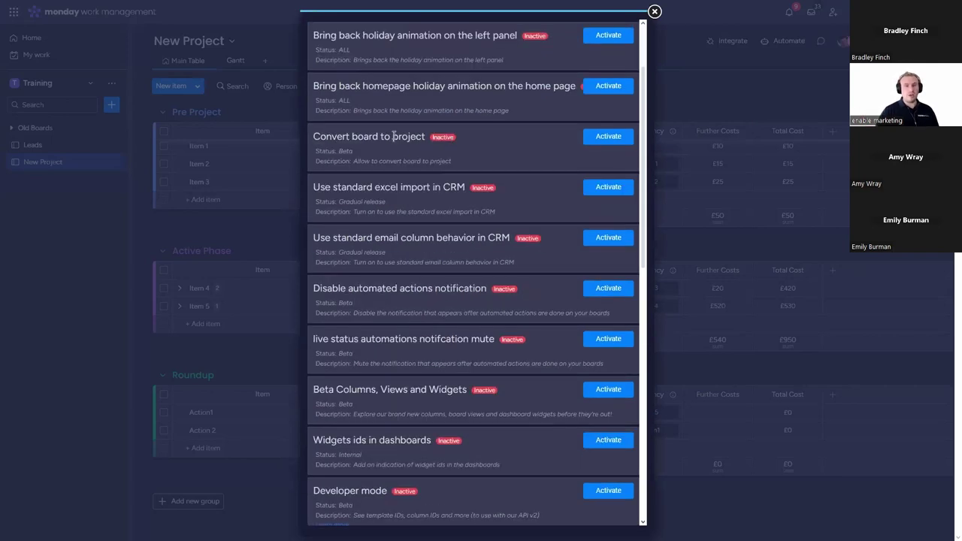
scroll(451, 218, "down", 4)
scroll(375, 270, "down", 2)
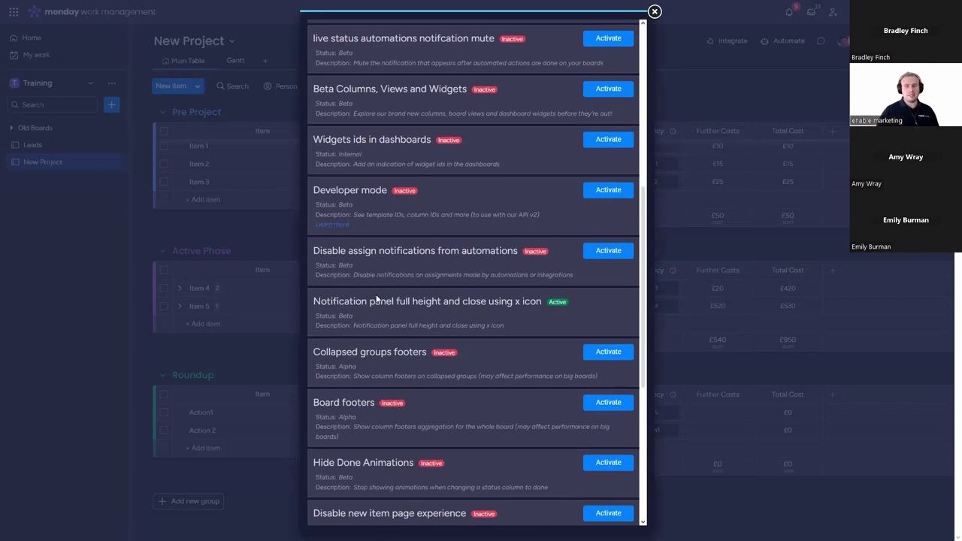
scroll(326, 326, "down", 2)
left_click_drag(310, 303, 380, 305)
scroll(453, 304, "up", 3)
scroll(451, 299, "up", 6)
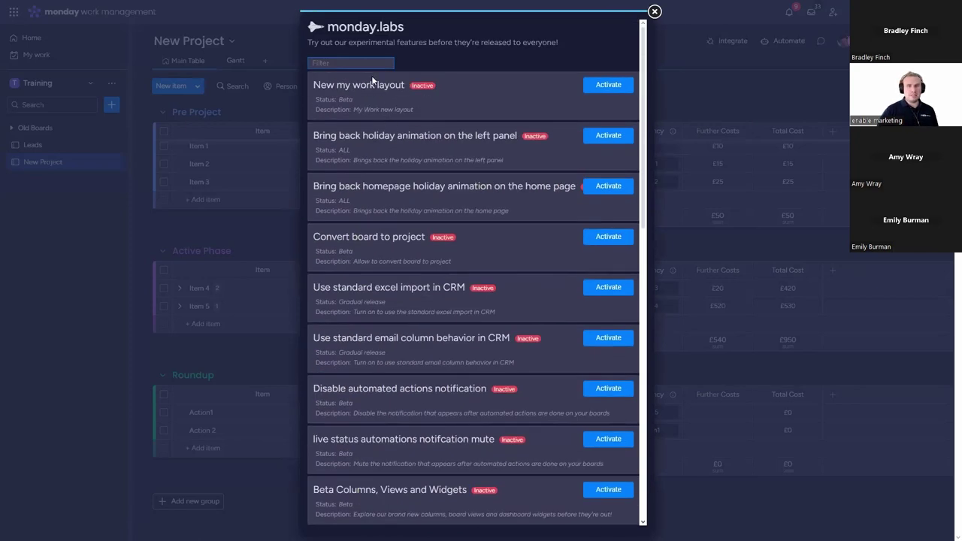
left_click(375, 65)
type("board")
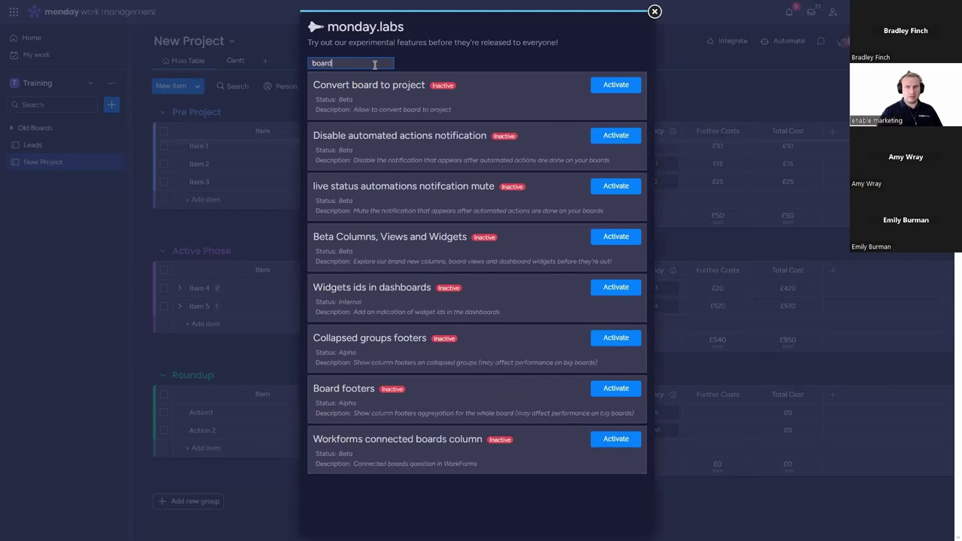
left_click(624, 391)
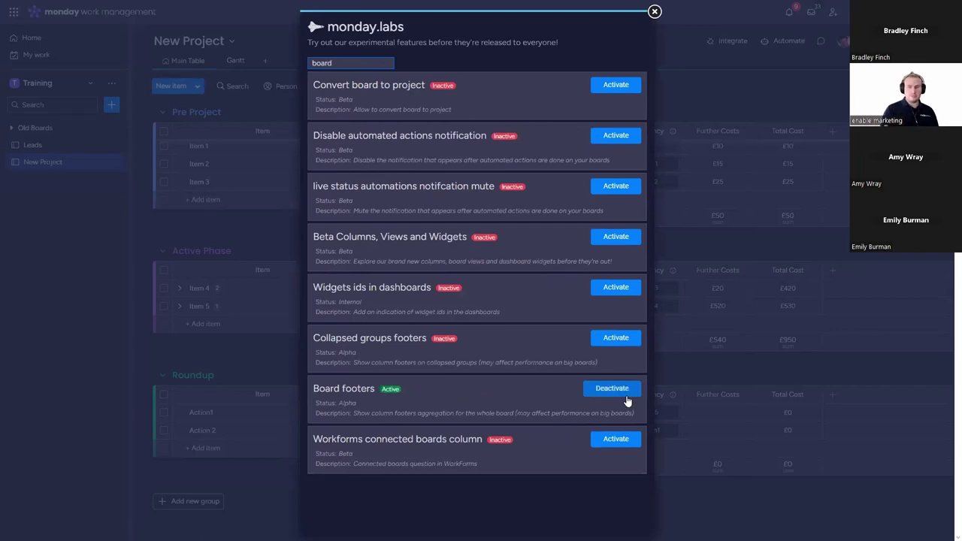
left_click(655, 13)
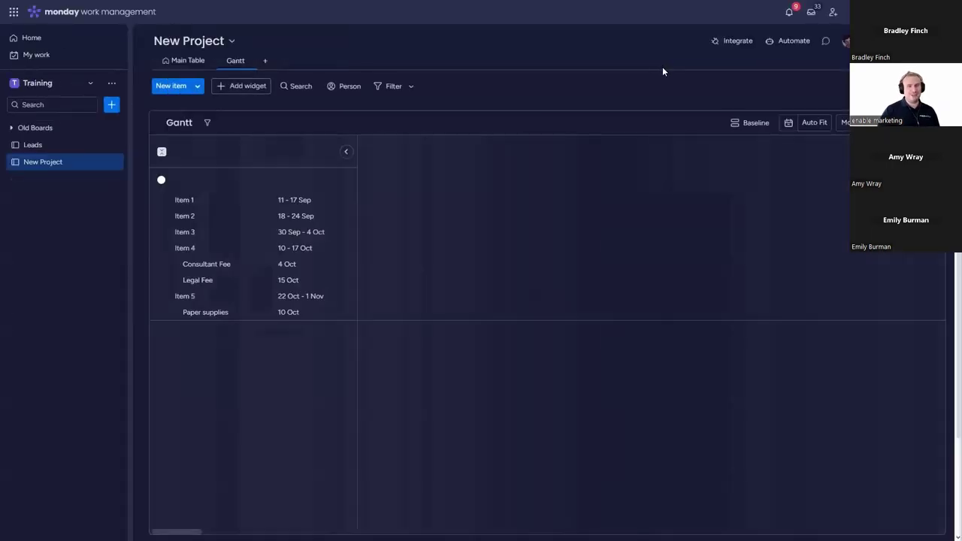
Step: In the Main Table, enter 1000 as Action1's Further Costs after checking its Total Cost formula
left_click(183, 60)
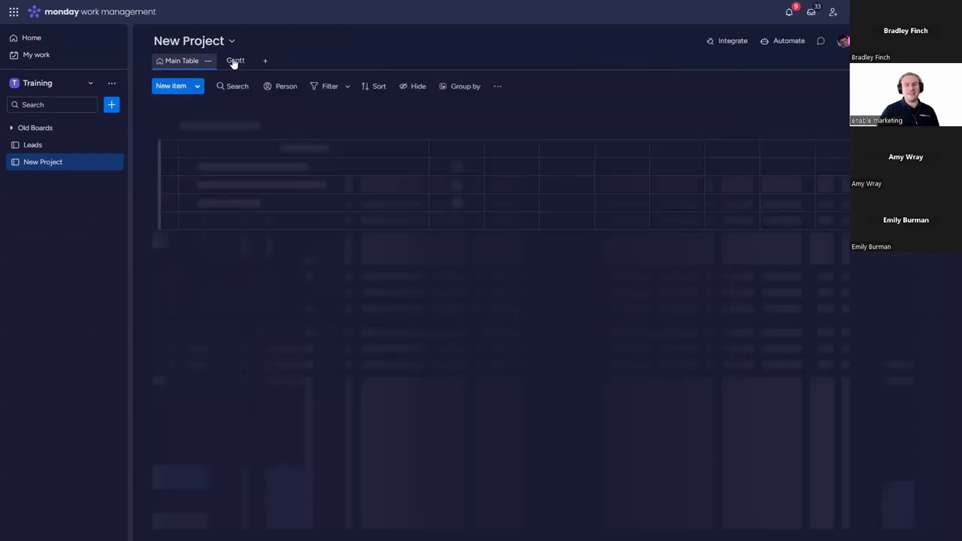
scroll(686, 177, "down", 1)
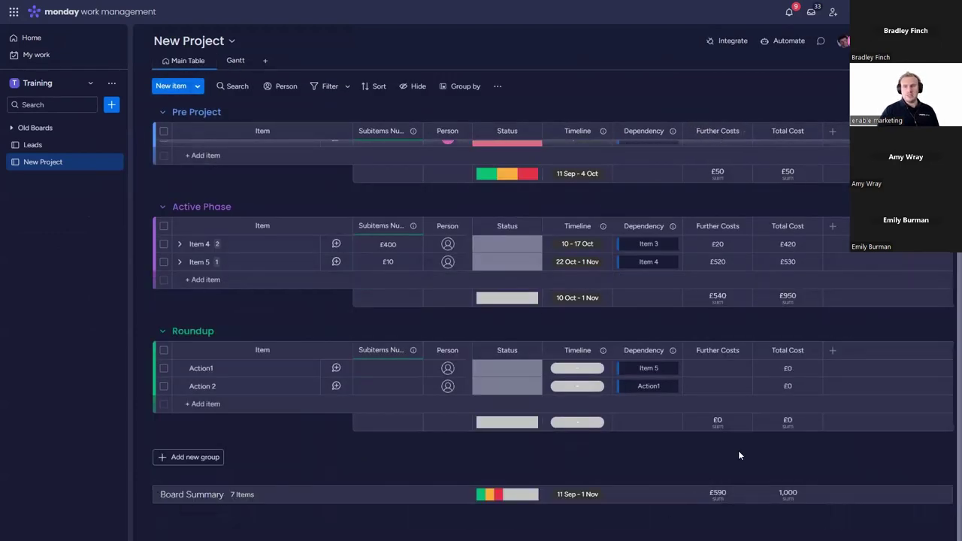
scroll(786, 389, "up", 1)
scroll(797, 422, "down", 1)
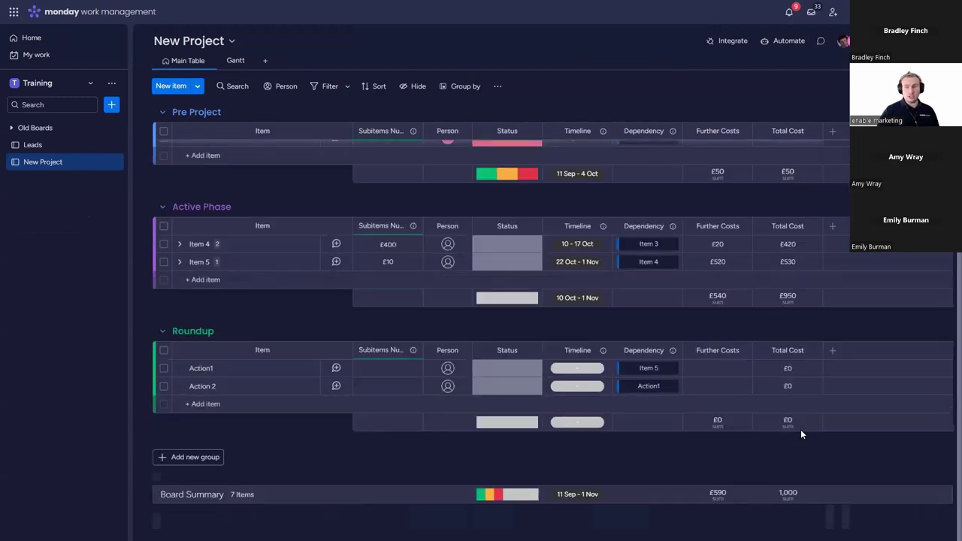
left_click(801, 367)
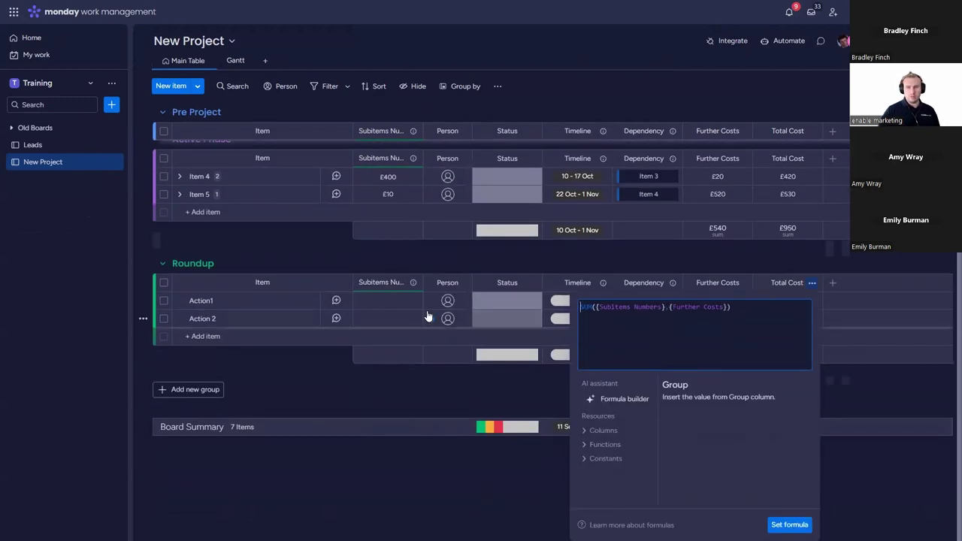
left_click(439, 391)
left_click(733, 367)
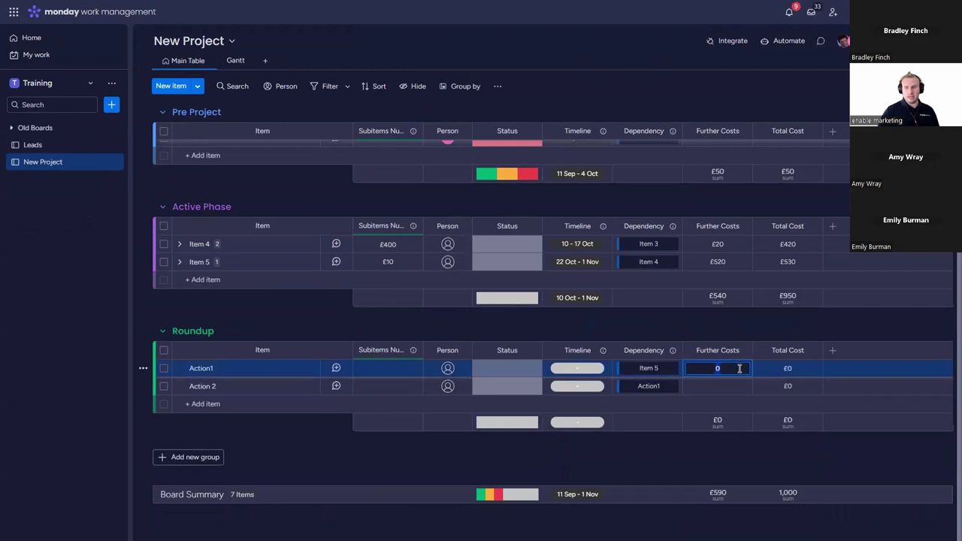
type("1000")
key("Return")
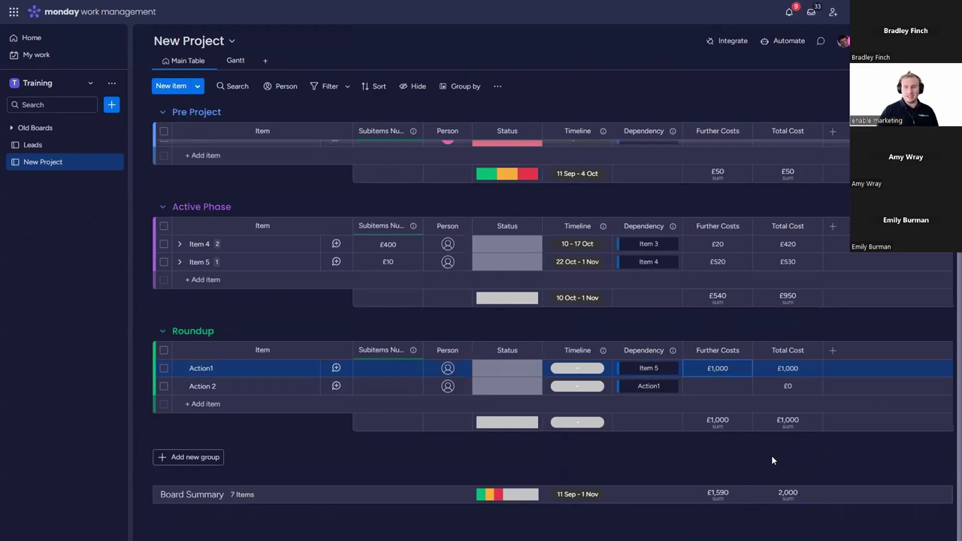
Step: Set statuses: Action1 to Working on it, Action 2 to Stuck, Item 5 to Done
left_click(508, 369)
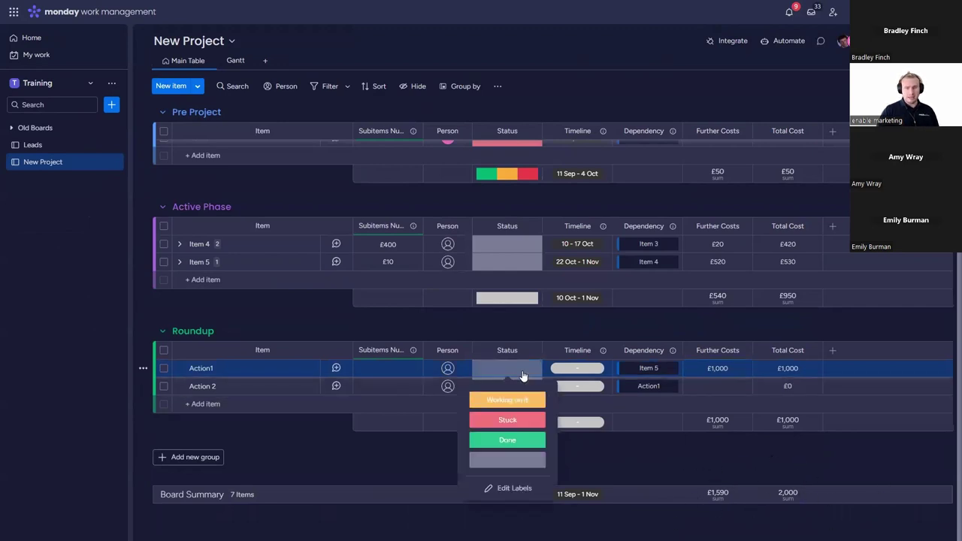
left_click(519, 394)
left_click(523, 389)
left_click(509, 438)
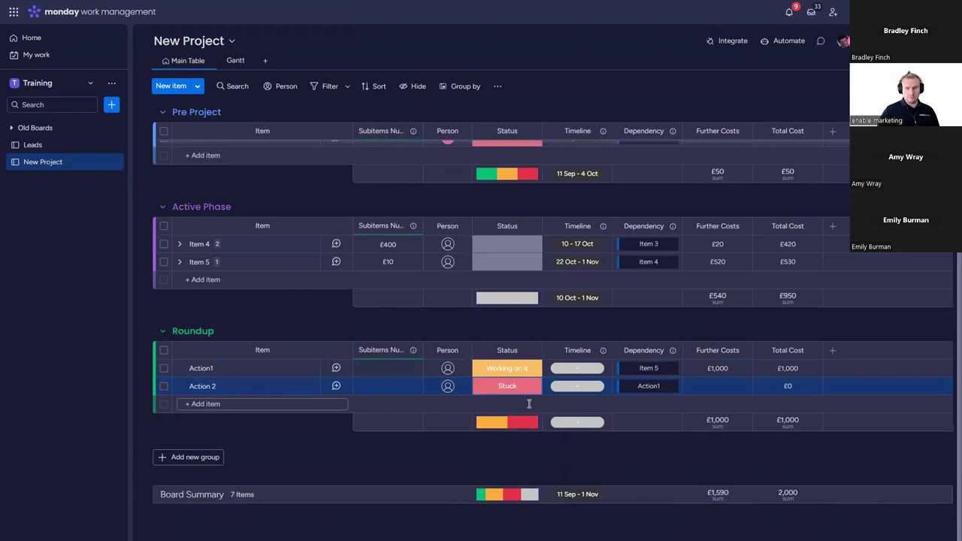
left_click(521, 266)
left_click(508, 334)
Step: Create a new lime-green status label and assign it to Item 4 and Item 3
left_click(508, 244)
left_click(516, 356)
left_click(516, 355)
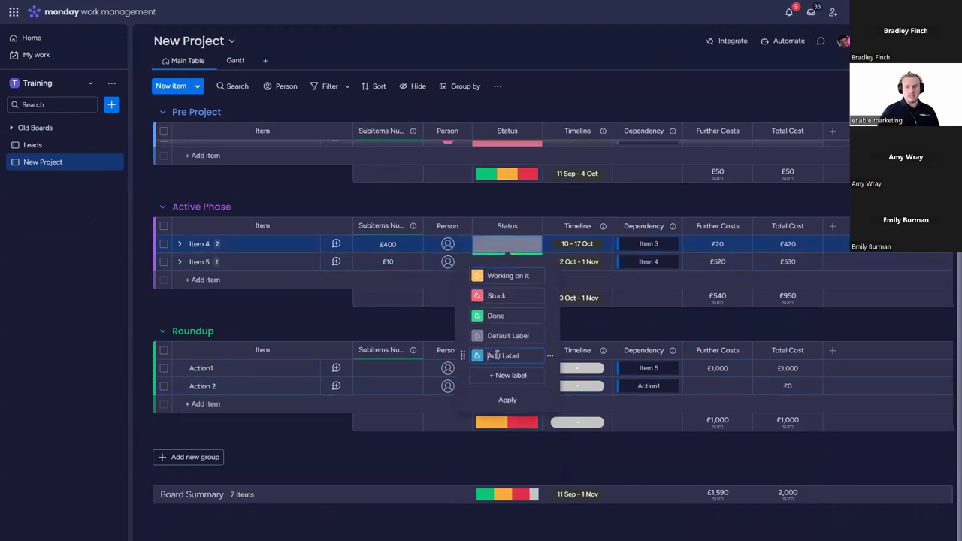
type("sadgs")
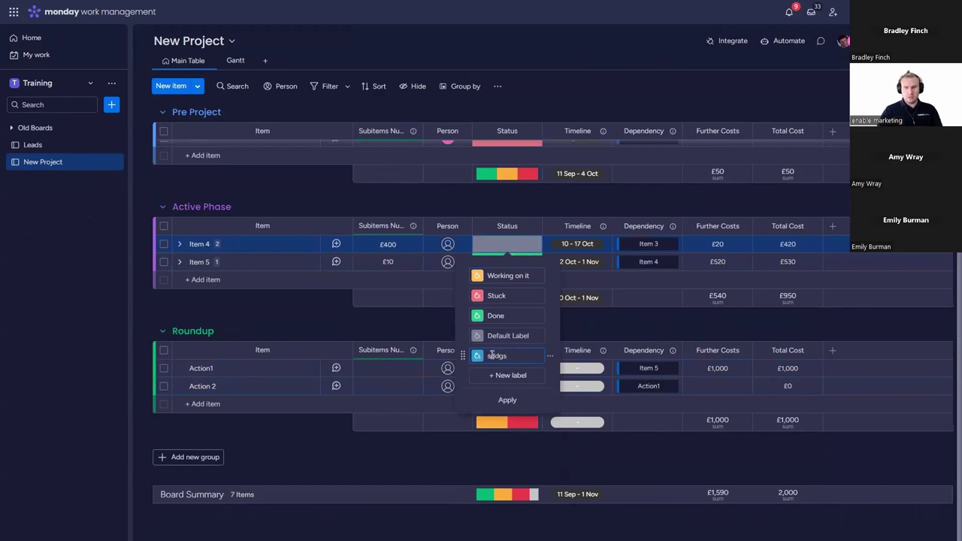
left_click(480, 359)
left_click(498, 376)
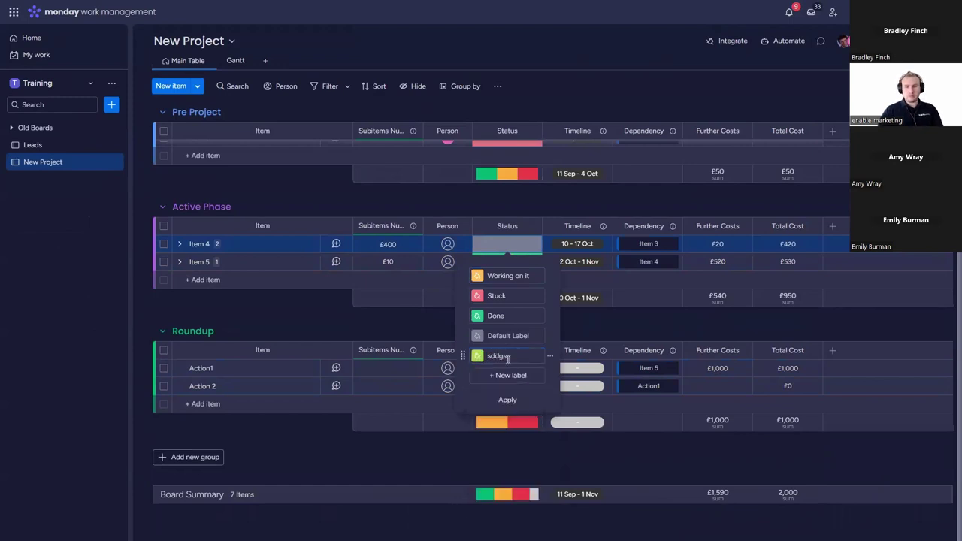
left_click(508, 400)
left_click(508, 359)
scroll(527, 301, "up", 1)
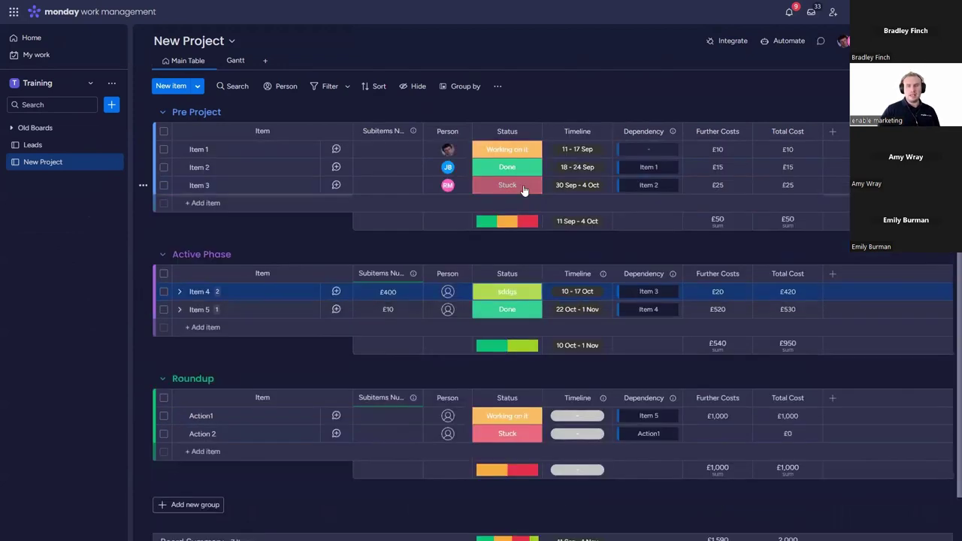
left_click(519, 187)
left_click(507, 298)
scroll(527, 316, "down", 1)
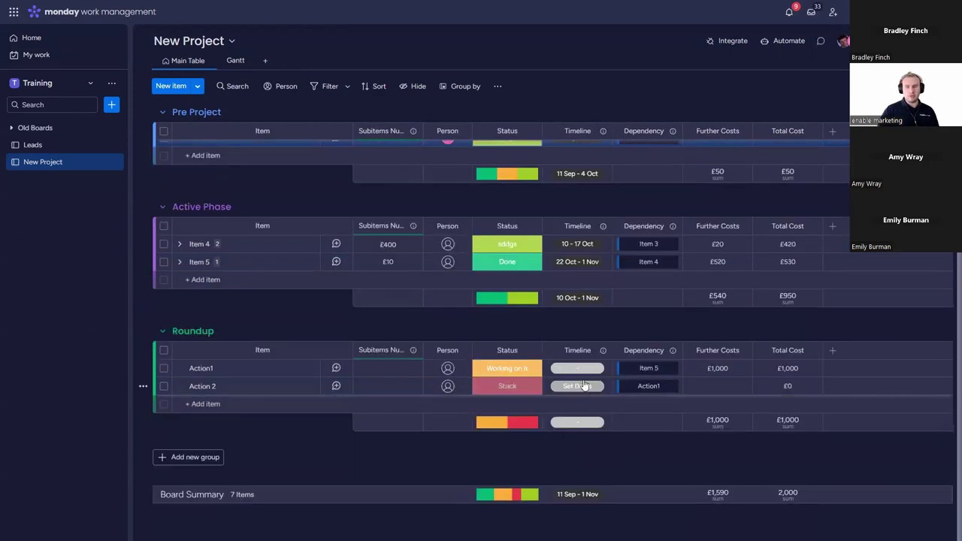
Step: Set Action 2's timeline to 25 – 28 Jun
left_click(579, 387)
left_click(611, 345)
left_click(673, 346)
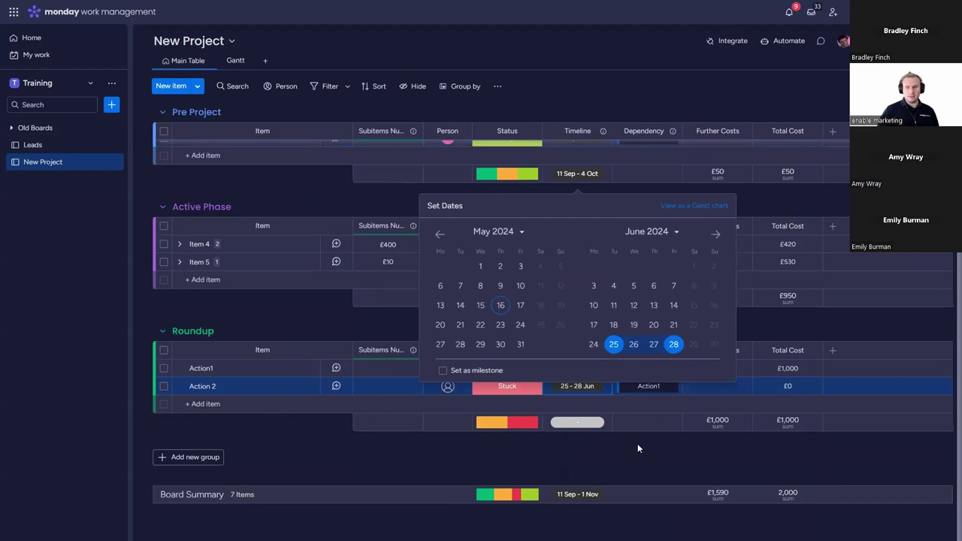
left_click(637, 445)
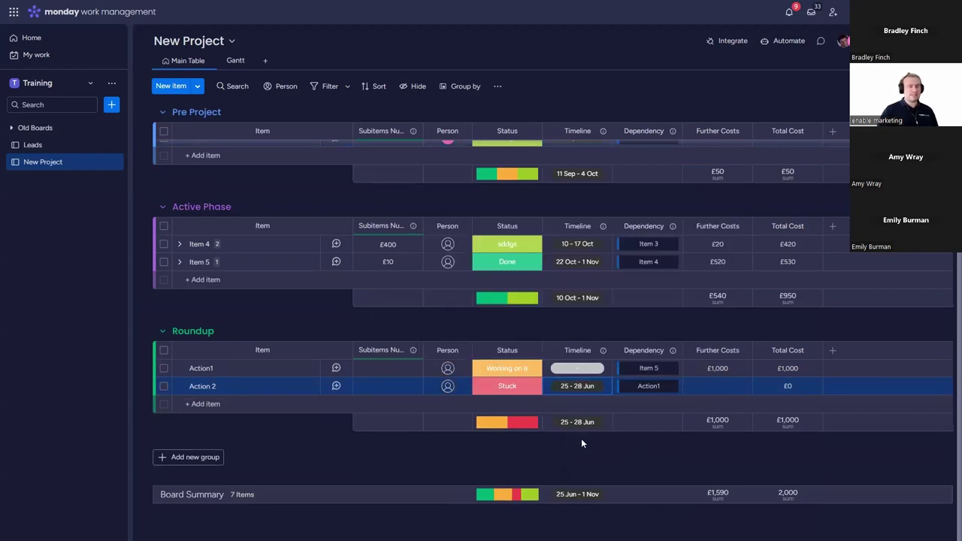
scroll(612, 453, "up", 1)
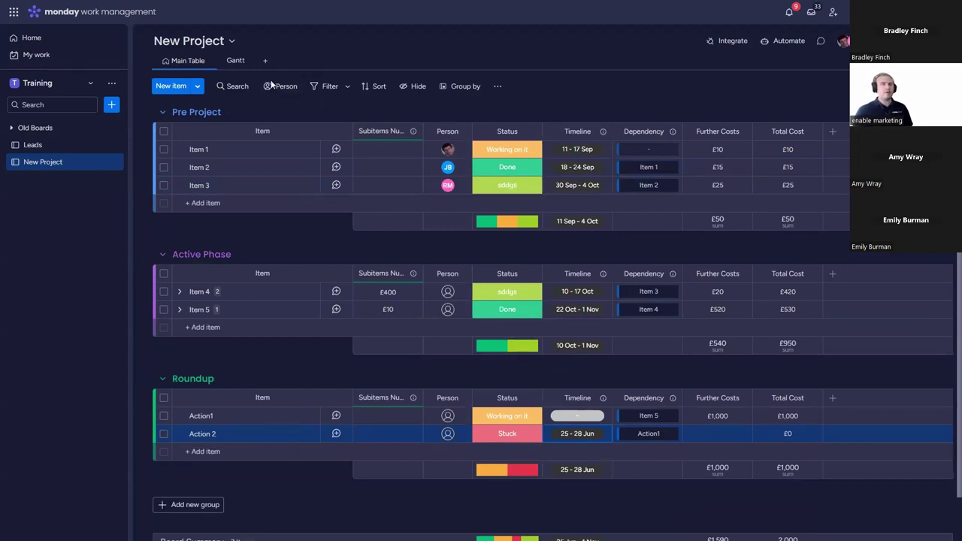
Step: Delete the Gantt view and add a Blank view to the board
left_click(248, 61)
left_click(273, 200)
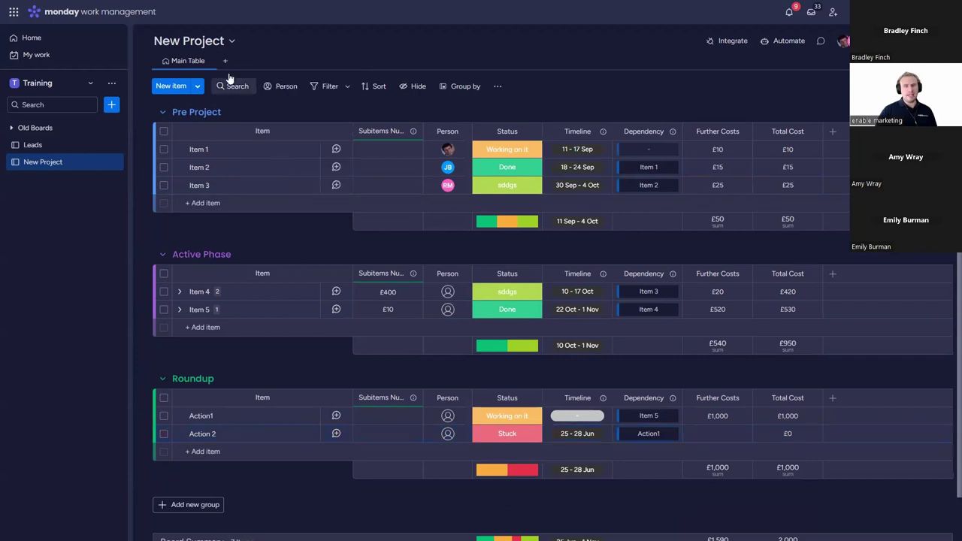
left_click(223, 62)
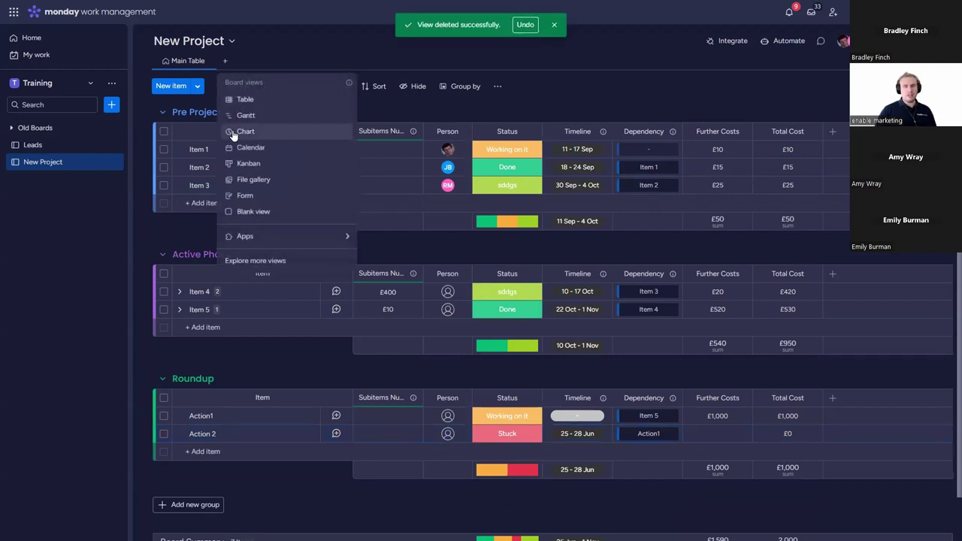
left_click(254, 212)
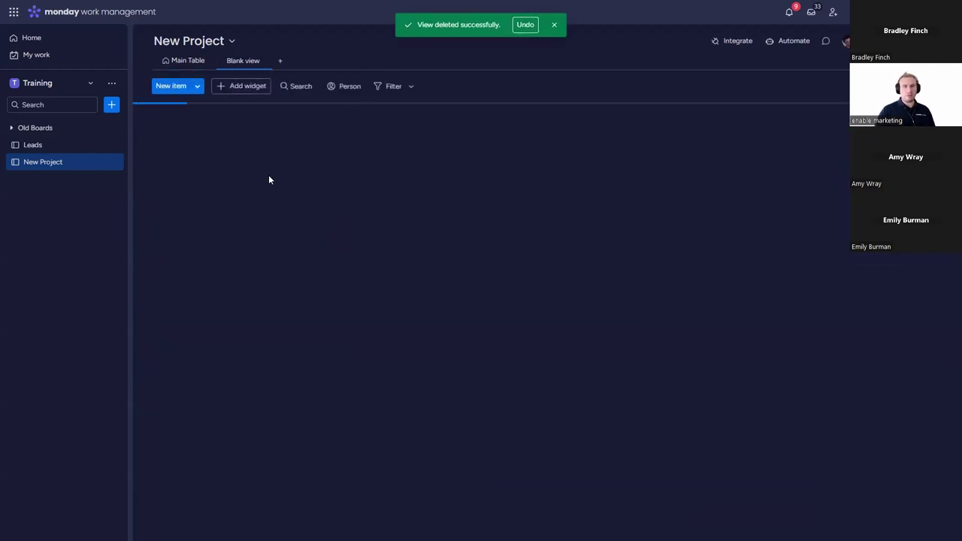
Step: Add an enlarged Numbers widget to the Blank view and title it 'Total'
left_click(242, 87)
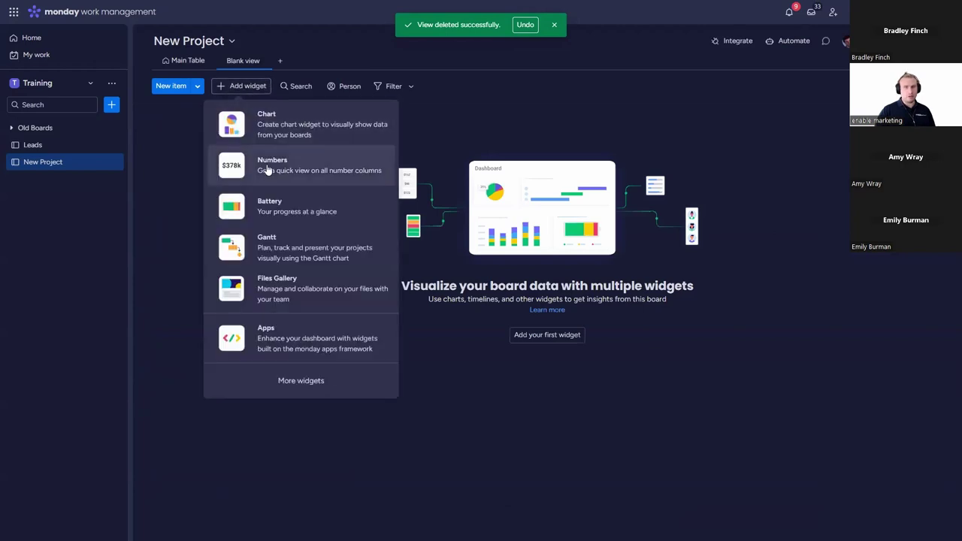
left_click(274, 165)
left_click_drag(338, 206, 442, 281)
left_click(170, 123)
type("Total")
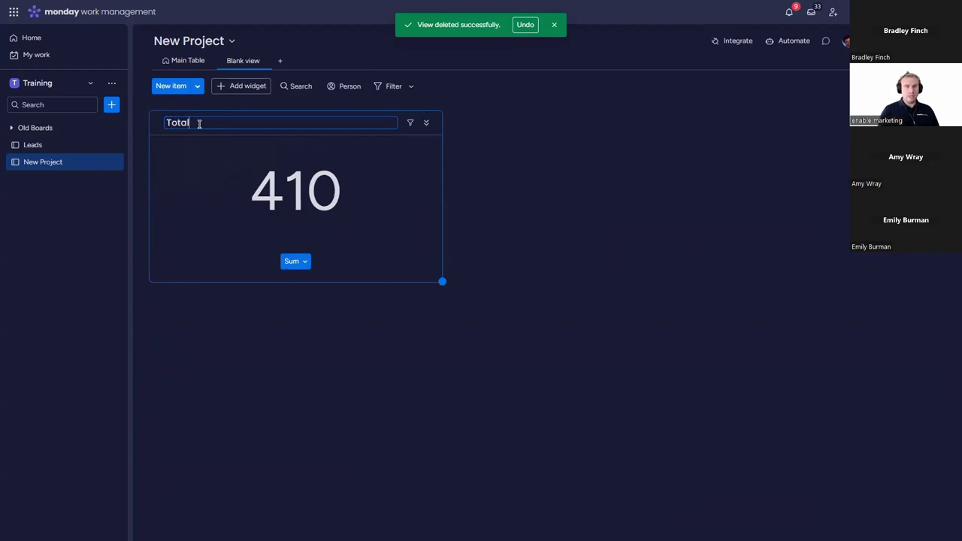
key("Return")
Step: Make the Total widget sum the Total Cost column instead of Subitems Numbers, shown in pounds
left_click(426, 122)
left_click(459, 166)
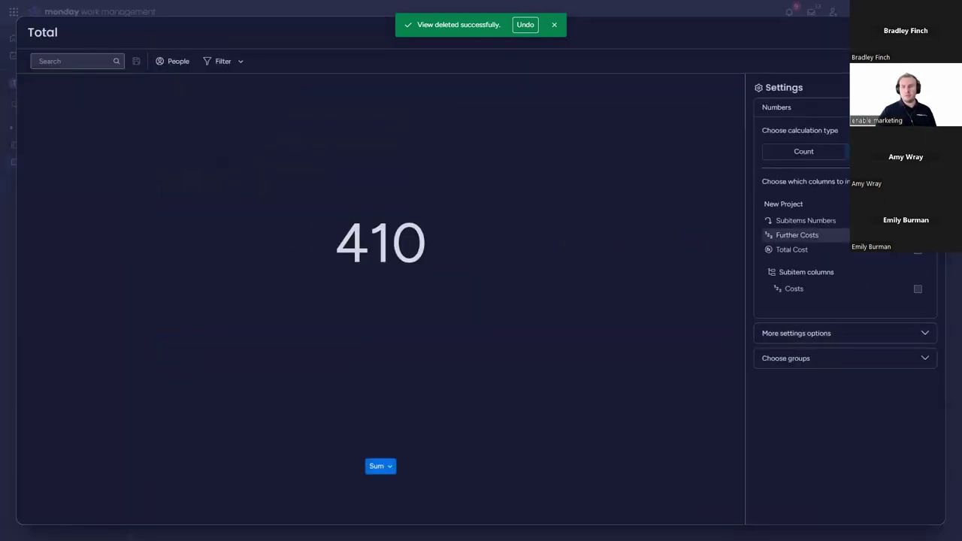
left_click(918, 220)
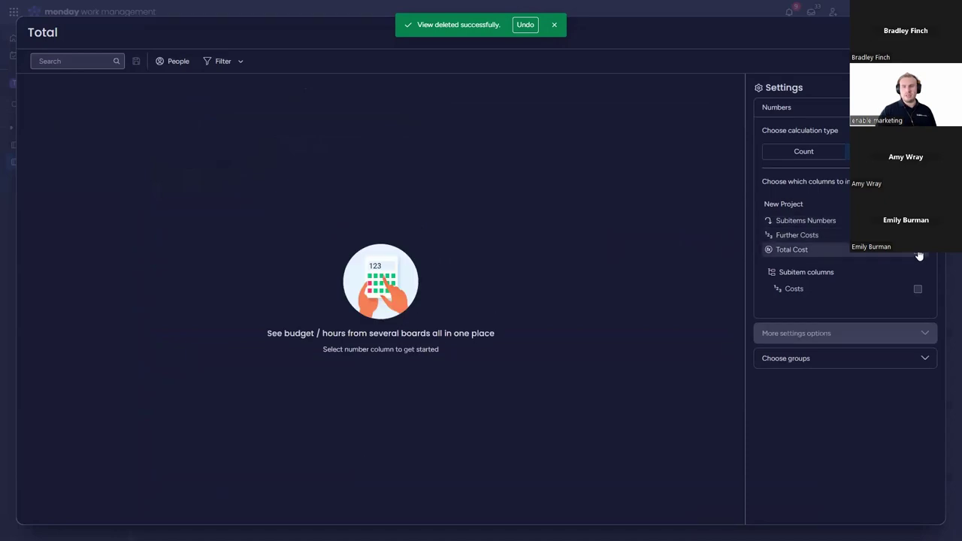
left_click(918, 251)
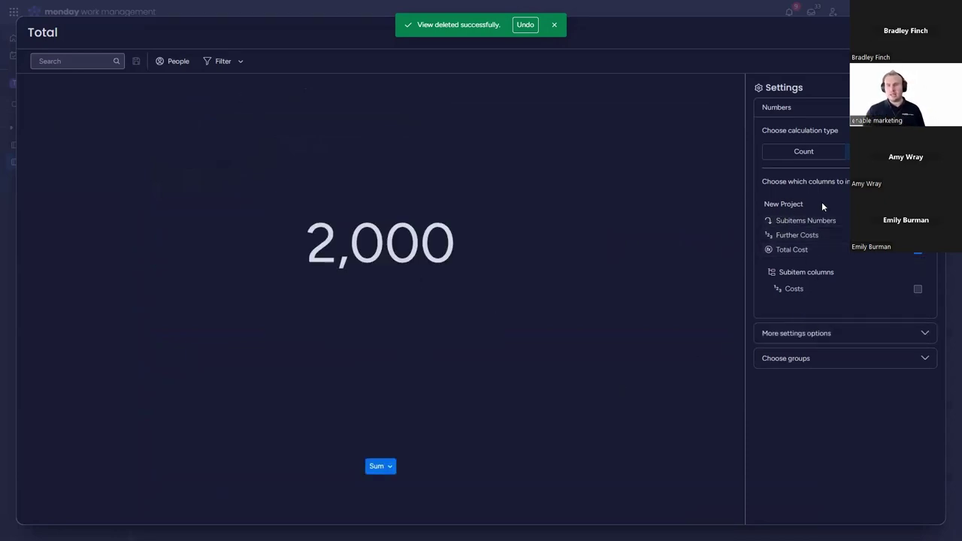
left_click(839, 341)
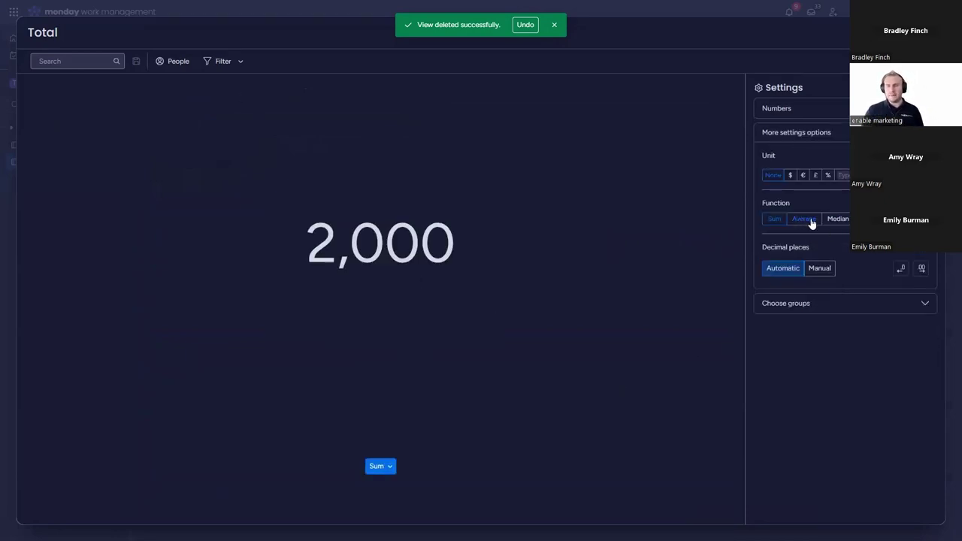
left_click(815, 176)
key("Escape")
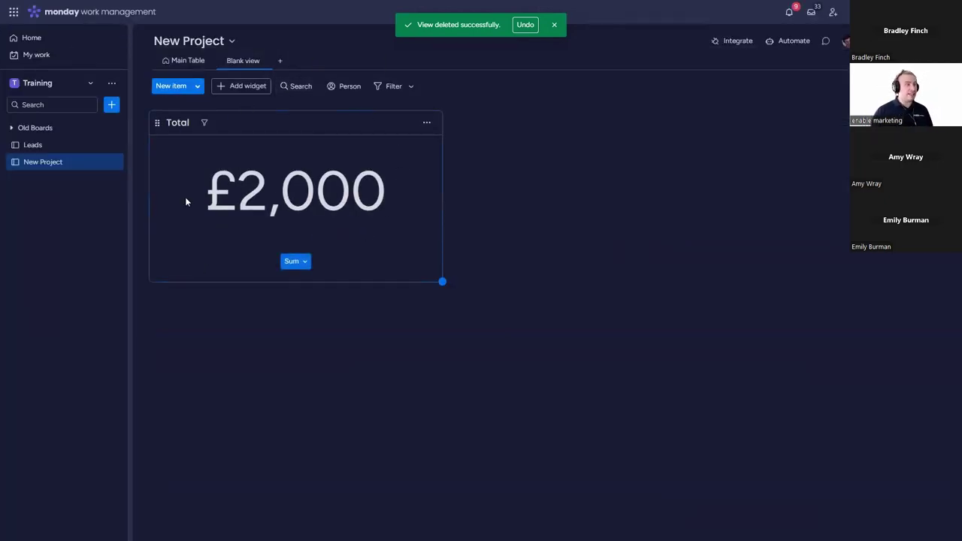
Step: Enter 25000 as Action 2's Further Costs in the Main Table, then return to the Blank view
left_click(193, 66)
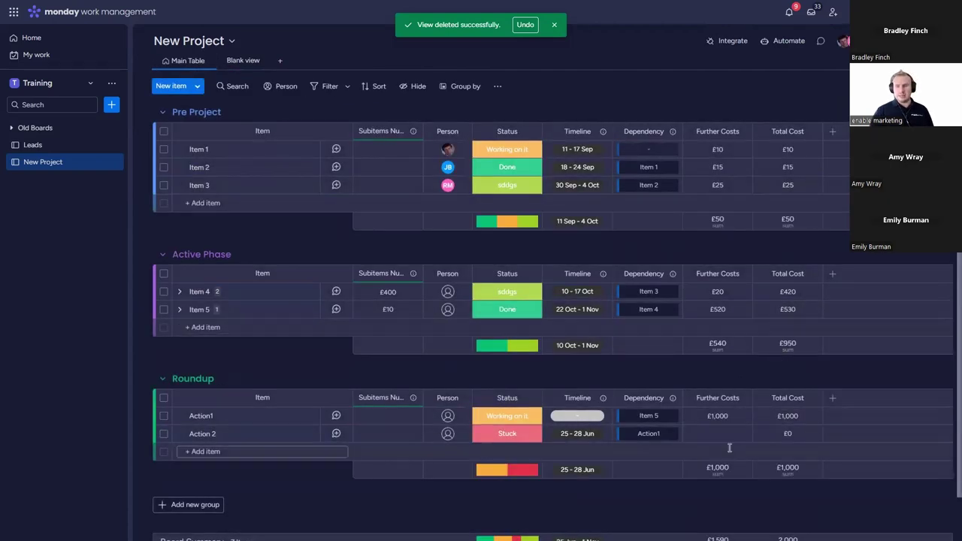
left_click(707, 435)
left_click(740, 435)
type("25000")
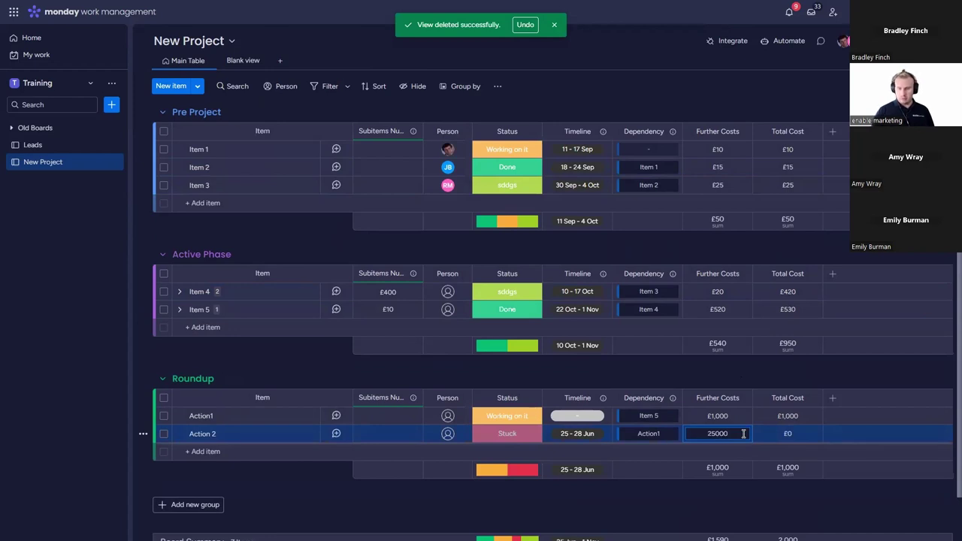
key("Return")
scroll(800, 478, "down", 1)
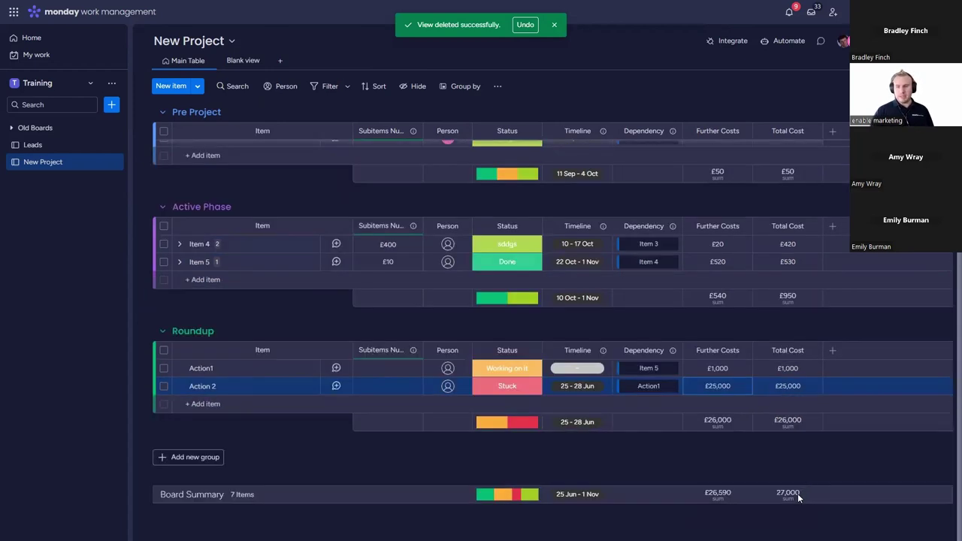
left_click(247, 61)
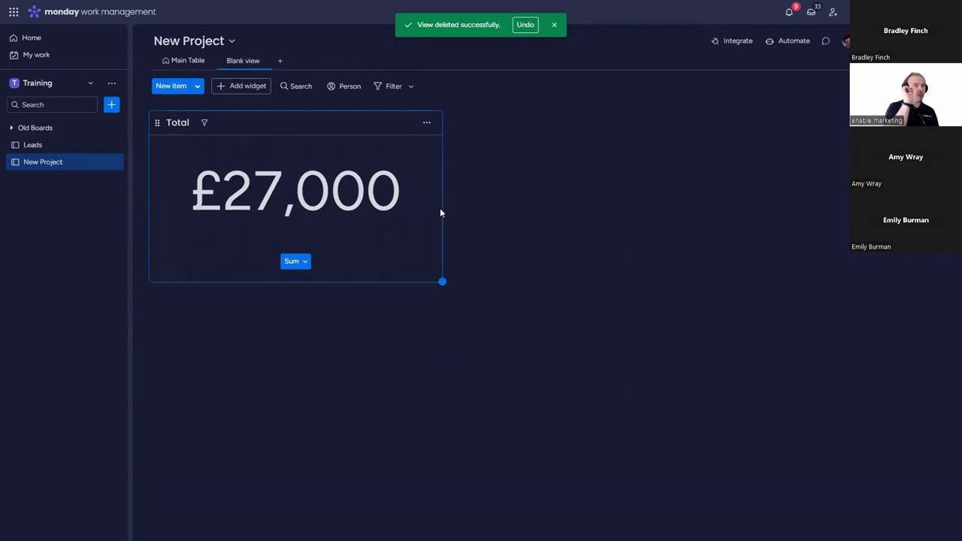
Step: From the workspace add menu, create the 'Testing' dashboard and connect the New Project board to it
left_click(117, 106)
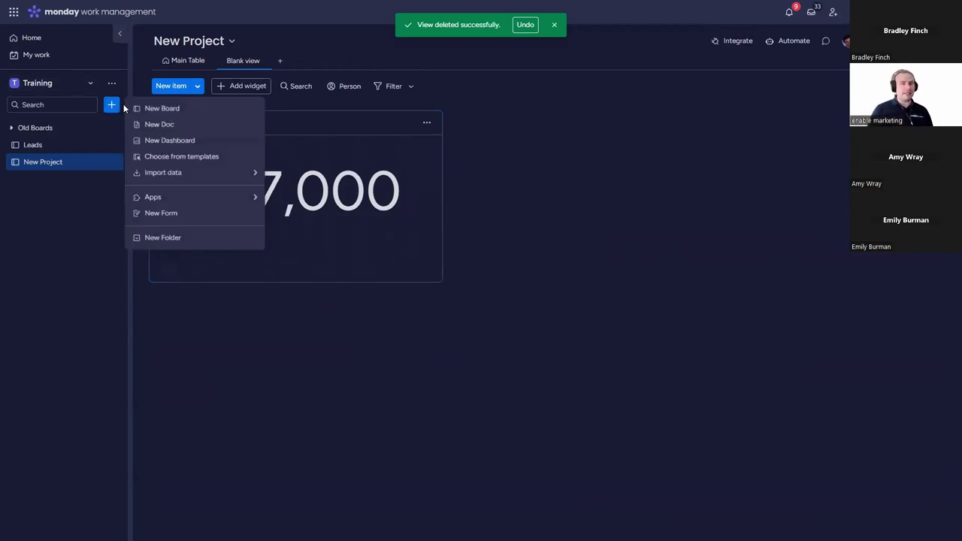
left_click(651, 299)
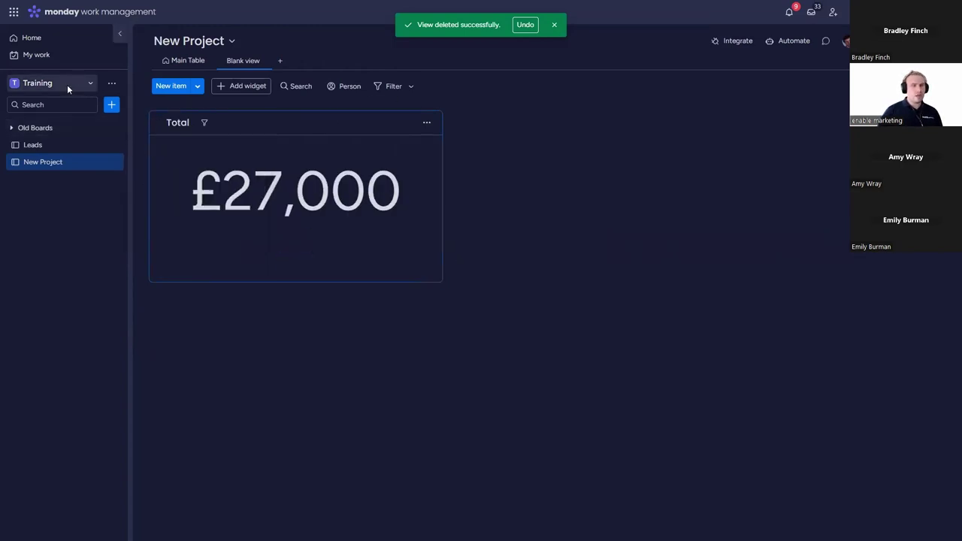
left_click(111, 104)
left_click(184, 156)
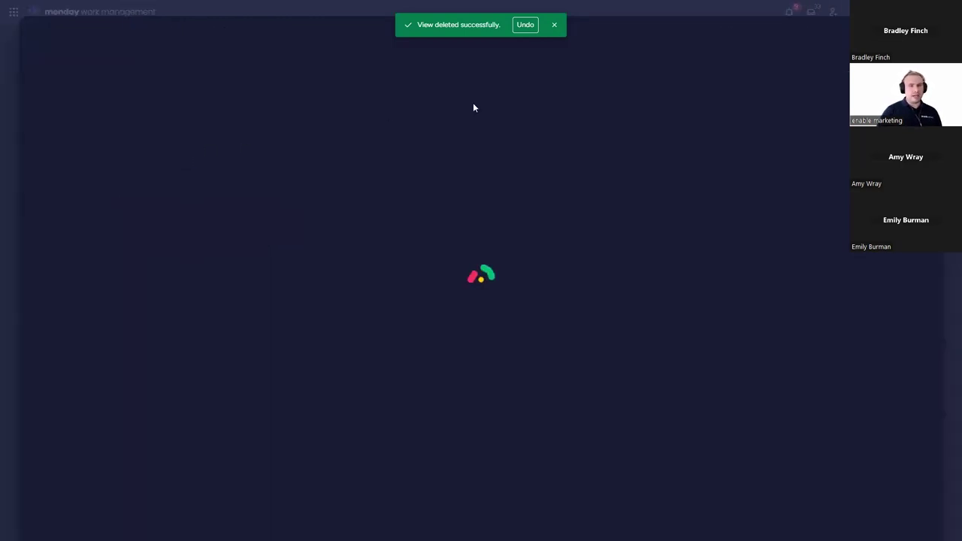
key("Escape")
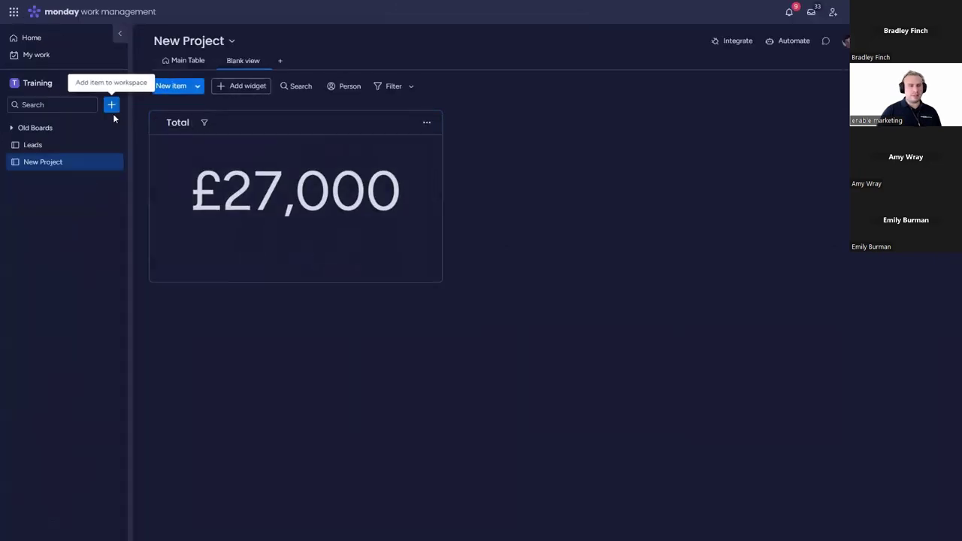
left_click(111, 105)
left_click(188, 141)
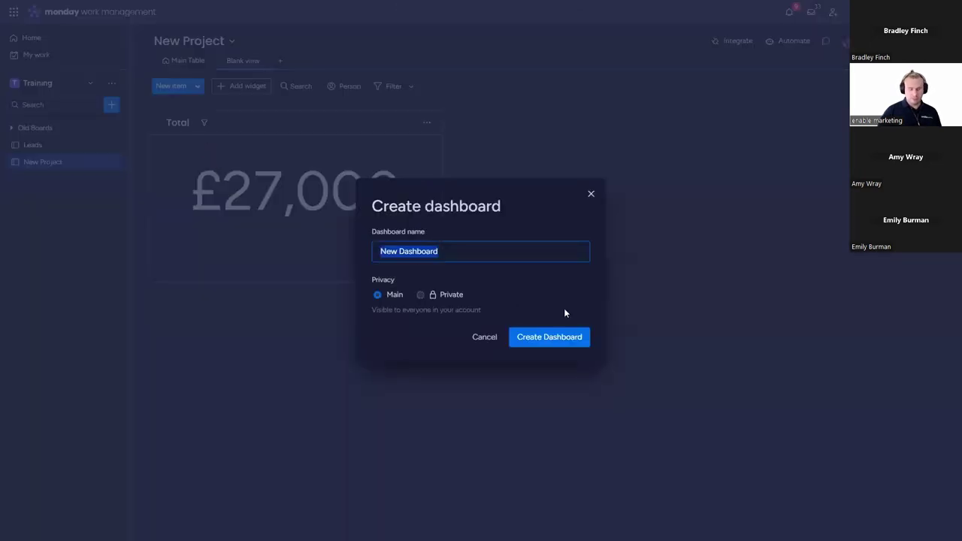
type("Testing")
key("Return")
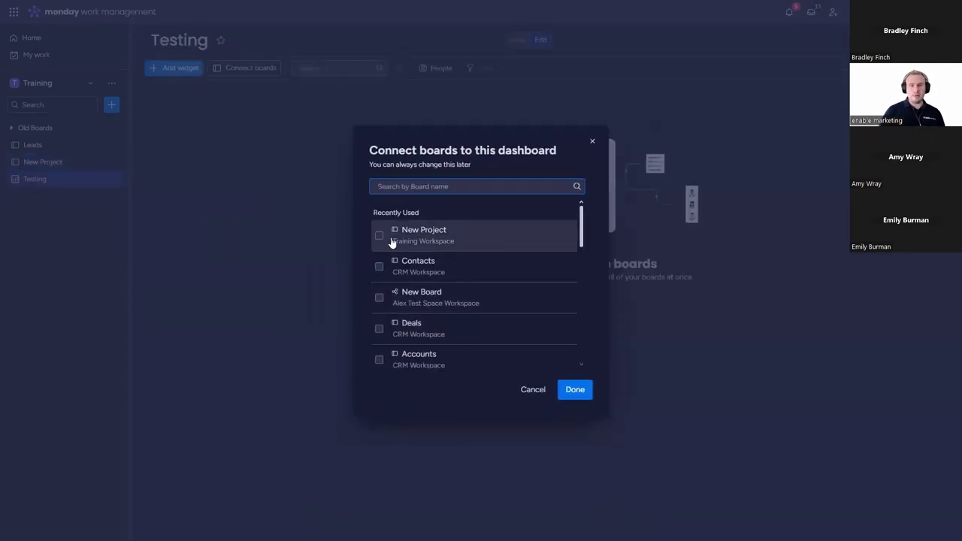
left_click(386, 241)
left_click(566, 389)
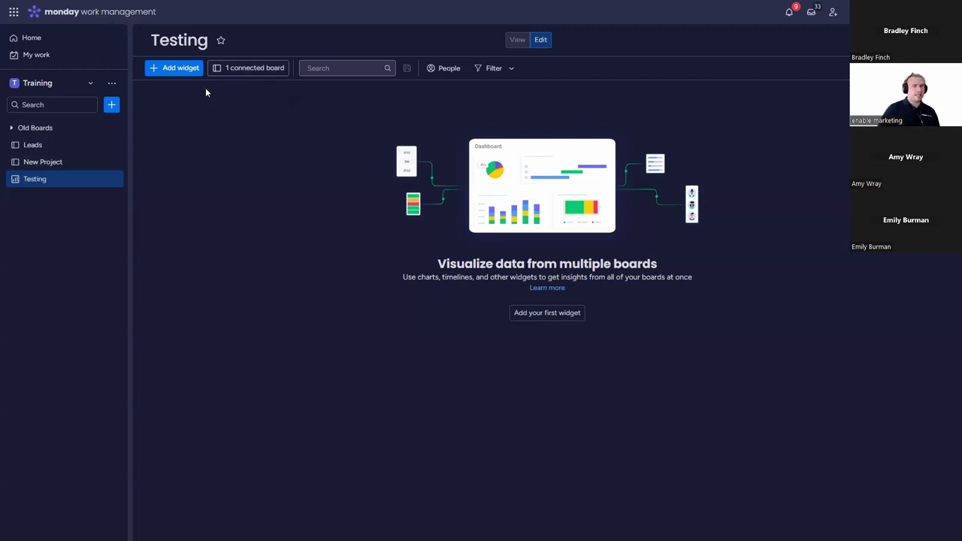
Step: Add a Numbers widget to Testing summing New Project's Total Cost, then open New Project
left_click(193, 68)
left_click(265, 149)
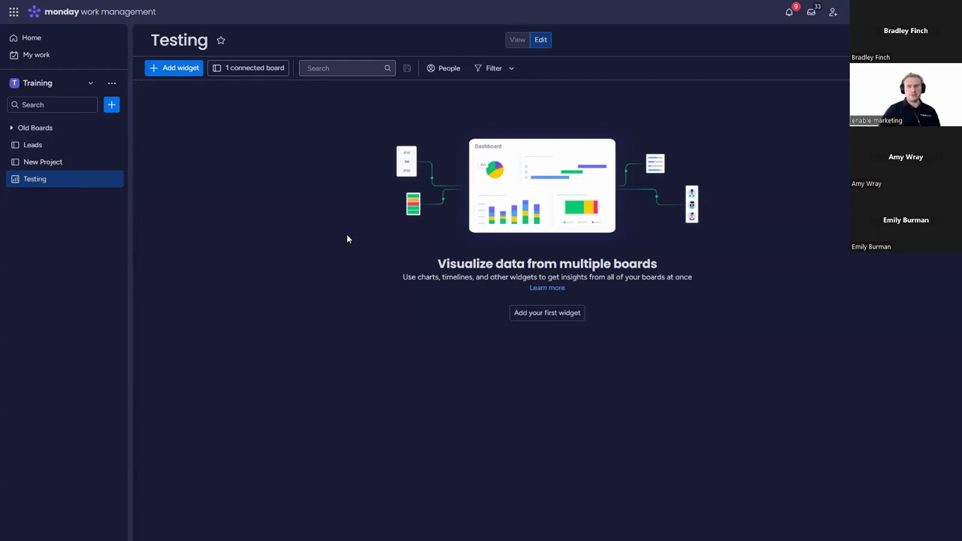
left_click(324, 99)
left_click(348, 135)
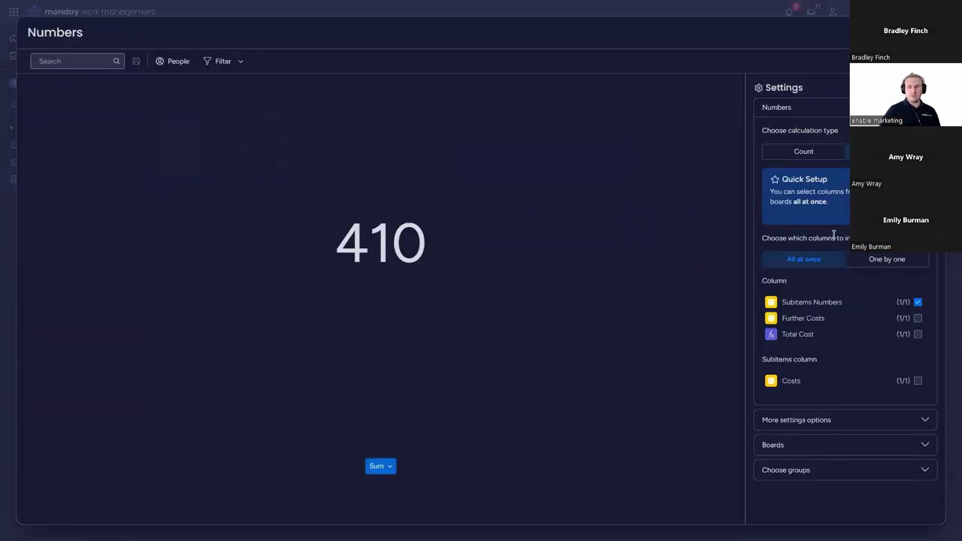
left_click(887, 259)
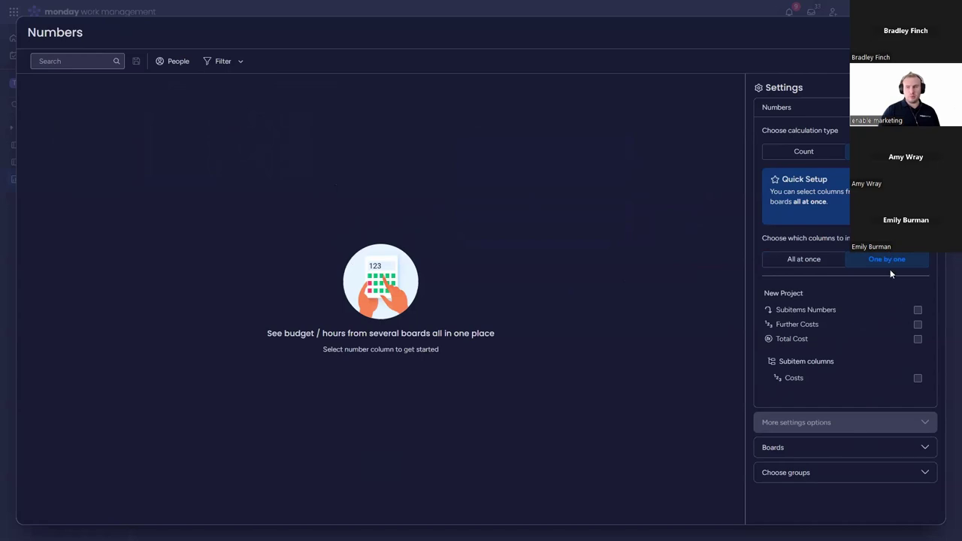
left_click(917, 340)
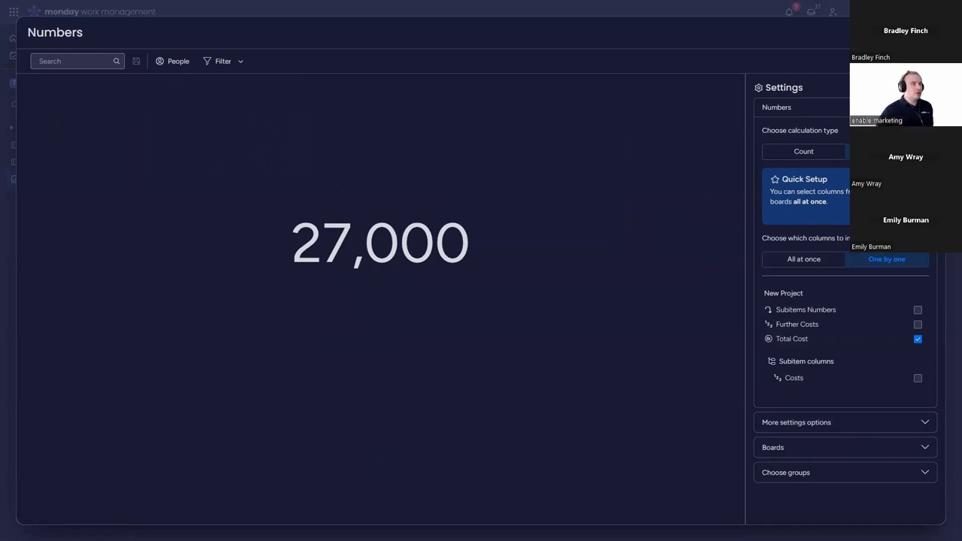
mouse_move(525, 257)
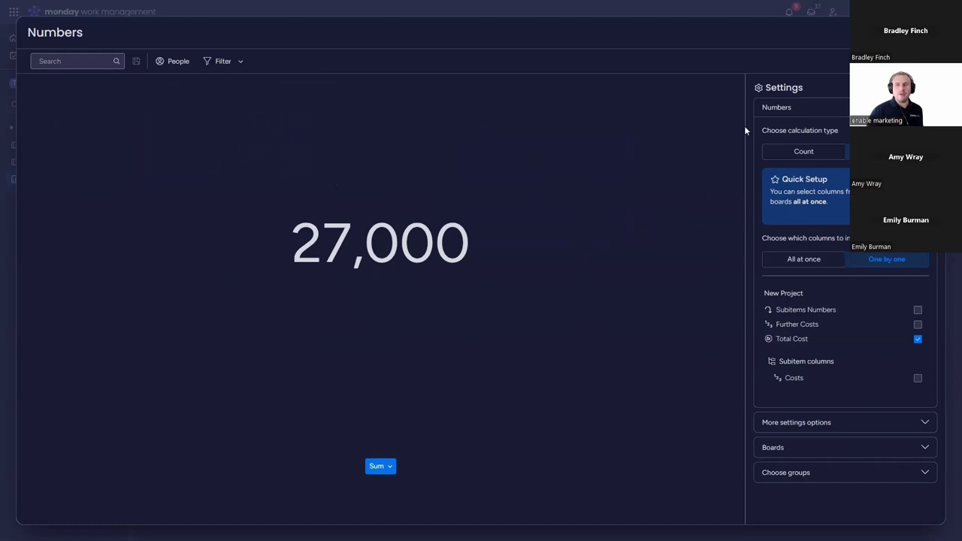
key("Escape")
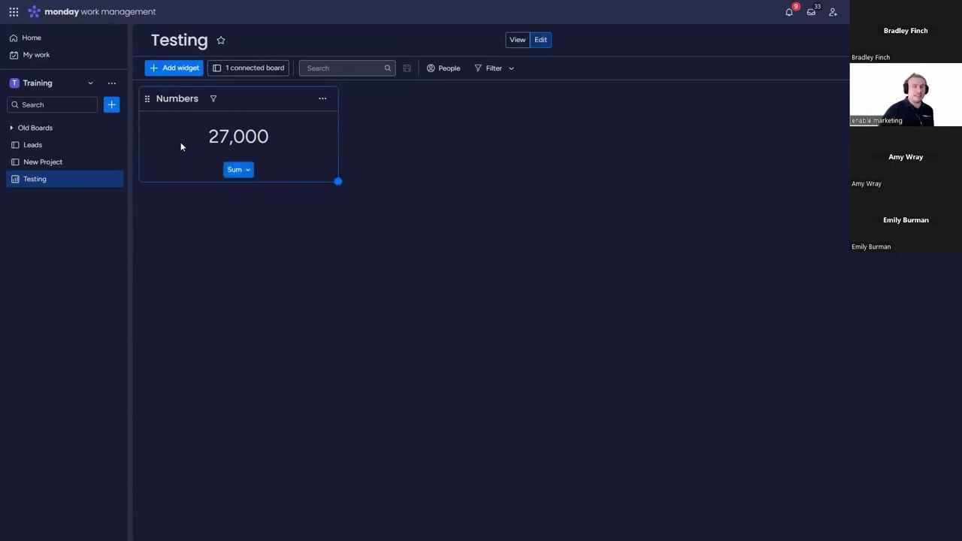
left_click(102, 164)
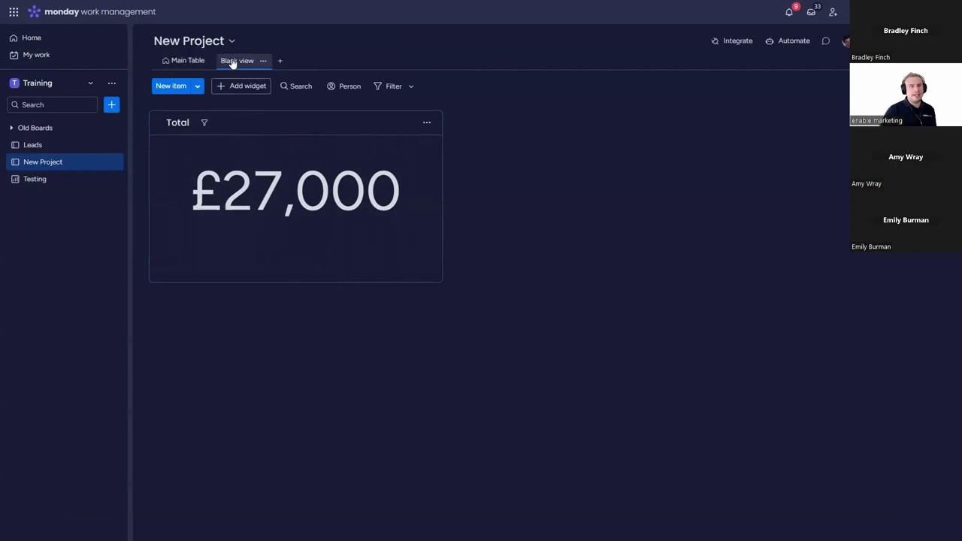
Step: Choose Chart from the board's view types list to add a Chart view beside the Blank view
left_click(263, 61)
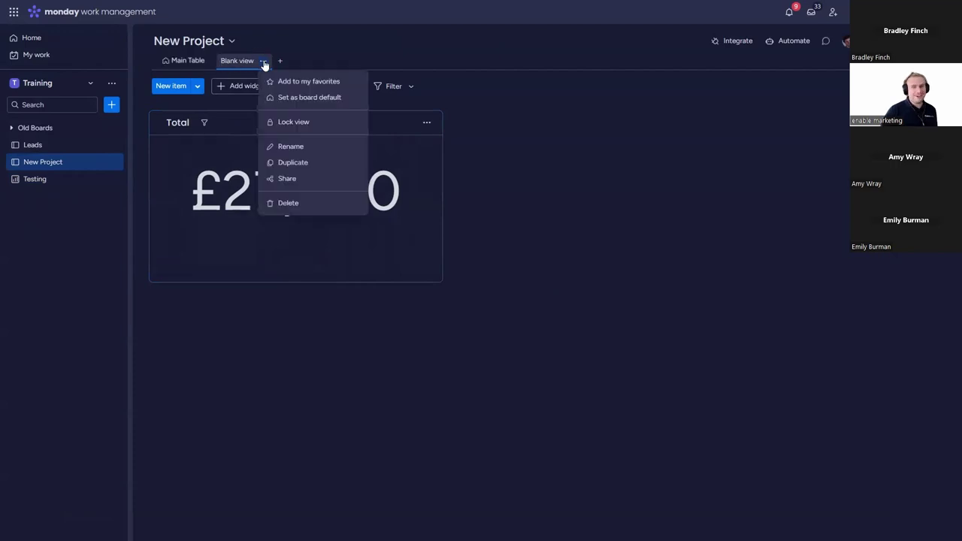
left_click(568, 172)
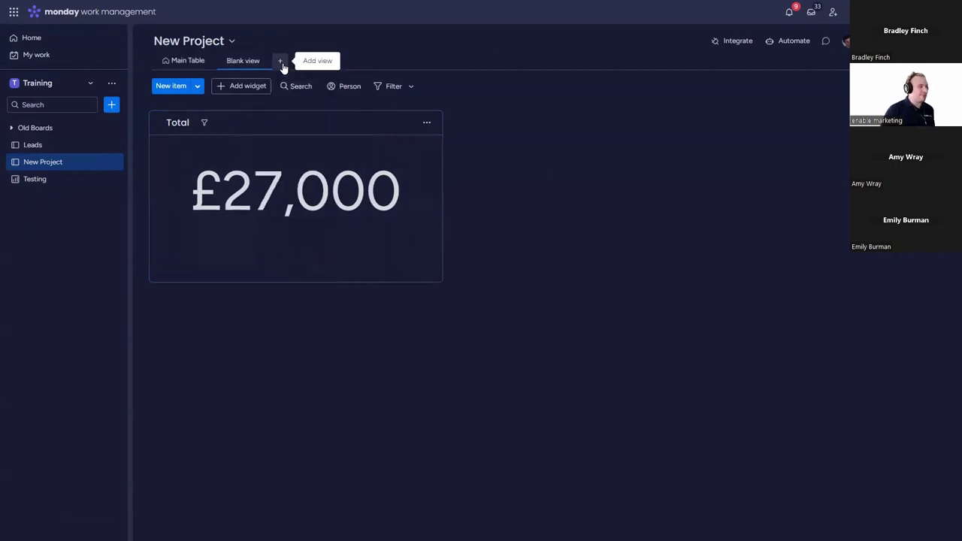
left_click(282, 65)
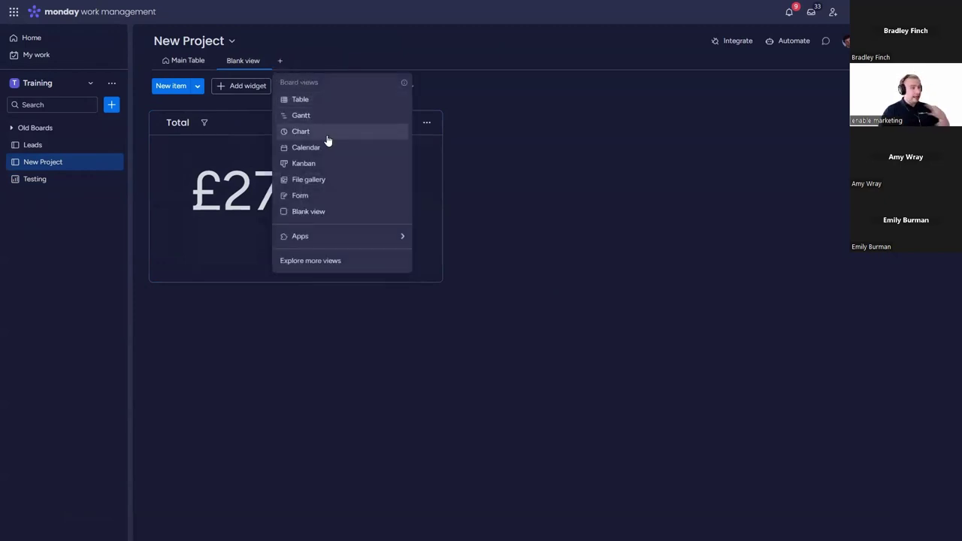
mouse_move(338, 237)
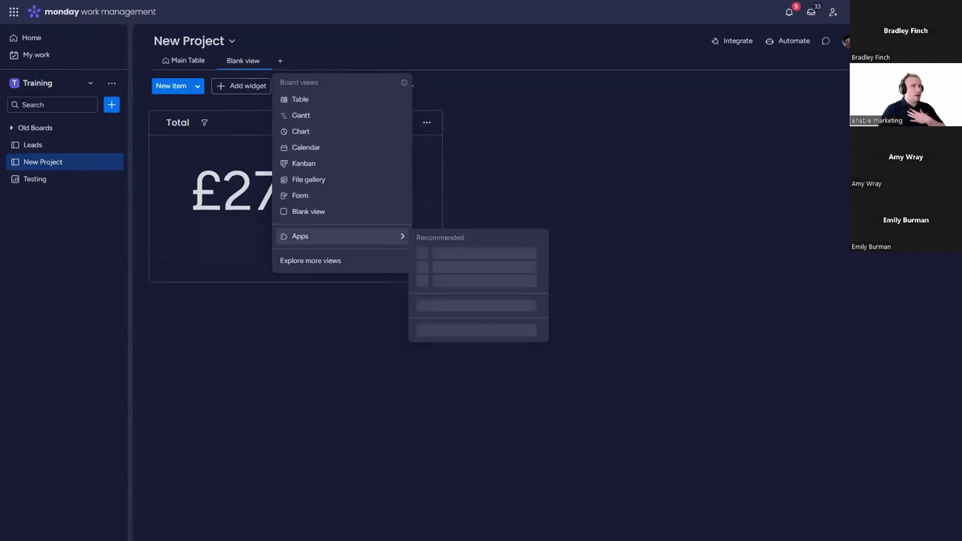
left_click(598, 248)
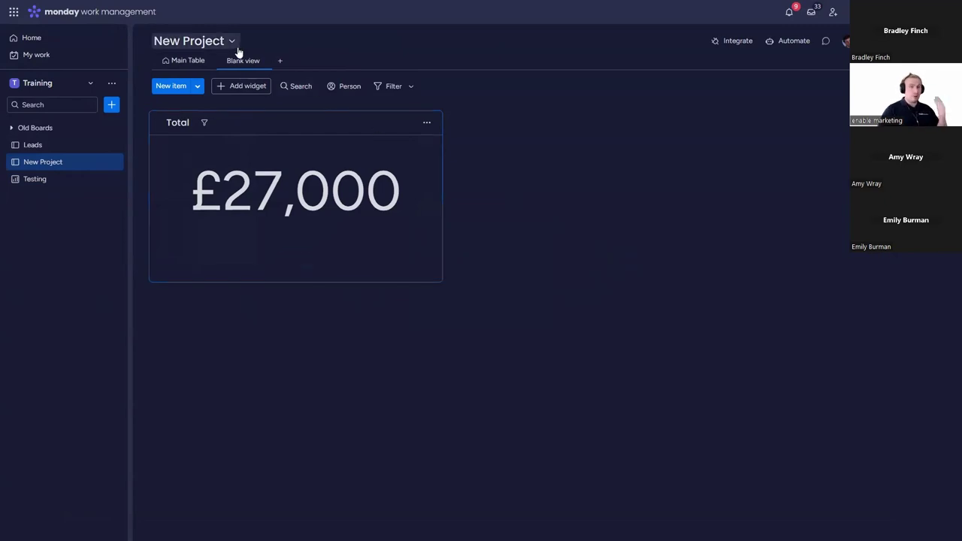
left_click(281, 61)
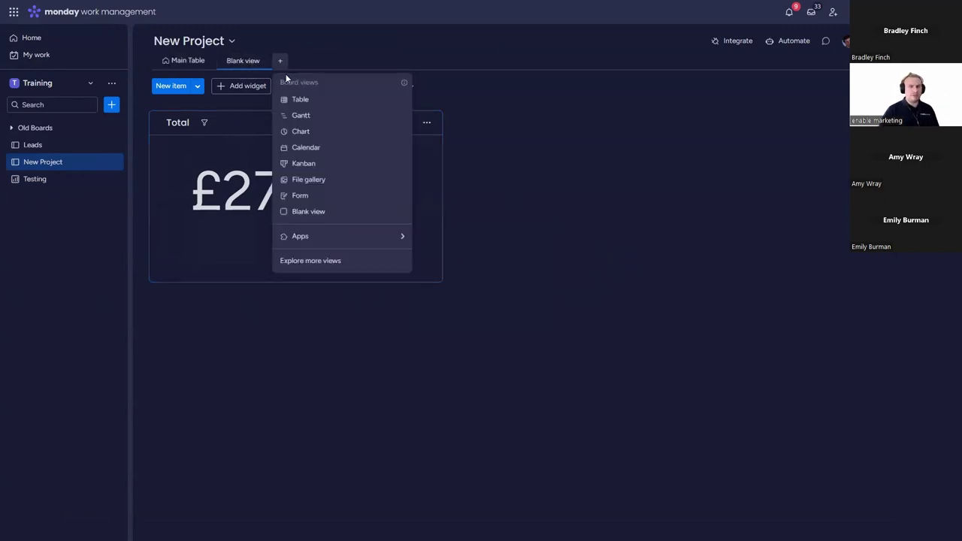
left_click(320, 129)
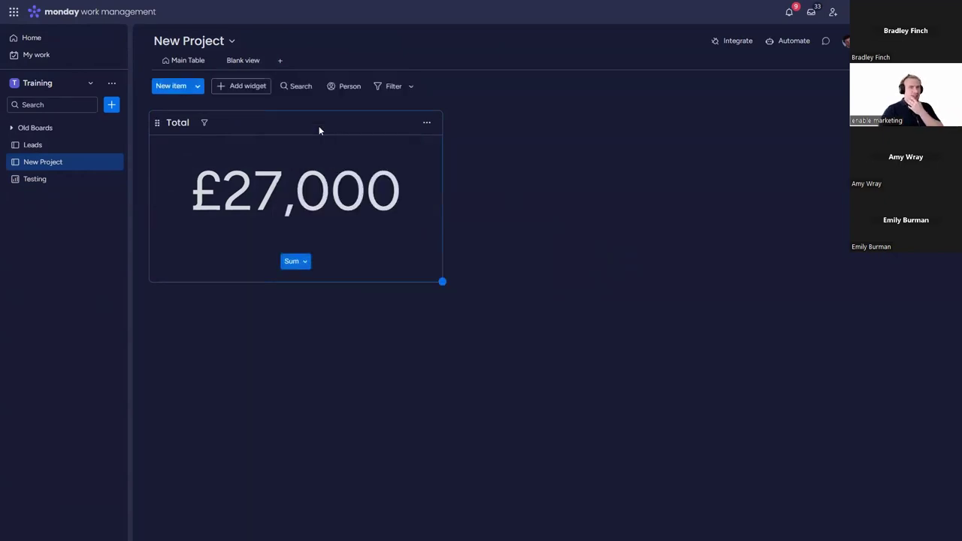
Step: Change the chart widget from a bar chart to a donut chart
left_click(528, 122)
left_click(578, 162)
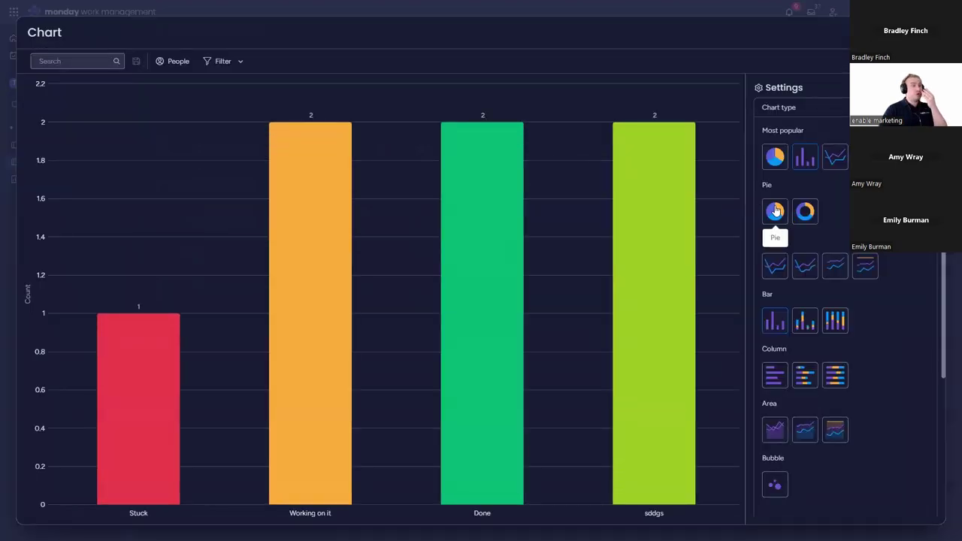
left_click(803, 211)
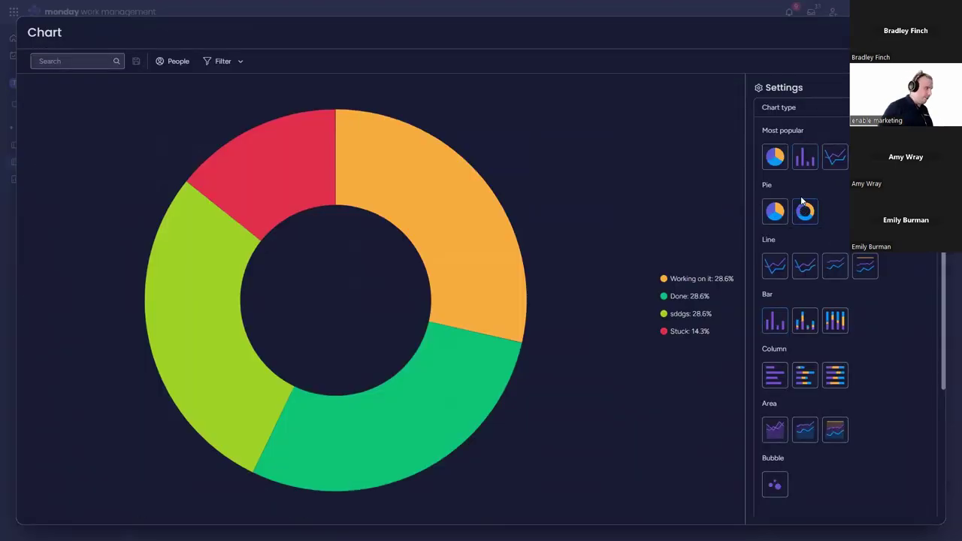
key("Escape")
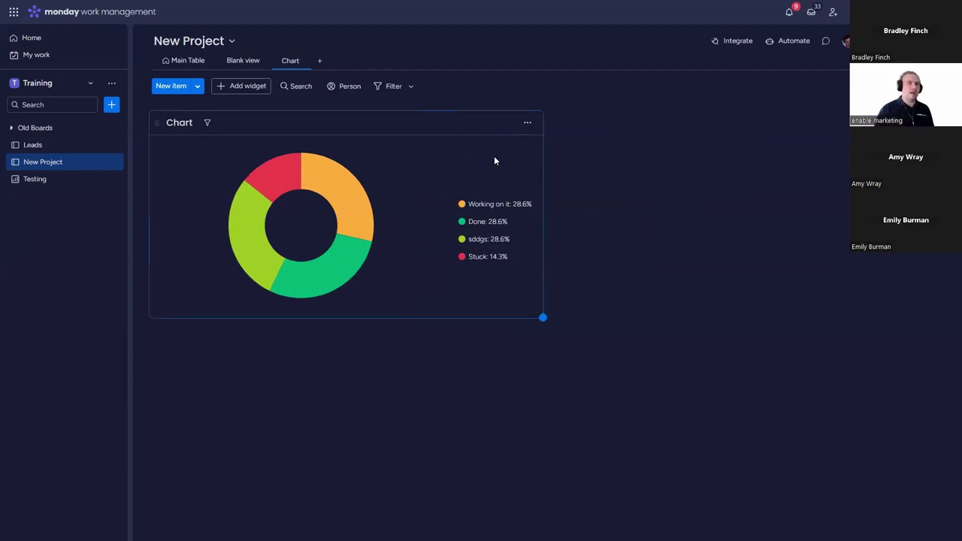
Step: Rename the Chart view to 'CLICK HERE!'
left_click(177, 62)
left_click(292, 60)
left_click(303, 61)
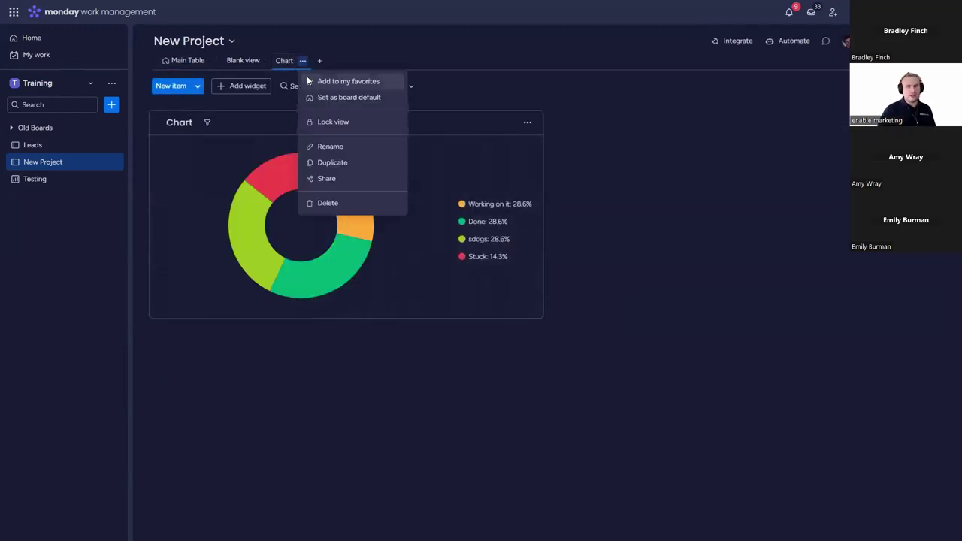
left_click(340, 147)
key("BackSpace")
key("BackSpace")
key("BackSpace")
key("BackSpace")
key("BackSpace")
type("LC")
key("BackSpace")
type("C")
key("BackSpace")
key("BackSpace")
type("CLICK HERE!")
key("Return")
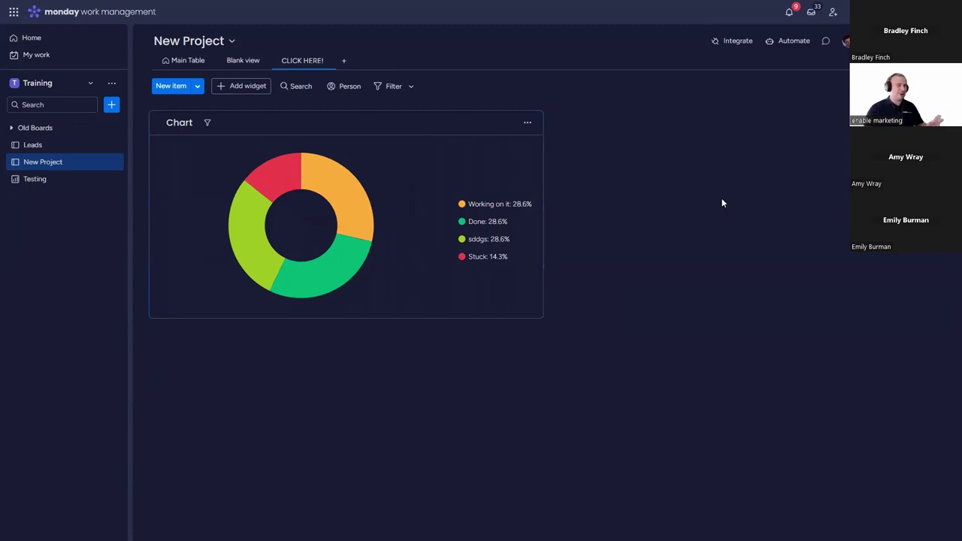
Step: Set CLICK HERE! as New Project's board default, check Leads and Testing, then reopen Main Table
left_click(178, 63)
left_click(328, 61)
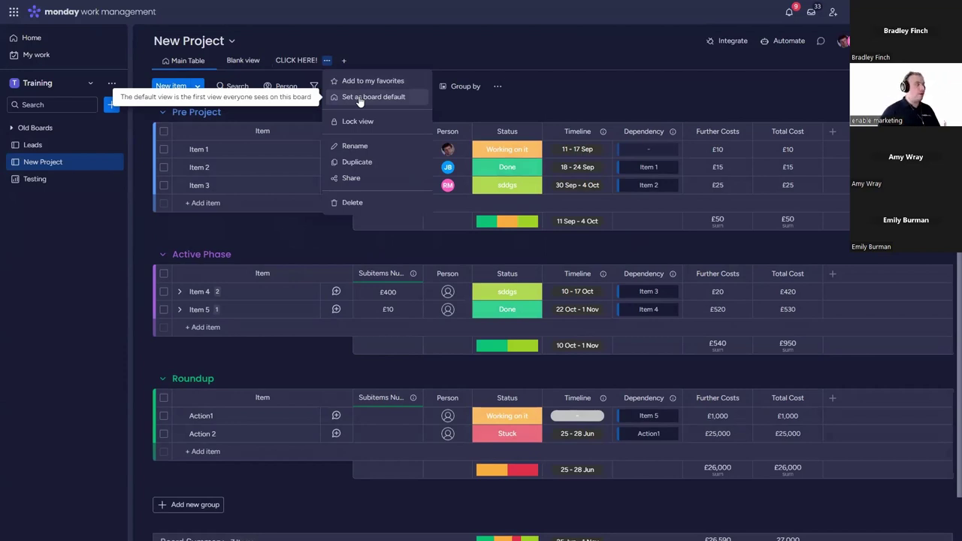
left_click(359, 98)
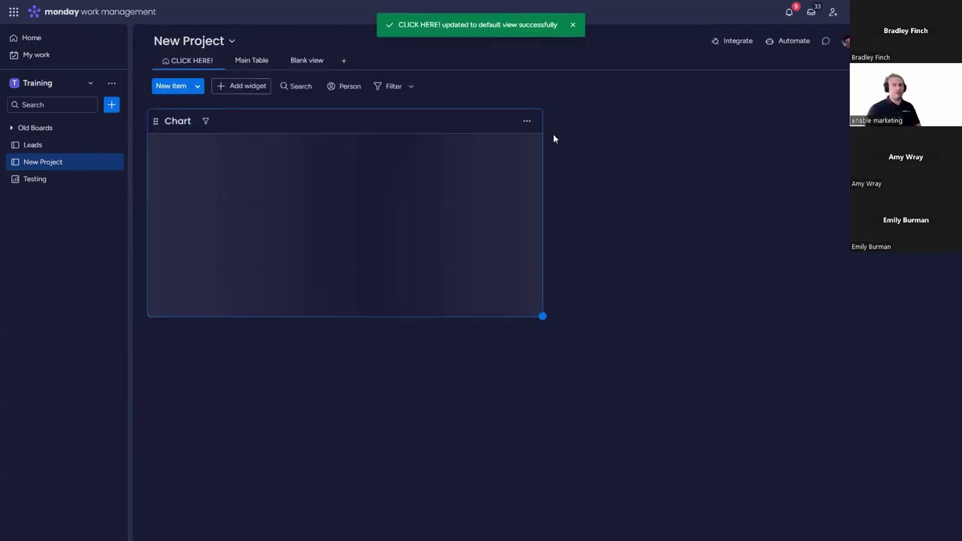
left_click(69, 147)
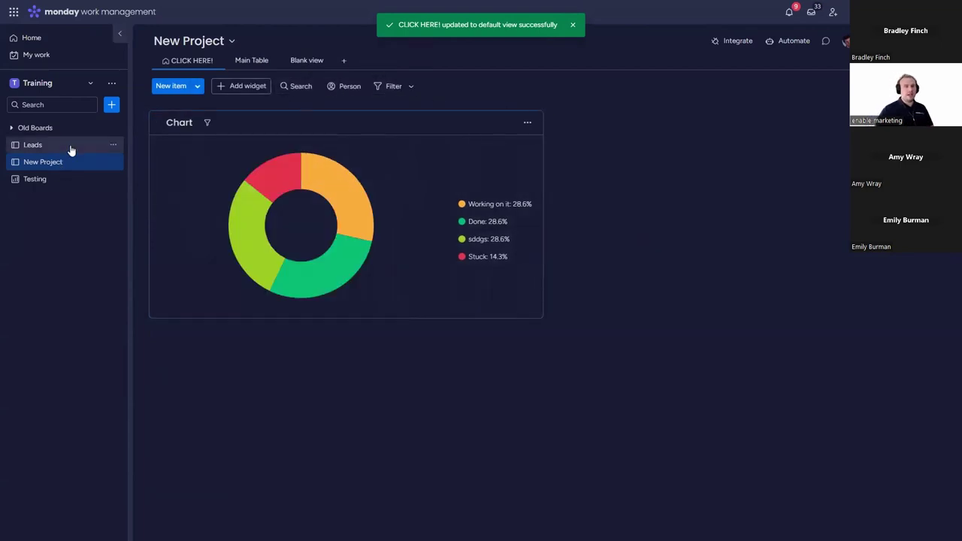
left_click(34, 179)
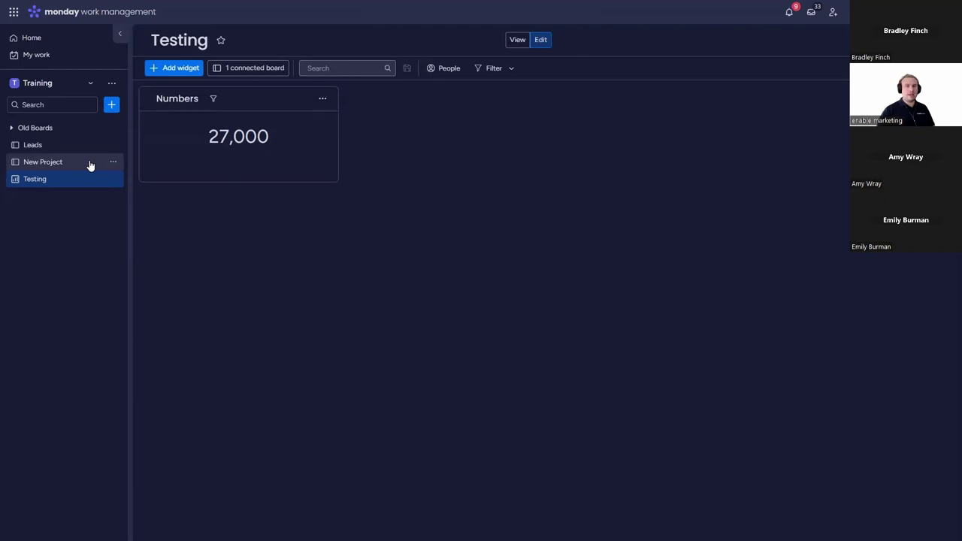
left_click(96, 162)
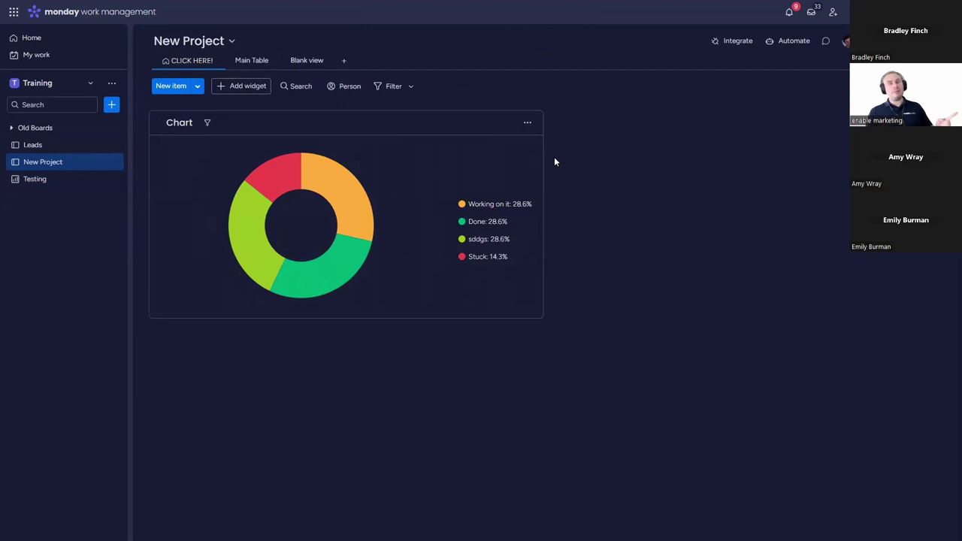
left_click(252, 60)
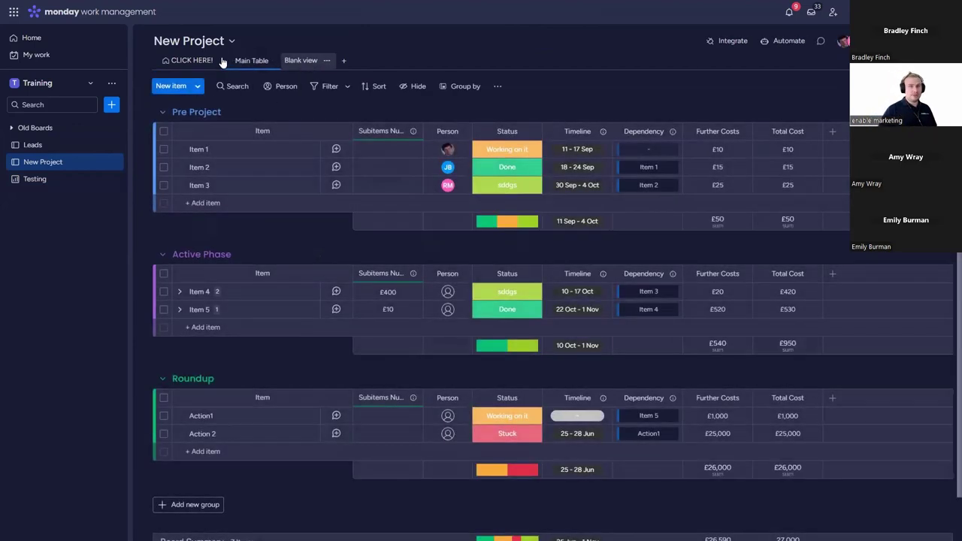
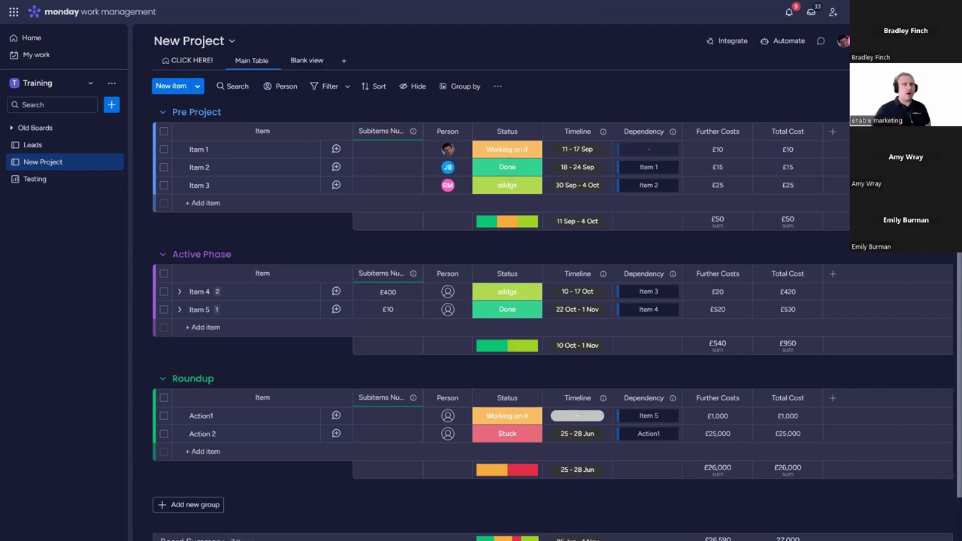
Step: Look at the Sales CRM Deals board, then switch back to work management
left_click(13, 11)
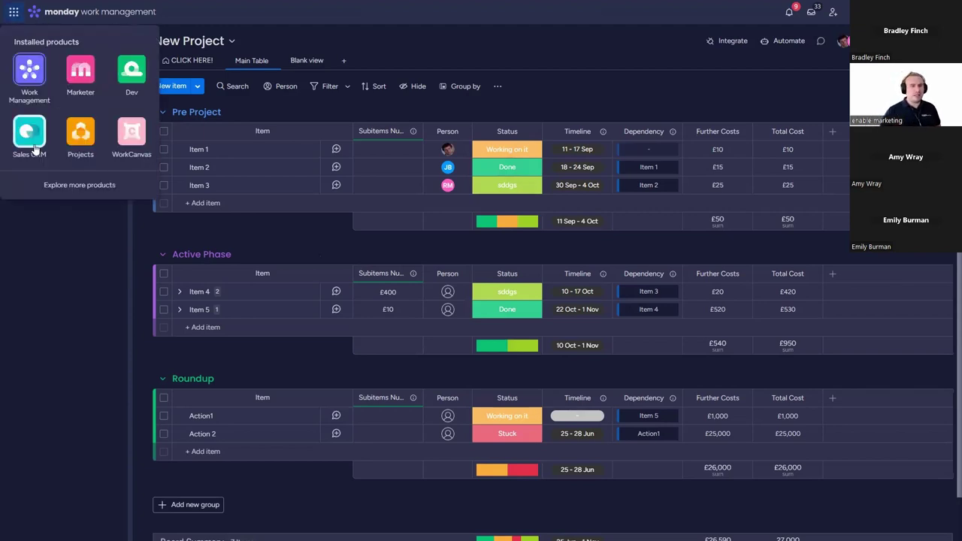
left_click(30, 135)
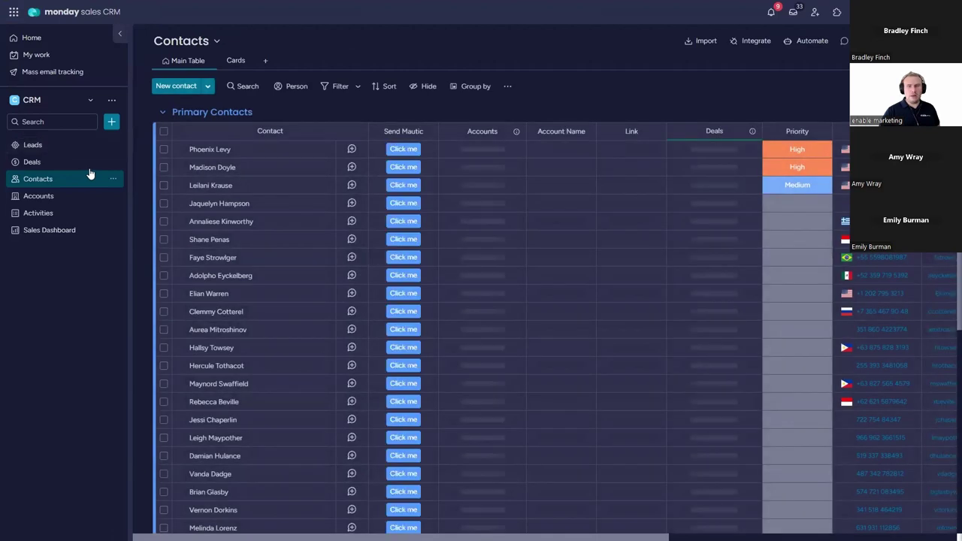
left_click(77, 167)
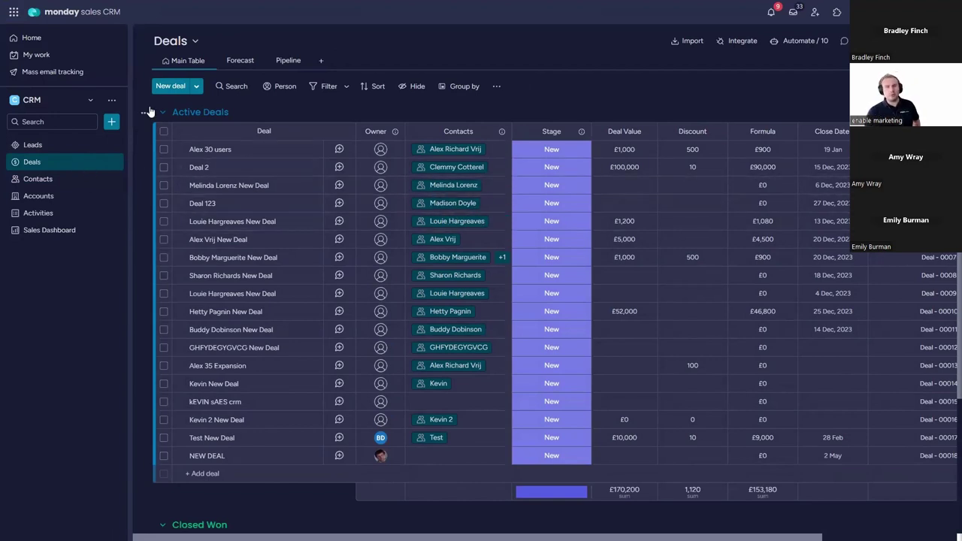
left_click(14, 11)
left_click(37, 69)
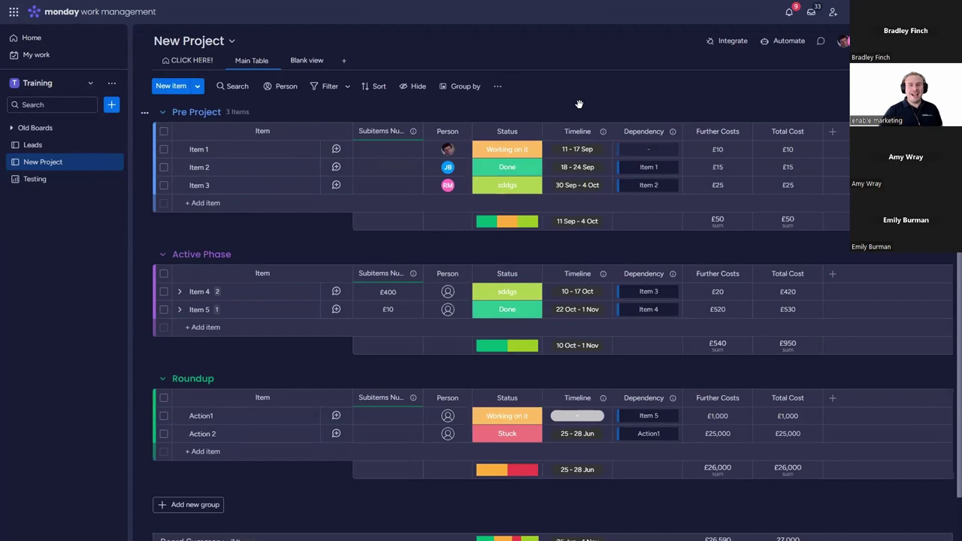
Step: Delete the CLICK HERE! view and add a status chart widget to the Blank view
left_click(215, 60)
left_click(241, 202)
left_click(246, 59)
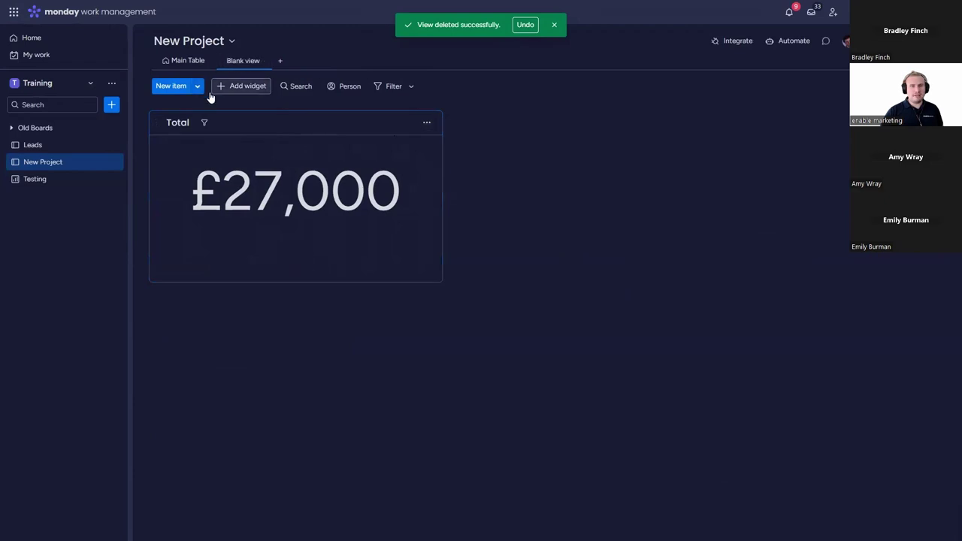
left_click(235, 87)
left_click(328, 128)
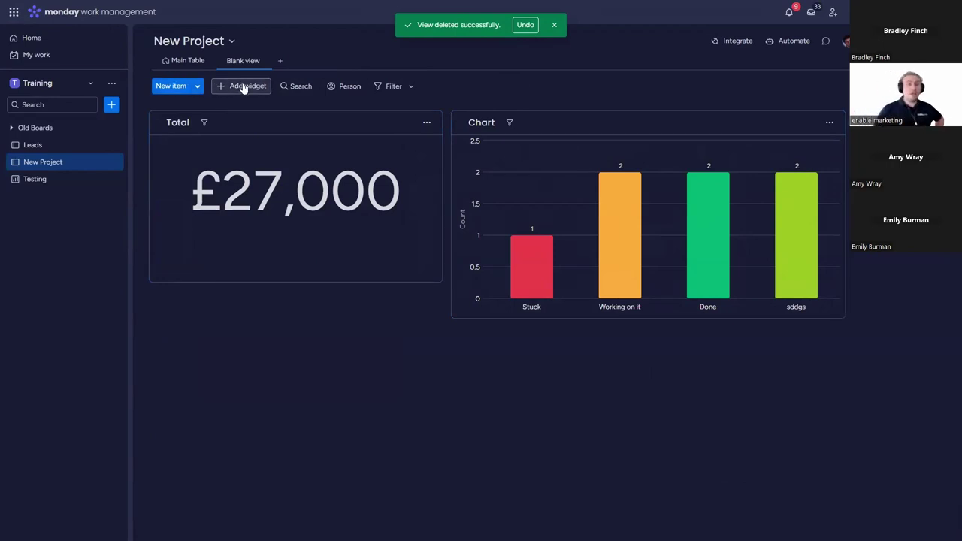
Step: Add and enlarge a Board Updates widget found by searching 'board', then return to Main Table
left_click(243, 88)
left_click(316, 386)
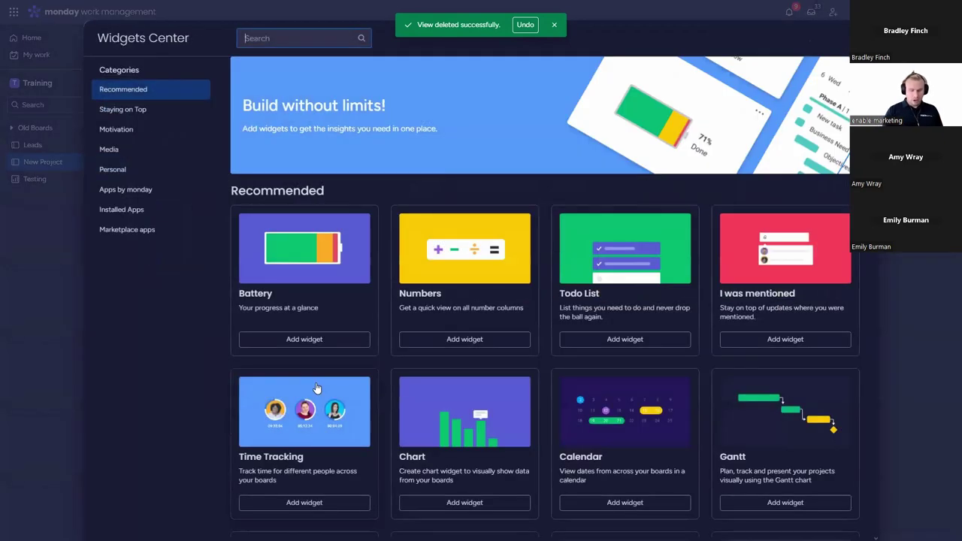
type("board")
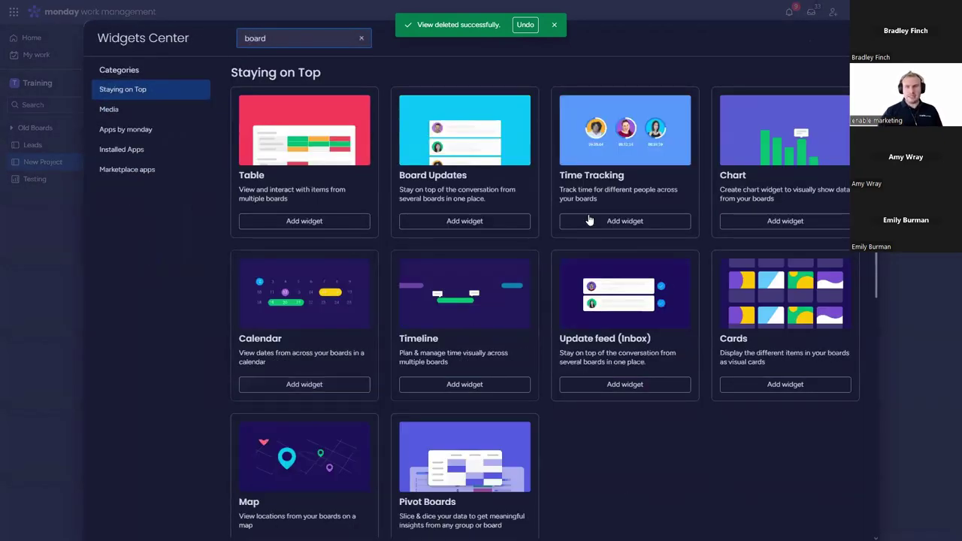
left_click(486, 186)
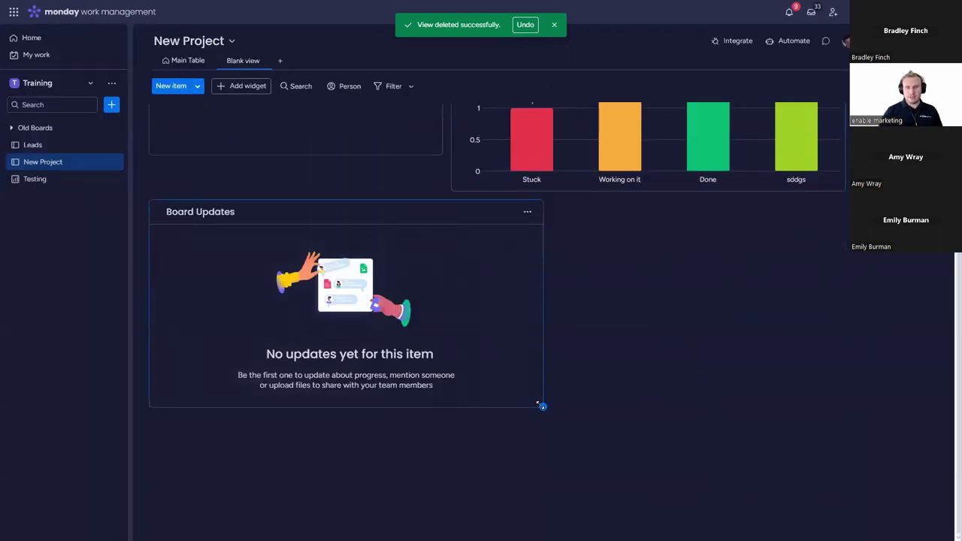
left_click_drag(538, 405, 811, 515)
left_click(795, 212)
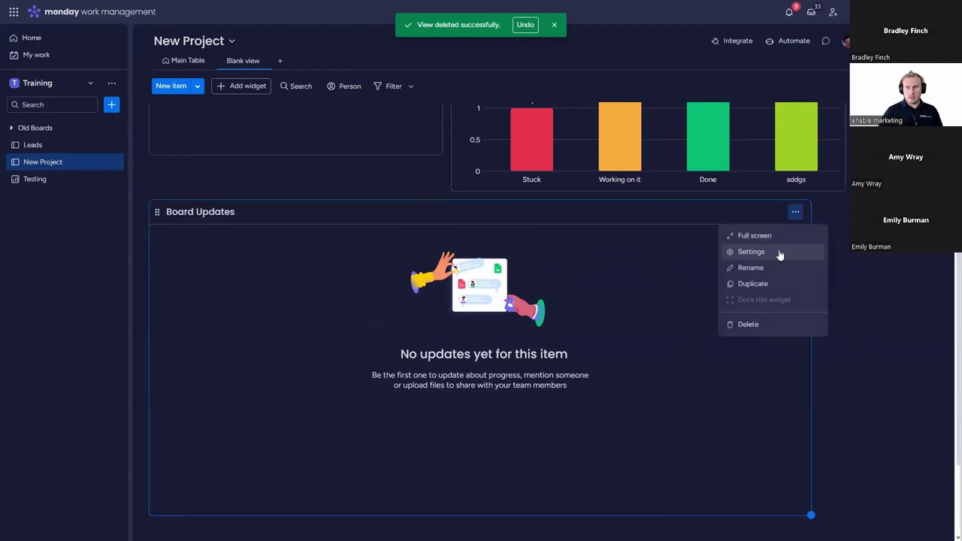
left_click(184, 61)
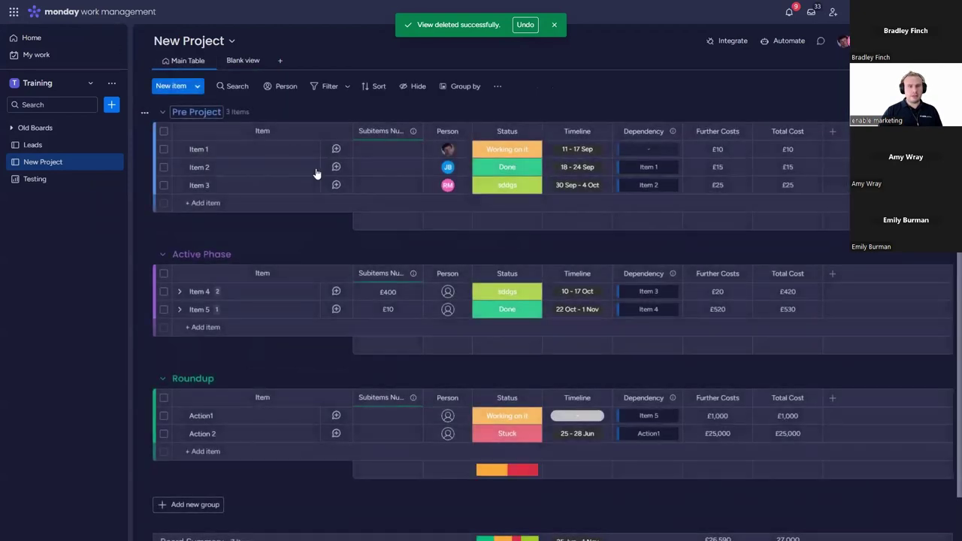
Step: Post a 'sandwich' GIF as an update on Item 1
left_click(336, 149)
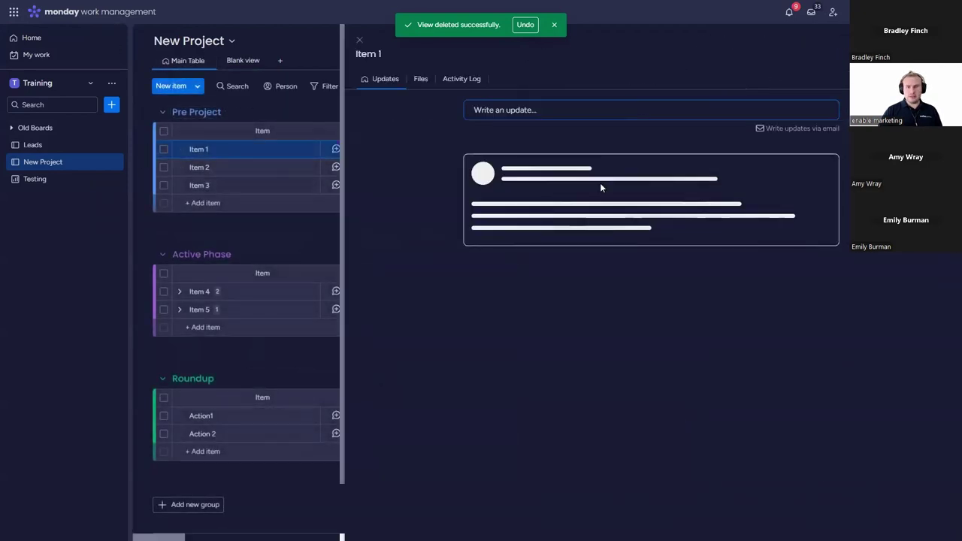
left_click(599, 105)
left_click(519, 182)
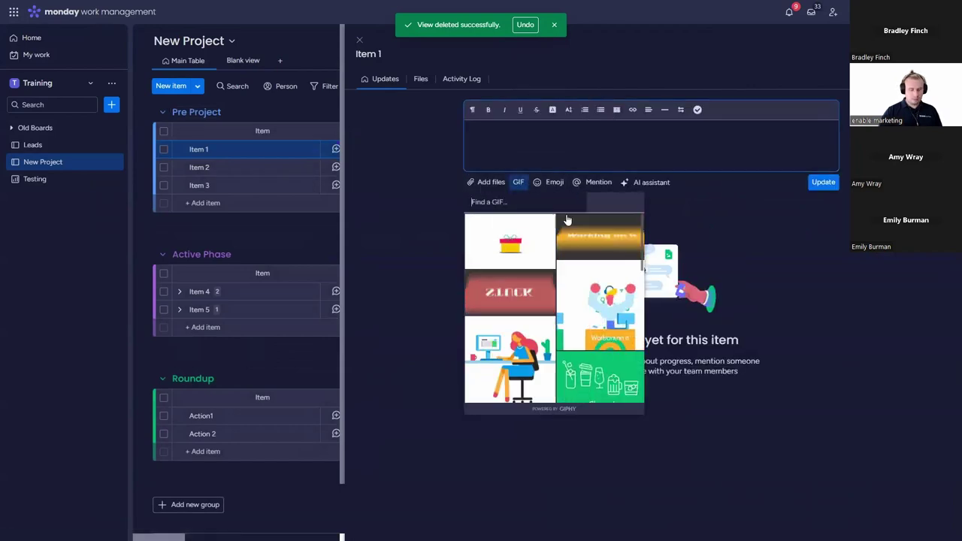
type("sandwich")
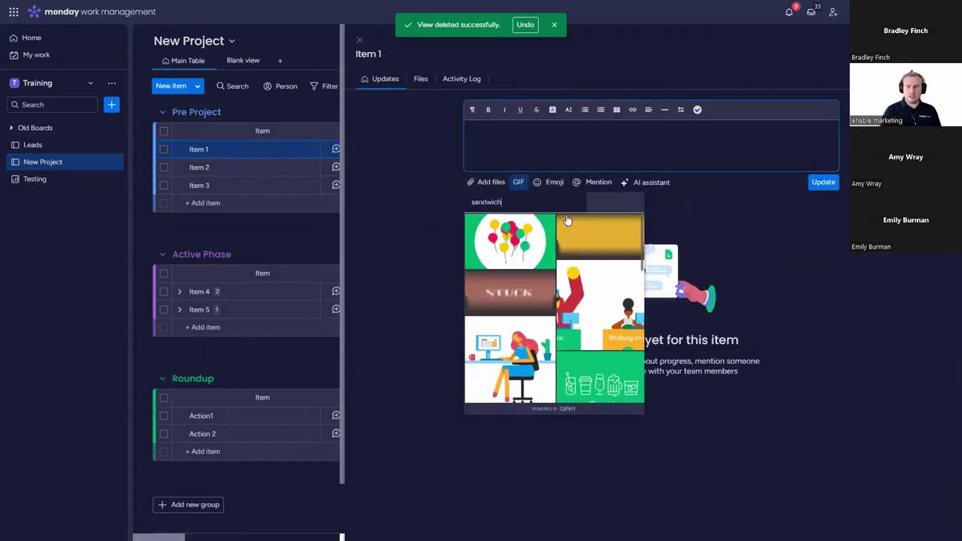
left_click(509, 239)
left_click(835, 271)
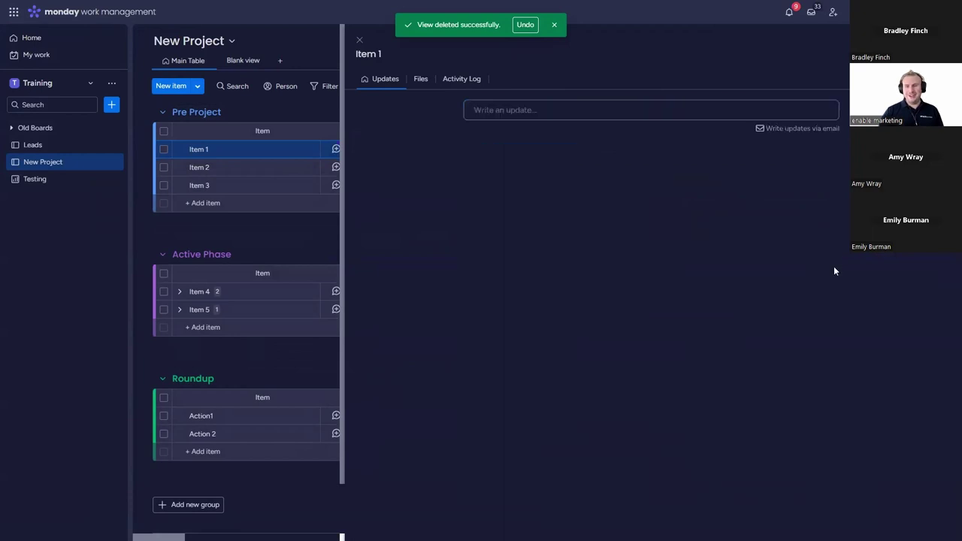
left_click(361, 41)
Step: Open the Blank view to see the £27,000 figure, status chart and Board Updates widgets
left_click(241, 64)
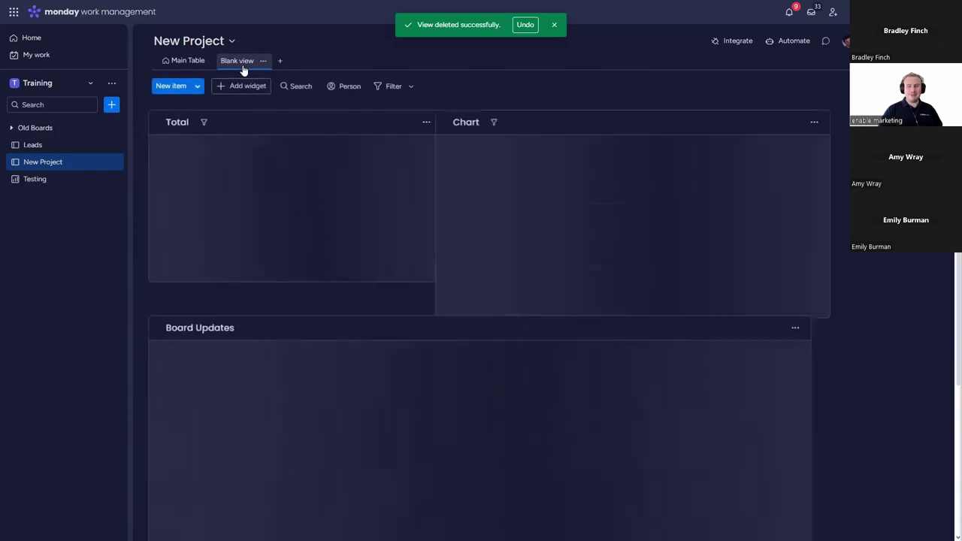
scroll(880, 388, "down", 3)
scroll(877, 382, "up", 1)
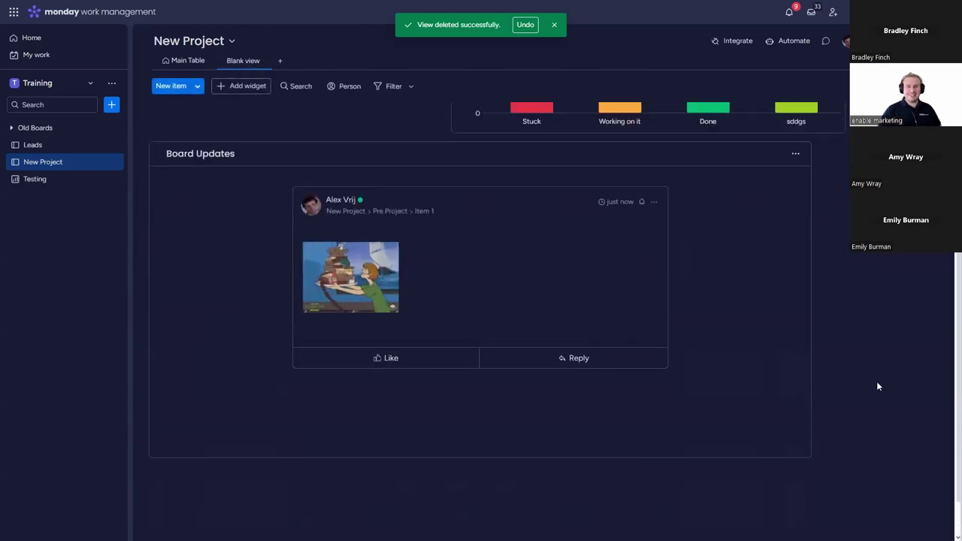
scroll(843, 389, "up", 1)
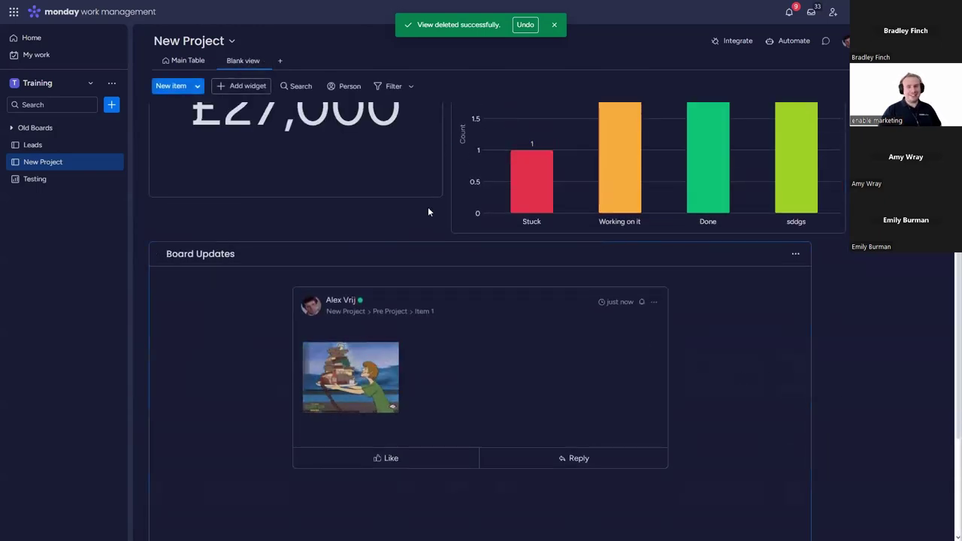
scroll(438, 193, "up", 1)
Step: Leave the Blank view dashboard for the New Project Main Table, where Roundup totals £26,000
left_click_drag(441, 278, 444, 284)
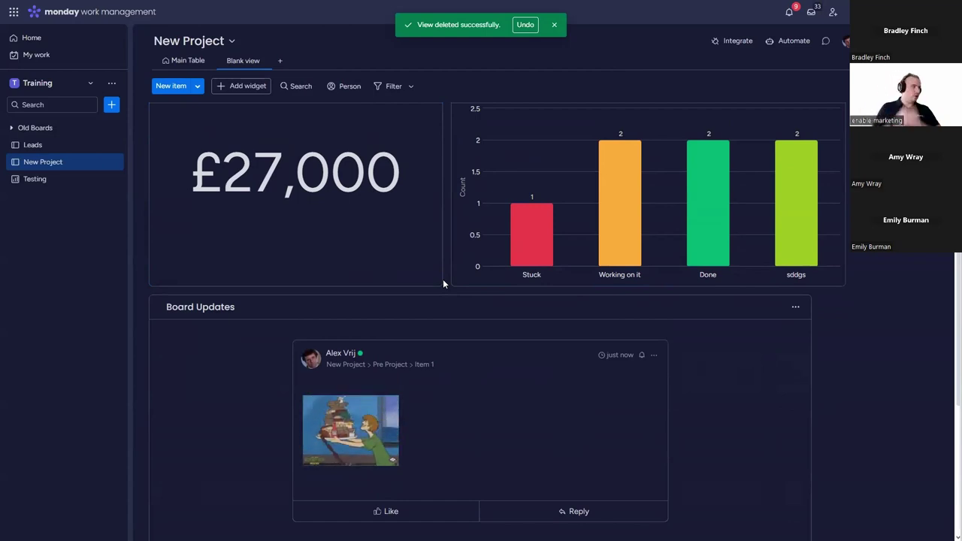
left_click(183, 62)
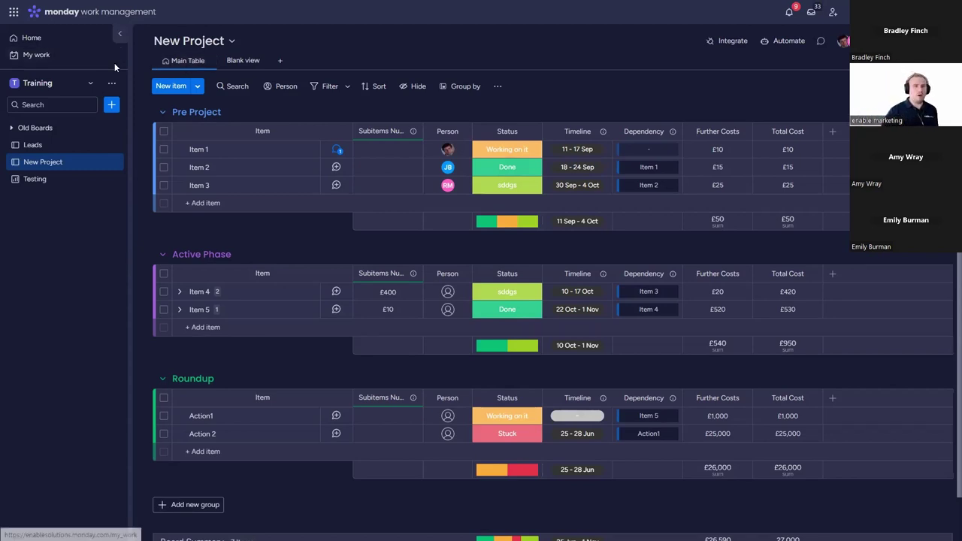
Step: Duplicate New Project into an empty New Project 2, then delete that copy
left_click(114, 161)
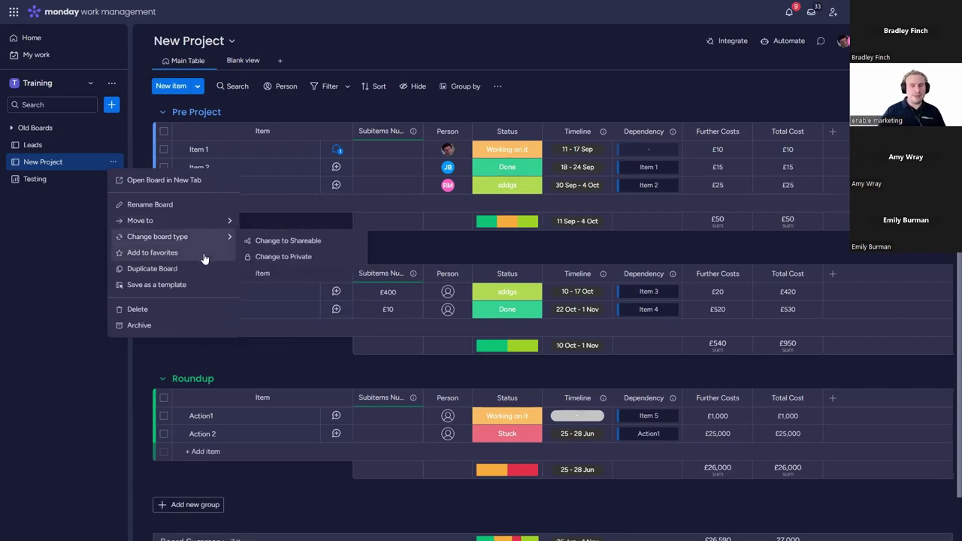
left_click(202, 266)
type("New Project")
key("Return")
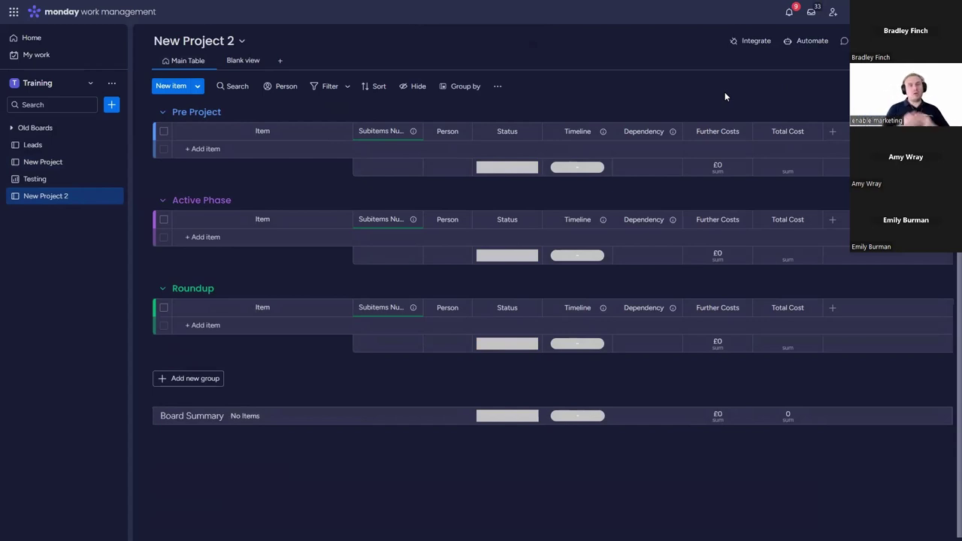
left_click(116, 195)
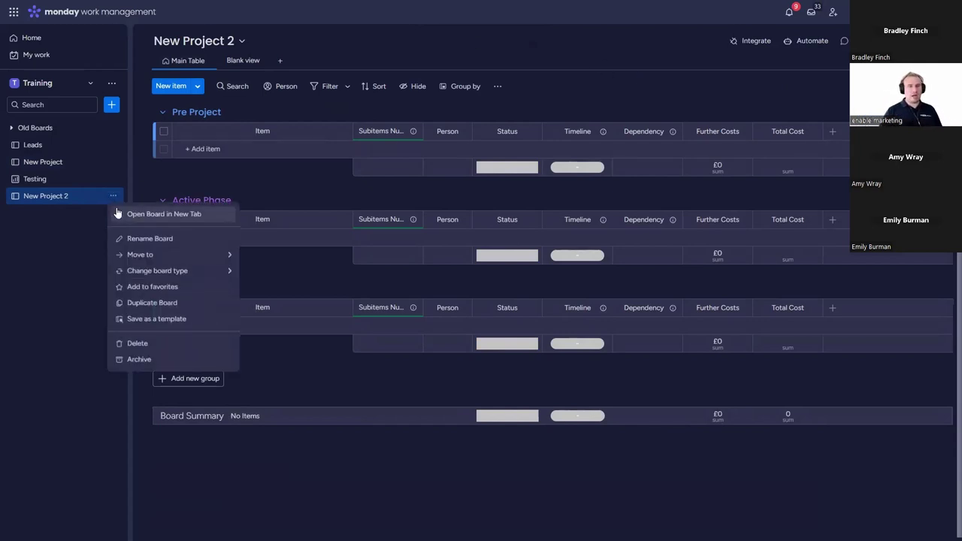
left_click(167, 348)
Step: Duplicate New Project again with board structure and items as New Project 2, and open it
left_click(113, 162)
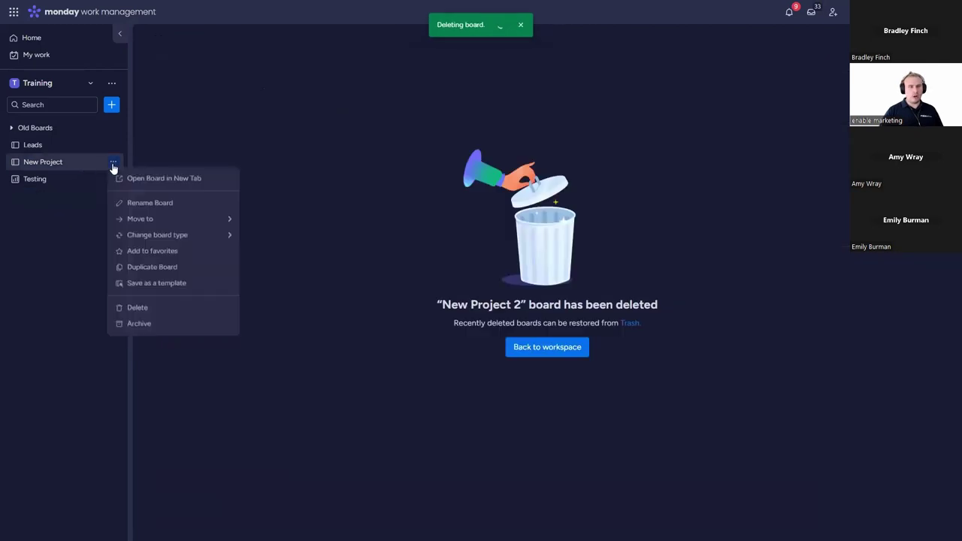
mouse_move(218, 246)
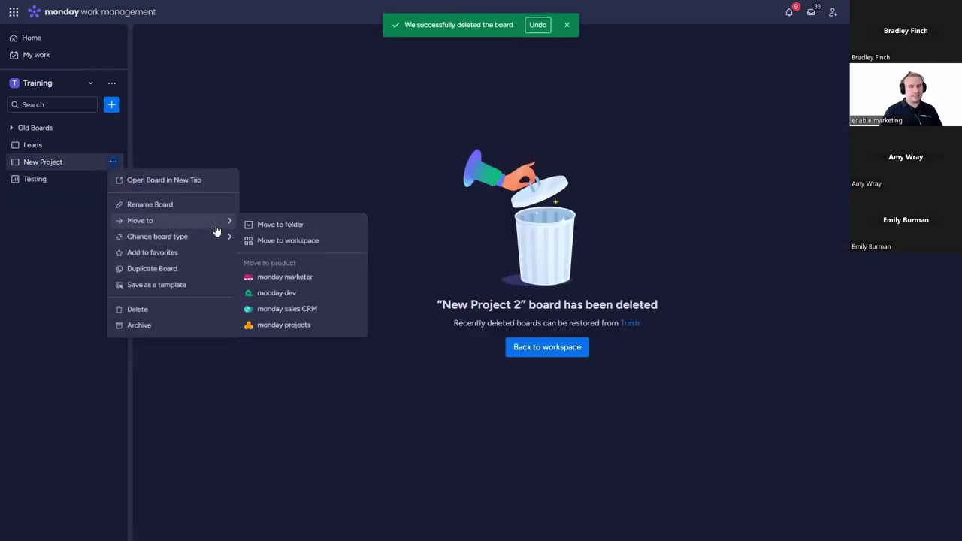
left_click(188, 268)
left_click(495, 292)
left_click(464, 329)
key("ctrl+a")
type("N")
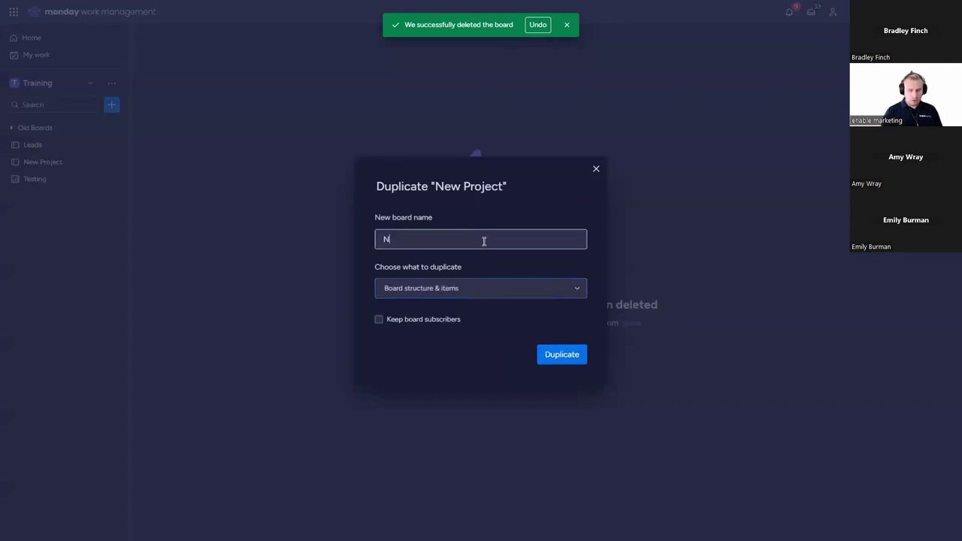
type("ew Project")
key("Return")
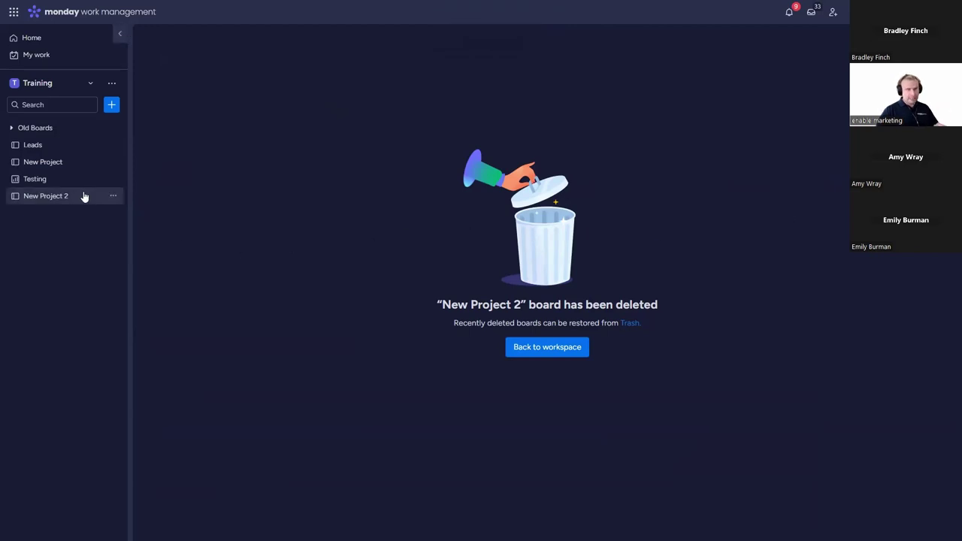
left_click(84, 196)
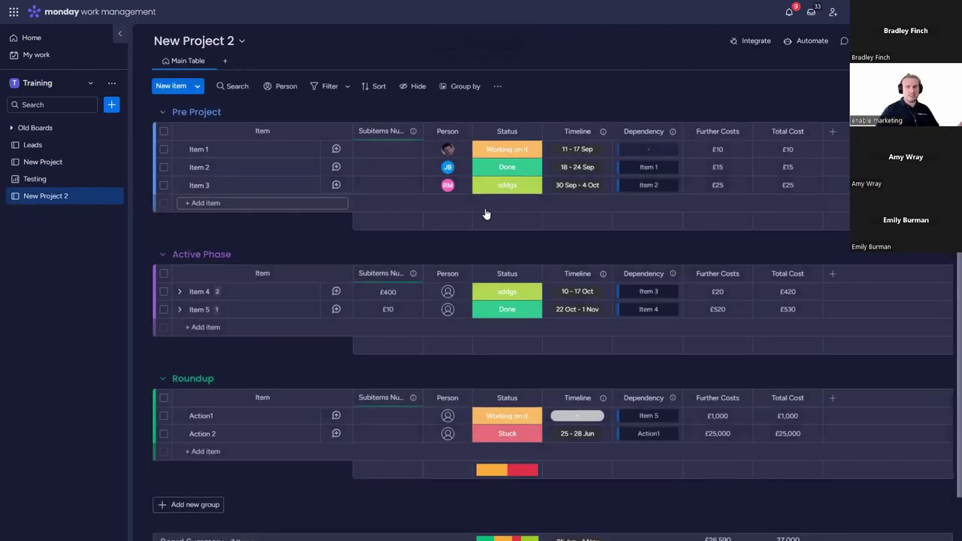
Step: Set statuses: Item 1 to sddgs, Item 4 to Stuck, Item 5 to Working on it
left_click(508, 185)
left_click(519, 180)
left_click(517, 153)
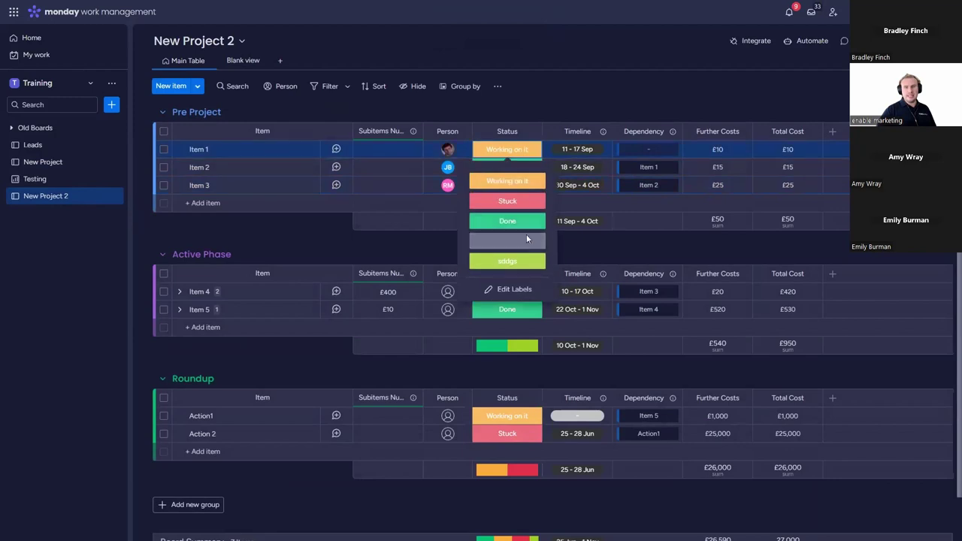
left_click(507, 261)
left_click(508, 292)
left_click(521, 352)
left_click(508, 309)
left_click(508, 341)
Step: Set Item 1's timeline to 21–23 May
left_click(579, 153)
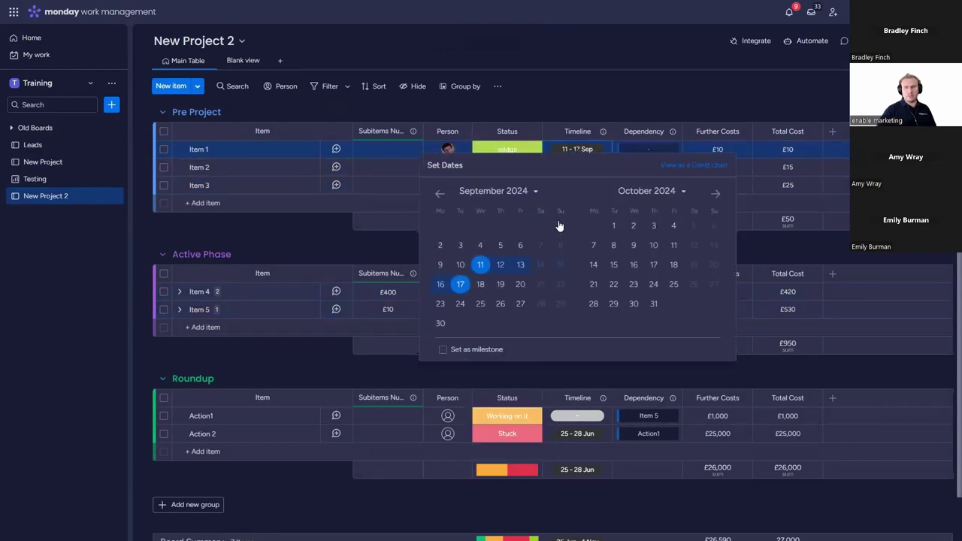
left_click(439, 194)
left_click(439, 195)
left_click(439, 195)
left_click(439, 195)
left_click(521, 245)
left_click(440, 245)
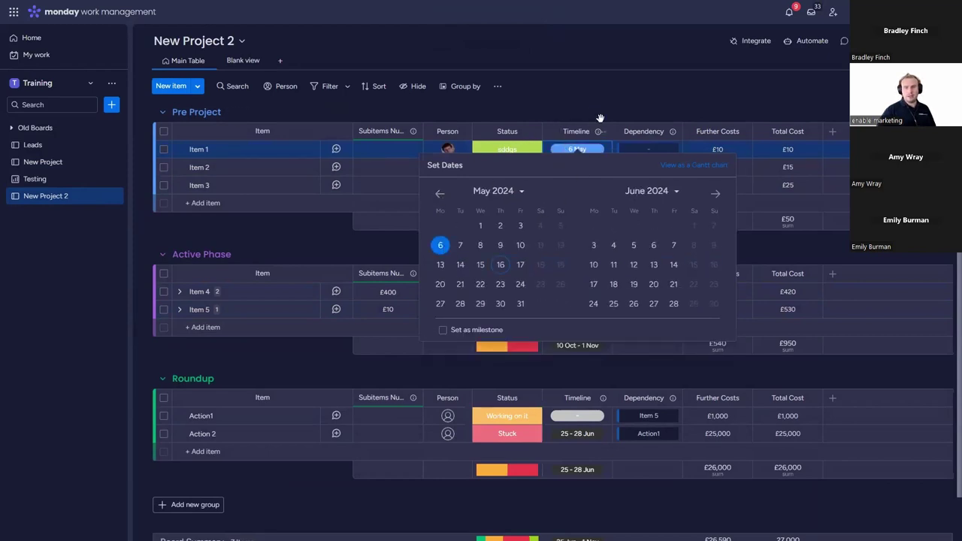
left_click(599, 119)
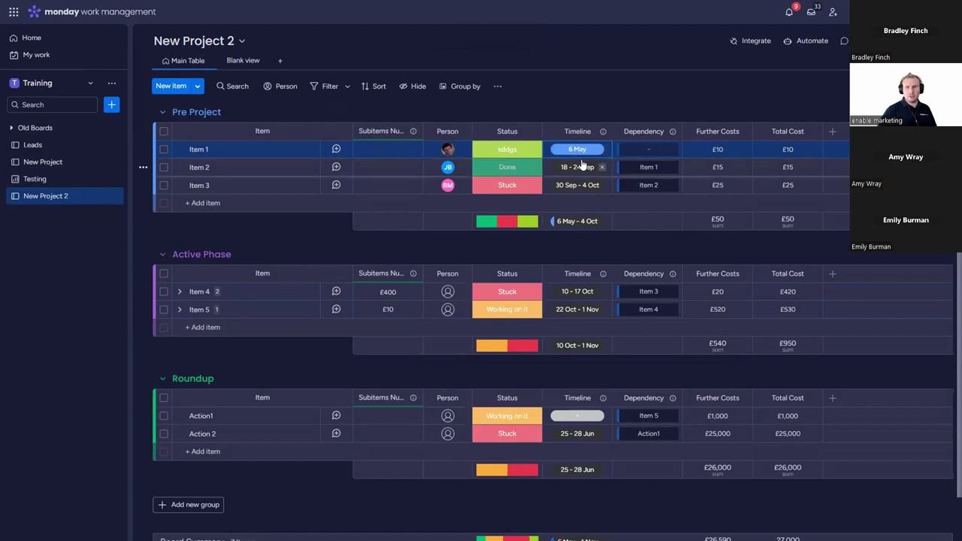
left_click(584, 151)
left_click(460, 284)
left_click(500, 284)
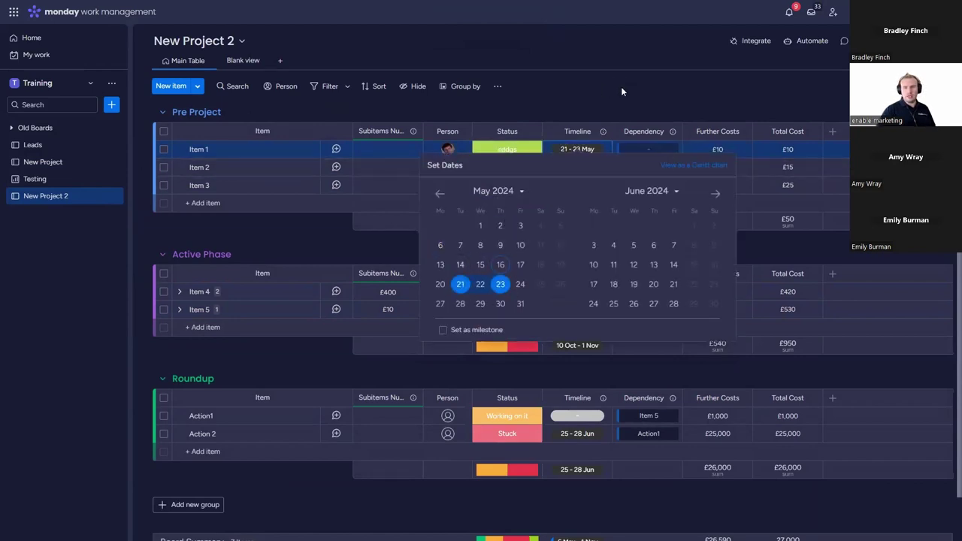
left_click(623, 90)
Step: Switch the Dependency column's settings to Strict mode and save
left_click(603, 132)
mouse_move(632, 151)
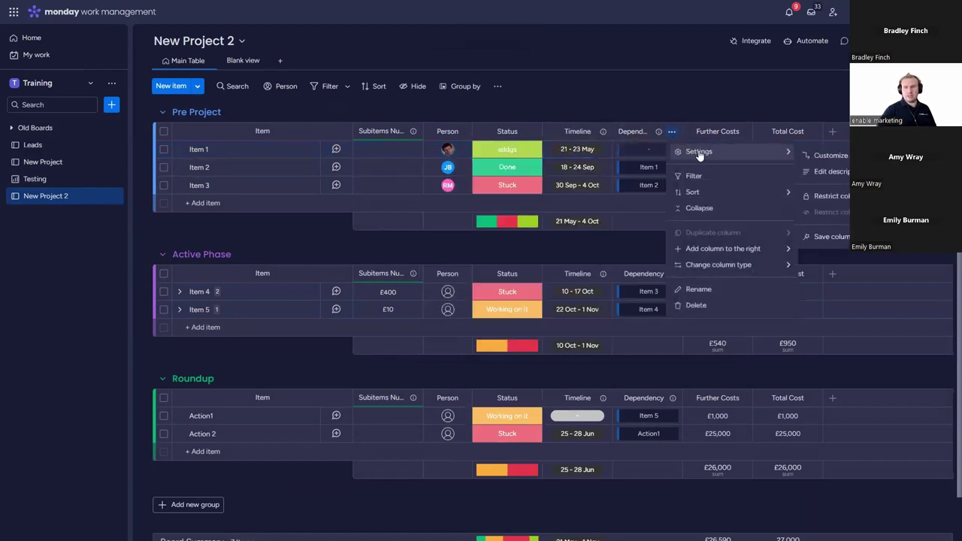
left_click(819, 158)
left_click(543, 179)
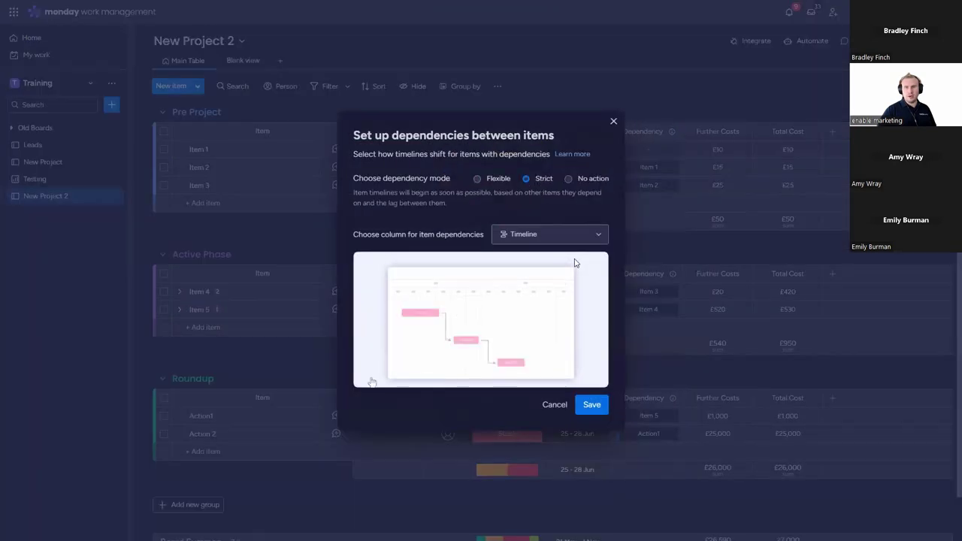
left_click(592, 405)
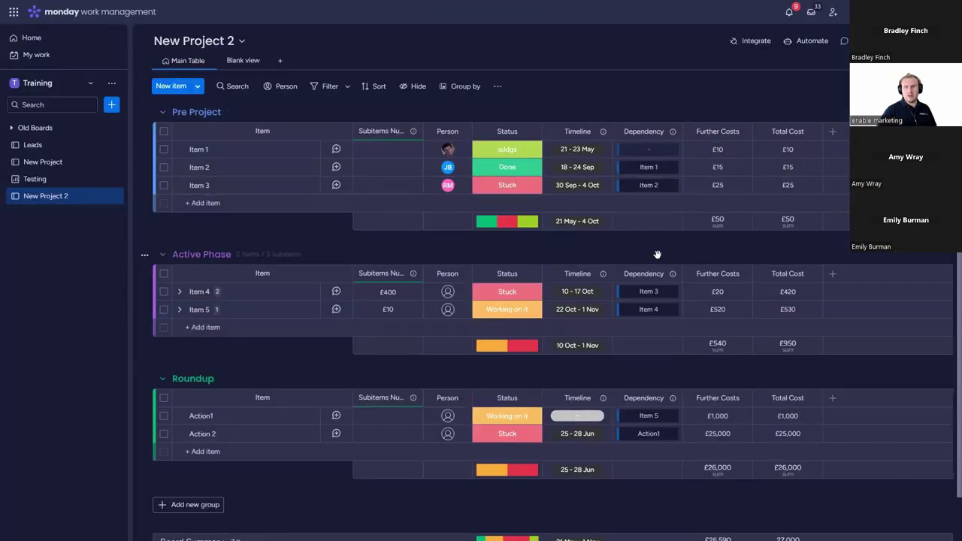
Step: Move Item 1's timeline start to 20 March, then open the Testing dashboard
left_click(573, 150)
left_click(441, 194)
left_click(441, 195)
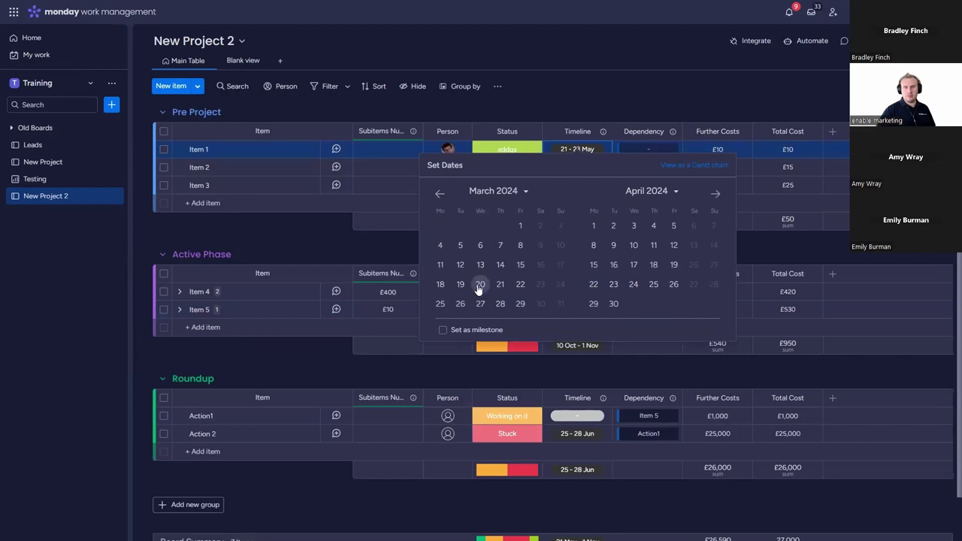
left_click(480, 284)
left_click(587, 102)
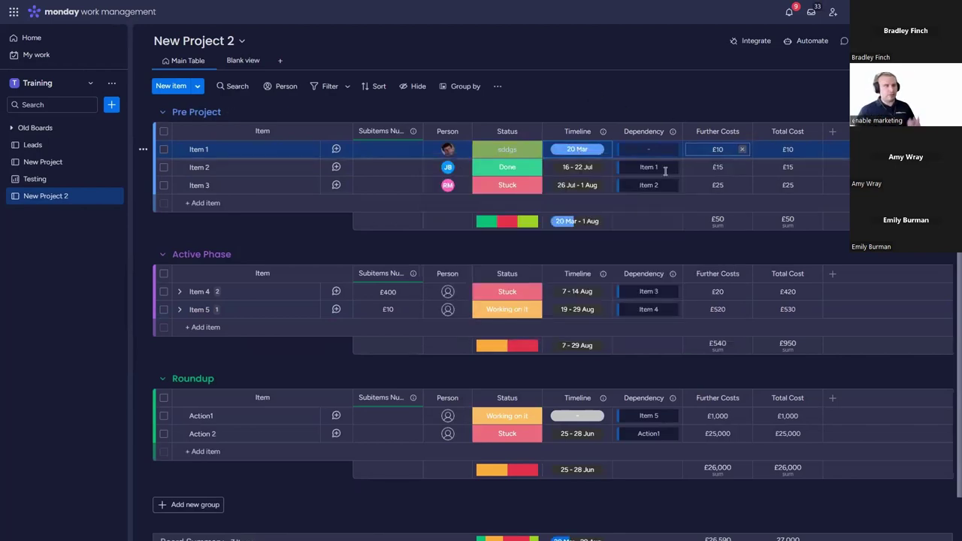
left_click(96, 176)
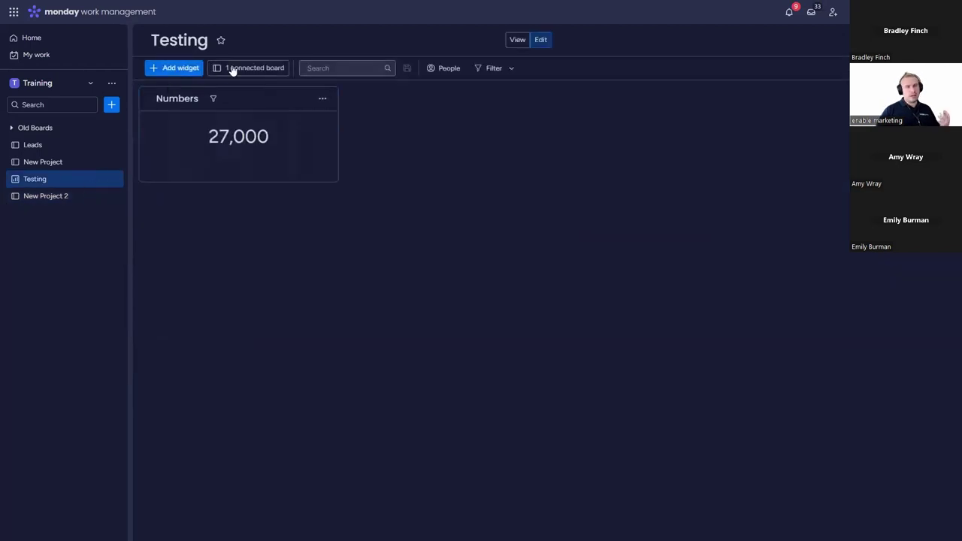
Step: Connect New Project 2 to the Testing dashboard and add a Battery widget
left_click(241, 68)
left_click(380, 290)
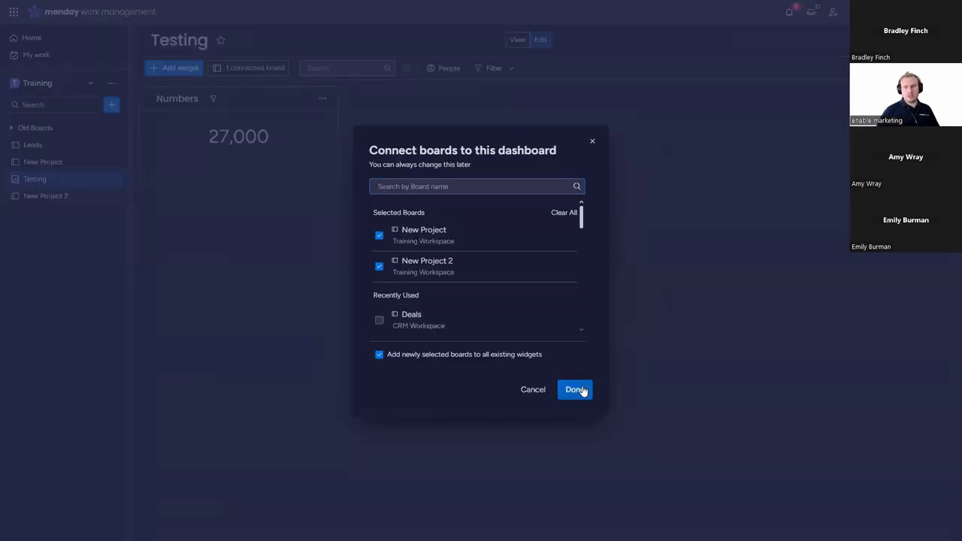
left_click(575, 389)
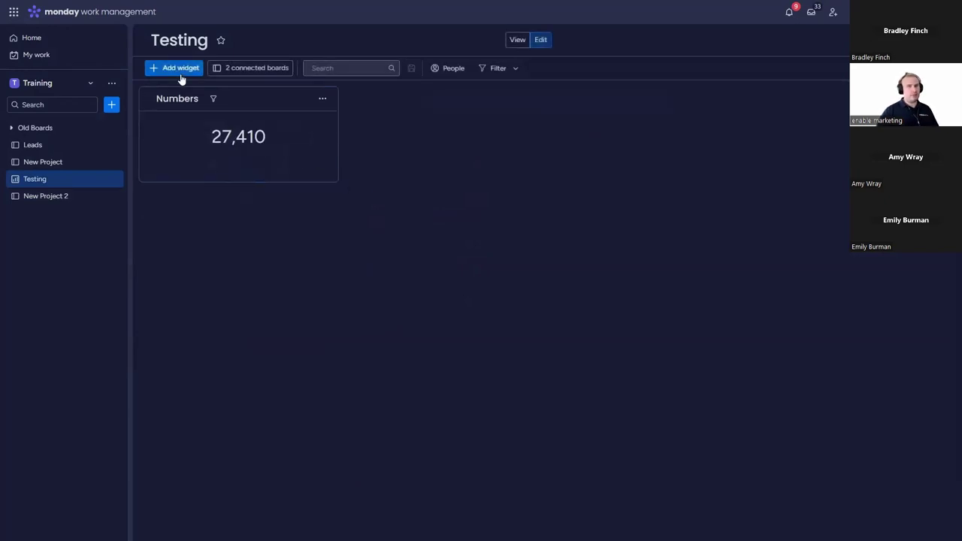
left_click(179, 72)
left_click(222, 189)
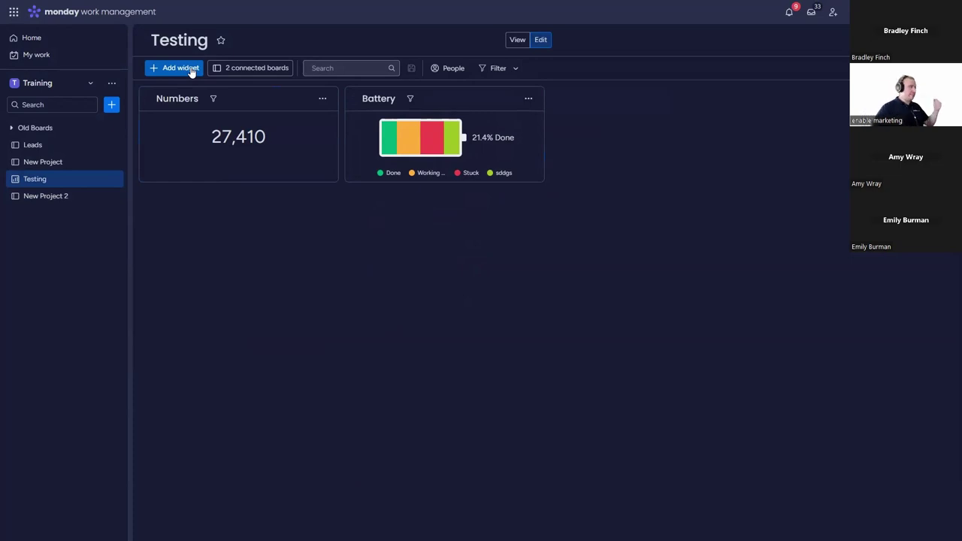
Step: Add an Overview widget found by searching 'work', moved to the lower left and enlarged
left_click(192, 71)
left_click(295, 358)
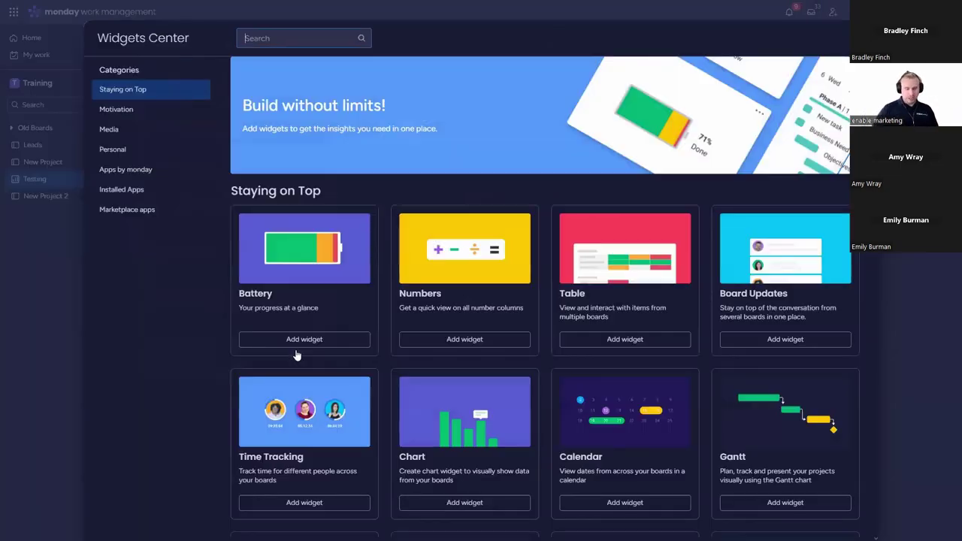
type("test")
key("BackSpace")
key("BackSpace")
key("BackSpace")
key("BackSpace")
type("work")
key("Escape")
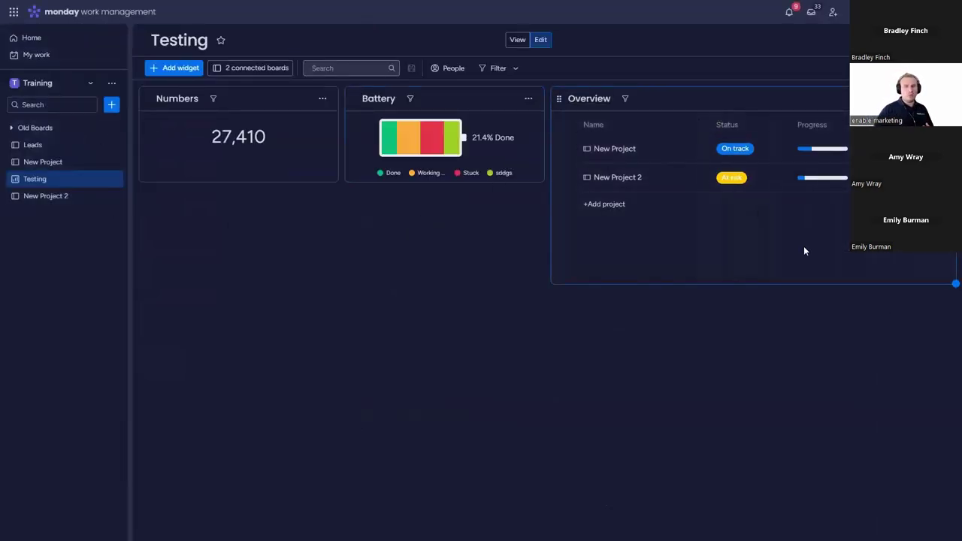
left_click_drag(559, 98, 143, 247)
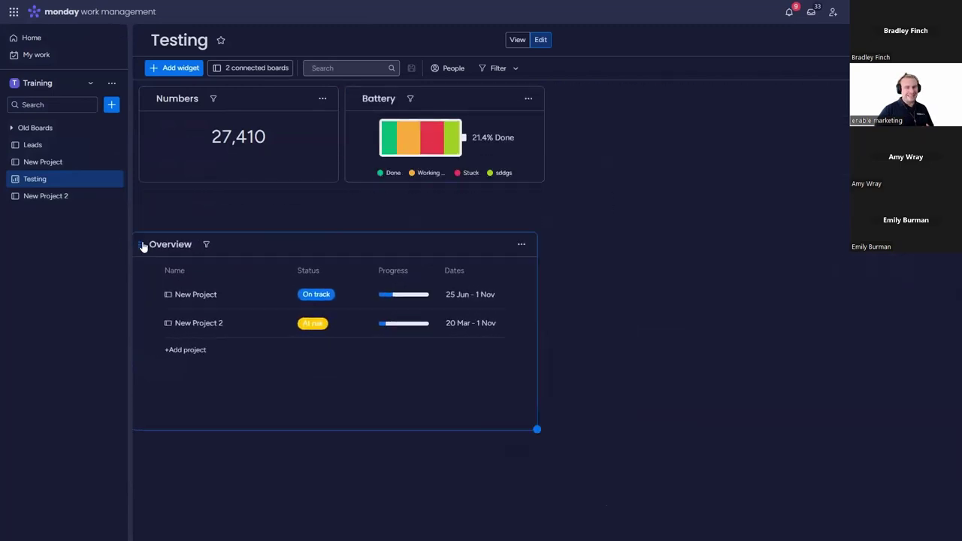
left_click_drag(538, 387, 607, 513)
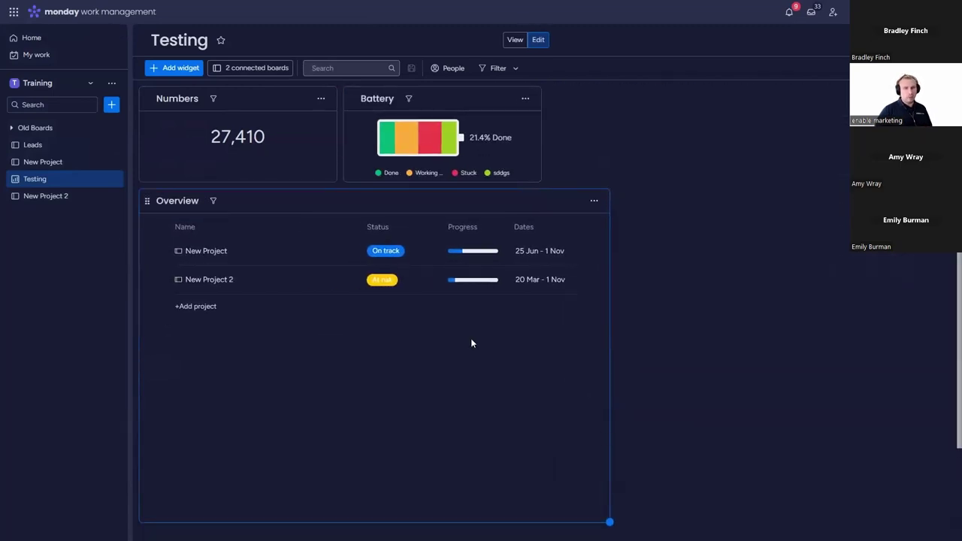
Step: Check New Project via the overview, widen the Overview widget across the dashboard, then open Leads
left_click(384, 253)
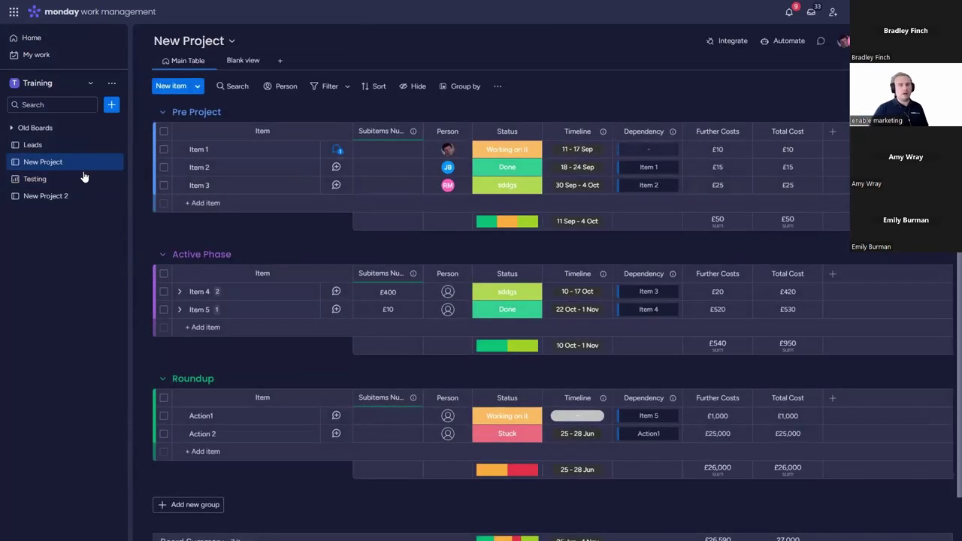
left_click(67, 180)
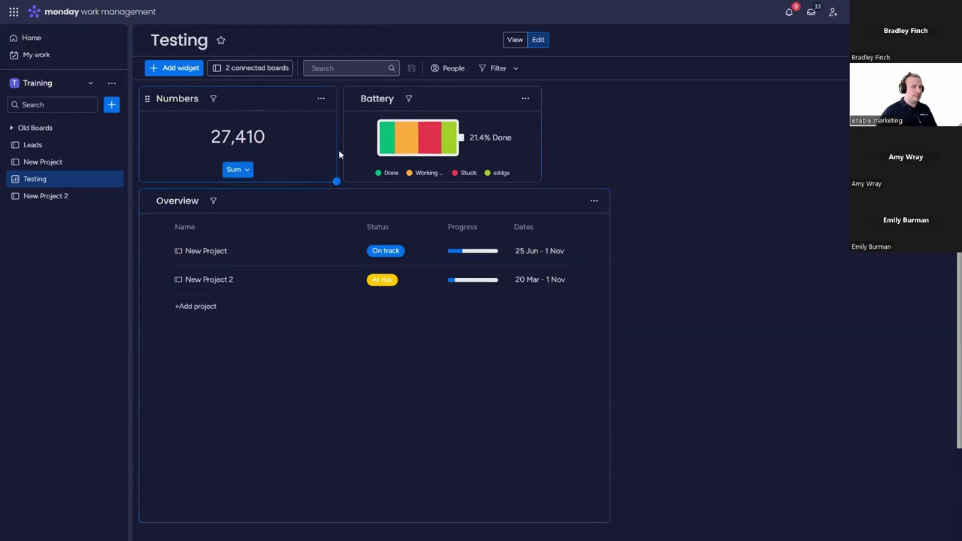
scroll(489, 275, "down", 2)
left_click_drag(611, 405, 940, 443)
scroll(735, 361, "up", 1)
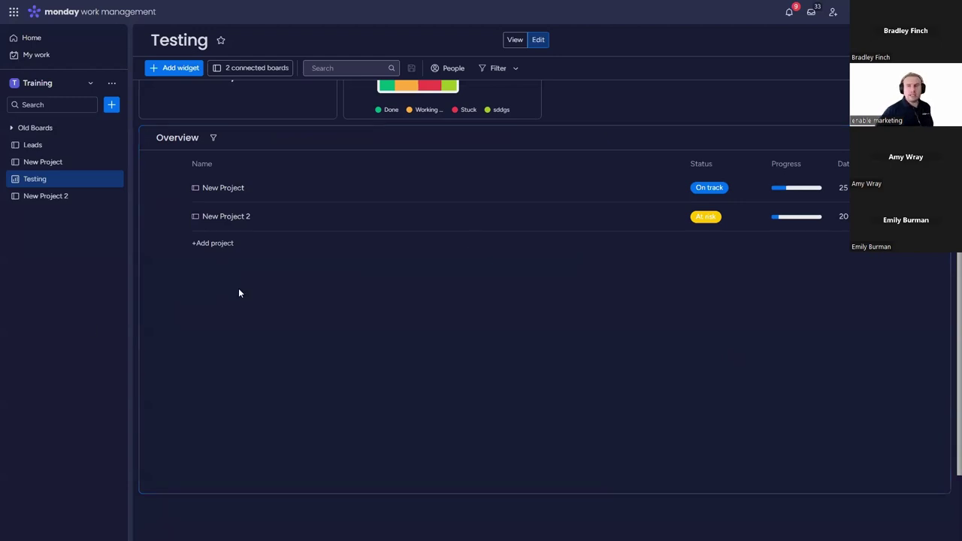
scroll(504, 336, "up", 1)
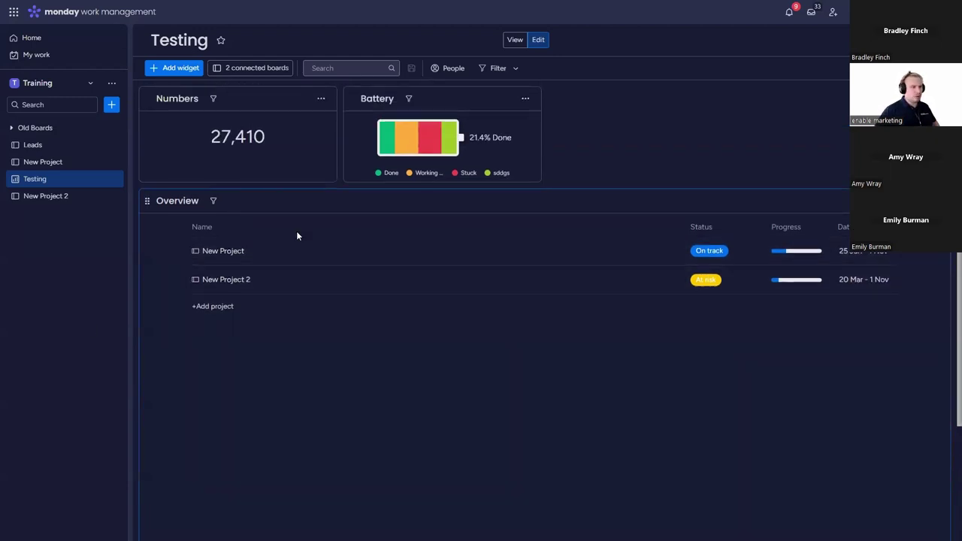
left_click(74, 147)
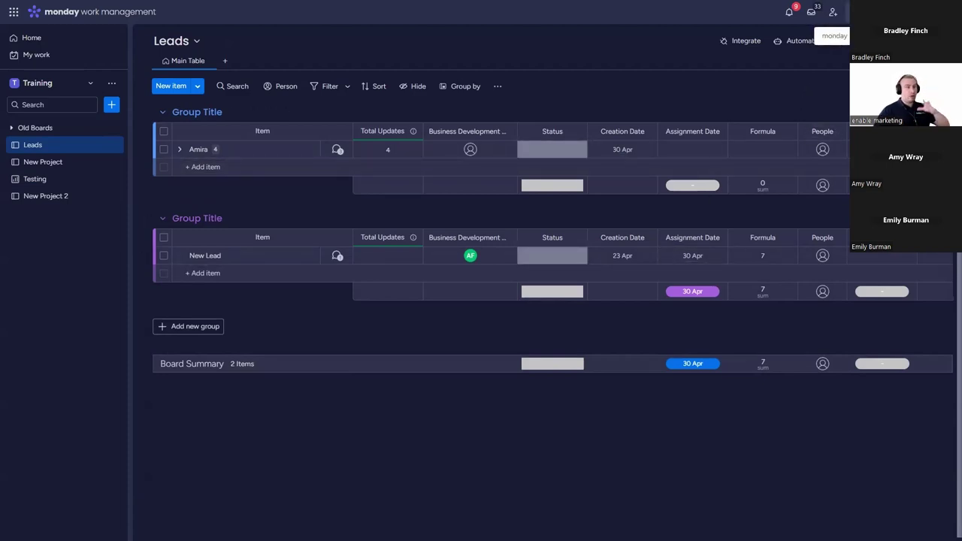
left_click(863, 12)
left_click(362, 32)
type("roll up multiple")
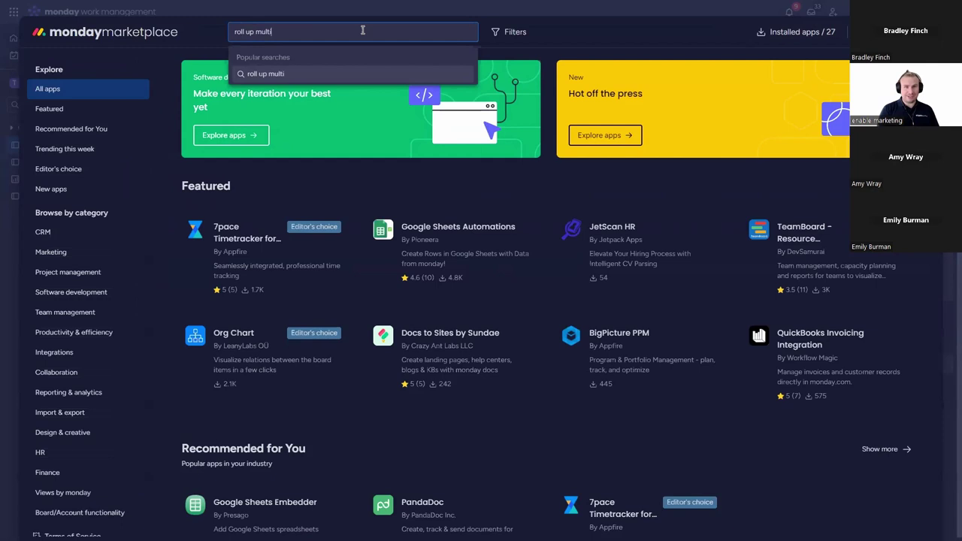
key("Return")
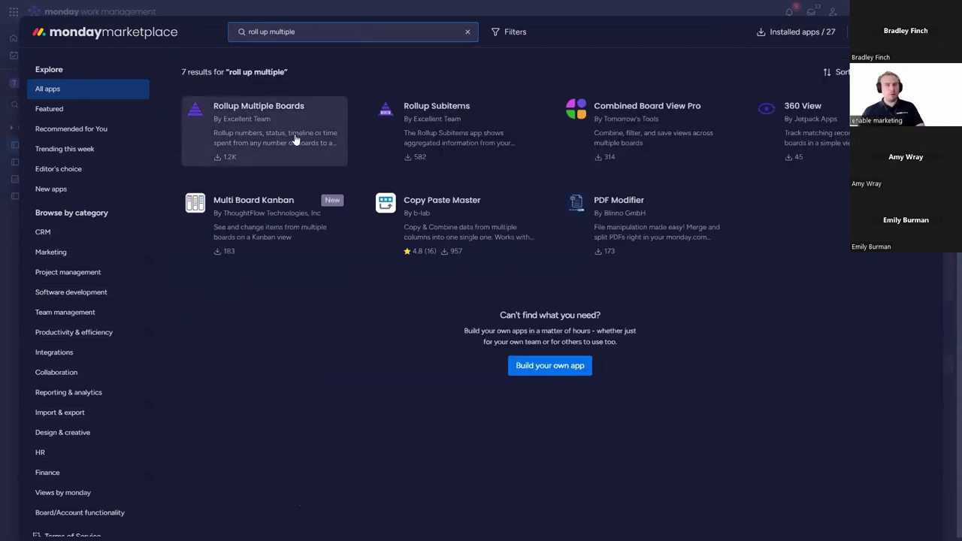
left_click(296, 137)
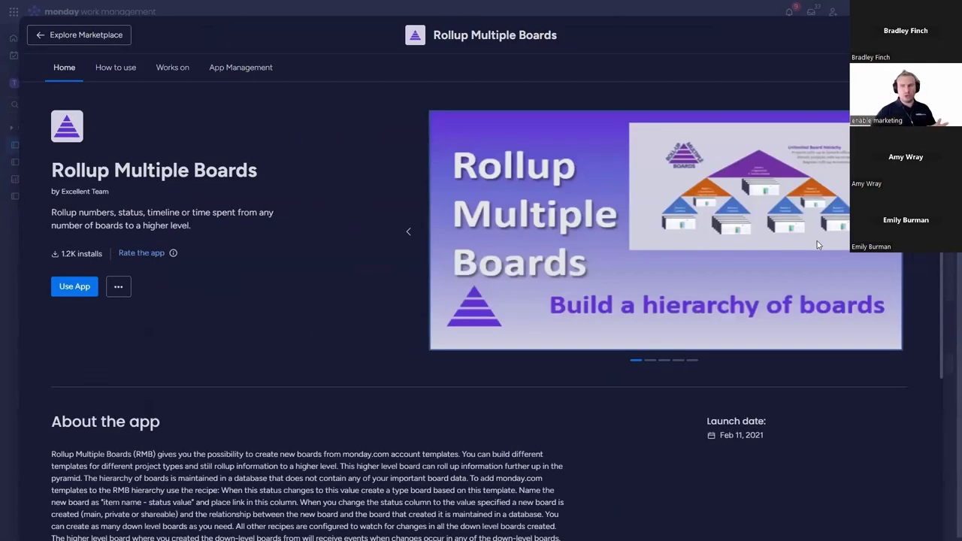
left_click(919, 263)
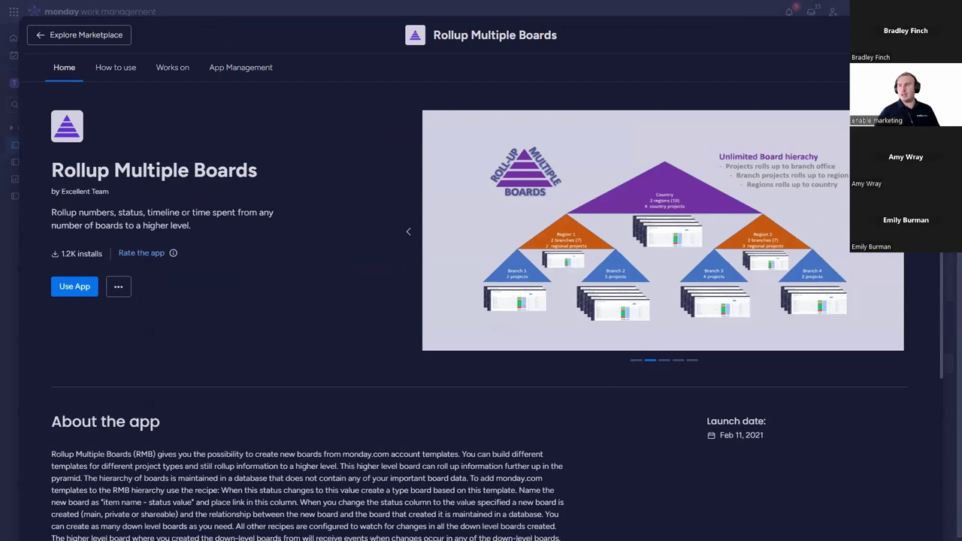
key("Escape")
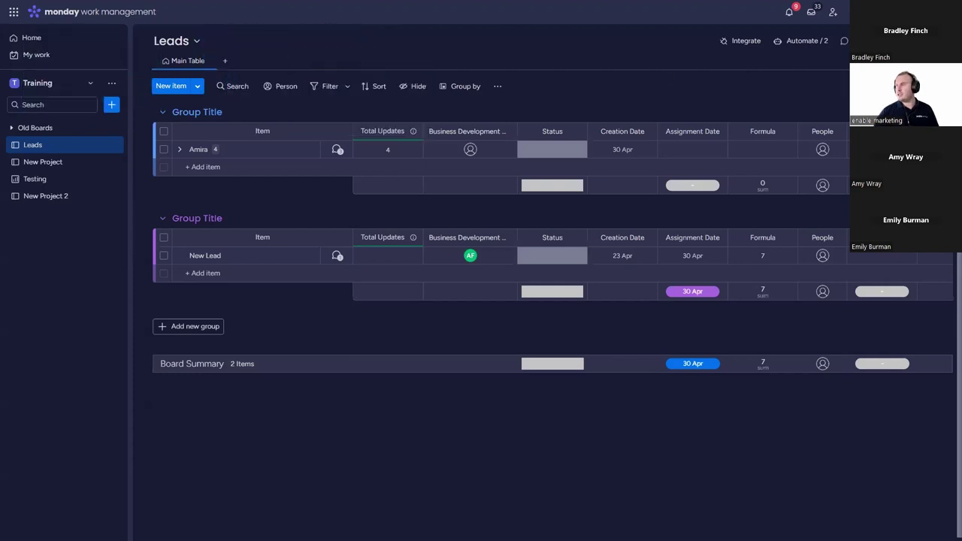
Step: Make the browser full screen and open the High Level Board in the RMB - Plain folder
right_click(555, 92)
left_click(536, 73)
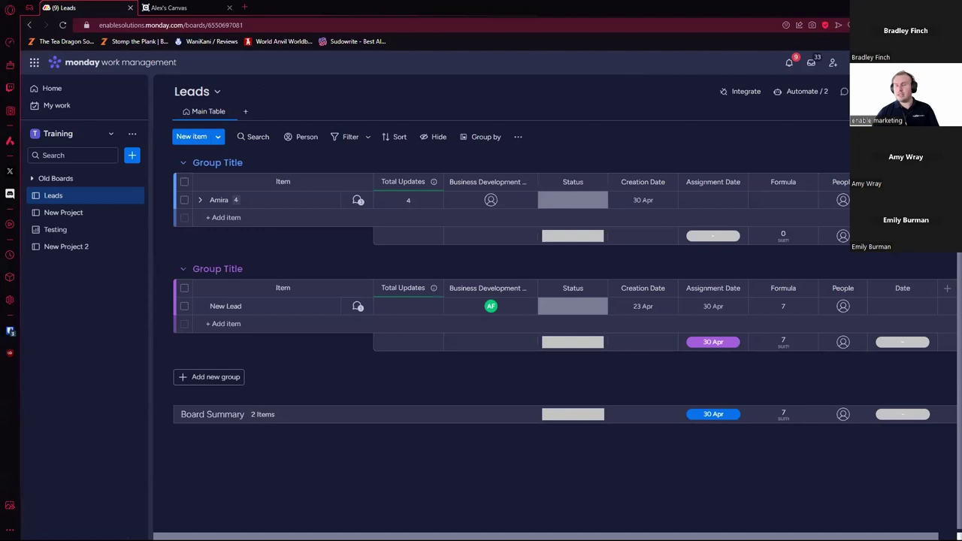
left_click_drag(188, 60, 256, 11)
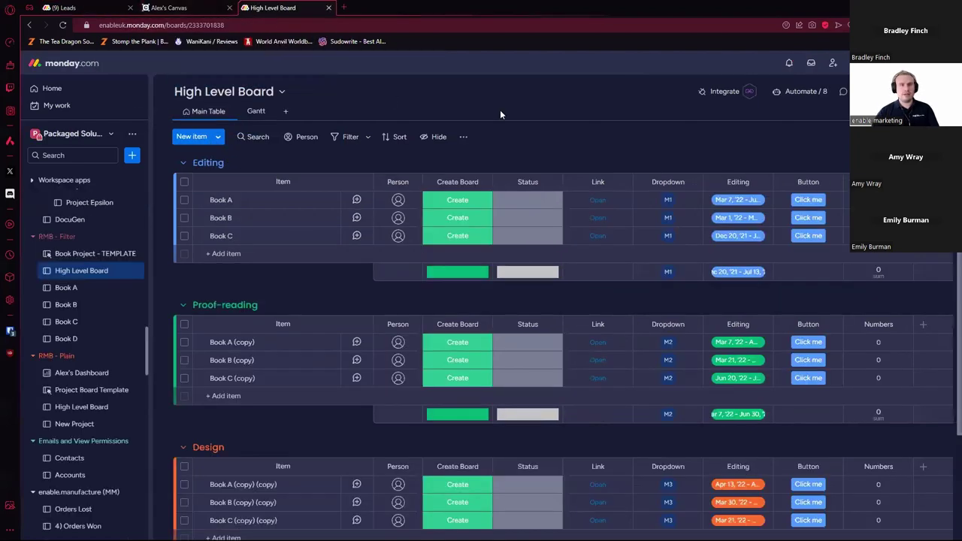
key("F11")
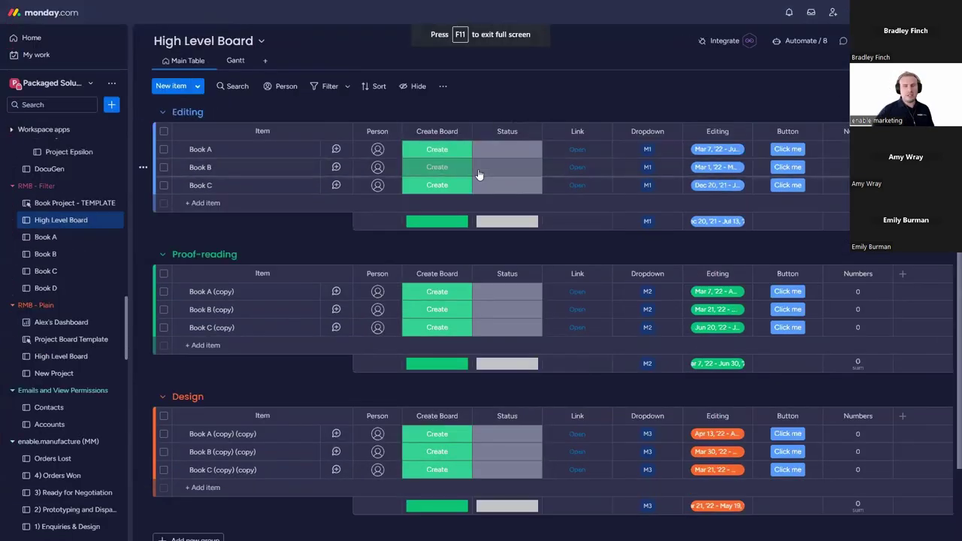
scroll(79, 299, "up", 3)
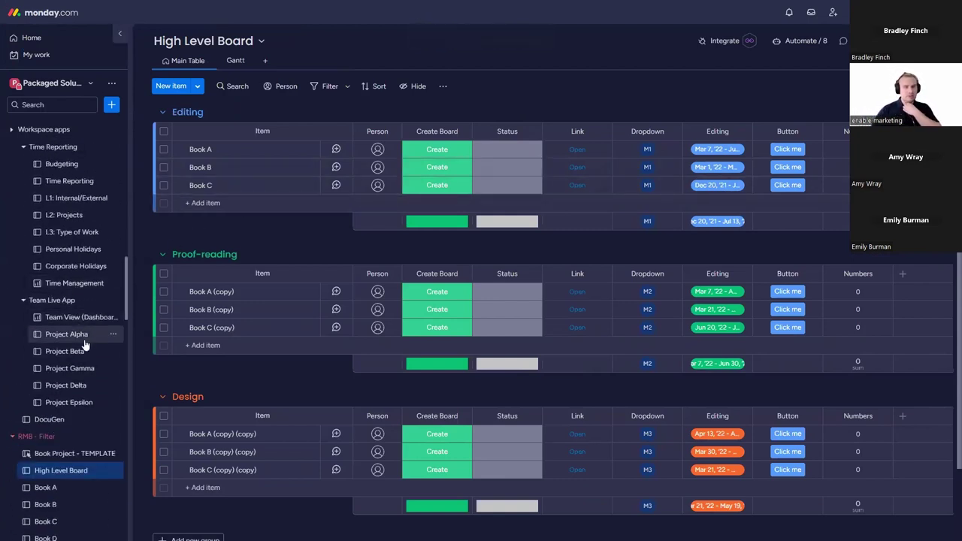
scroll(98, 380, "up", 1)
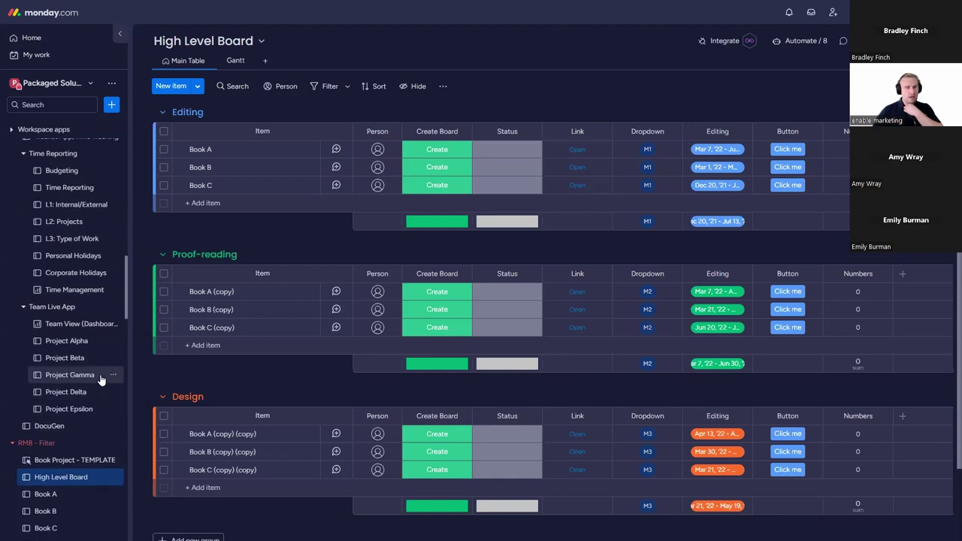
scroll(75, 316, "down", 5)
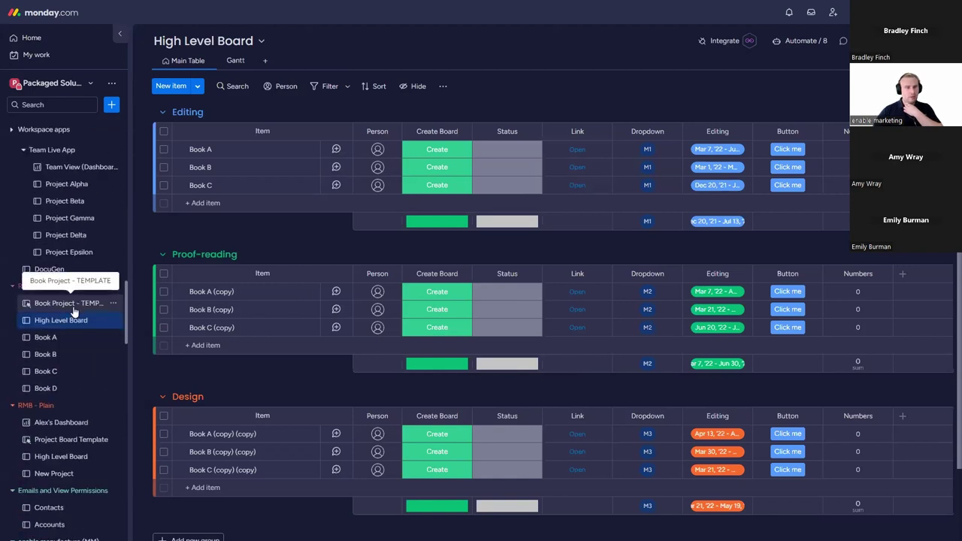
left_click(74, 356)
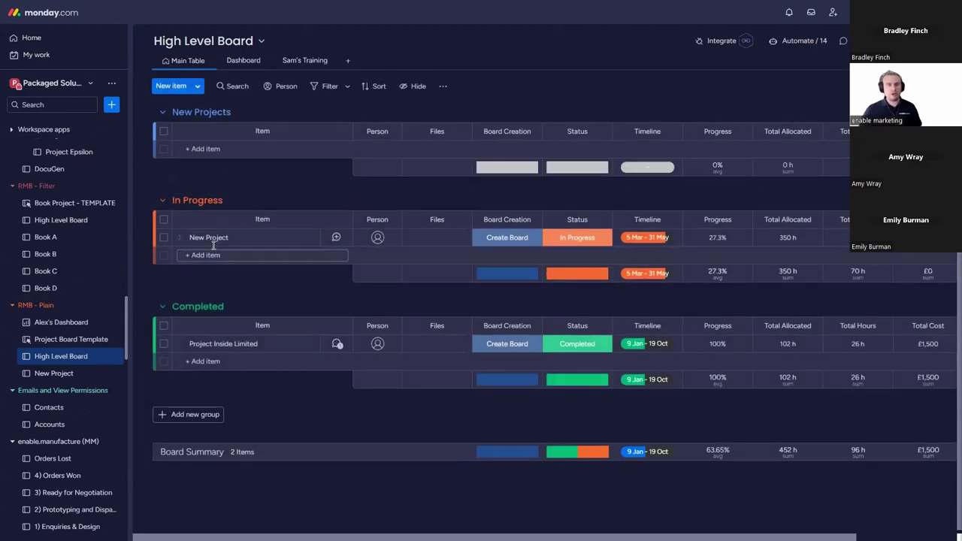
Step: Create a 'Project Alpha' item under In Progress with Board Creation set to Create Board
left_click(211, 255)
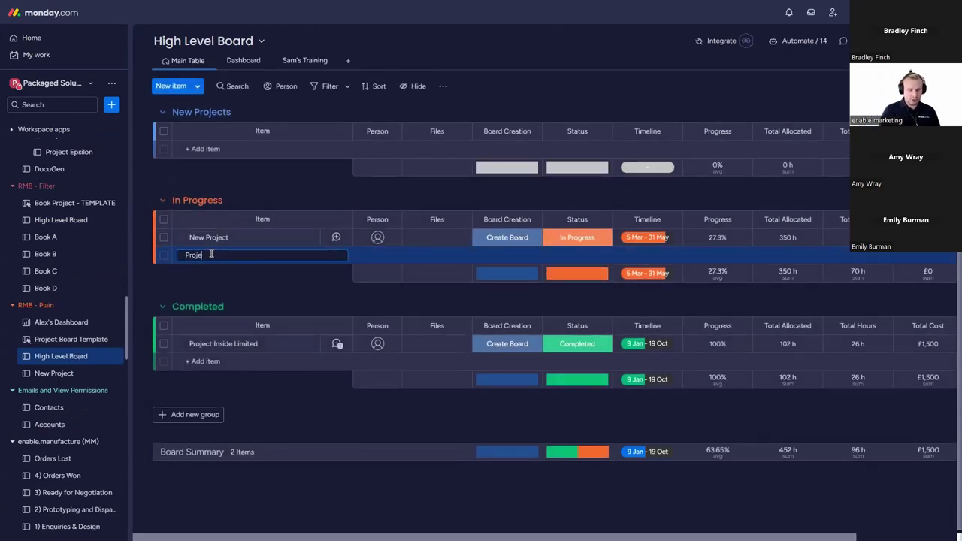
type("Project Alpha")
key("Return")
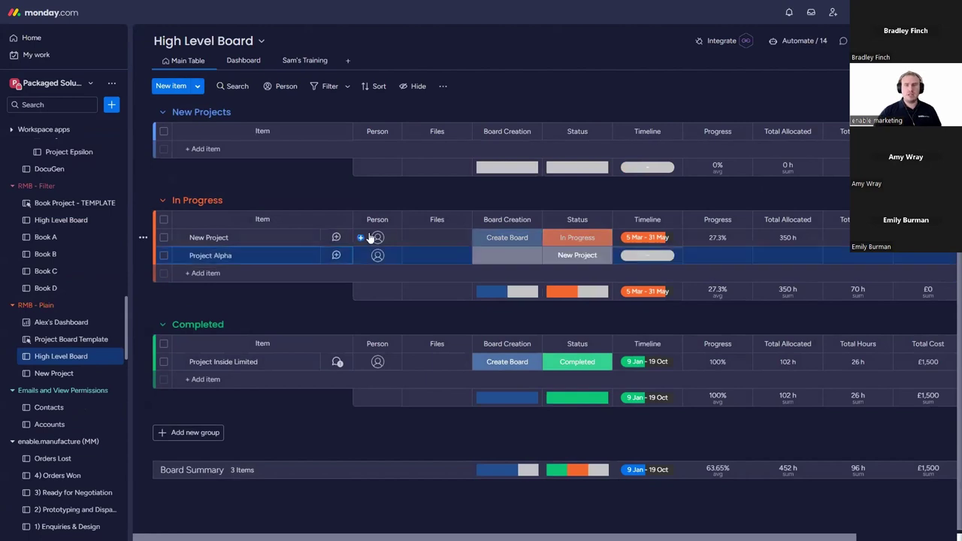
left_click(521, 262)
left_click(519, 303)
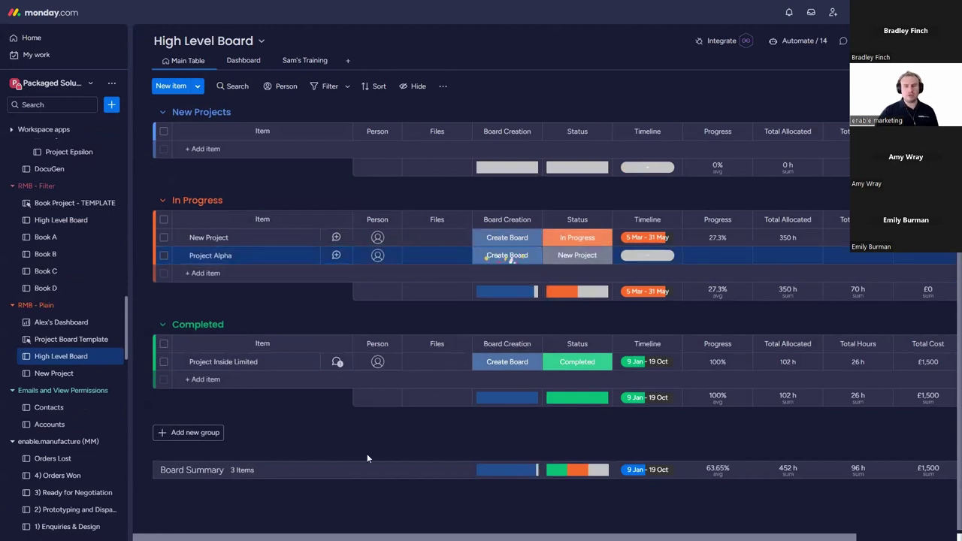
scroll(90, 361, "down", 5)
scroll(28, 361, "down", 10)
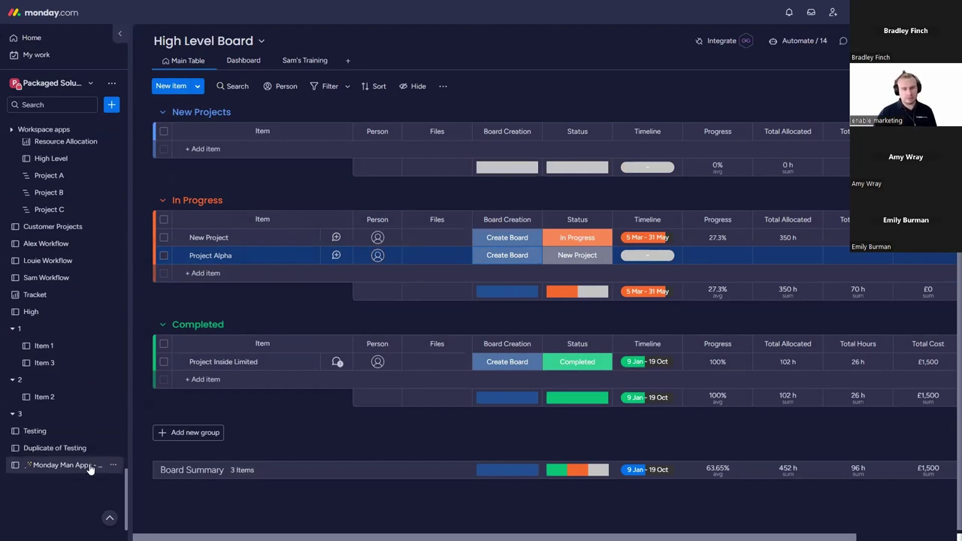
Step: Switch workspaces, then return to the Packaged Solution Apps workspace
scroll(90, 470, "up", 5)
scroll(92, 461, "up", 8)
scroll(89, 436, "down", 5)
scroll(88, 430, "down", 10)
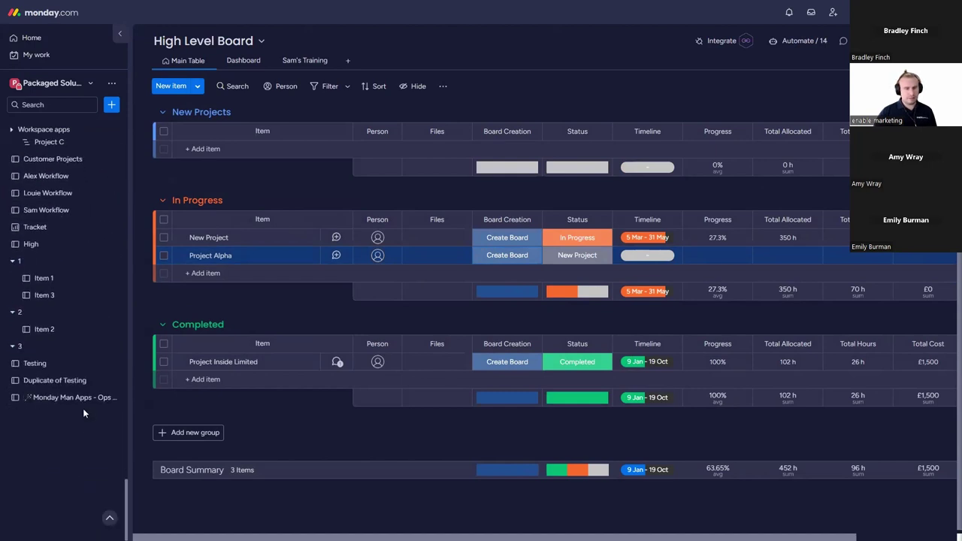
left_click(64, 83)
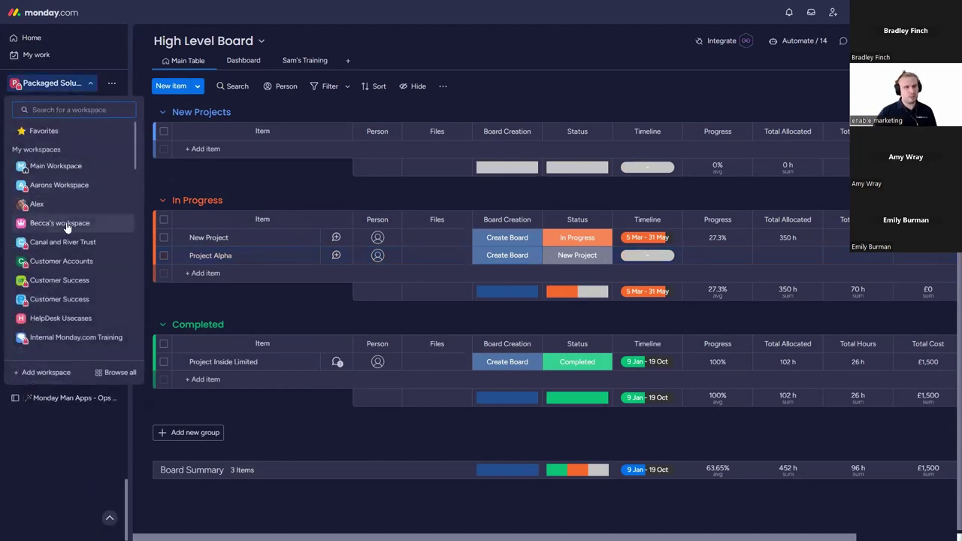
left_click(67, 223)
left_click(76, 84)
scroll(62, 251, "down", 1)
scroll(63, 252, "down", 5)
left_click(79, 240)
scroll(88, 257, "down", 15)
scroll(79, 388, "down", 2)
scroll(80, 383, "up", 10)
scroll(82, 376, "up", 8)
scroll(84, 372, "down", 11)
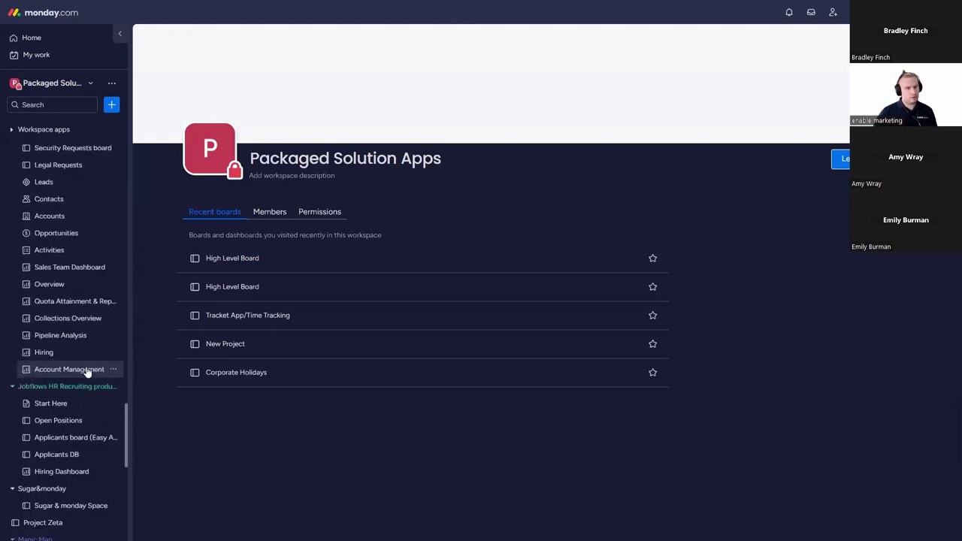
scroll(86, 370, "down", 3)
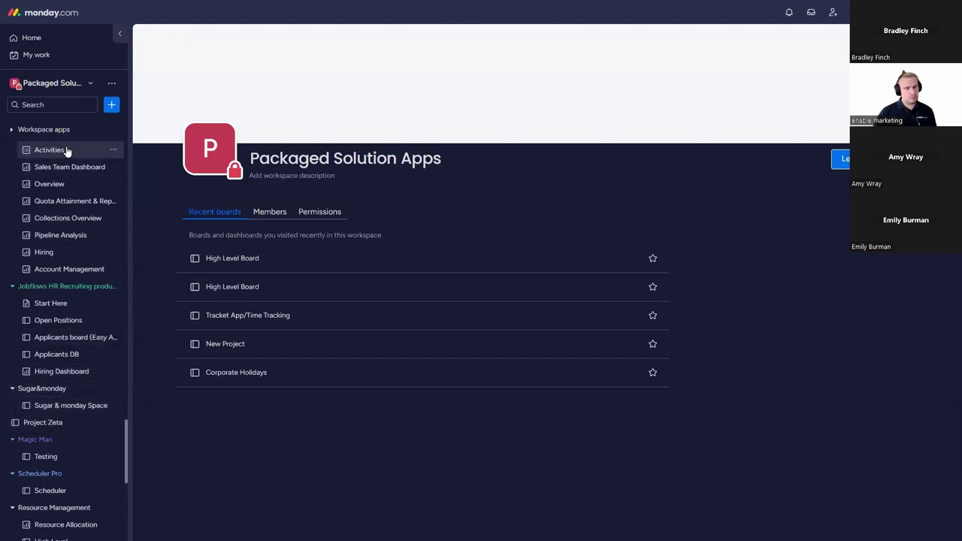
Step: Find the Project Alpha board by searching 'alpha' and drag it into RMB - Plain
left_click(78, 110)
type("al")
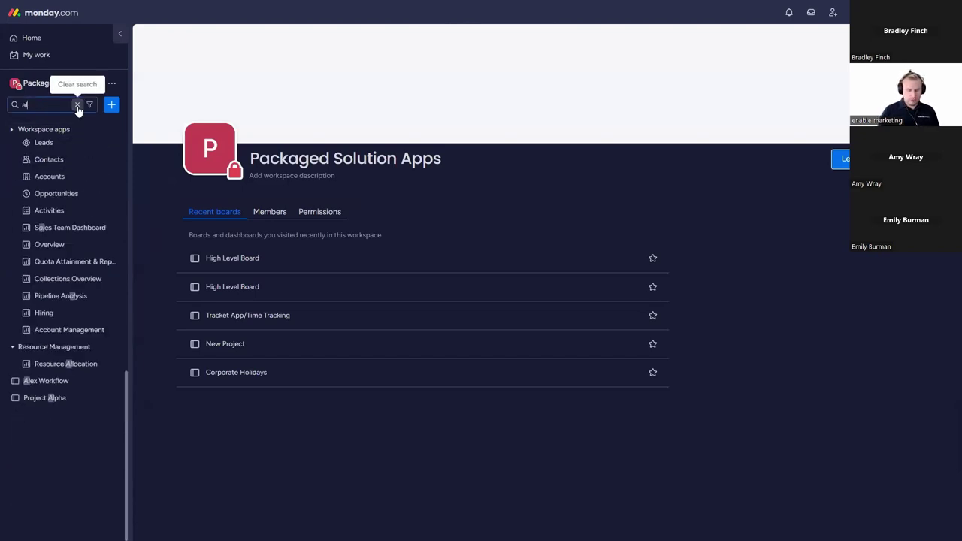
type("pha")
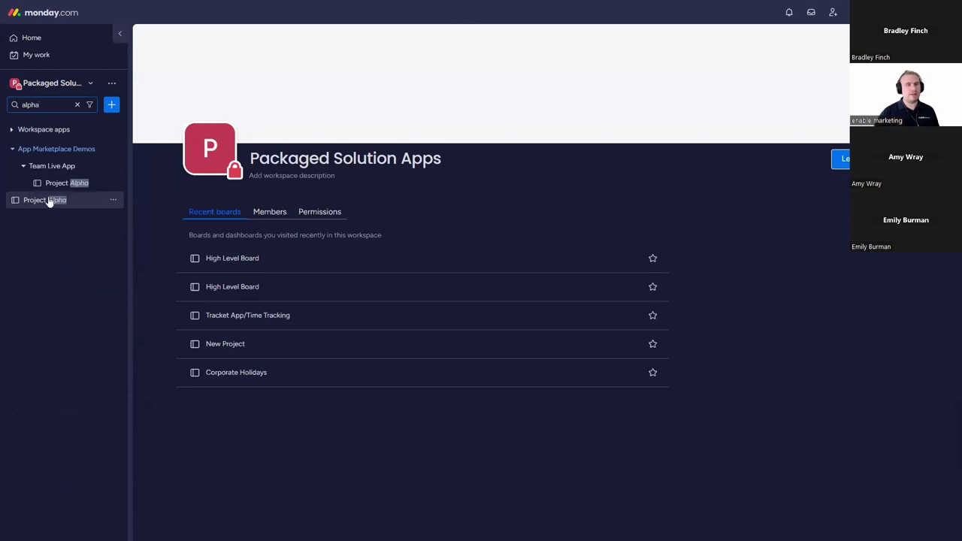
scroll(82, 223, "down", 15)
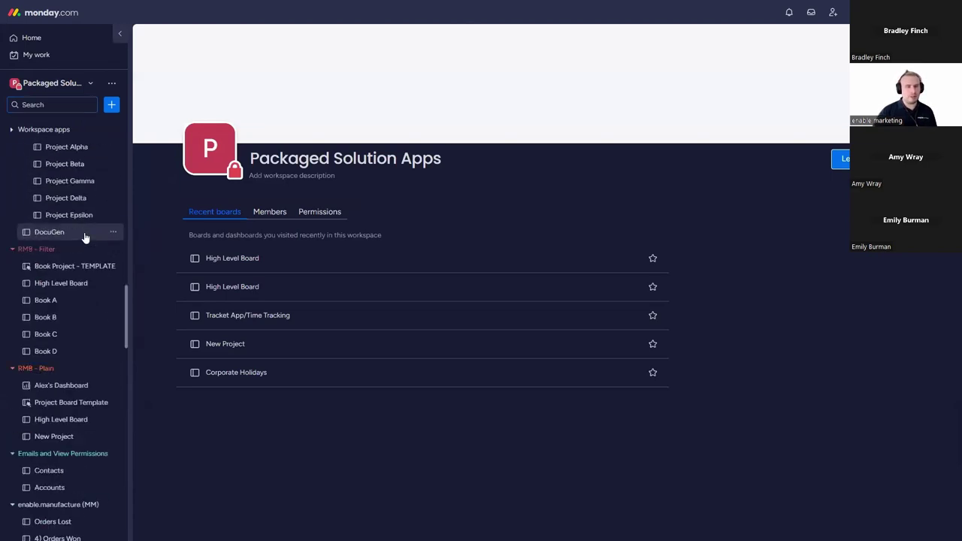
left_click_drag(65, 399, 88, 333)
Step: View the Project Alpha board, then return to the High Level Board and scroll right to the totals
left_click(85, 340)
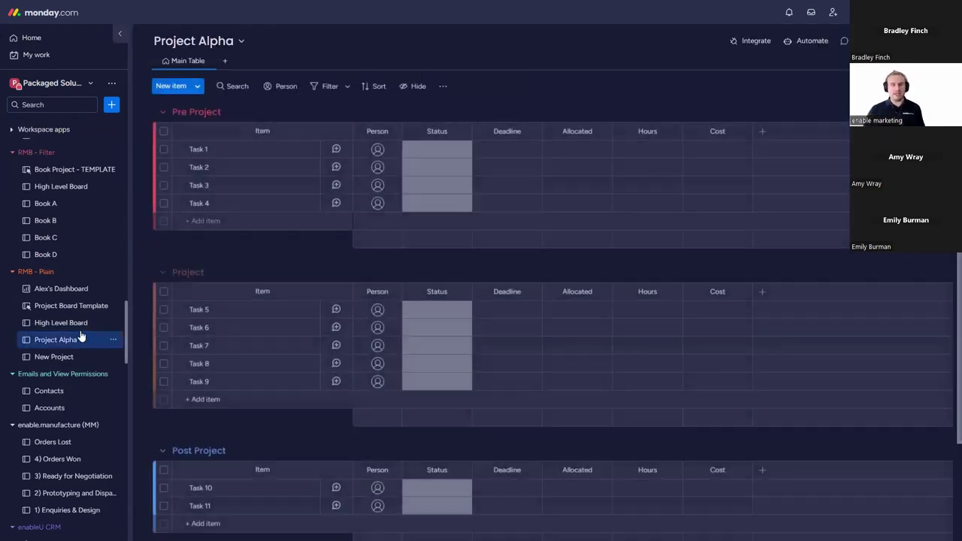
left_click(75, 324)
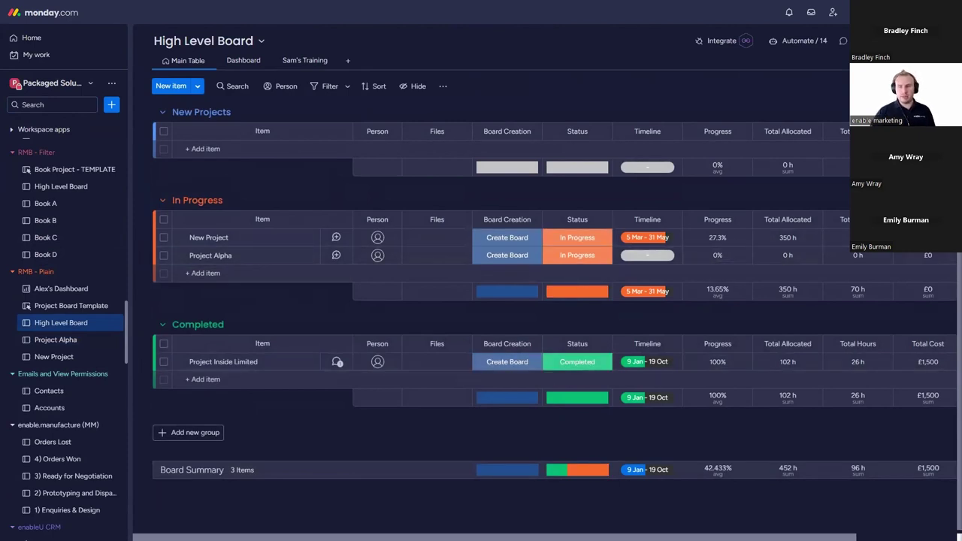
scroll(541, 301, "right", 3)
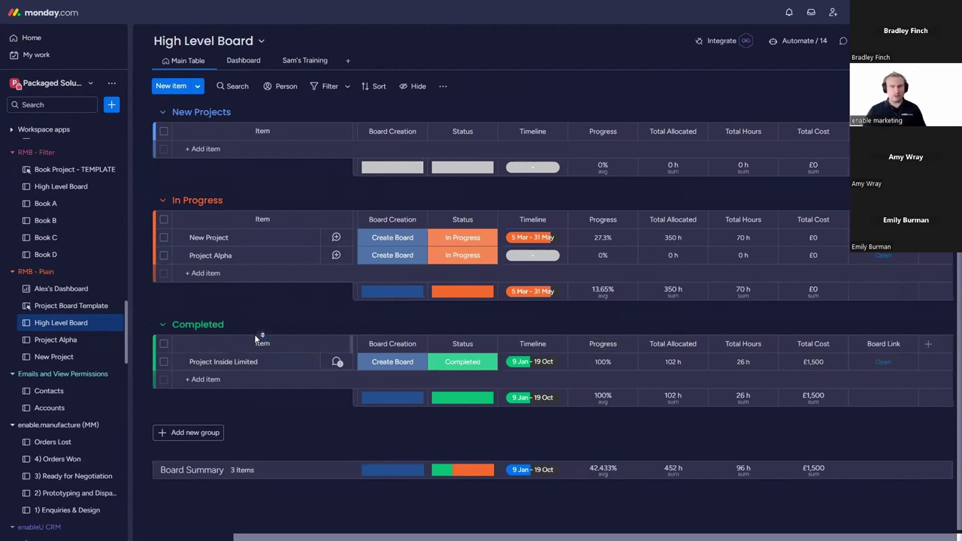
Step: Mark Project Alpha Tasks 1–4 Done, then compare progress on the High Level Board and New Project
left_click(73, 343)
left_click(448, 159)
left_click(444, 219)
left_click(454, 169)
left_click(451, 237)
left_click(455, 188)
left_click(444, 255)
left_click(447, 205)
left_click(443, 274)
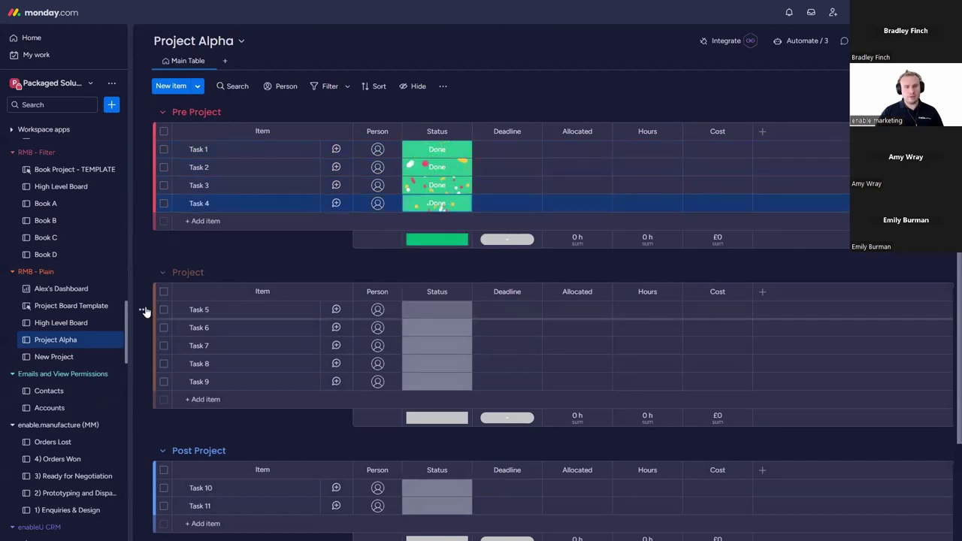
left_click(74, 325)
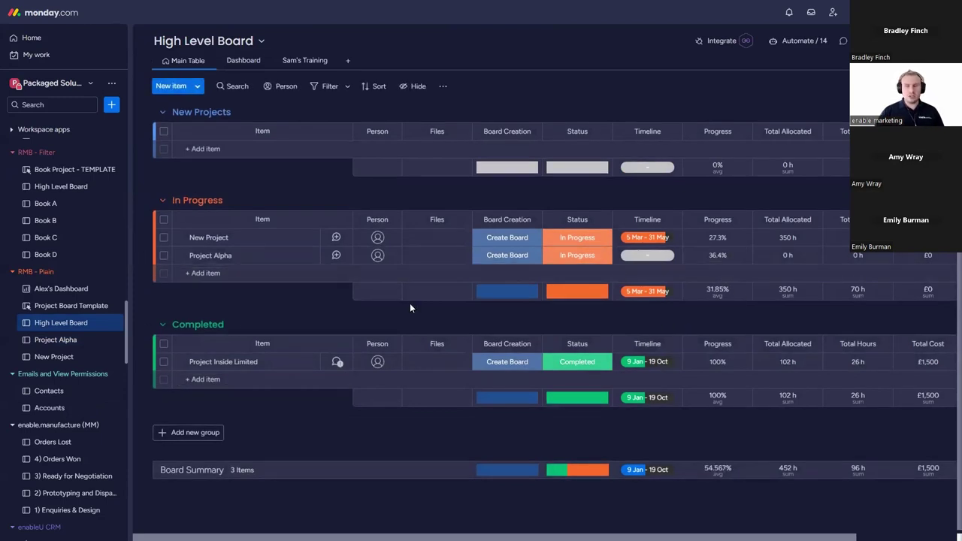
left_click(54, 357)
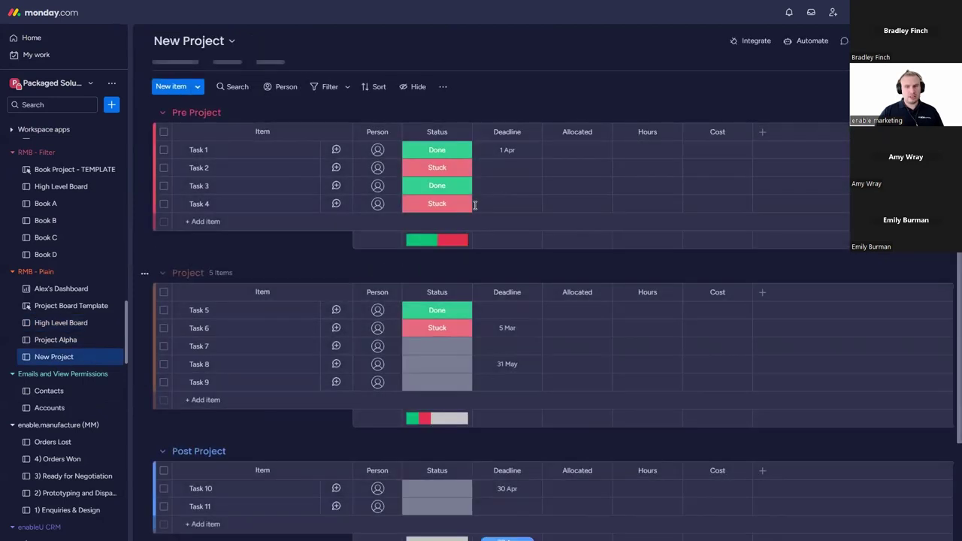
Step: Back on Project Alpha, mark Tasks 5, 6 and 9 as Done
left_click(68, 340)
left_click(442, 318)
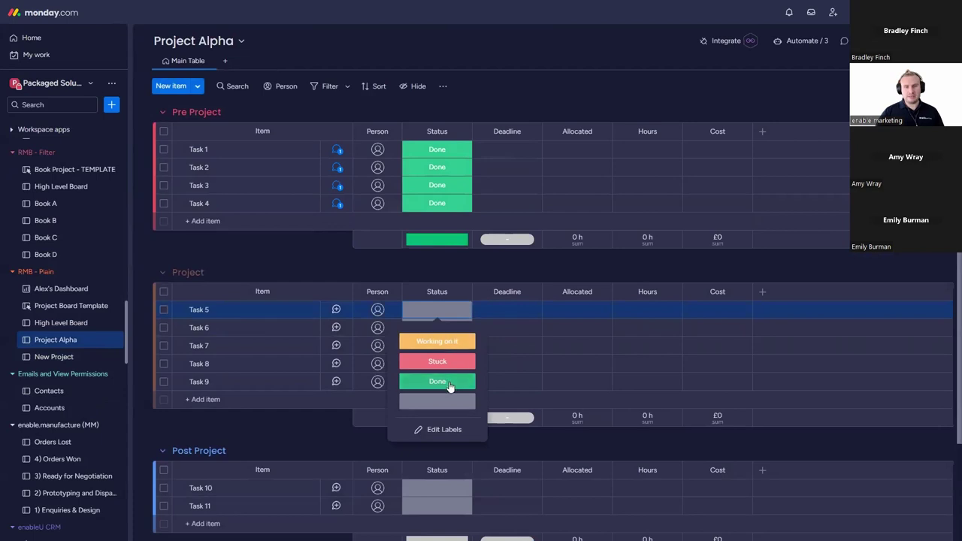
left_click(437, 381)
left_click(437, 328)
left_click(460, 401)
left_click(444, 382)
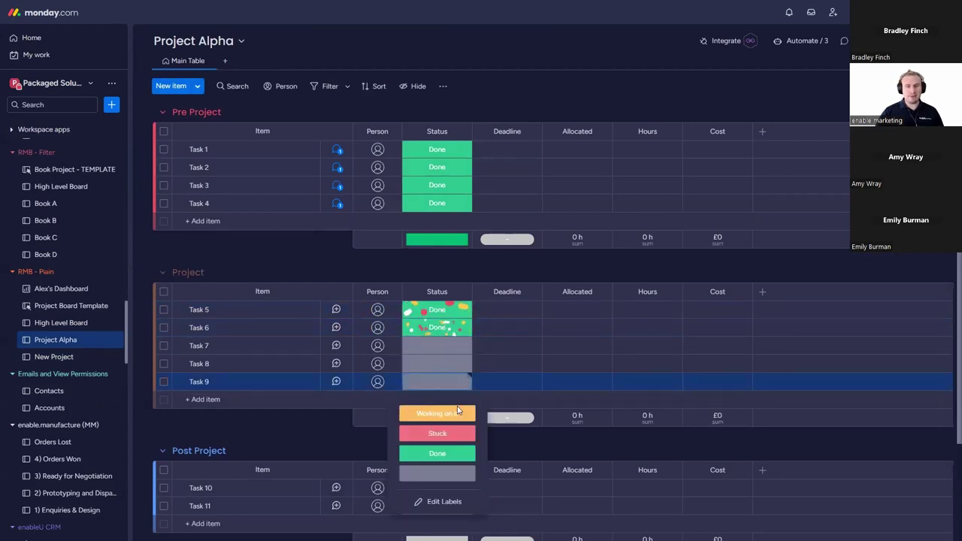
left_click(444, 453)
Step: Set Task 8 to Stuck, Task 7 to Done and Task 10 to Working on it, then check progress
left_click(449, 370)
left_click(443, 414)
left_click(440, 345)
left_click(443, 415)
scroll(452, 408, "down", 2)
left_click(444, 388)
left_click(436, 419)
left_click(78, 325)
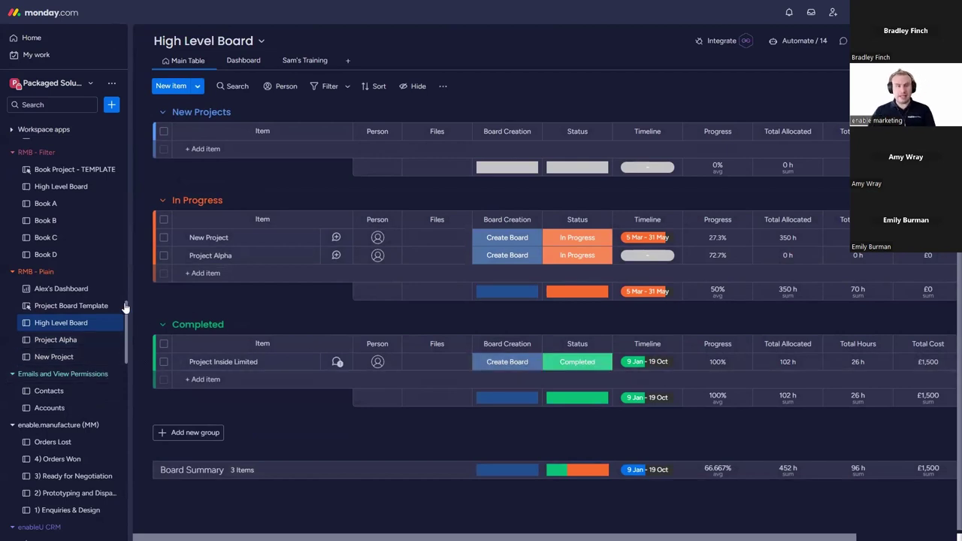
Step: Allocate 10, 15, 12 and 5 hours to Project Alpha Tasks 1–4 and check the High Level Board totals
left_click(71, 340)
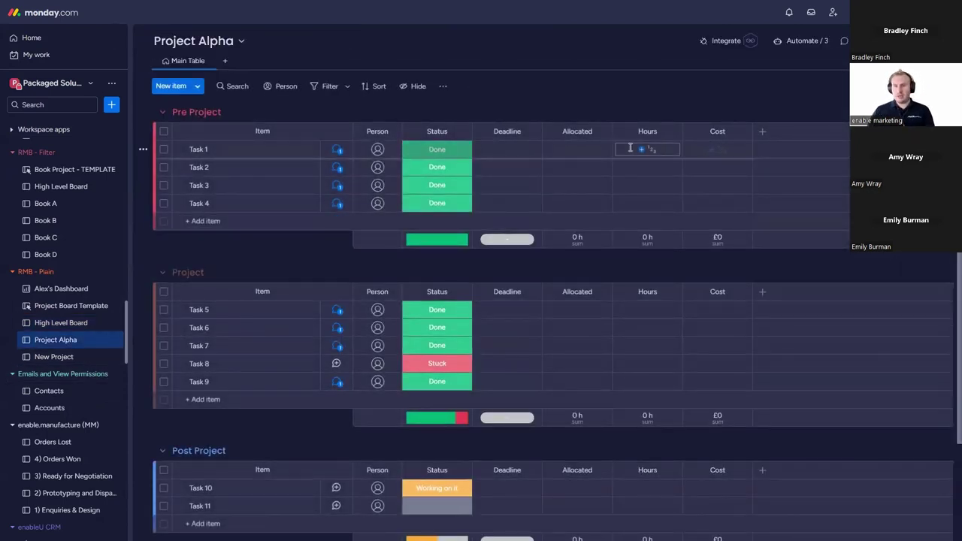
left_click(598, 149)
type("10")
left_click(600, 168)
type("1")
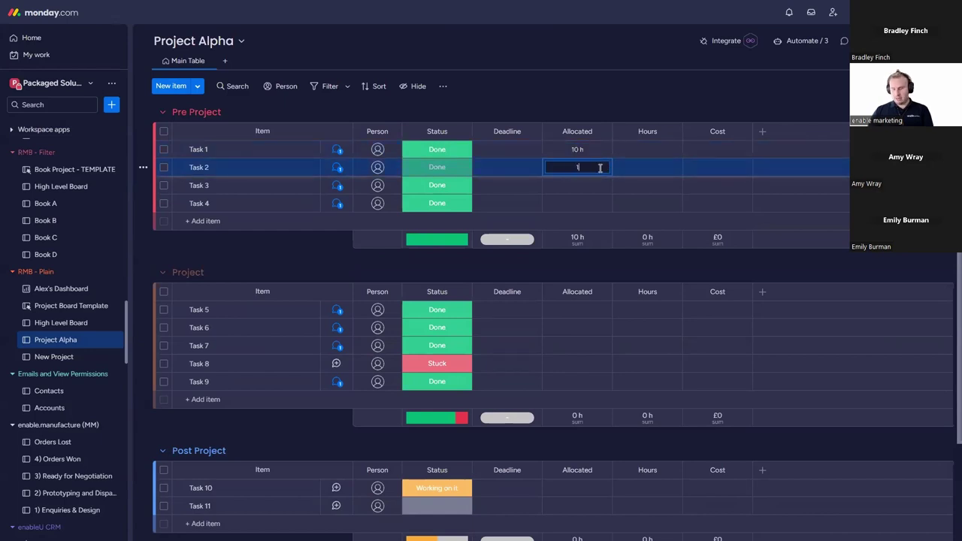
type("5")
left_click(598, 185)
type("12")
left_click(593, 203)
type("0")
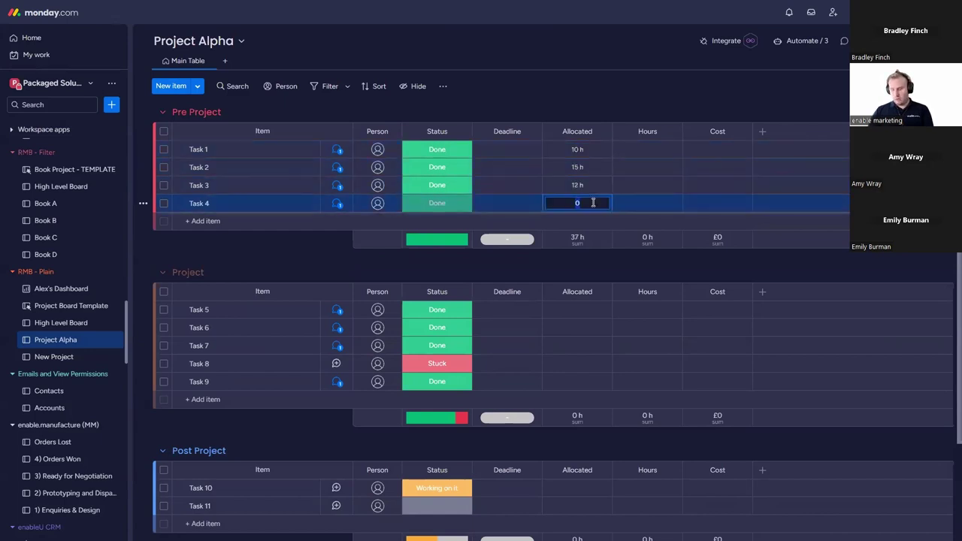
type("5")
key("Return")
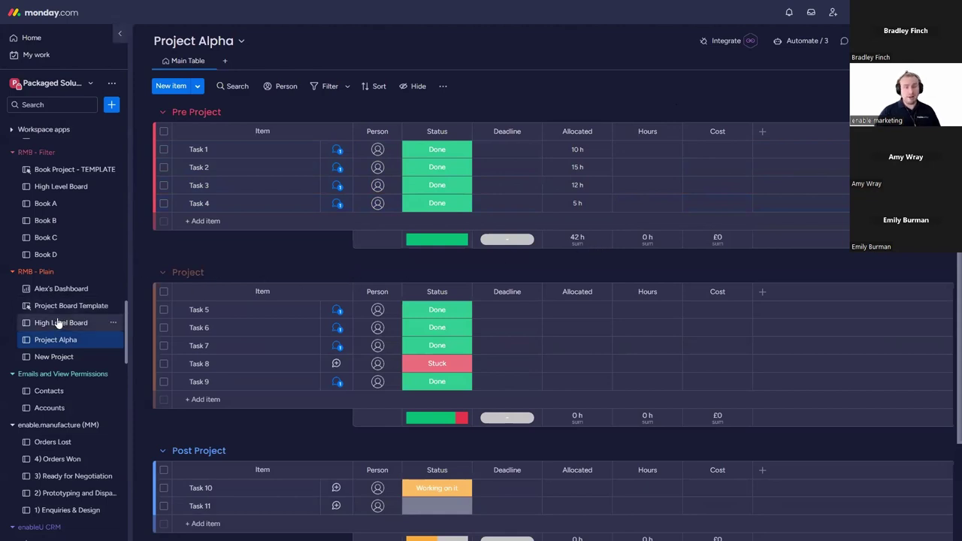
left_click(58, 322)
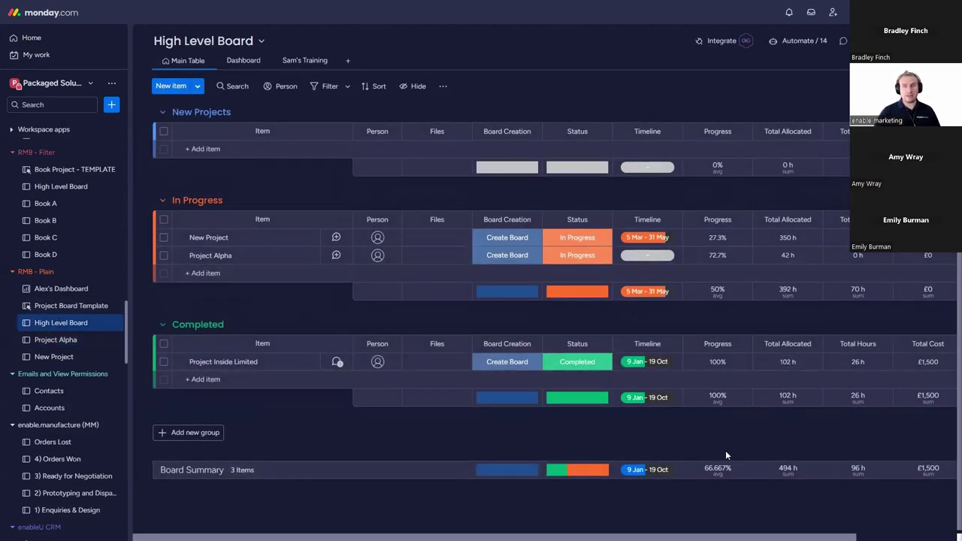
scroll(542, 301, "right", 3)
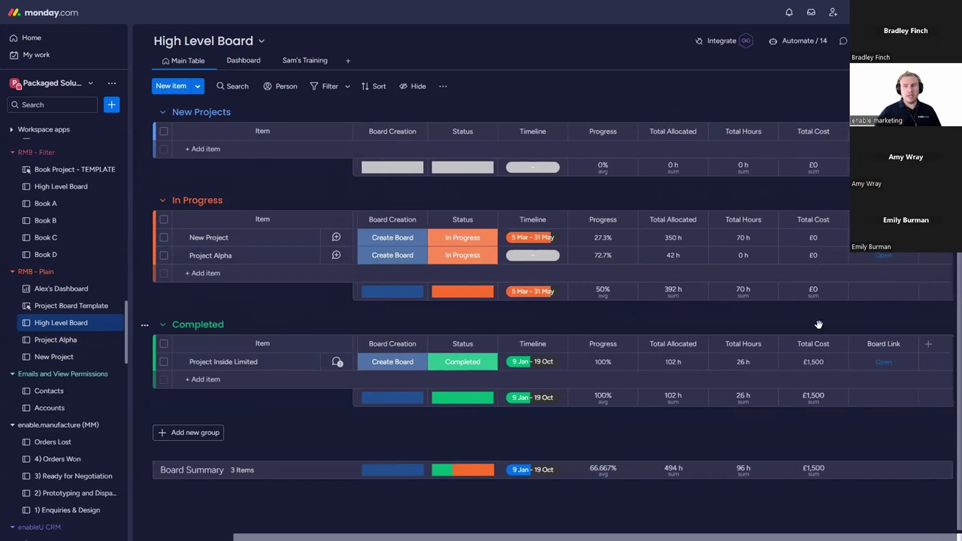
Step: Log 1, 2, 16 and 7 hours against Project Alpha Tasks 1–4
left_click(66, 340)
left_click(658, 149)
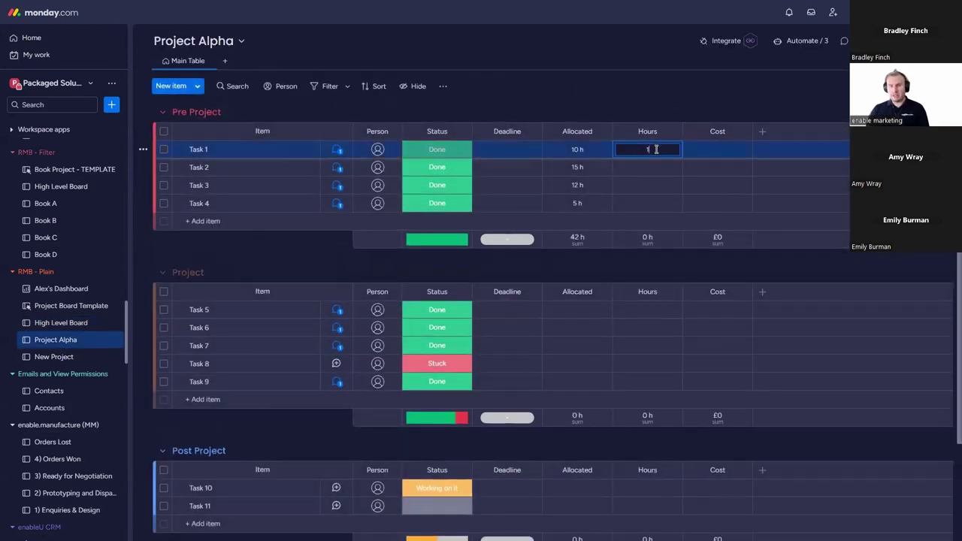
type("1")
left_click(660, 167)
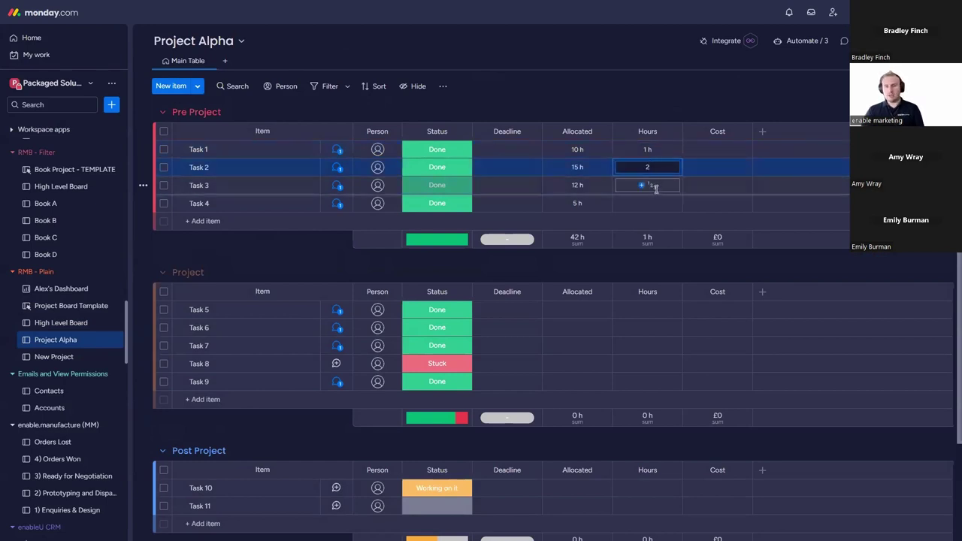
left_click(657, 185)
type("16 h")
left_click(656, 203)
type("7 h")
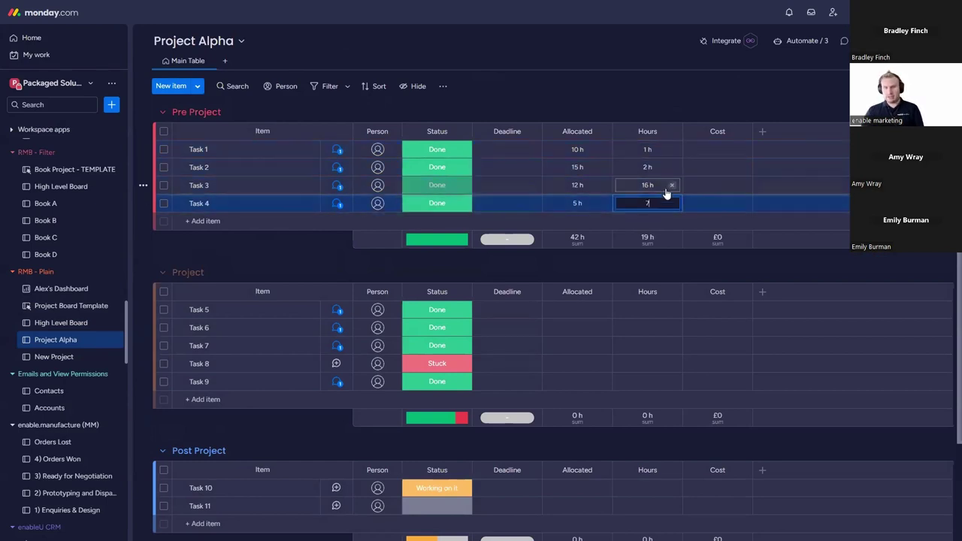
Step: Enter costs of £20, £50, £15.35 and £8 for Tasks 1–4, then view the High Level Board
left_click(722, 149)
type("20")
left_click(718, 167)
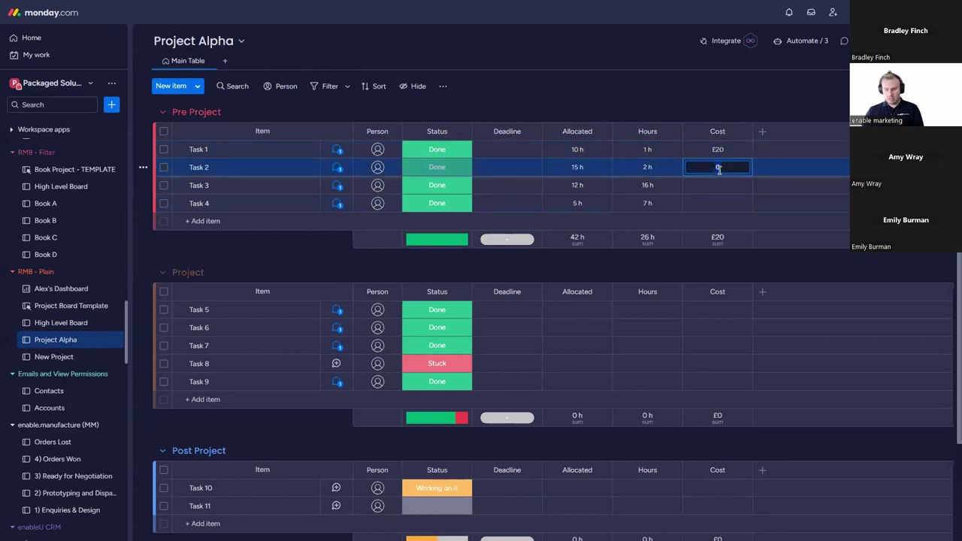
type("50")
left_click(723, 184)
type("15.3")
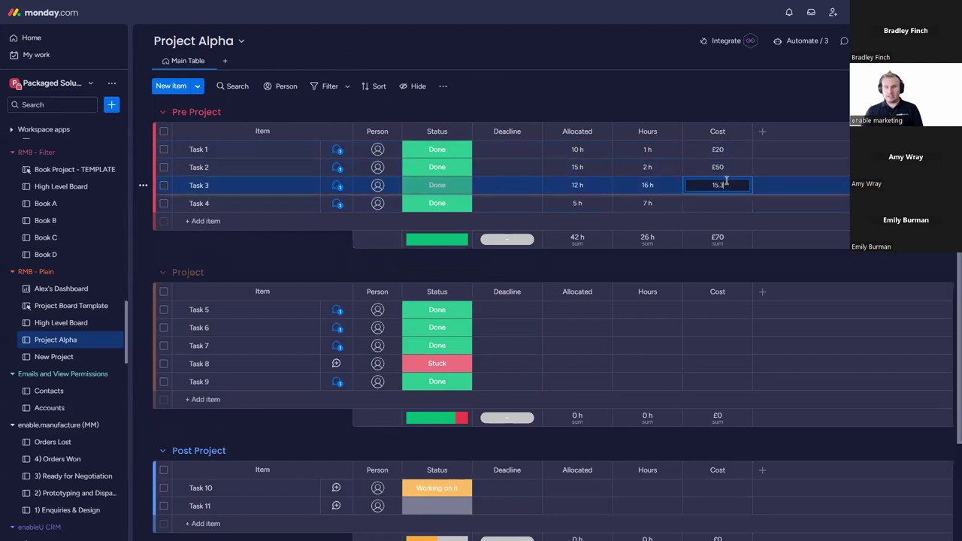
type("5")
left_click(730, 203)
type("8")
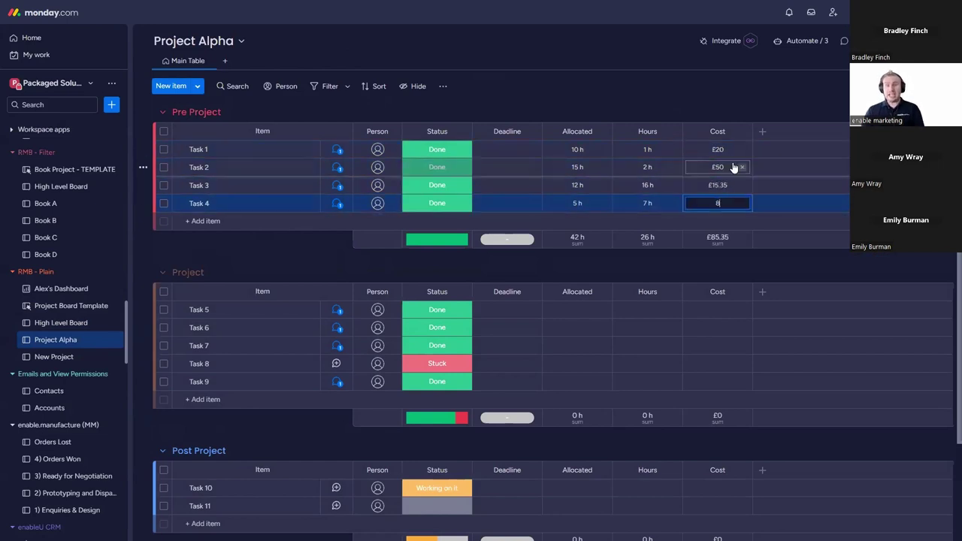
left_click(740, 98)
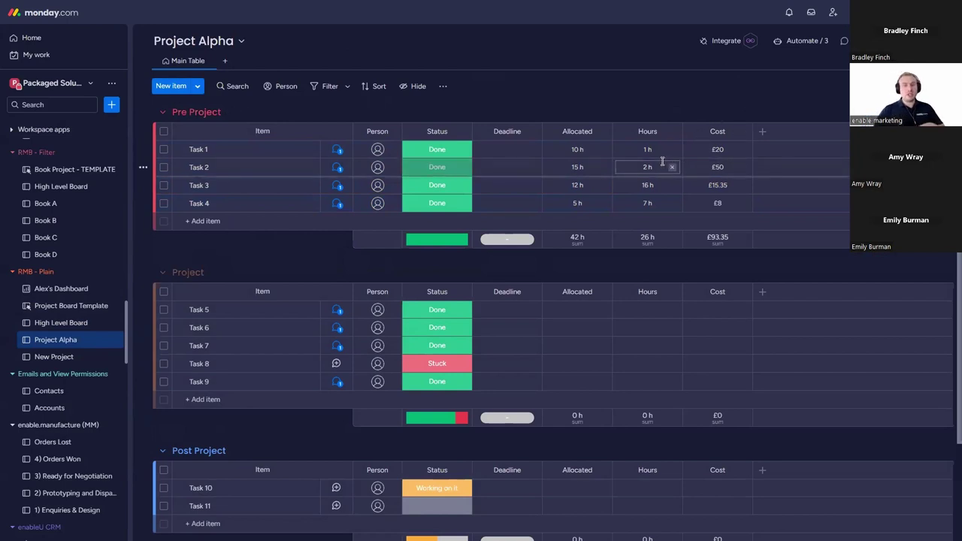
left_click(79, 329)
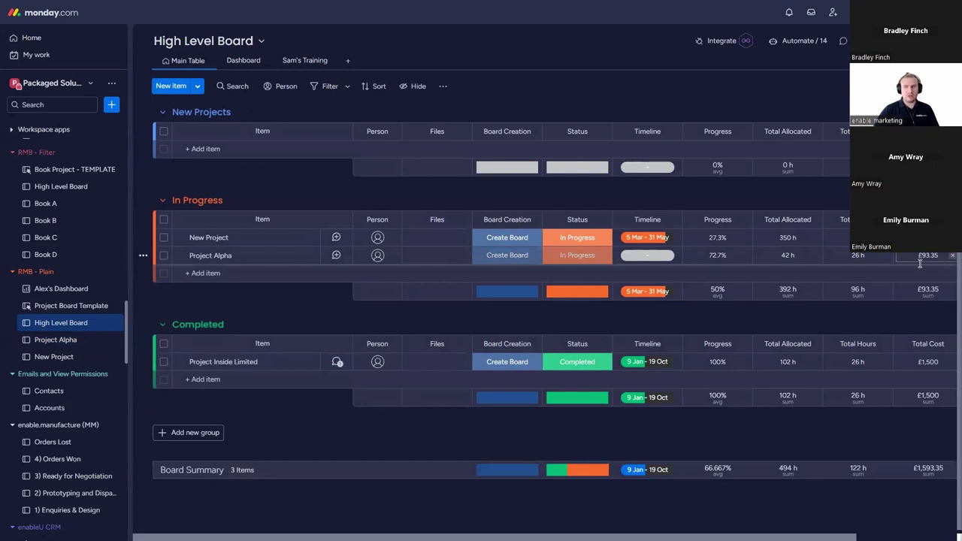
Step: Set Project Alpha Task 1–4 deadlines to 9 May, 25 May, 31 May and 31 Oct
left_click(65, 340)
left_click(508, 149)
left_click(508, 255)
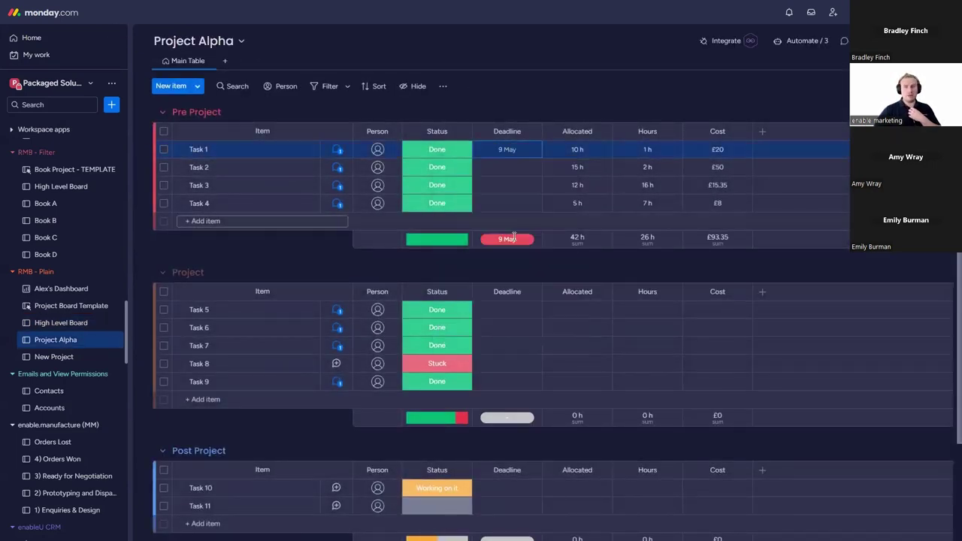
left_click(514, 178)
left_click(545, 315)
left_click(519, 187)
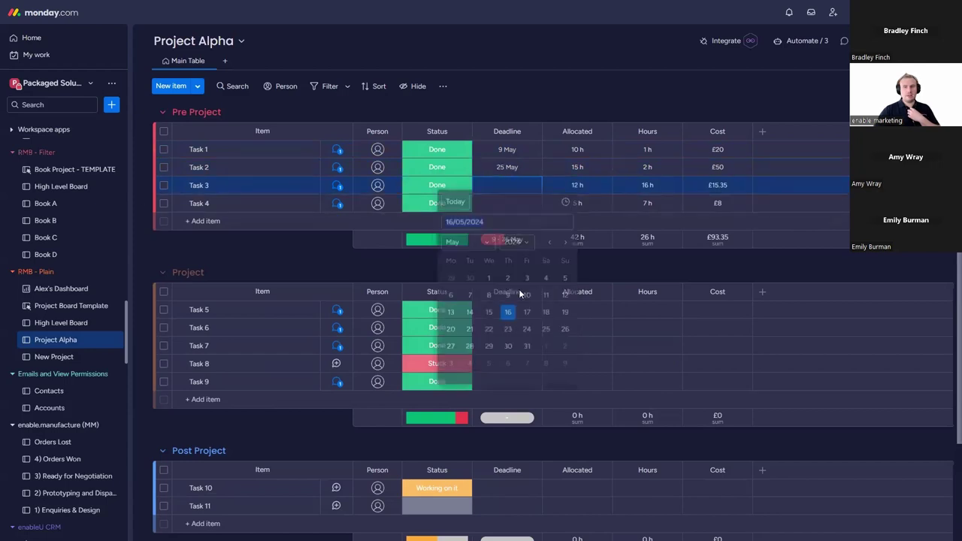
left_click(527, 351)
left_click(508, 203)
left_click(567, 264)
left_click(567, 263)
left_click(567, 264)
left_click(567, 264)
left_click(567, 264)
left_click(509, 369)
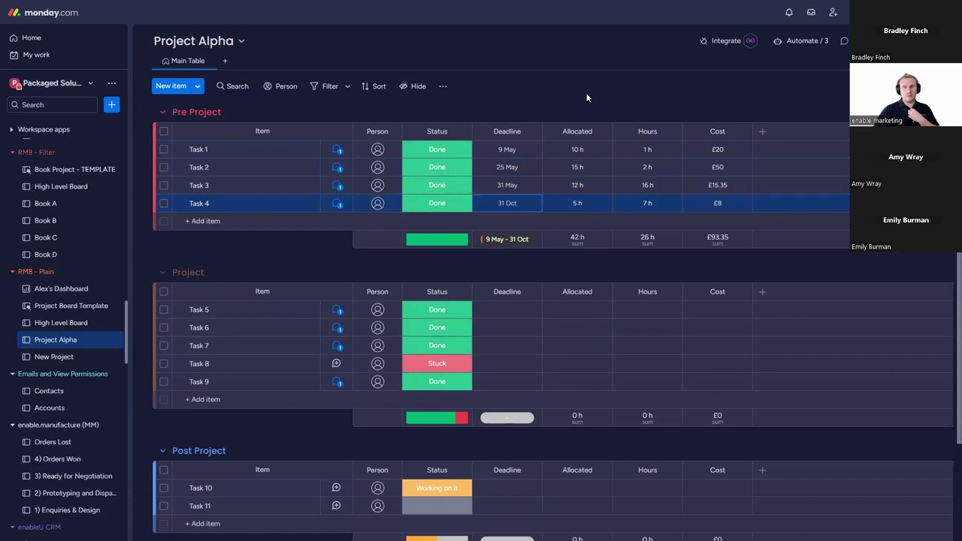
left_click(79, 331)
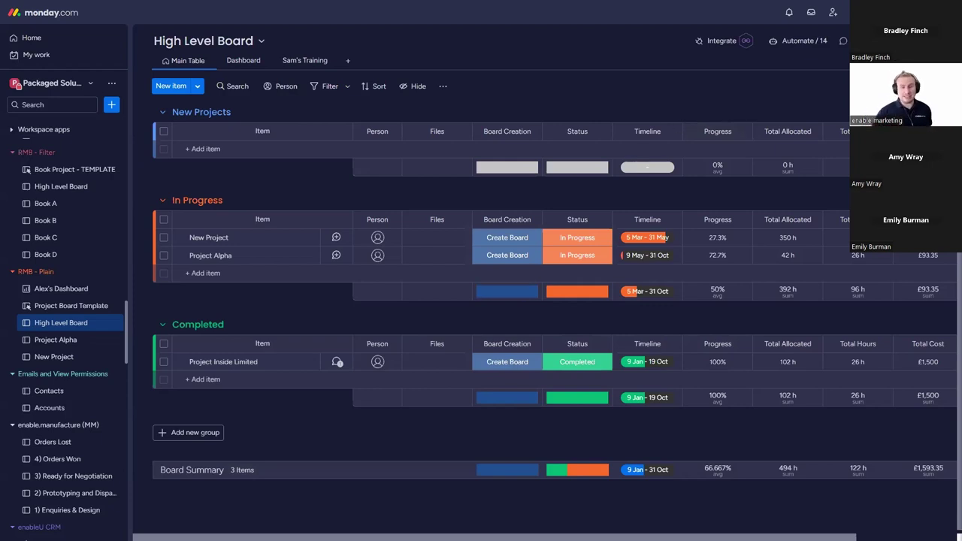
Step: Scroll the High Level Board right to review the Total Hours, Total Cost and Board Link columns
scroll(810, 390, "right", 3)
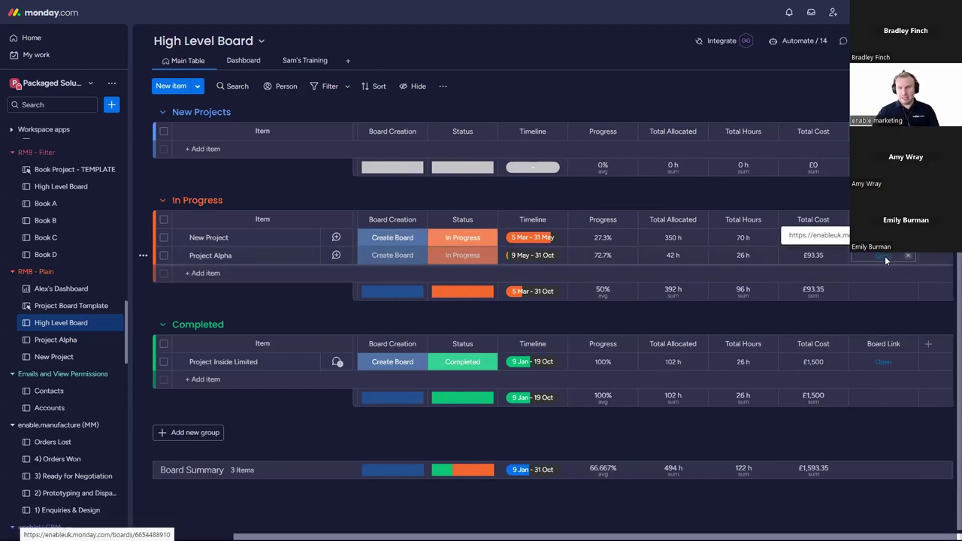
Step: Open Project Alpha from its Board Link, close it, and open the High Level Board's Integrate automation center
left_click(885, 257)
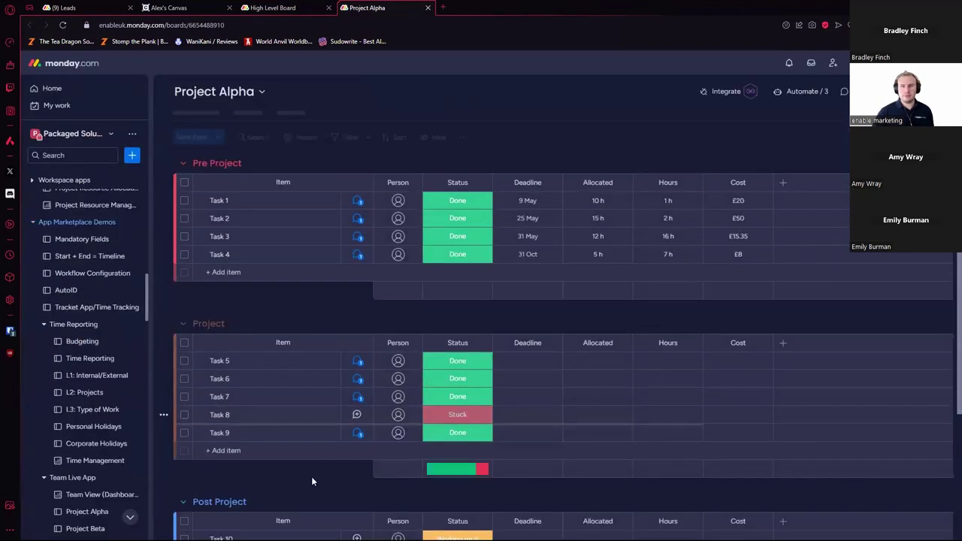
scroll(537, 301, "down", 2)
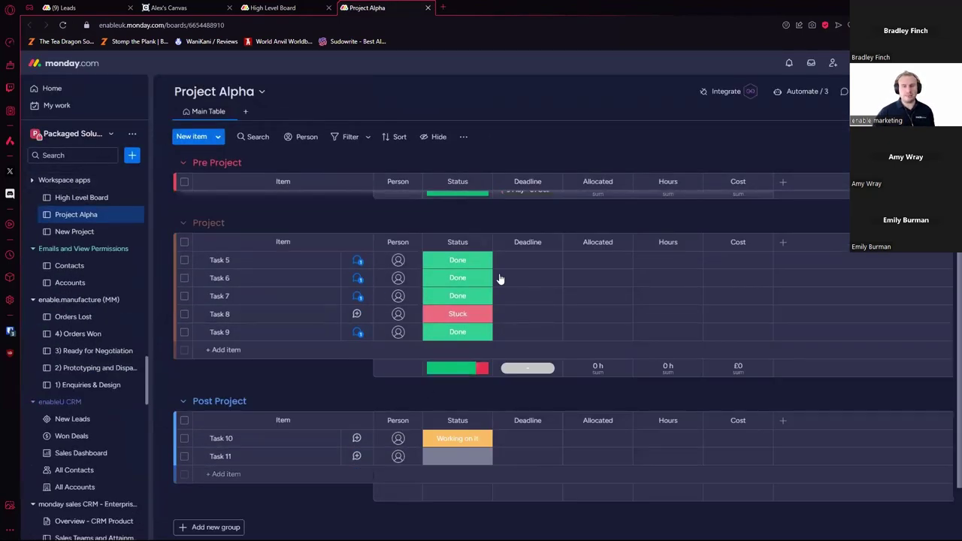
left_click(427, 8)
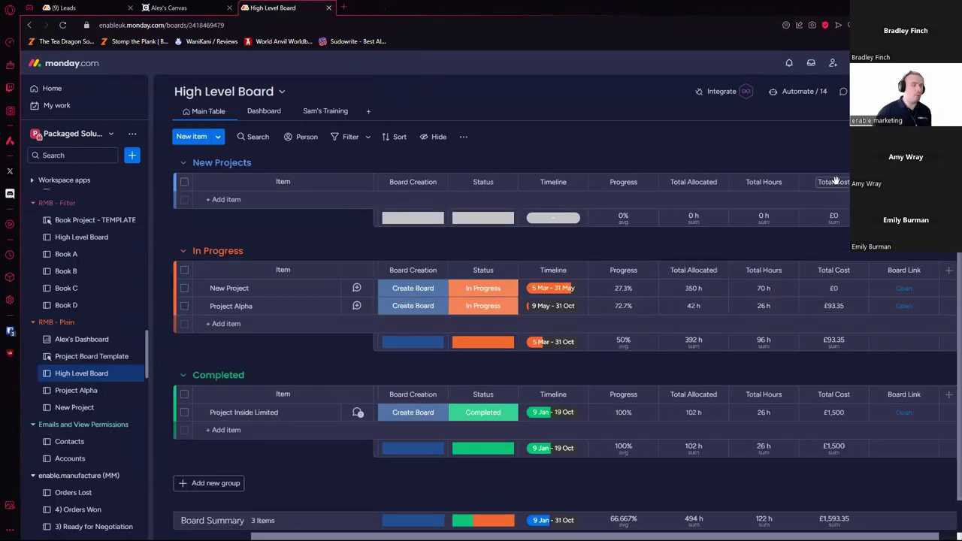
left_click(734, 98)
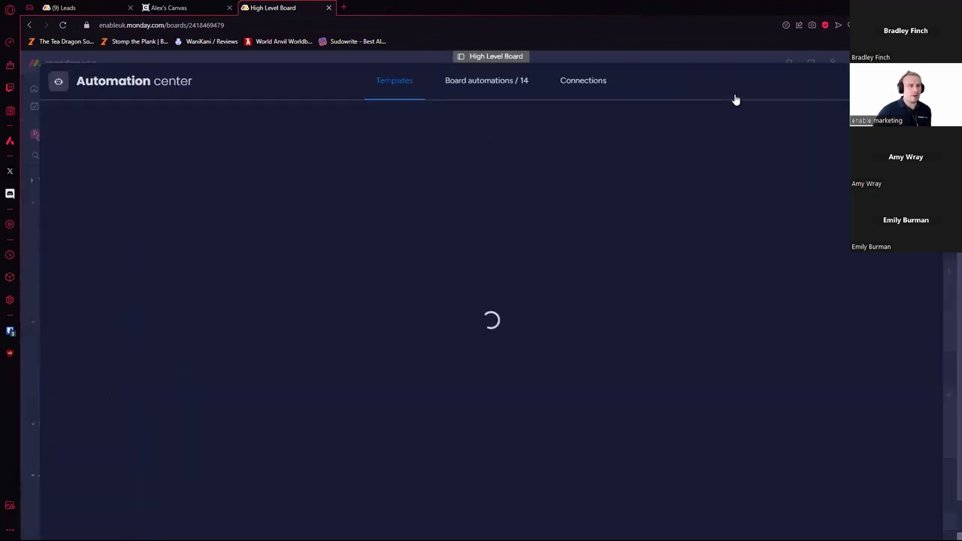
Step: Browse the 14 board automations, including the Total Cost, Progress and Timeline rollups, then close the center
scroll(602, 177, "down", 2)
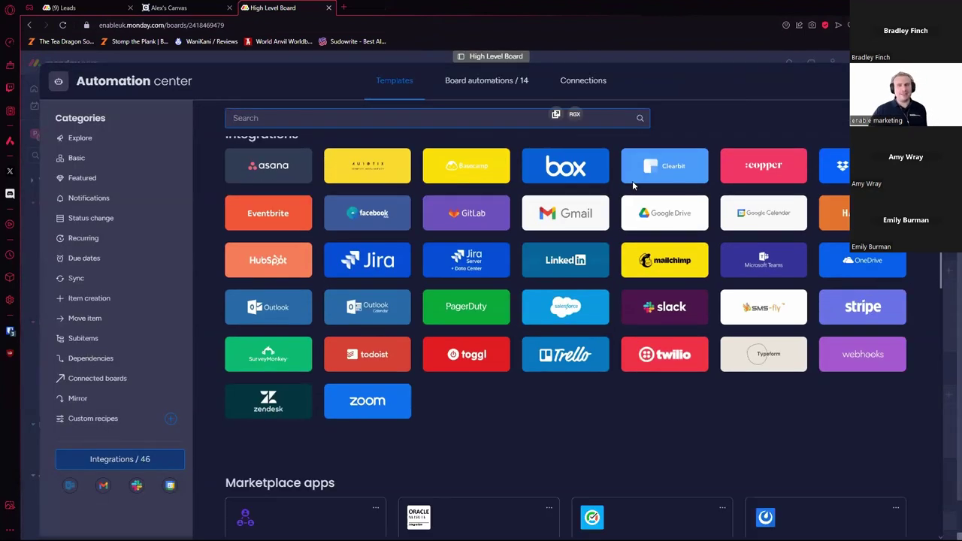
scroll(632, 181, "up", 2)
left_click(516, 81)
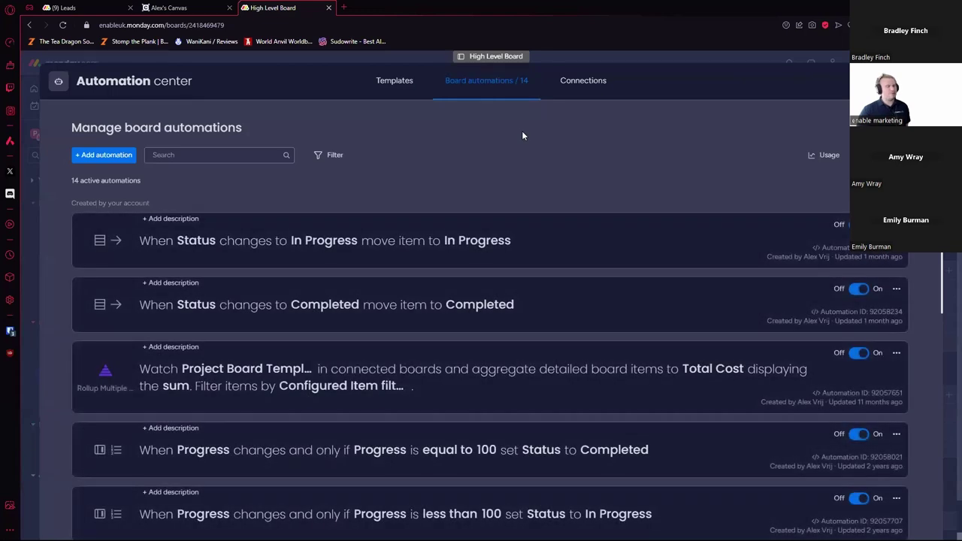
scroll(510, 303, "down", 2)
scroll(510, 303, "down", 7)
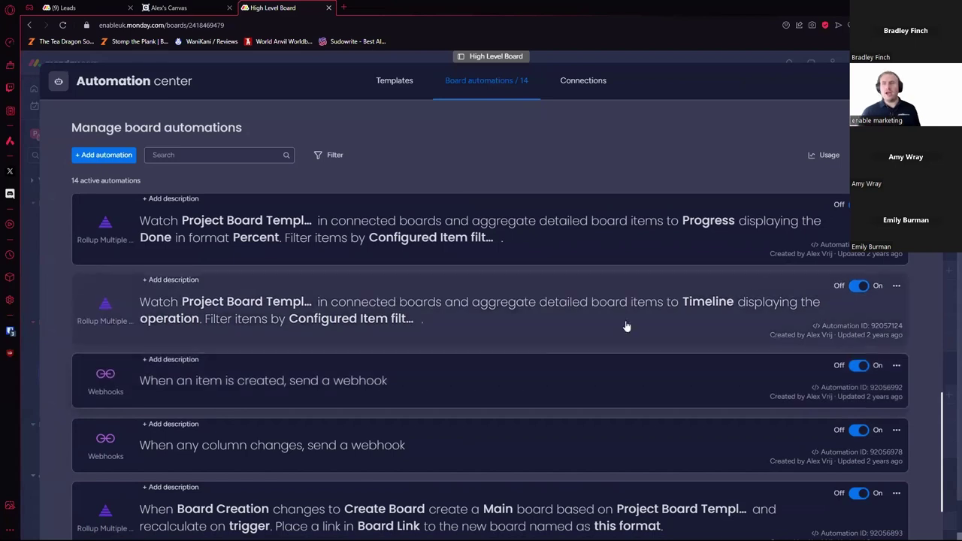
key("Escape")
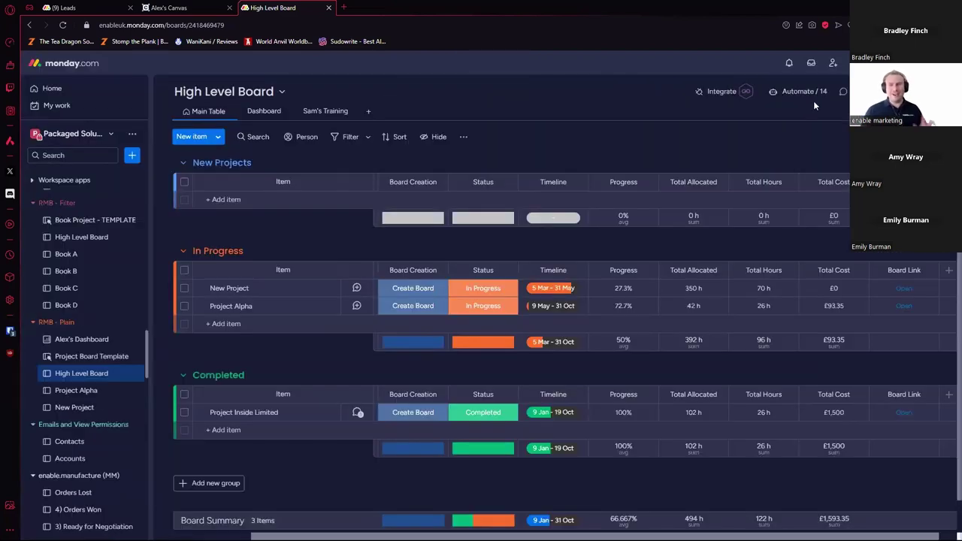
Step: Search the marketplace for 'excellent', browse the 16 apps, then close it and switch to the Leads board
left_click(848, 64)
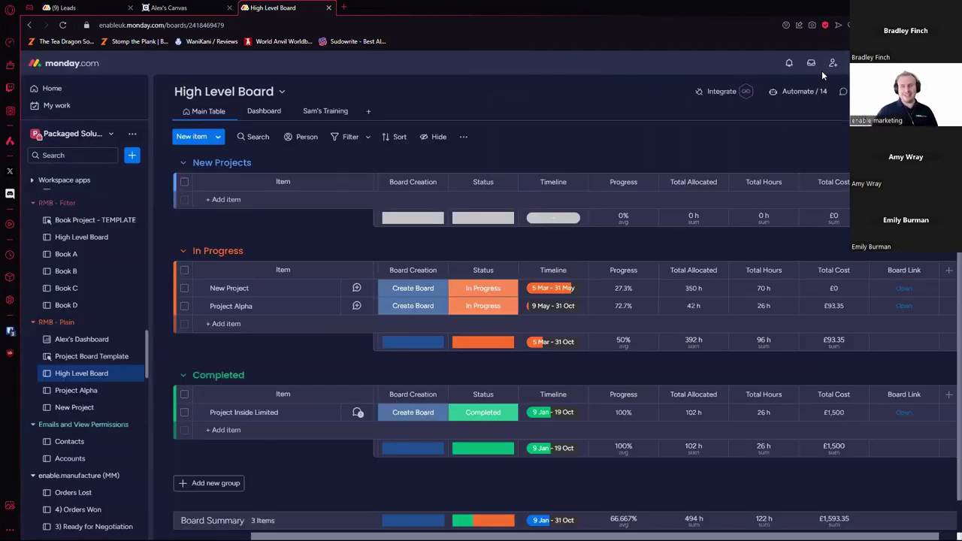
left_click(380, 82)
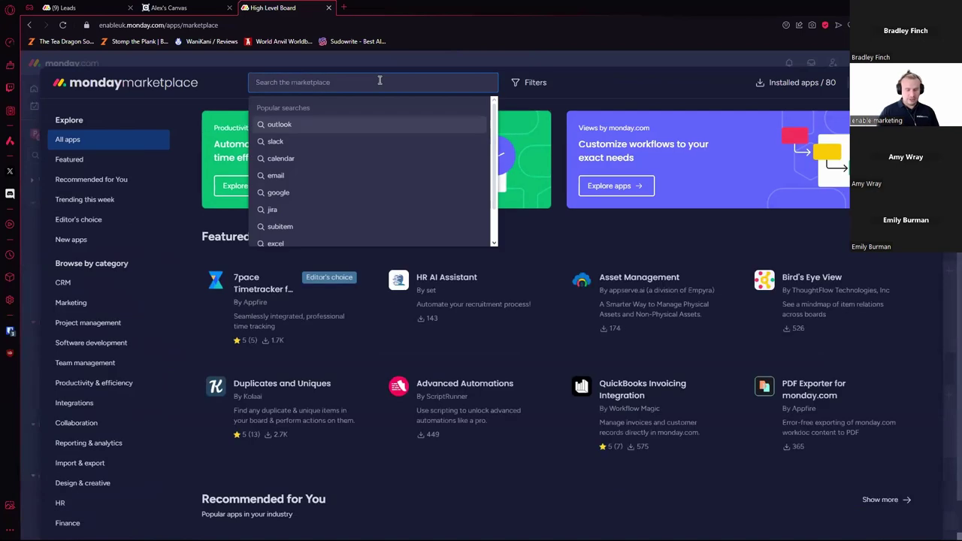
type("excellent")
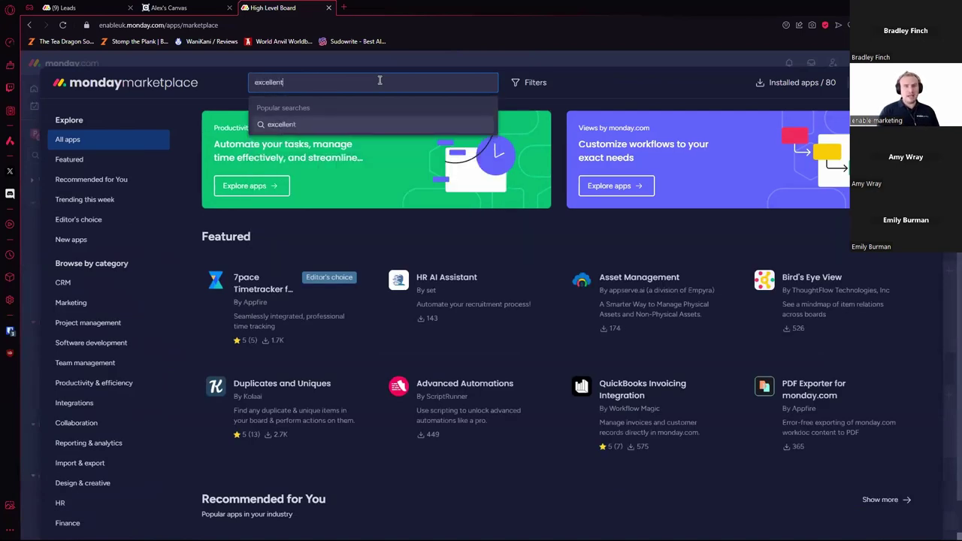
key("Return")
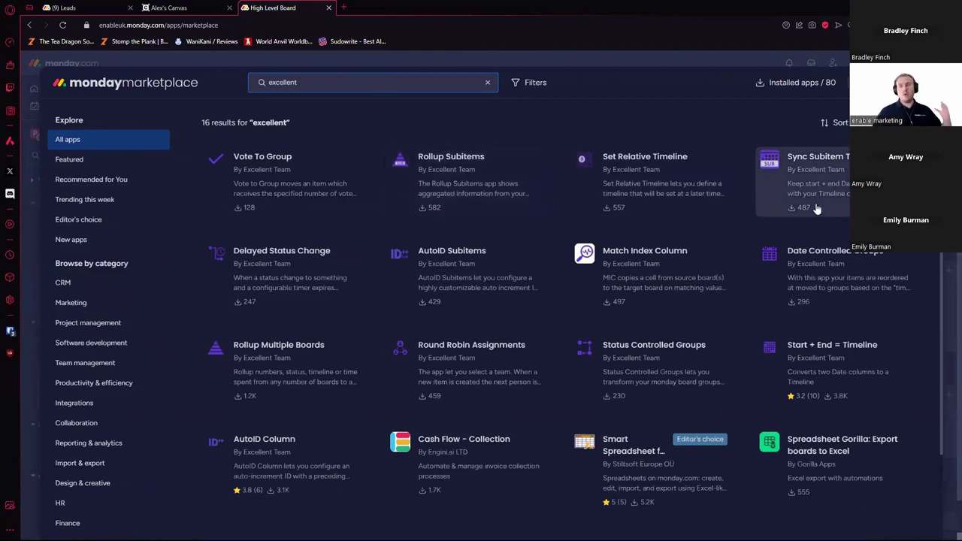
scroll(819, 207, "down", 1)
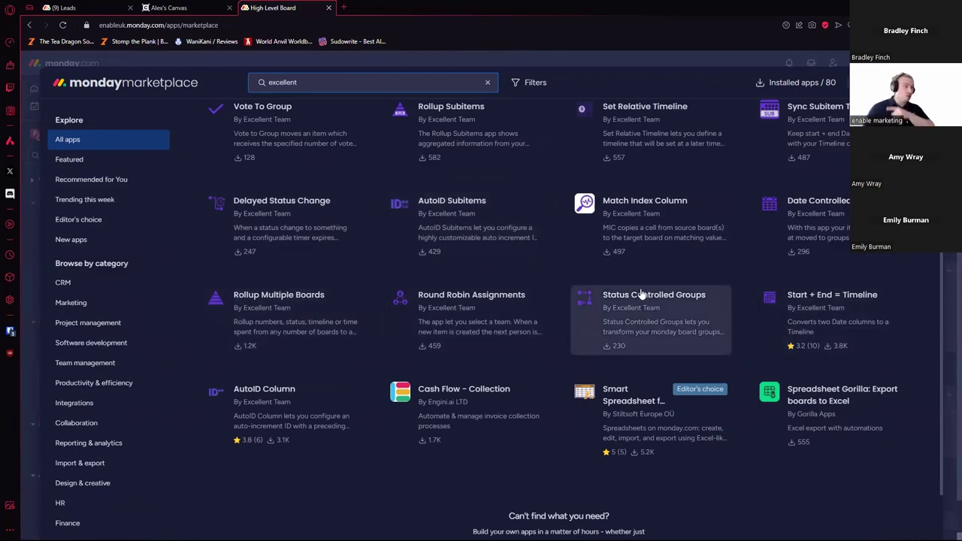
scroll(676, 260, "up", 1)
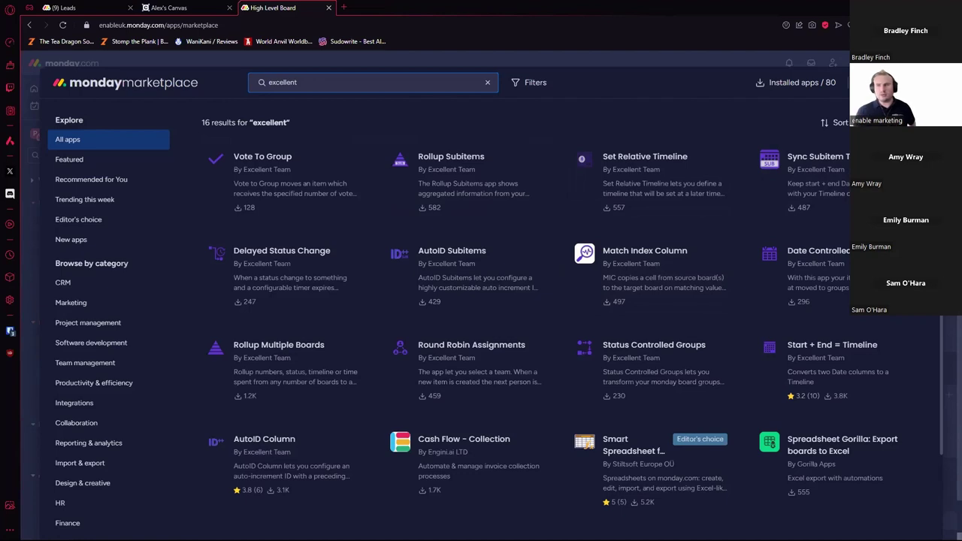
key("Escape")
key("ctrl+1")
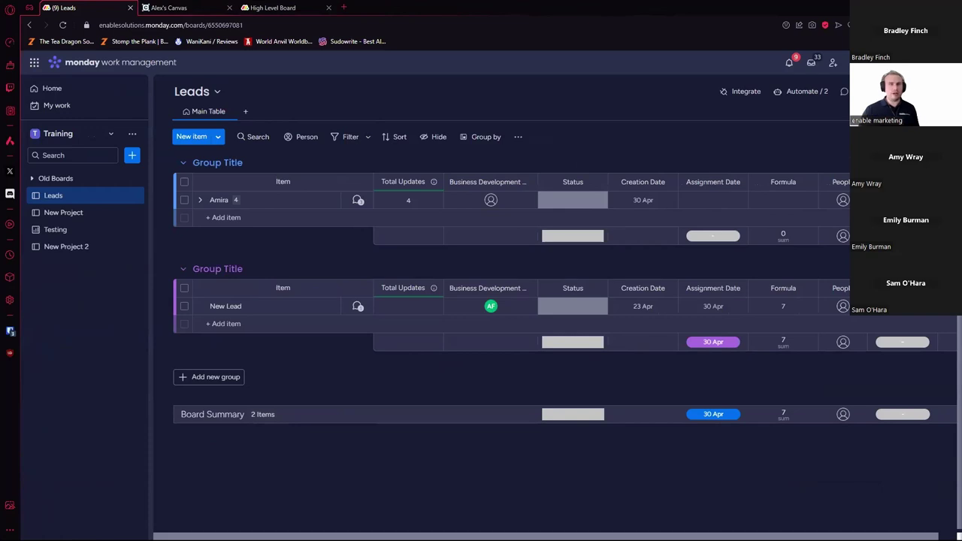
left_click(282, 9)
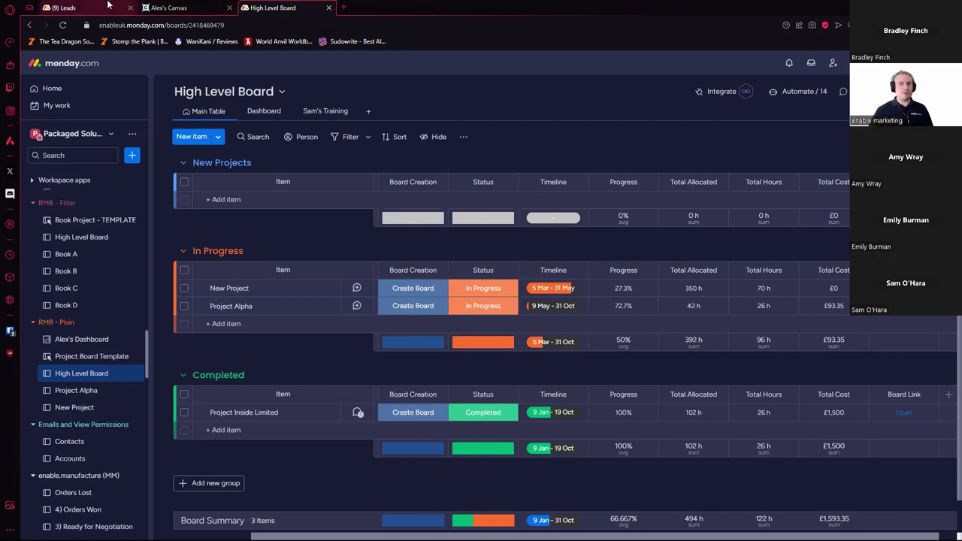
left_click(83, 7)
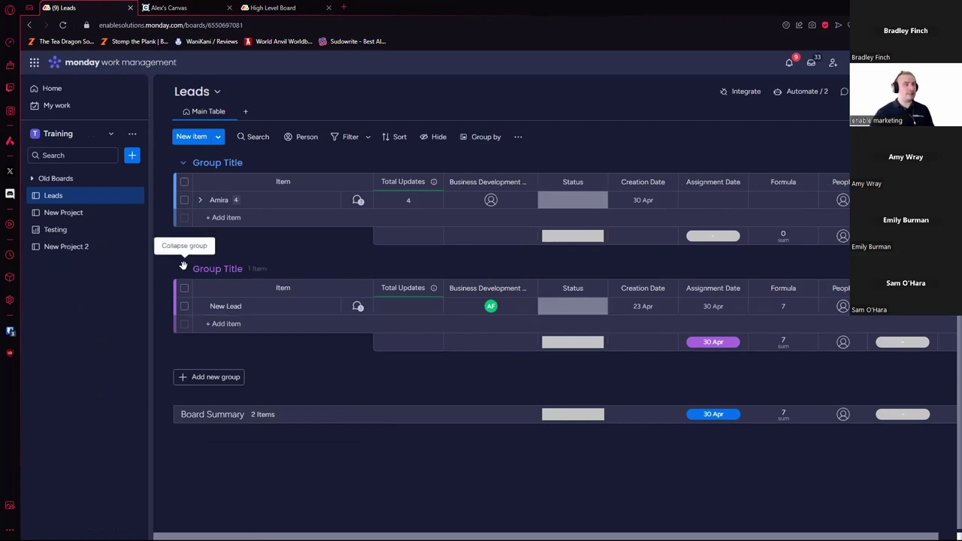
Step: Create a board named 'Portfolio Board' with the custom item type 'Projects'
left_click(133, 158)
left_click(188, 159)
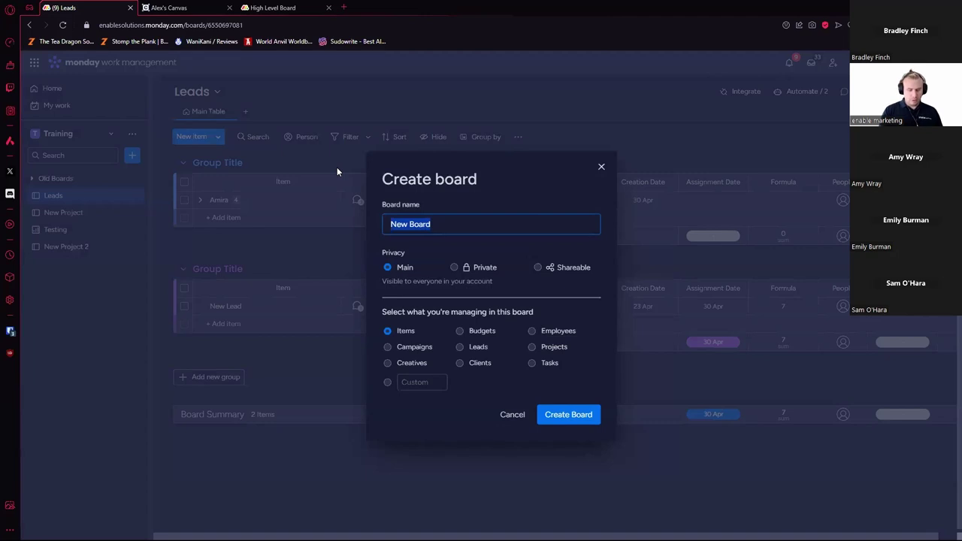
type("P")
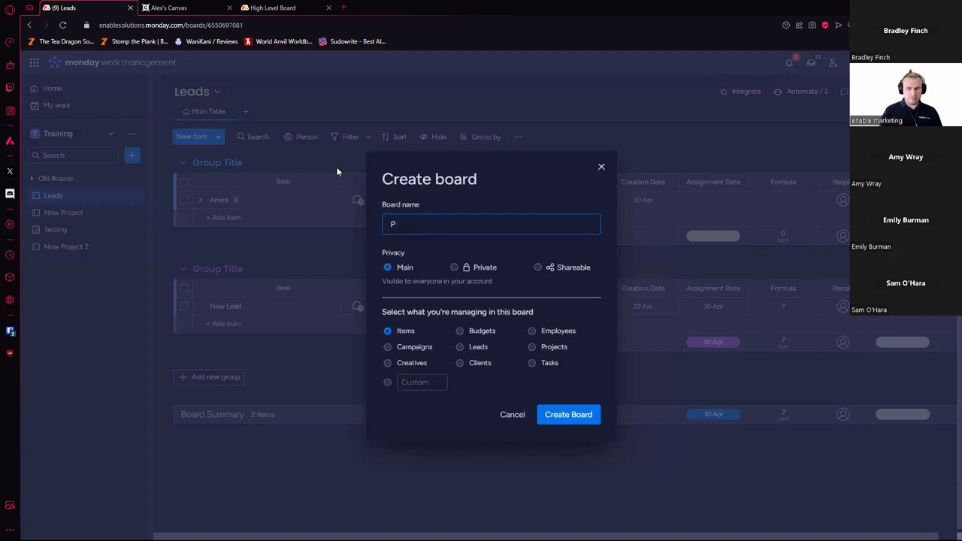
type("ortfolio")
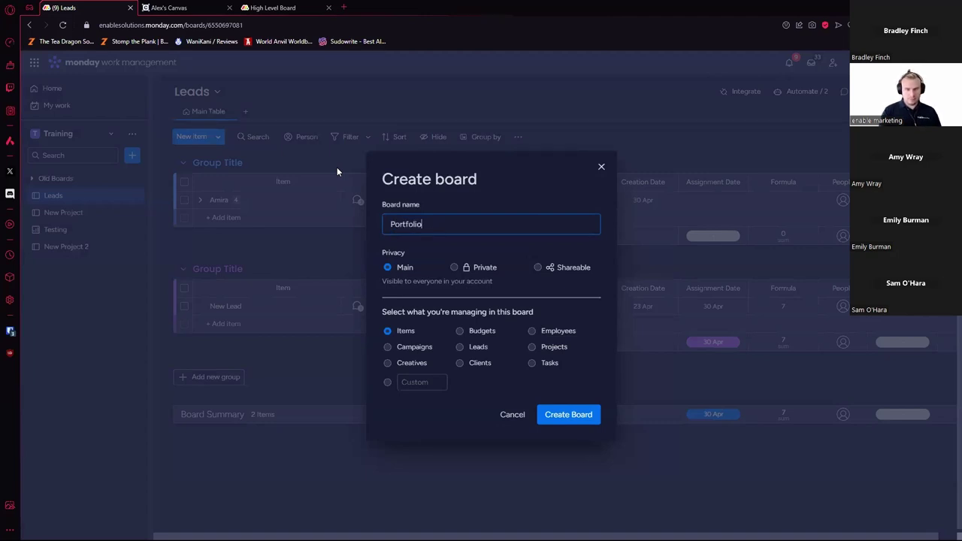
type(" Board")
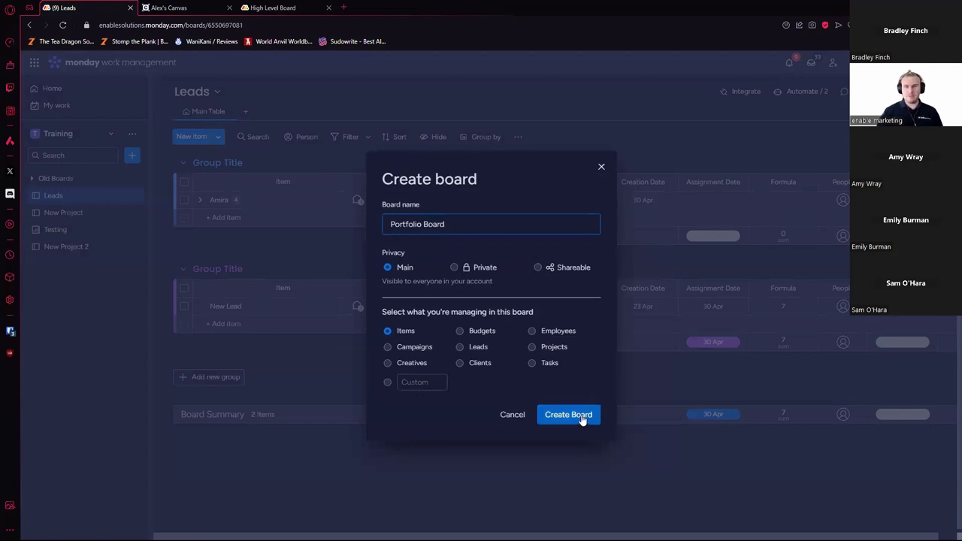
left_click(427, 382)
type("Projects")
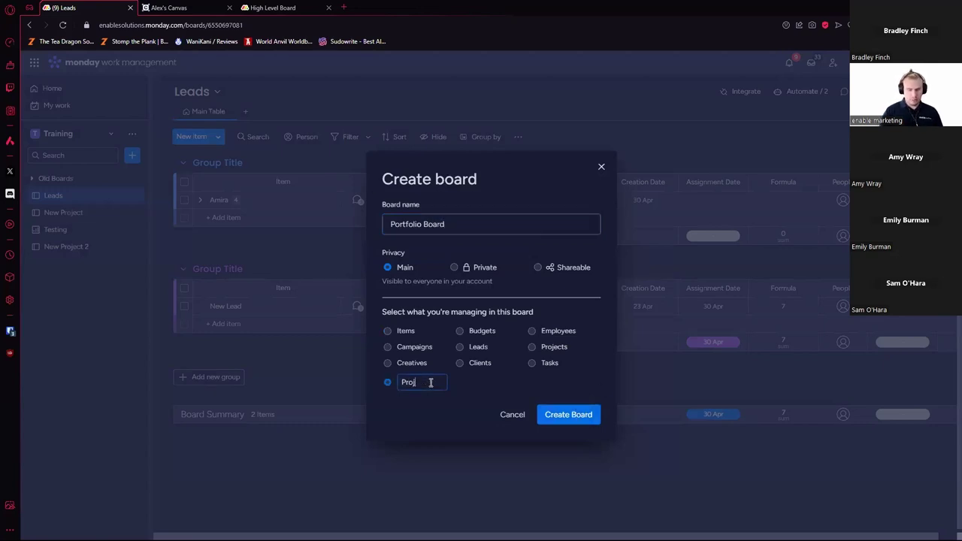
left_click(575, 419)
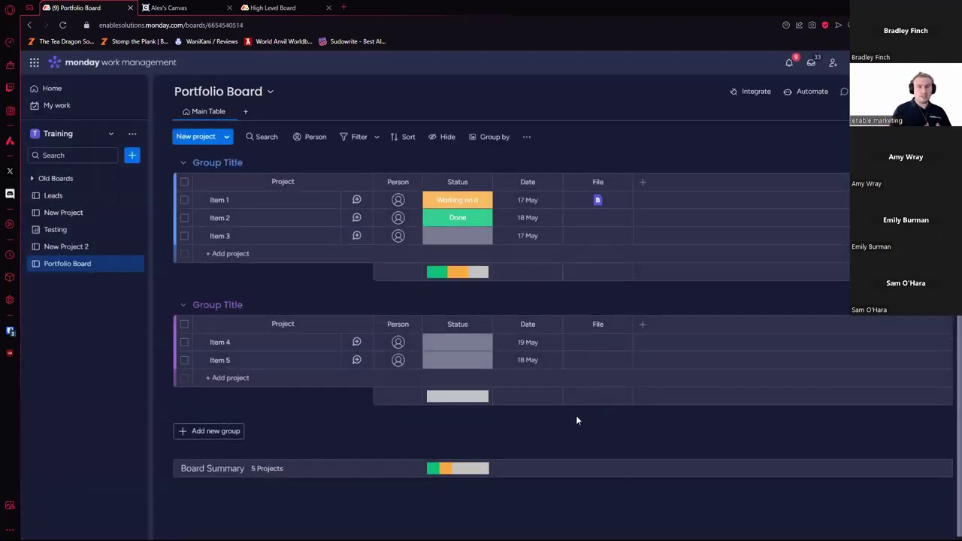
Step: Select both groups and delete all five sample items from Portfolio Board
left_click(184, 182)
left_click(185, 324)
left_click(606, 507)
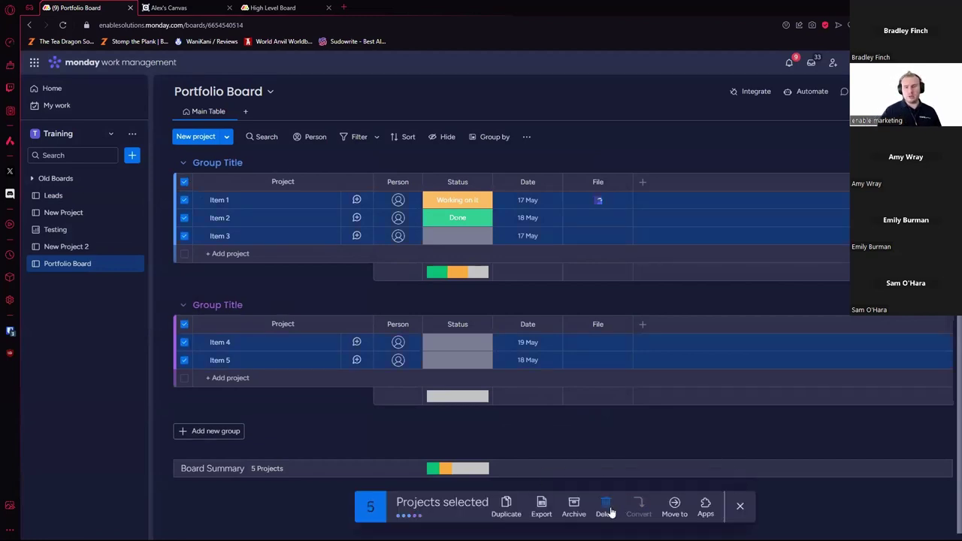
left_click(593, 319)
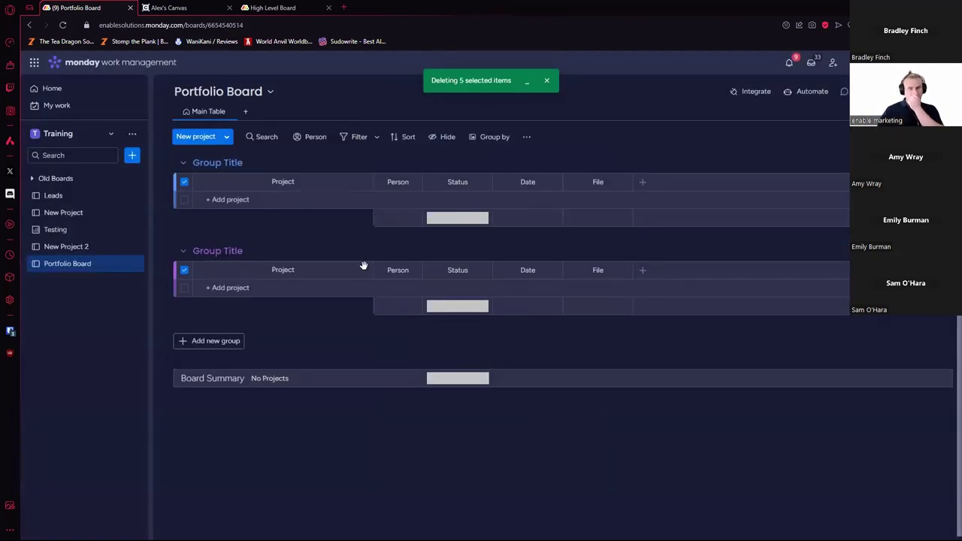
Step: Add the items 'New Project 1' and 'New Project 2' to Portfolio Board
left_click(251, 197)
type("New Pro")
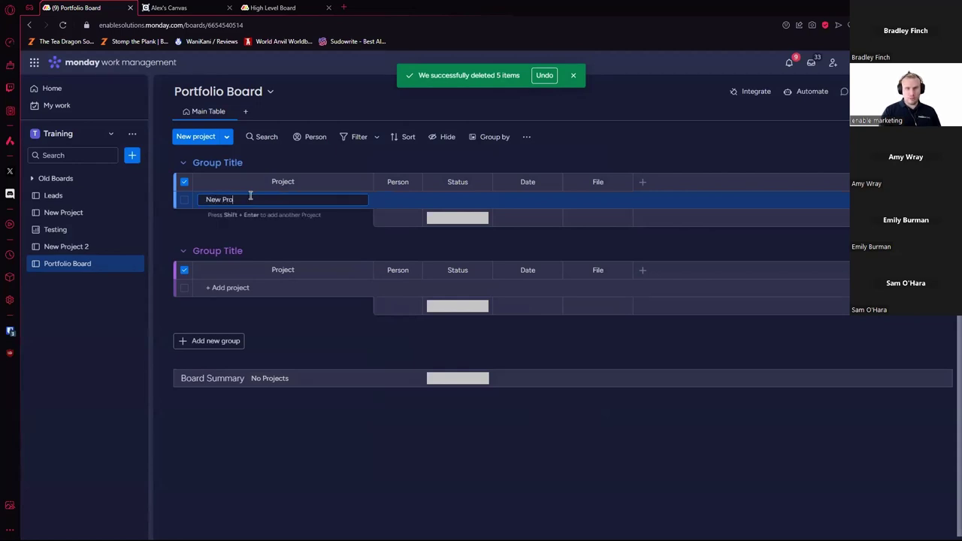
type("ject 1")
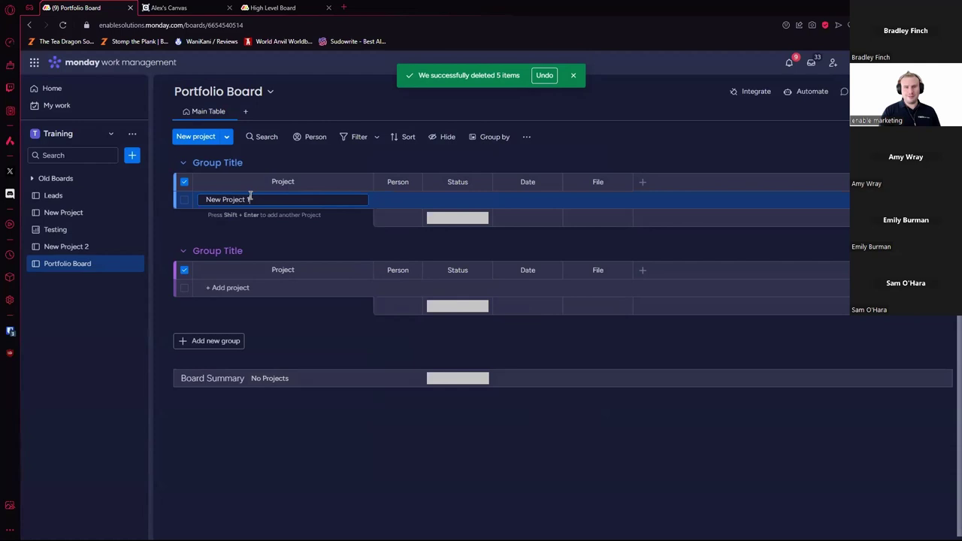
key("ctrl+shift+Left")
key("ctrl+shift+Left")
key("ctrl+shift+Left")
key("ctrl+c")
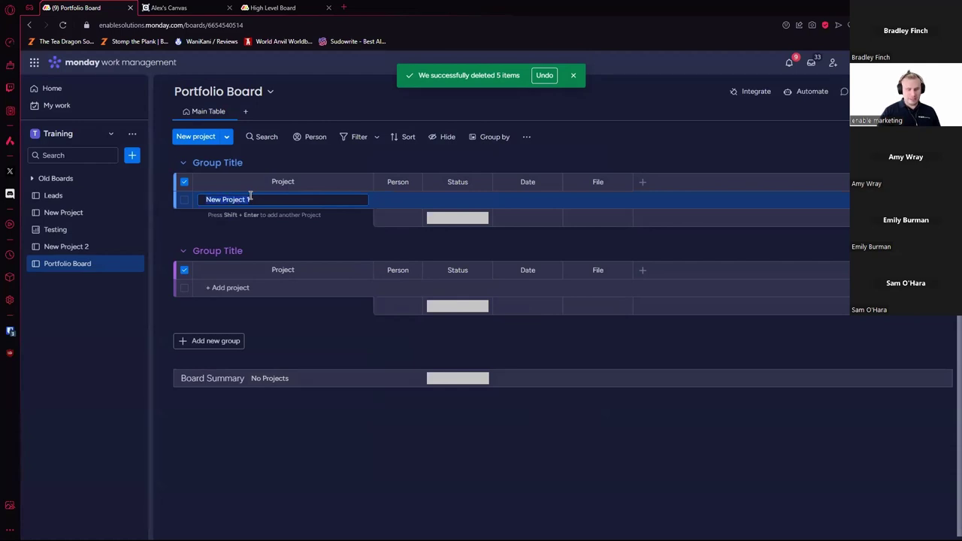
key("Return")
key("ctrl+v")
key("BackSpace")
type("2")
key("Return")
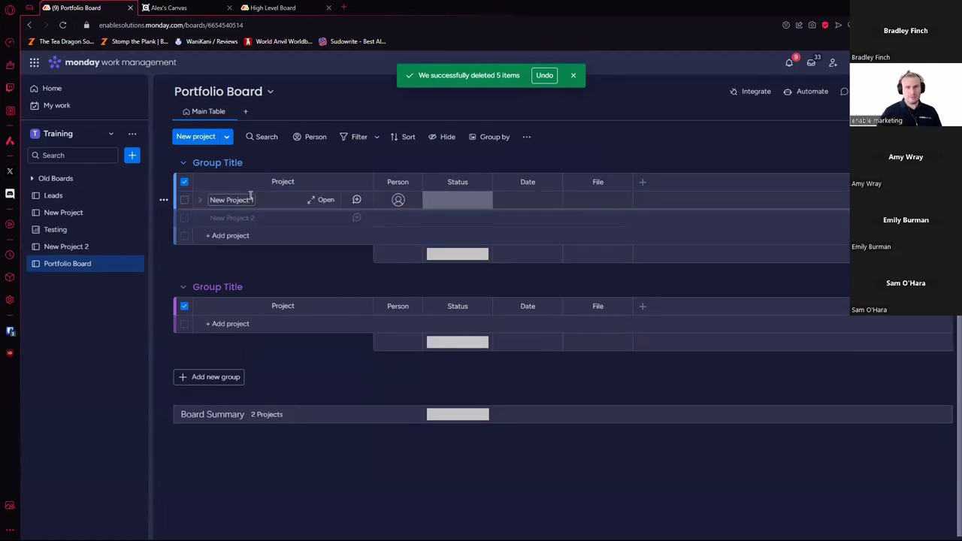
left_click(184, 182)
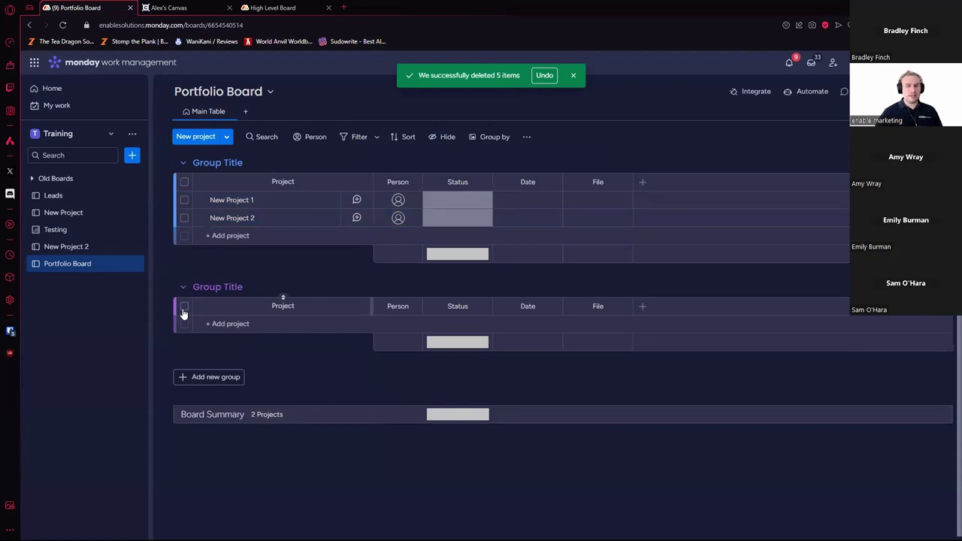
Step: Duplicate the New Project 2 board as 'New Project 3' with board structure, items and updates
left_click(133, 247)
mouse_move(225, 321)
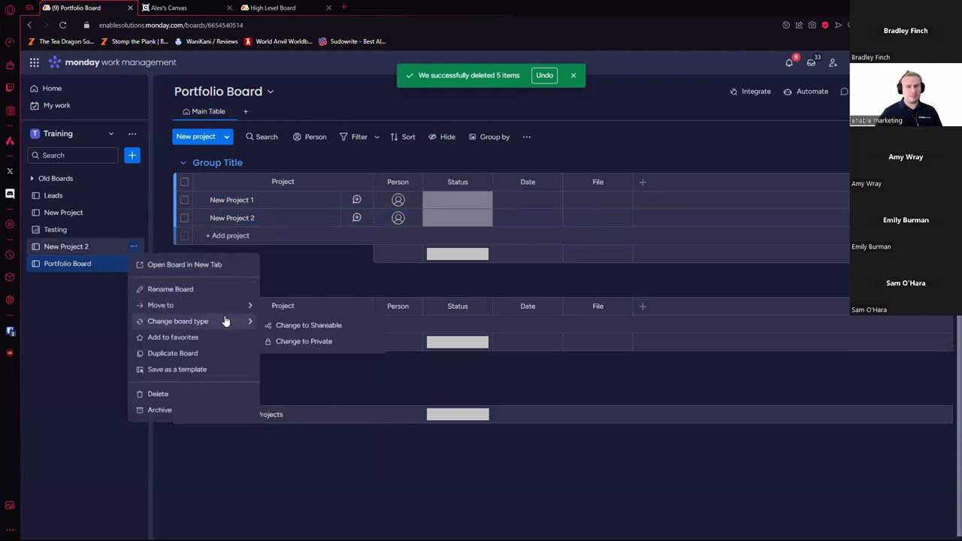
left_click(211, 353)
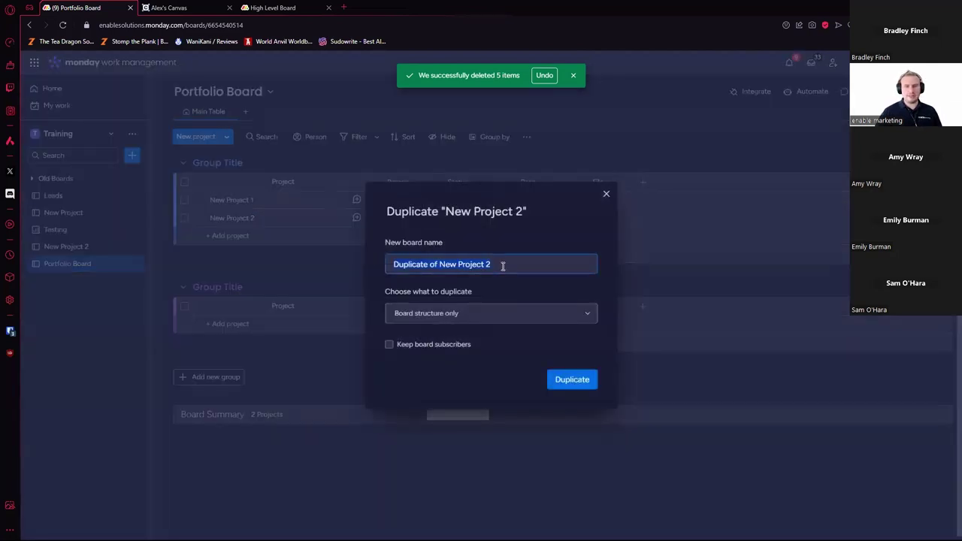
type("New Project 3")
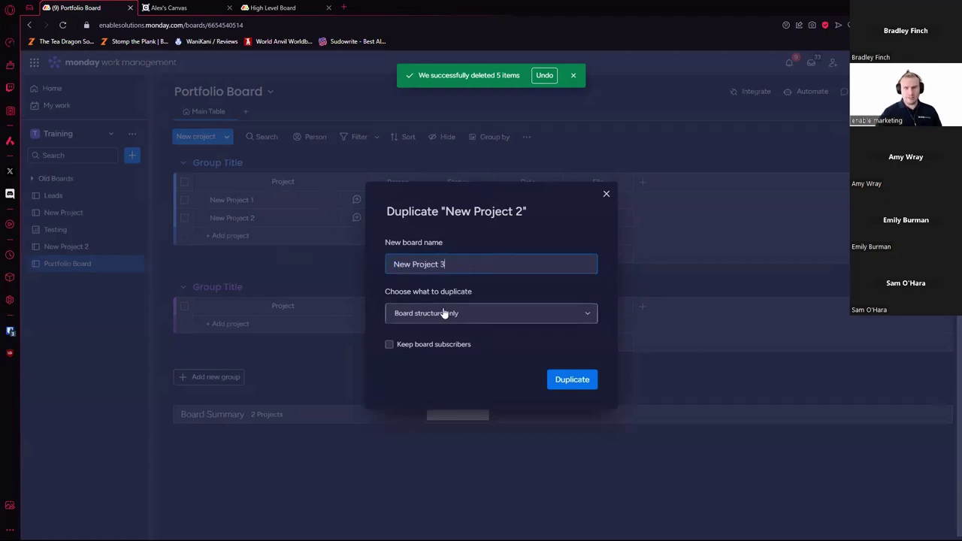
left_click(445, 313)
left_click(489, 368)
left_click(574, 381)
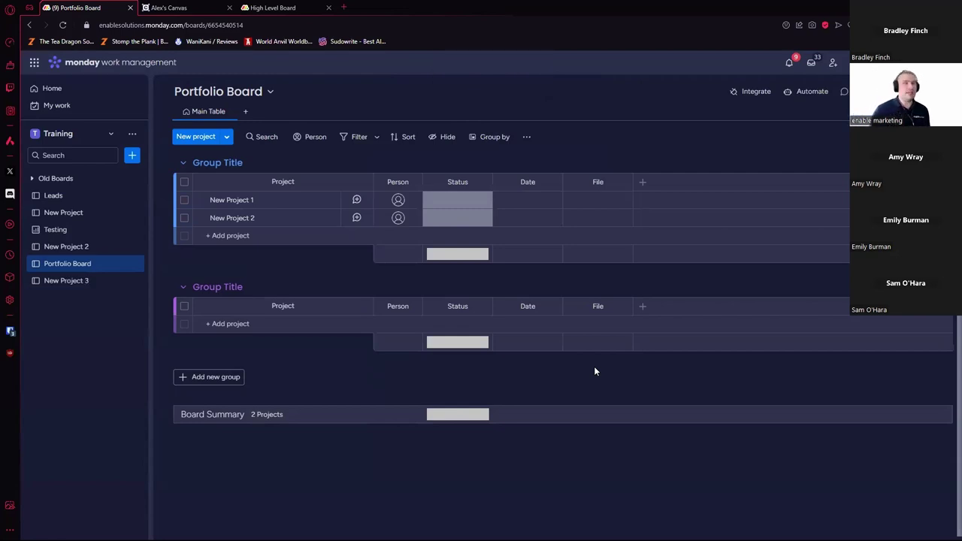
Step: Create a 'Projects' folder and move New Project, New Project 2 and New Project 3 into it
left_click(133, 156)
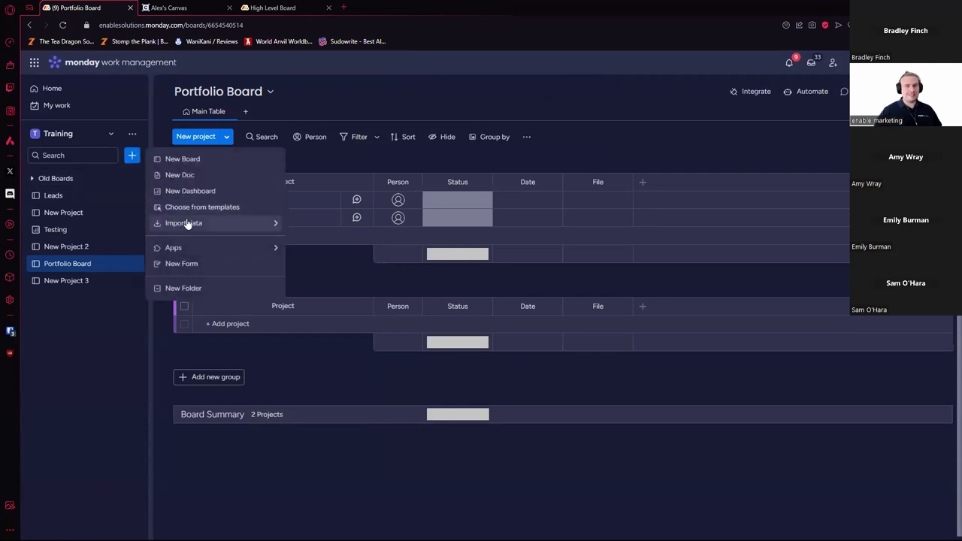
left_click(209, 292)
type("Proj")
key("BackSpace")
key("BackSpace")
key("BackSpace")
key("BackSpace")
type("Projects")
key("Return")
left_click_drag(77, 248, 91, 295)
left_click_drag(79, 213, 114, 270)
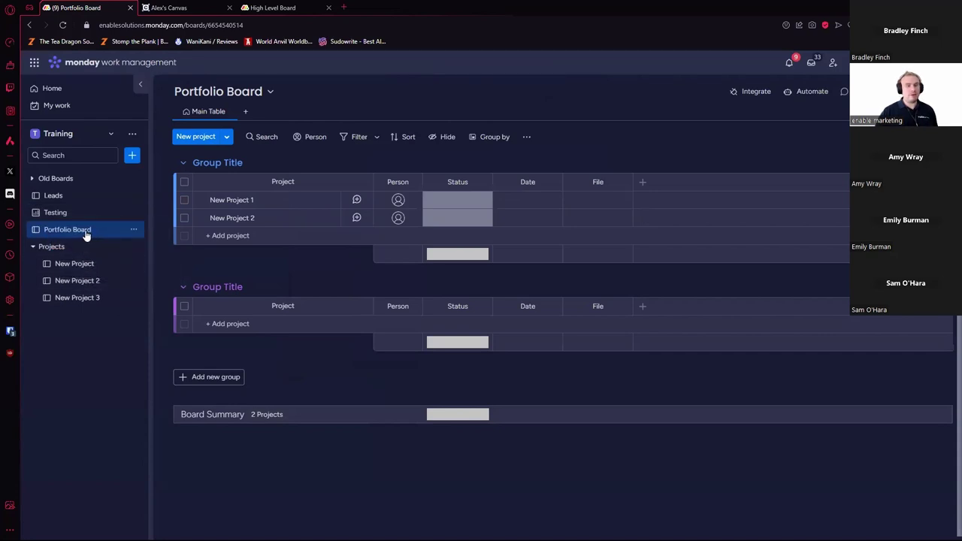
Step: Add 'New Project 3' as a Portfolio Board item and choose to delete the Date column
left_click(217, 234)
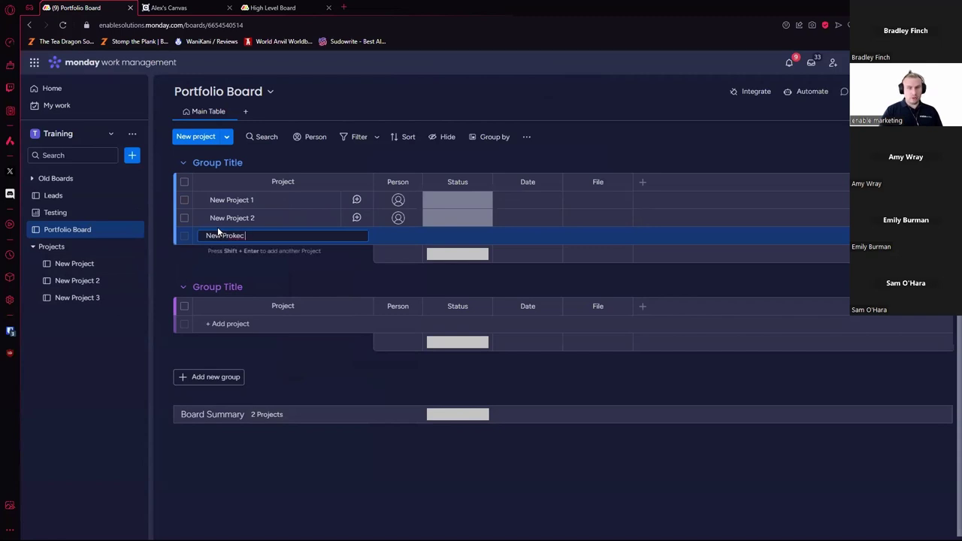
type("New Project 3")
key("Return")
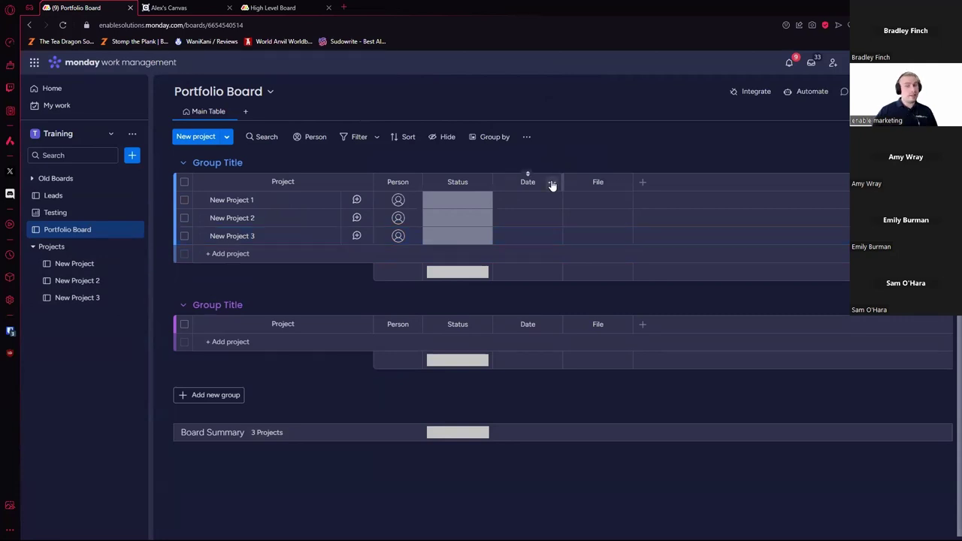
left_click(552, 182)
left_click(576, 358)
Step: Confirm deletion of the Date column, then delete the File column too
left_click(608, 128)
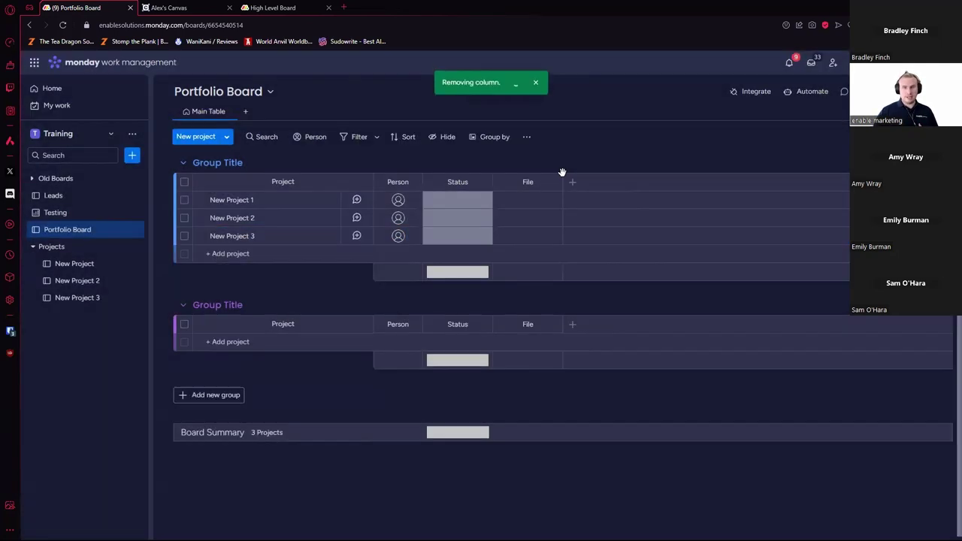
left_click(552, 183)
left_click(579, 338)
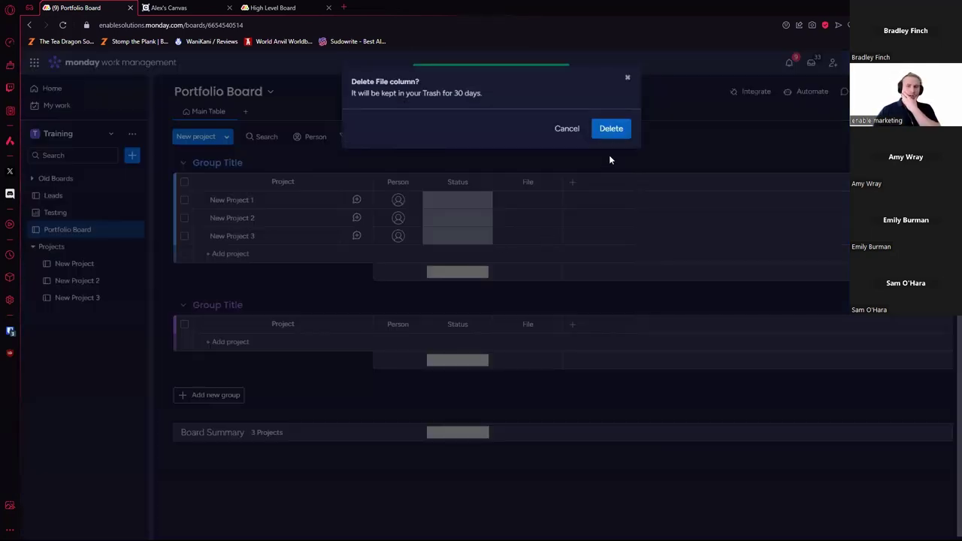
left_click(609, 128)
Step: Glance at the New Project board, return to Portfolio Board and list column types to add
left_click(82, 264)
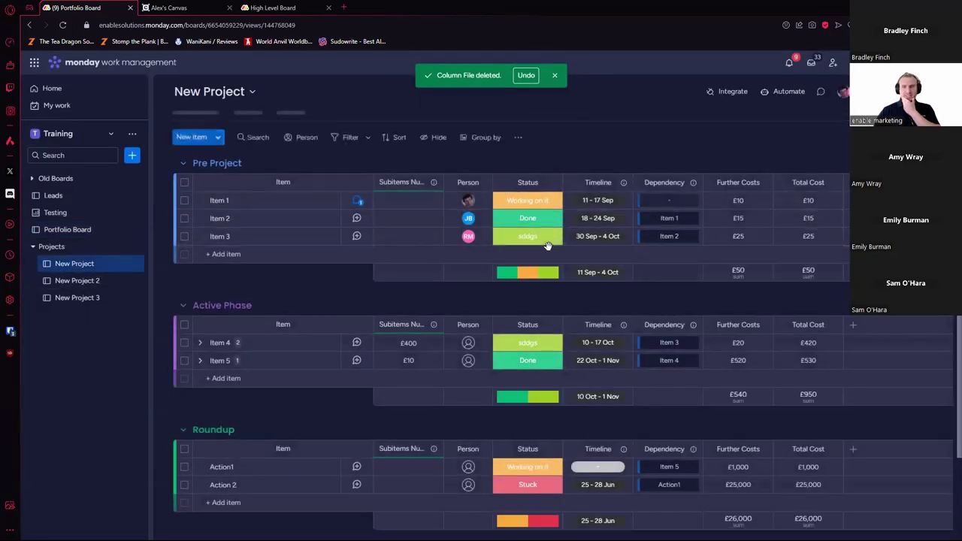
left_click(85, 231)
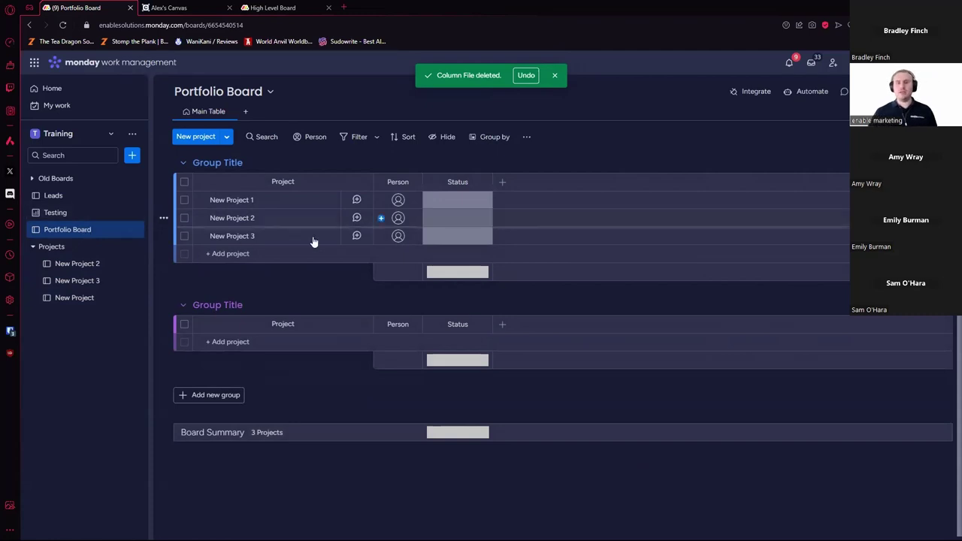
left_click(502, 182)
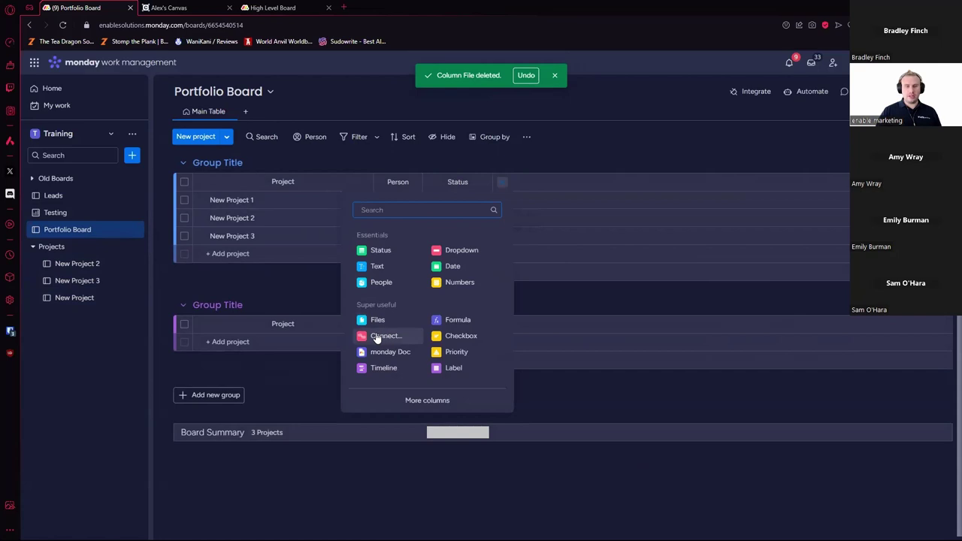
Step: Add a Connect boards column to Portfolio Board from the full Column Center catalogue
left_click(428, 401)
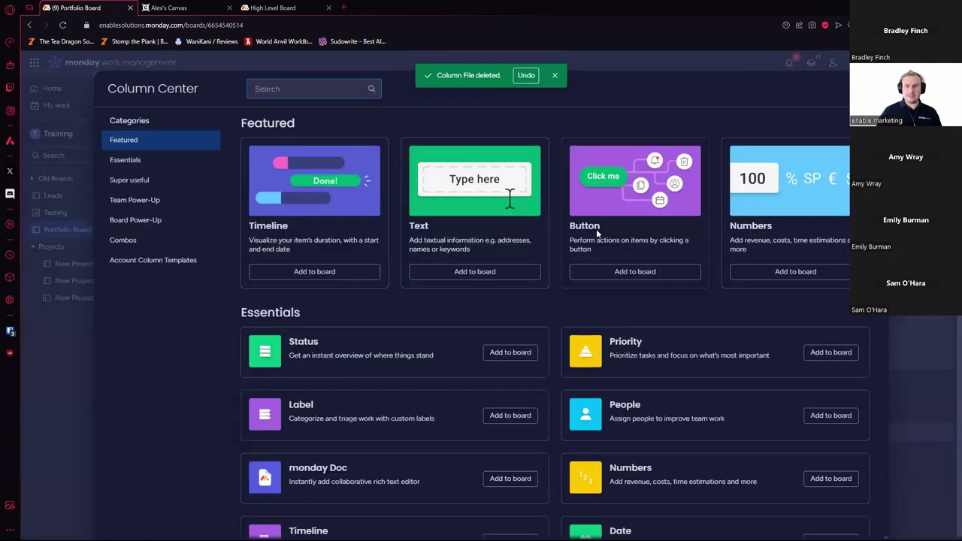
scroll(597, 229, "down", 5)
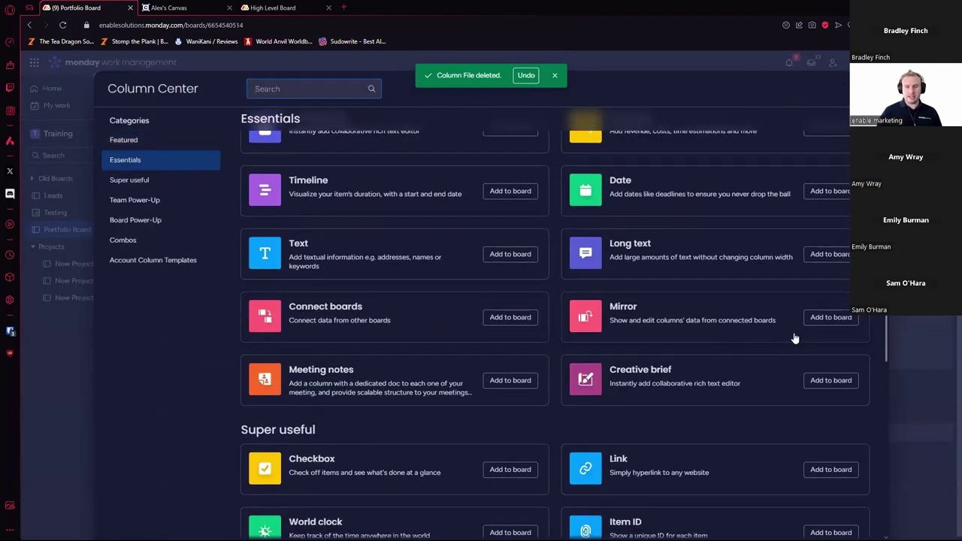
left_click(528, 324)
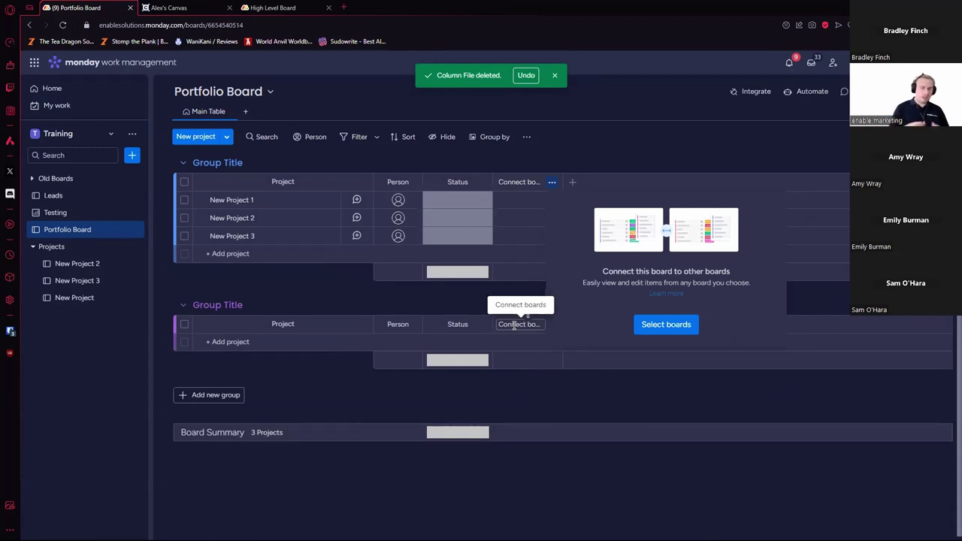
Step: Select New Project, New Project 2 and New Project 3 (found by search) and connect them
left_click(658, 328)
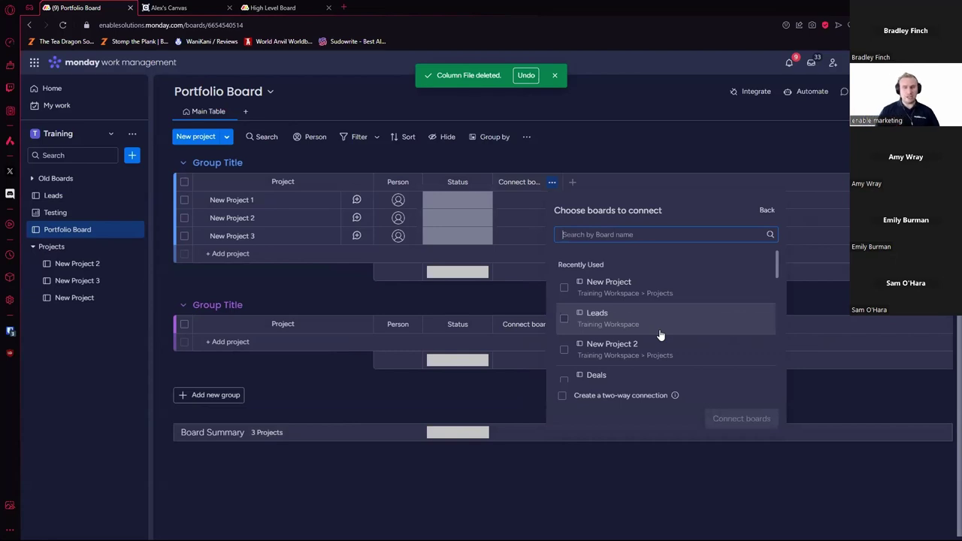
left_click(564, 288)
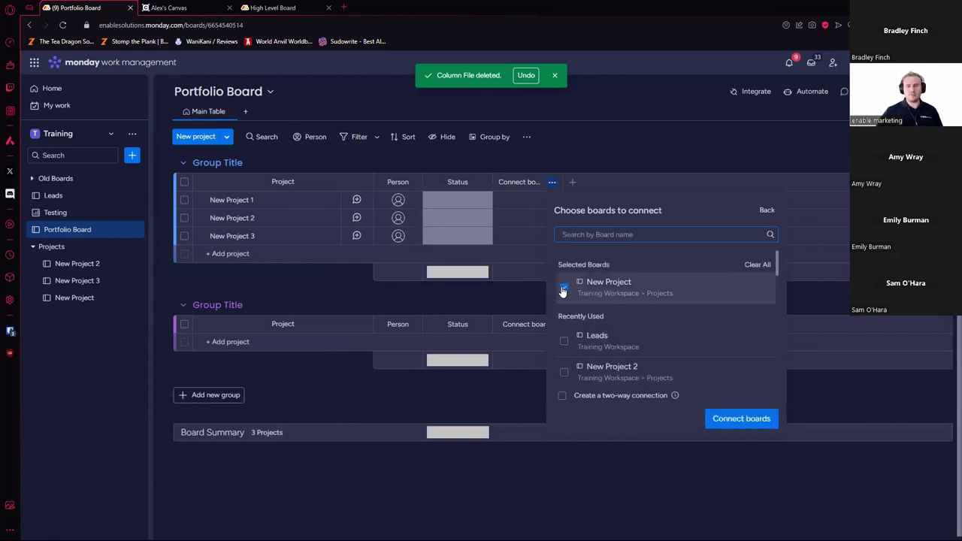
left_click(565, 372)
scroll(621, 335, "down", 2)
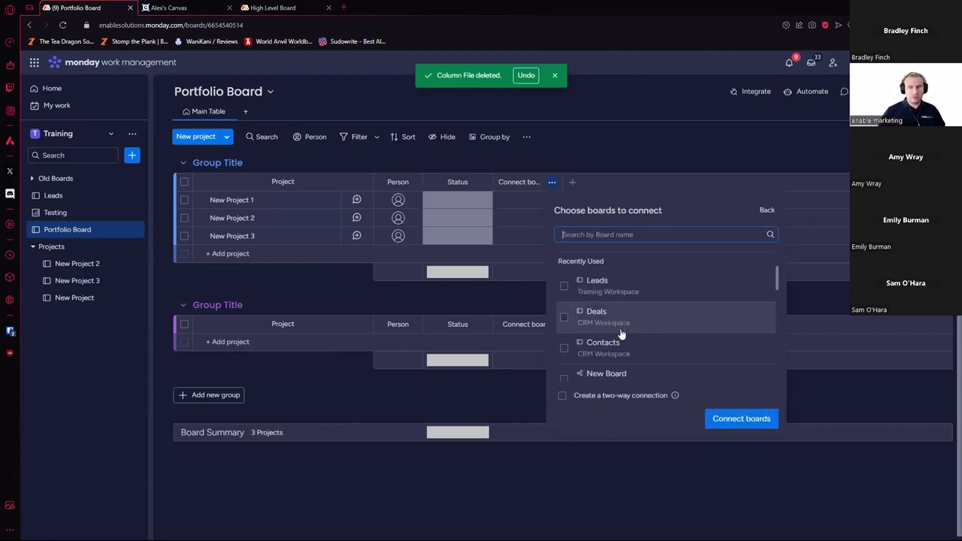
scroll(621, 334, "down", 3)
scroll(596, 343, "up", 5)
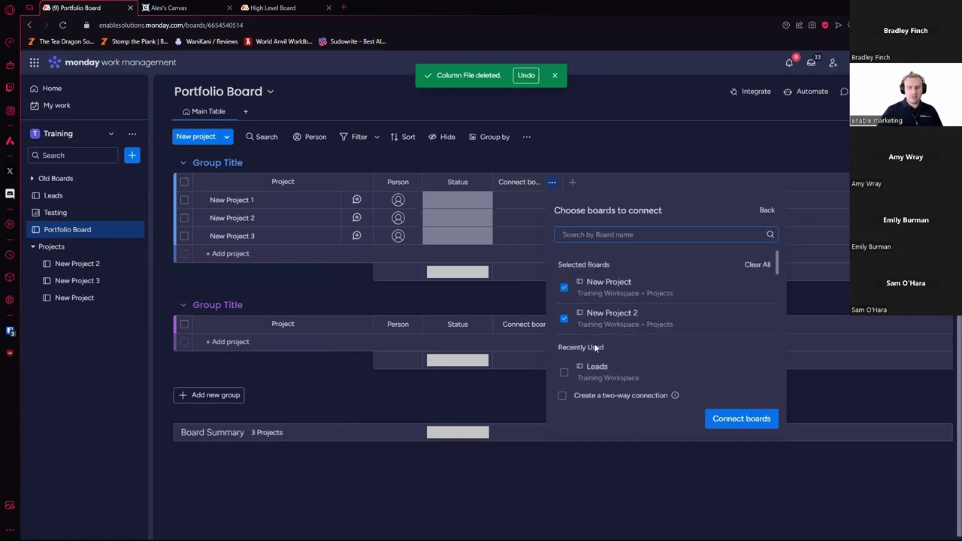
type("3")
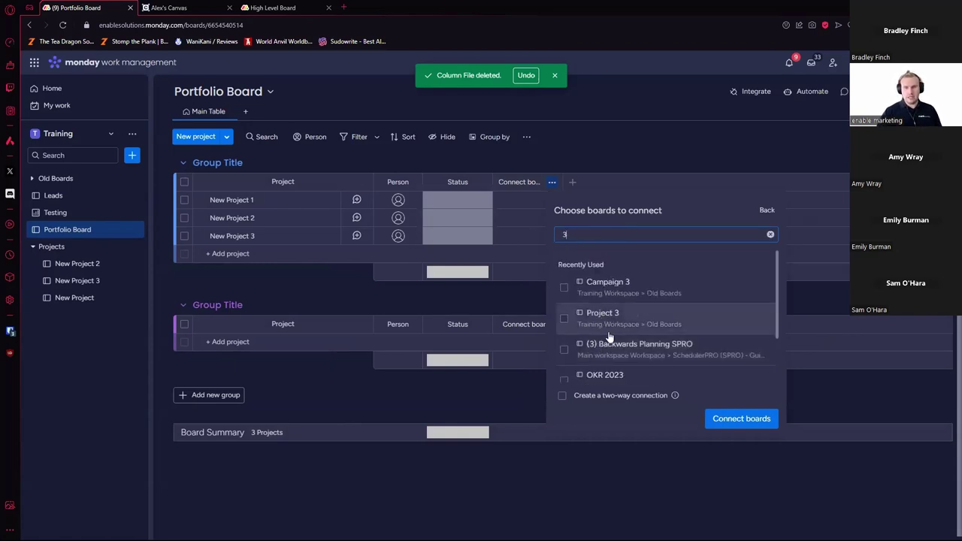
key("BackSpace")
type("New pro")
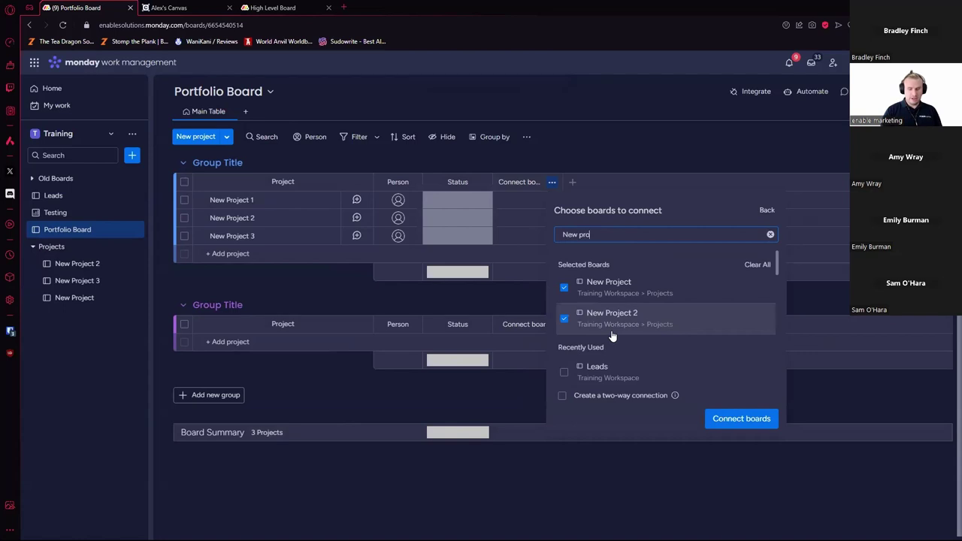
type("ject 3")
left_click(565, 289)
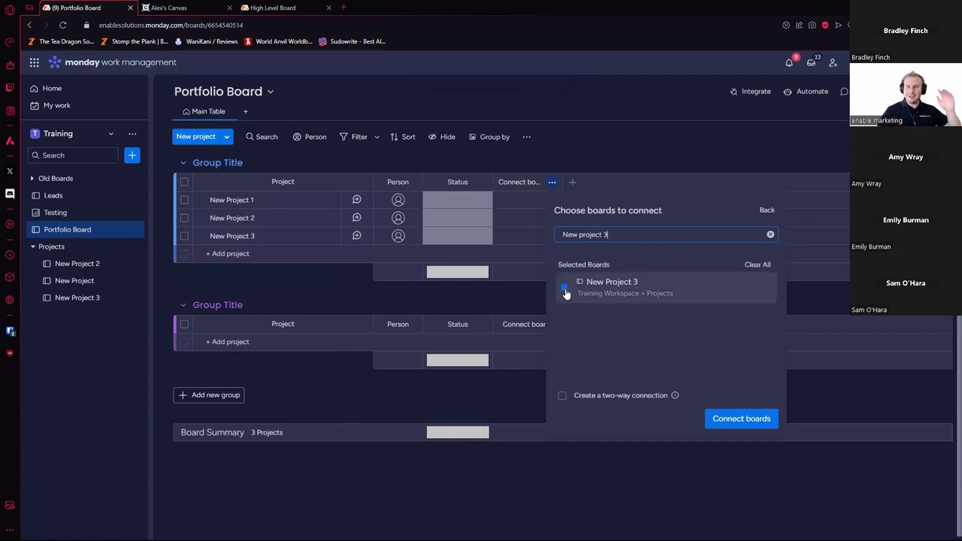
left_click(771, 235)
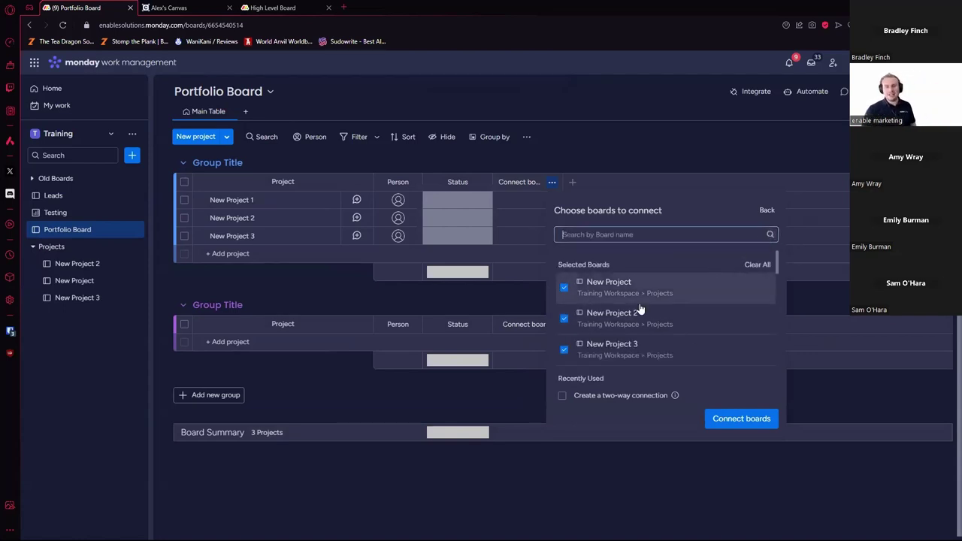
left_click(749, 420)
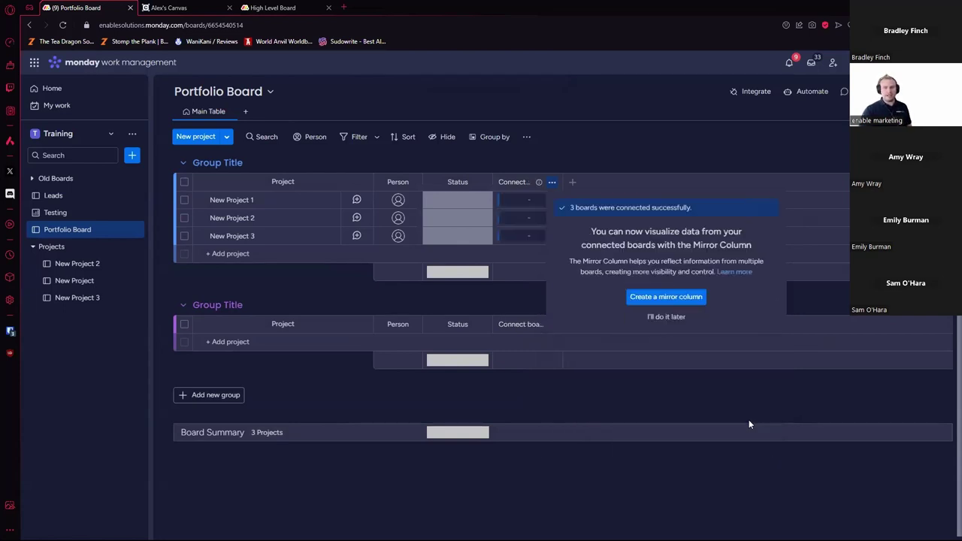
Step: Skip mirror setup and link New Project 1 to Items 1–5, Action1 and Action 2
left_click(656, 437)
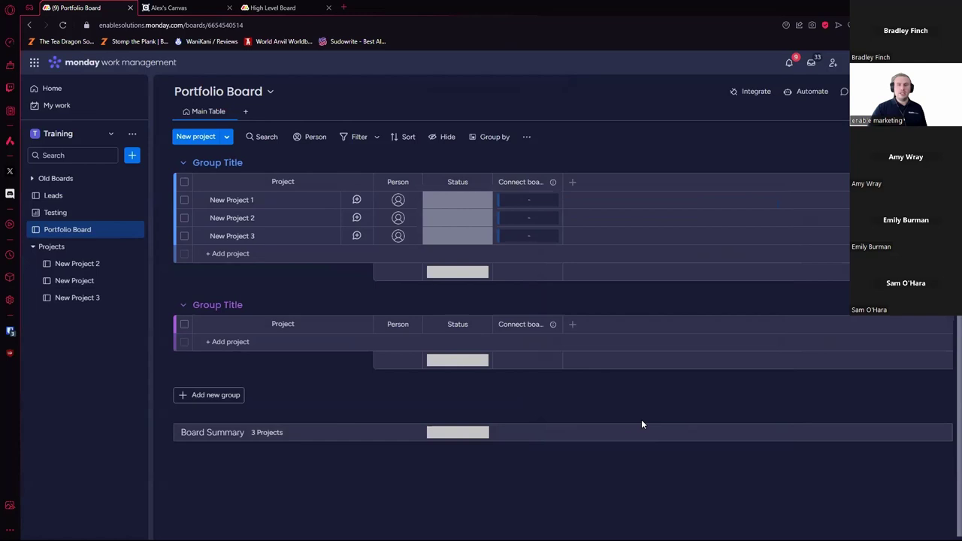
left_click(554, 209)
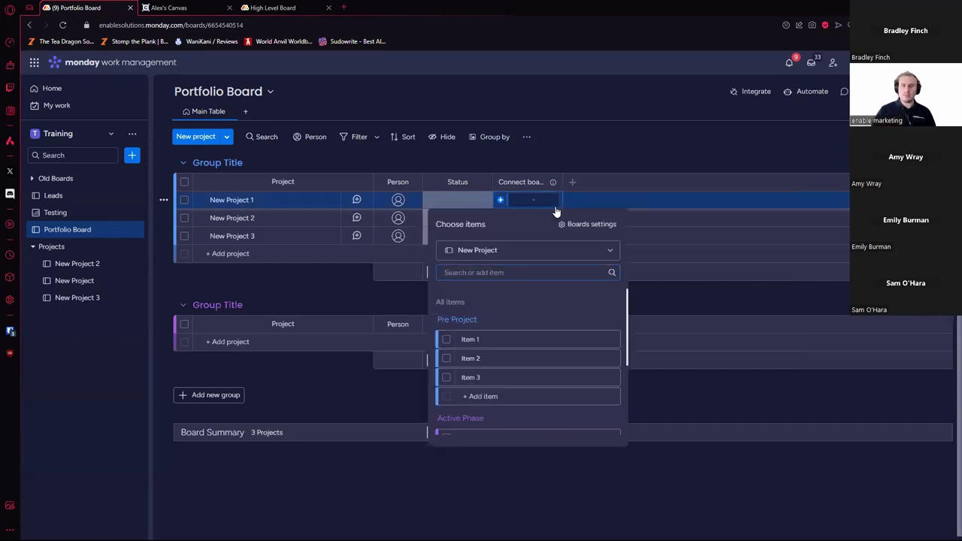
scroll(478, 371, "down", 1)
scroll(478, 370, "up", 1)
left_click(448, 340)
scroll(450, 363, "down", 1)
left_click(447, 391)
left_click(448, 388)
left_click(446, 331)
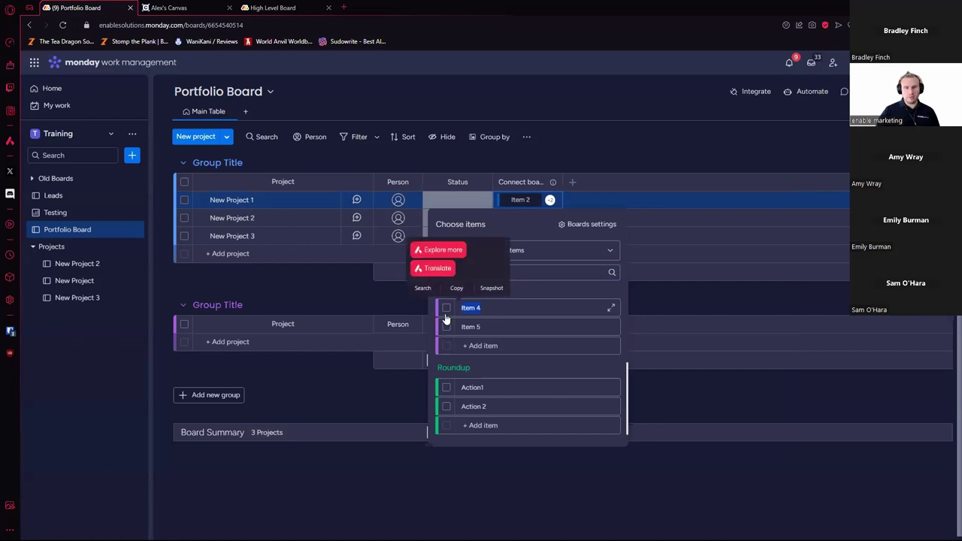
left_click(447, 368)
left_click(446, 387)
scroll(447, 406, "down", 1)
left_click(447, 407)
left_click(685, 471)
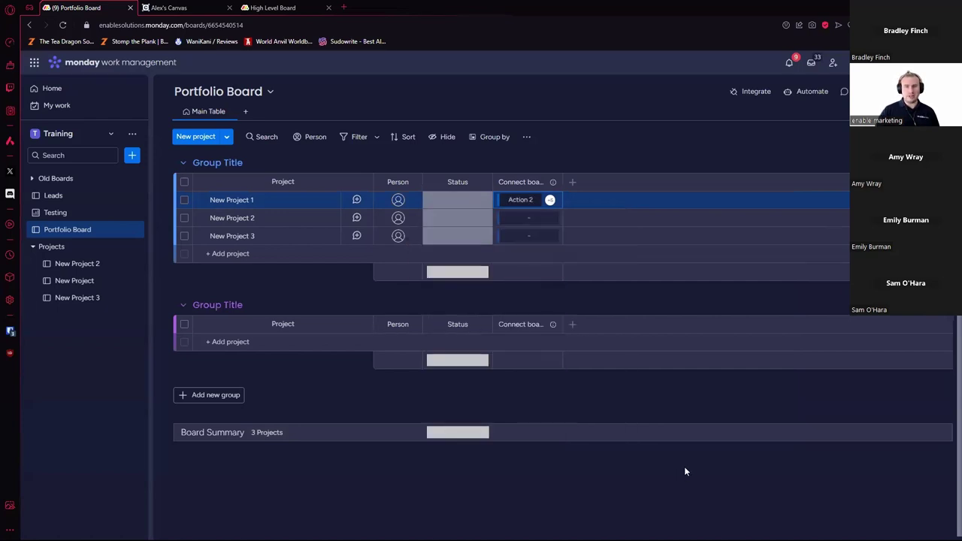
Step: Link New Project 2 to all seven items on the New Project 2 board
left_click(534, 220)
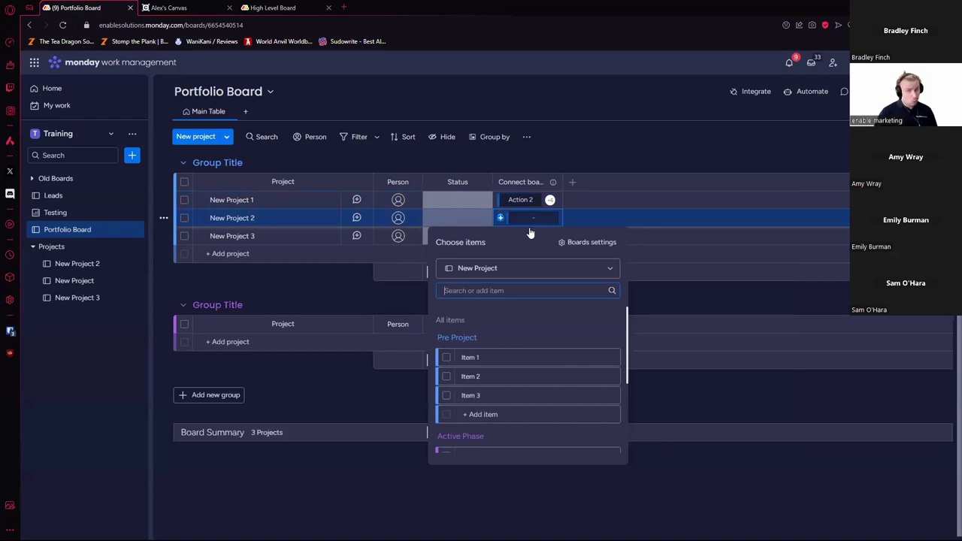
left_click(570, 270)
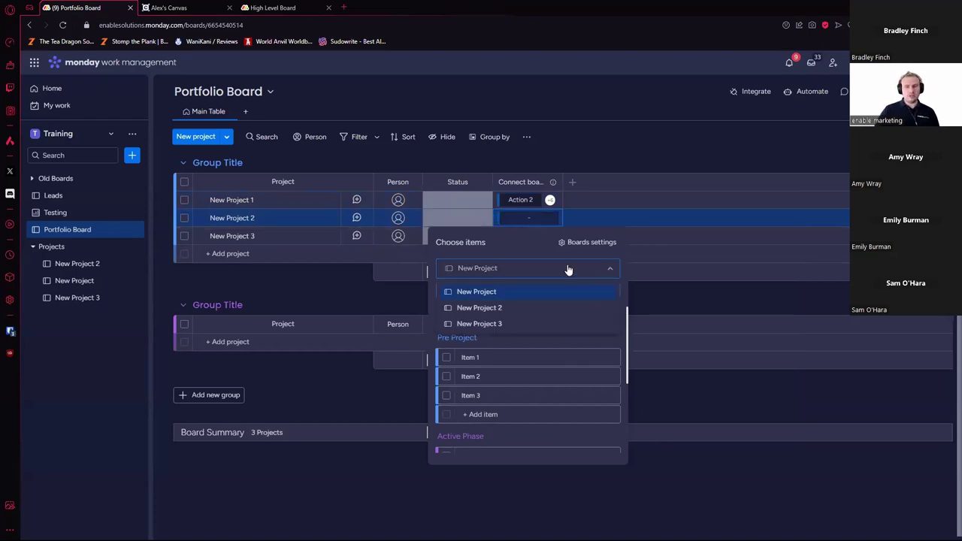
left_click(484, 309)
left_click(447, 357)
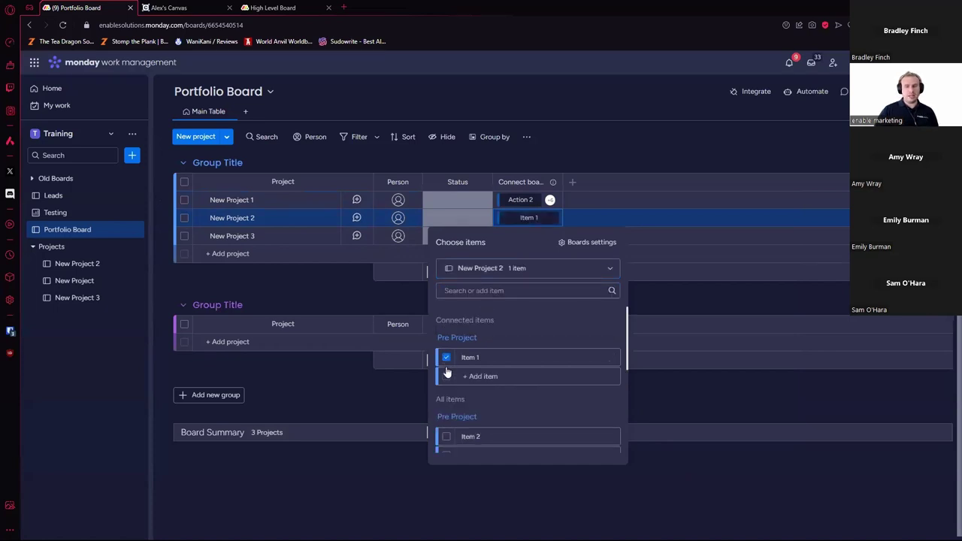
left_click(446, 339)
left_click(447, 355)
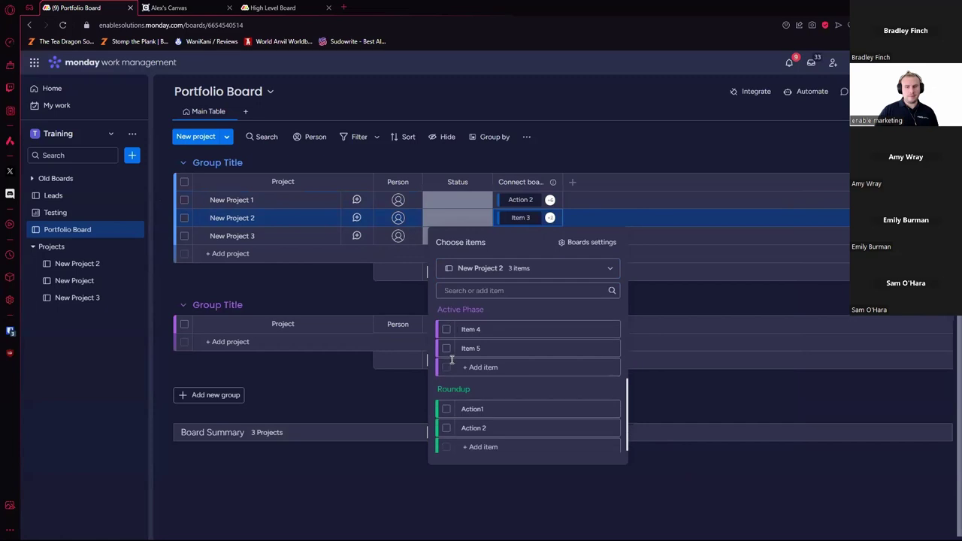
left_click(446, 326)
left_click(446, 344)
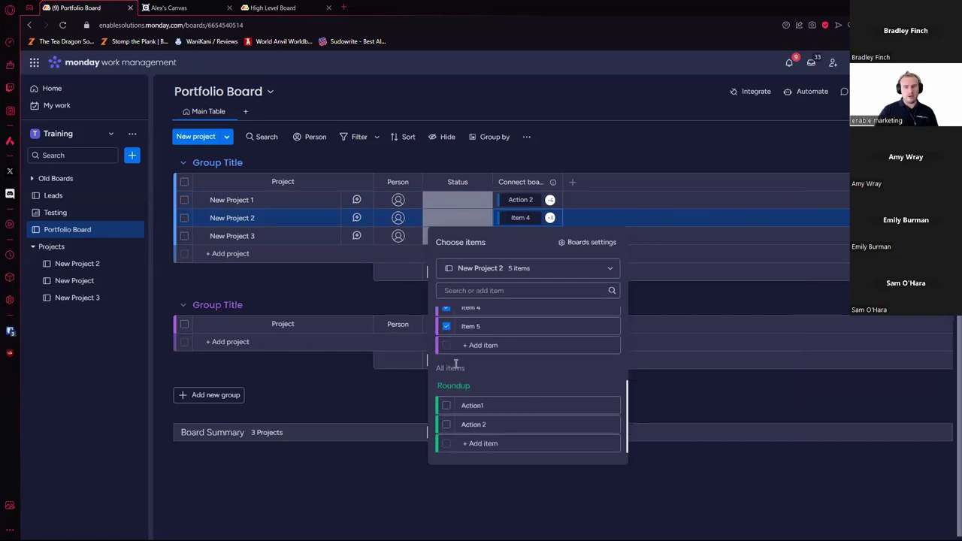
left_click(447, 406)
left_click(448, 424)
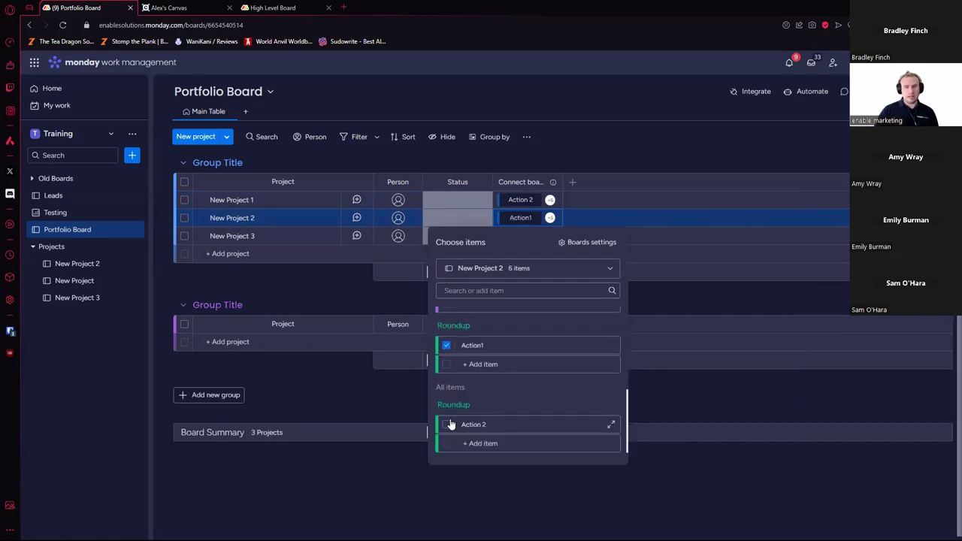
left_click(612, 472)
Step: Link New Project 3 to all seven items on the New Project 3 board
left_click(529, 238)
left_click(527, 286)
left_click(494, 342)
left_click(448, 375)
scroll(456, 399, "down", 2)
left_click(447, 406)
scroll(451, 361, "down", 3)
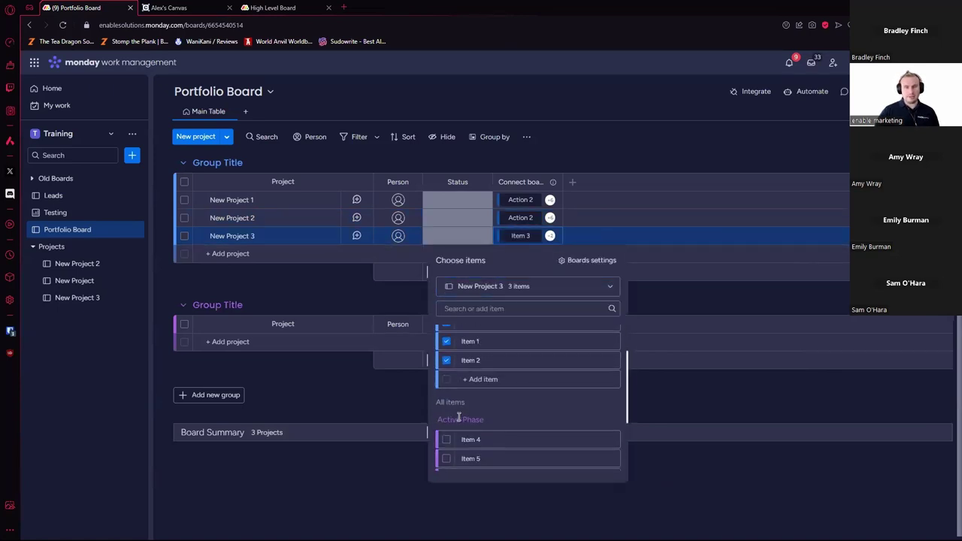
left_click(448, 386)
left_click(447, 386)
left_click(448, 407)
scroll(451, 417, "down", 1)
left_click(446, 445)
left_click(447, 425)
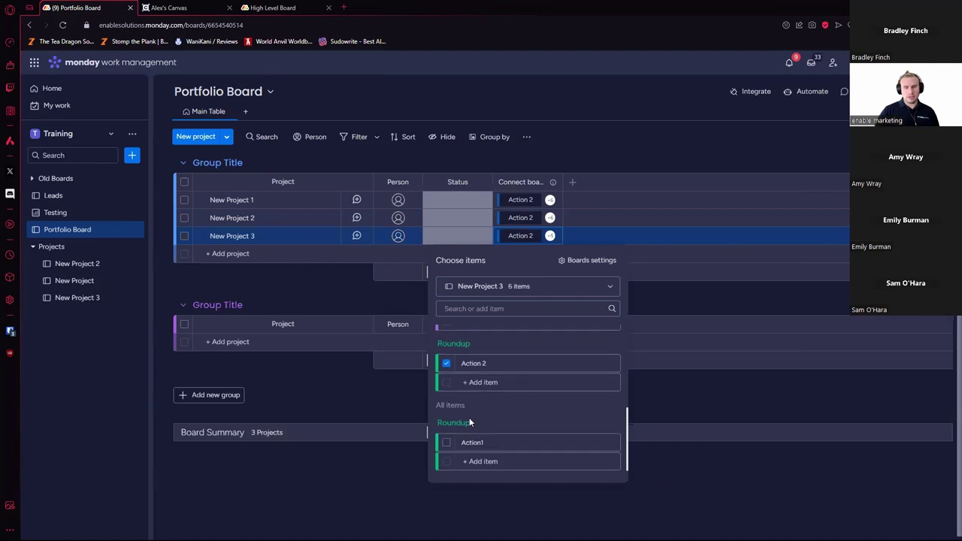
left_click(446, 444)
scroll(561, 424, "up", 3)
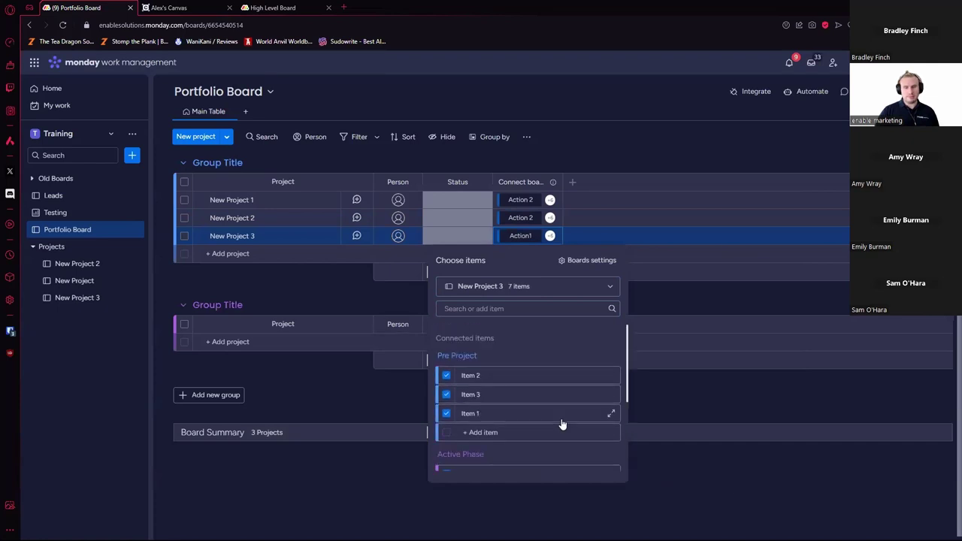
left_click(733, 495)
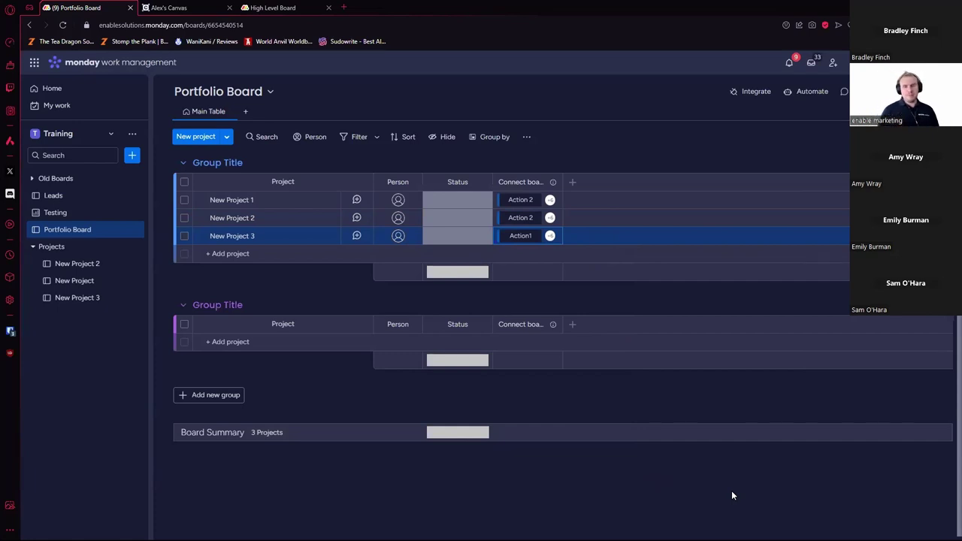
Step: Add a Mirror column found by searching 'mirror' and begin connecting it
left_click(573, 184)
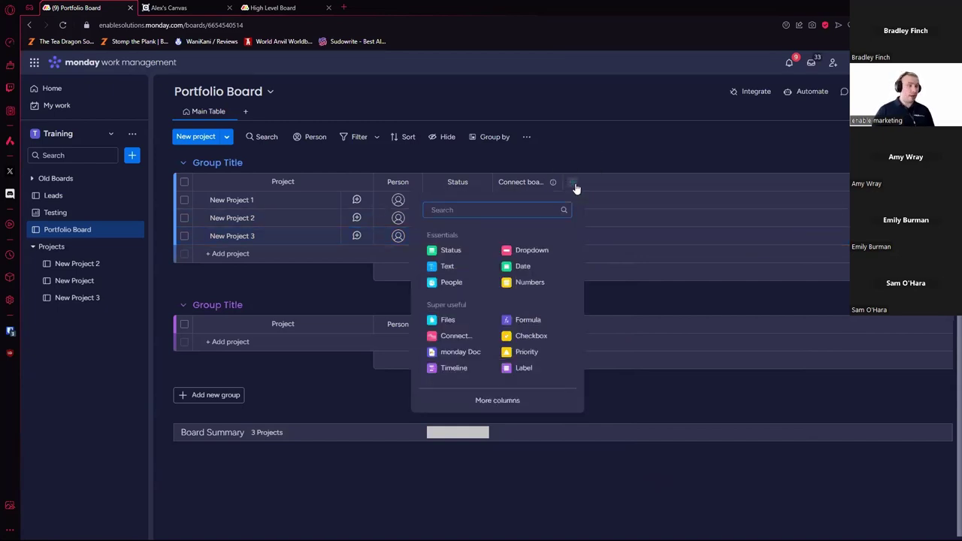
left_click(497, 400)
type("mirror")
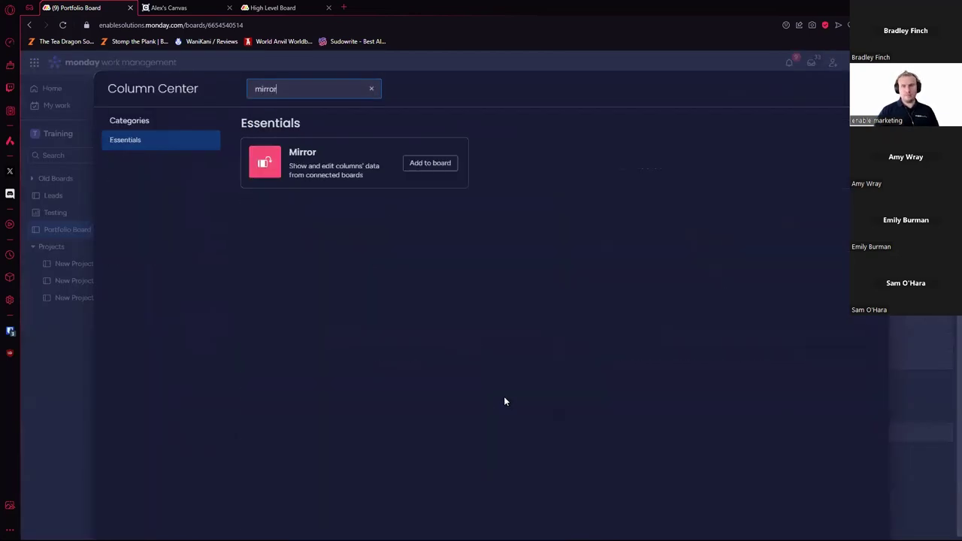
left_click(436, 163)
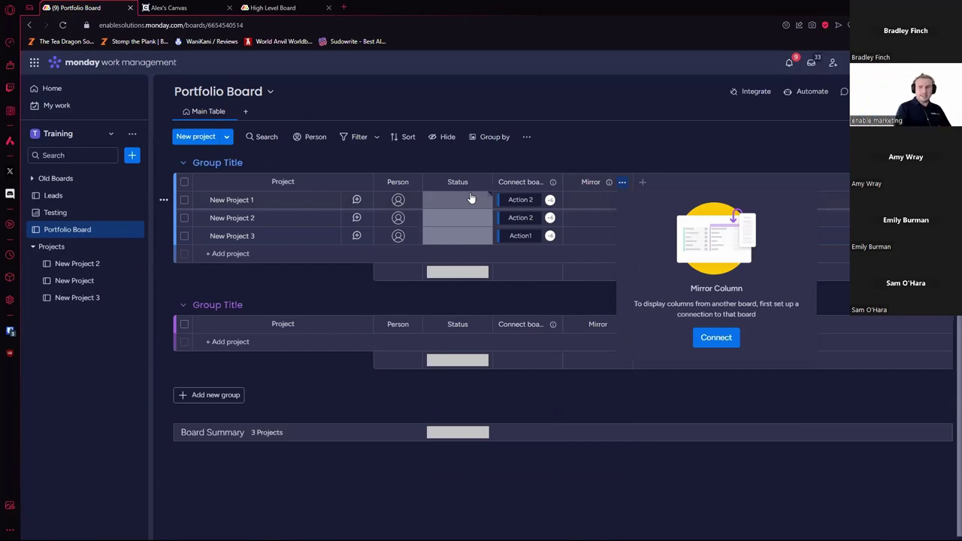
left_click(715, 336)
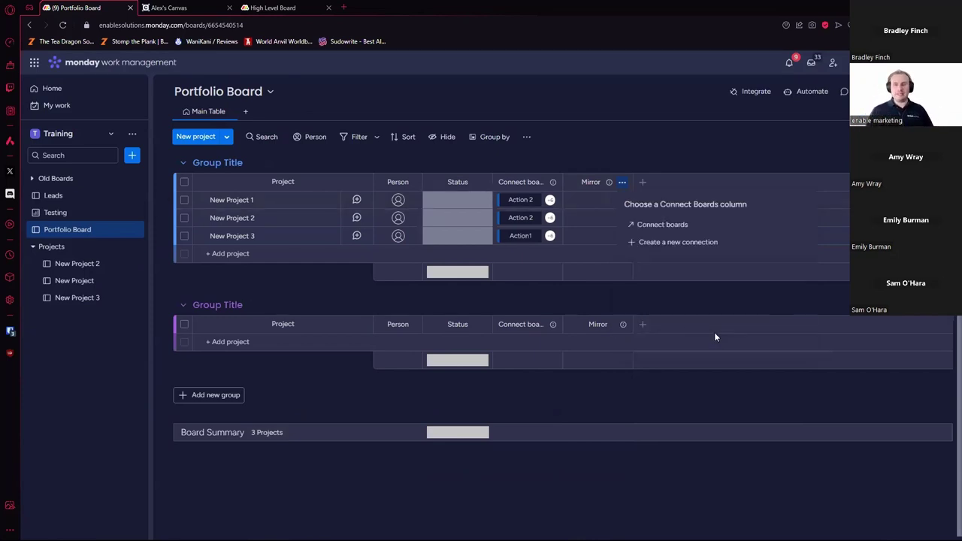
Step: Draw the mirror from Connect boards, then rename that column to 'All Projects'
left_click(656, 225)
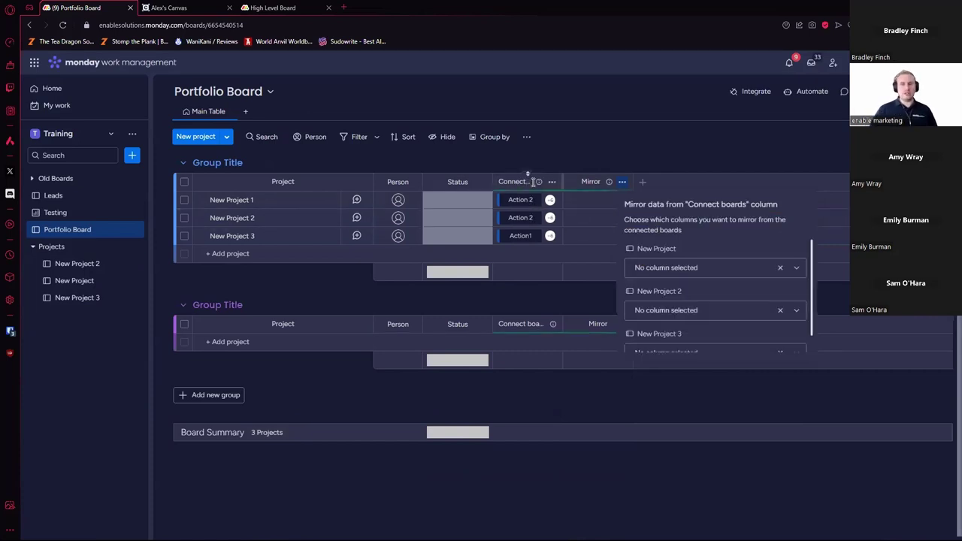
left_click(526, 179)
double_click(532, 183)
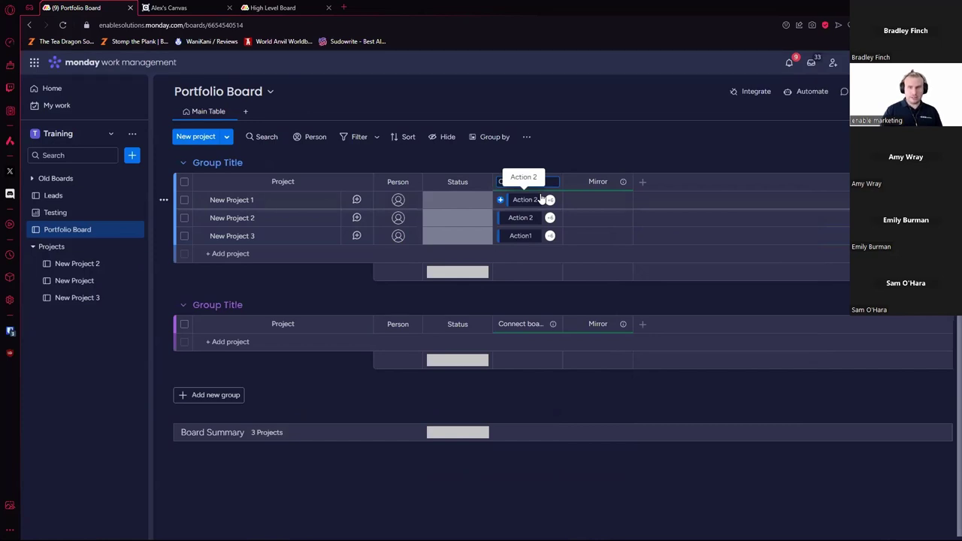
key("BackSpace")
key("BackSpace")
key("BackSpace")
key("BackSpace")
key("BackSpace")
key("BackSpace")
key("BackSpace")
key("BackSpace")
key("BackSpace")
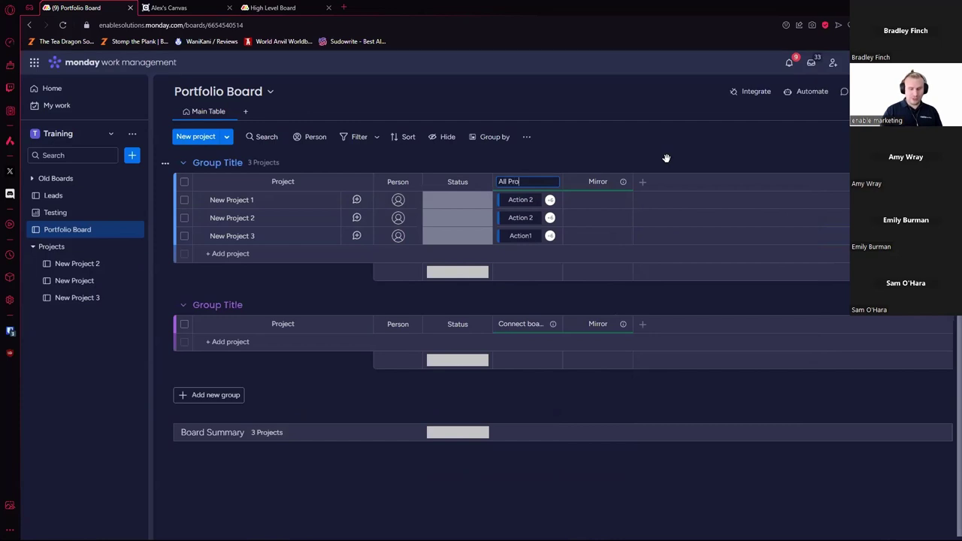
key("Return")
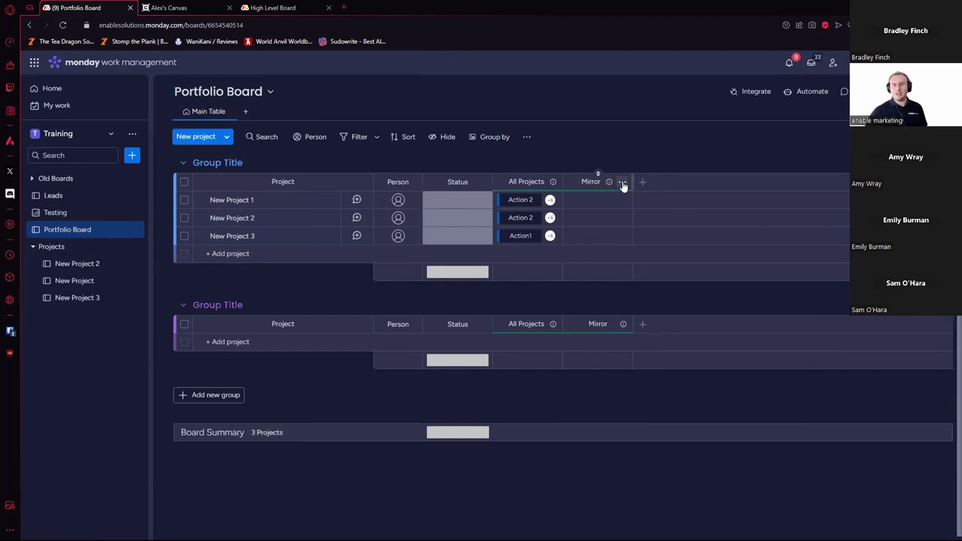
Step: Open the Mirror column's settings, then check the three project boards before returning
left_click(623, 183)
mouse_move(647, 203)
left_click(760, 206)
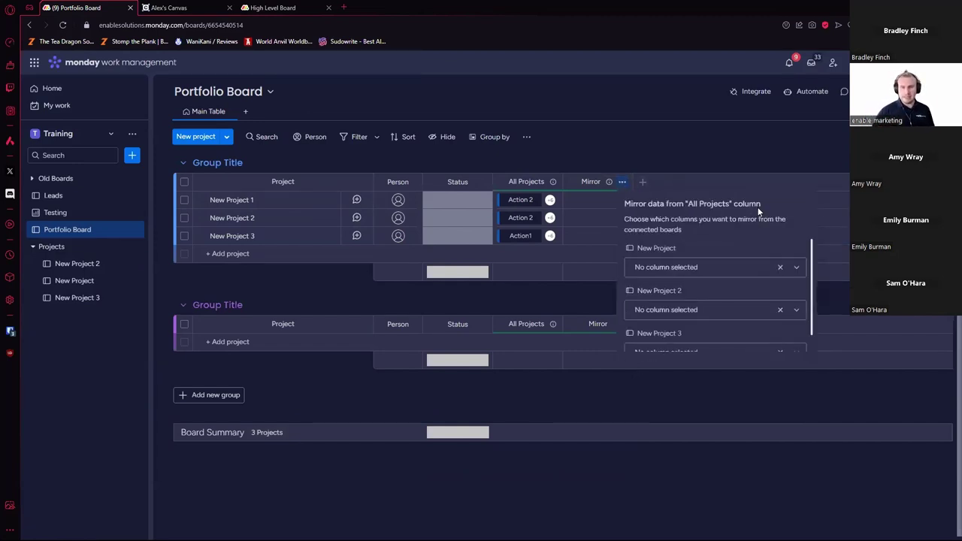
scroll(704, 254, "down", 1)
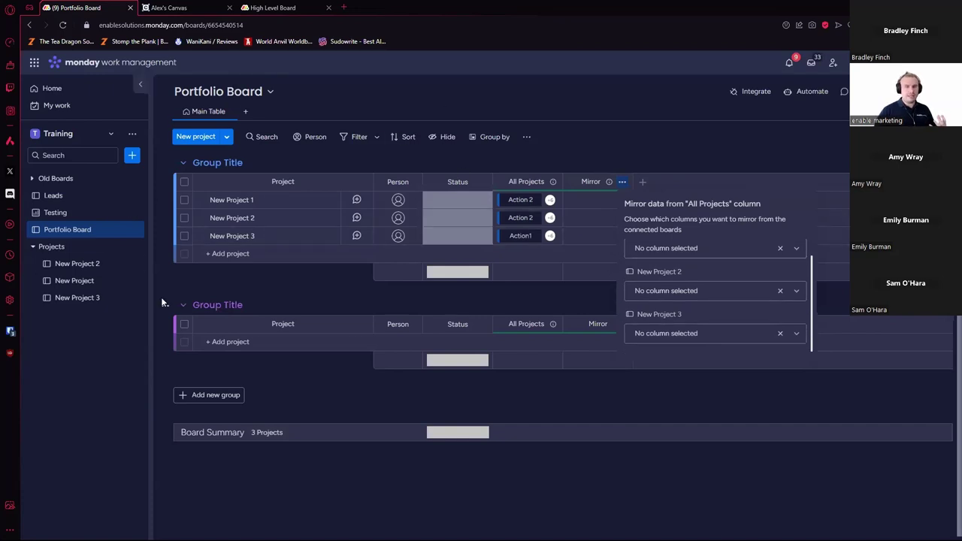
left_click(83, 280)
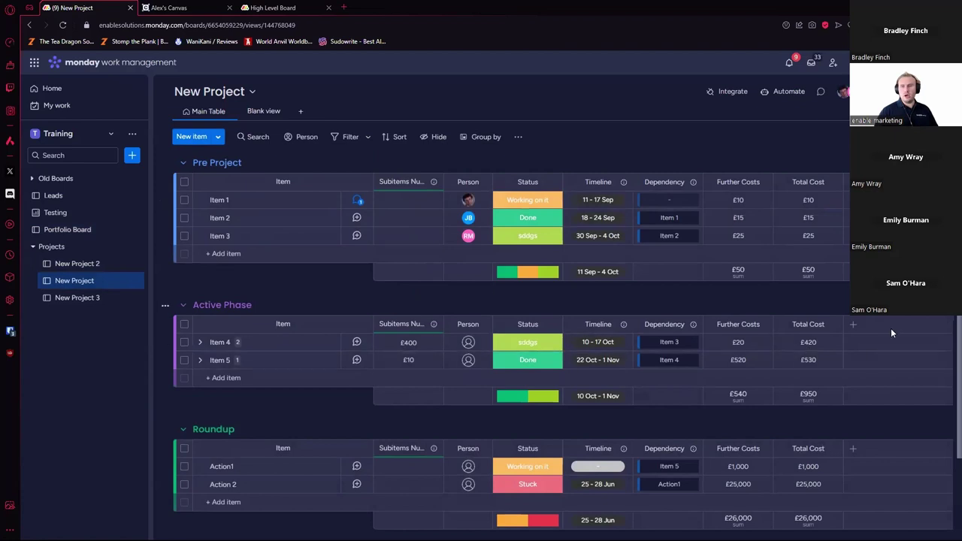
left_click(77, 263)
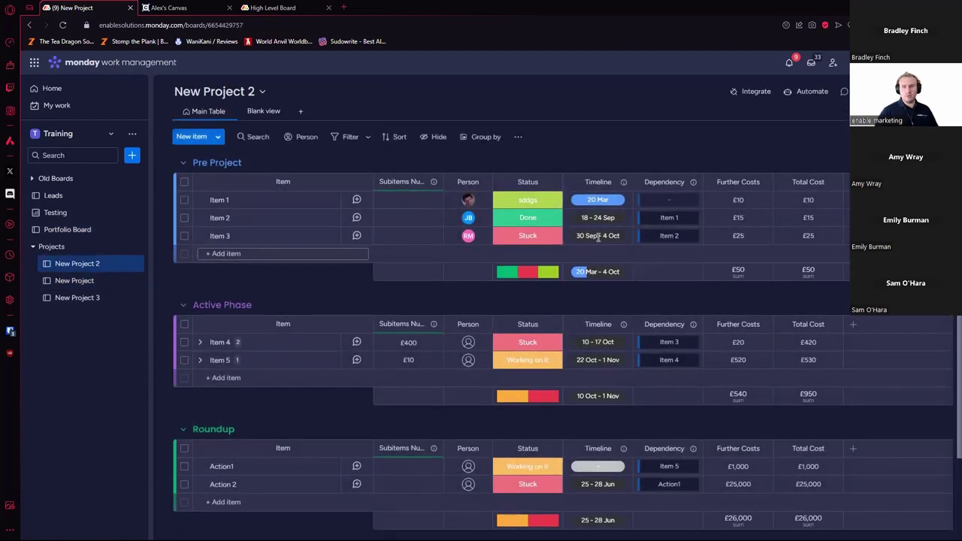
left_click(121, 297)
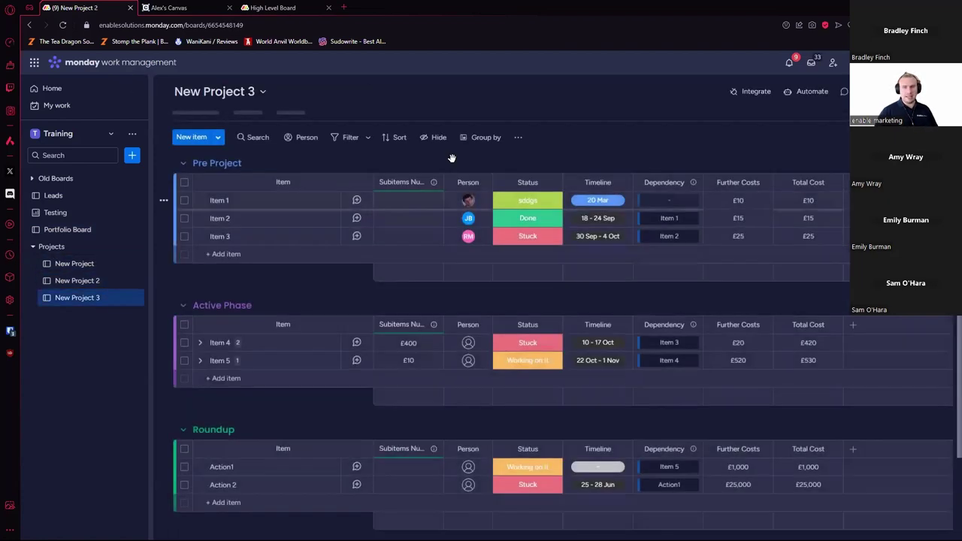
left_click(91, 233)
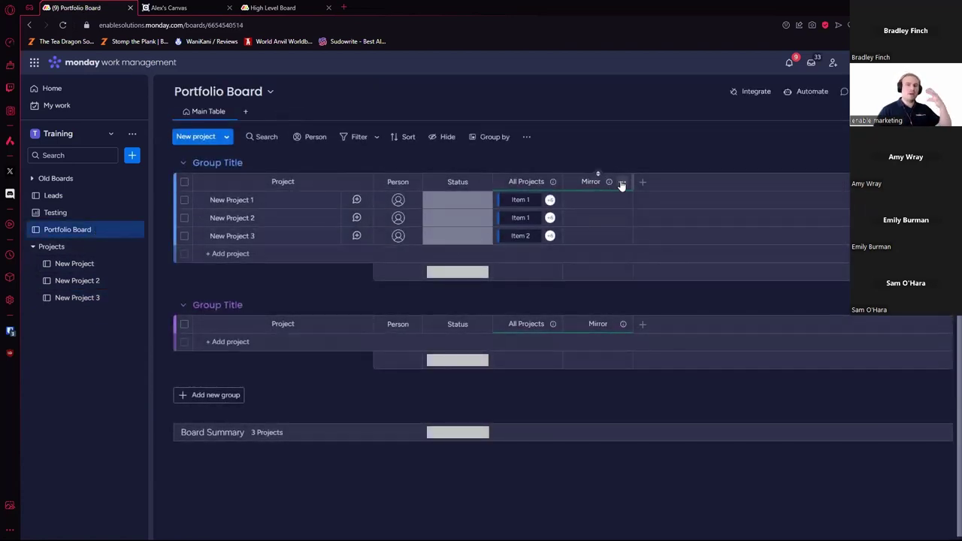
Step: Mirror the Status column from New Project, New Project 2 and New Project 3
left_click(622, 181)
mouse_move(650, 201)
left_click(799, 204)
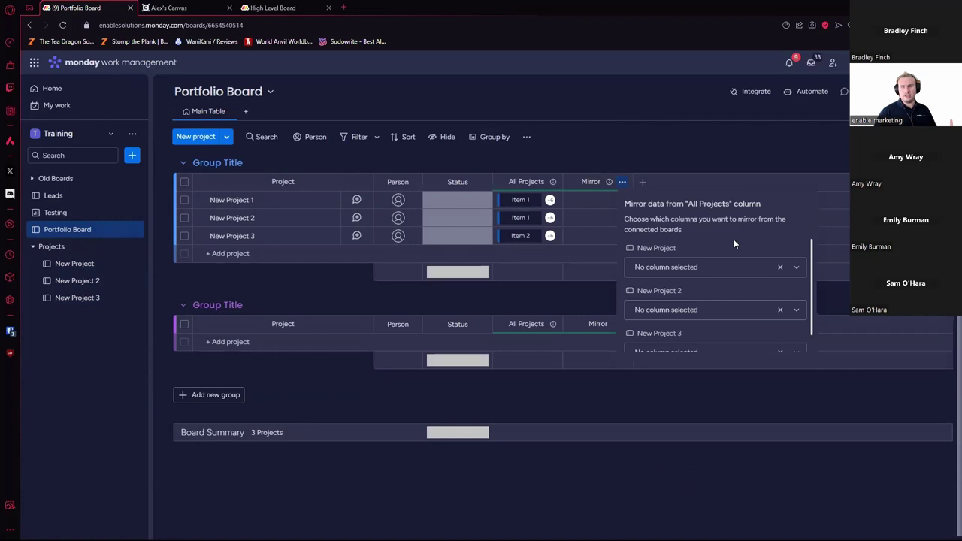
left_click(697, 269)
left_click(661, 373)
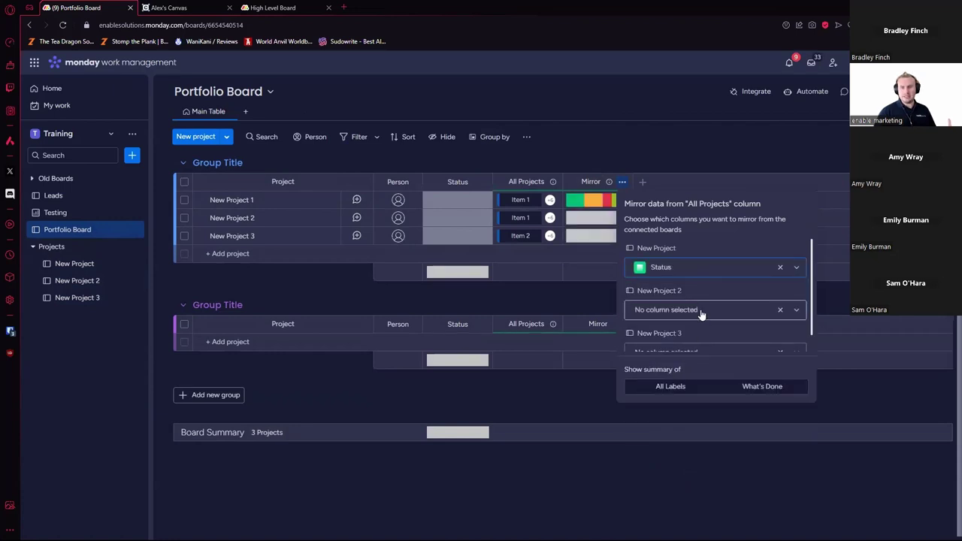
left_click(700, 311)
left_click(660, 335)
left_click(684, 333)
left_click(668, 361)
left_click(699, 149)
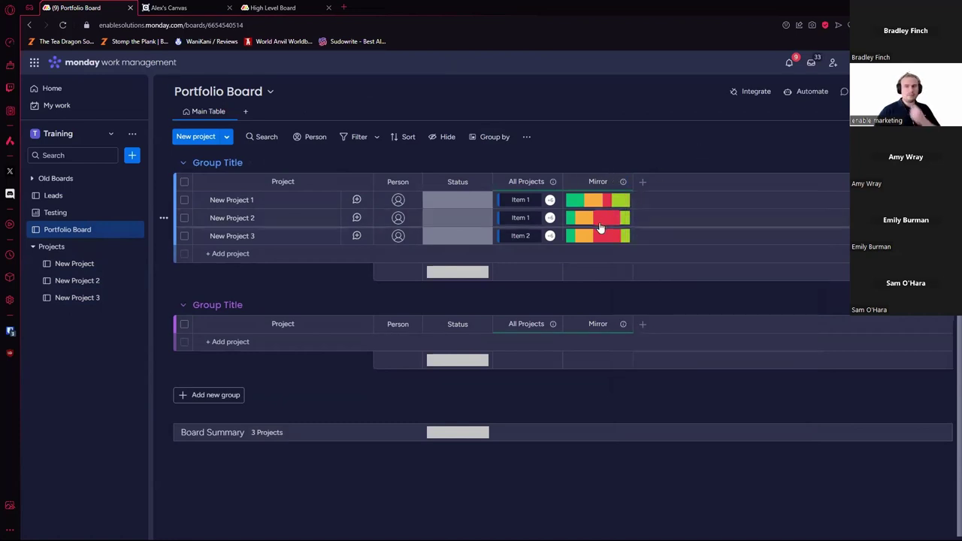
mouse_move(604, 227)
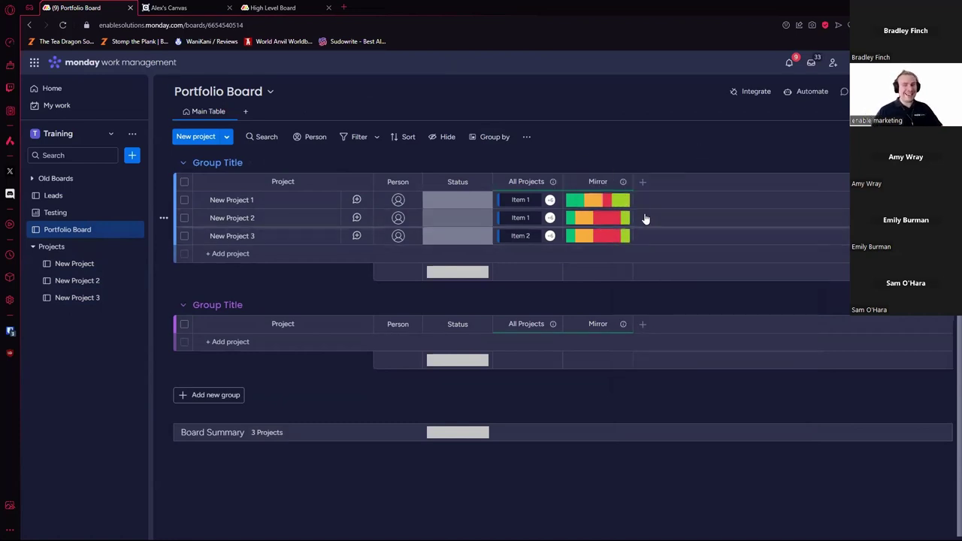
left_click(109, 282)
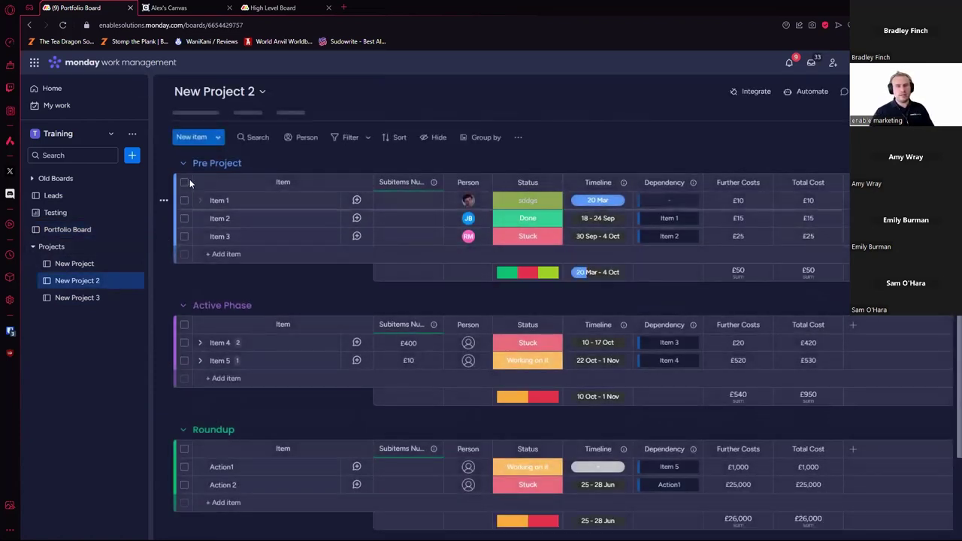
Step: Select all seven items across Pre Project, Active Phase and Roundup, and set them to Stuck
left_click(184, 182)
scroll(234, 279, "down", 2)
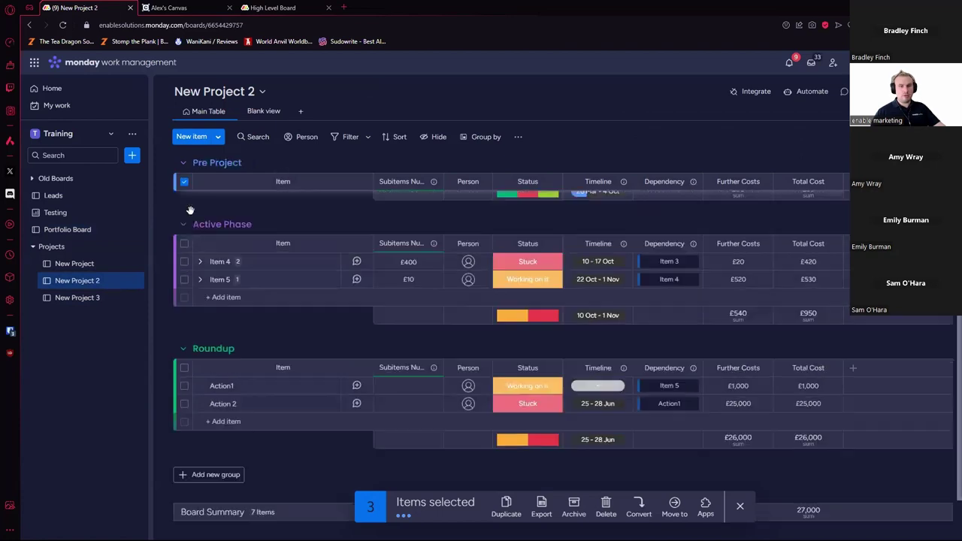
scroll(186, 189, "up", 1)
left_click(184, 243)
left_click(184, 367)
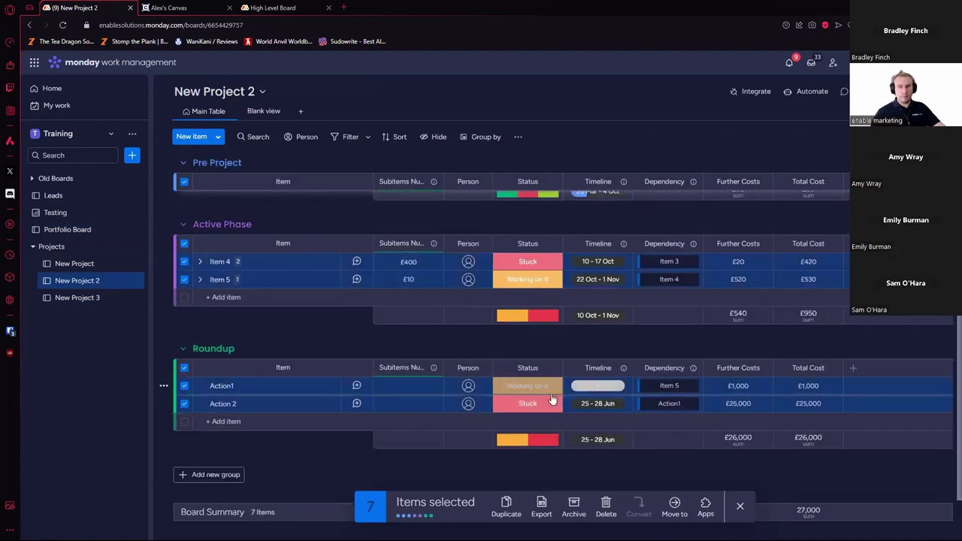
left_click(543, 404)
left_click(543, 275)
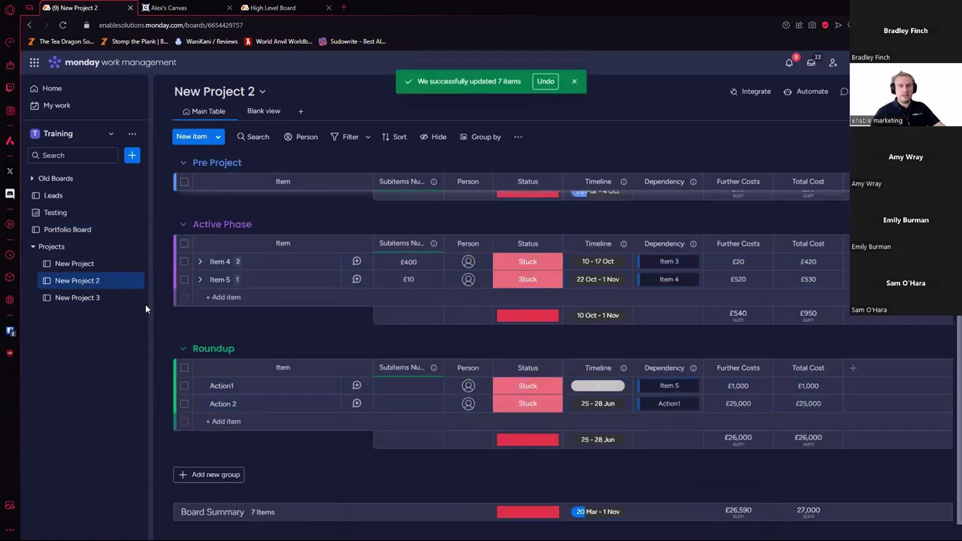
left_click(102, 232)
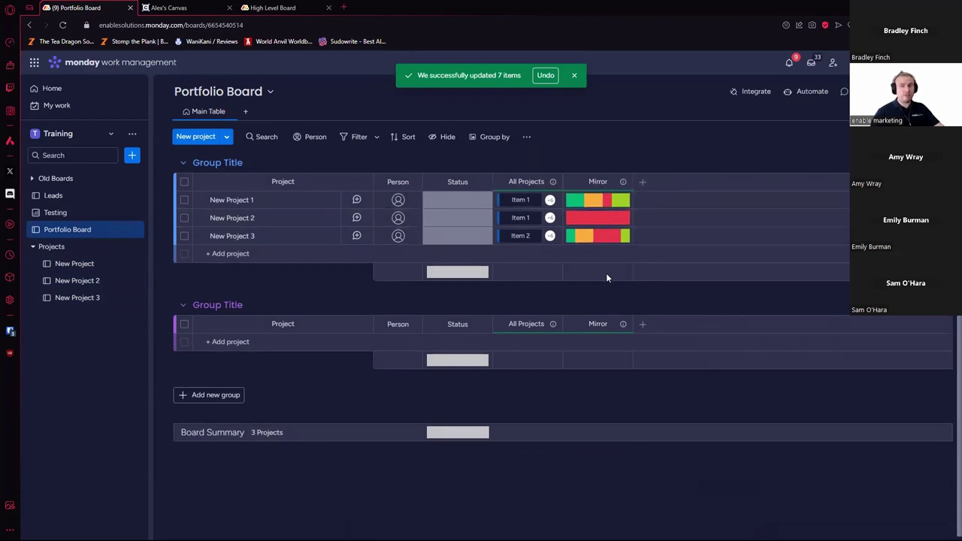
Step: From New Project's Stuck segment, set Action 2 to Done, assign a person, Further Costs 50
mouse_move(608, 204)
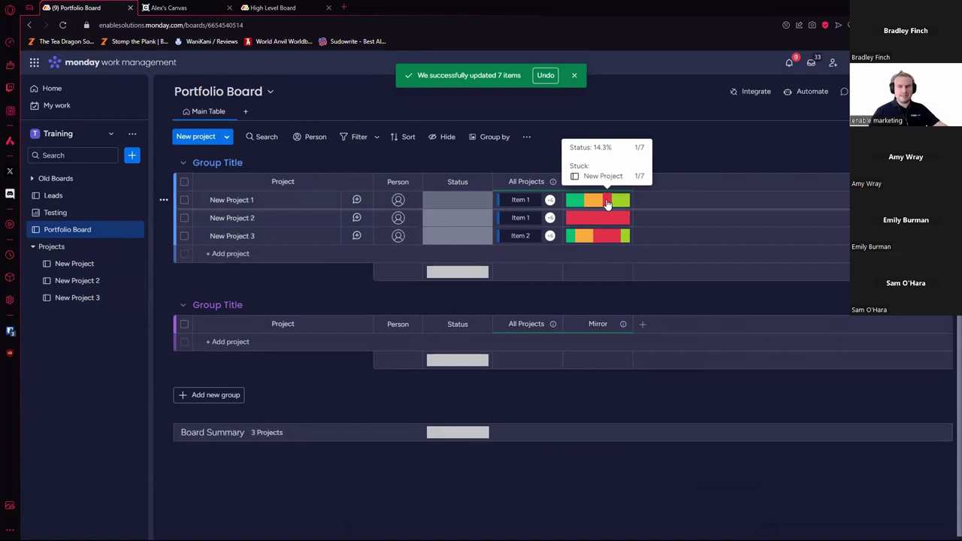
left_click(608, 204)
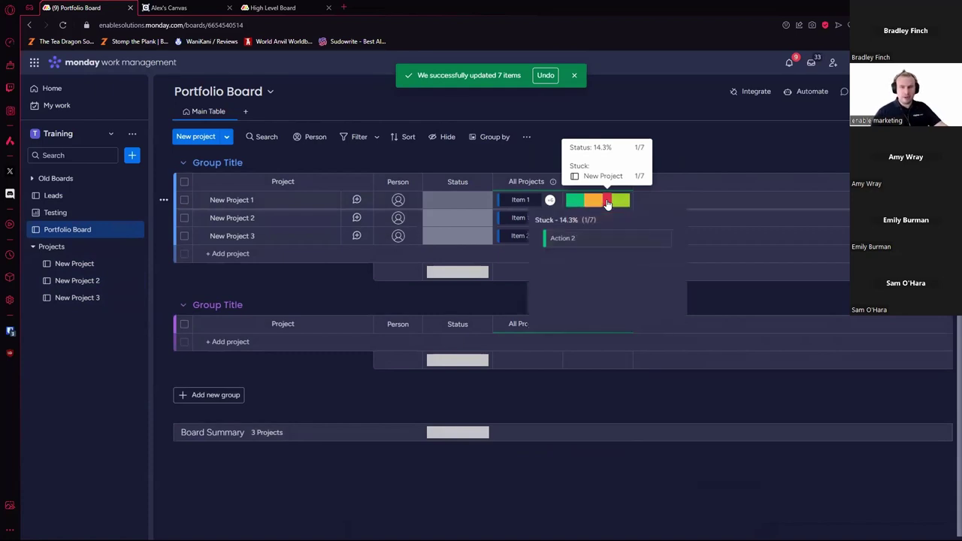
left_click(581, 242)
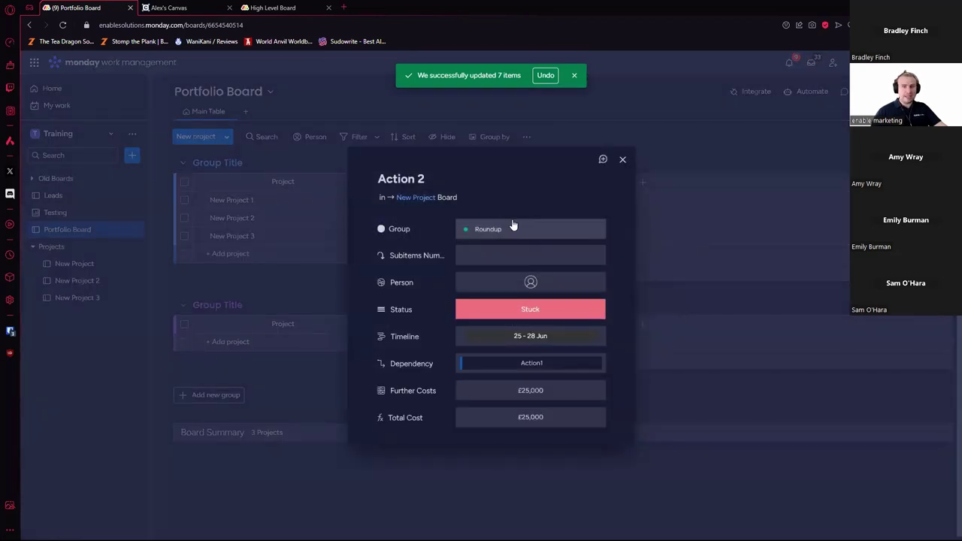
left_click(548, 315)
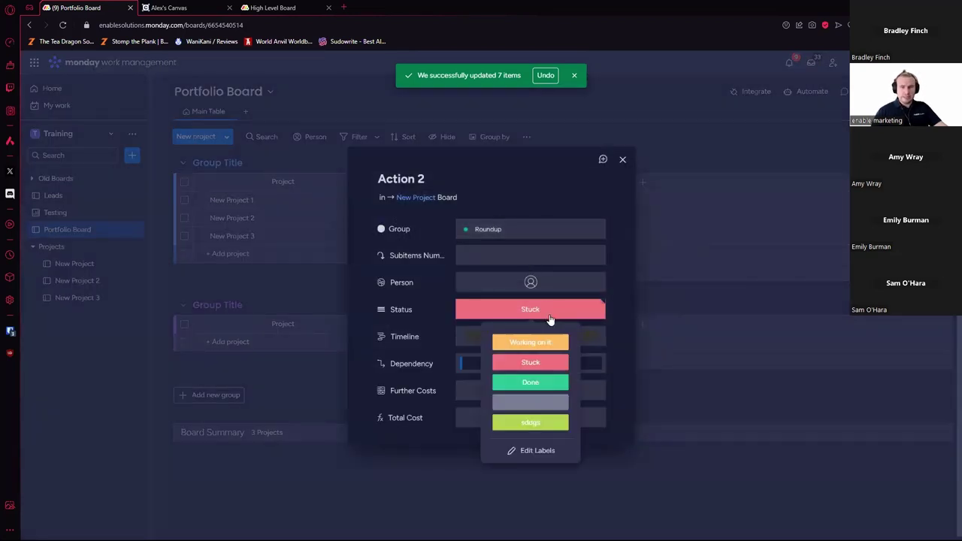
left_click(531, 383)
left_click(532, 282)
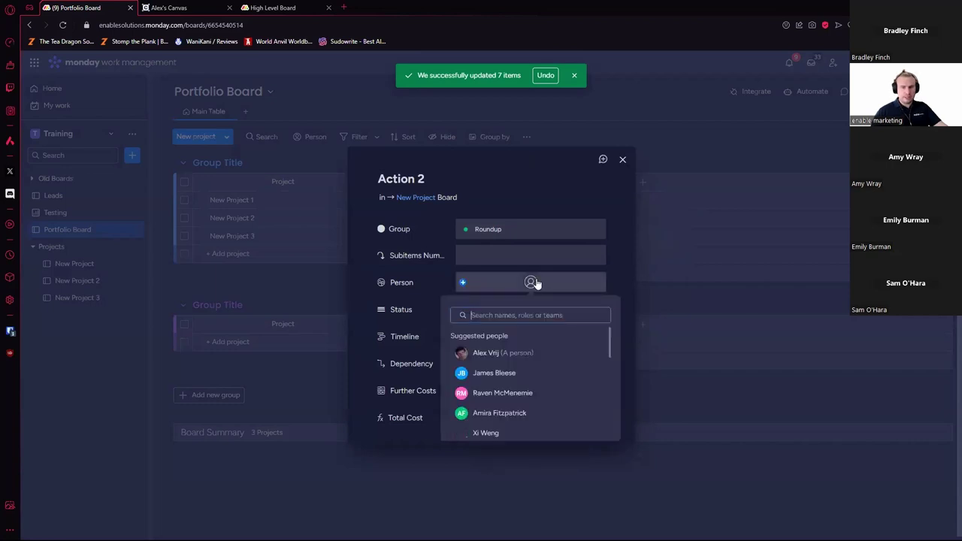
left_click(515, 349)
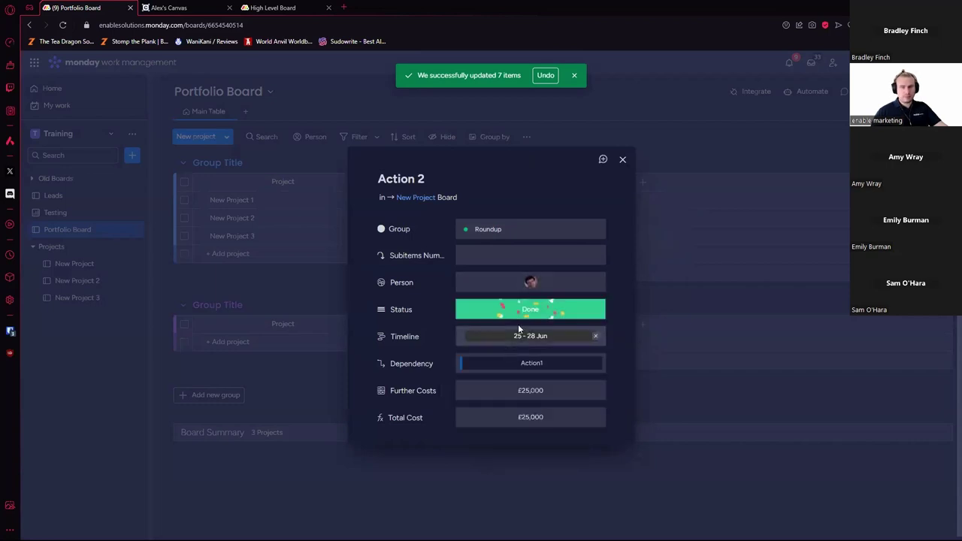
left_click(545, 391)
type("50")
key("Return")
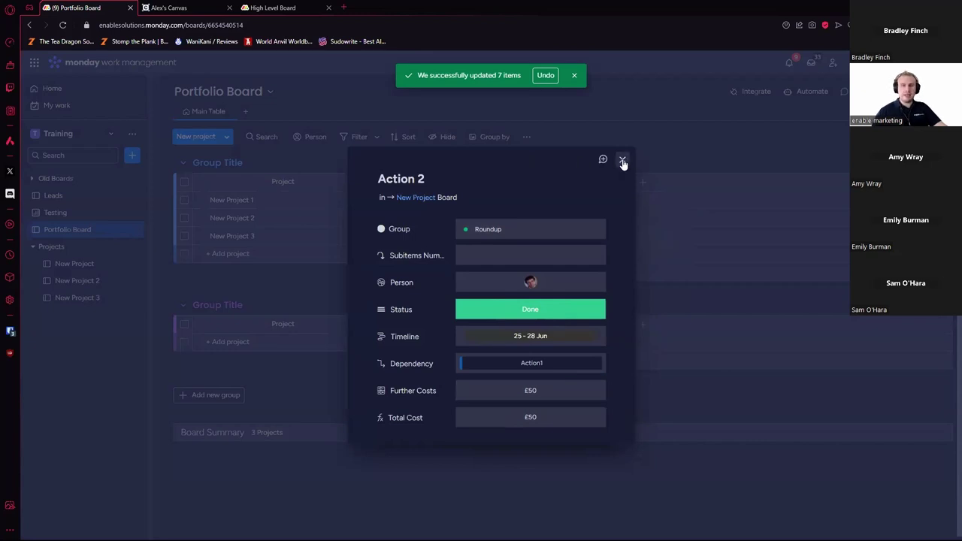
left_click(623, 162)
Step: Review the updated Action 2 row on the New Project board, then return to Portfolio Board
left_click(99, 263)
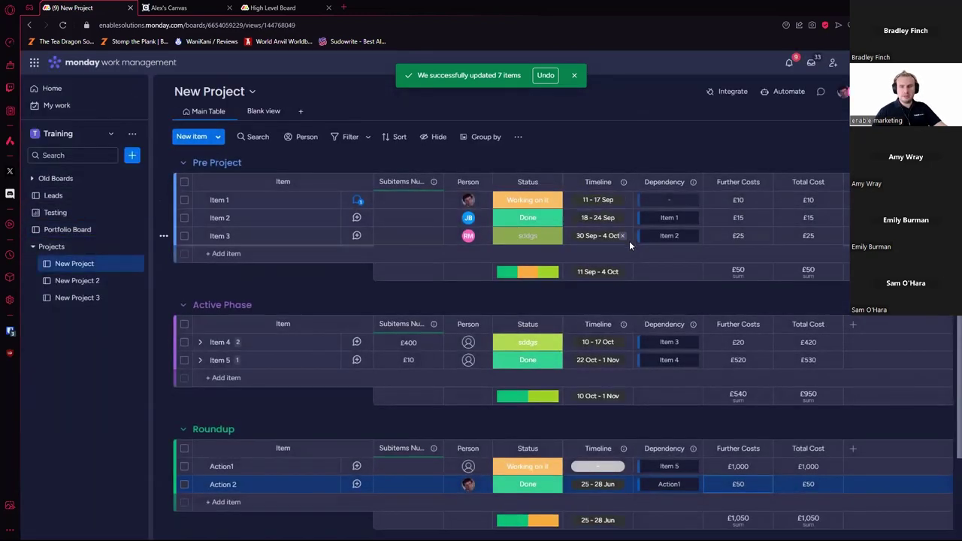
scroll(629, 240, "down", 1)
left_click(184, 434)
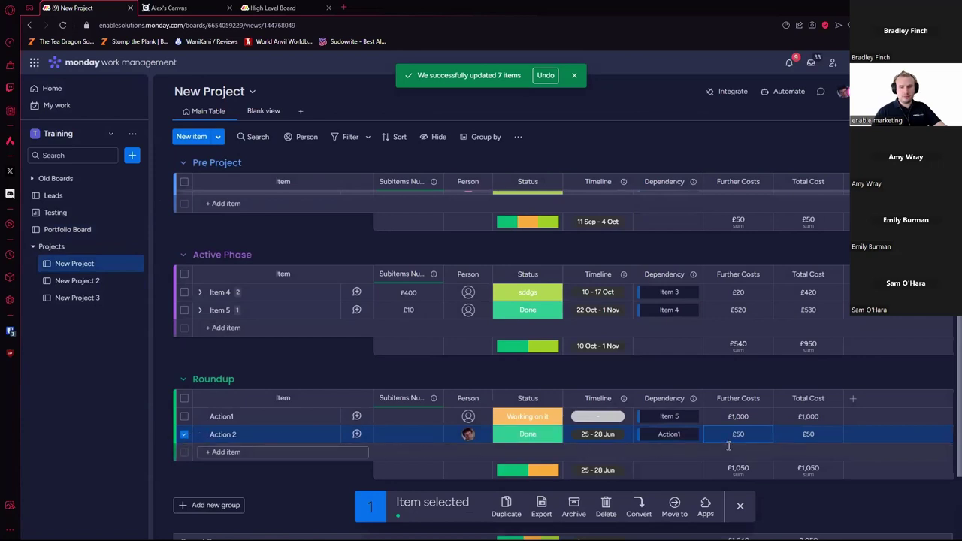
left_click(737, 511)
left_click(88, 231)
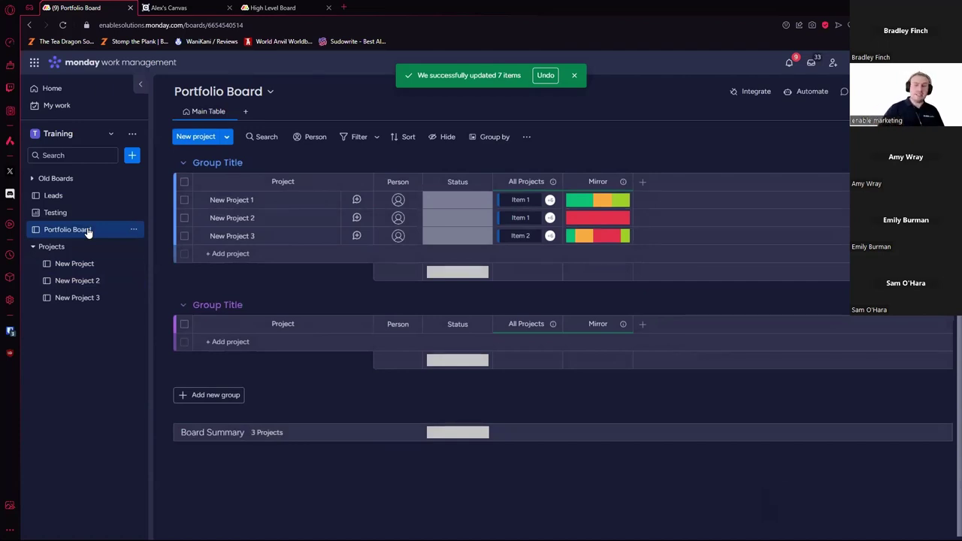
left_click(645, 184)
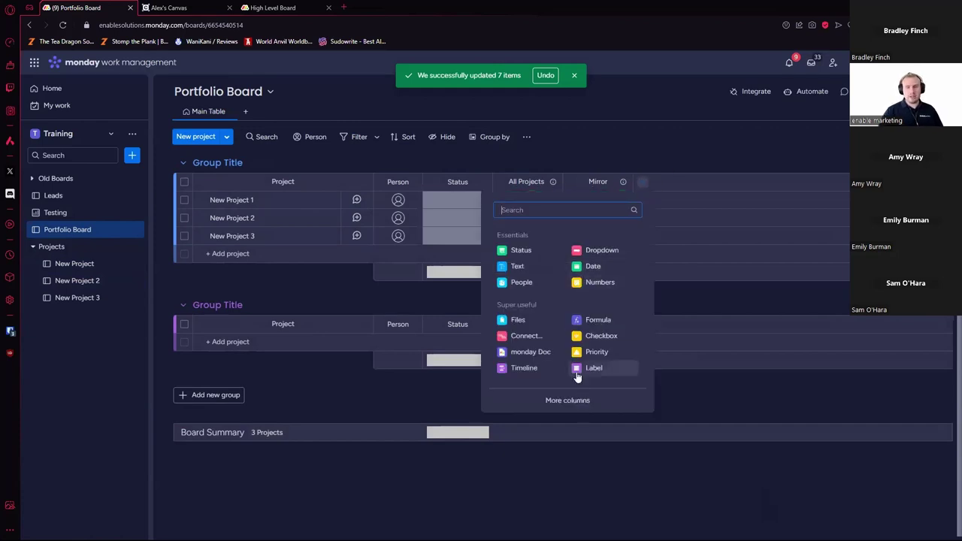
type("mirr")
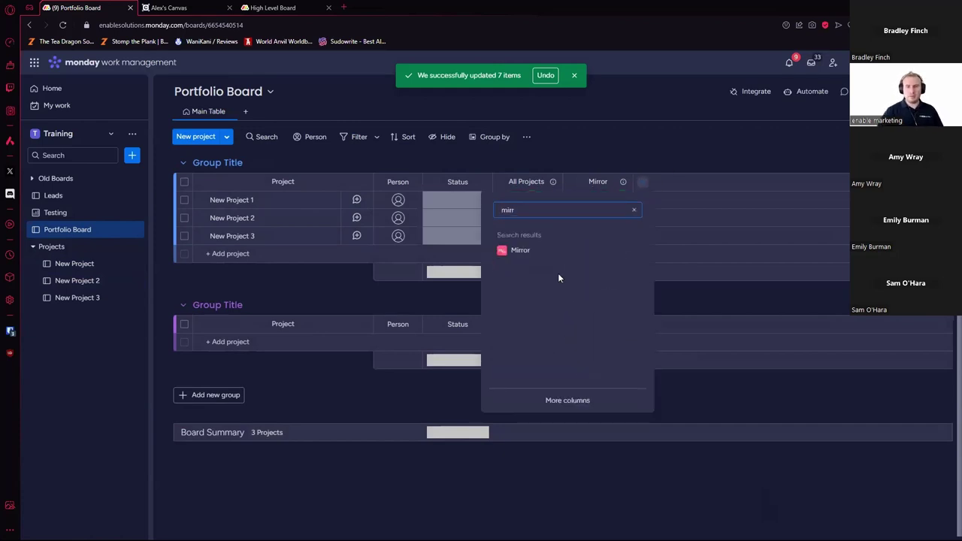
left_click(520, 251)
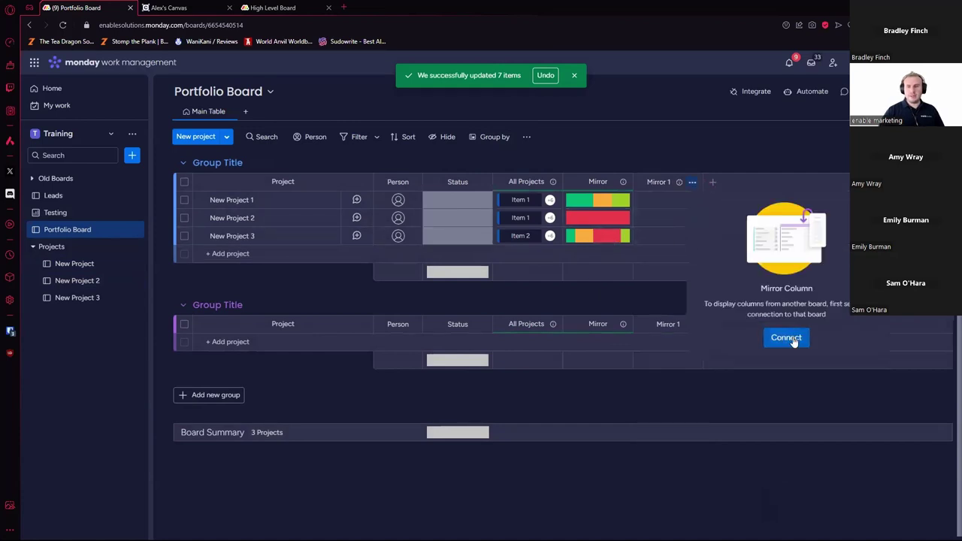
left_click(786, 338)
left_click(740, 226)
left_click(774, 268)
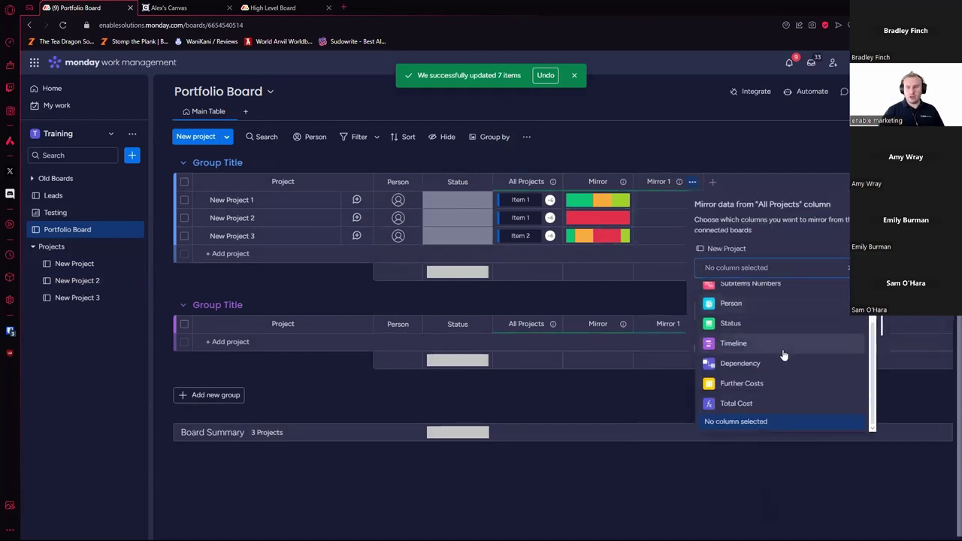
left_click(741, 403)
left_click(752, 310)
scroll(745, 406, "down", 2)
left_click(758, 448)
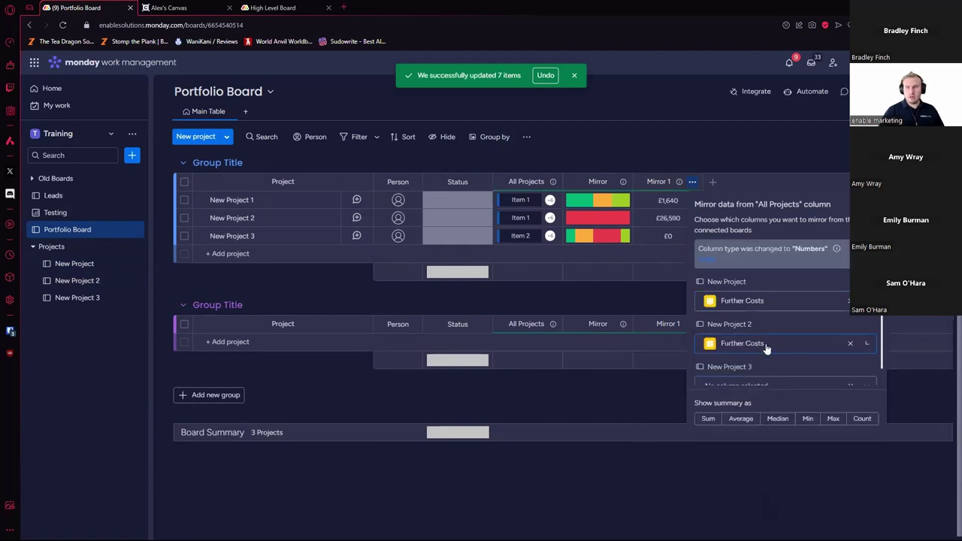
scroll(764, 349, "down", 1)
left_click(767, 369)
scroll(775, 421, "down", 1)
scroll(771, 402, "up", 1)
left_click(778, 394)
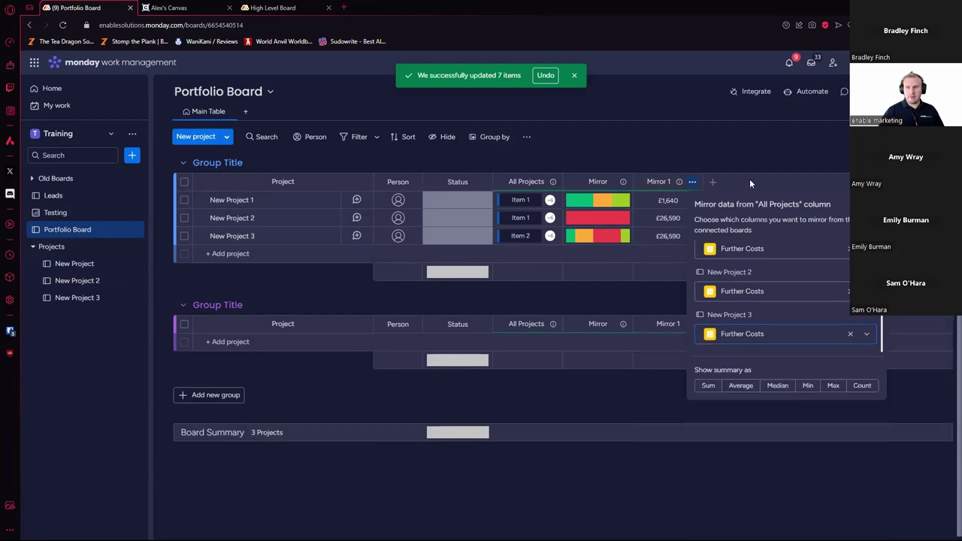
left_click(749, 183)
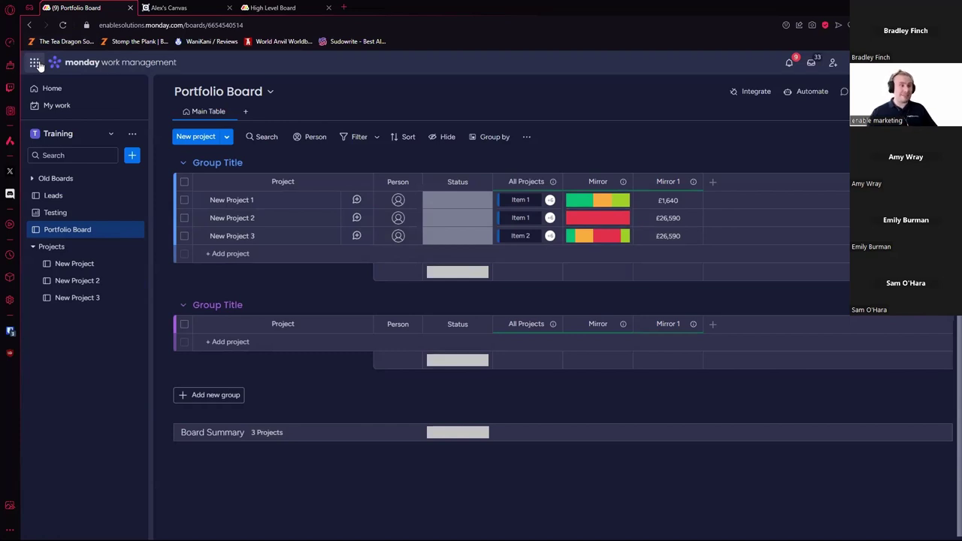
Step: Switch to monday sales CRM and check the contacts linked to the first two deals
left_click(35, 63)
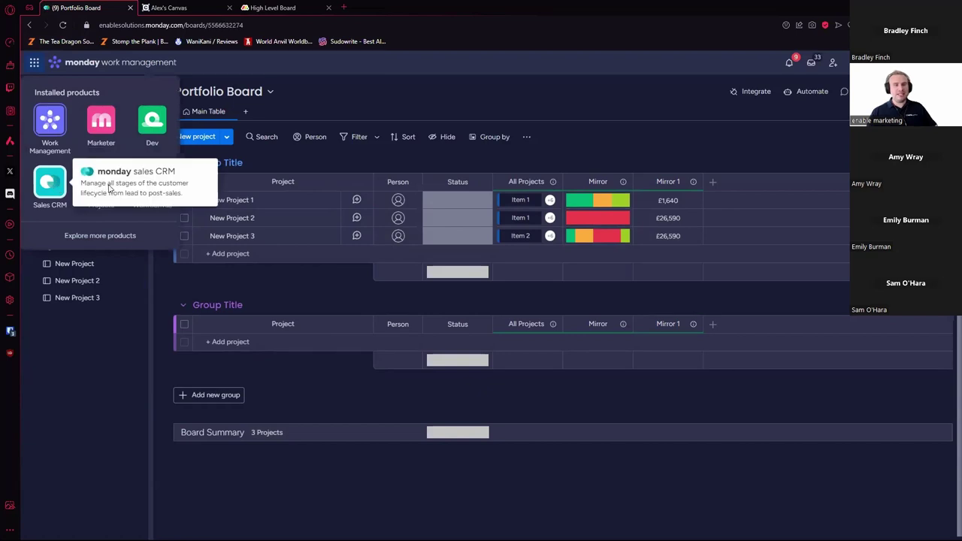
left_click(50, 184)
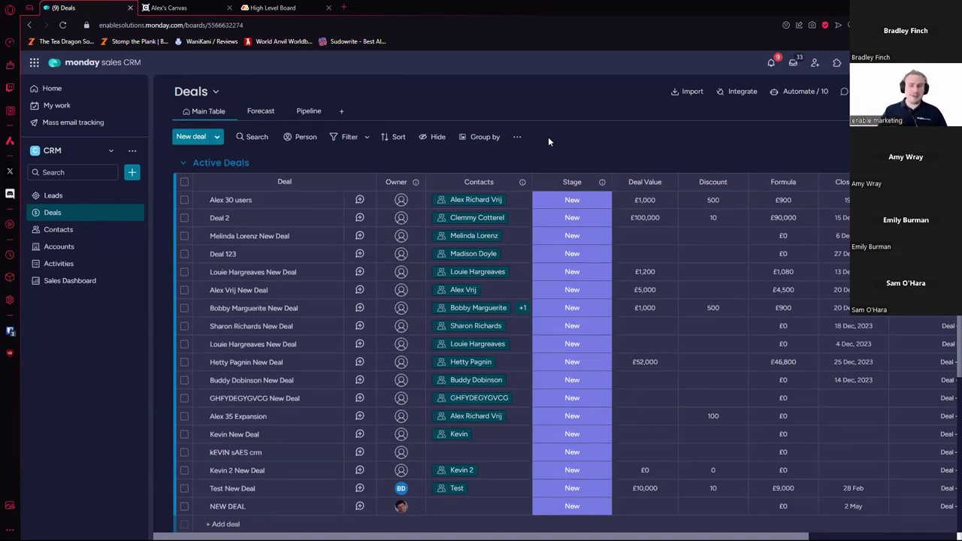
left_click(521, 203)
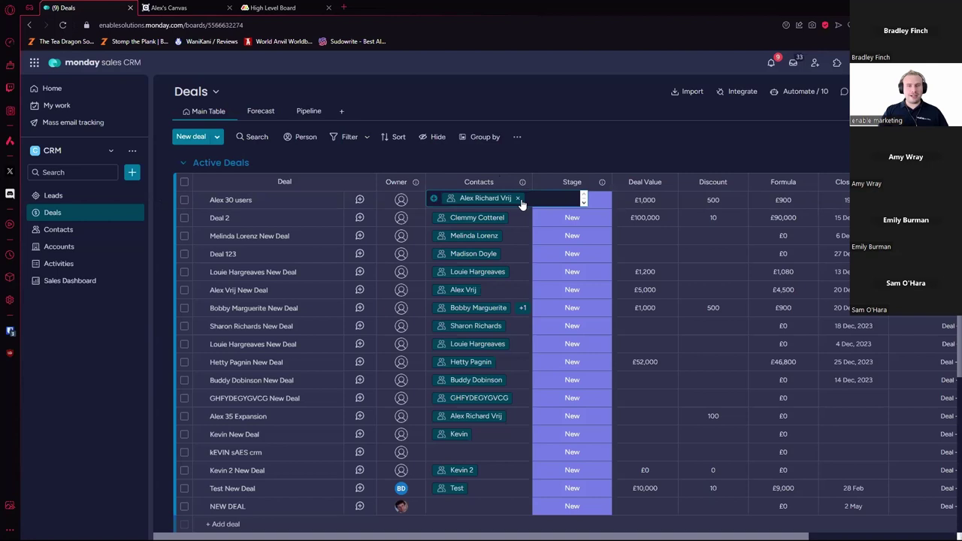
left_click(522, 218)
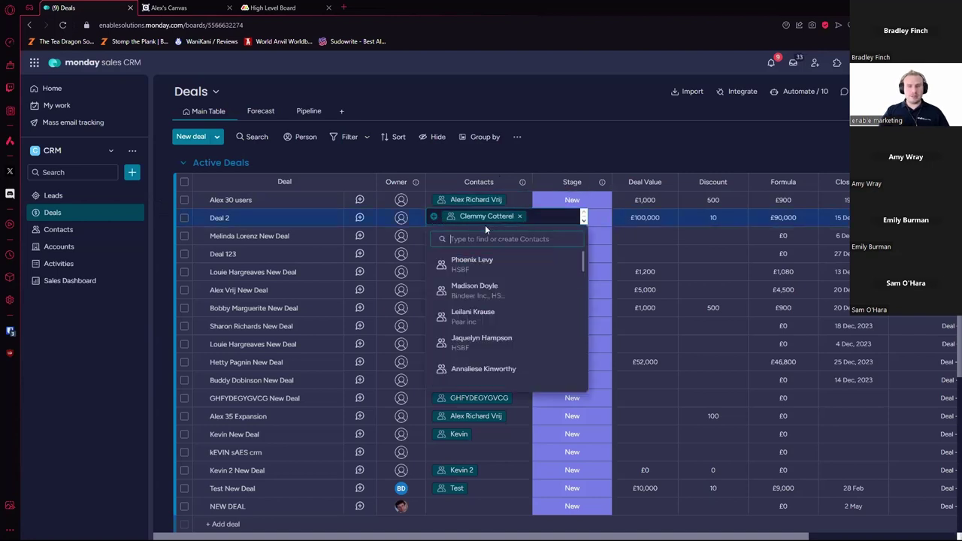
left_click(553, 148)
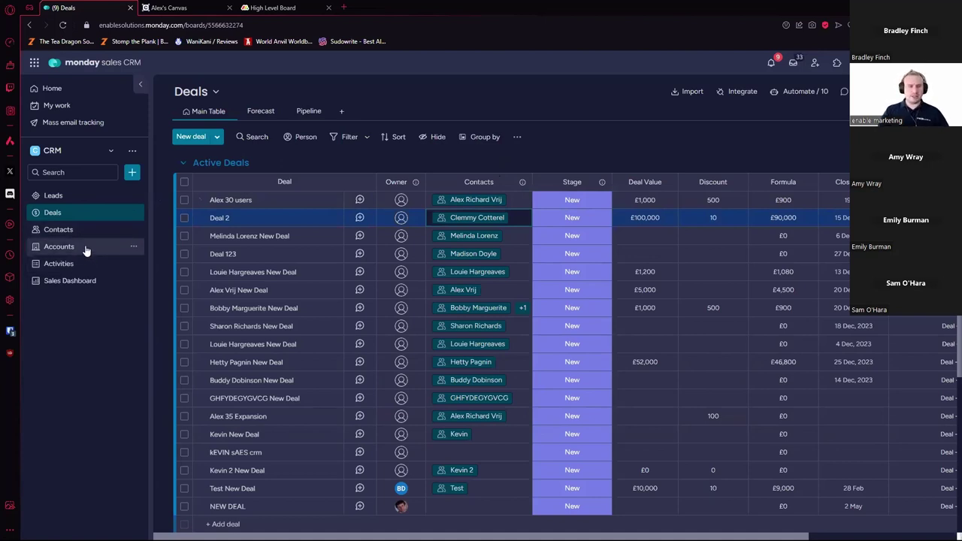
Step: Browse the Accounts, Contacts and Deals boards, ending back on Accounts
left_click(88, 249)
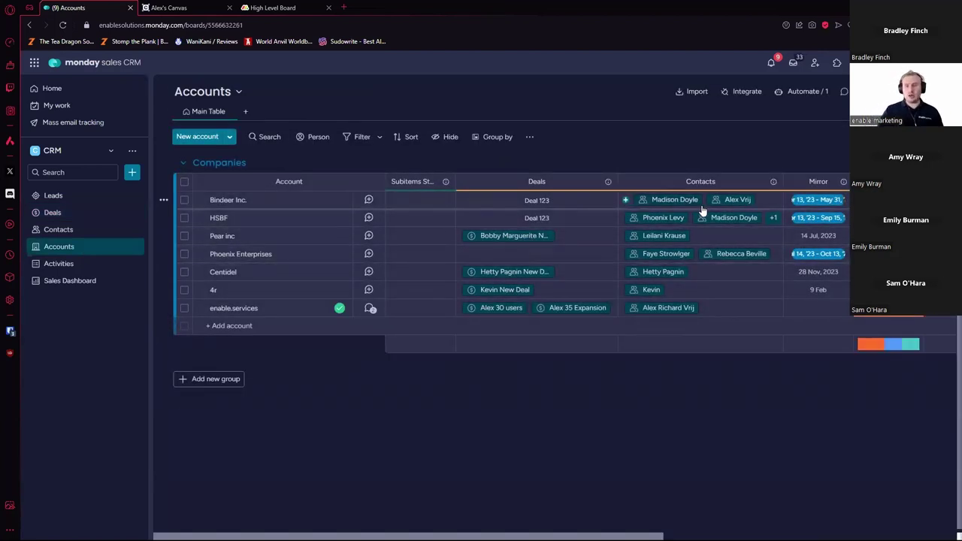
scroll(511, 255, "right", 10)
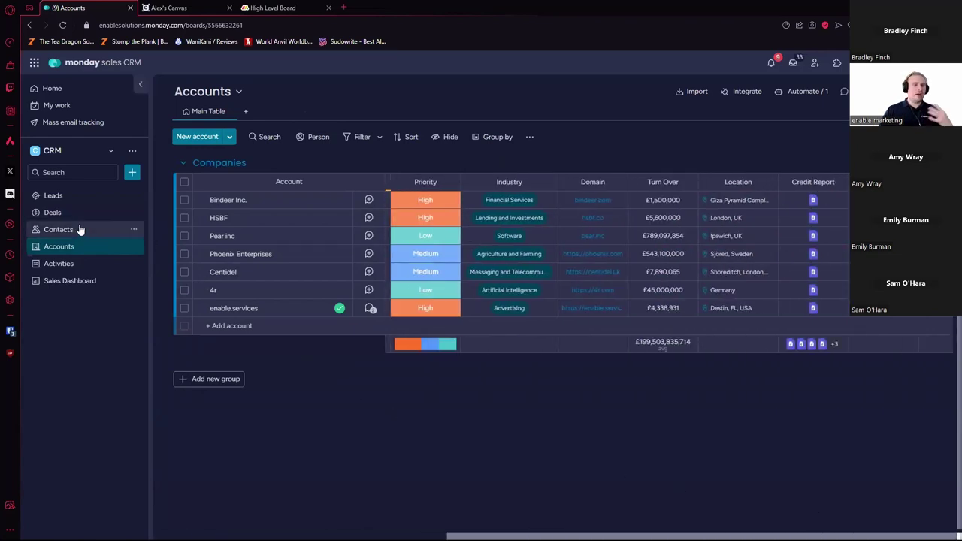
left_click(136, 230)
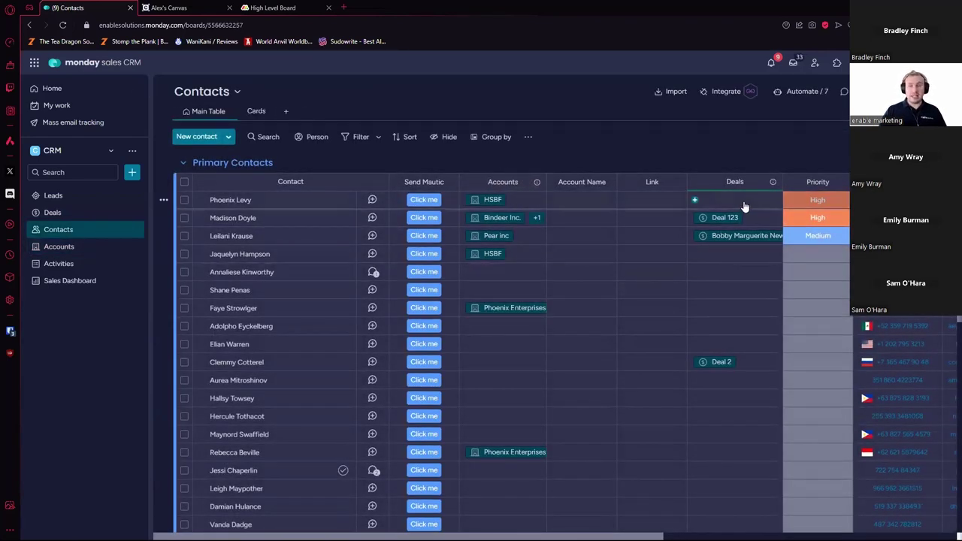
left_click(84, 218)
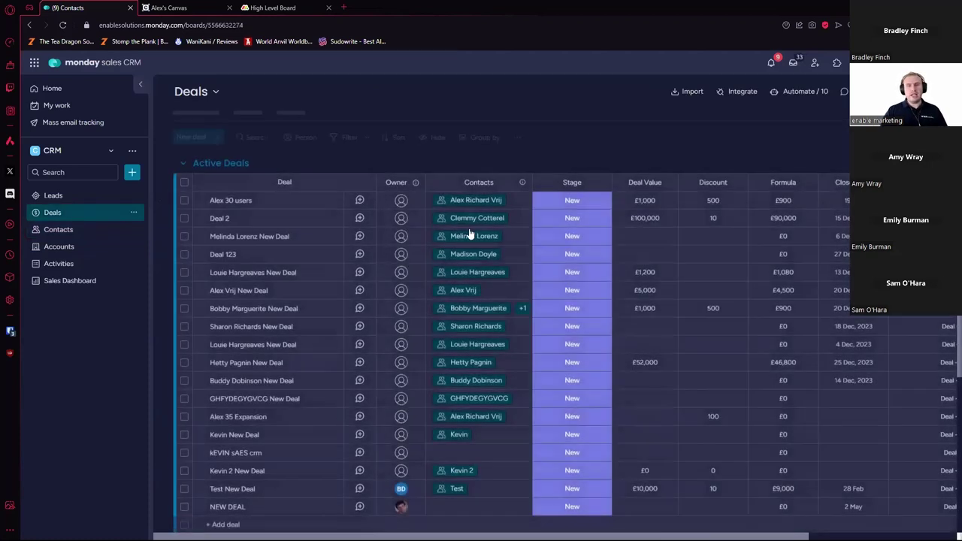
scroll(552, 523, "right", 5)
scroll(552, 523, "left", 5)
scroll(552, 523, "right", 3)
scroll(552, 523, "left", 3)
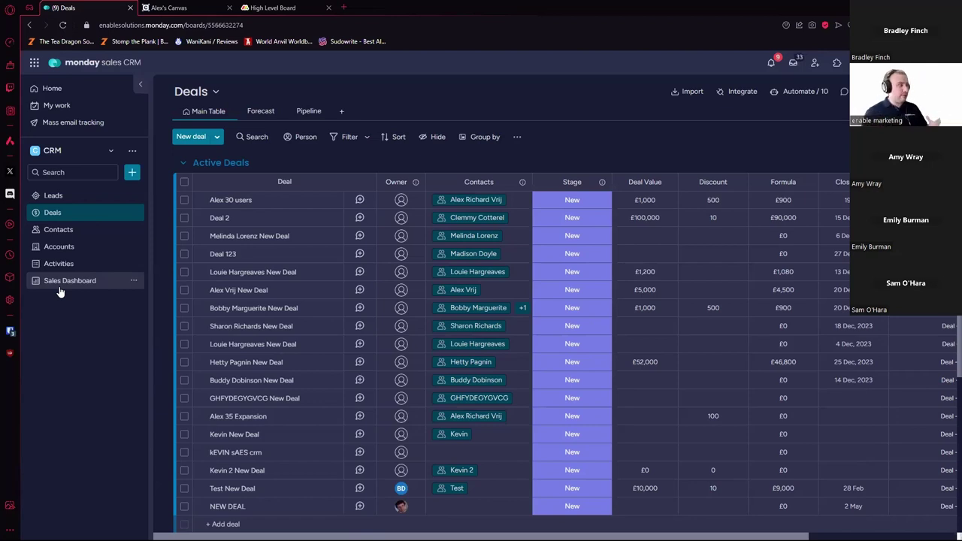
left_click(75, 248)
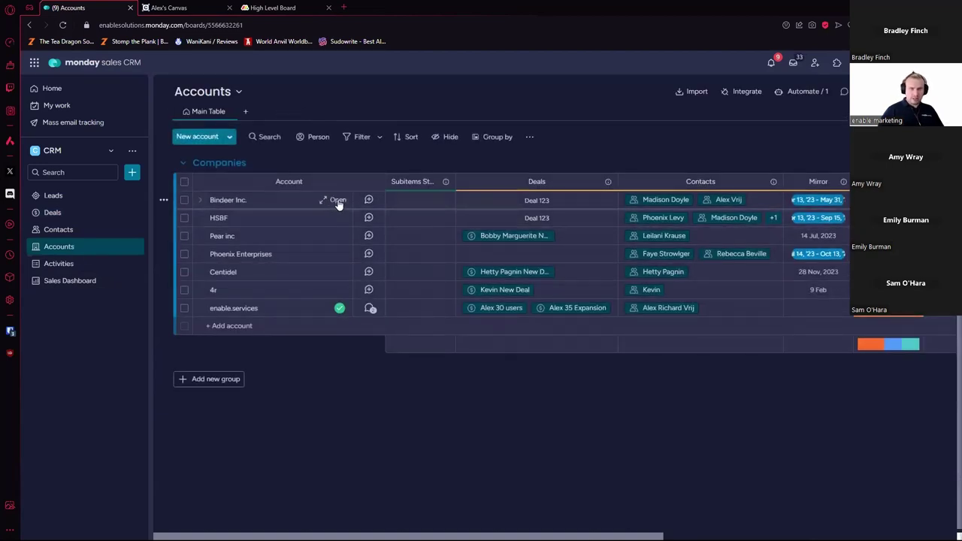
Step: Open the Bindeer Inc. account's full item page and scroll through its overview
left_click(336, 200)
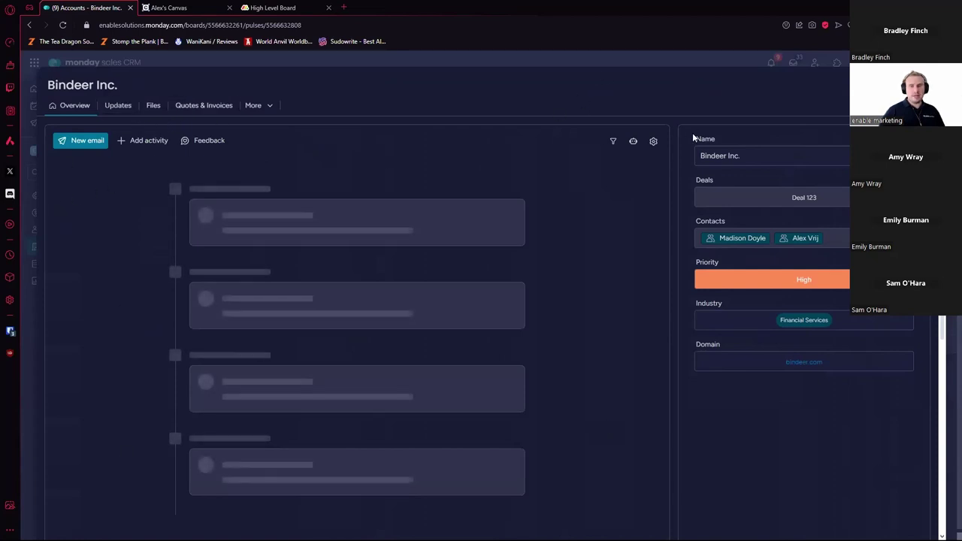
scroll(528, 265, "down", 3)
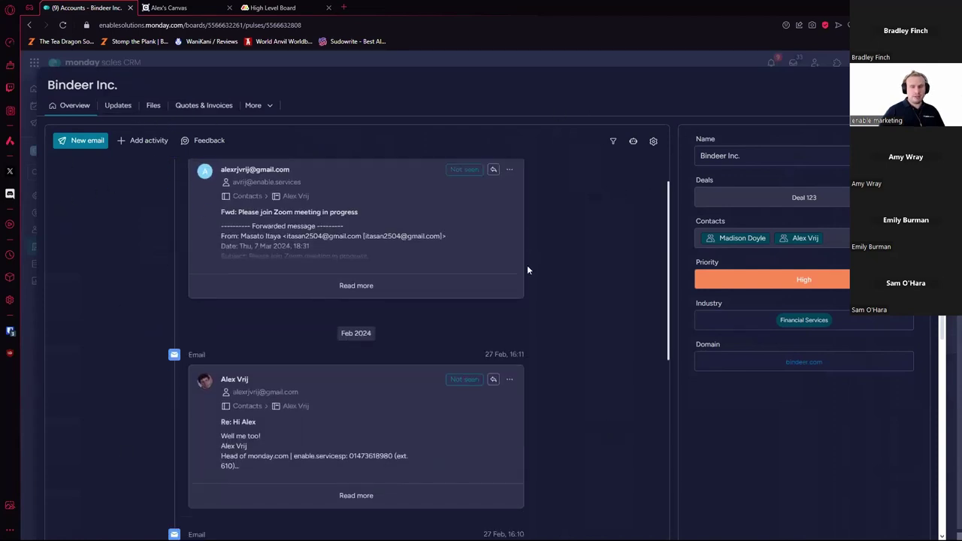
scroll(576, 237, "down", 4)
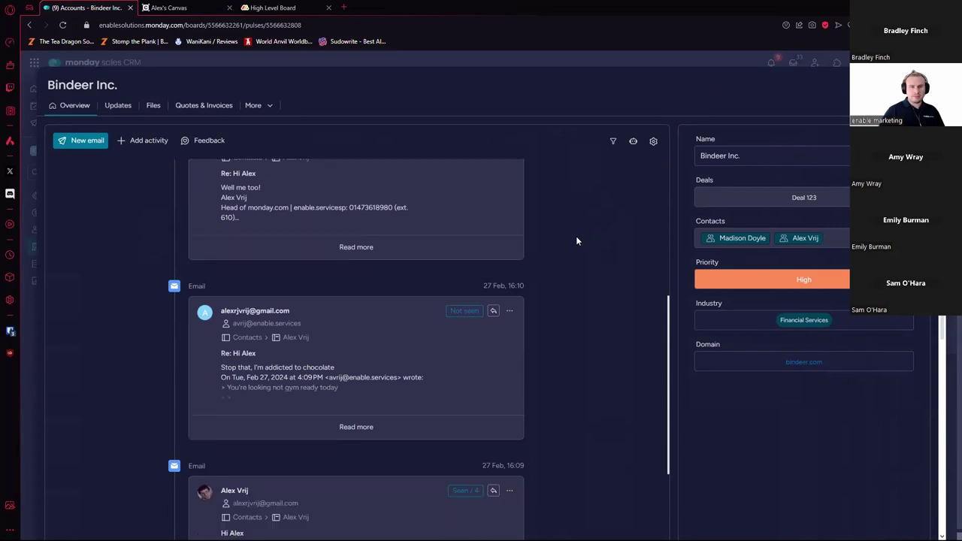
scroll(576, 237, "up", 4)
scroll(575, 241, "down", 3)
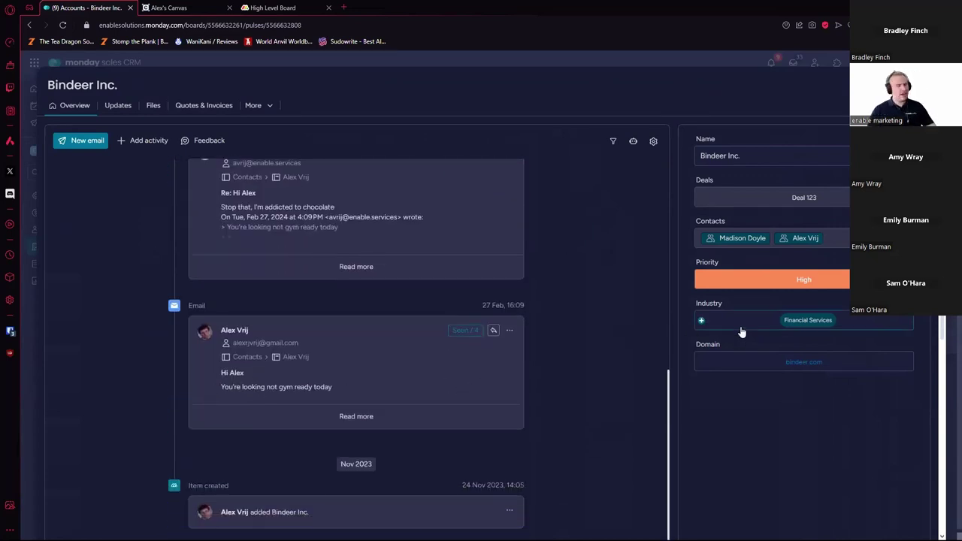
scroll(805, 319, "down", 5)
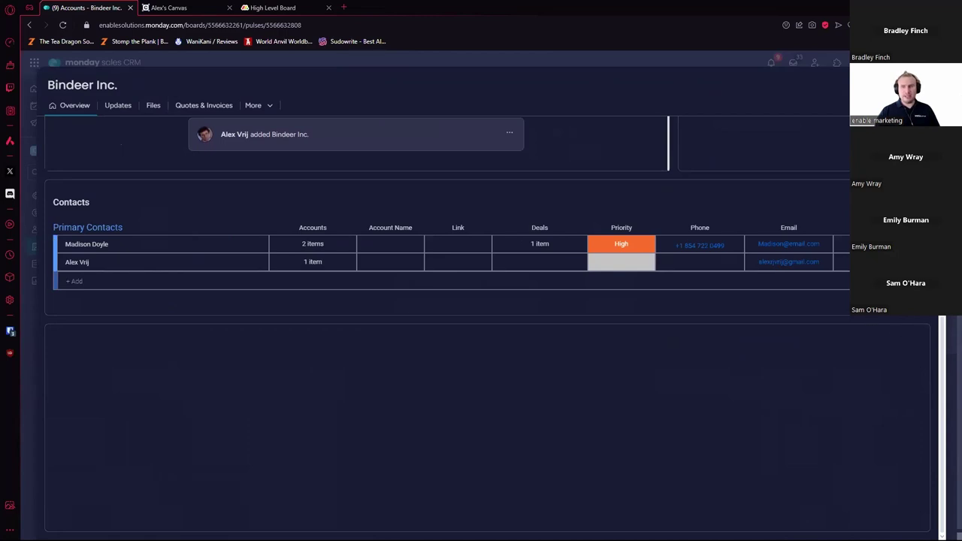
Step: Turn on Display titles and hide the Deals column in the Active Deals widget settings
left_click(838, 85)
left_click(806, 122)
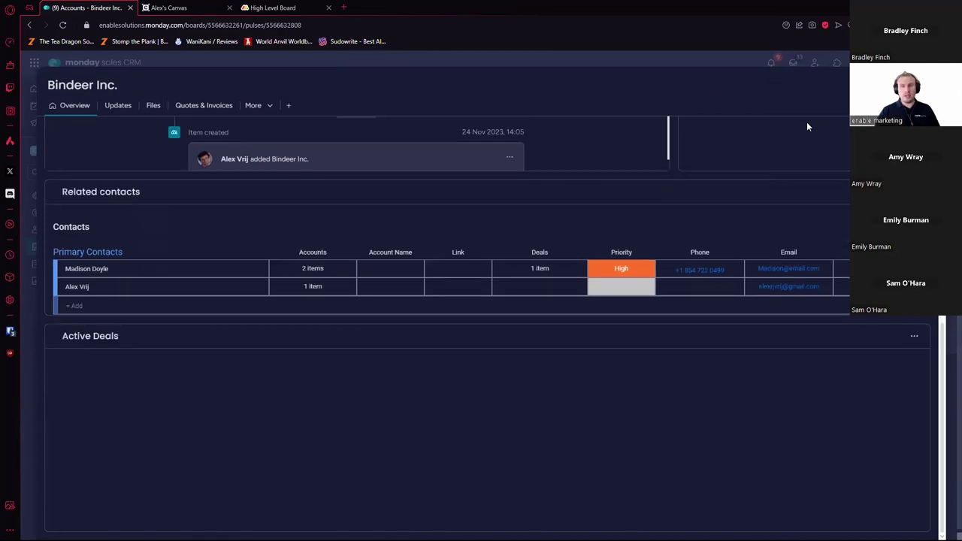
left_click(915, 336)
left_click(855, 369)
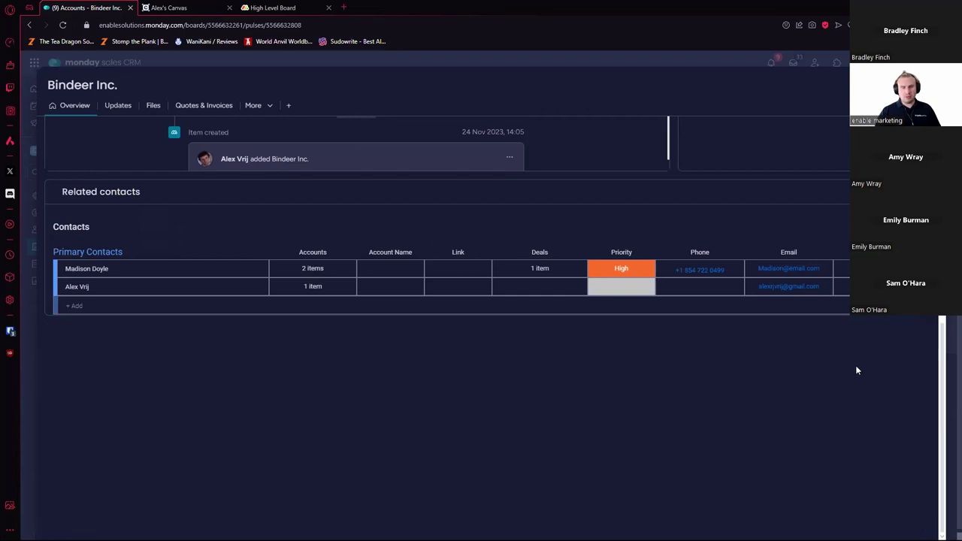
left_click(767, 218)
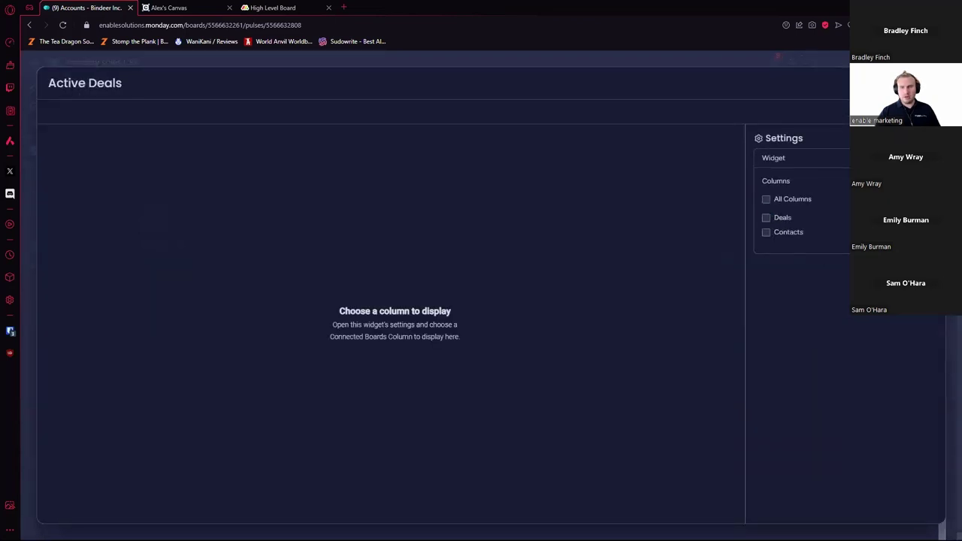
key("Escape")
Step: Delete the Active Deals widget and glance at the first related contact's card
left_click(914, 336)
left_click(895, 433)
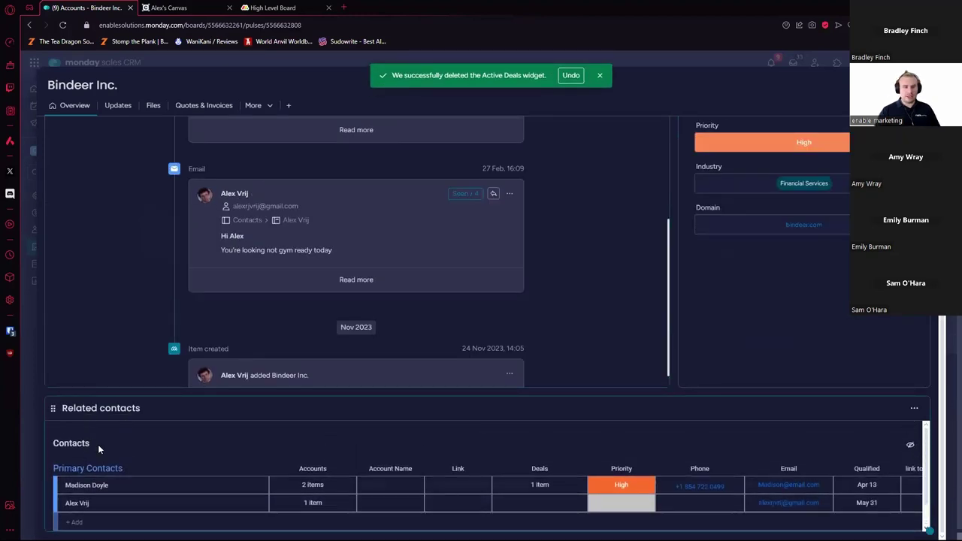
left_click(158, 485)
left_click(624, 115)
scroll(846, 258, "up", 3)
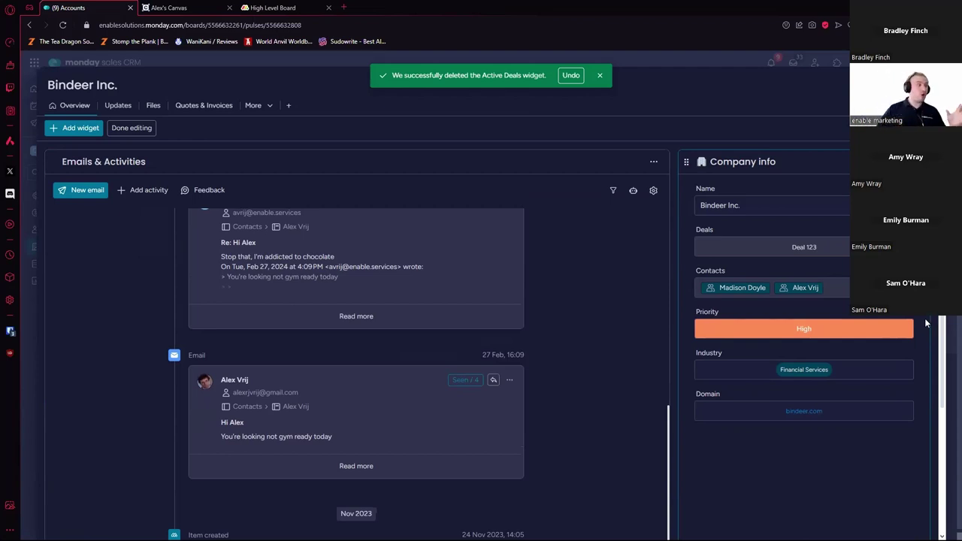
Step: Close the Bindeer Inc. page and switch back to Work Management
key("Escape")
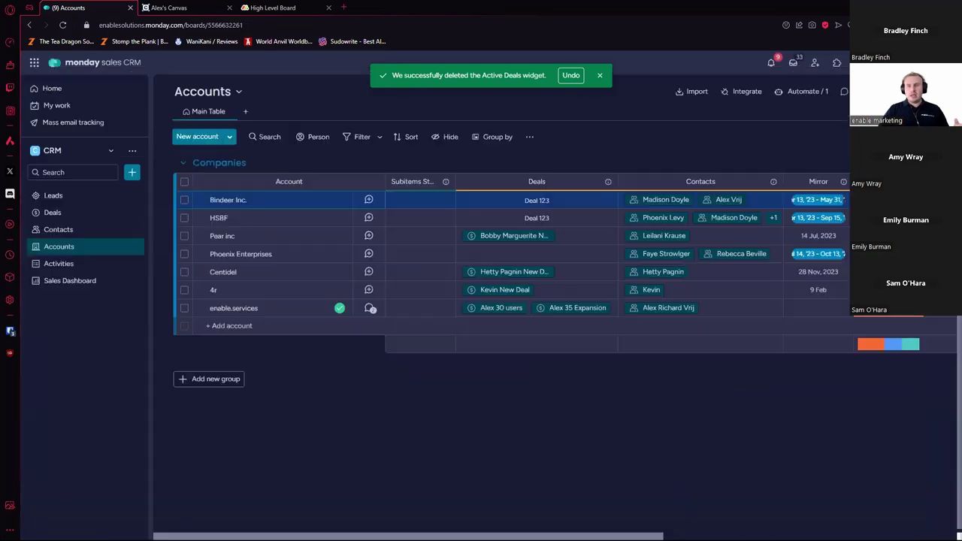
left_click(34, 63)
left_click(50, 120)
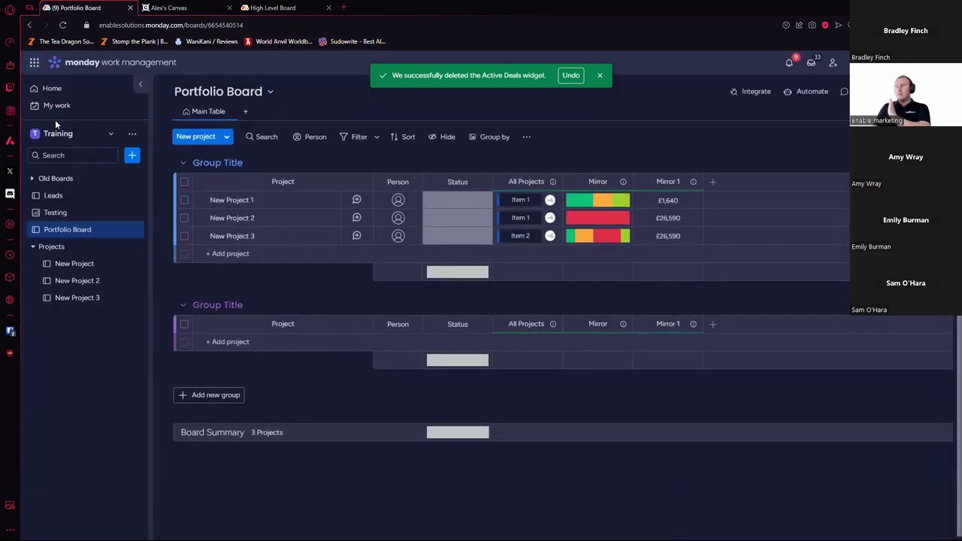
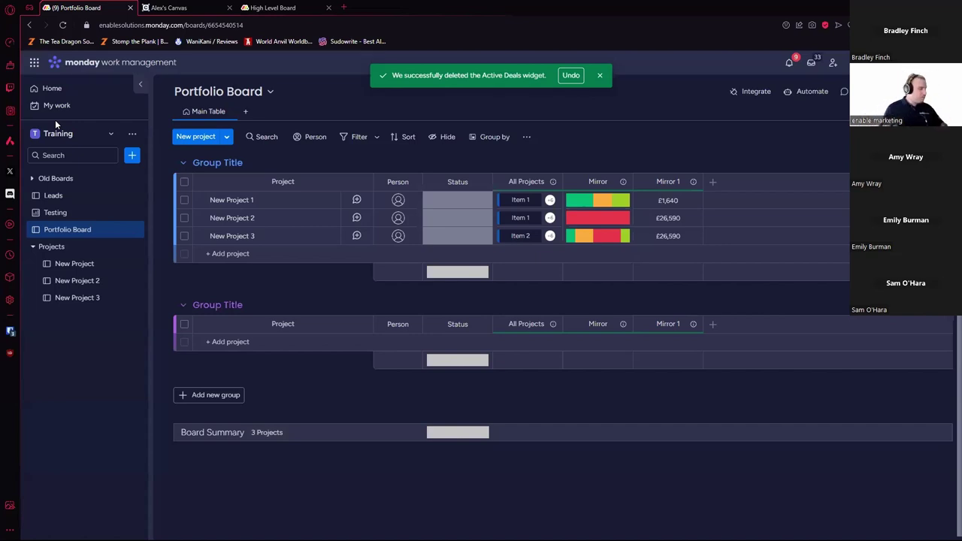
Step: Add a new board titled 'Marketing board' to the Training workspace
left_click(131, 155)
left_click(180, 160)
type("Marketing board")
key("Return")
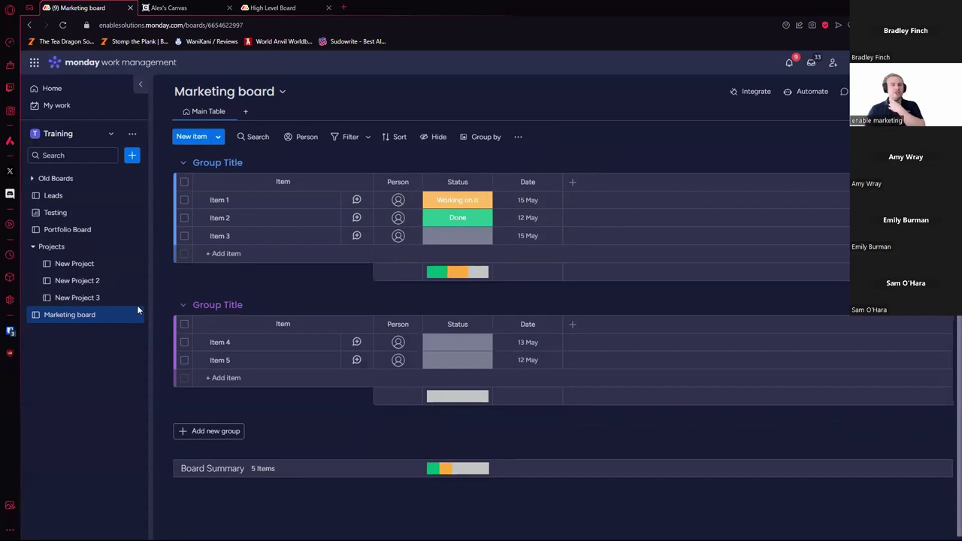
Step: Delete the second group and rename the remaining group to 'Email Campaigns'
left_click(220, 200)
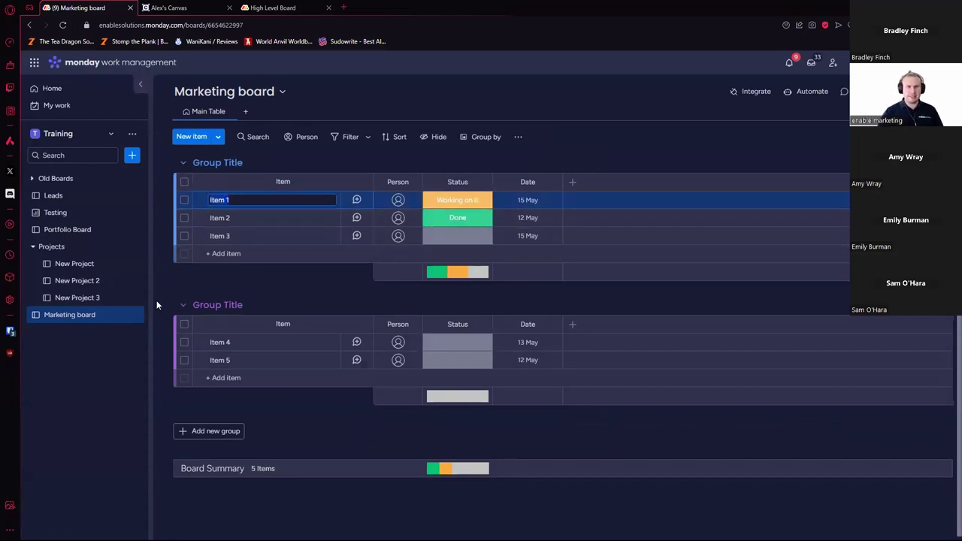
left_click(165, 305)
left_click(226, 289)
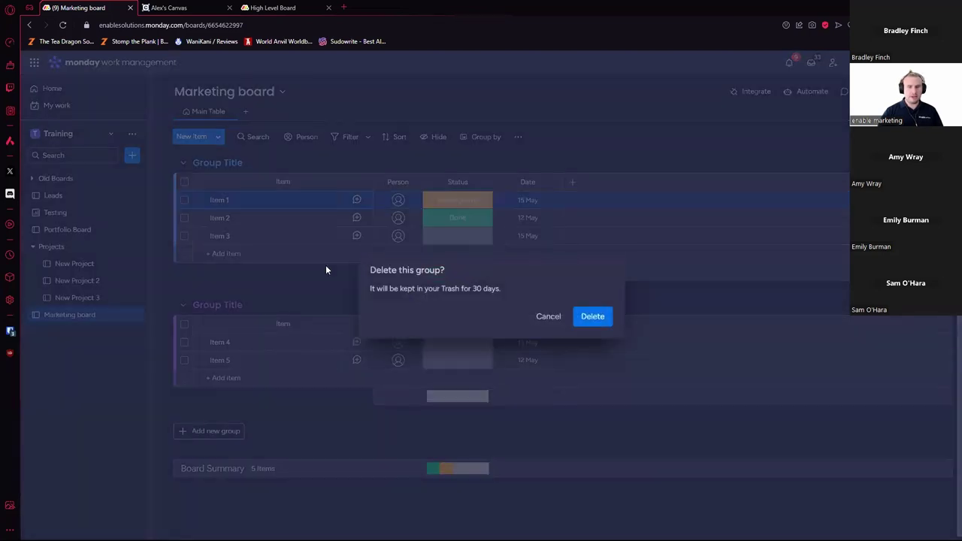
left_click(589, 316)
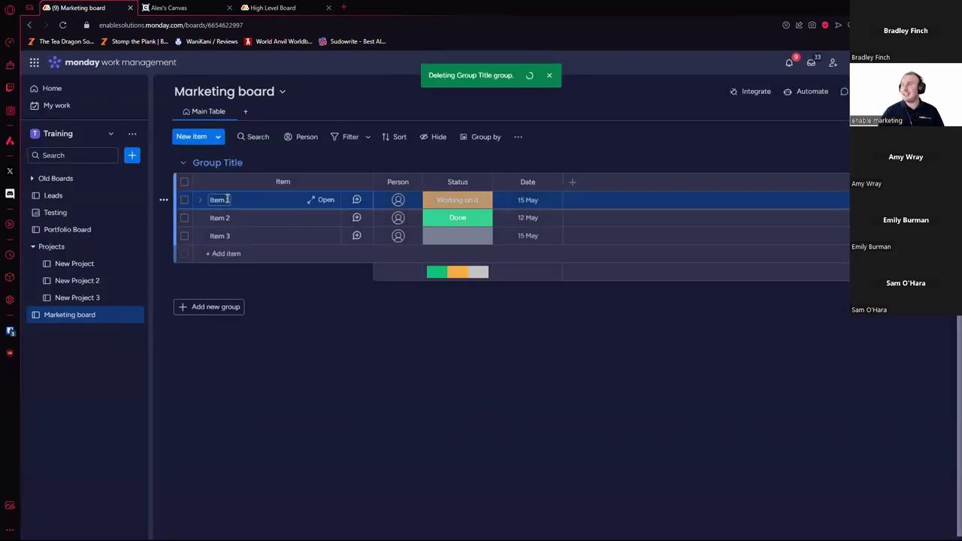
left_click(242, 163)
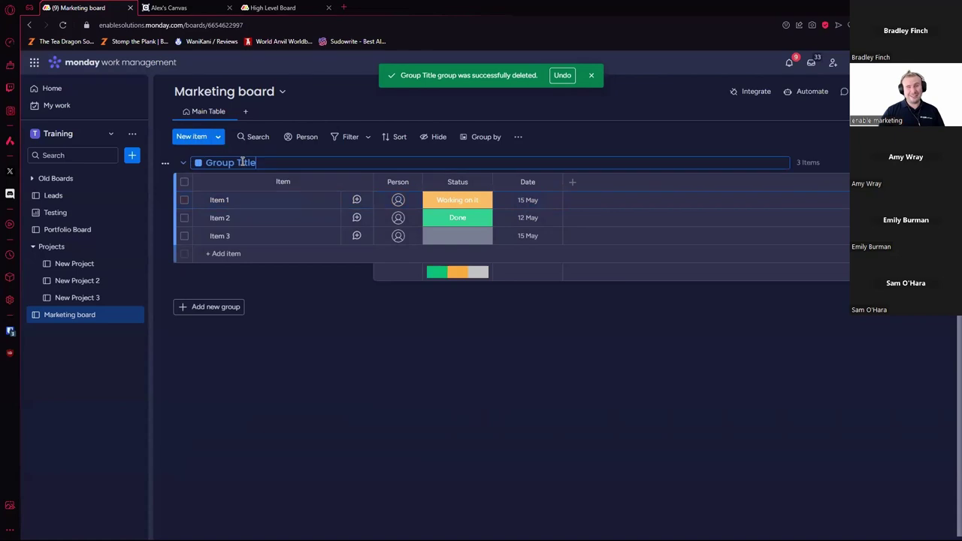
type("Email Campaigns")
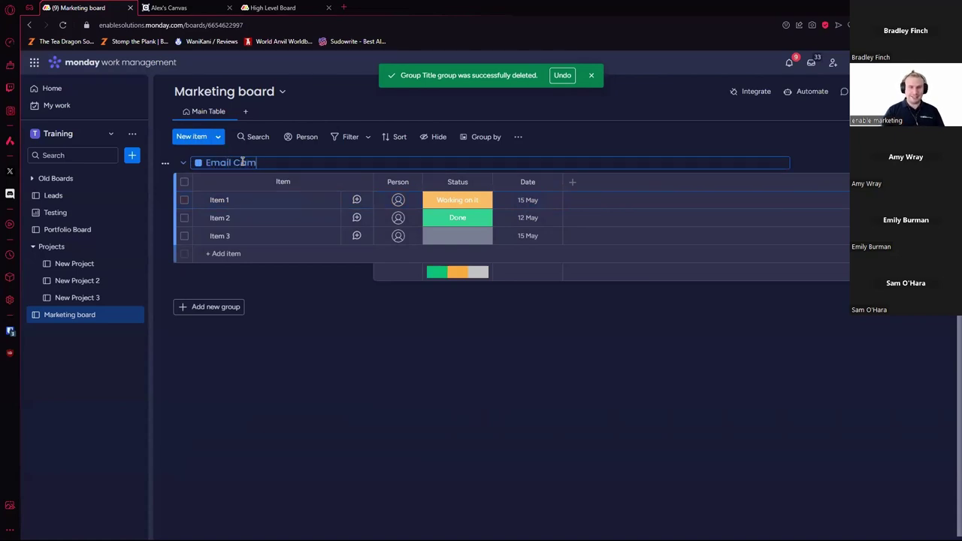
key("Return")
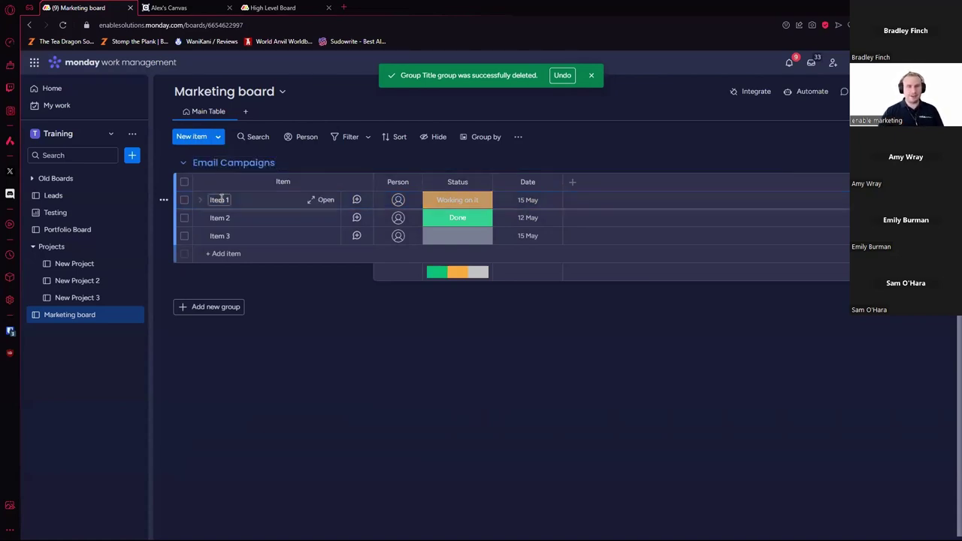
Step: Rename Items 1–3 to 'Campaign 1', 'Campaign 2' and 'Campaign 3'
left_click(219, 200)
type("Campaign")
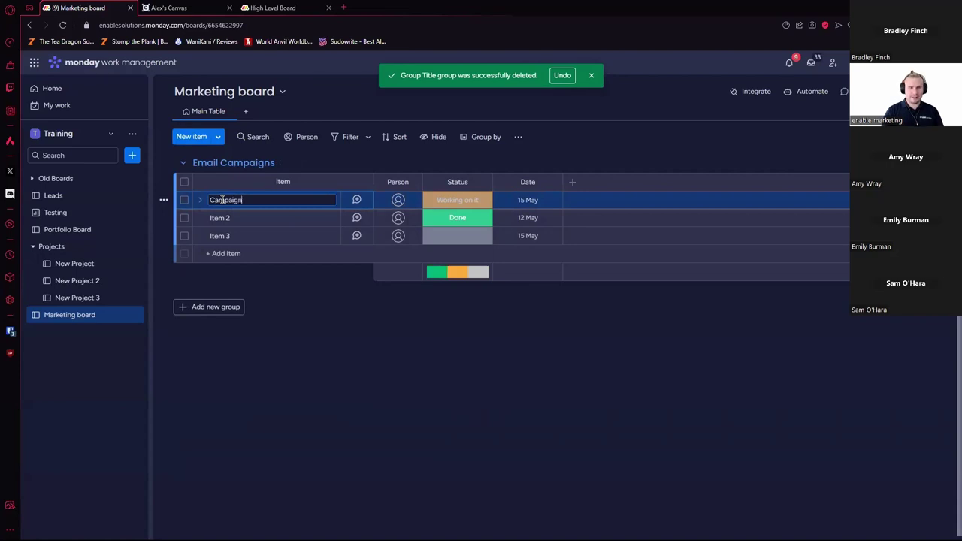
type(" 1")
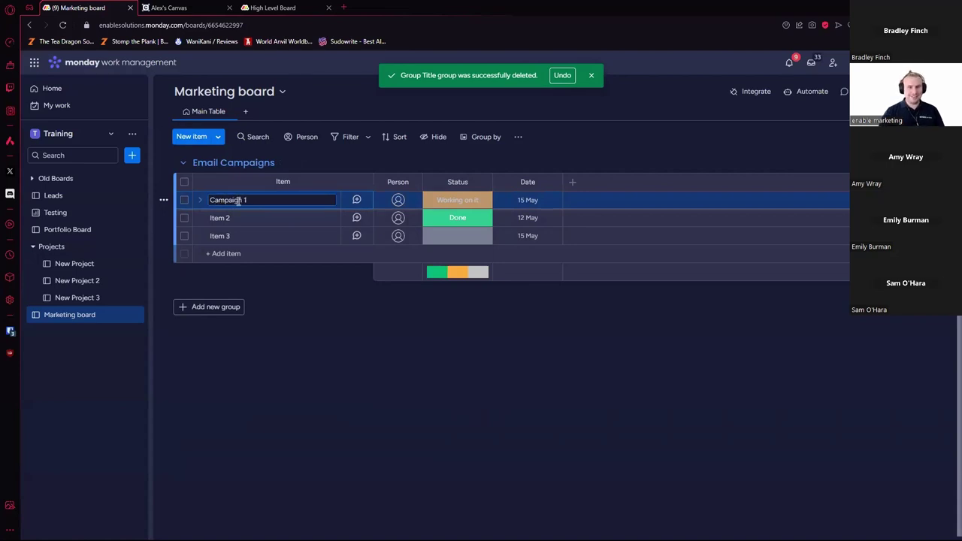
left_click_drag(242, 200, 210, 201)
left_click(220, 218)
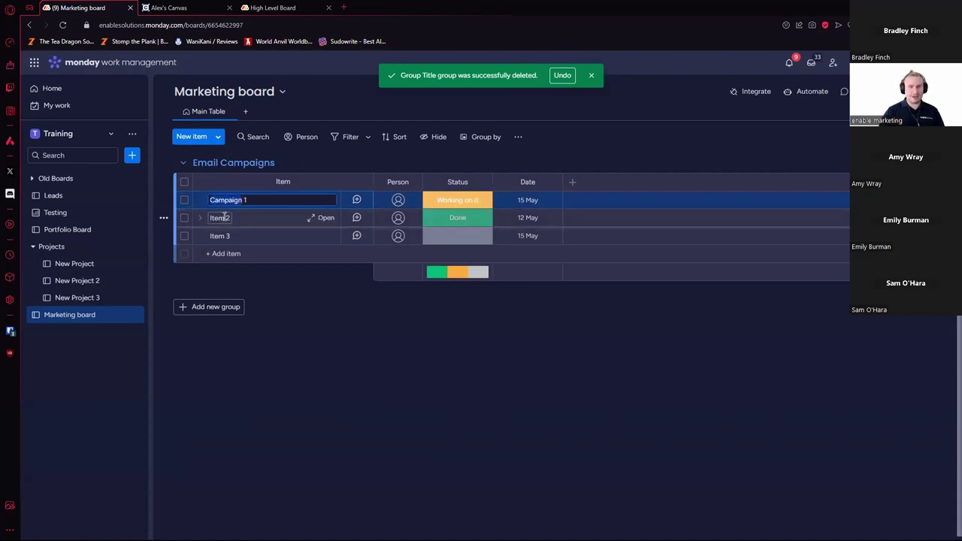
type("Campaign 2")
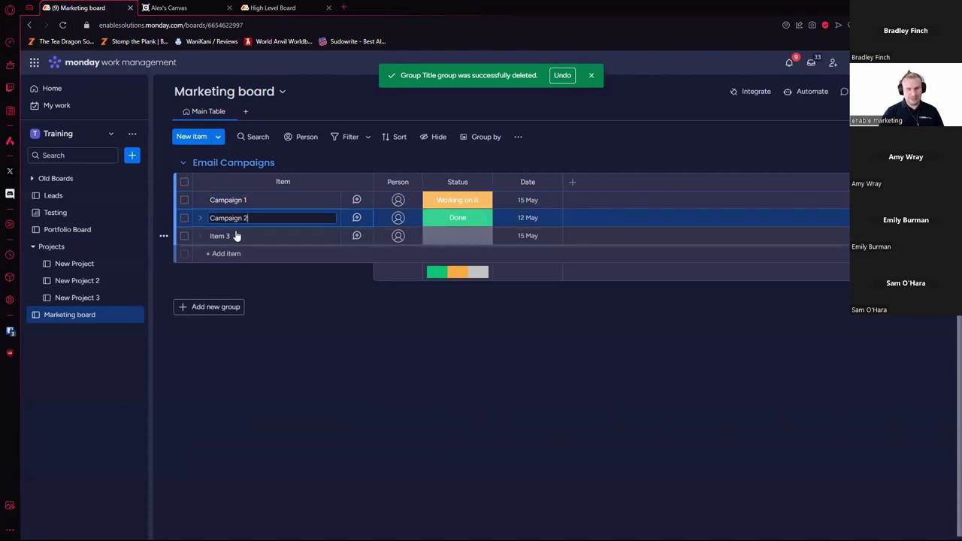
left_click(236, 236)
type("Campaign 3")
left_click(287, 306)
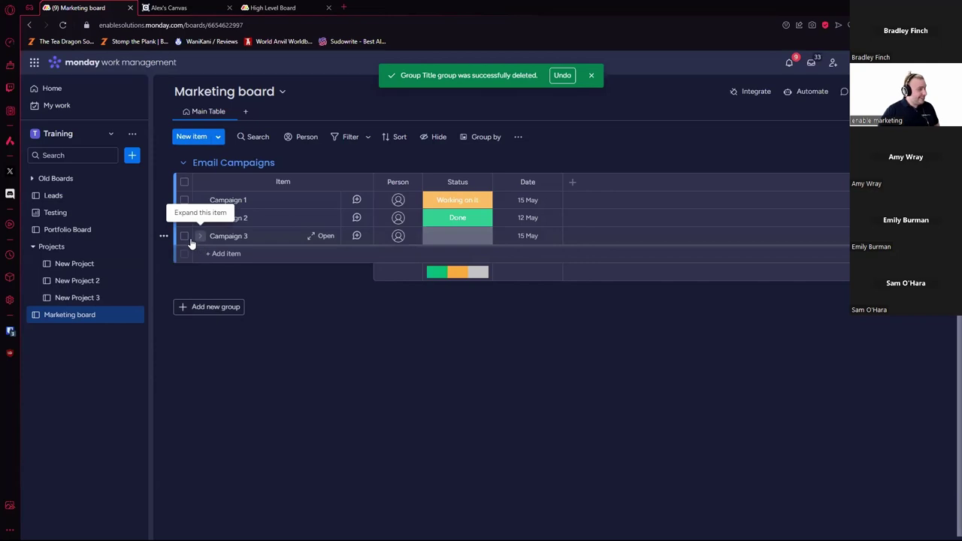
Step: Add a second board titled 'Design Team' to the Training workspace
left_click(132, 156)
left_click(211, 161)
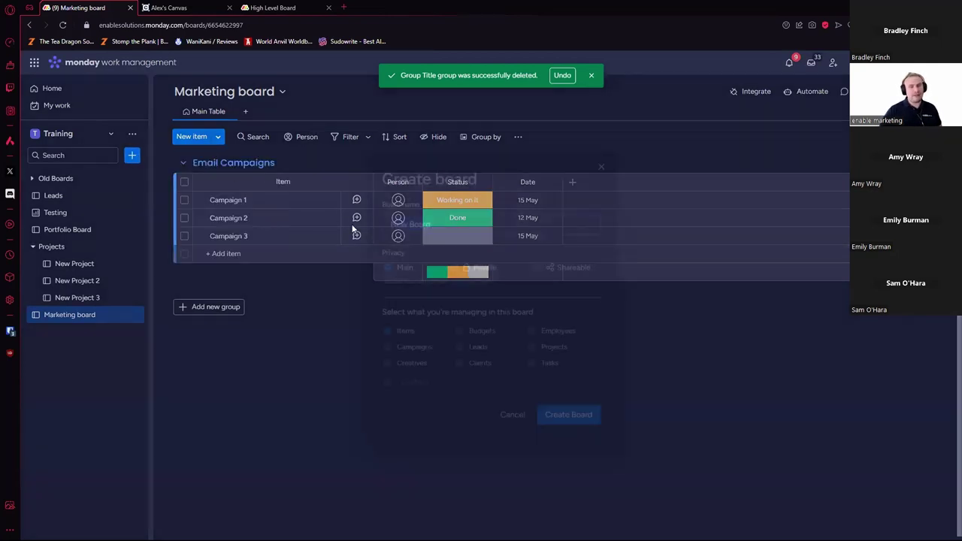
type("Design Team")
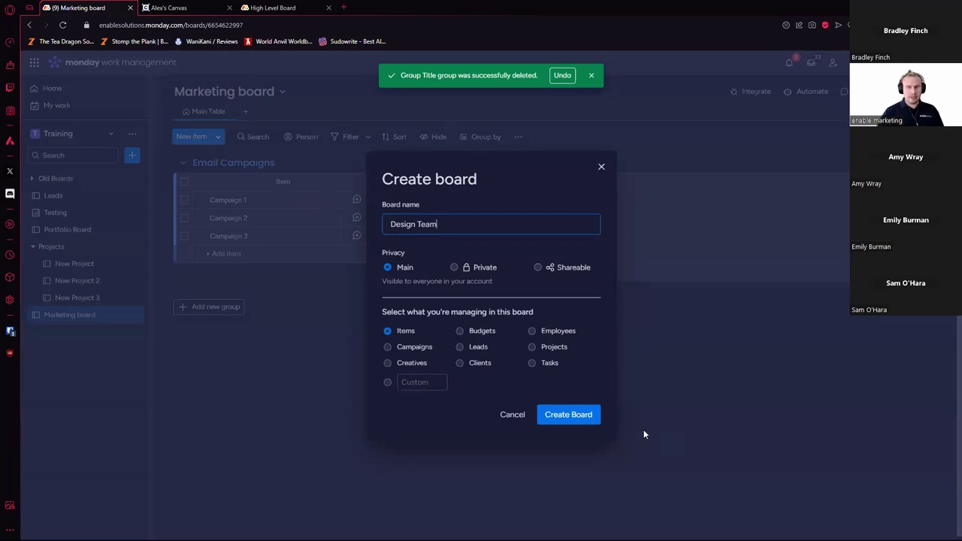
left_click(597, 422)
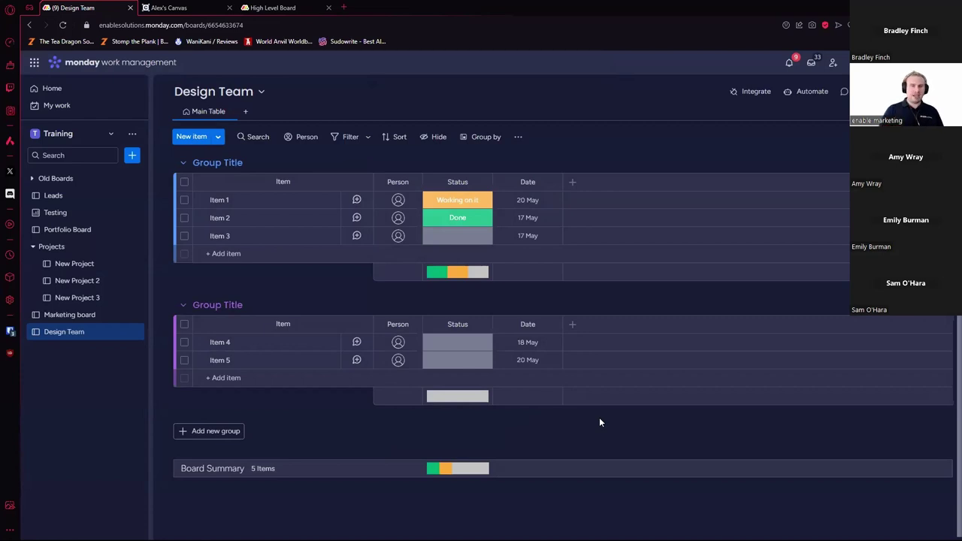
Step: On Design Team, delete the second group and Items 2–3, and rename Item 1 'Campaign 1'
left_click(166, 306)
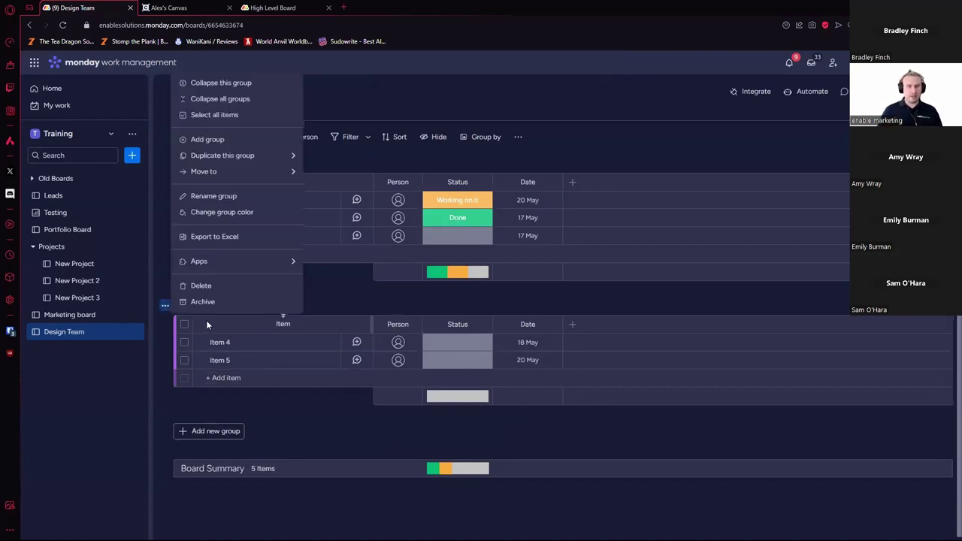
left_click(225, 286)
left_click(184, 218)
left_click(184, 236)
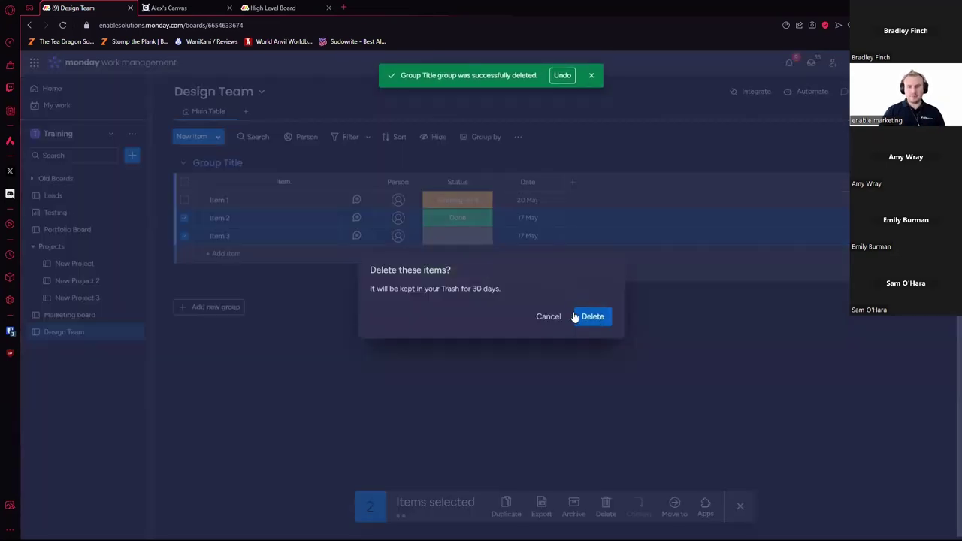
left_click(593, 316)
left_click(221, 199)
type("Campaign 1")
key("Return")
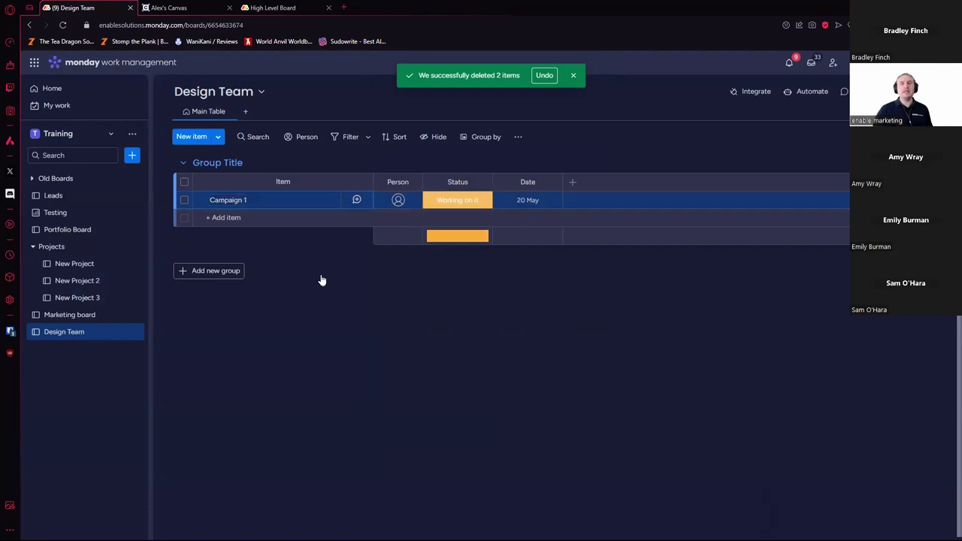
Step: Toggle campaign statuses to Done and back, leaving Marketing board's Campaign 1 and 2 blank
left_click(457, 200)
left_click(457, 274)
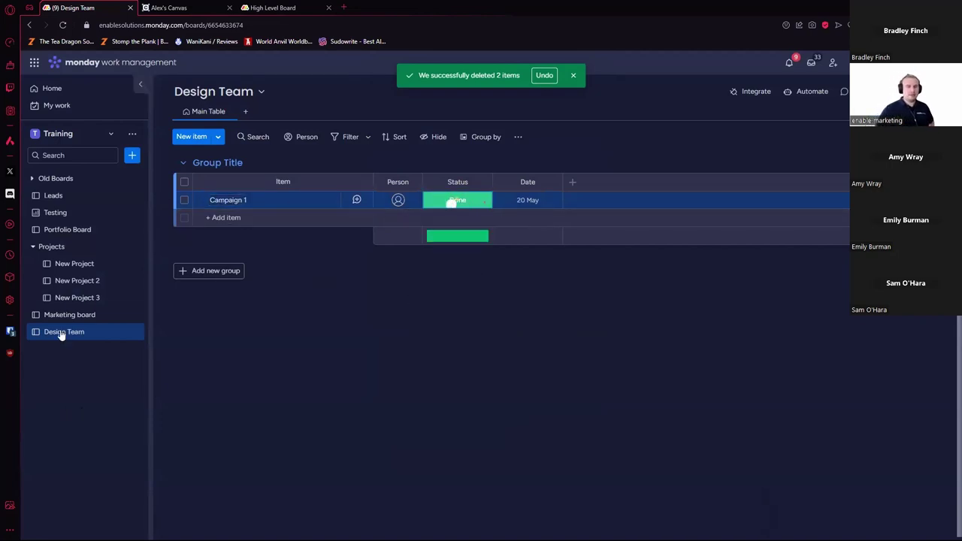
left_click(66, 314)
left_click(458, 200)
left_click(457, 272)
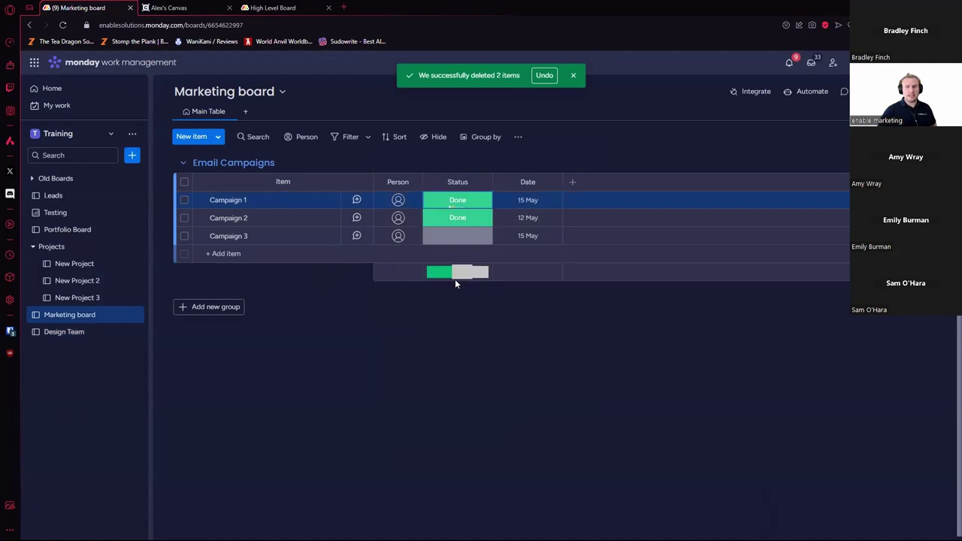
left_click(458, 218)
left_click(477, 309)
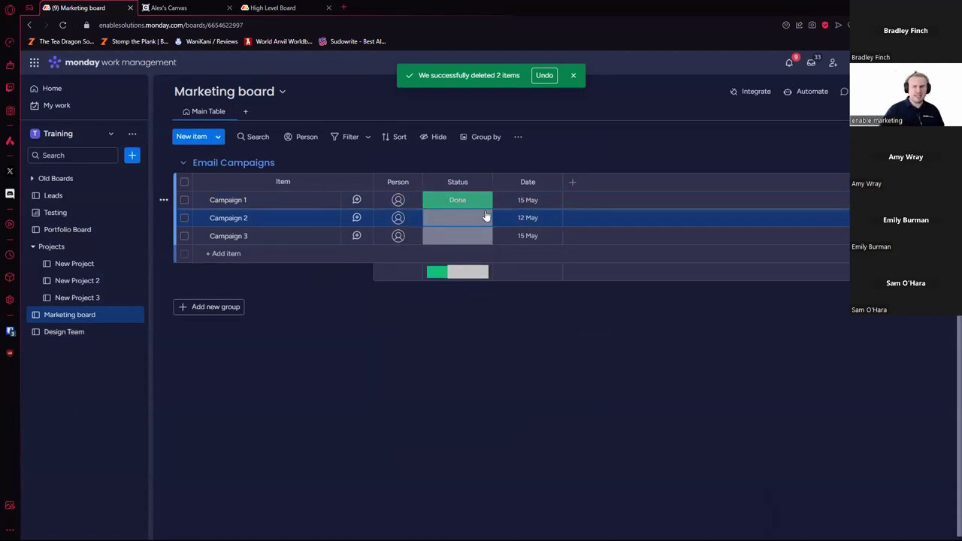
left_click(481, 202)
left_click(475, 295)
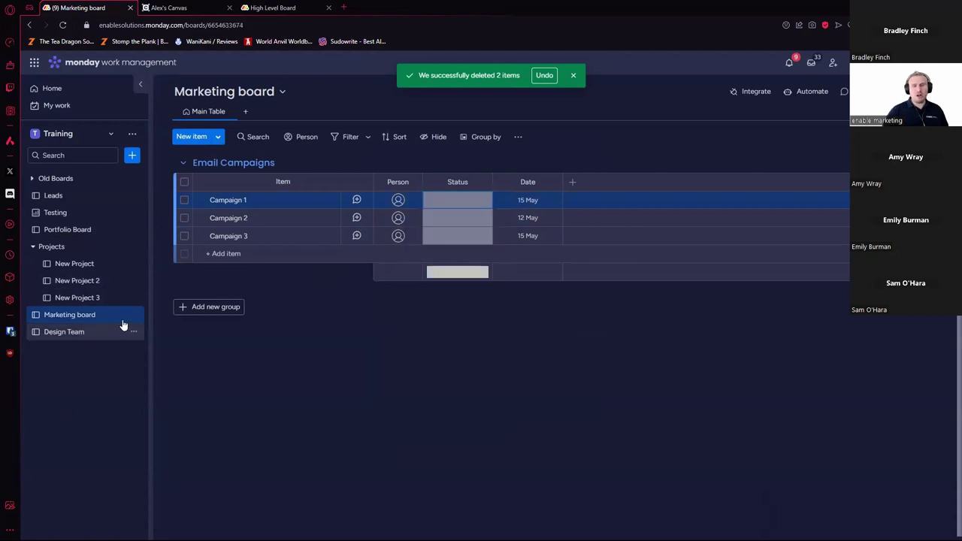
Step: Clear Design Team's Campaign 1 status and open that board's Automation center
left_click(124, 329)
left_click(457, 200)
left_click(489, 294)
left_click(808, 91)
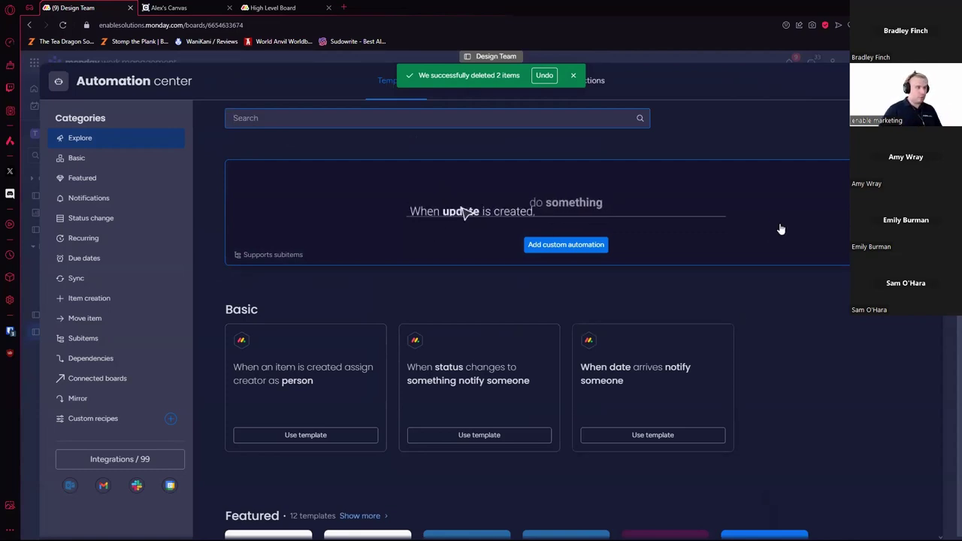
Step: Leave the Automation center and go back to the Marketing board
key("Escape")
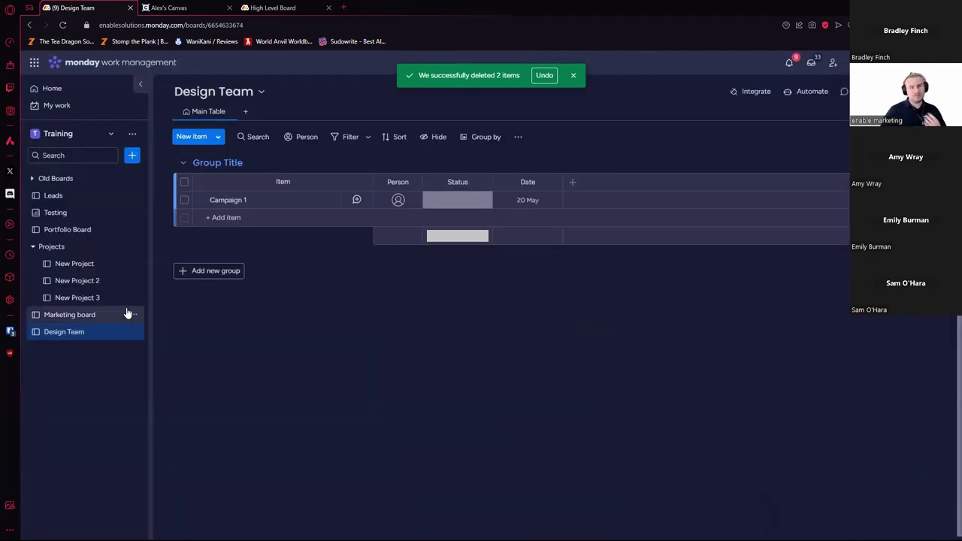
left_click(102, 315)
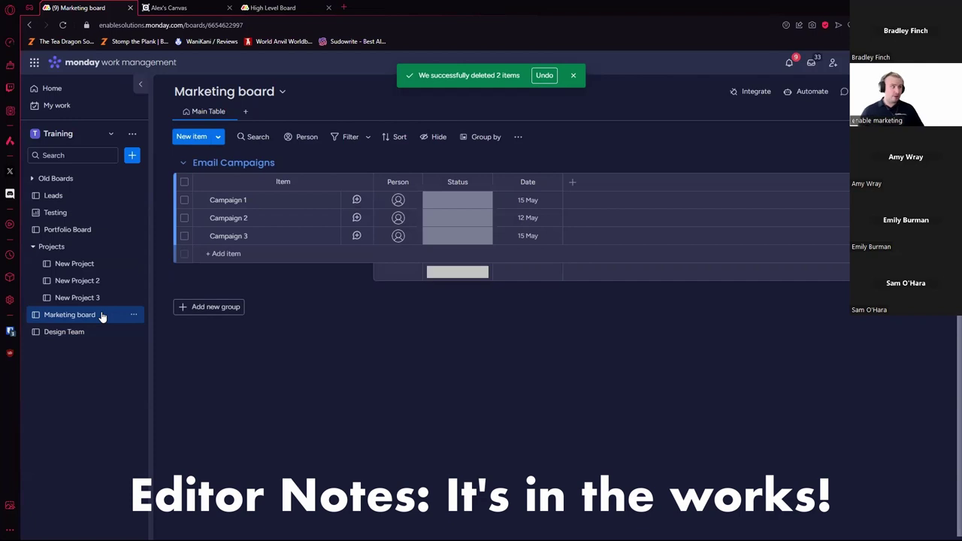
Step: Add a Connect boards column linked to the Design Team board
left_click(572, 182)
left_click(497, 400)
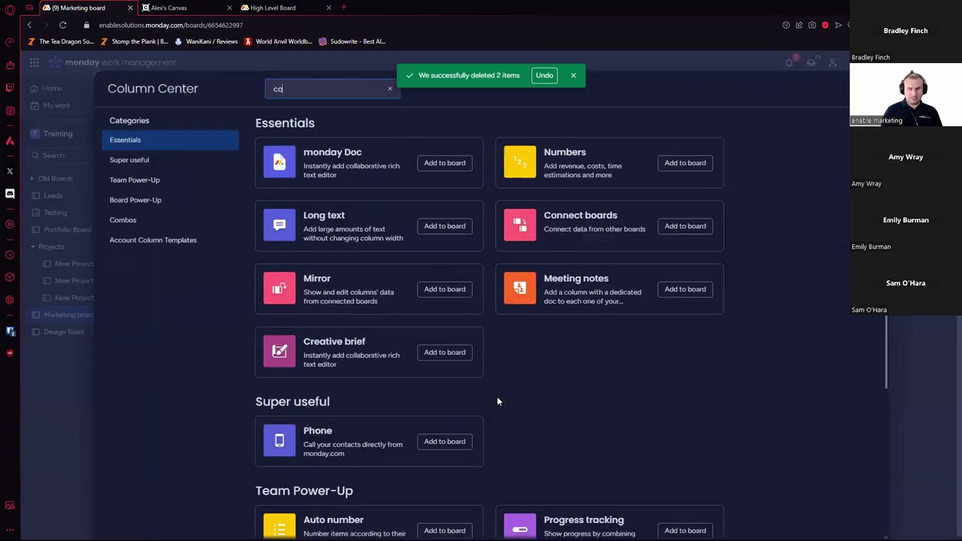
type("connect")
left_click(442, 163)
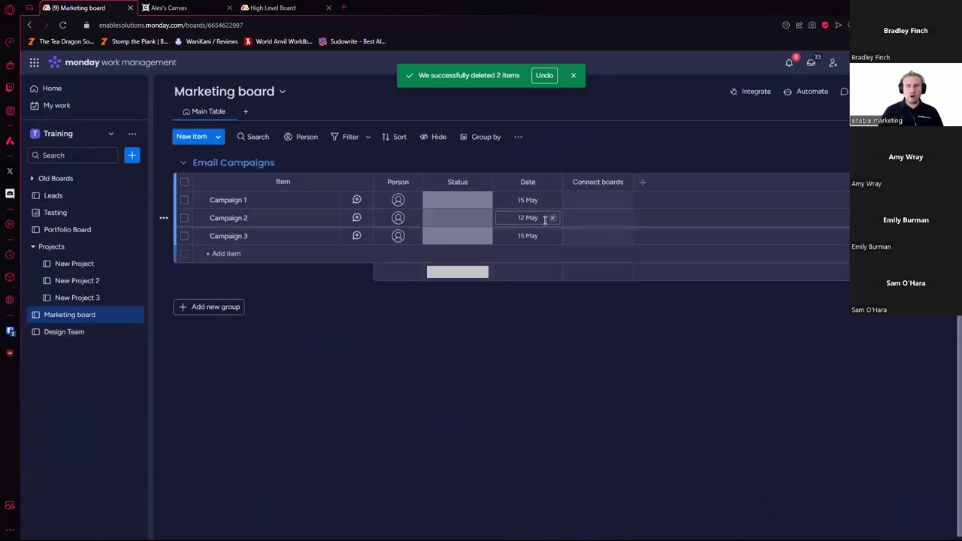
left_click(737, 324)
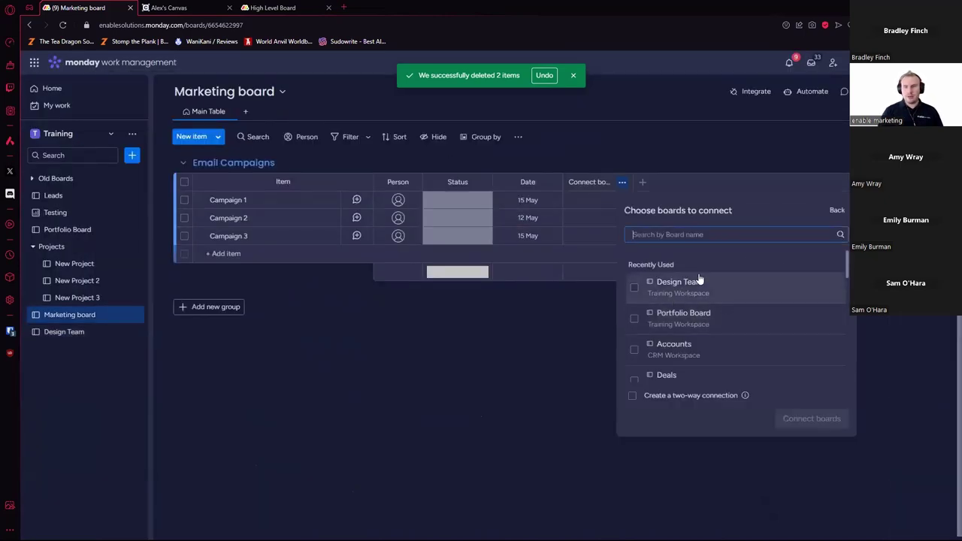
left_click(634, 289)
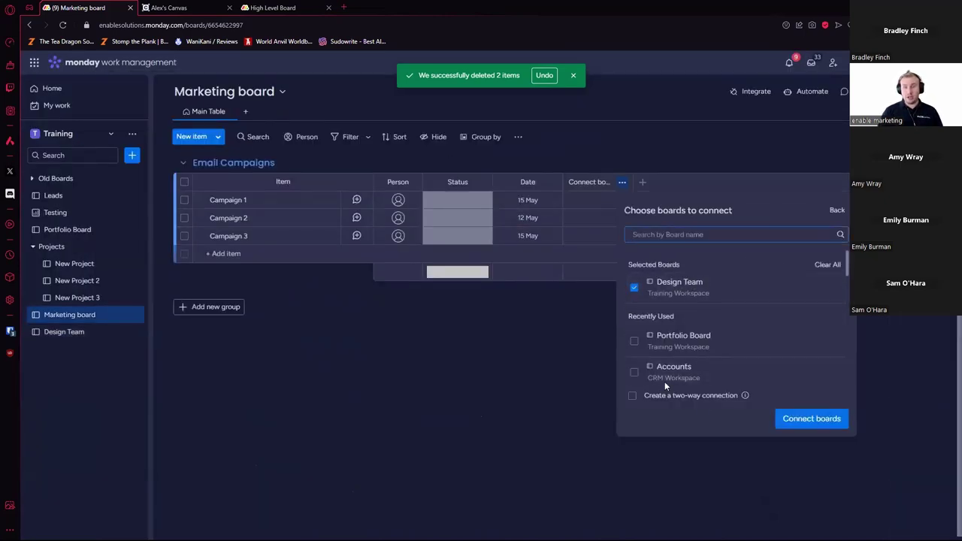
left_click(826, 419)
left_click(737, 435)
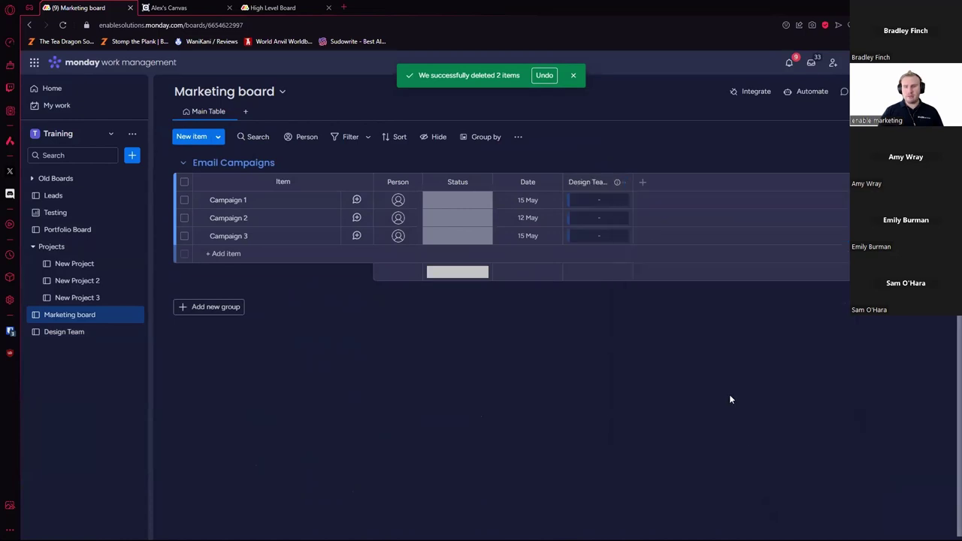
Step: Add a Mirror column that mirrors Design Team's Status column
left_click(643, 182)
left_click(571, 400)
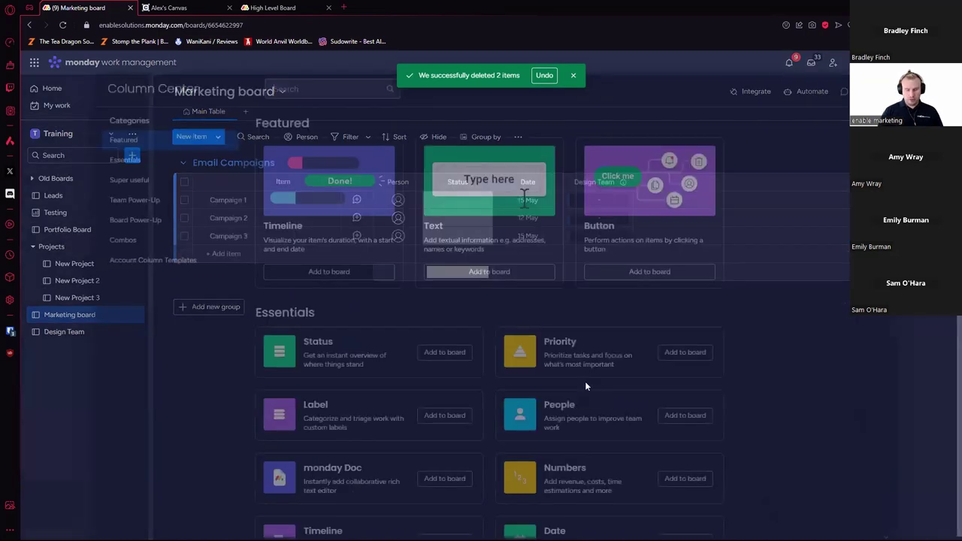
type("mirr")
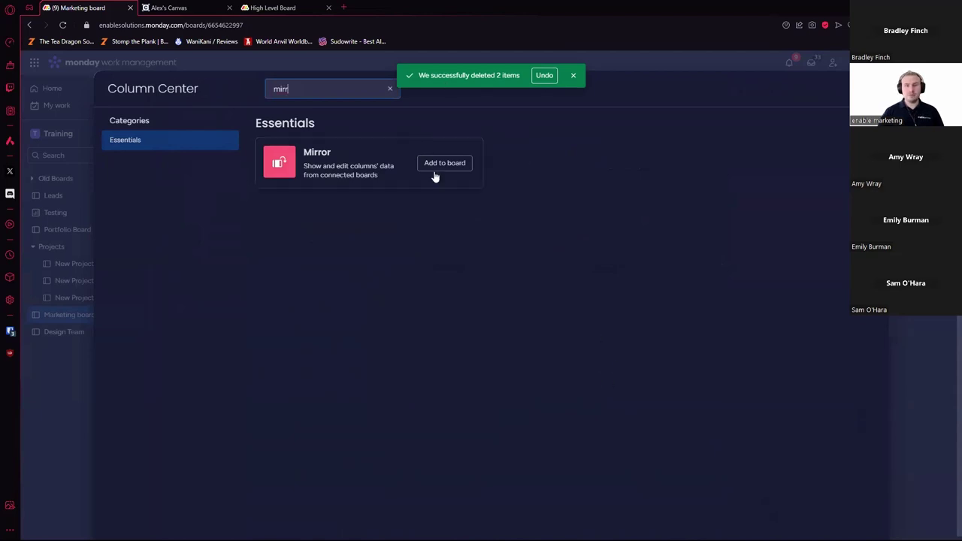
left_click(443, 172)
left_click(779, 338)
left_click(752, 227)
left_click(775, 267)
left_click(731, 354)
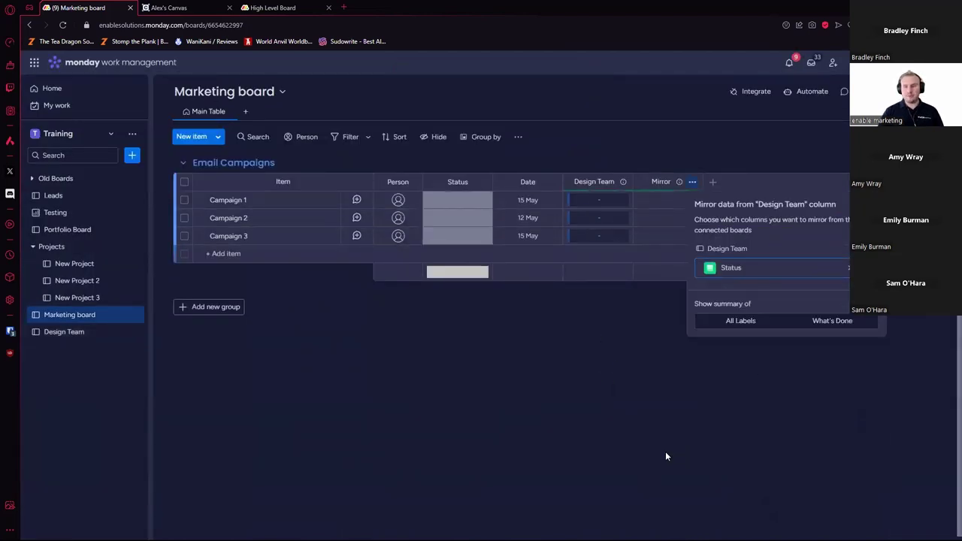
left_click(662, 448)
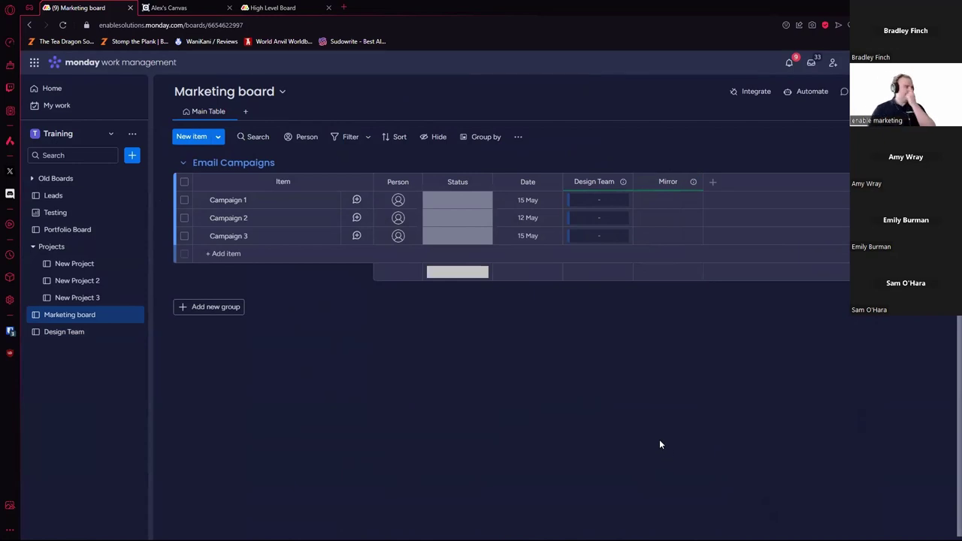
Step: Add a purple 'To Design' label to the Marketing board's Status column
left_click(184, 218)
key("Escape")
left_click(472, 241)
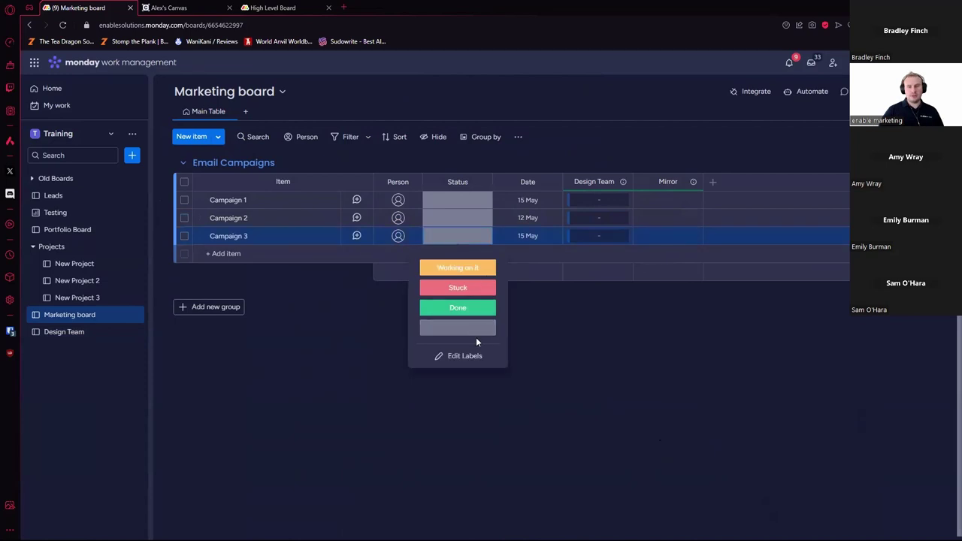
left_click(443, 354)
left_click(440, 352)
left_click(429, 349)
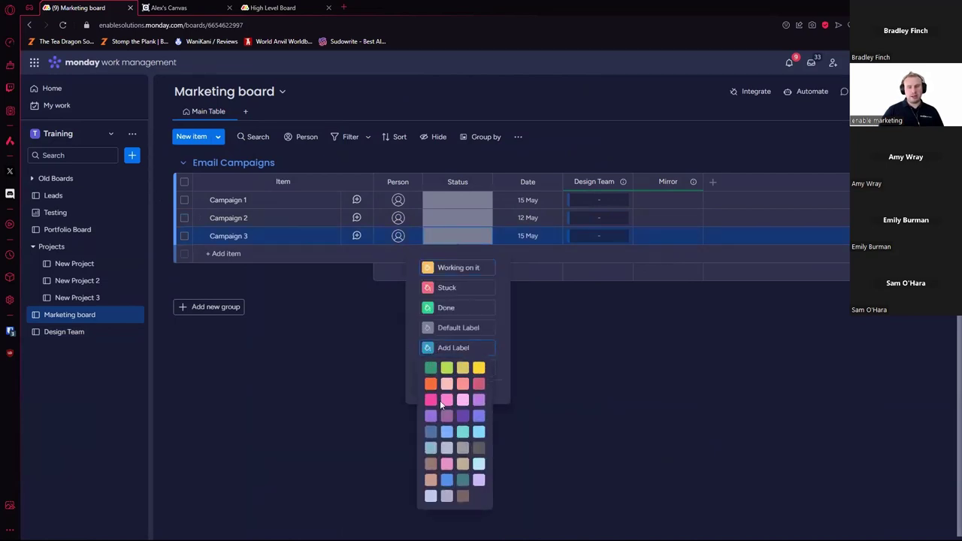
left_click(463, 417)
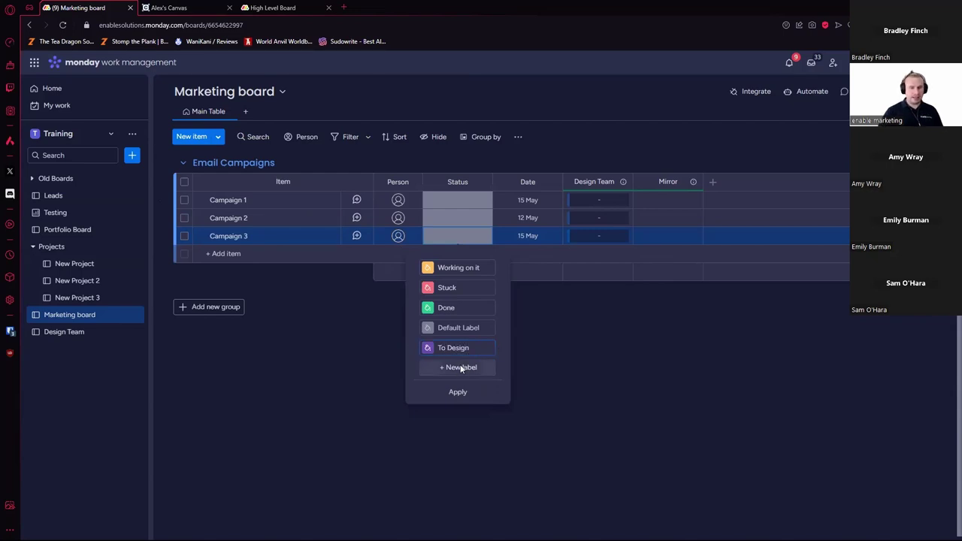
left_click(462, 392)
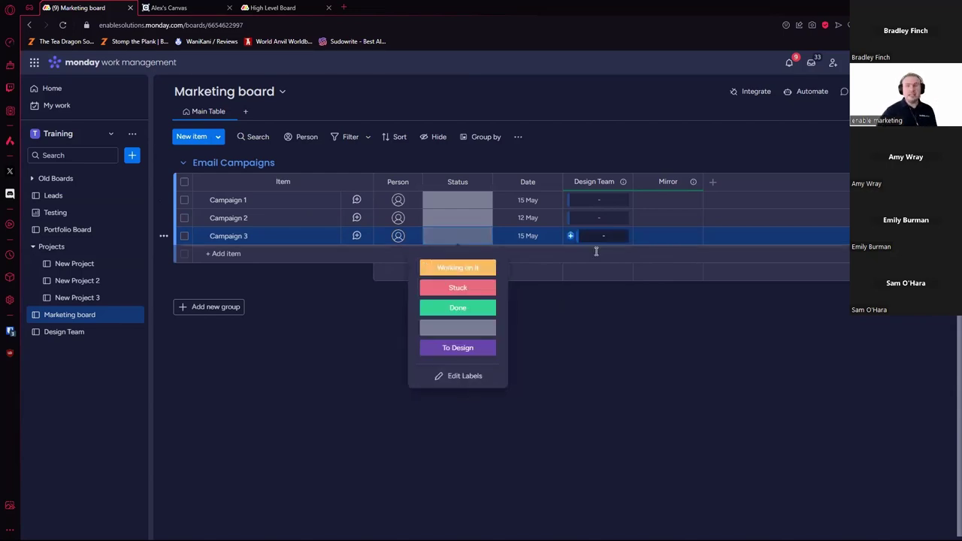
Step: Delete Campaign 1 from the Design Team board and return to the Marketing board
left_click(76, 332)
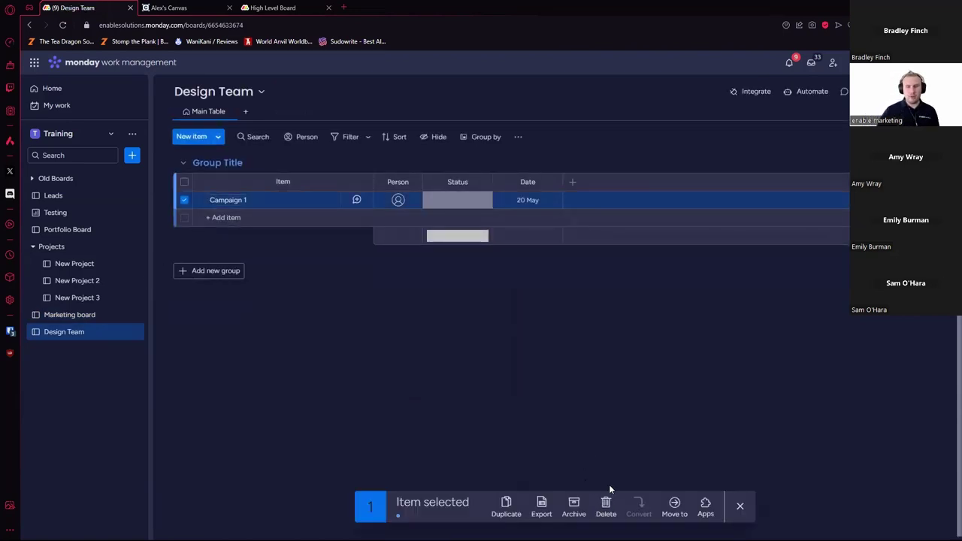
left_click(606, 506)
left_click(590, 333)
left_click(79, 315)
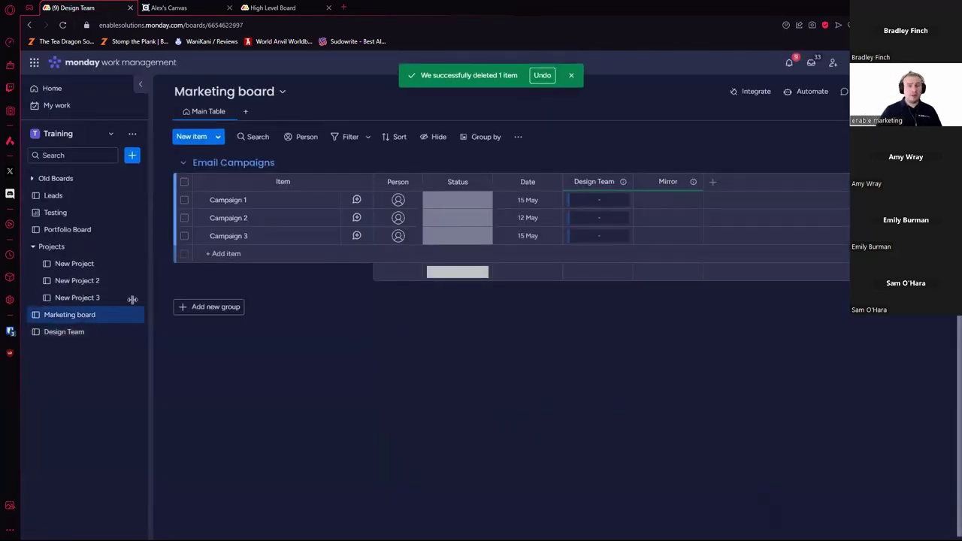
Step: Start a custom automation triggered when Status changes to To Design
left_click(823, 95)
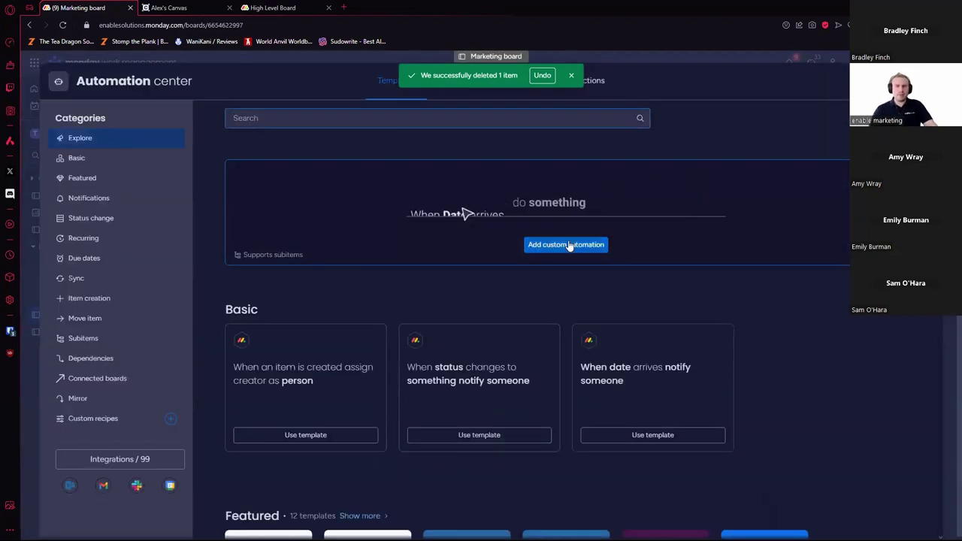
left_click(572, 245)
left_click(288, 159)
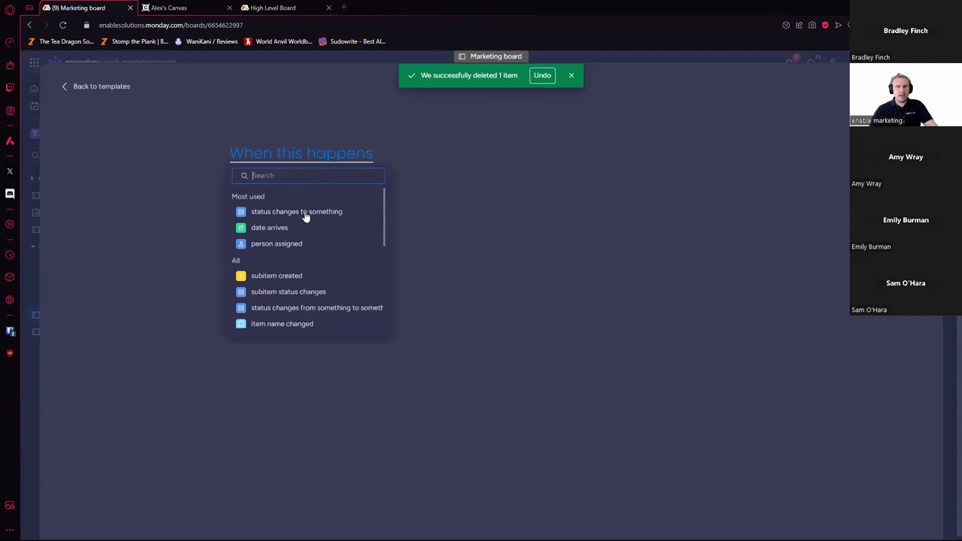
left_click(306, 213)
left_click(319, 164)
left_click(335, 197)
left_click(472, 155)
scroll(489, 239, "down", 1)
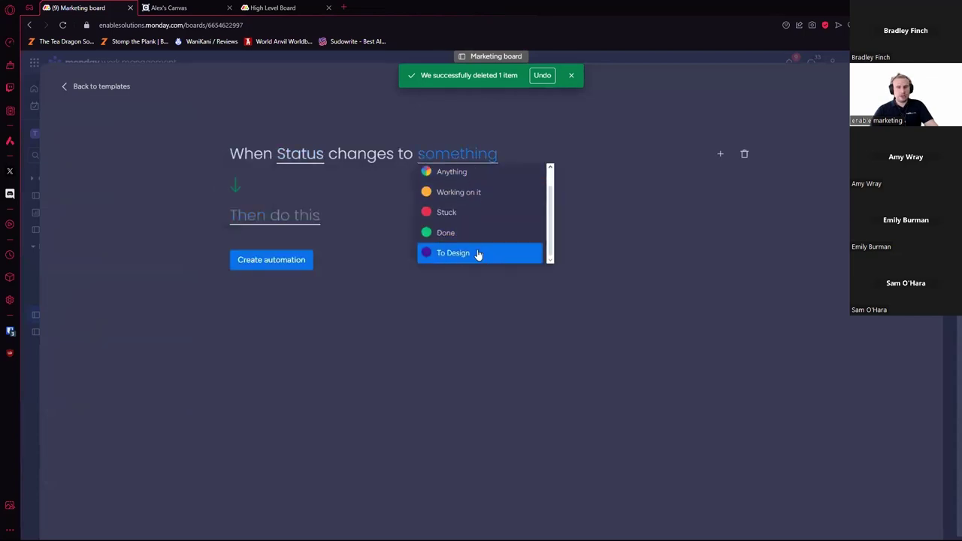
left_click(477, 254)
Step: Set the action to create a connected item in Design Team, copying only the name
left_click(273, 226)
type("c")
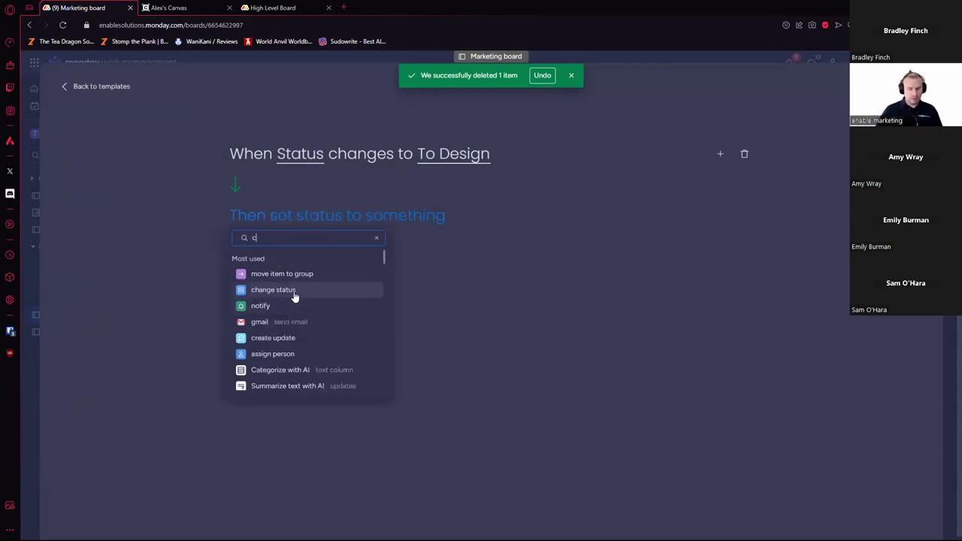
type("reate")
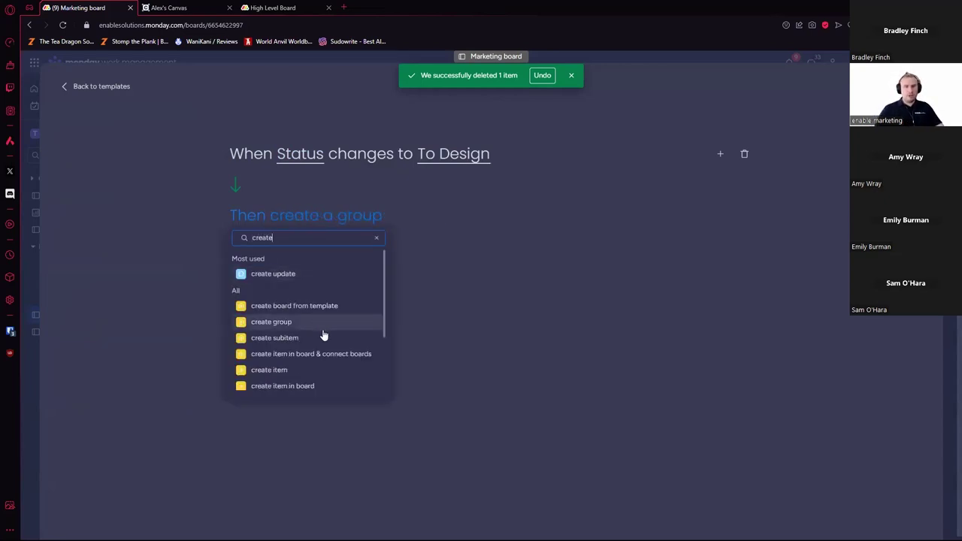
left_click(333, 355)
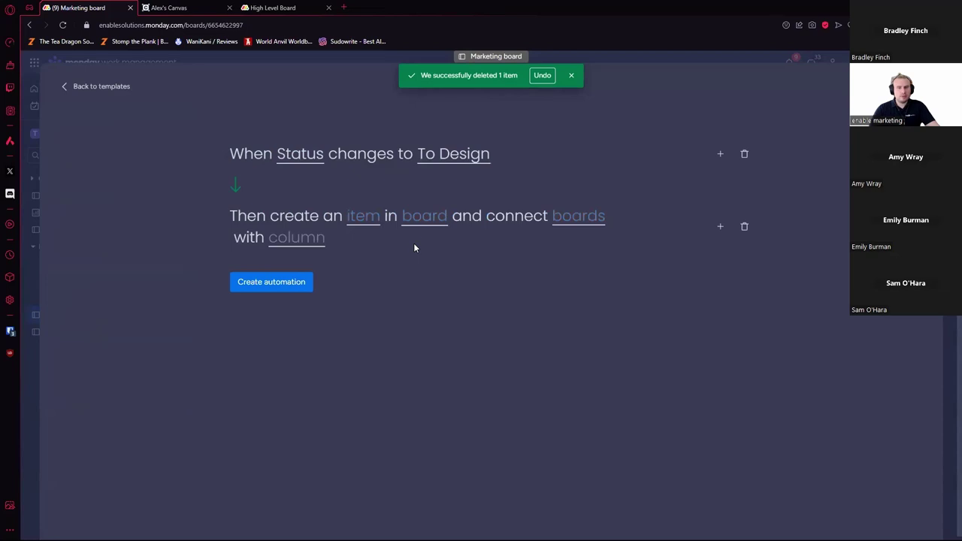
left_click(430, 225)
type("de")
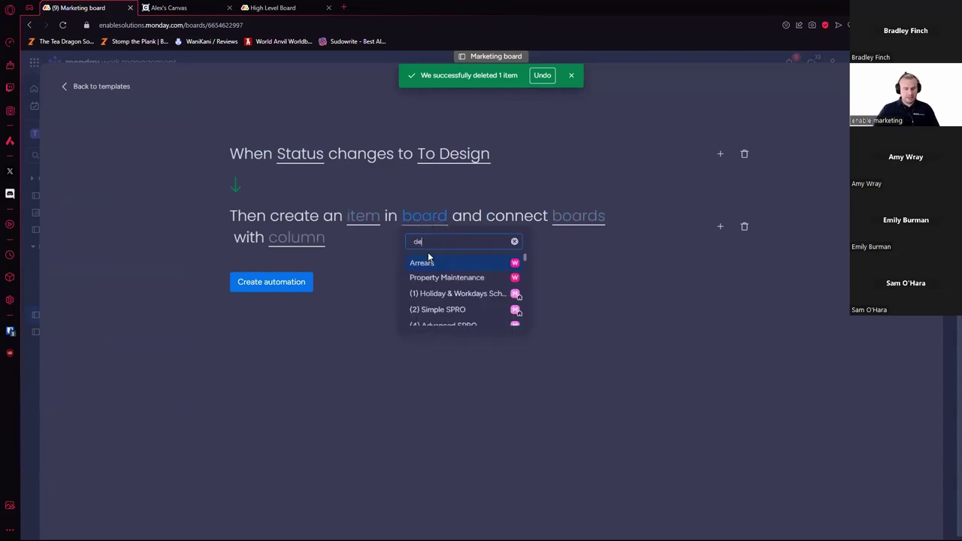
type("s")
left_click(439, 262)
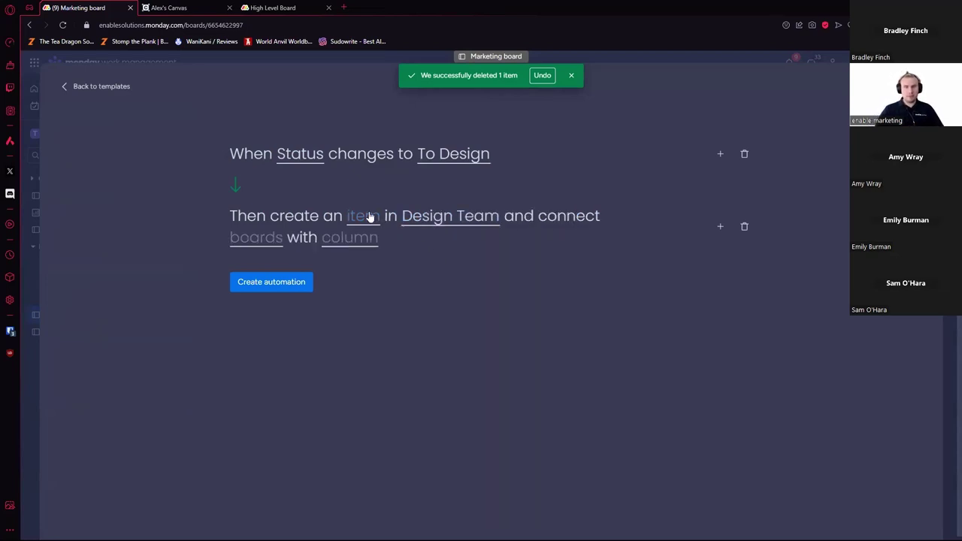
left_click(368, 216)
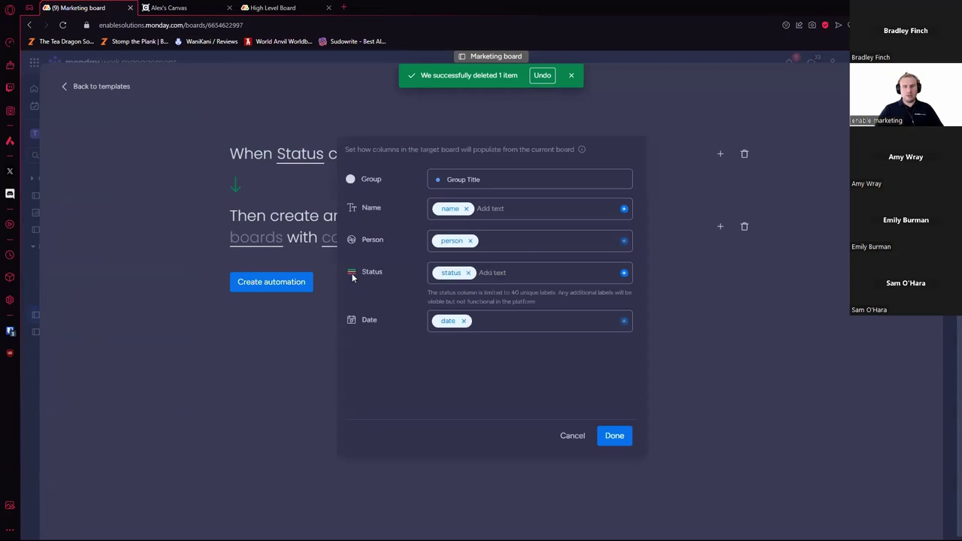
left_click(472, 241)
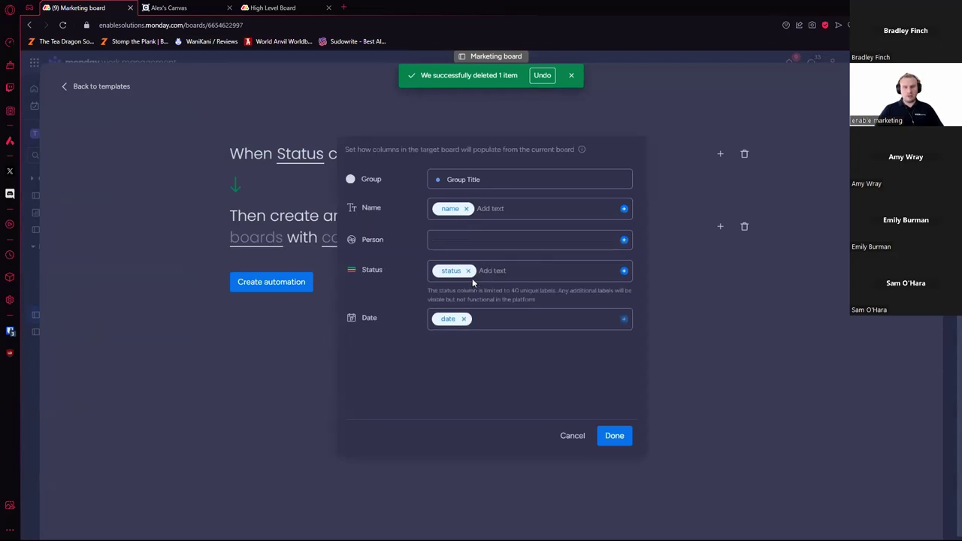
left_click(464, 319)
left_click(468, 271)
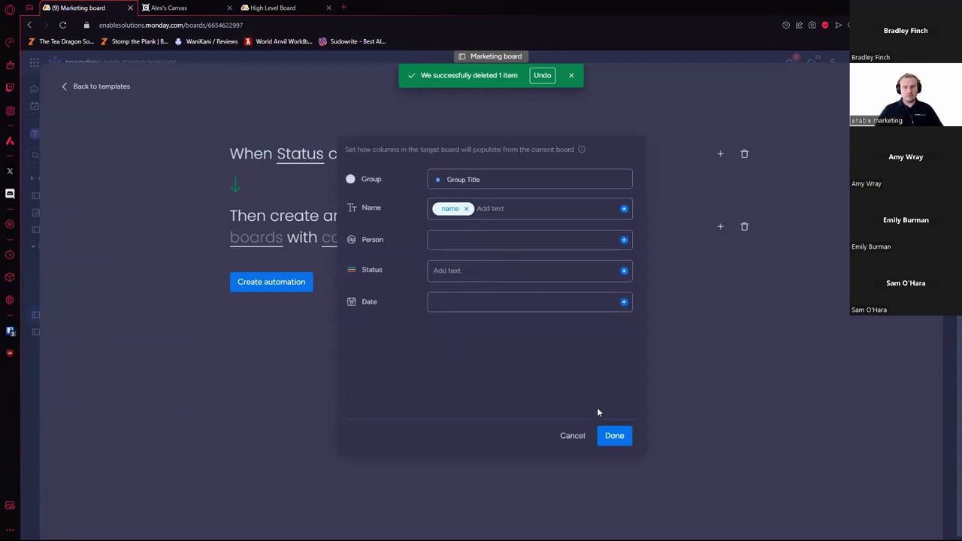
left_click(616, 438)
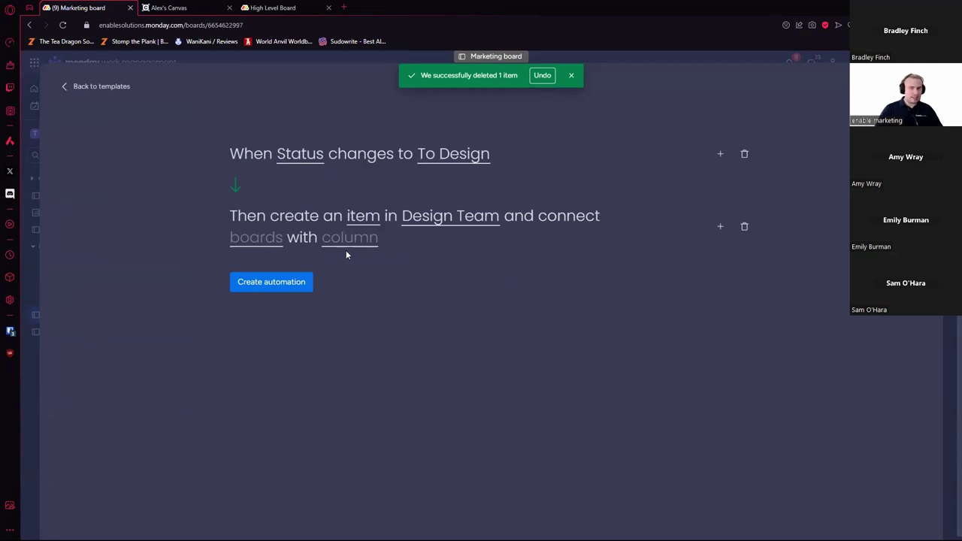
Step: Create the board link on the Marketing board through its Design Team column
left_click(275, 239)
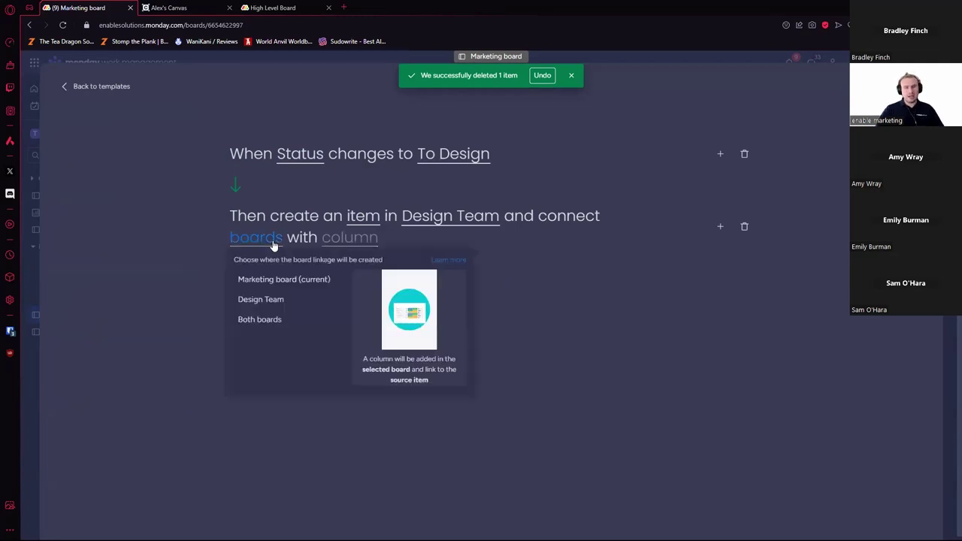
left_click(301, 280)
left_click(378, 246)
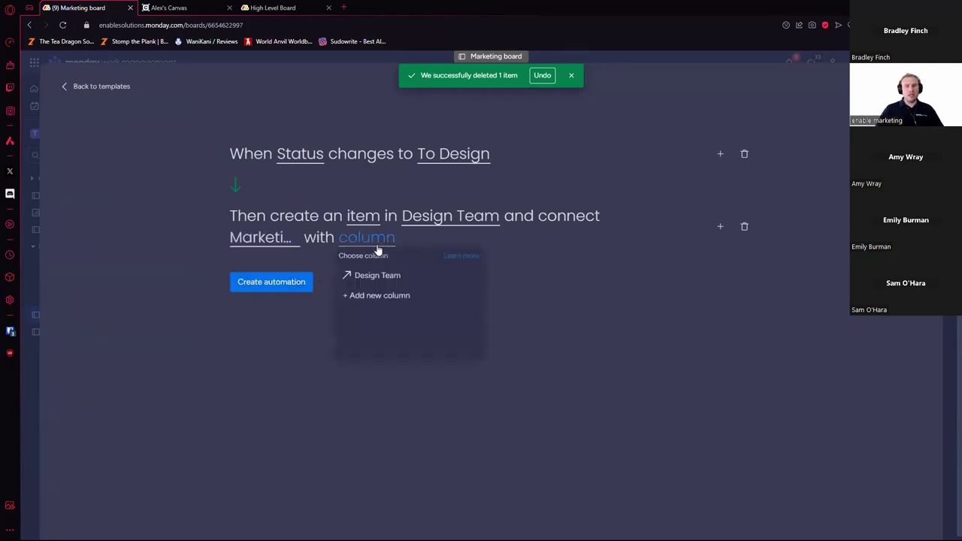
left_click(410, 277)
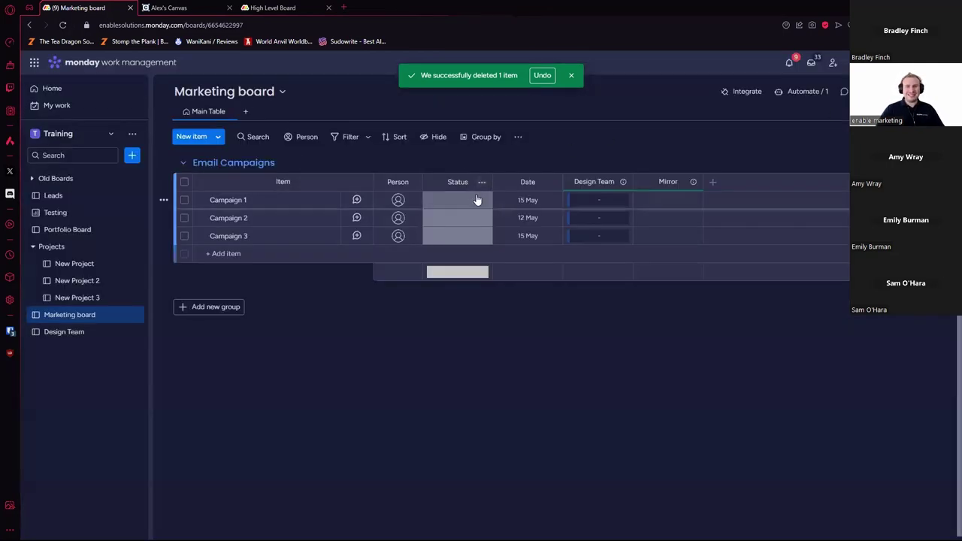
Step: Set Campaigns 1–3 to To Design and check Design Team for the new linked items
left_click(473, 201)
left_click(468, 312)
left_click(477, 217)
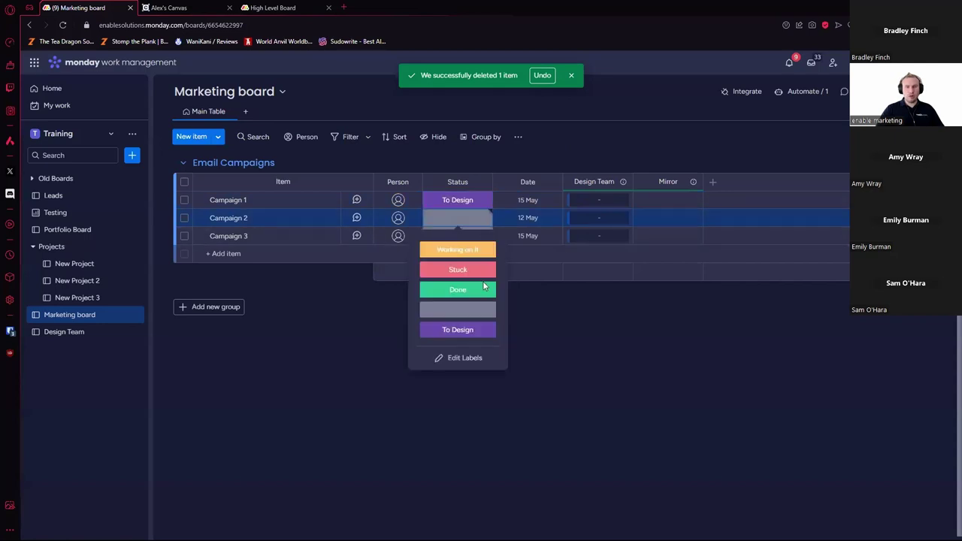
left_click(466, 330)
left_click(476, 237)
left_click(460, 346)
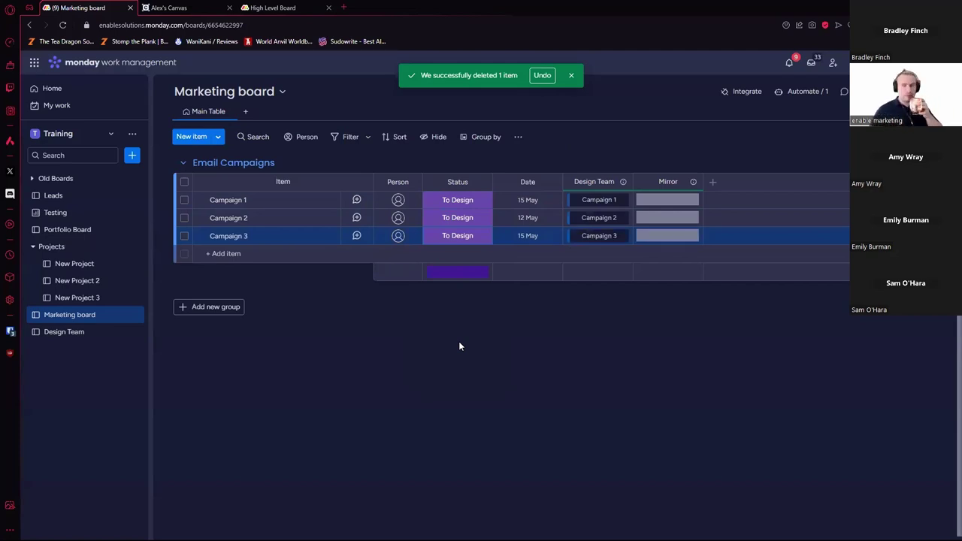
left_click(79, 331)
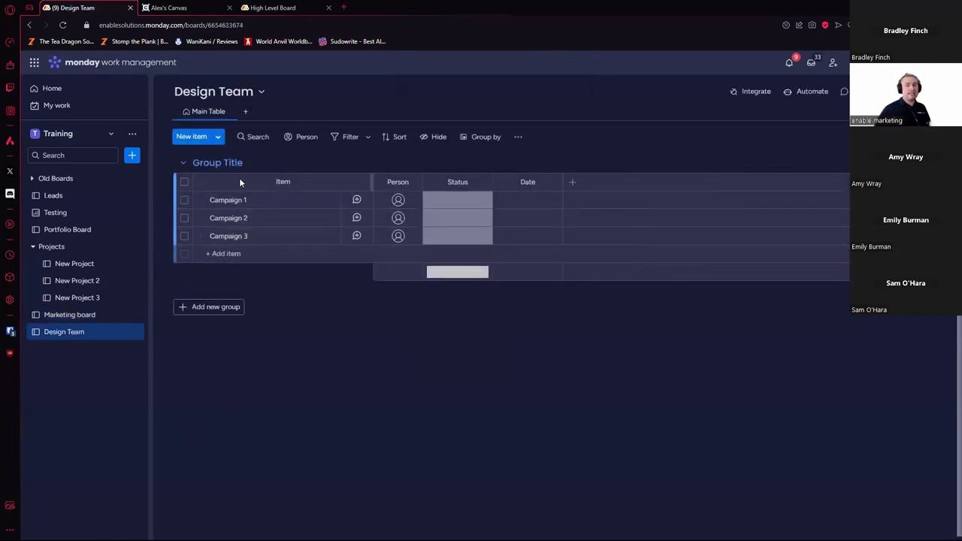
left_click(69, 315)
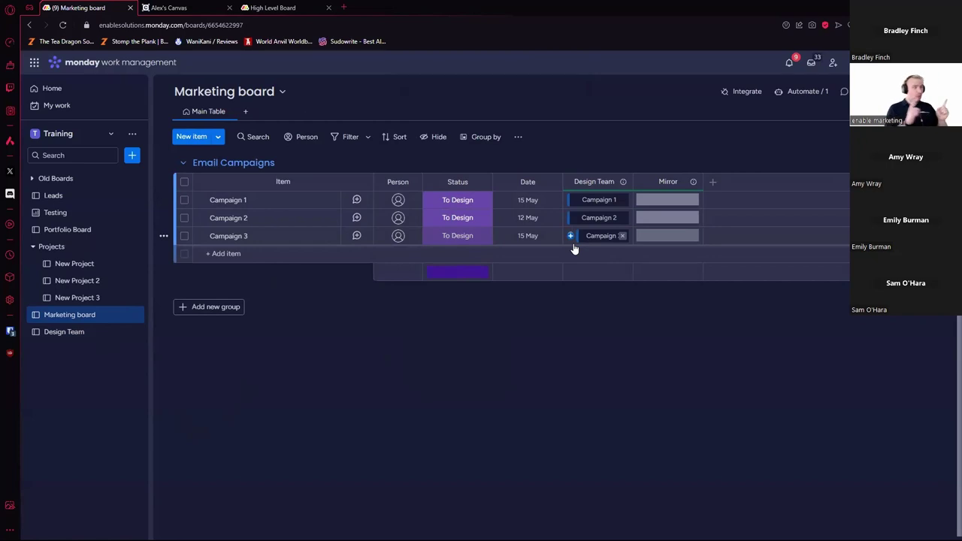
Step: Mark Design Team's Campaign 1 Done, check the mirror on Marketing board, then clear it
left_click(114, 333)
left_click(481, 202)
left_click(458, 271)
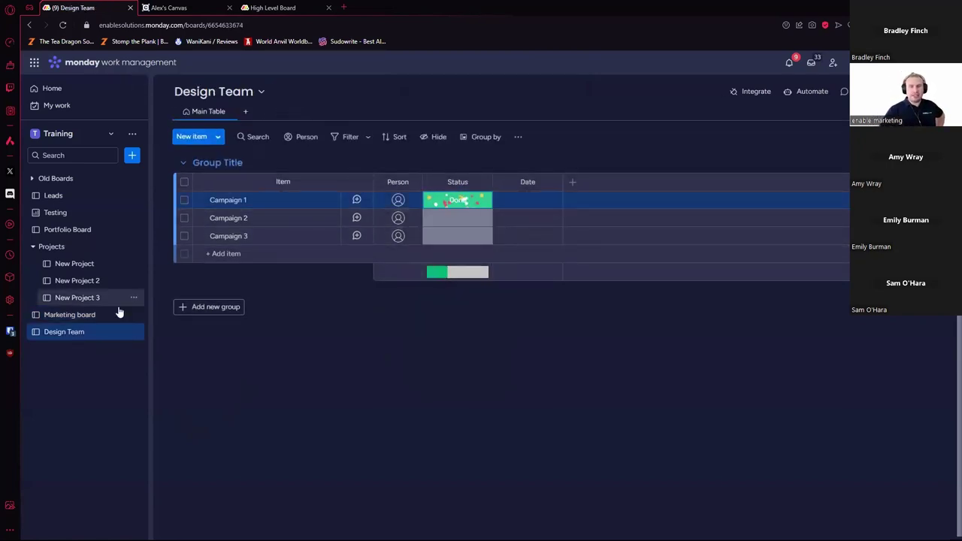
left_click(114, 314)
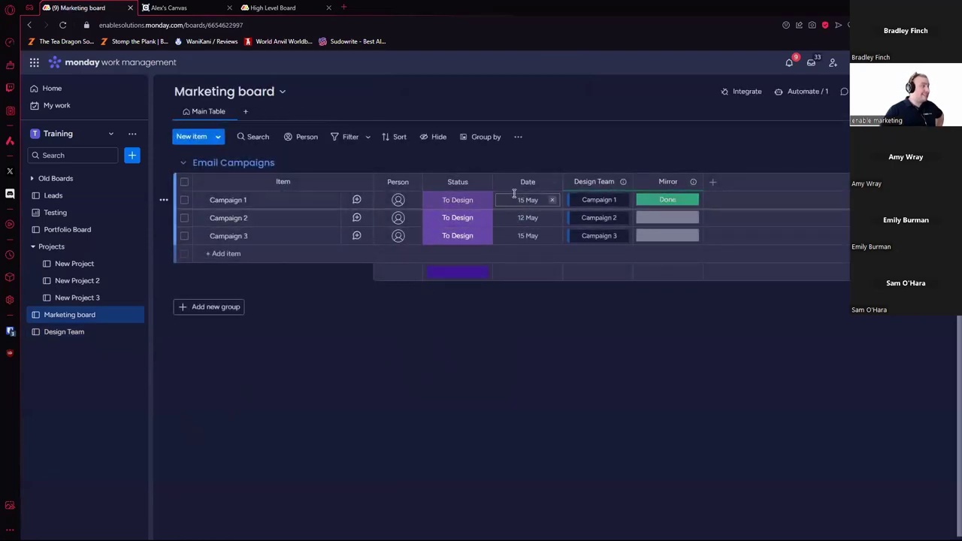
left_click(687, 200)
left_click(672, 289)
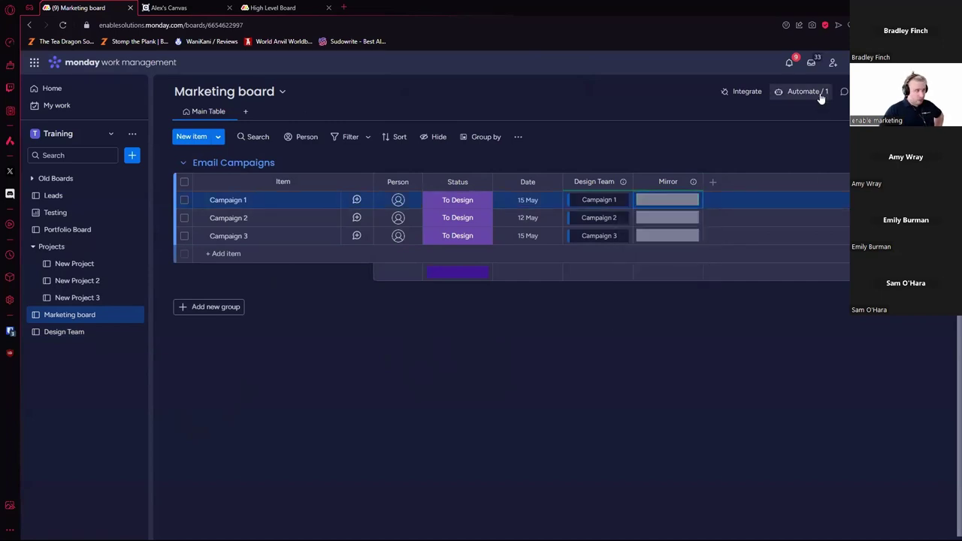
left_click(822, 92)
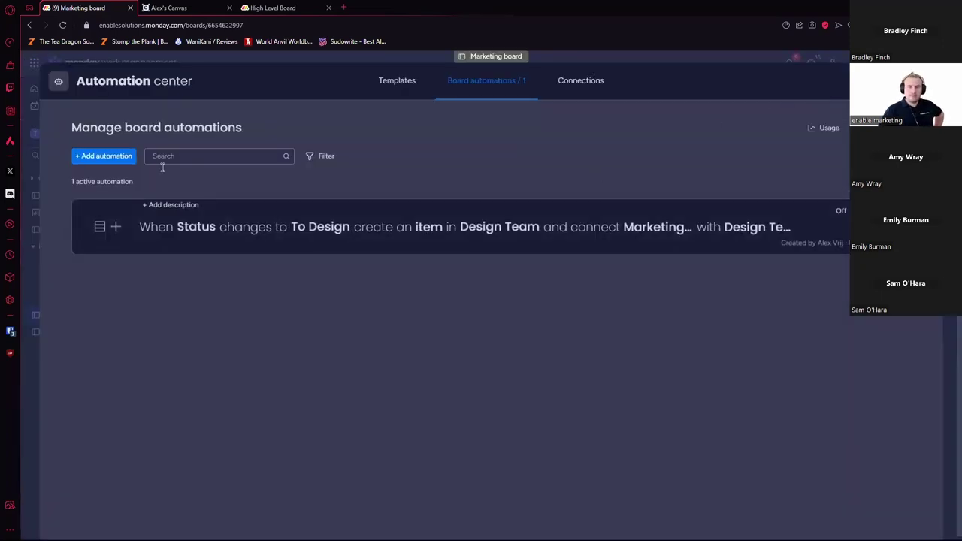
left_click(119, 160)
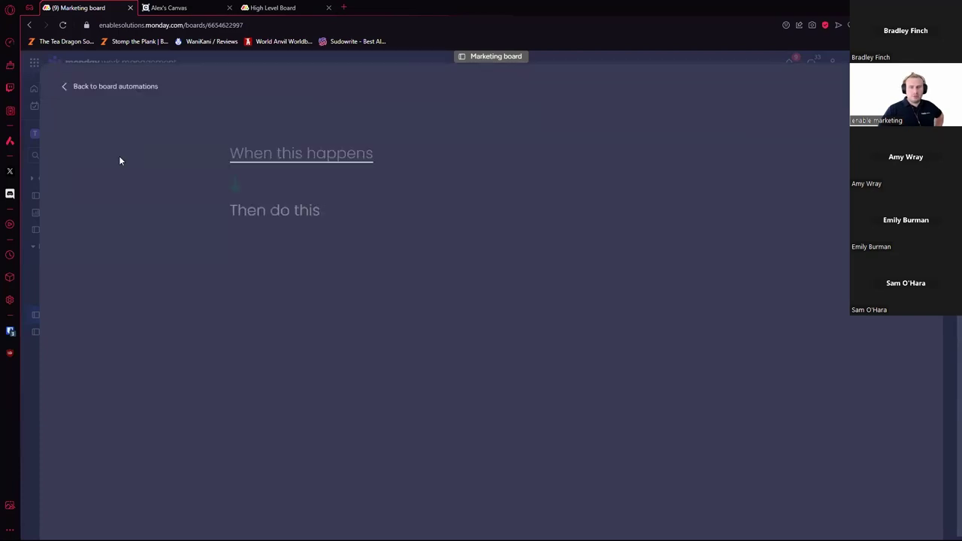
left_click(309, 159)
left_click(312, 213)
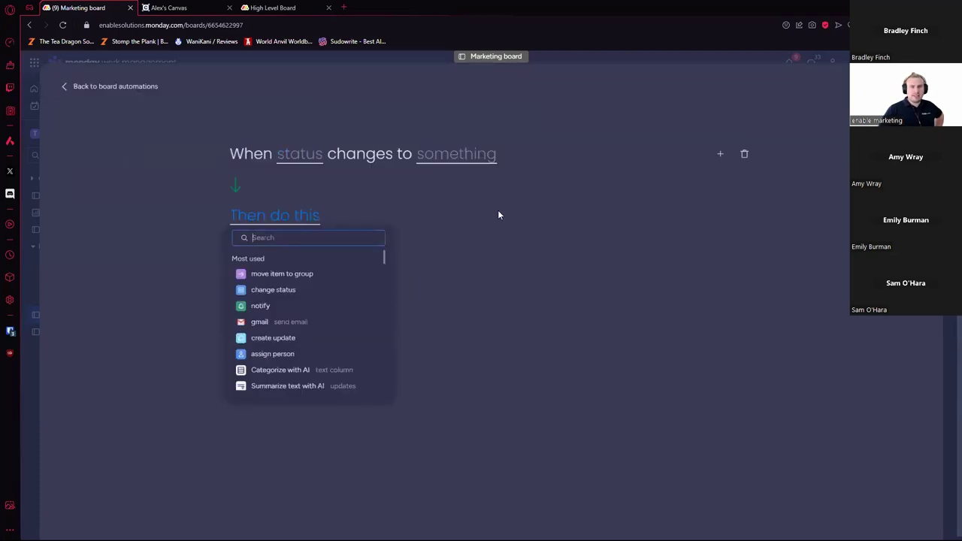
left_click(313, 291)
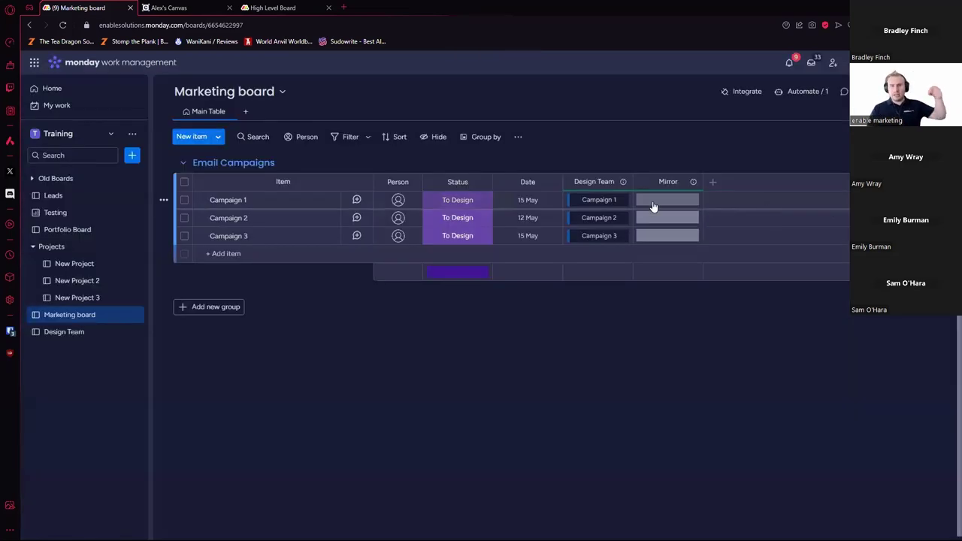
Step: Retitle the Mirror column 'Design Status' and the Status column 'Marketing Status'
left_click(663, 182)
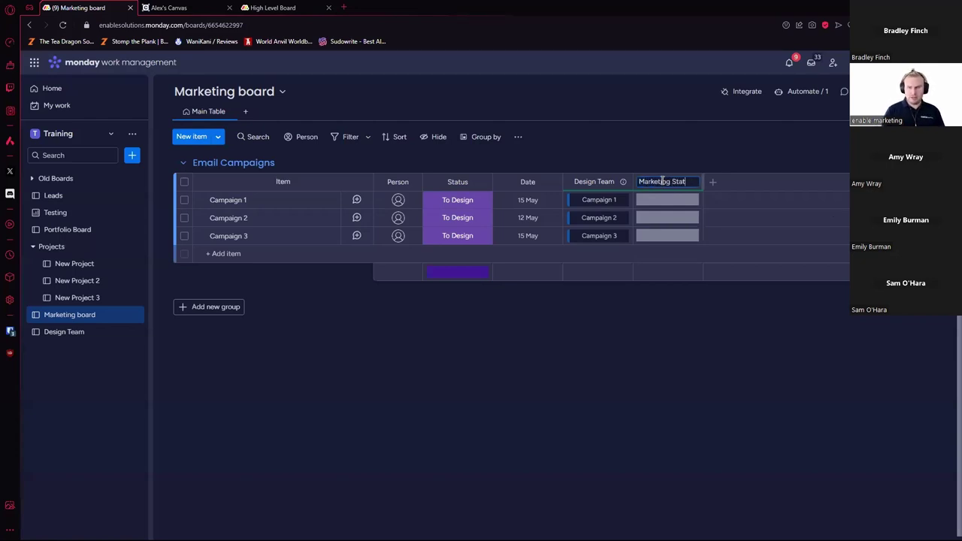
type("Design Status")
key("Return")
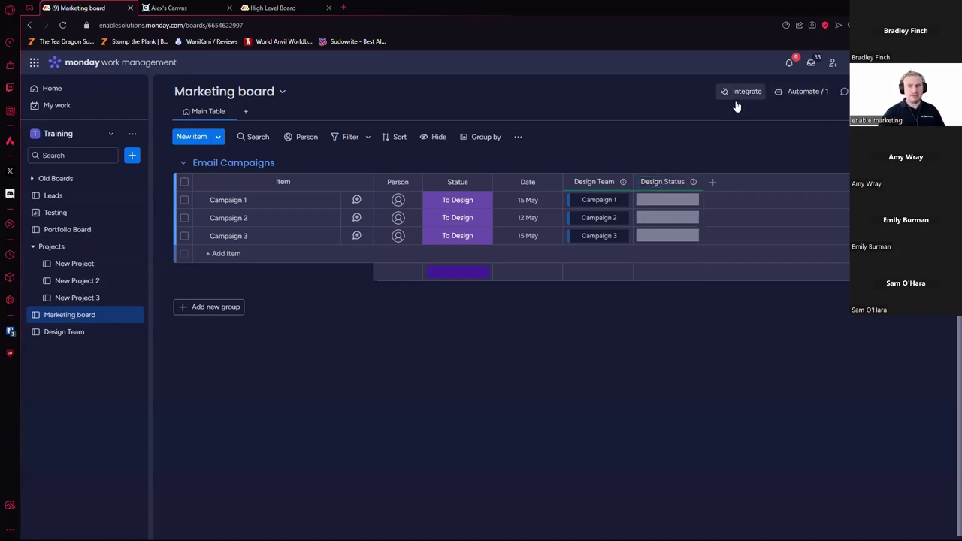
left_click(448, 181)
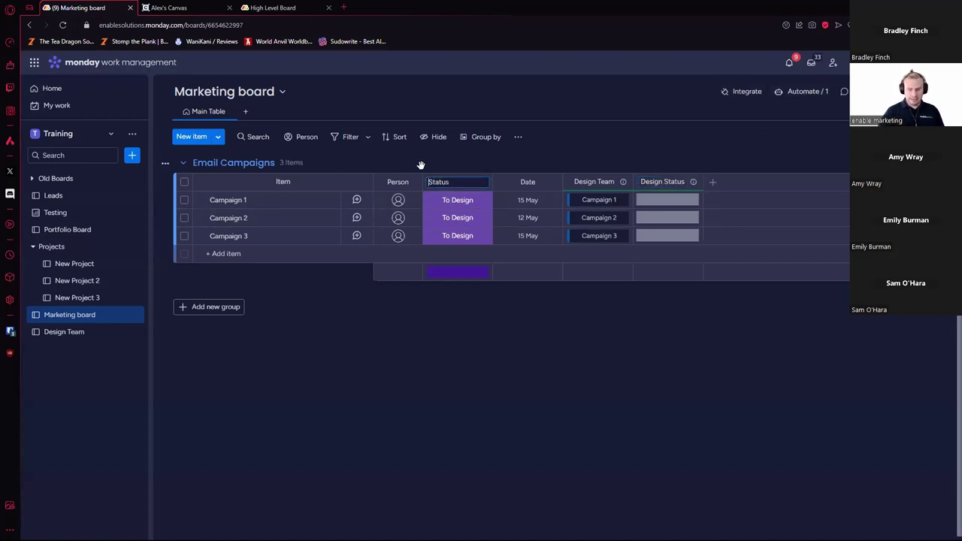
type("Marketing")
key("Return")
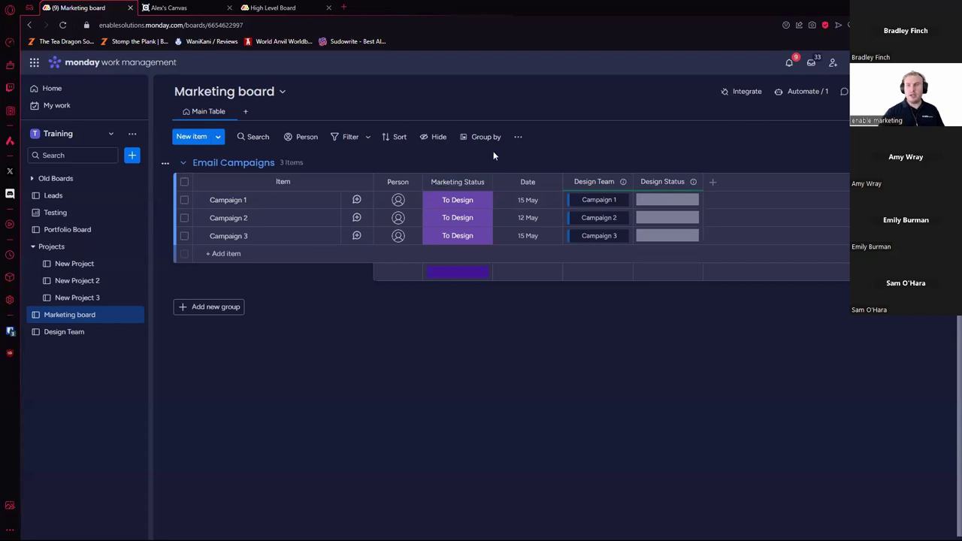
Step: Draft a status-change automation that sets Marketing Status to Done, without creating it
left_click(806, 91)
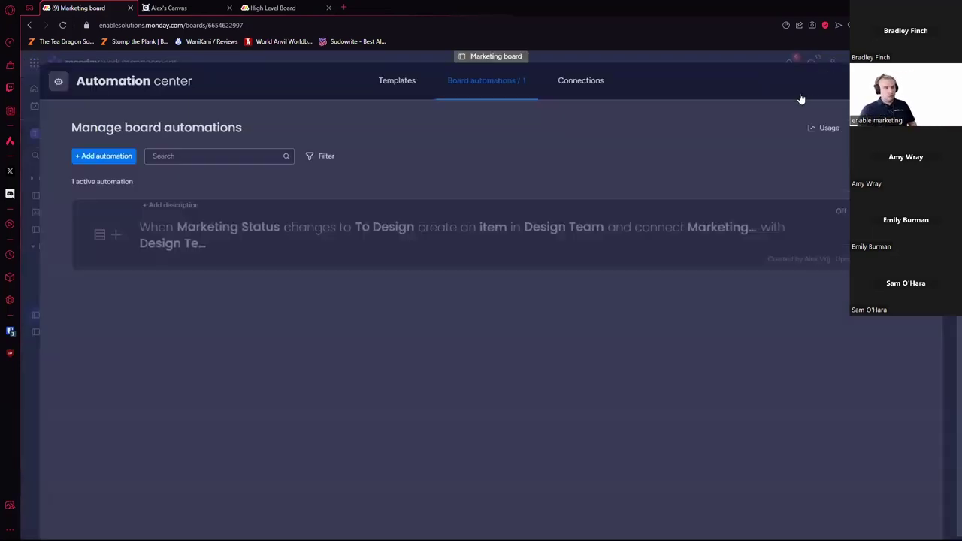
left_click(111, 160)
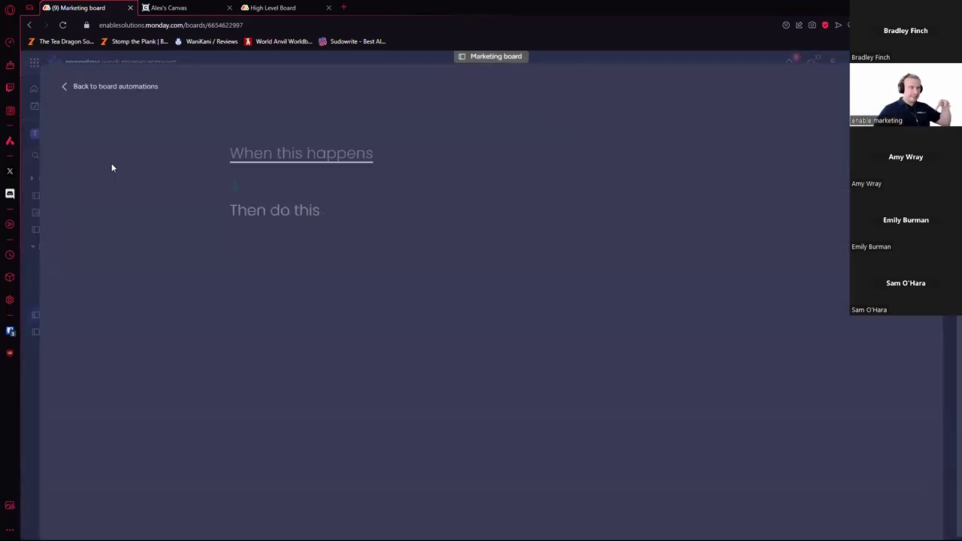
left_click(325, 158)
left_click(304, 219)
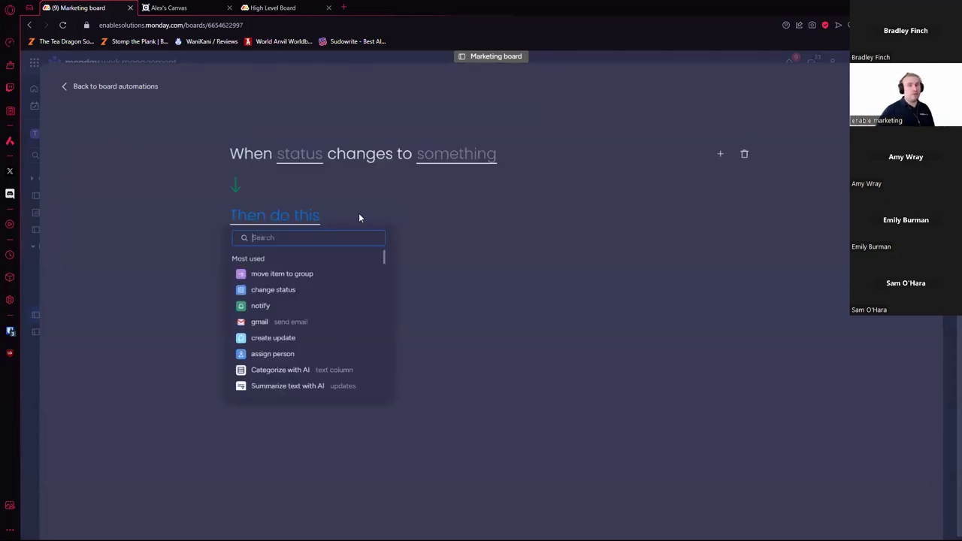
left_click(294, 292)
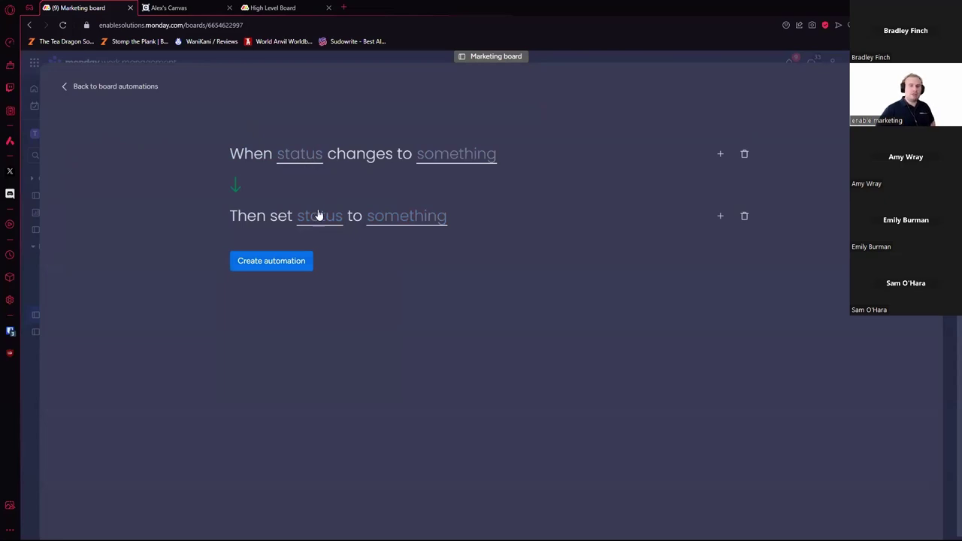
left_click(320, 216)
left_click(341, 260)
left_click(495, 226)
left_click(485, 295)
left_click(316, 160)
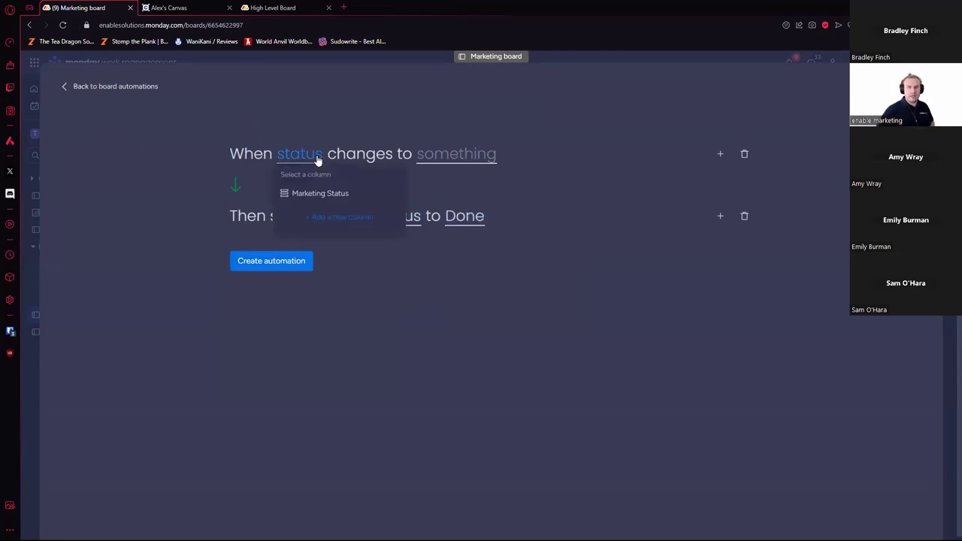
left_click(329, 197)
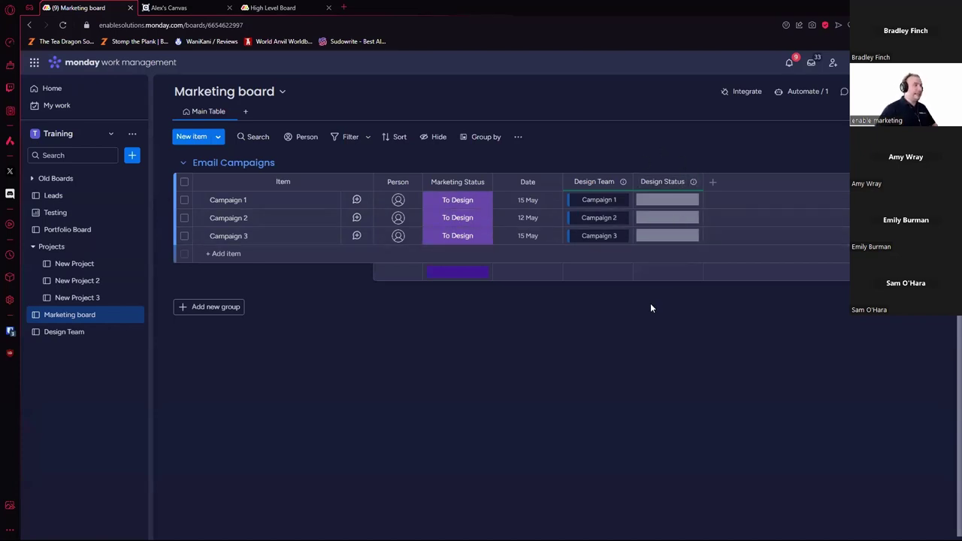
Step: Start another automation, abandon it for the board automations list, and show the Templates catalogue
left_click(806, 93)
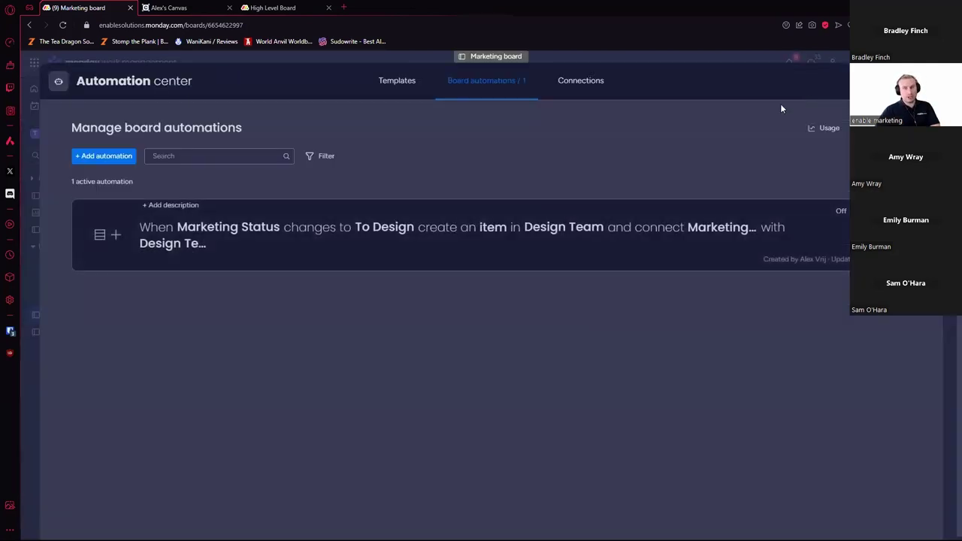
left_click(118, 160)
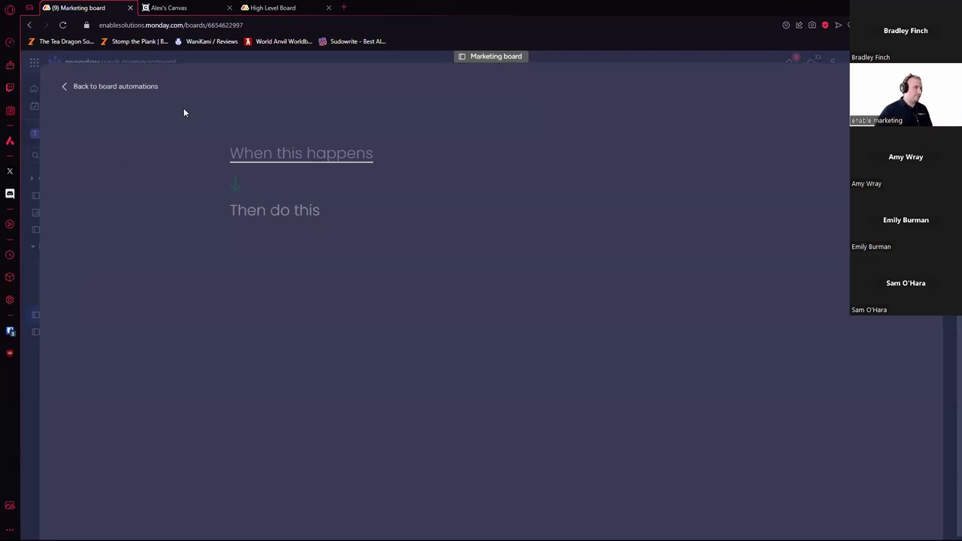
left_click(149, 86)
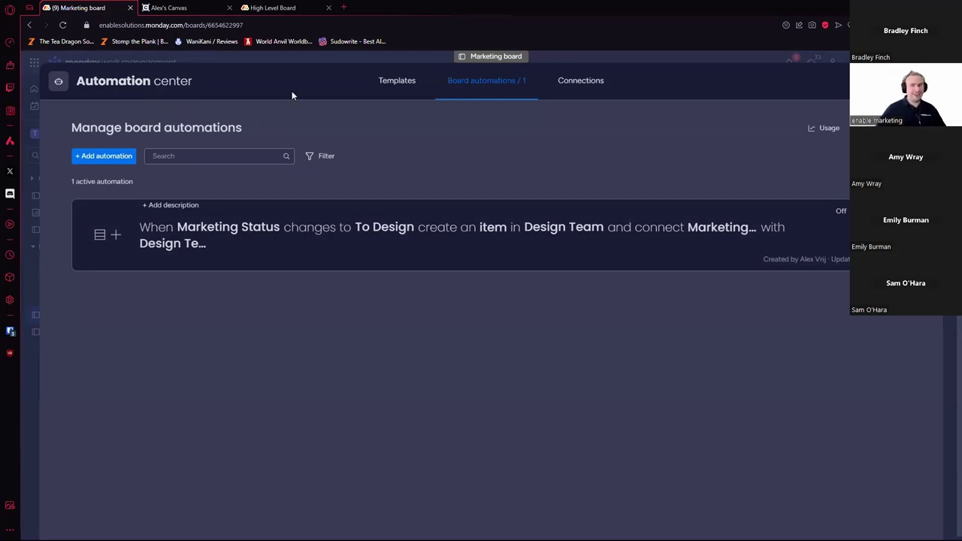
left_click(412, 94)
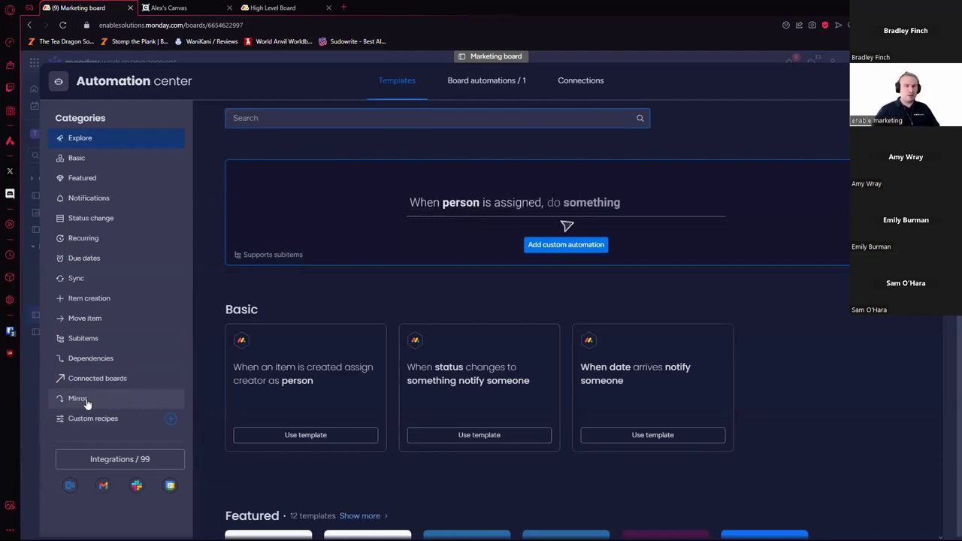
Step: Pick the Mirror category in the automation templates list
left_click(103, 402)
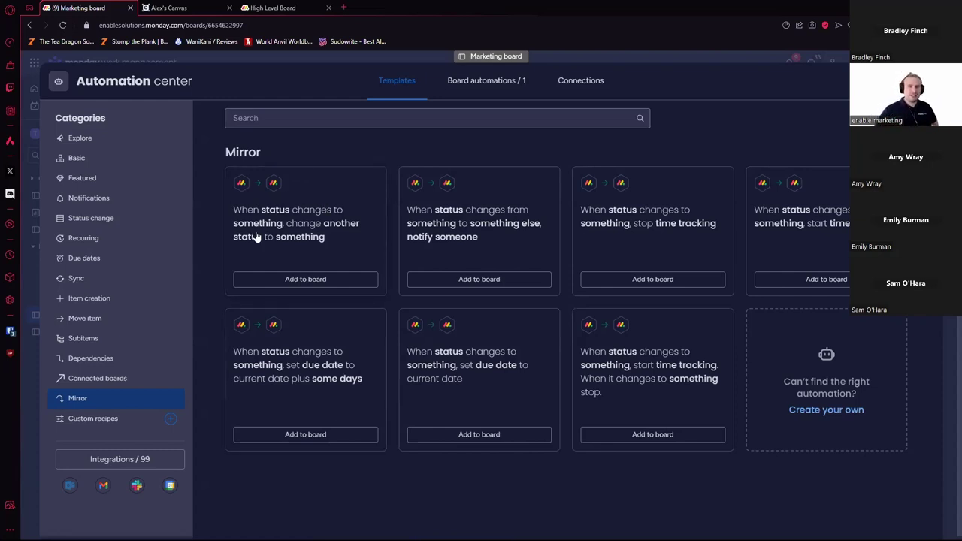
Step: Start the status-changes-another-status Mirror recipe, triggered when Design Status changes to Done
left_click(362, 257)
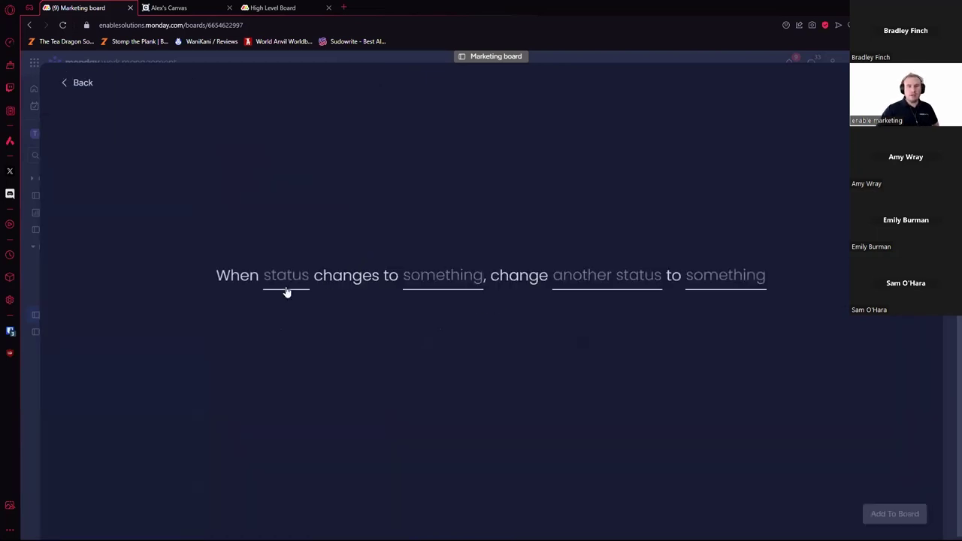
left_click(284, 290)
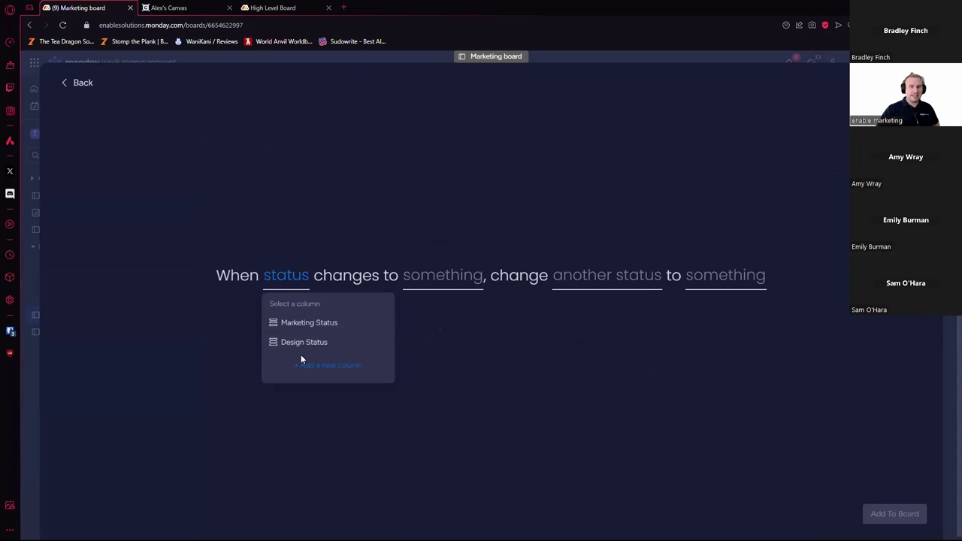
left_click(617, 288)
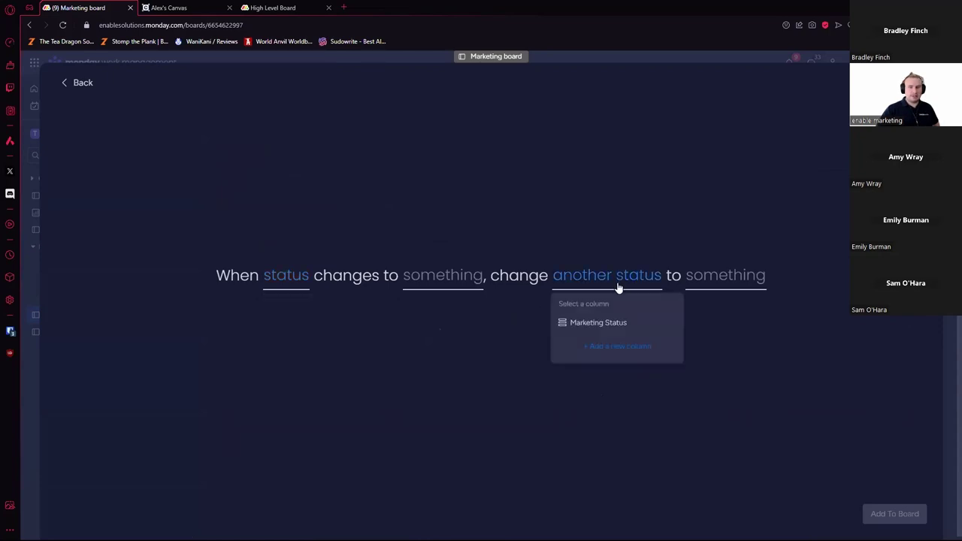
left_click(285, 281)
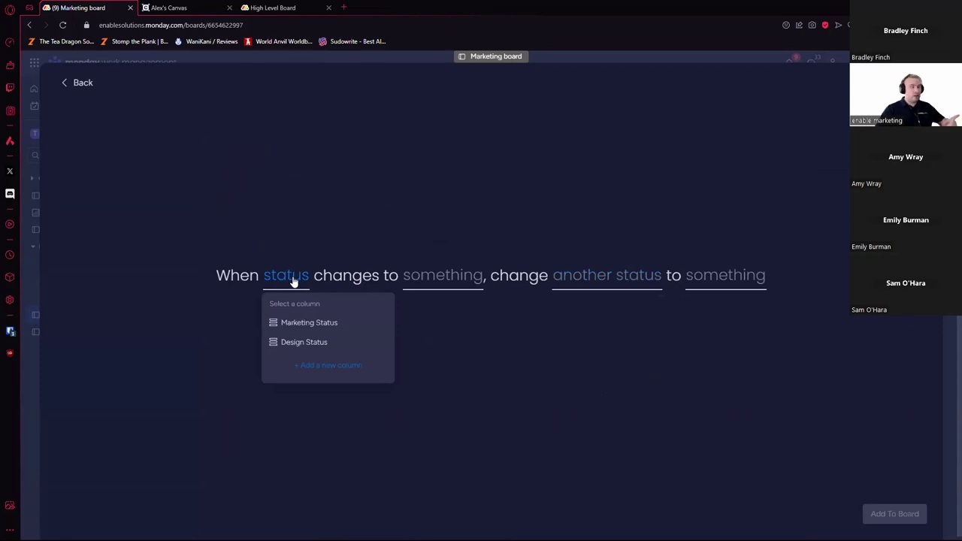
left_click(307, 344)
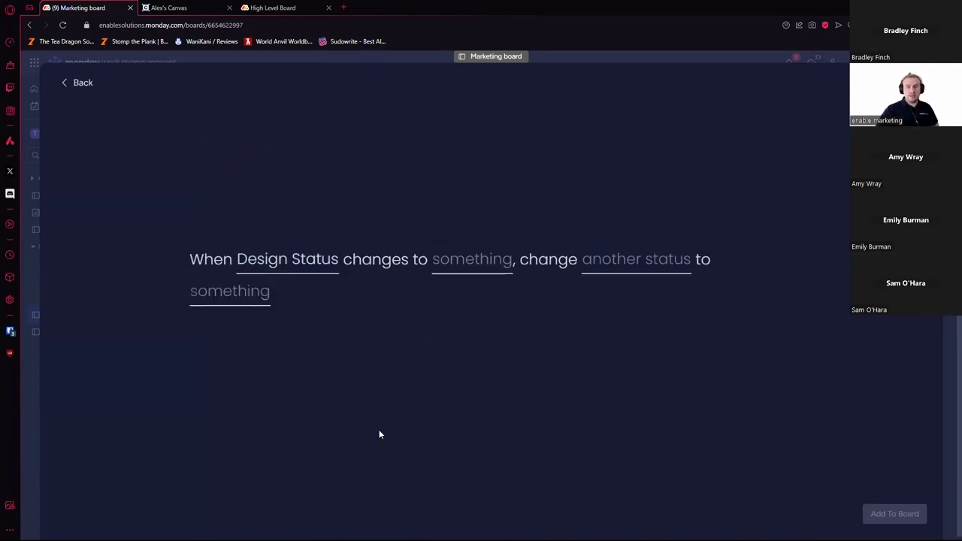
left_click(470, 271)
left_click(486, 370)
Step: Make the recipe change Marketing Status to Done and add it to the board
left_click(647, 278)
left_click(637, 322)
left_click(734, 277)
left_click(748, 361)
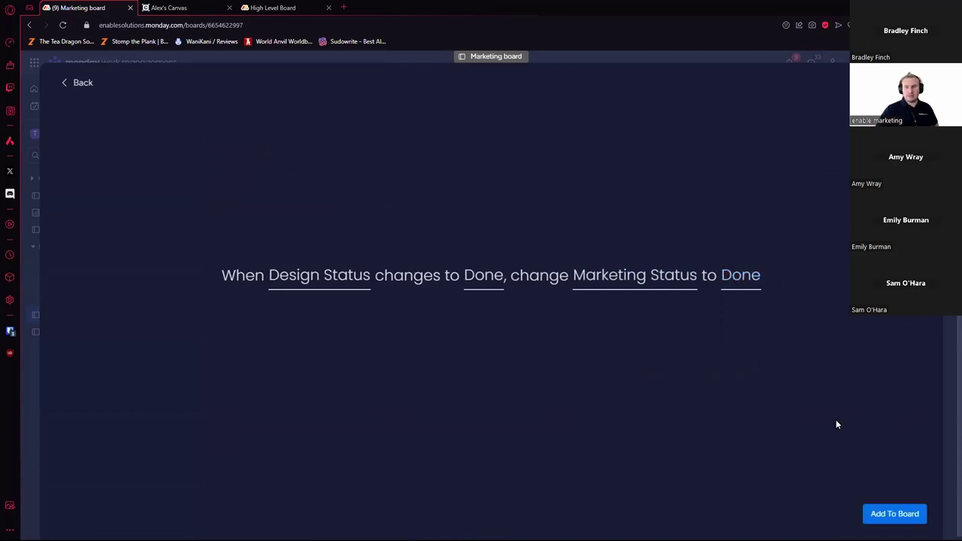
left_click(895, 515)
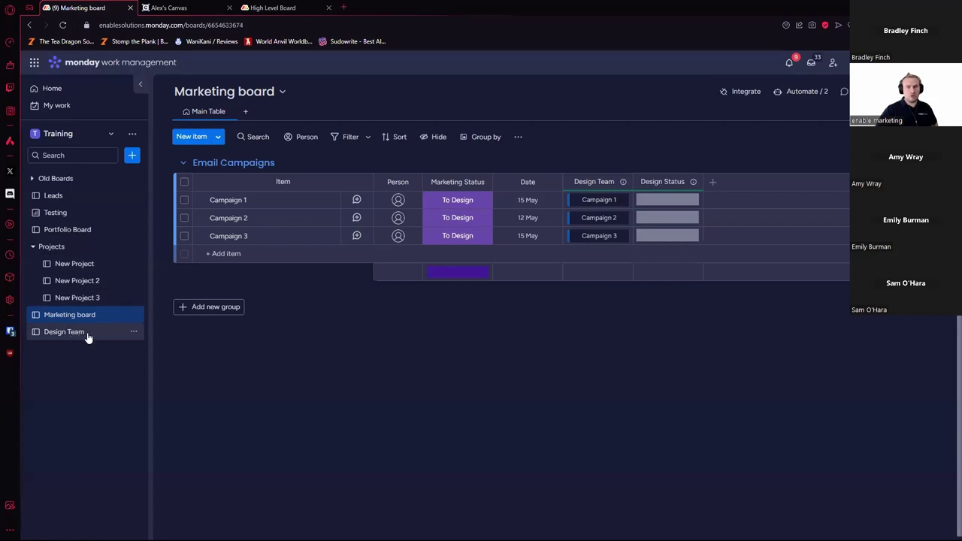
Step: Mark Campaign 1 Done on Design Team, then check its Design Status on the Marketing board
left_click(84, 333)
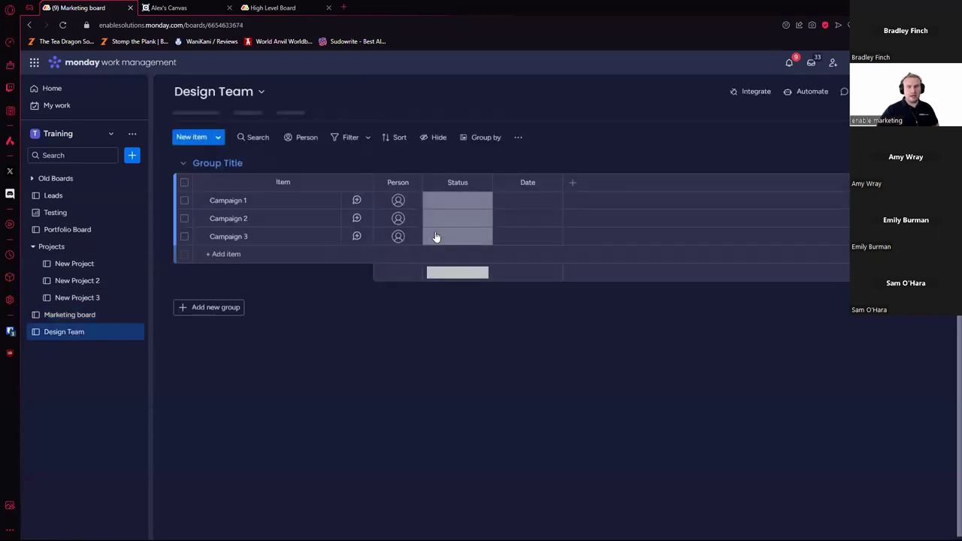
left_click(460, 203)
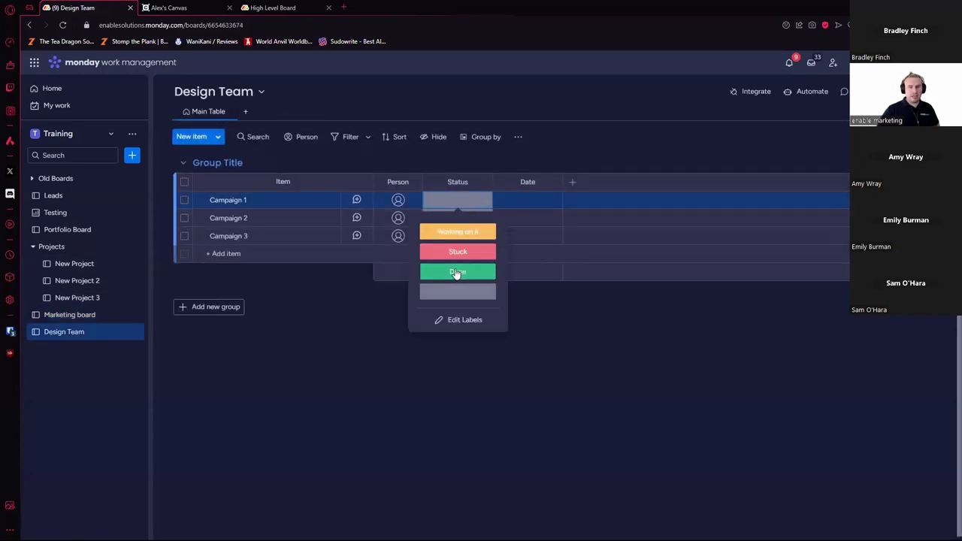
left_click(456, 272)
left_click(66, 315)
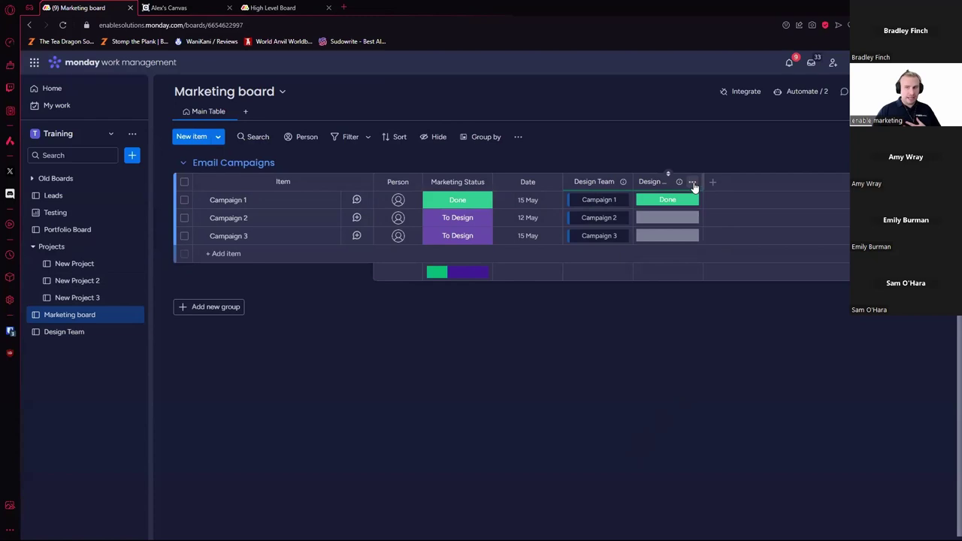
left_click(693, 182)
Step: Inspect the Design Status mirror settings and Campaign 2's linked item card
left_click(836, 206)
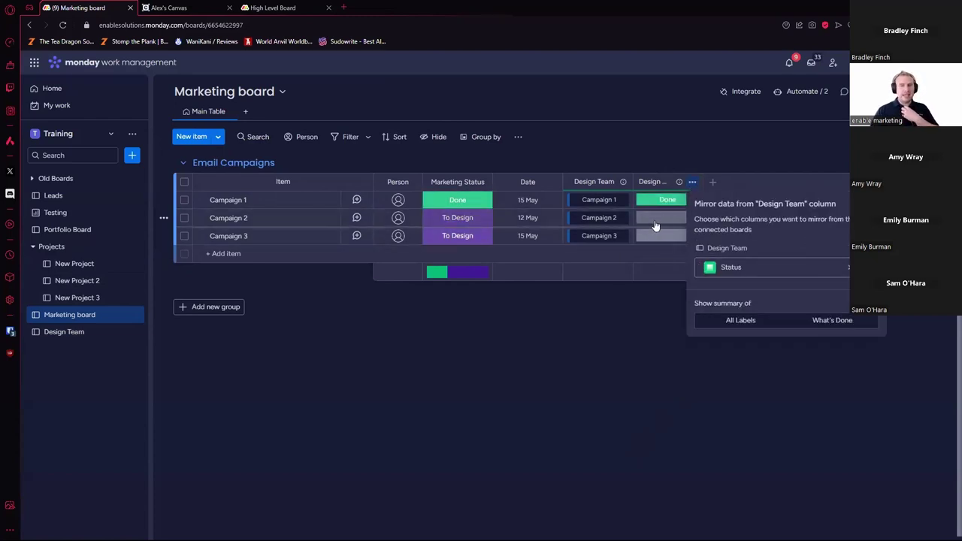
left_click(616, 337)
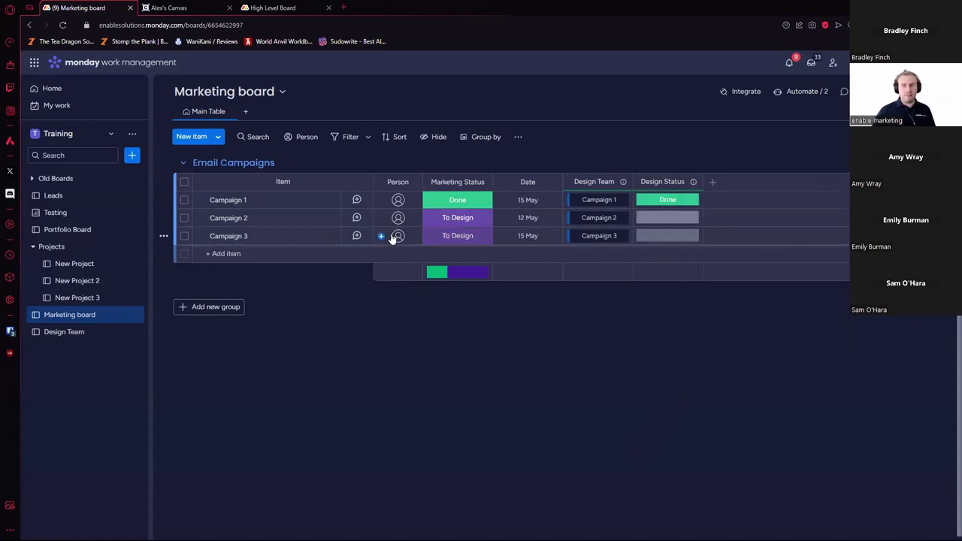
left_click(605, 223)
left_click(628, 215)
Step: Link Campaign 2 to Design Team's Campaign 1 as well, then view the board's automations
left_click(630, 218)
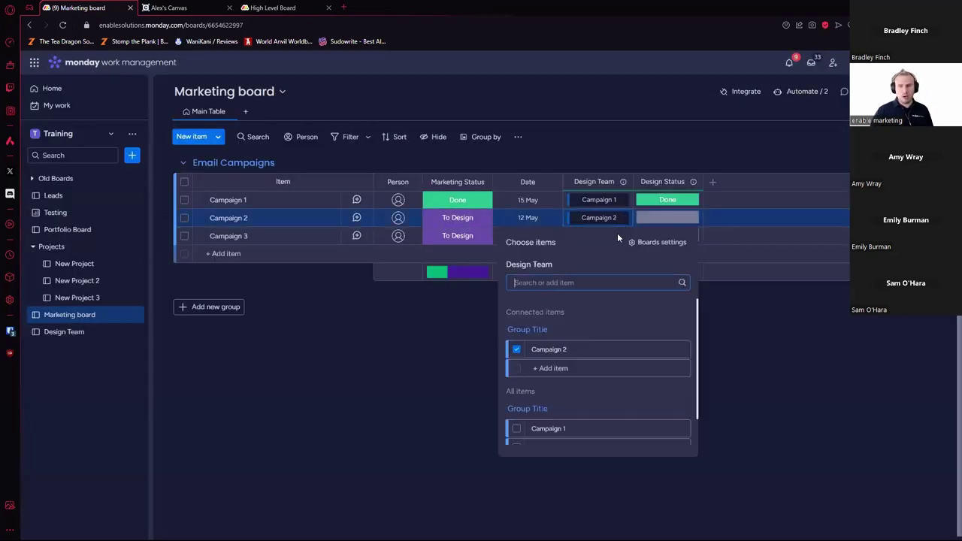
left_click(516, 429)
left_click(698, 357)
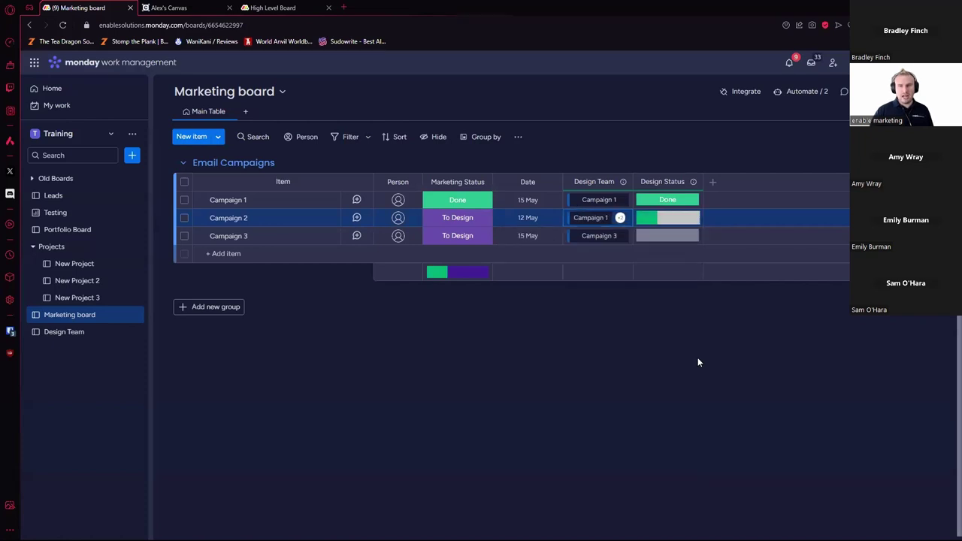
mouse_move(651, 218)
left_click(749, 444)
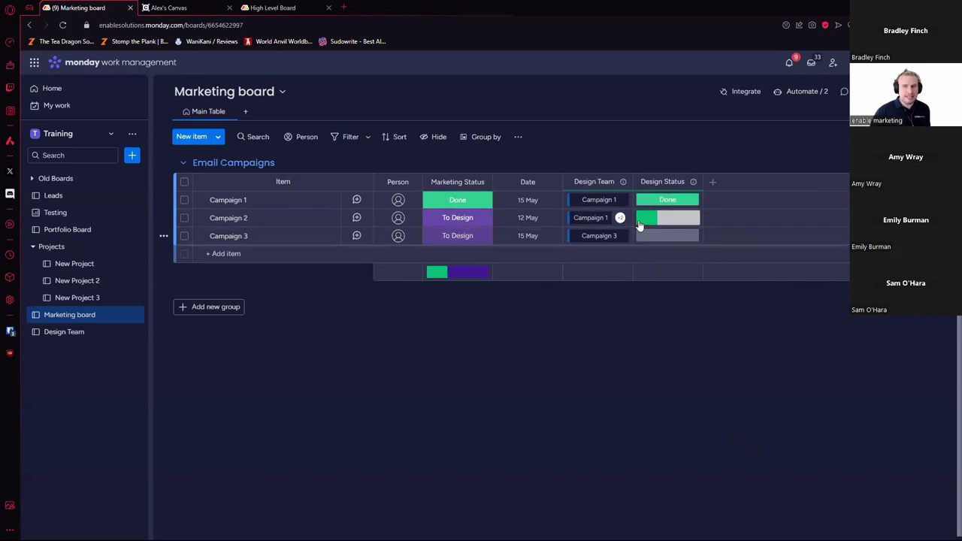
left_click(806, 91)
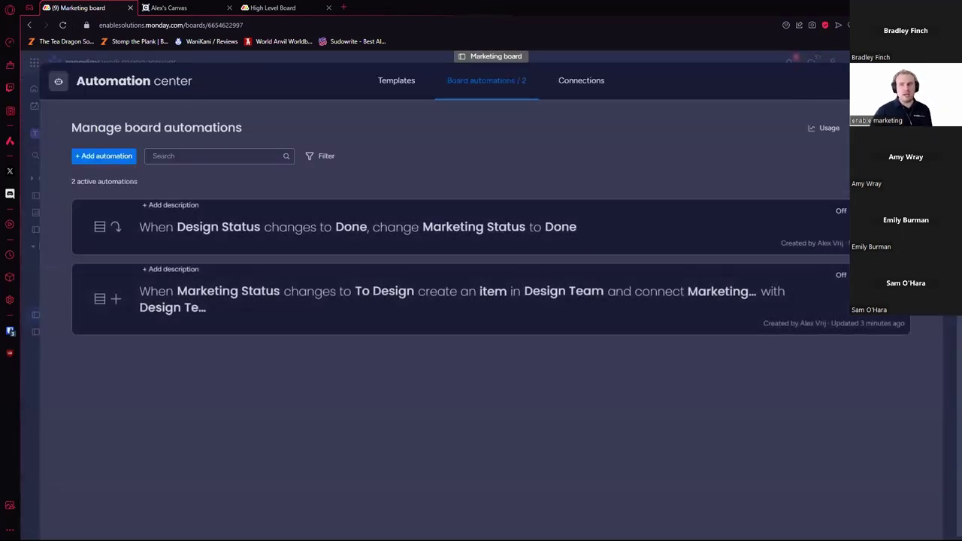
Step: Set Campaign 2's status to Done on Design Team and return to the Marketing board
key("Escape")
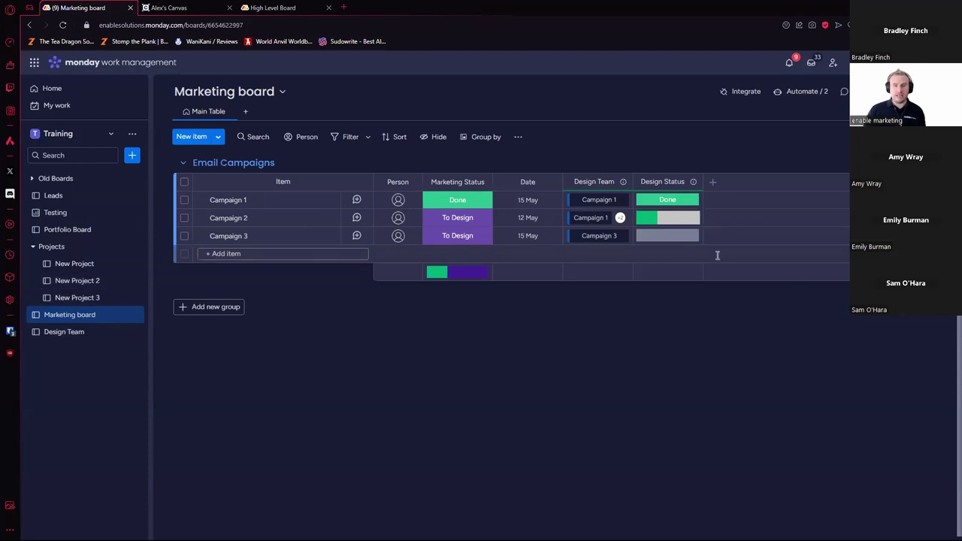
left_click(76, 333)
left_click(473, 219)
left_click(470, 288)
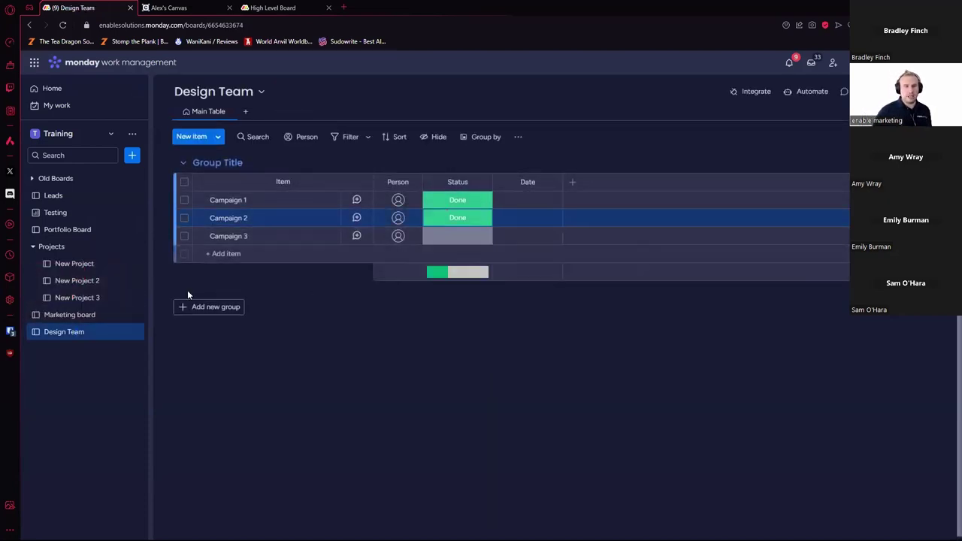
left_click(101, 316)
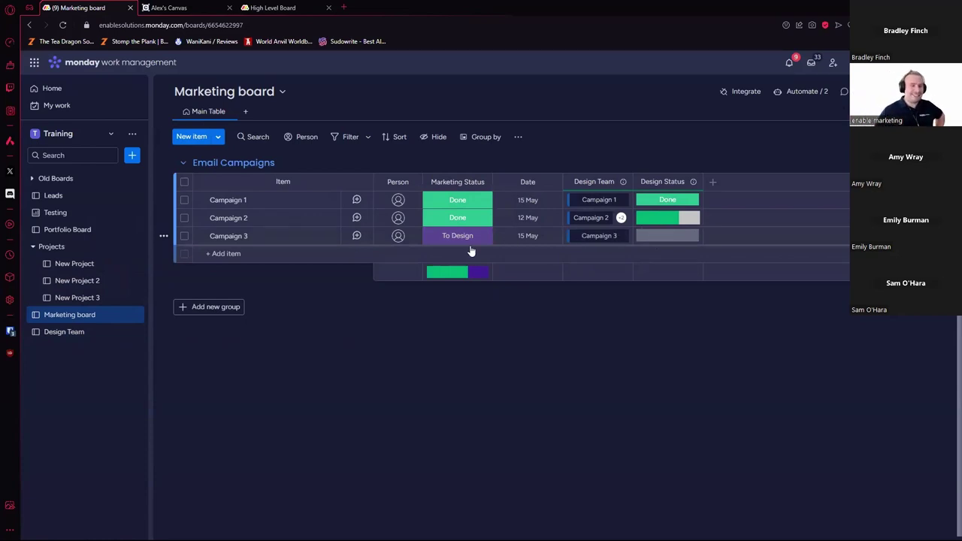
Step: Set Campaign 3's status to Done on Design Team and return to the Marketing board
left_click(79, 335)
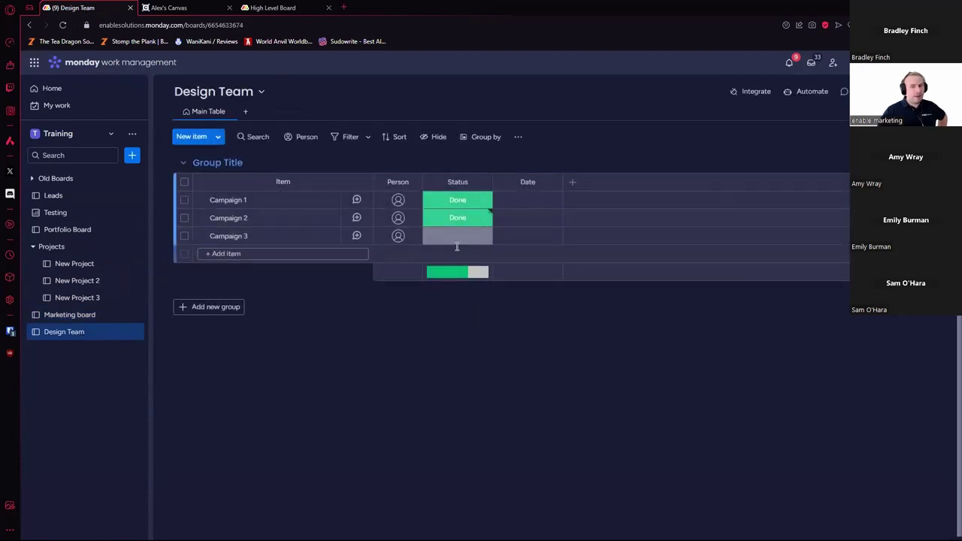
left_click(457, 236)
left_click(429, 305)
left_click(67, 316)
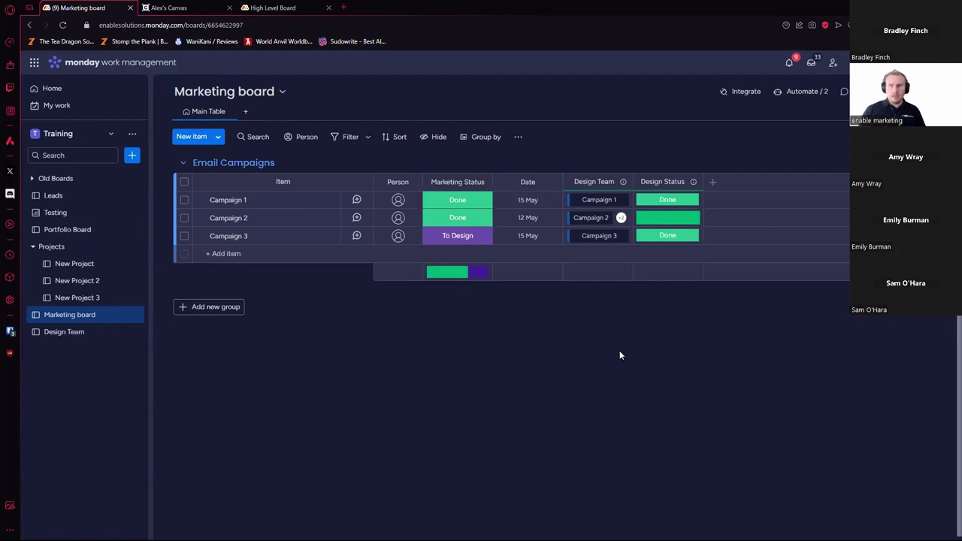
Step: Clear Campaign 3's Design Team status, set it back to Done, and return to Marketing
left_click(75, 331)
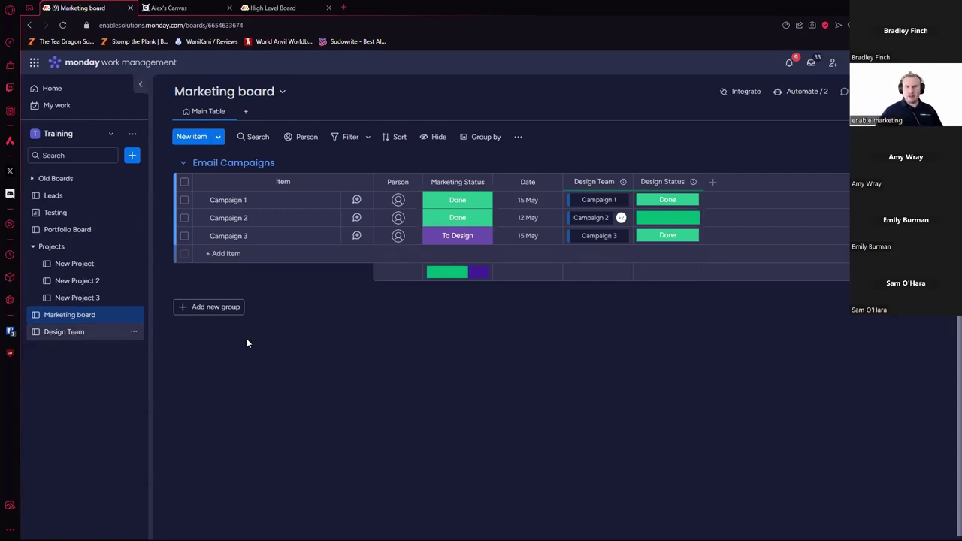
left_click(463, 236)
left_click(470, 325)
left_click(470, 219)
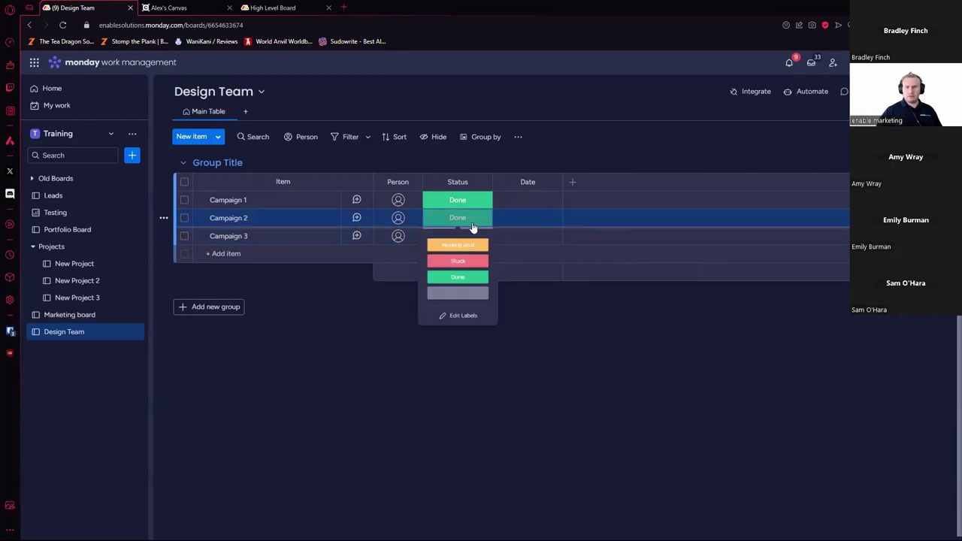
left_click(583, 330)
left_click(457, 236)
left_click(470, 308)
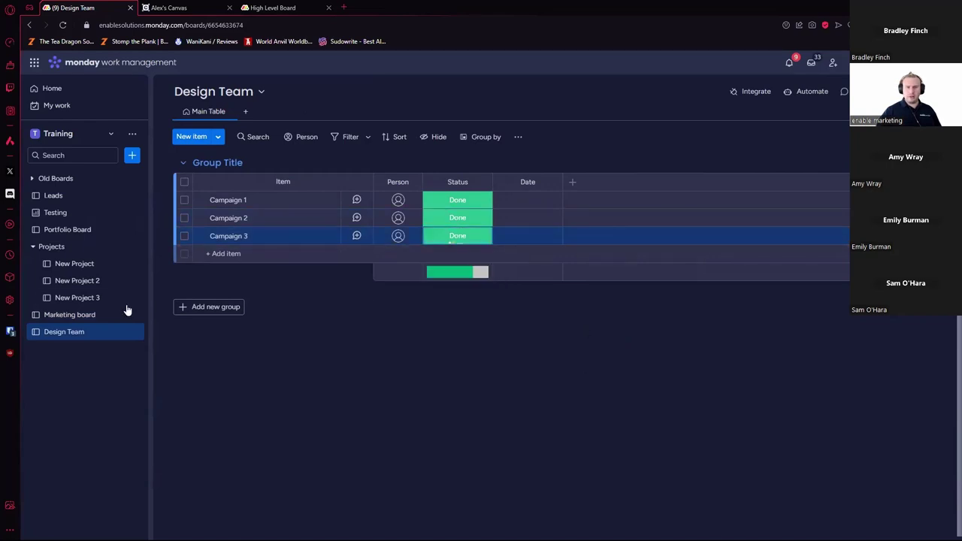
left_click(69, 315)
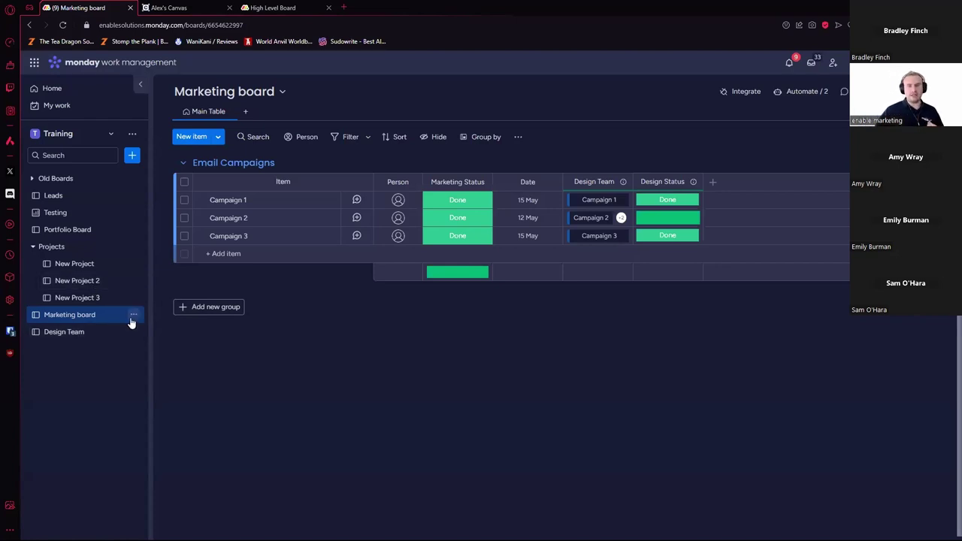
Step: Post a 'This rules!' update with a donkey GIF on Design Team's Campaign 1, then return to Marketing
left_click(69, 332)
left_click(358, 202)
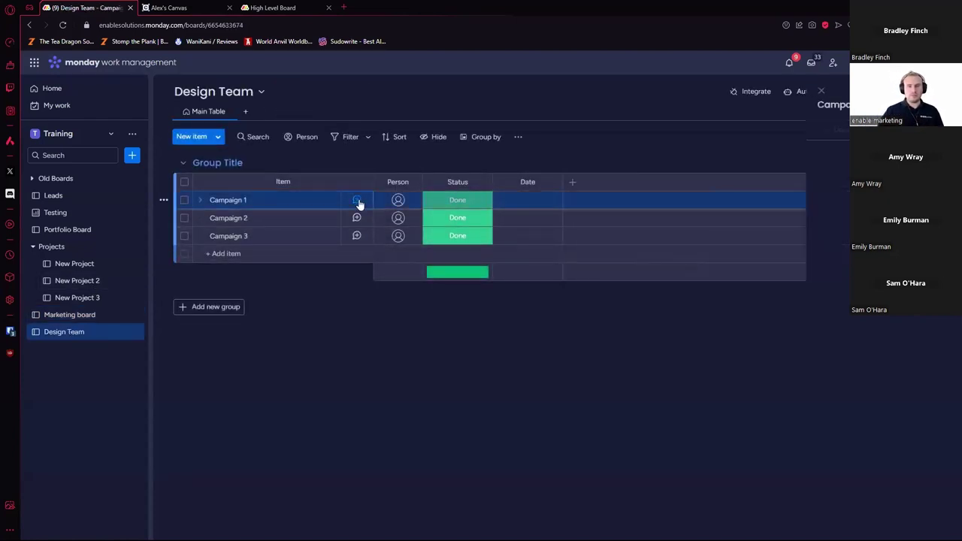
left_click(575, 161)
type("THis r")
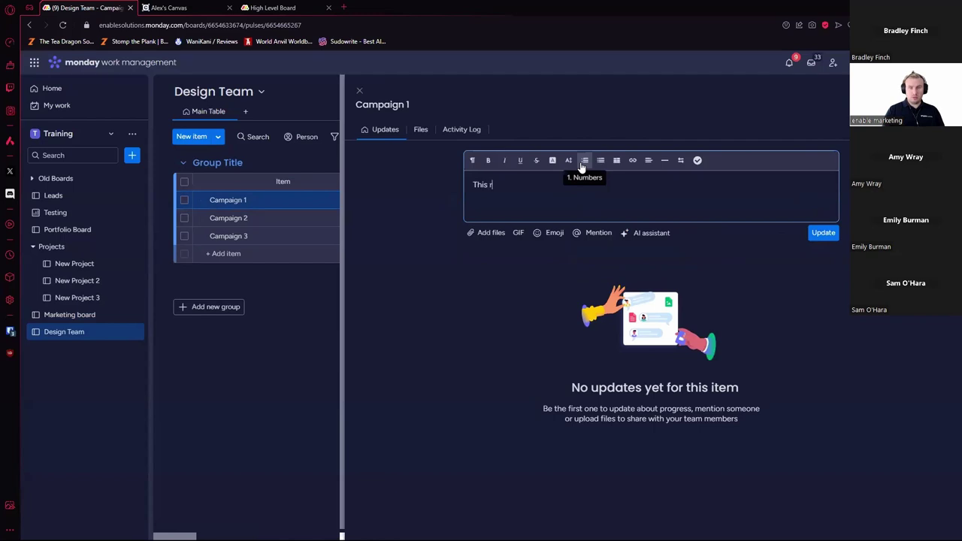
type("ules!")
key("Return")
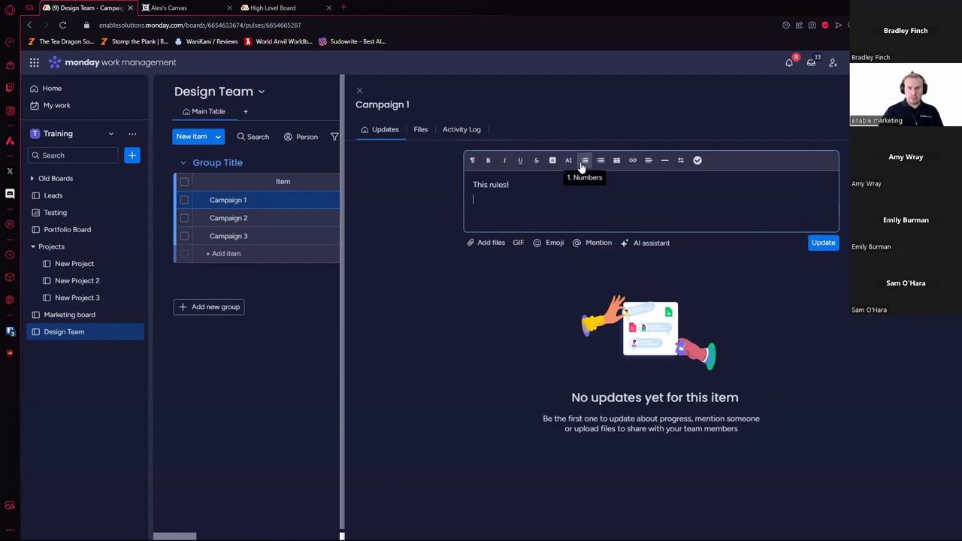
left_click(519, 243)
type("don")
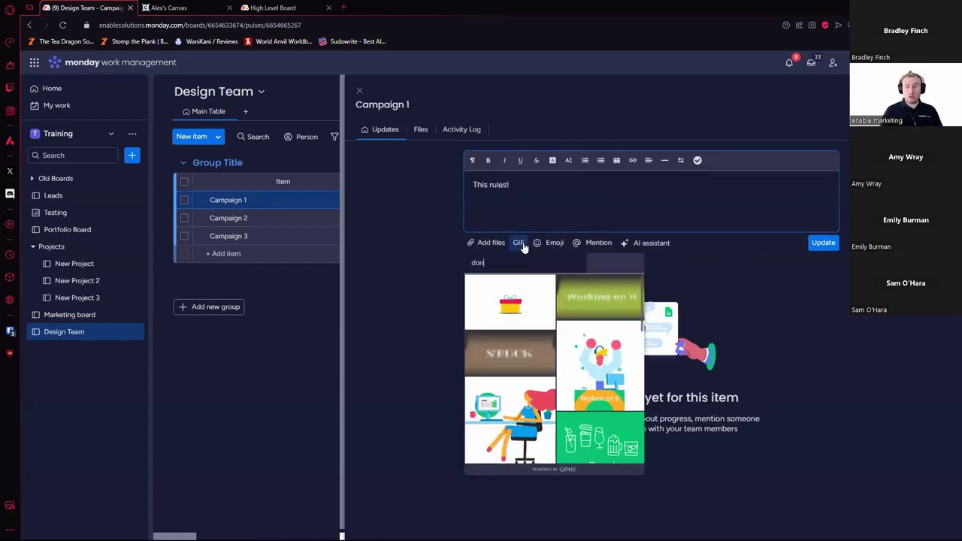
type("key")
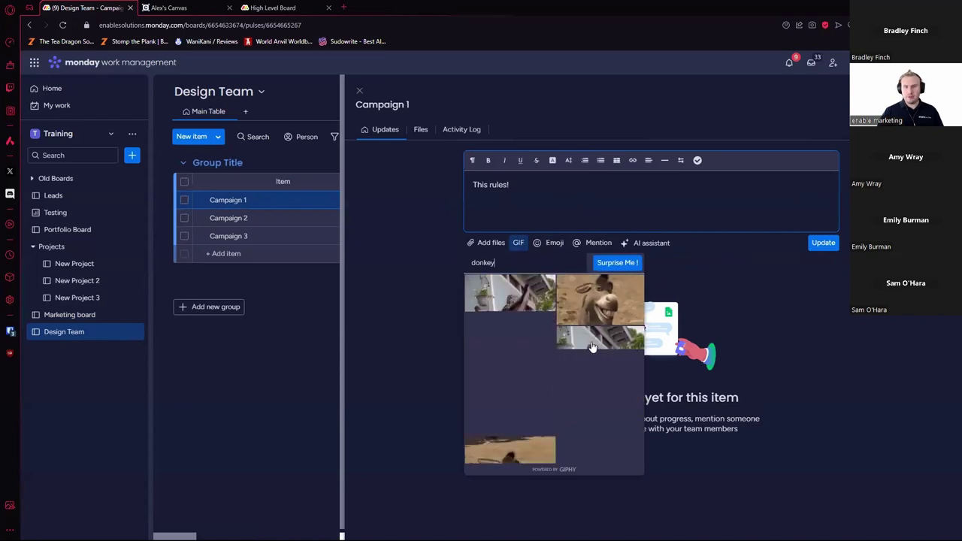
left_click(593, 346)
left_click(823, 396)
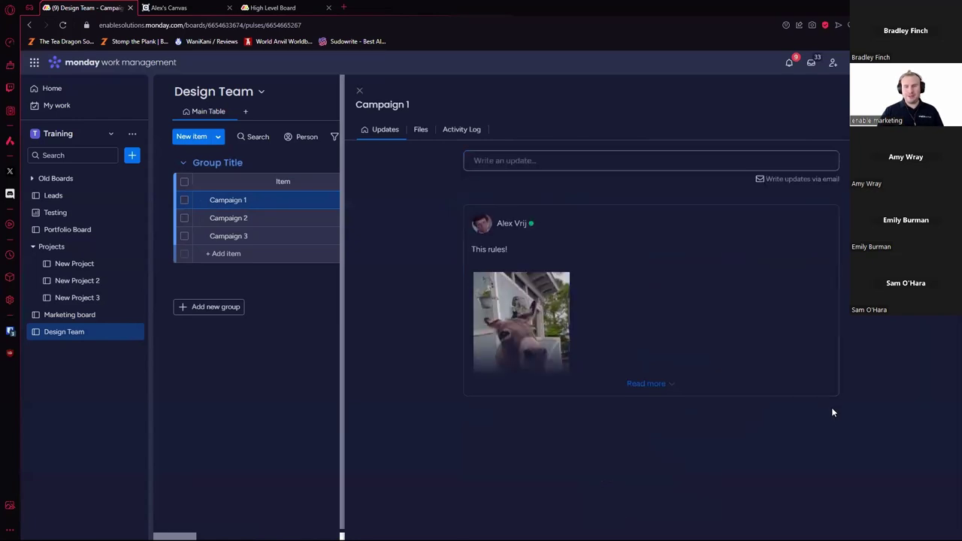
left_click(361, 92)
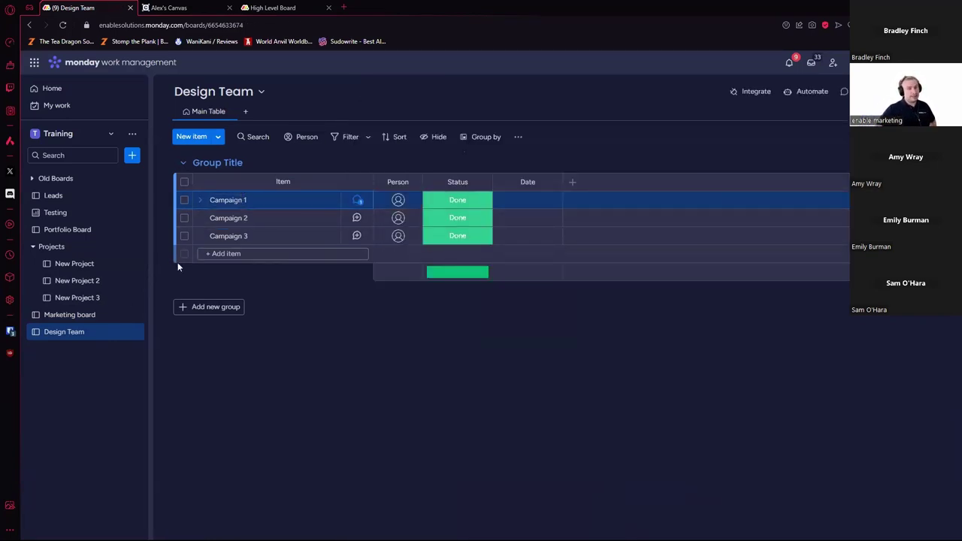
left_click(76, 316)
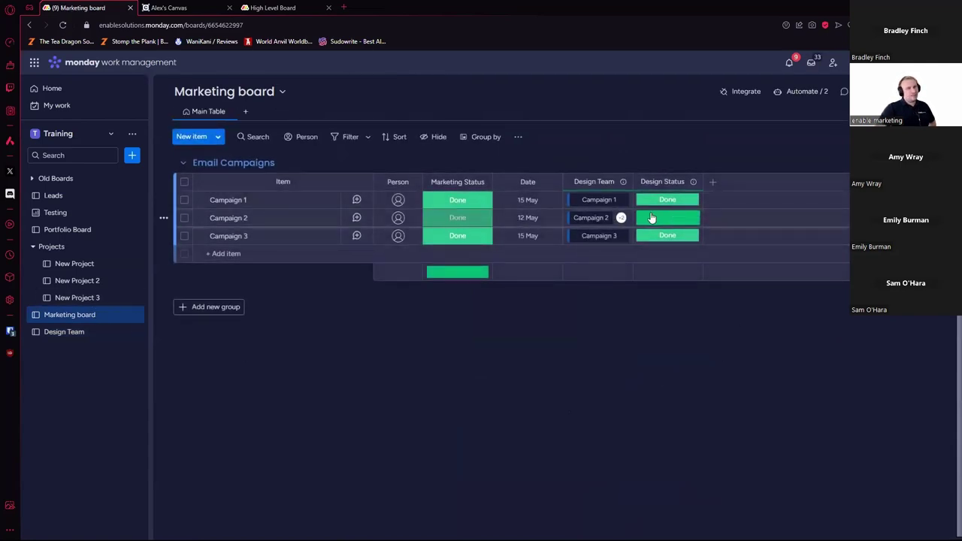
Step: Add a Mirror column using the Design Team connection, leaving its mirrored columns unchosen
left_click(713, 182)
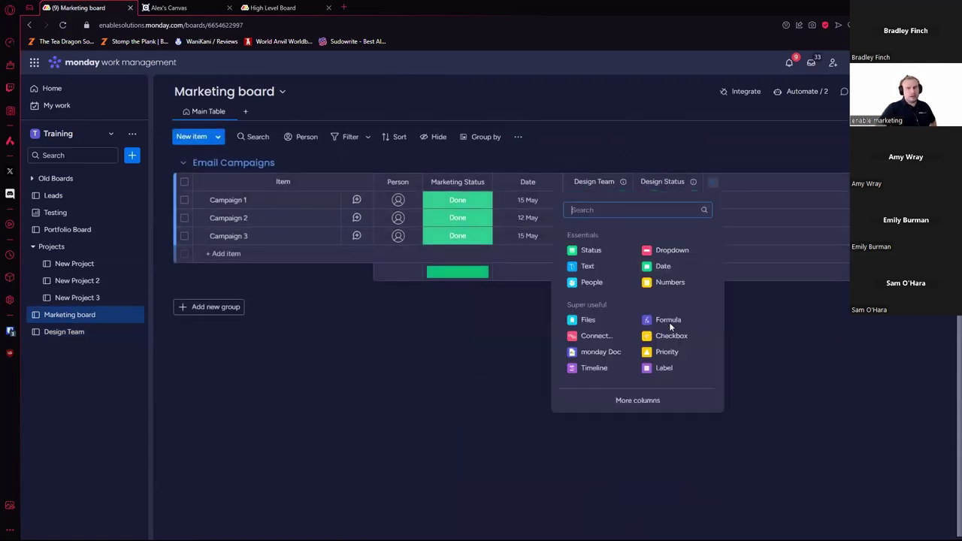
left_click(646, 400)
type("mi")
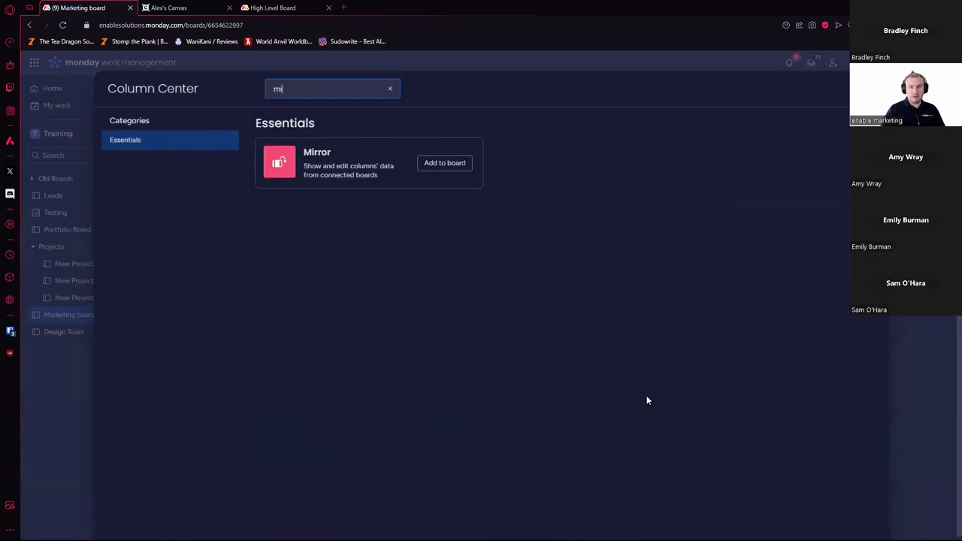
type("rr")
left_click(444, 162)
left_click(670, 337)
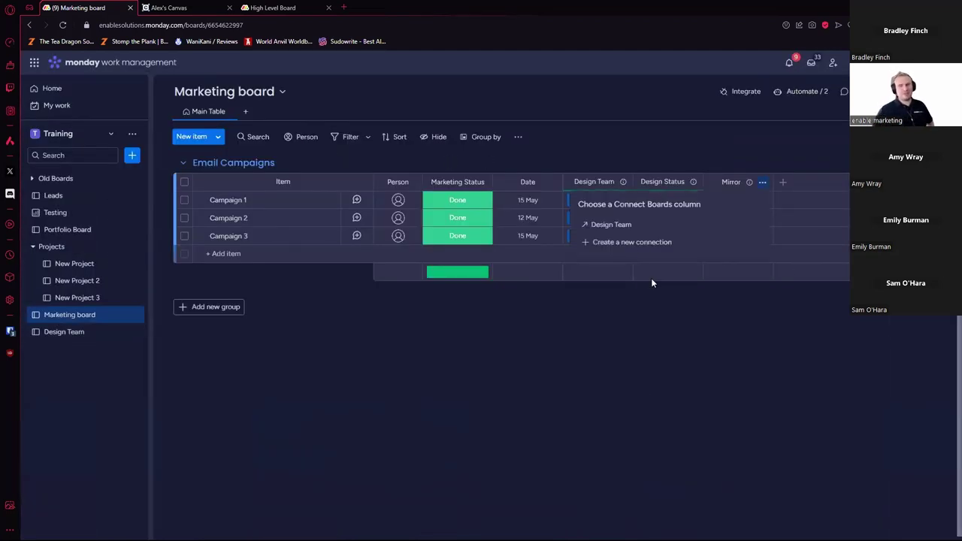
left_click(637, 227)
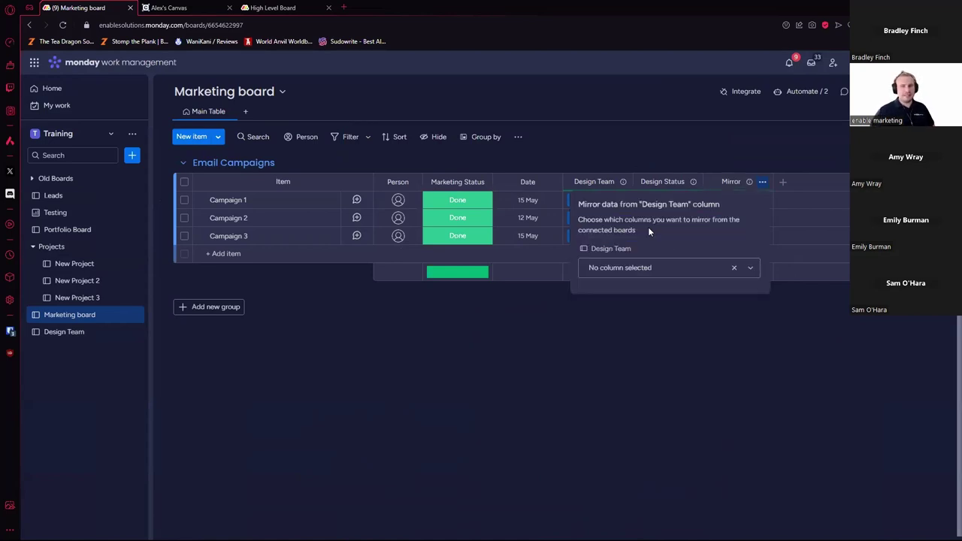
left_click(673, 271)
left_click(842, 400)
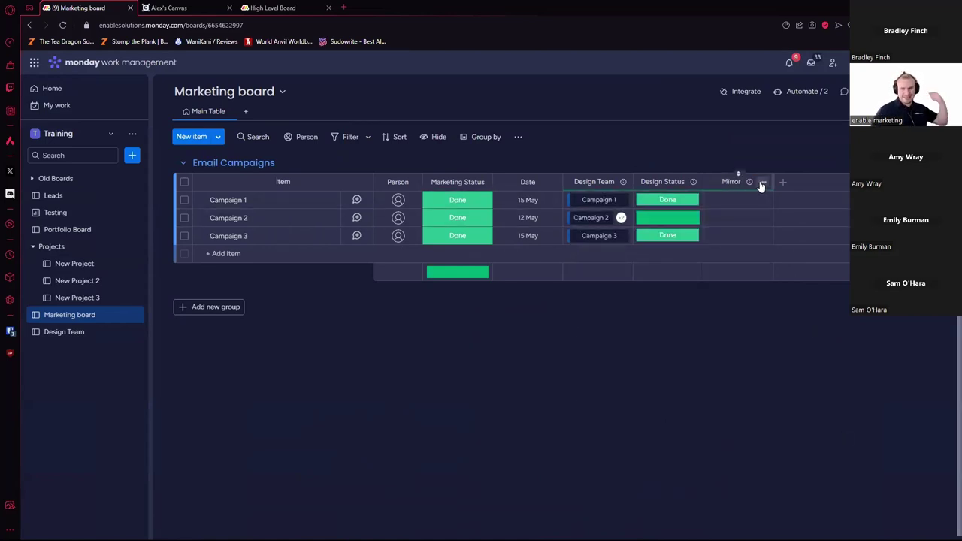
Step: Delete the new Mirror column and jump to linked Campaign 1's updates on Design Team
left_click(761, 184)
left_click(707, 355)
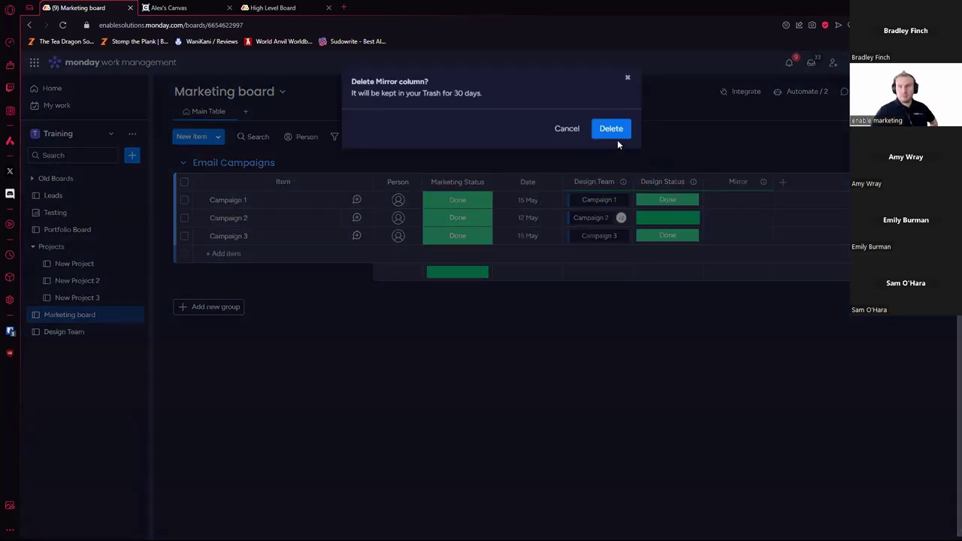
left_click(618, 135)
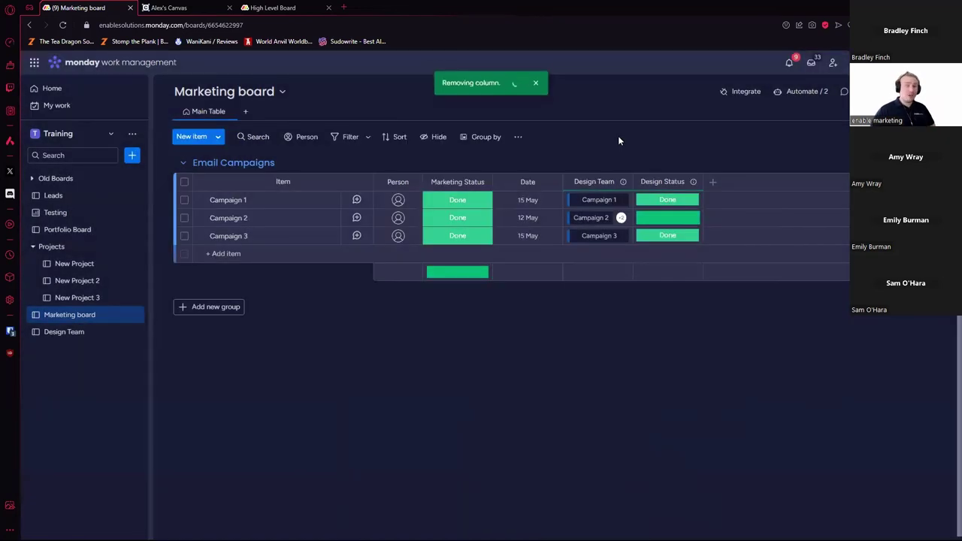
left_click(607, 199)
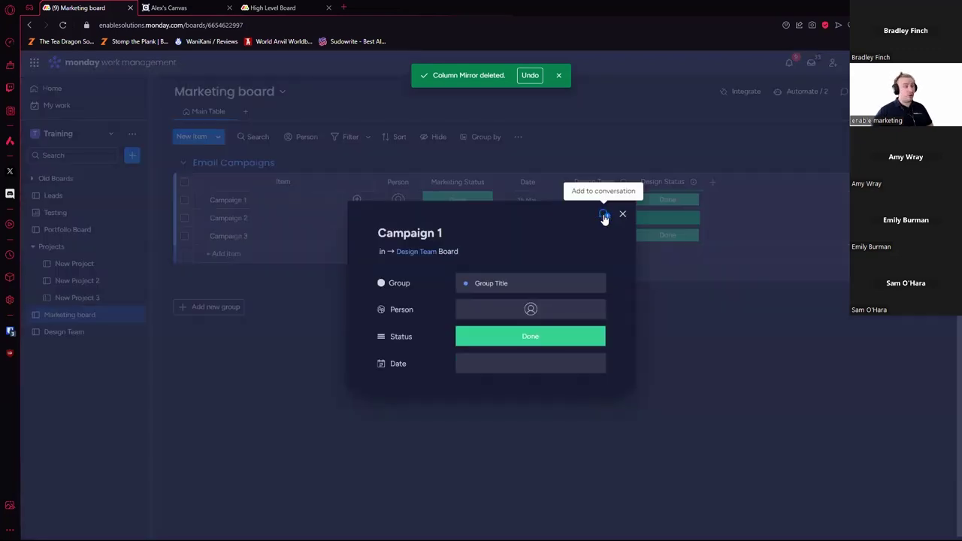
left_click(604, 216)
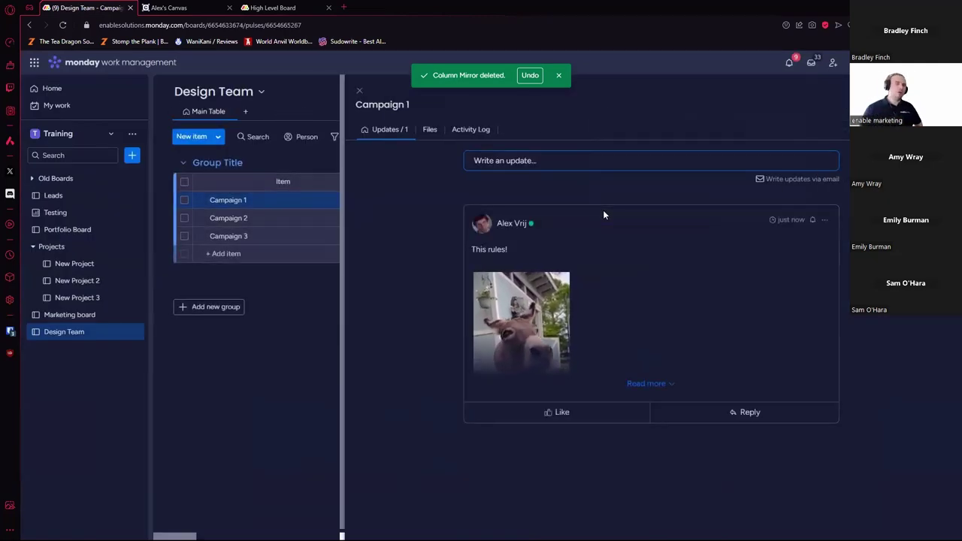
Step: Close Campaign 1's updates, switch back to the Design Team board, and start adding a column
left_click(360, 91)
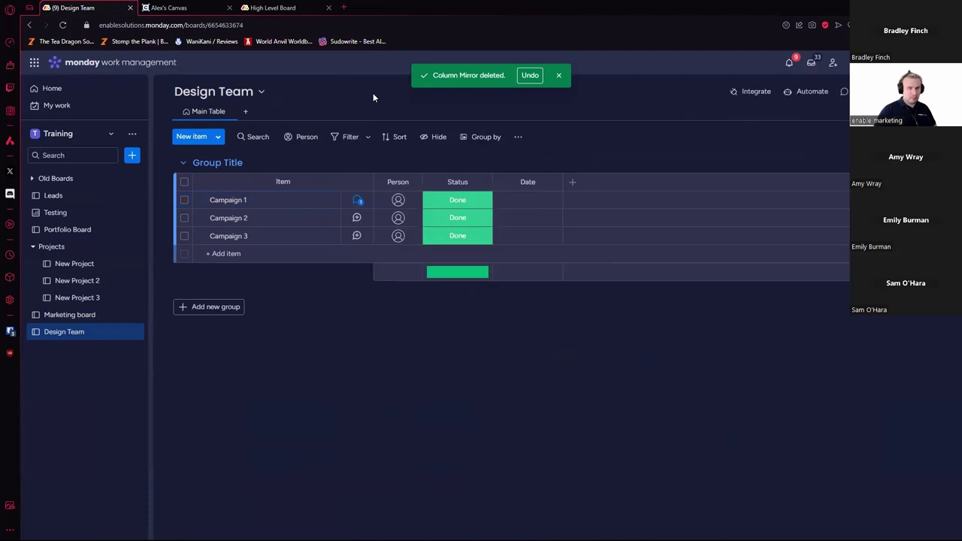
left_click(75, 321)
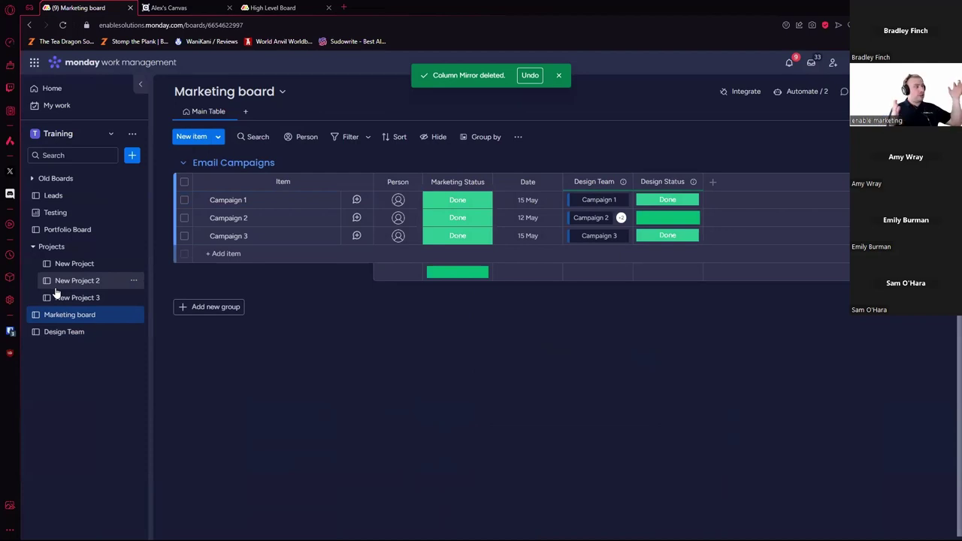
left_click(74, 333)
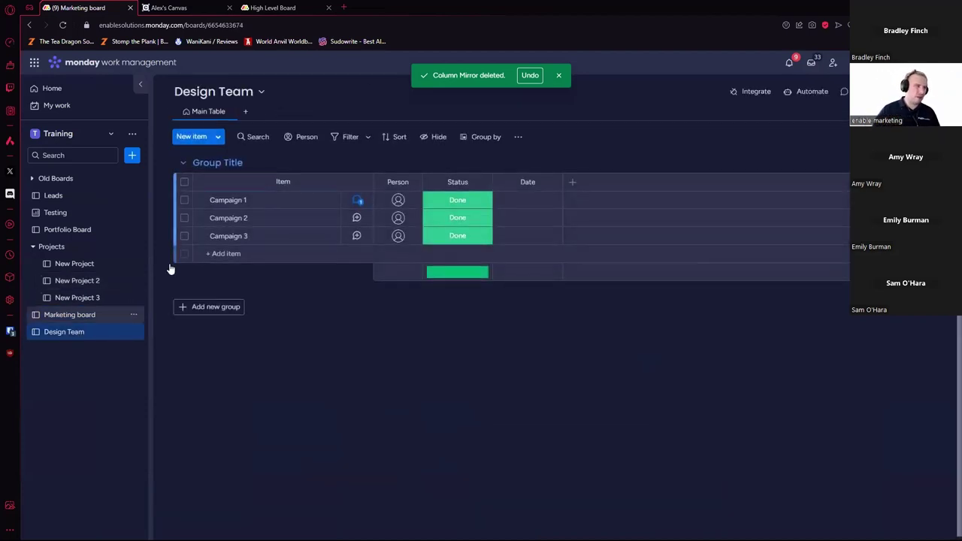
left_click(573, 183)
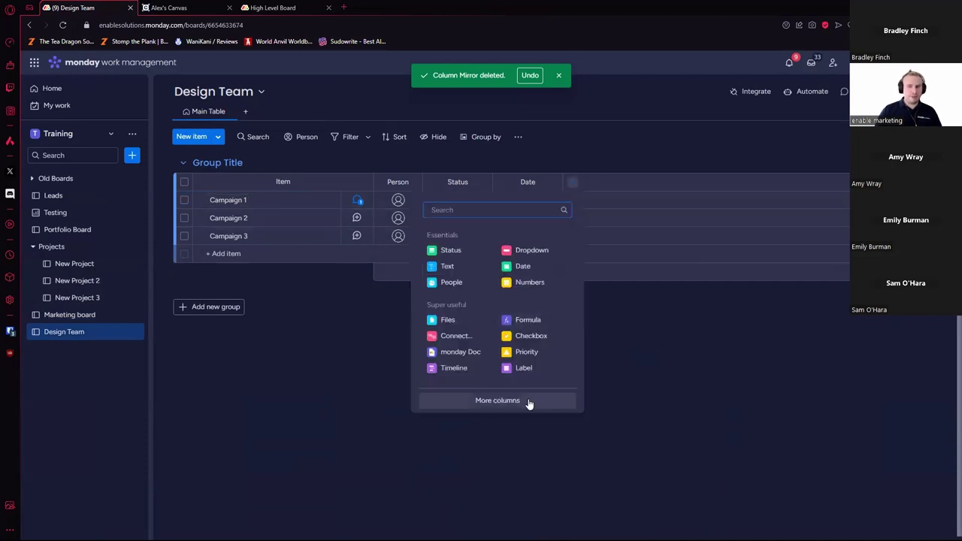
Step: Search the column catalogue for 'long' and add a Long text column to Design Team
left_click(526, 401)
scroll(532, 400, "down", 4)
type("long")
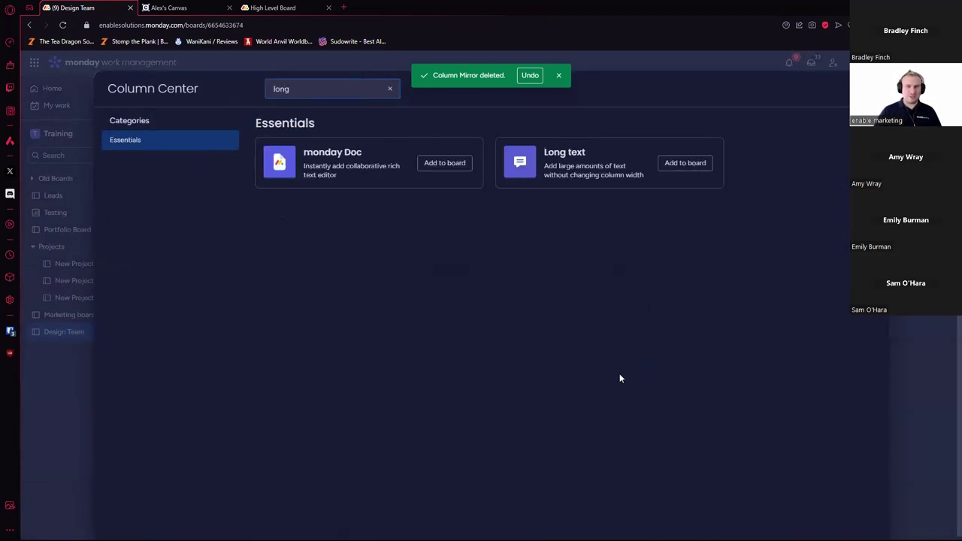
left_click(684, 163)
Step: Rename the new column to 'Notes', then switch back to the Marketing board
double_click(642, 183)
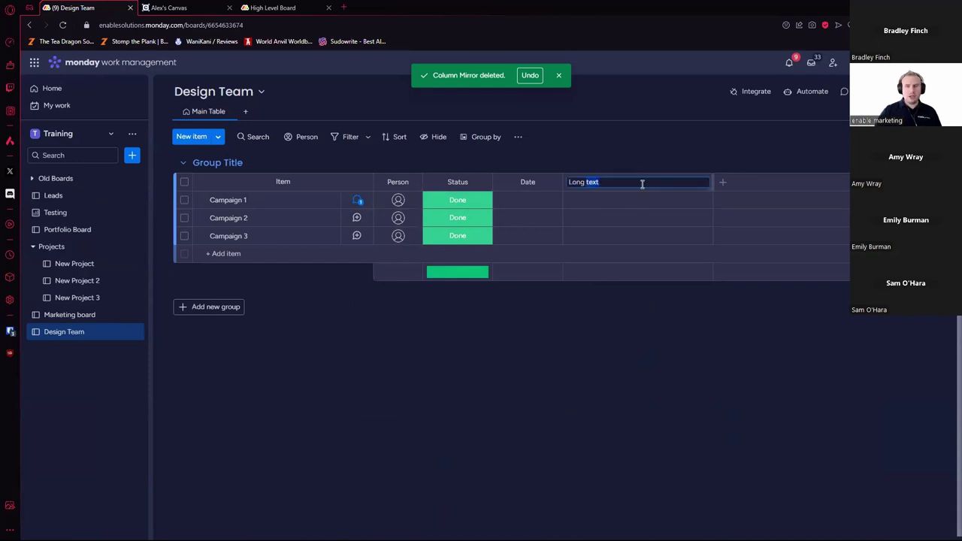
key("BackSpace")
key("BackSpace")
key("BackSpace")
type("Note")
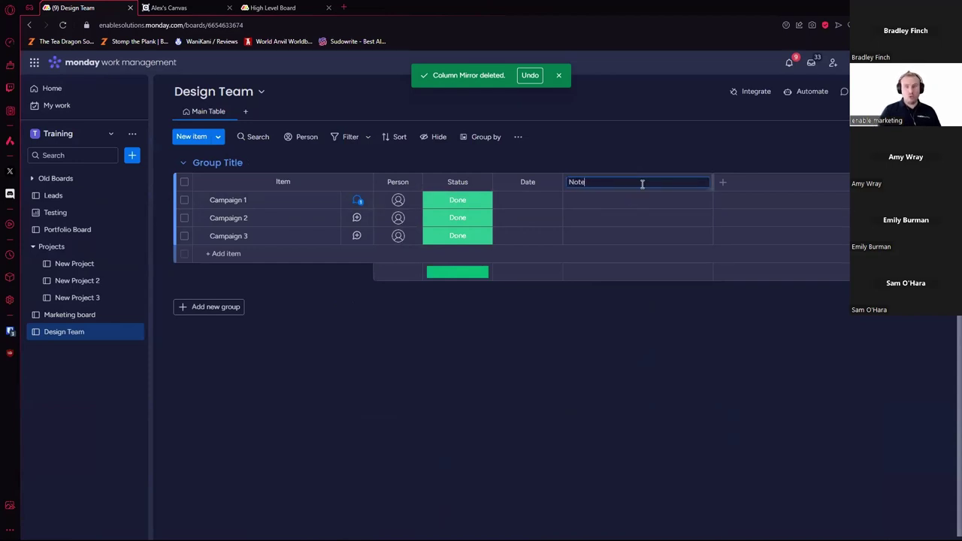
type("s")
key("Return")
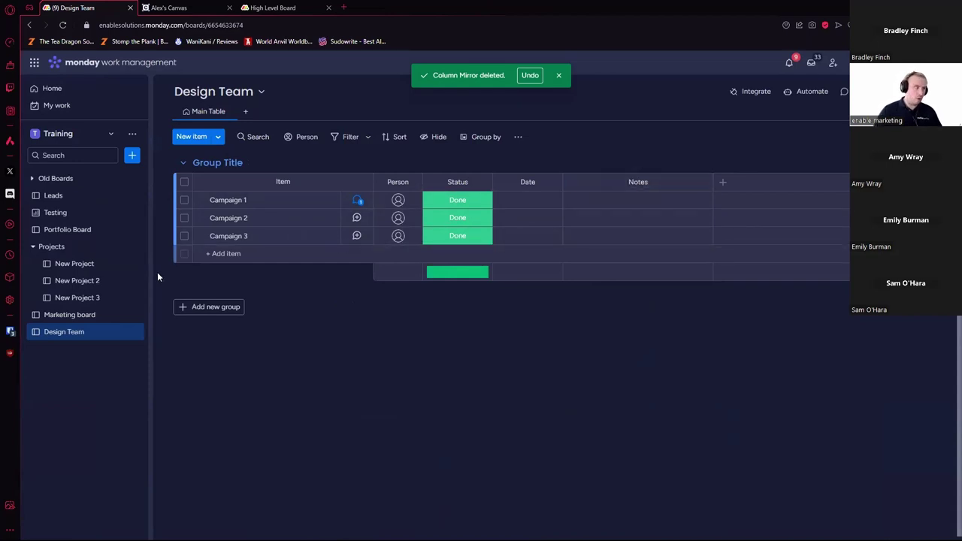
left_click(109, 316)
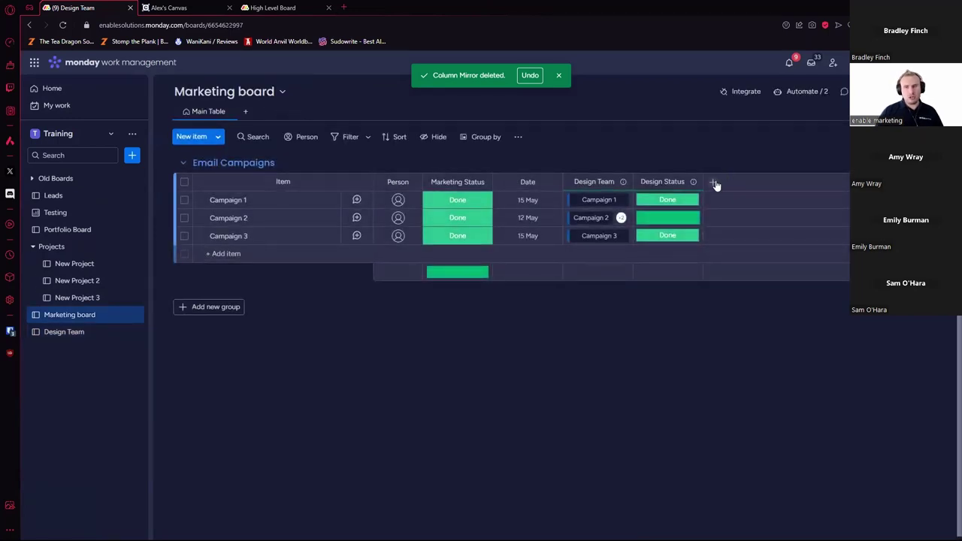
Step: Add a Mirror column to the Marketing board linked to the Design Team Notes column
left_click(714, 183)
left_click(670, 403)
type("m")
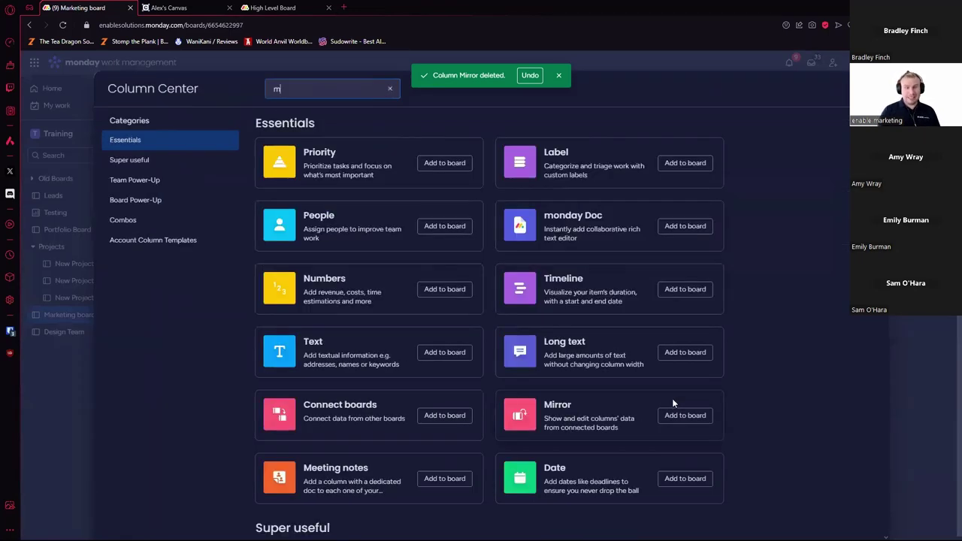
type("irr")
left_click(444, 162)
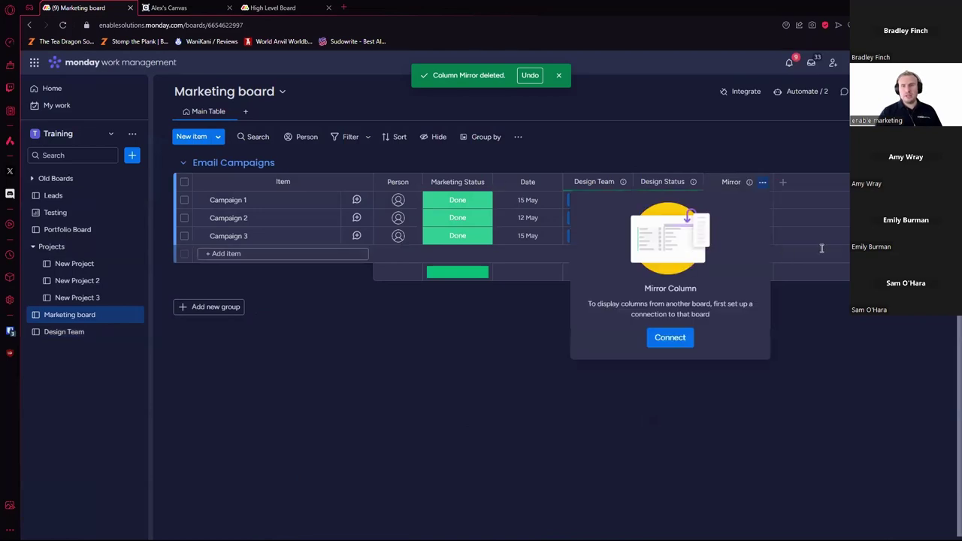
left_click(680, 340)
left_click(627, 225)
left_click(662, 267)
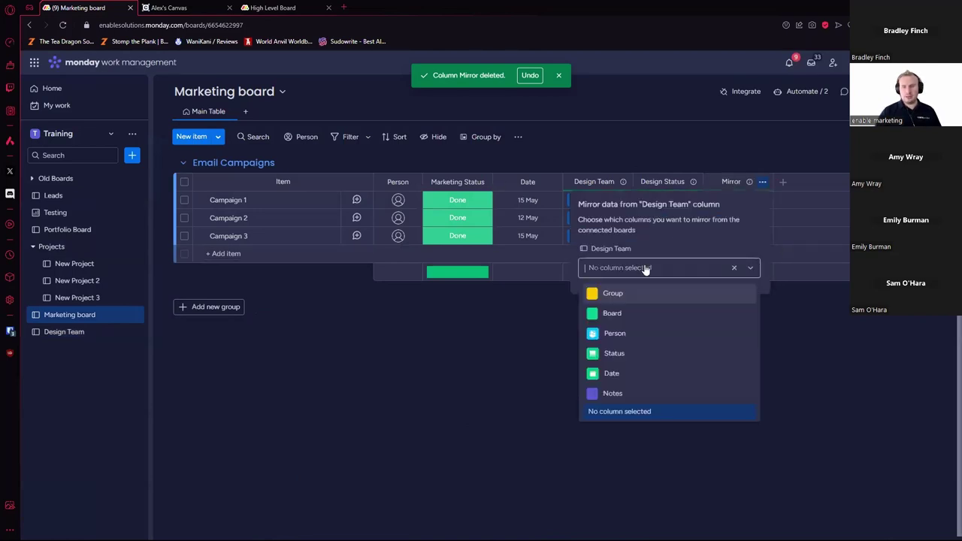
left_click(632, 393)
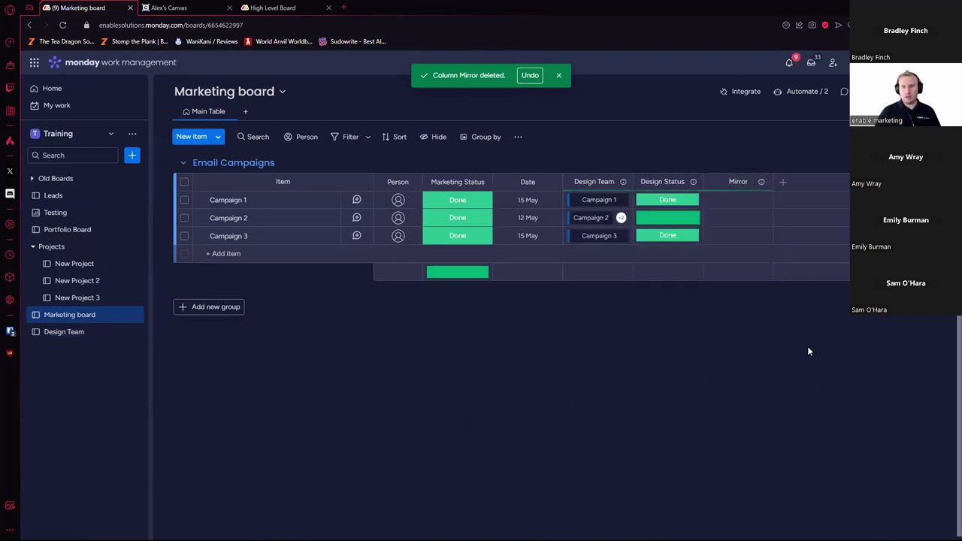
Step: Write 'This rules! *donkey' in Campaign 1's Notes cell on the Design Team board
left_click(745, 200)
left_click(269, 275)
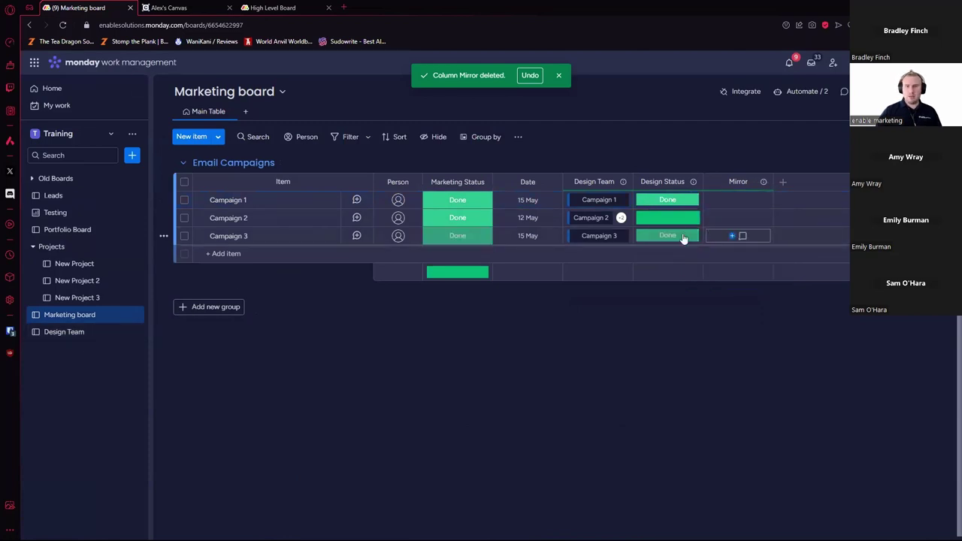
left_click(86, 333)
left_click(656, 198)
type("This rules! *donkey*")
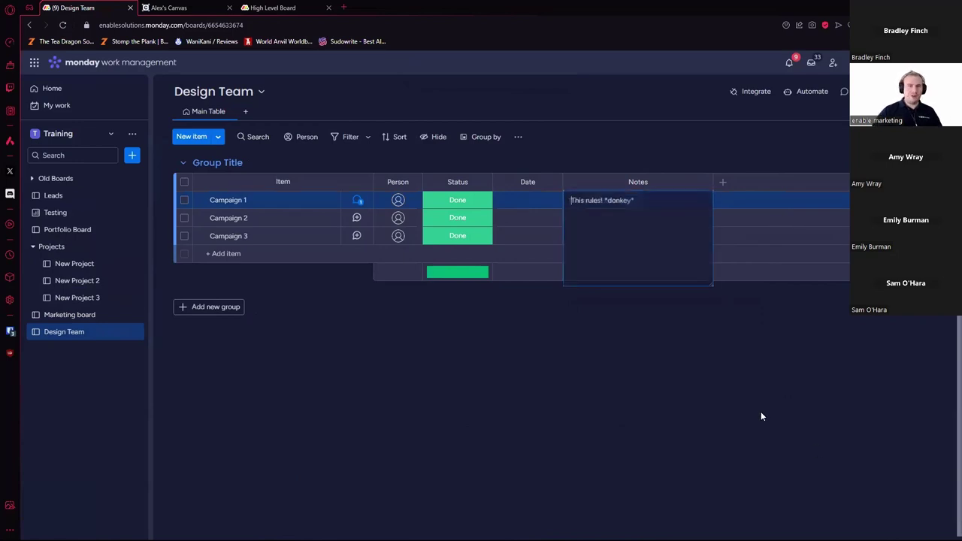
left_click(761, 412)
left_click(359, 355)
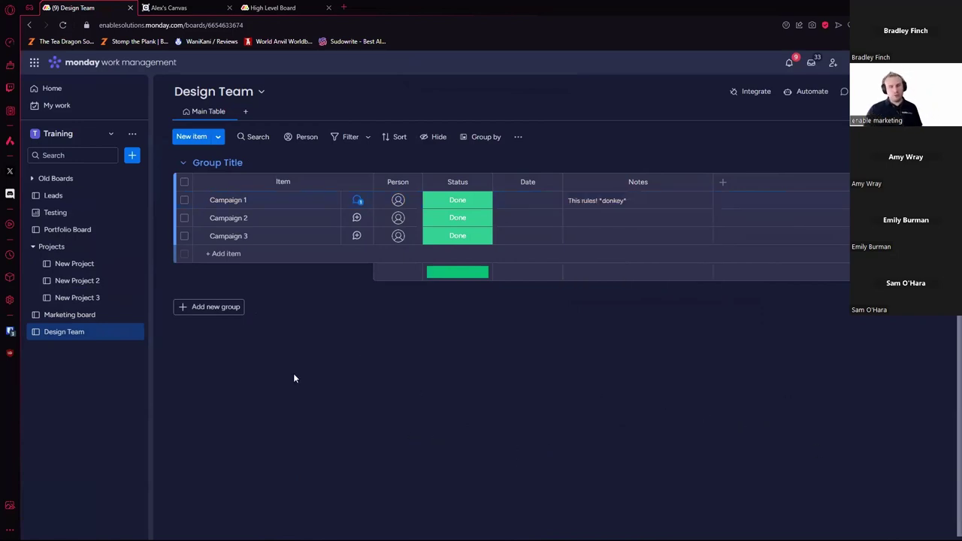
Step: Back on the Marketing board, unlink one Design Team item from Campaign 2
left_click(358, 201)
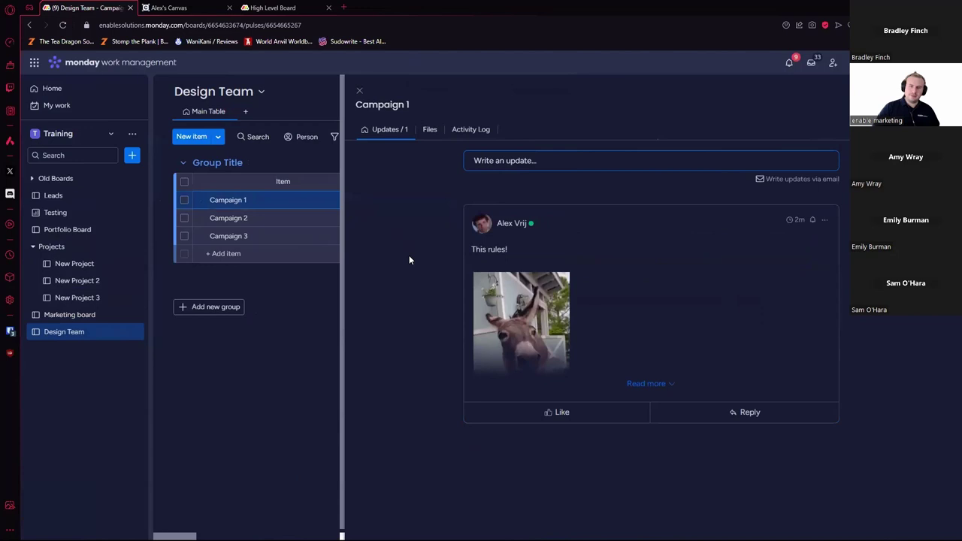
left_click(359, 91)
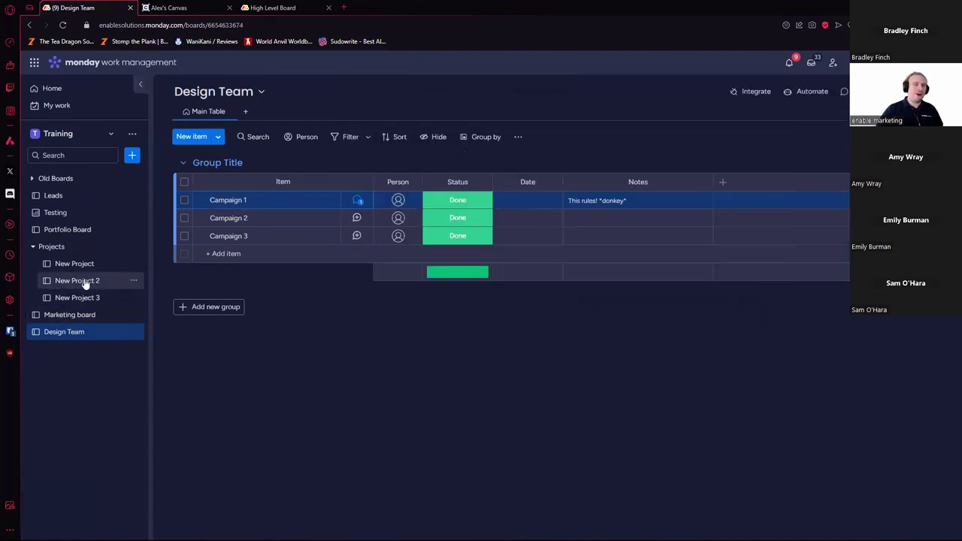
left_click(58, 316)
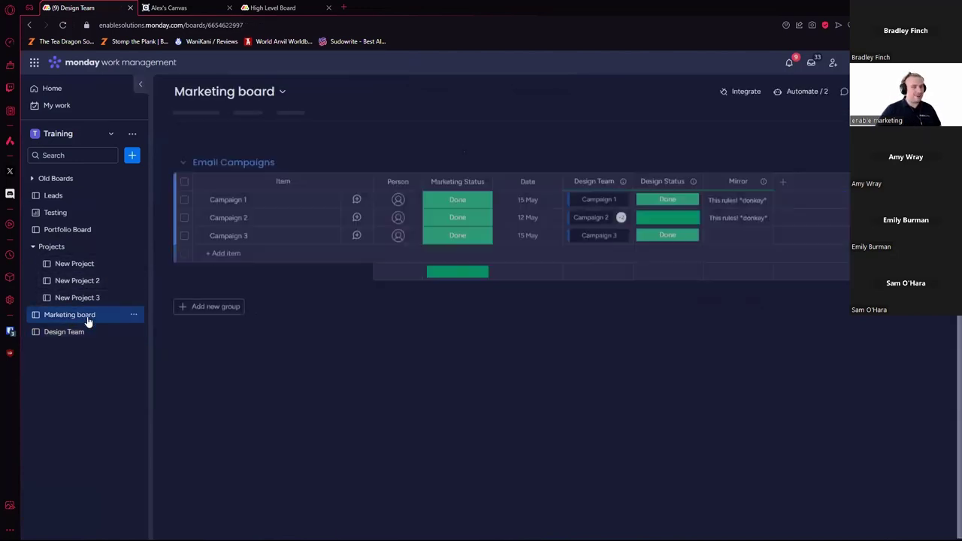
left_click(629, 223)
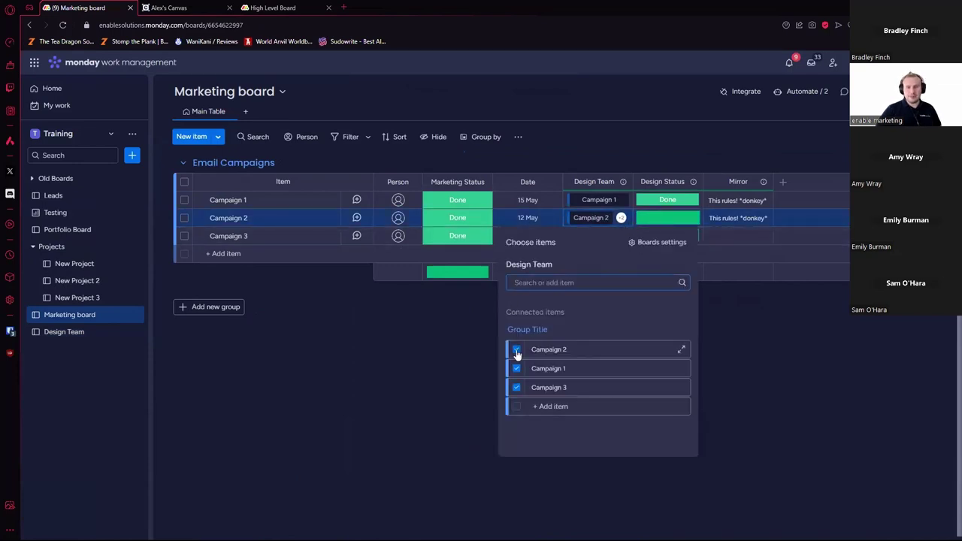
left_click(516, 386)
left_click(797, 437)
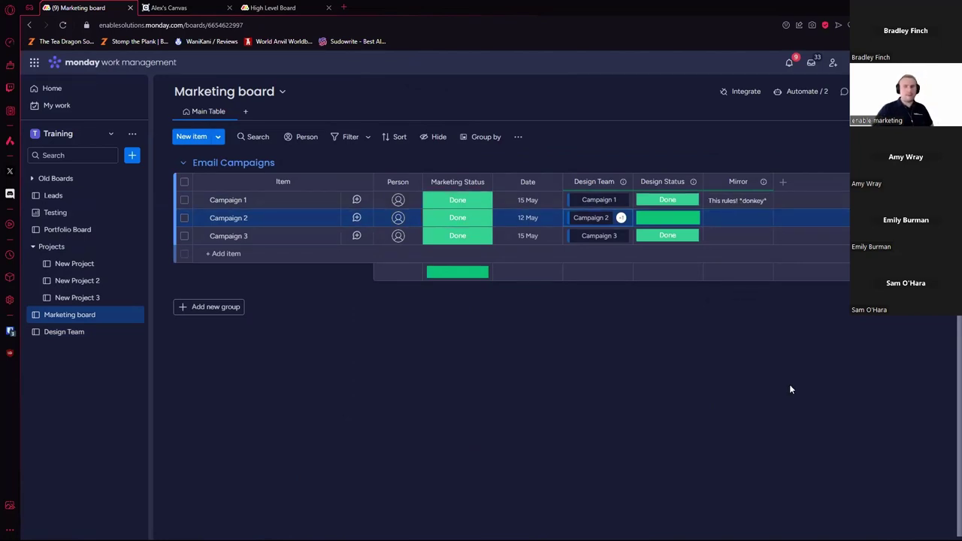
left_click(748, 388)
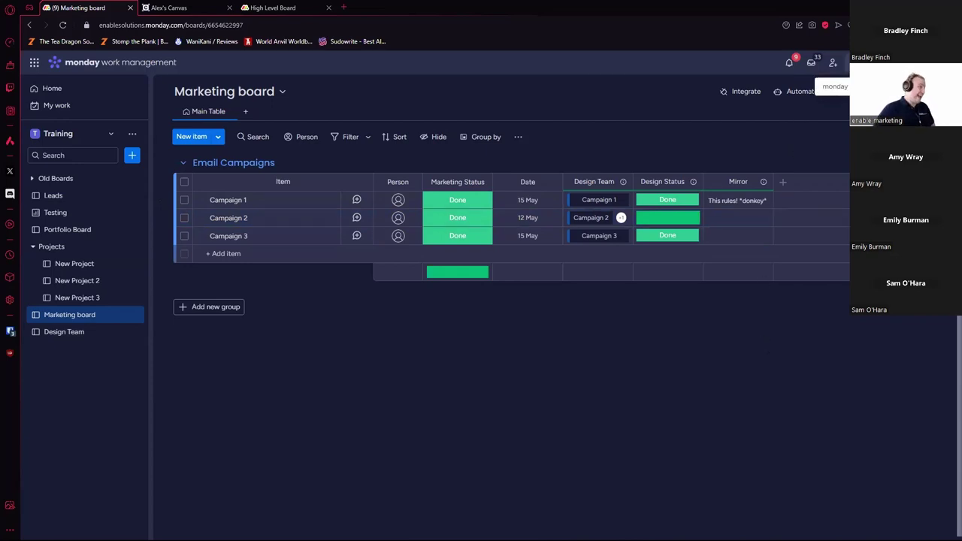
Step: Search the apps marketplace for 'conversation' and open the Conversations app page
left_click(855, 62)
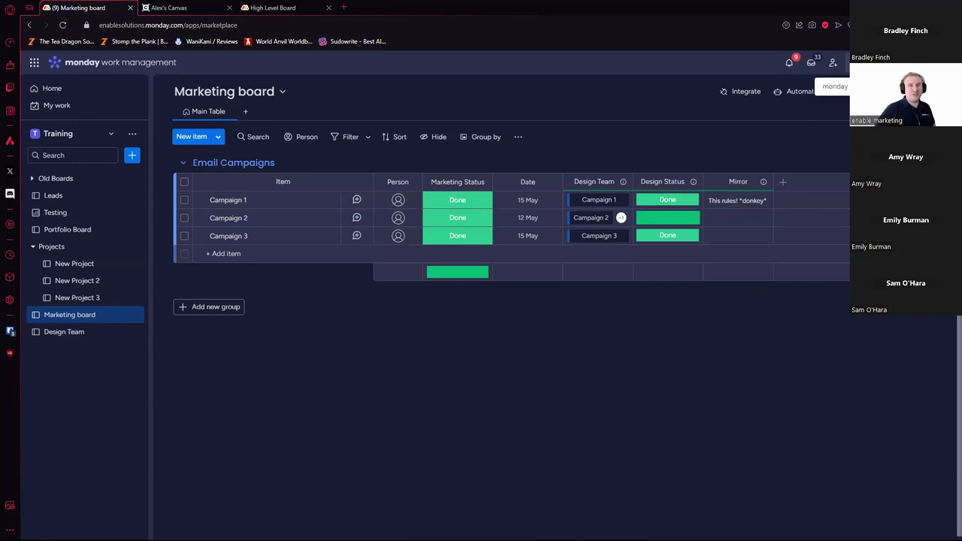
left_click(336, 84)
type("conversation")
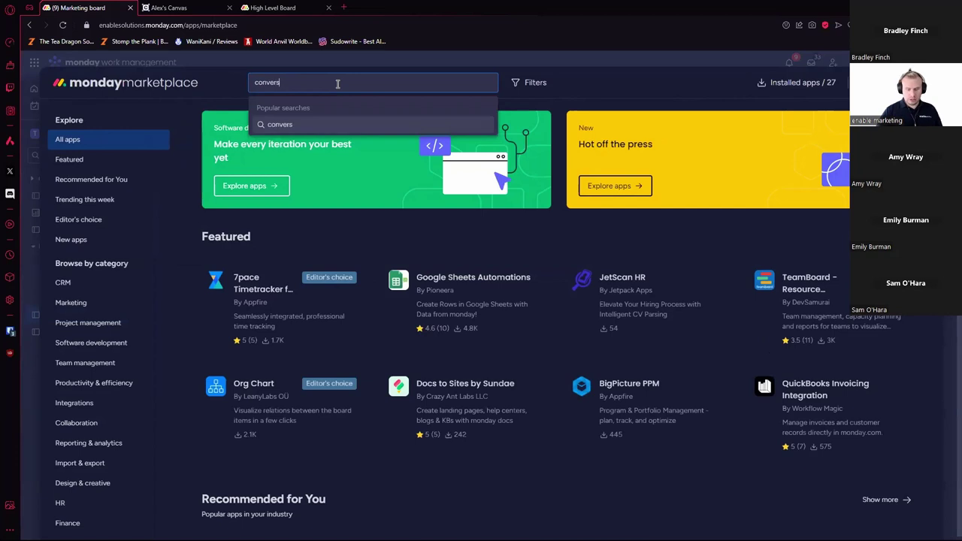
key("Return")
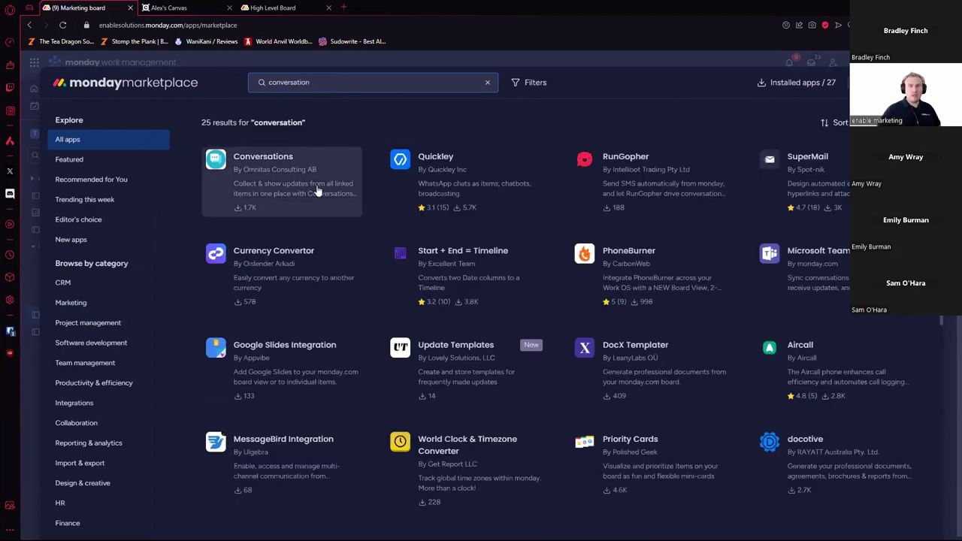
left_click(299, 187)
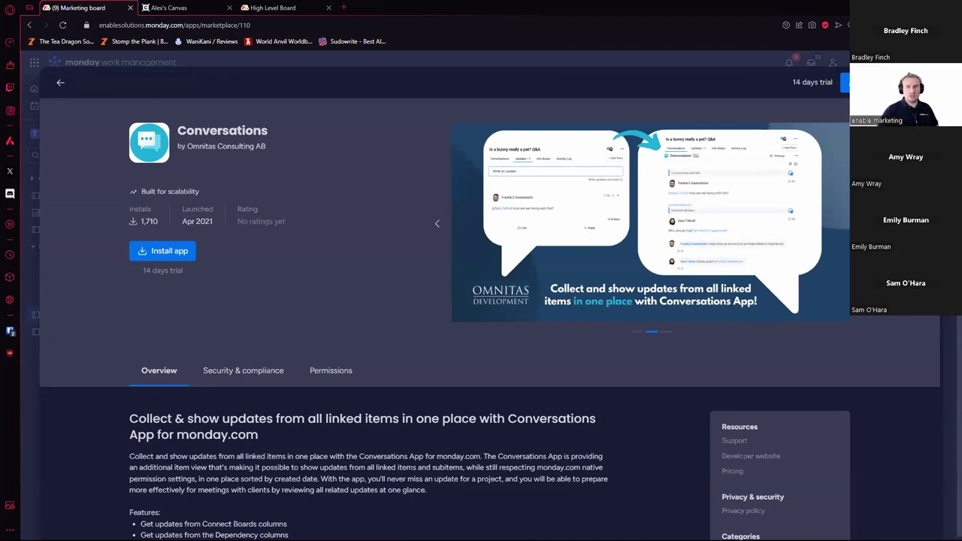
Step: Scroll through the Conversations app listing, then go back to the Marketing board
scroll(722, 330, "down", 4)
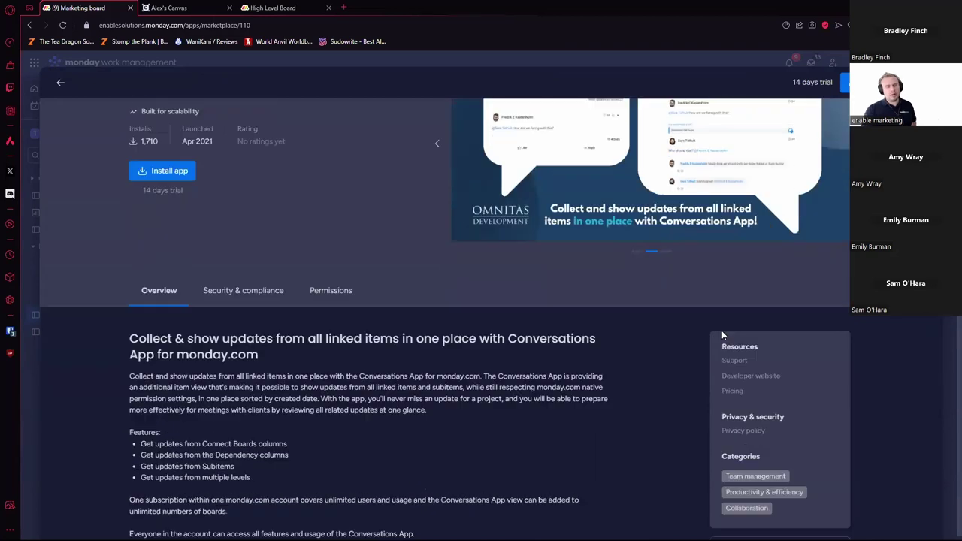
scroll(680, 331, "up", 3)
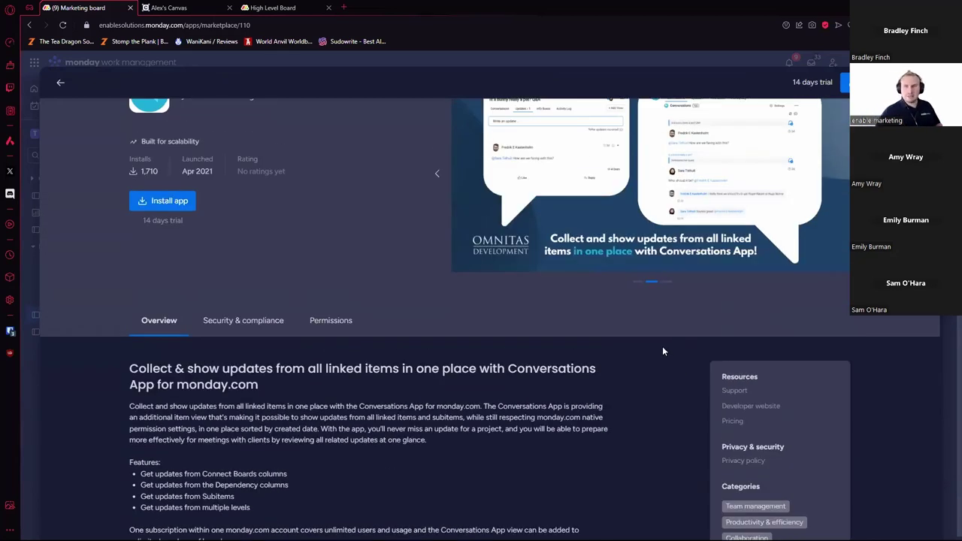
scroll(662, 351, "down", 4)
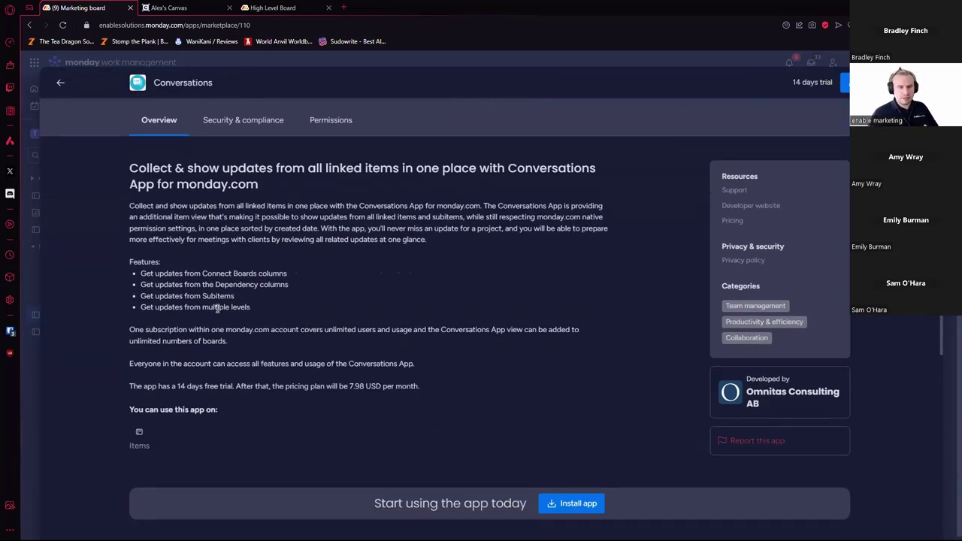
scroll(223, 318, "up", 2)
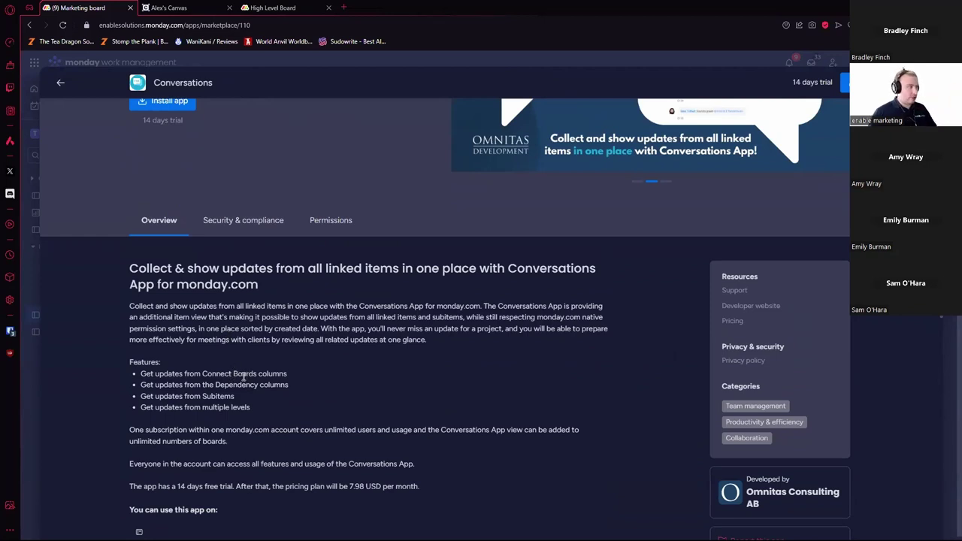
scroll(247, 375, "up", 3)
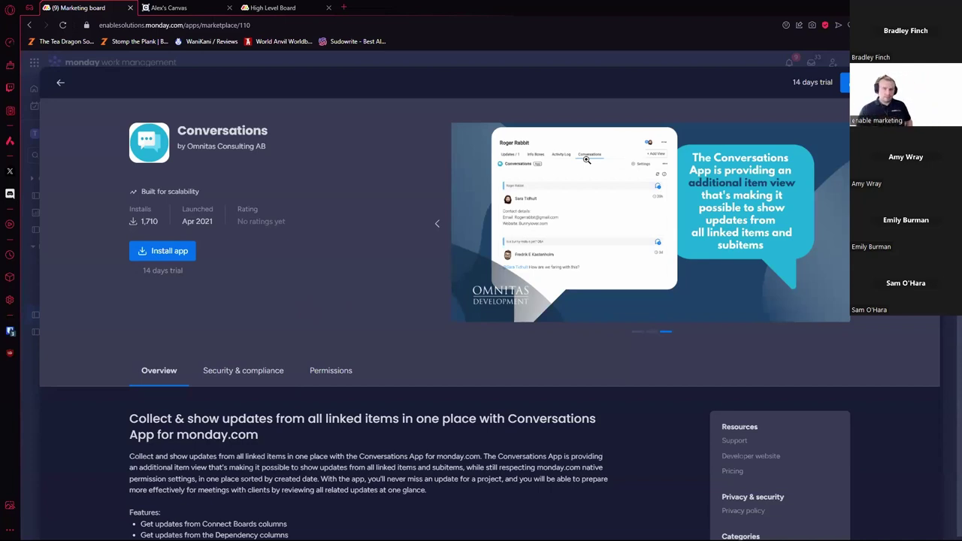
key("alt+Left")
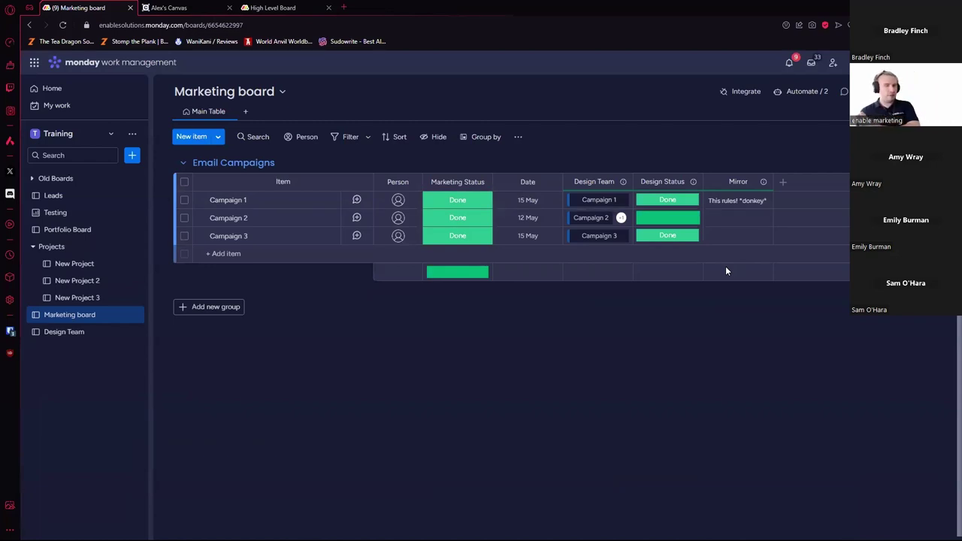
Step: Post the update 'sdgsdgds' on Campaign 3 and set its Marketing Status to To Design
left_click(356, 235)
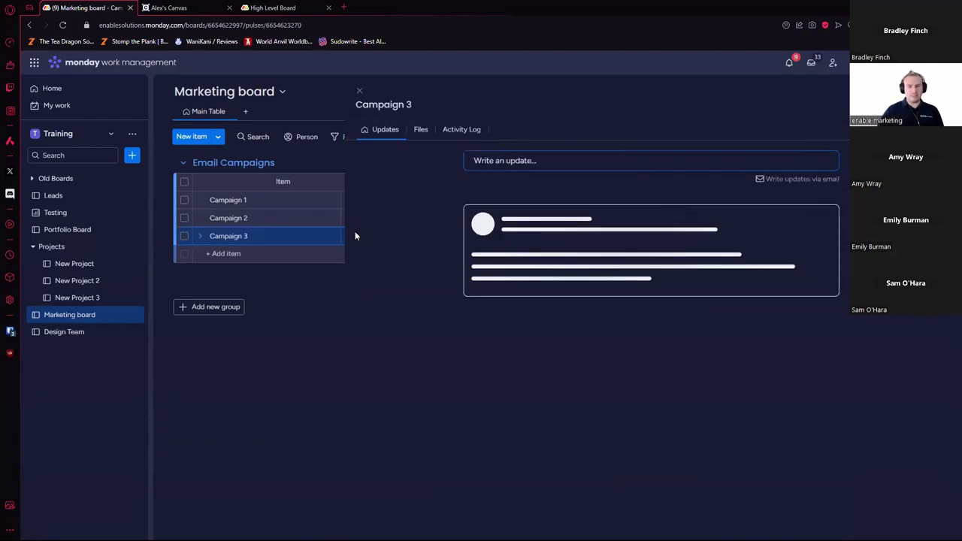
left_click(556, 161)
type("sdgsdgds")
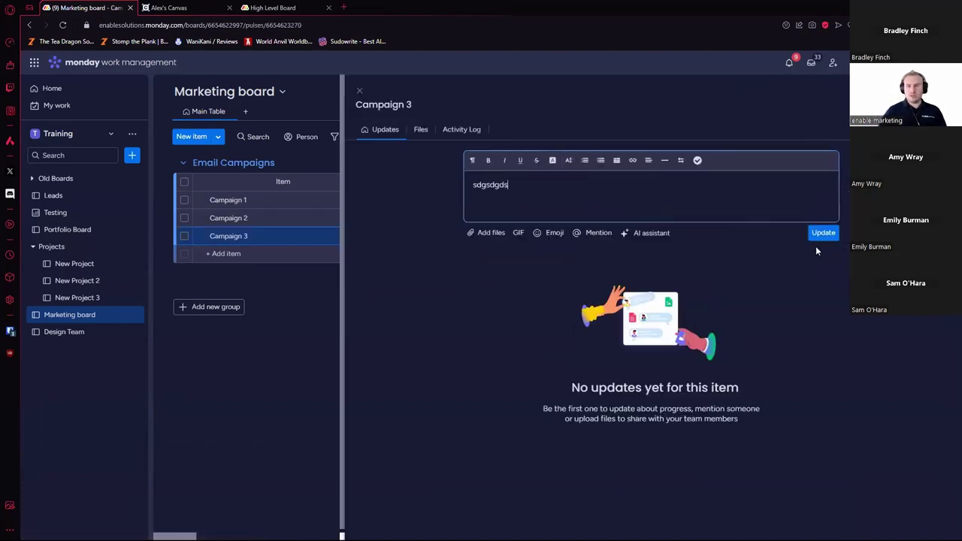
left_click(818, 233)
left_click(359, 91)
left_click(457, 235)
left_click(470, 347)
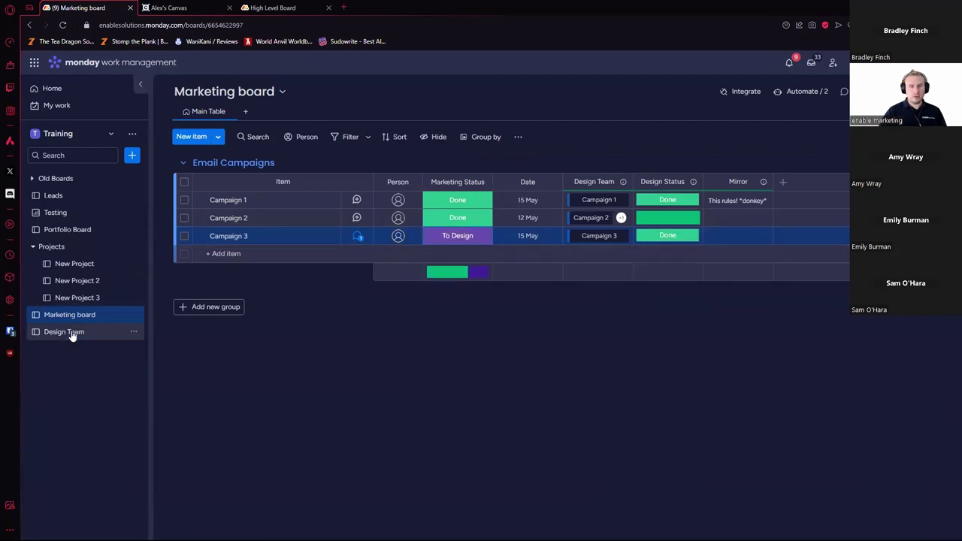
Step: Check the new Campaign 3 item's updates on Design Team, then return to Marketing
left_click(74, 331)
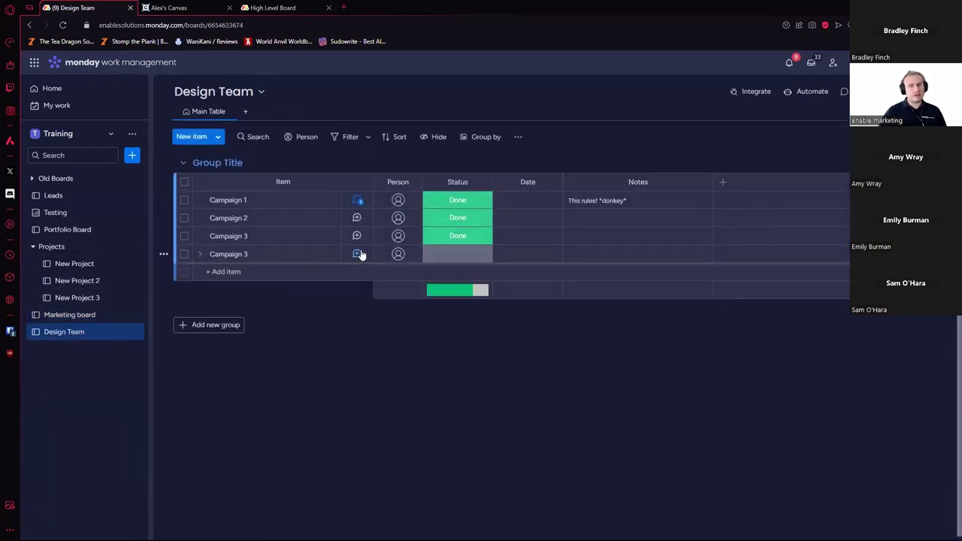
left_click(357, 254)
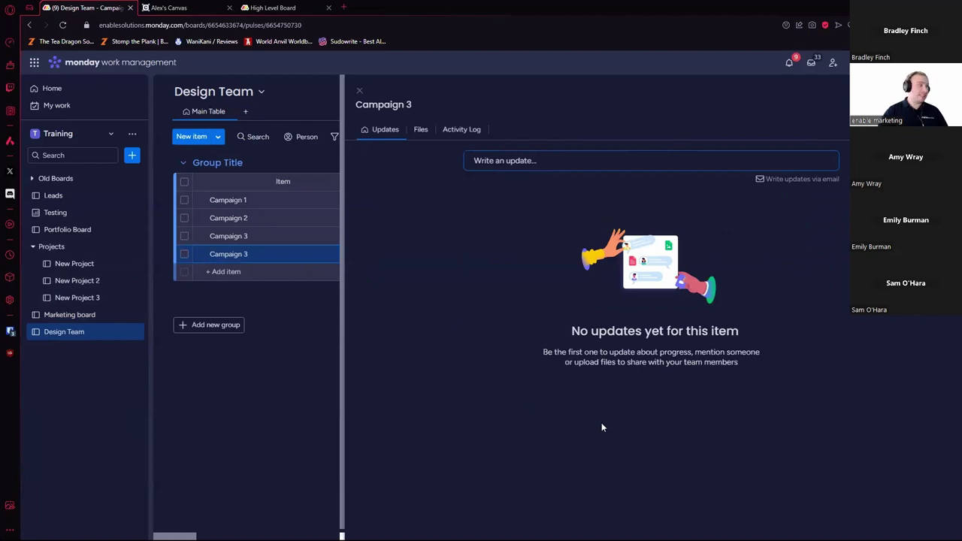
left_click(356, 91)
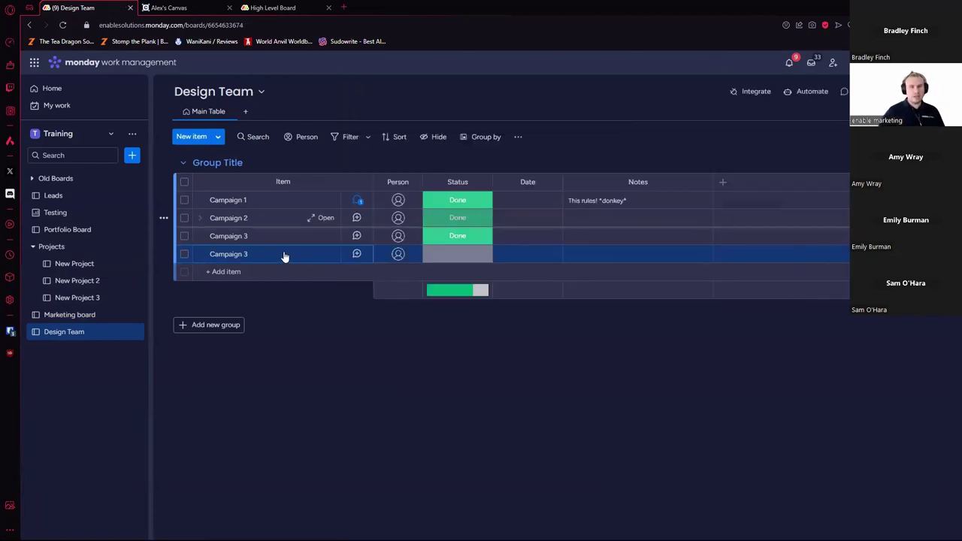
left_click(89, 317)
Step: Move Campaign 3 to Design Team's Group Title group, accepting the data-loss warning
right_click(283, 245)
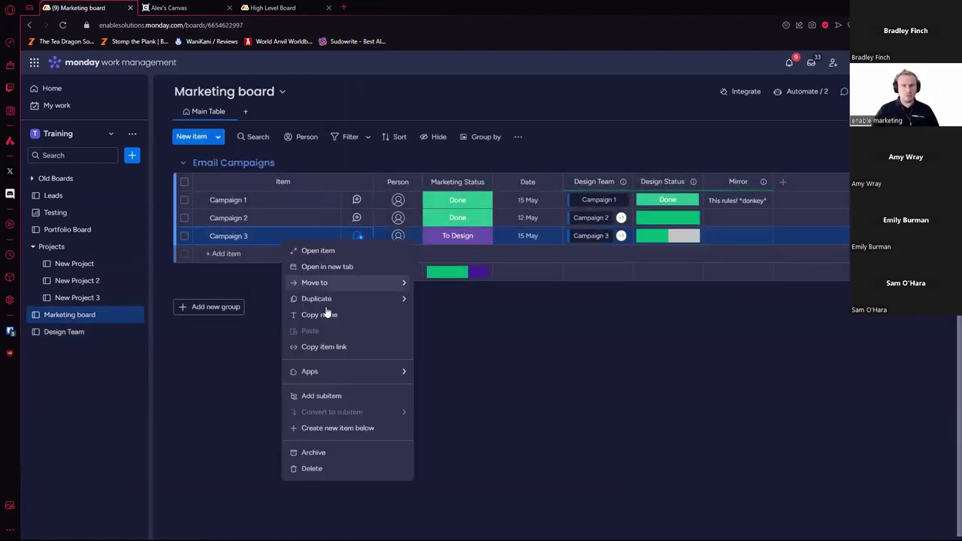
mouse_move(383, 284)
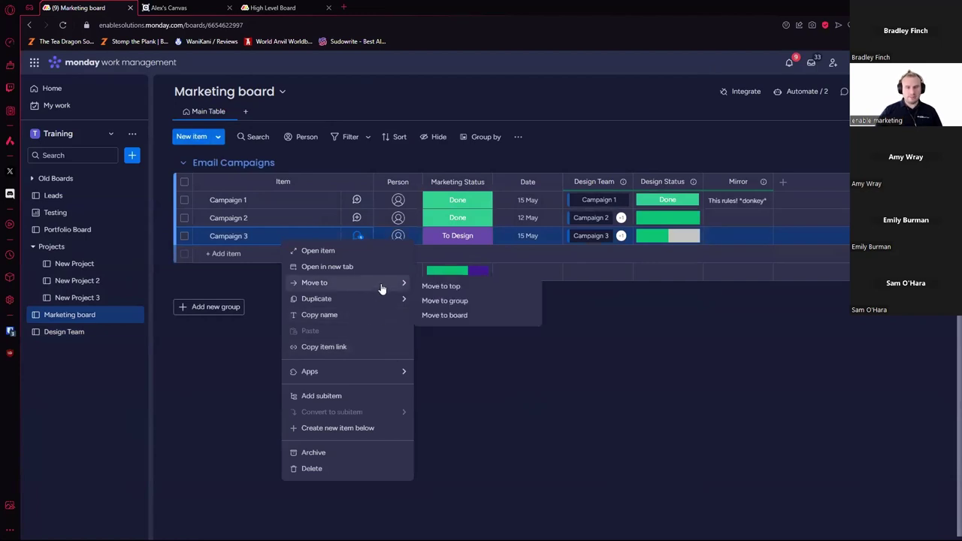
left_click(473, 315)
left_click(482, 332)
left_click(488, 335)
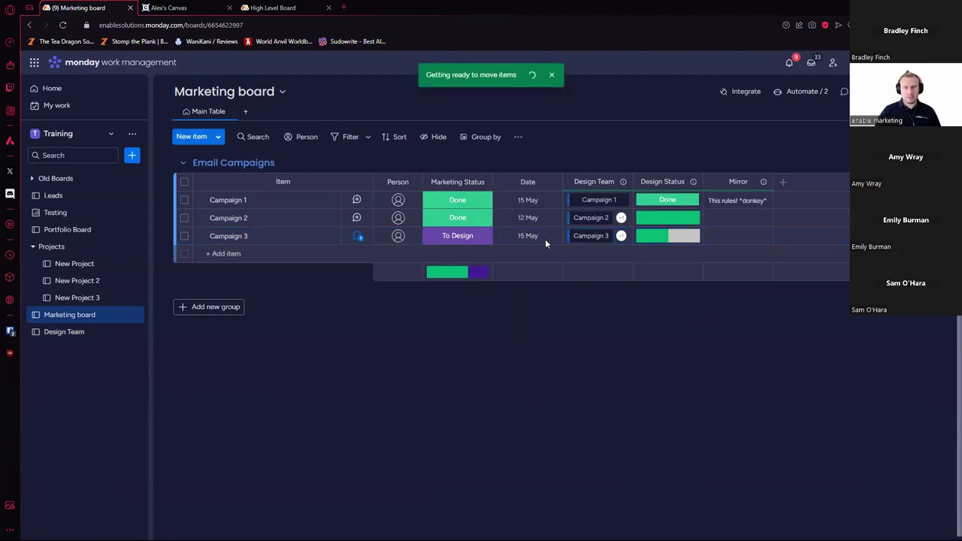
left_click(588, 421)
left_click(576, 366)
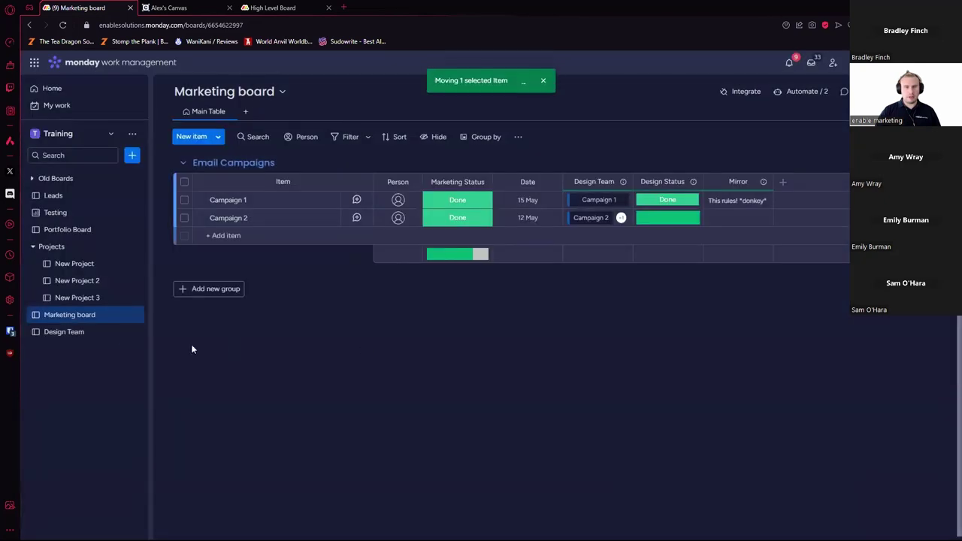
Step: On the Design Team board, select the three Campaign 3 rows and delete them
left_click(92, 332)
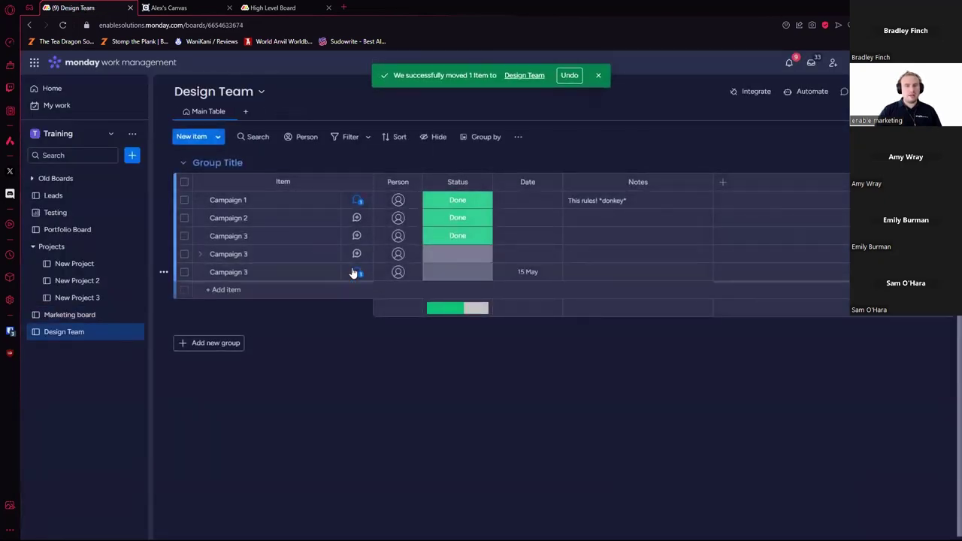
left_click(357, 272)
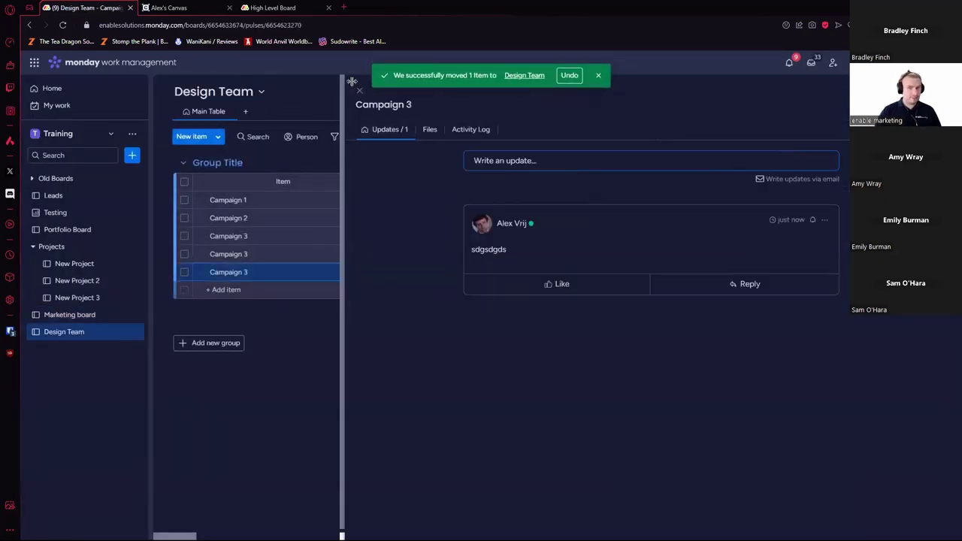
left_click(360, 90)
left_click(185, 254)
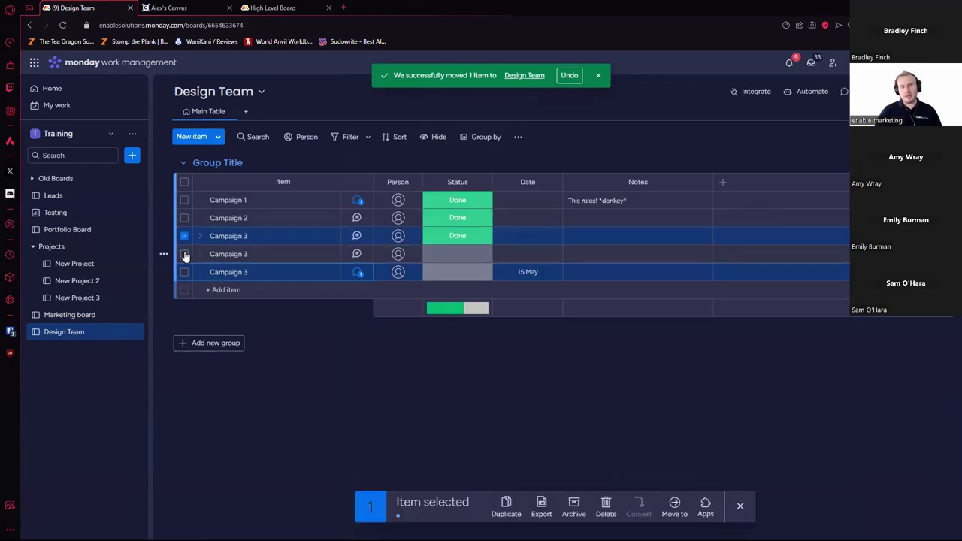
left_click(184, 236)
left_click(184, 272)
left_click(606, 504)
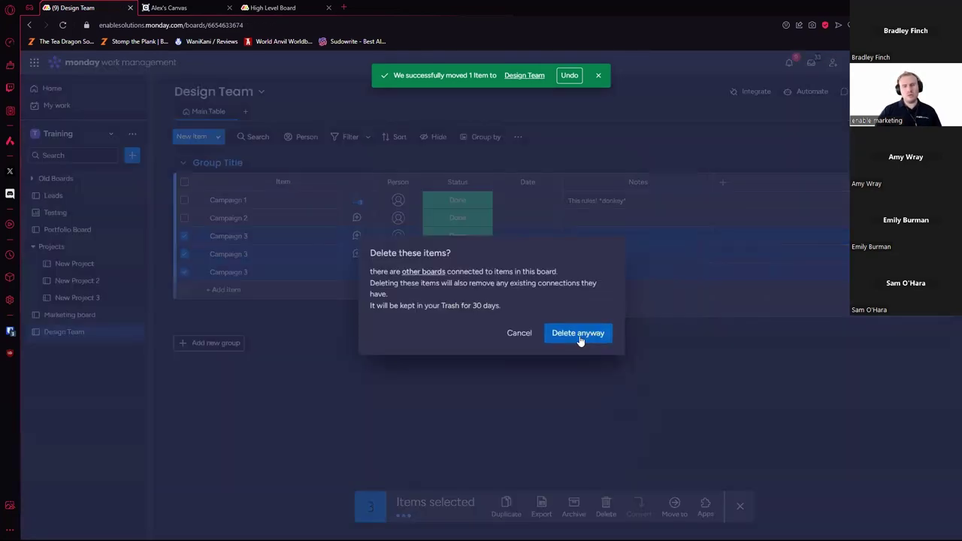
left_click(577, 335)
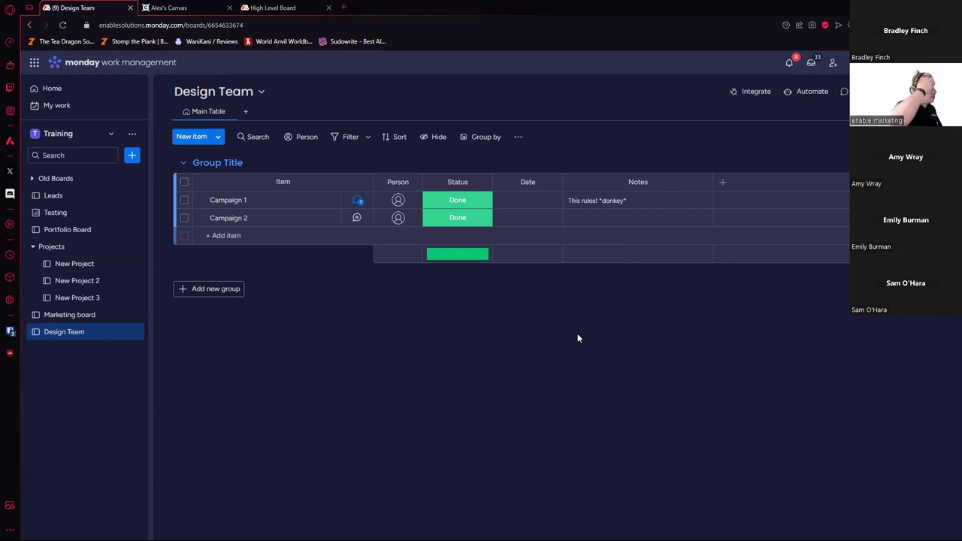
Step: Switch to the WorkCanvas webinar tab showing the '5 minute break, back at 4:15' slide
key("ctrl+Tab")
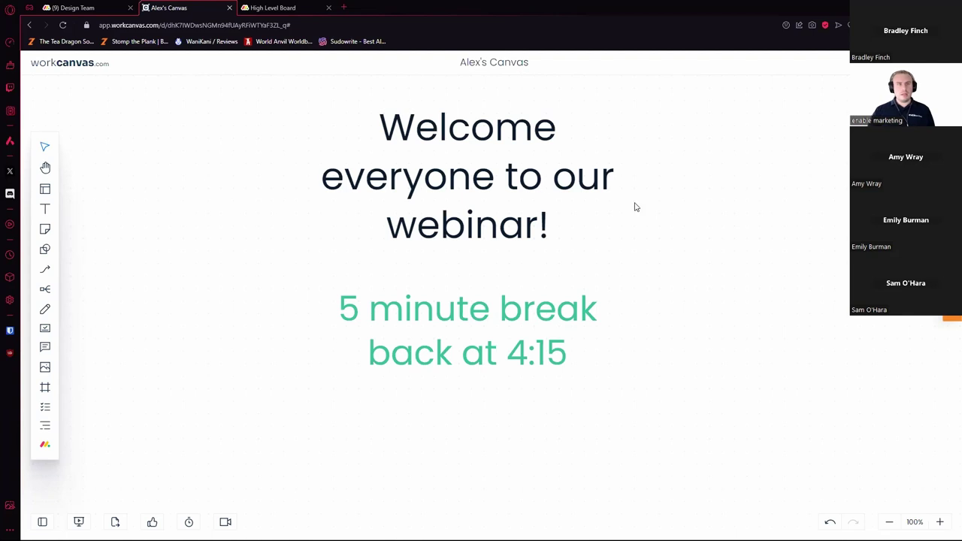
Step: Return to the Design Team tab, which lists Campaign 1 and 2 as Done
left_click(75, 7)
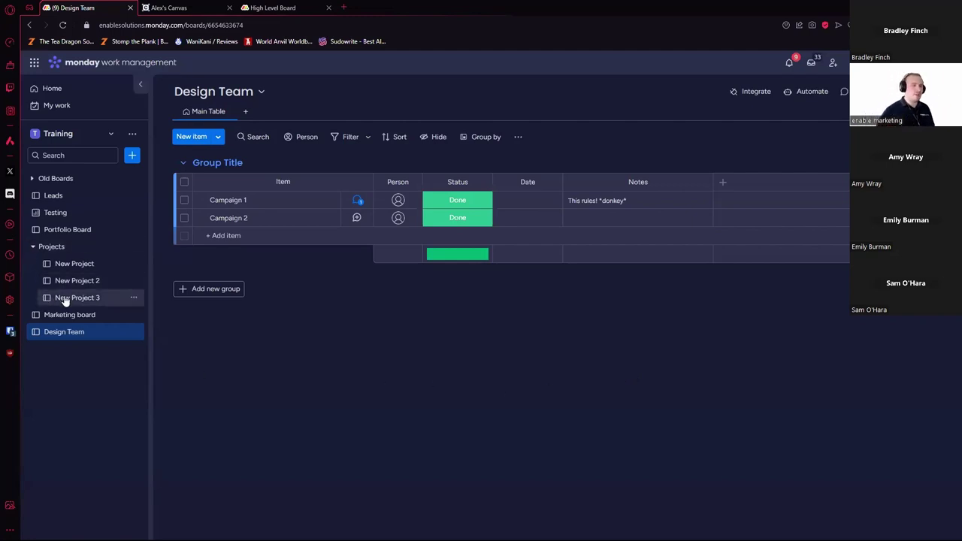
Step: On the Marketing board, inspect the linked Design Team cards for Campaign 1 and 2
left_click(75, 319)
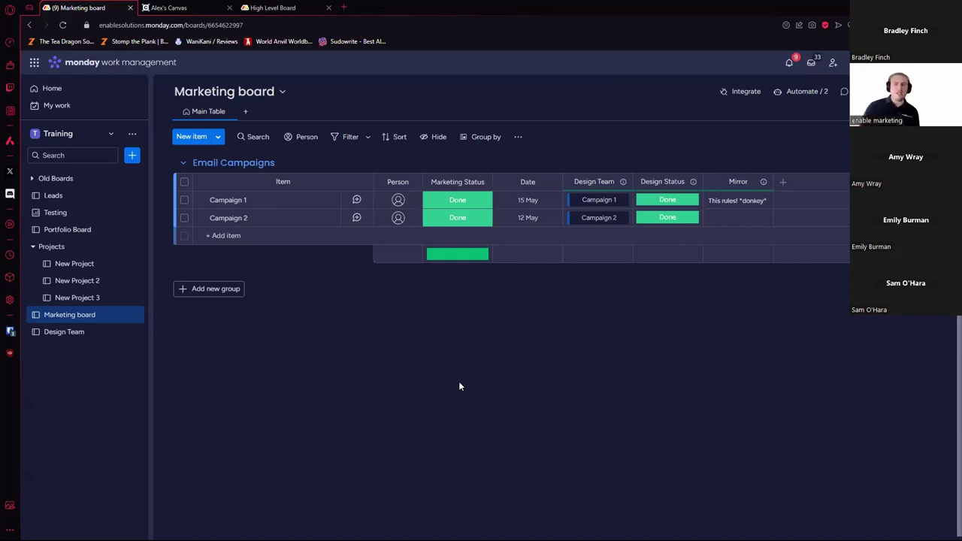
left_click(591, 200)
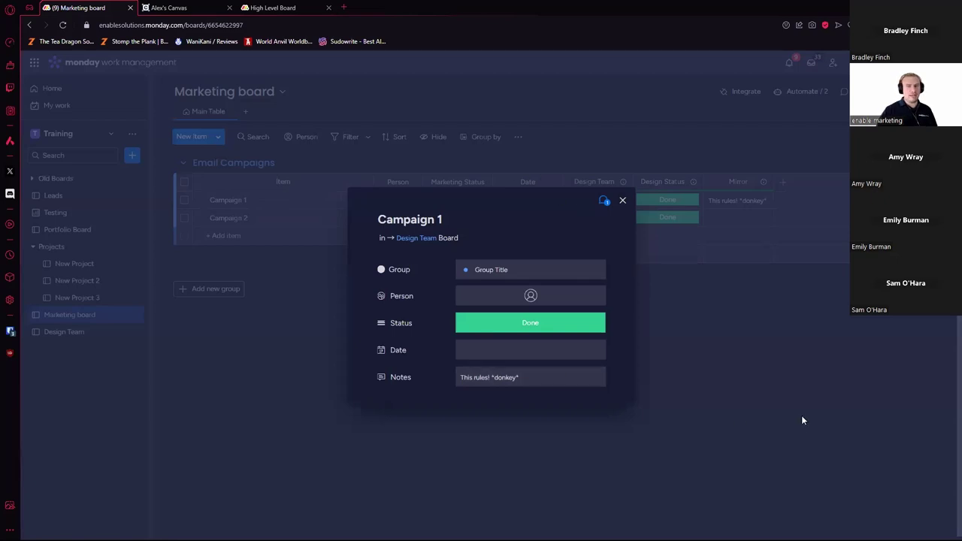
left_click(801, 415)
left_click(606, 217)
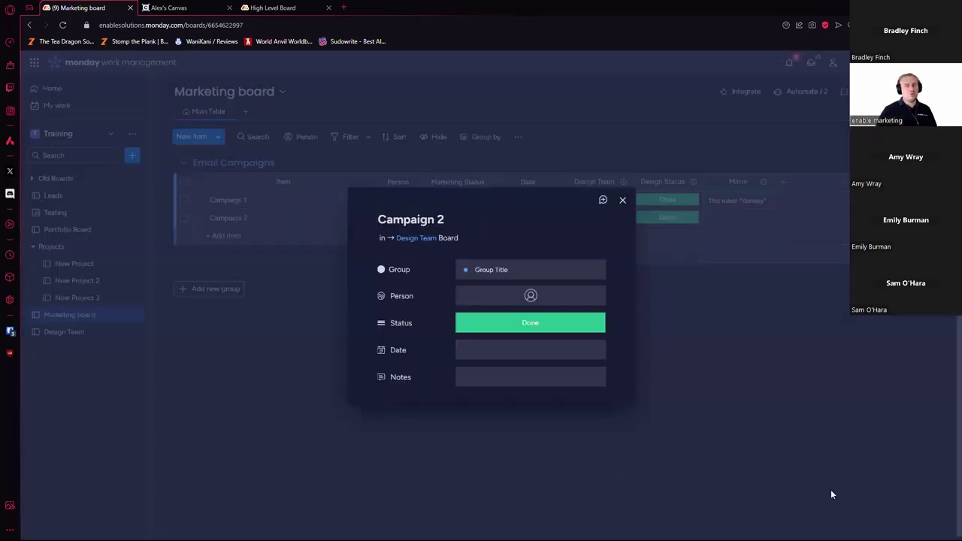
left_click(805, 435)
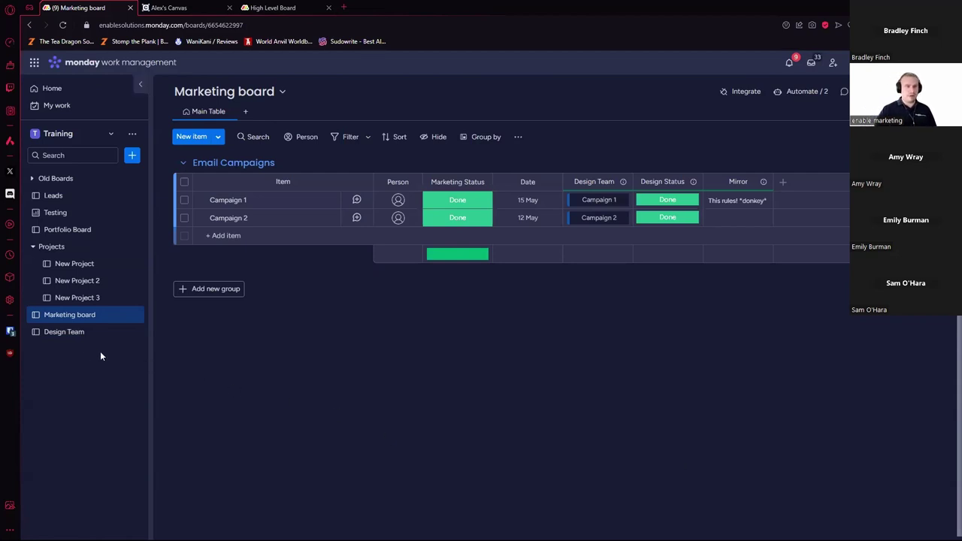
Step: Visit the Design Team board, then open the New Project 3 board
left_click(88, 335)
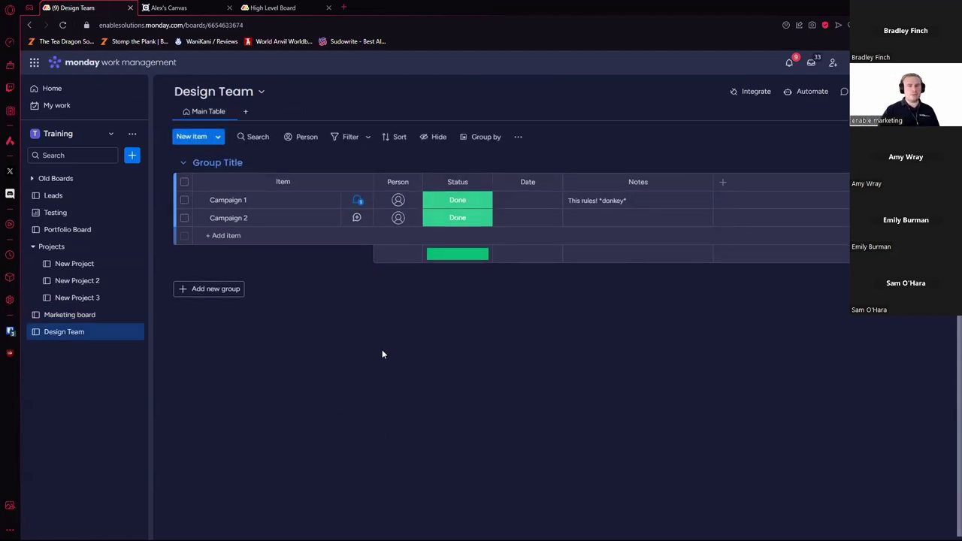
left_click(244, 237)
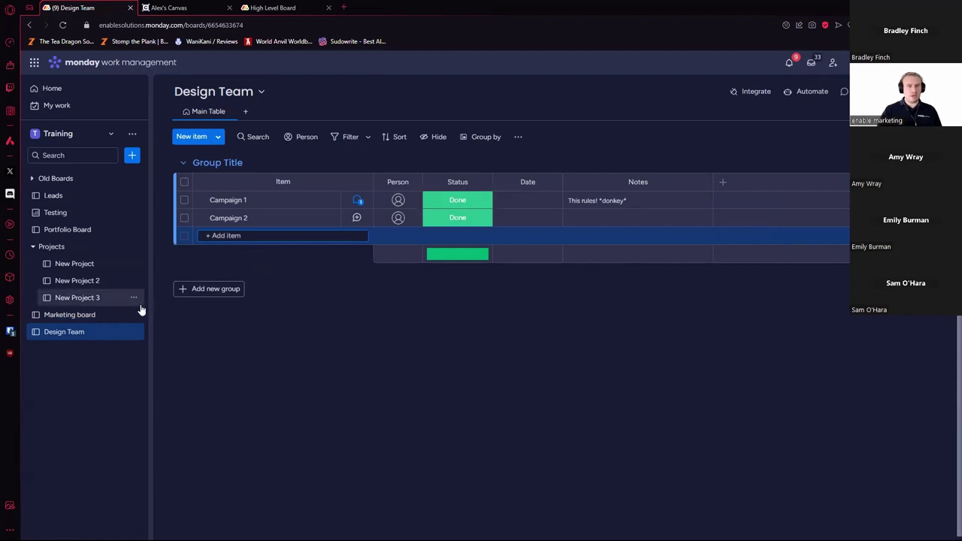
left_click(99, 299)
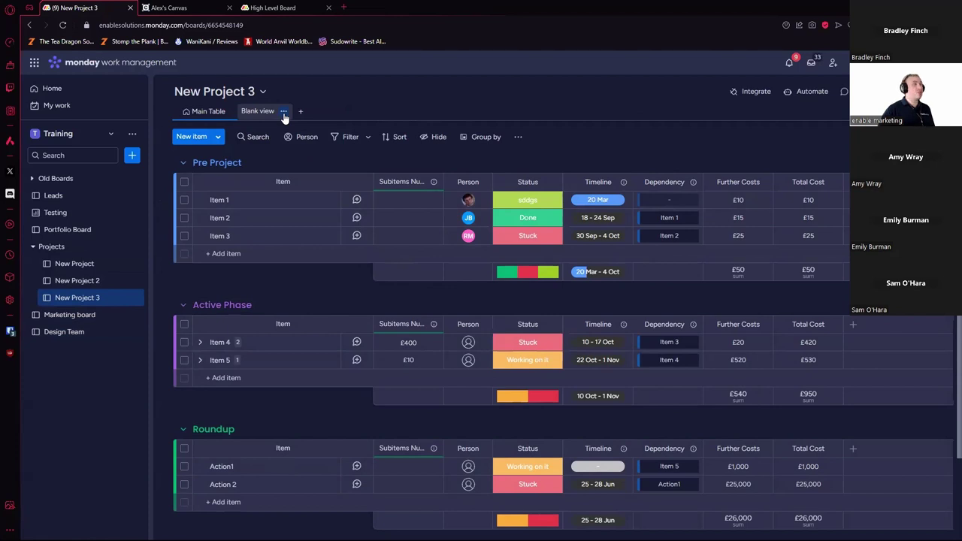
Step: Delete the Blank view and add a new Table view to the board
left_click(284, 113)
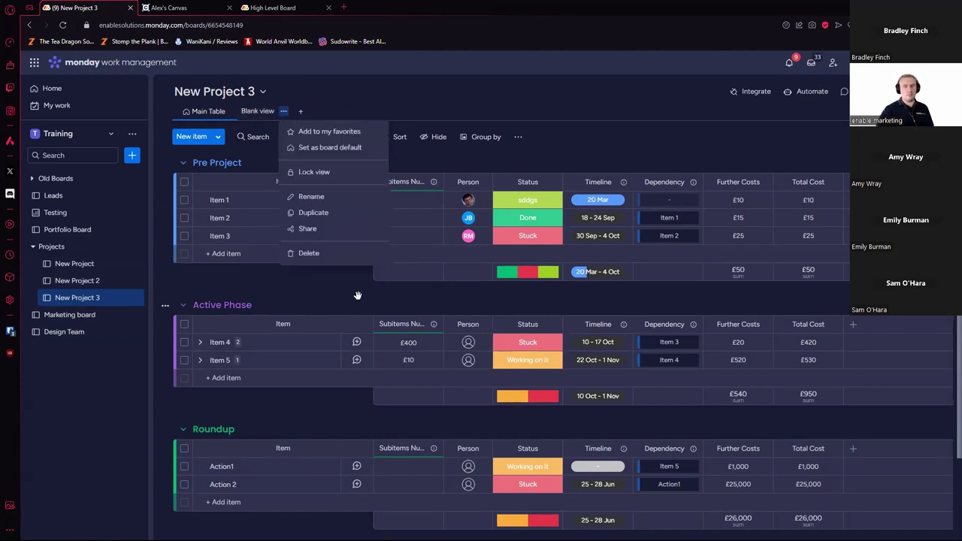
left_click(330, 253)
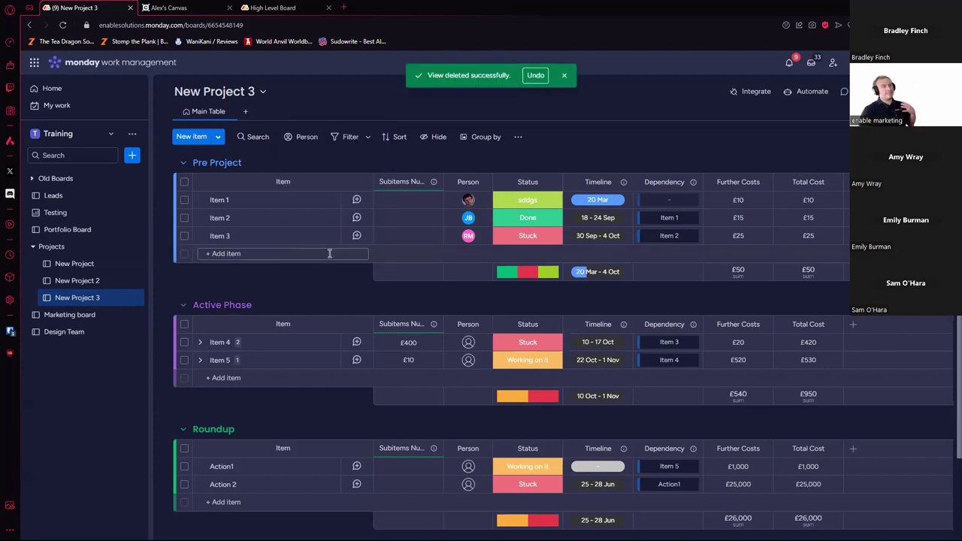
left_click(245, 111)
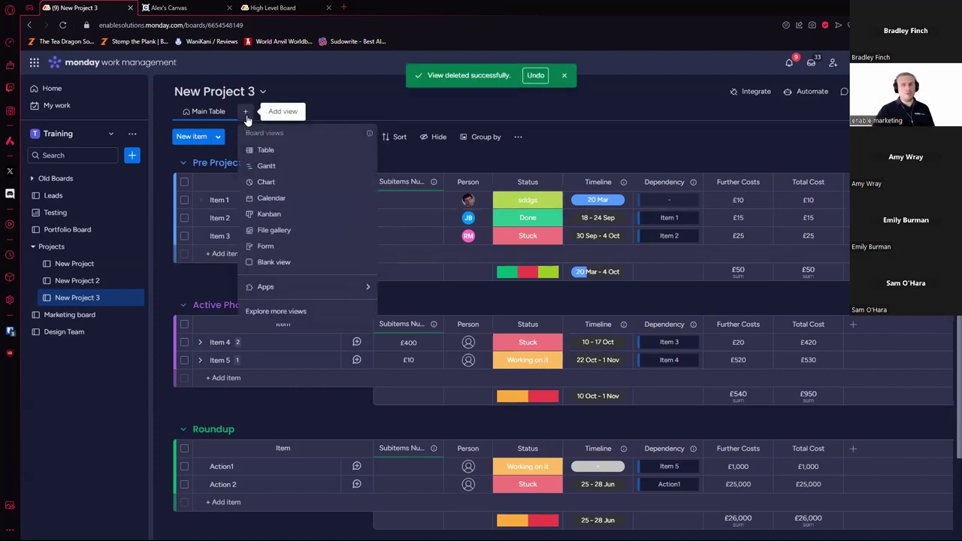
left_click(282, 150)
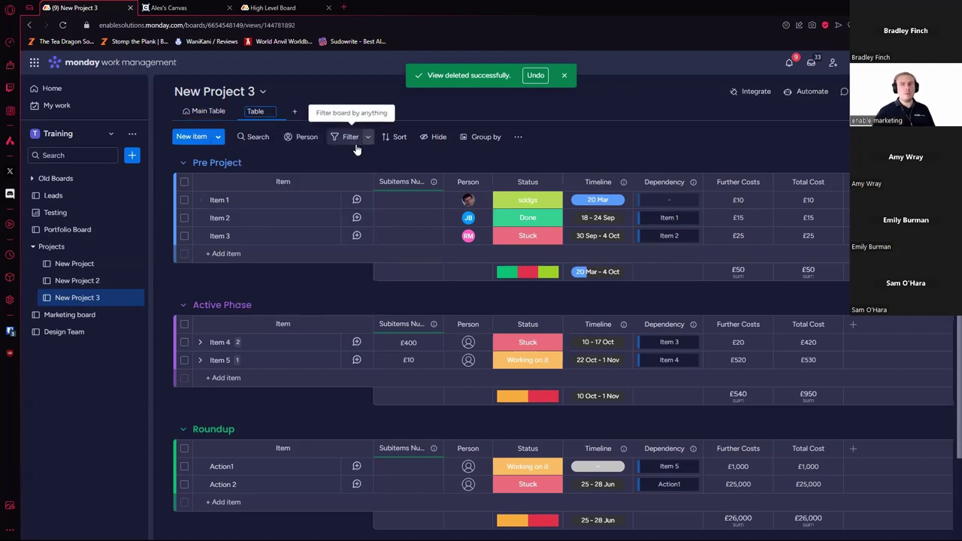
Step: Hide all columns except Status and Timeline and save that choice to the view
left_click(423, 138)
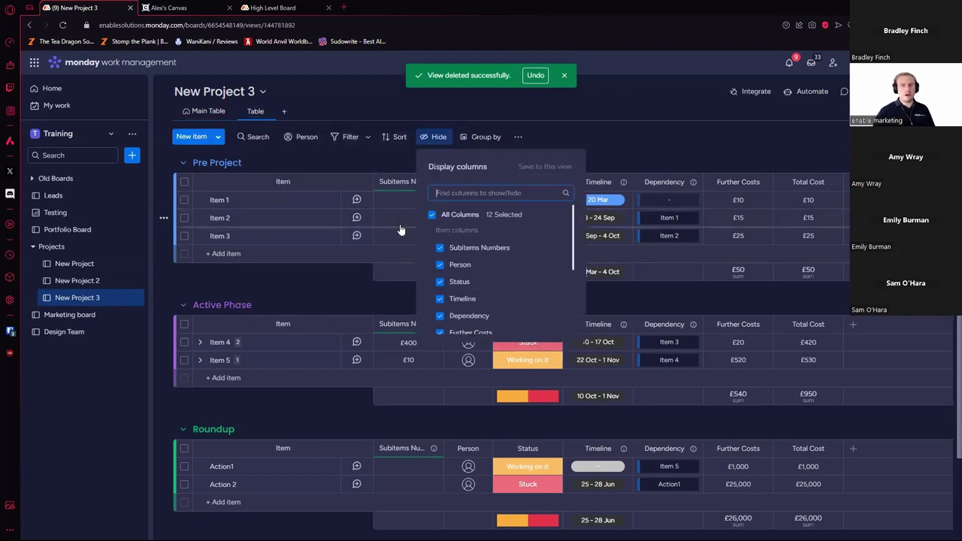
left_click(431, 214)
left_click(444, 283)
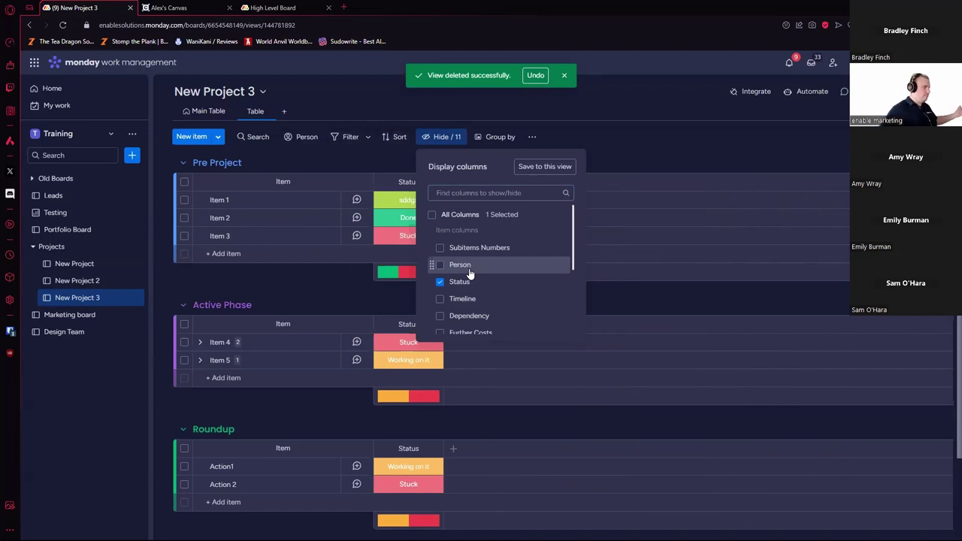
left_click(444, 301)
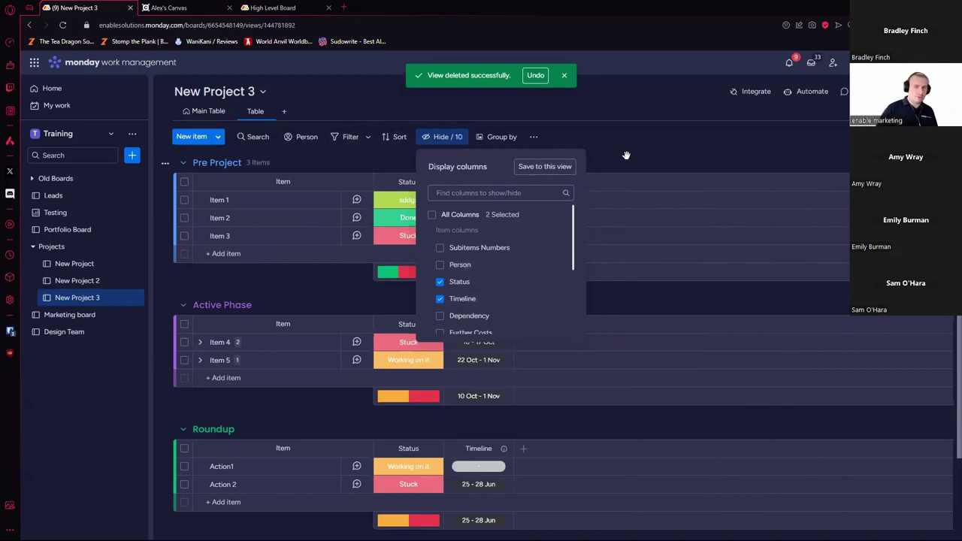
left_click(548, 168)
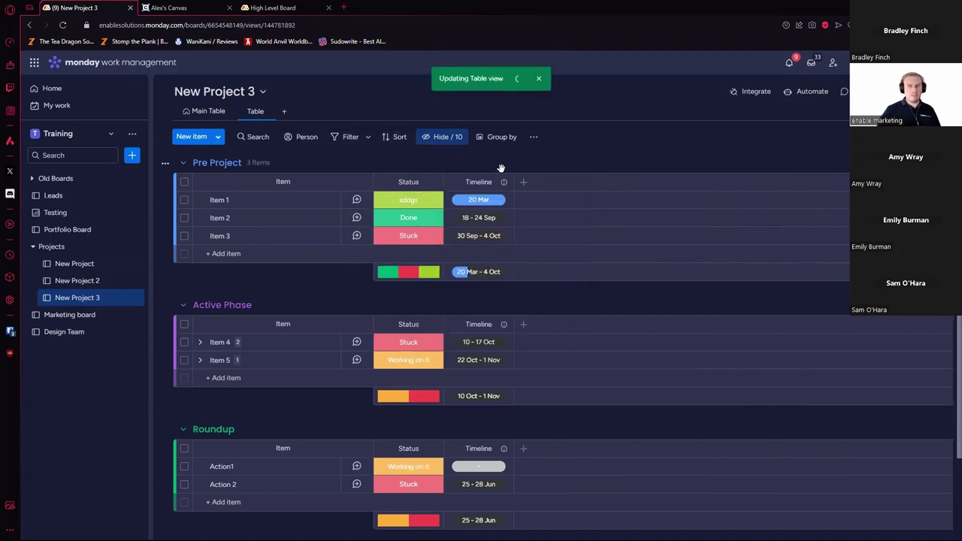
Step: Rename the new Table view to 'Restricted View'
left_click(270, 113)
left_click(303, 198)
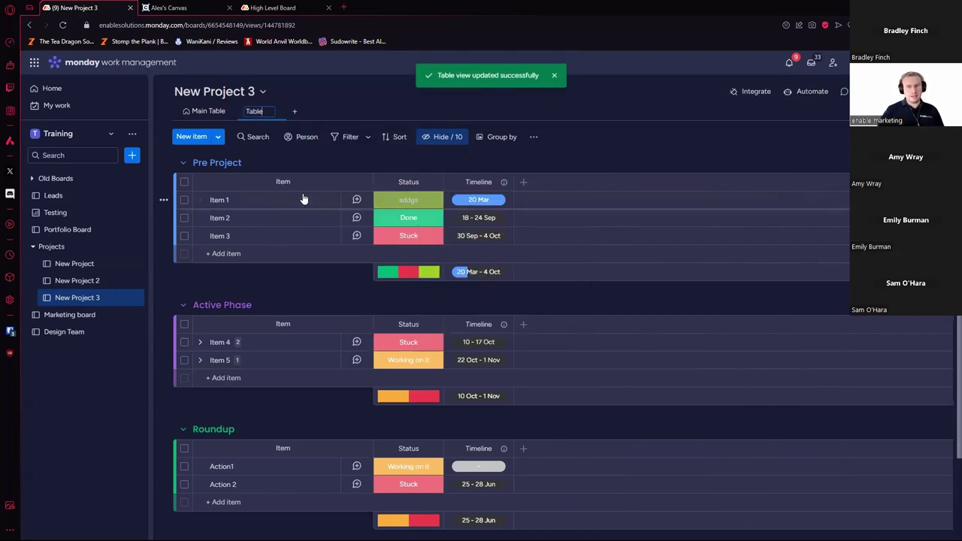
key("BackSpace")
key("BackSpace")
key("BackSpace")
key("BackSpace")
type("Re")
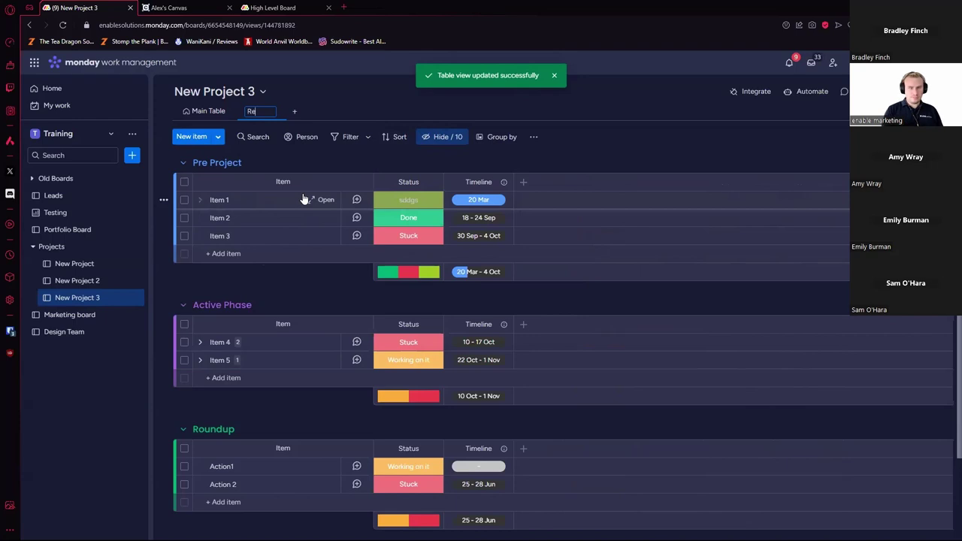
type("stricted View")
key("Return")
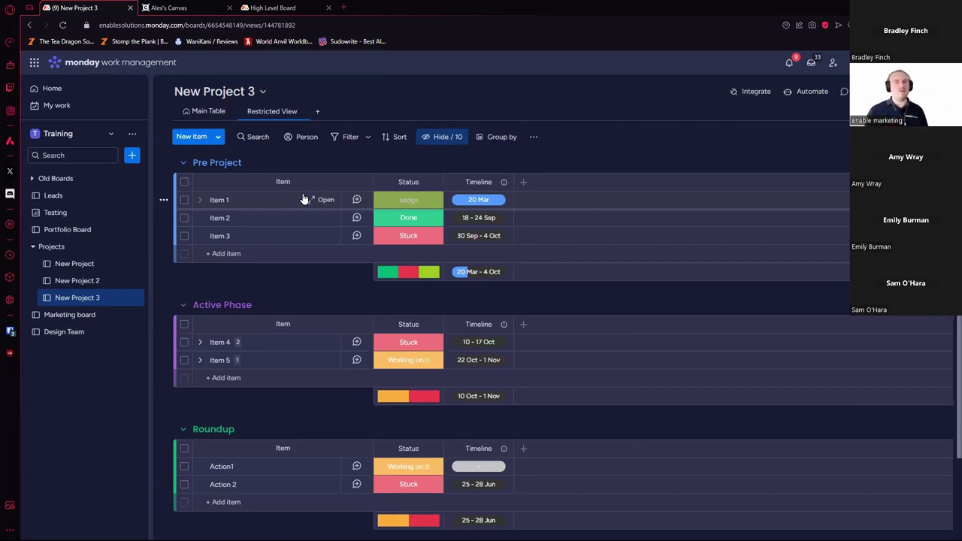
Step: Create a public shareable link for the Restricted View
left_click(301, 112)
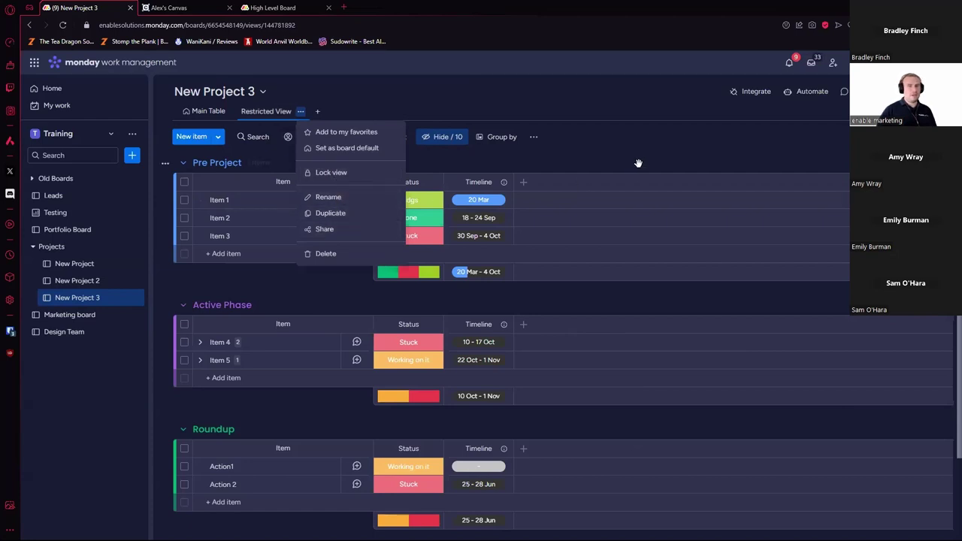
left_click(334, 150)
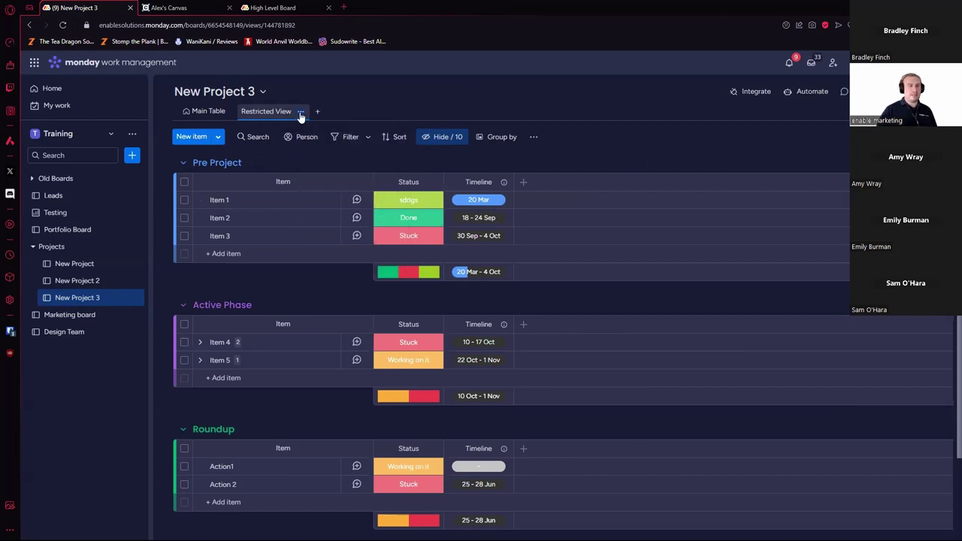
left_click(300, 117)
left_click(342, 230)
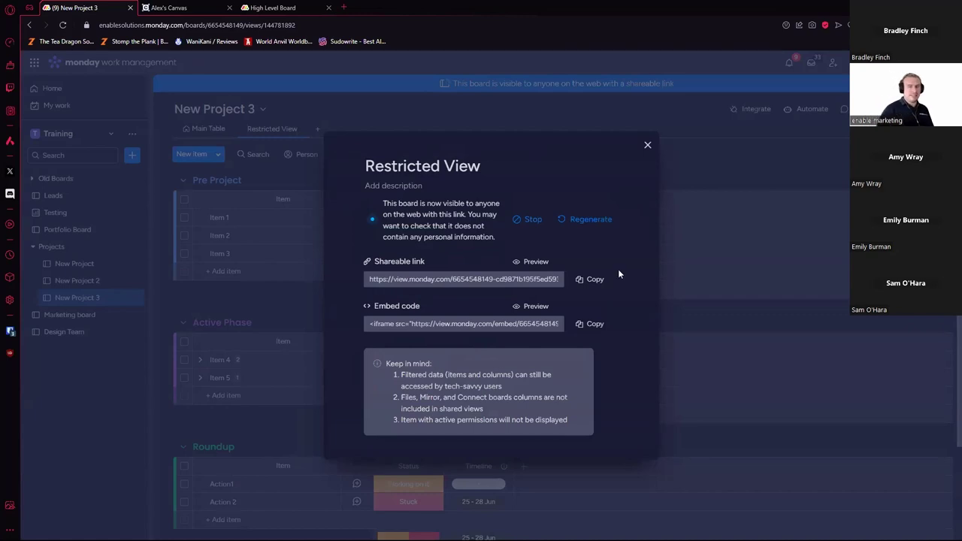
Step: Open the shared view's web preview, close the sharing dialog, and show the preview tab
left_click(528, 261)
left_click(112, 7)
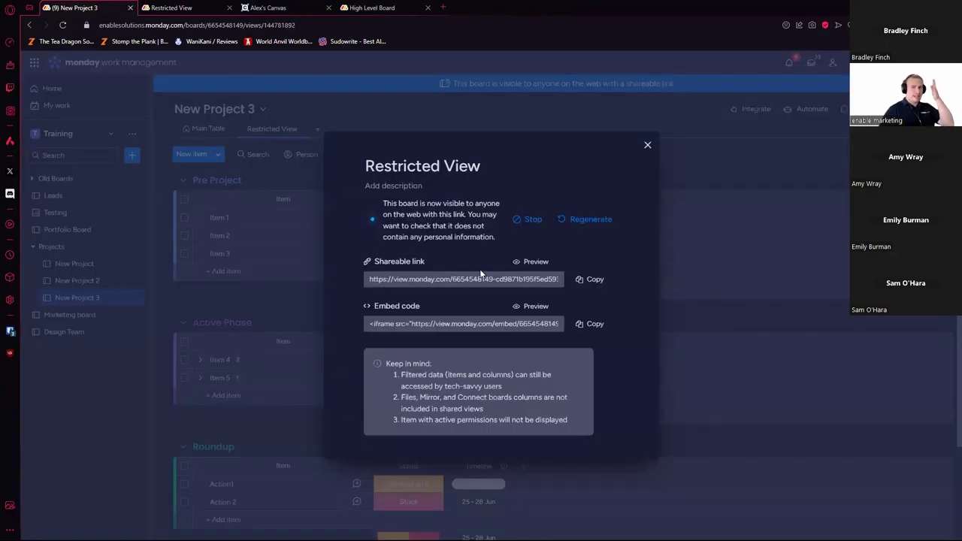
left_click(707, 178)
left_click(213, 9)
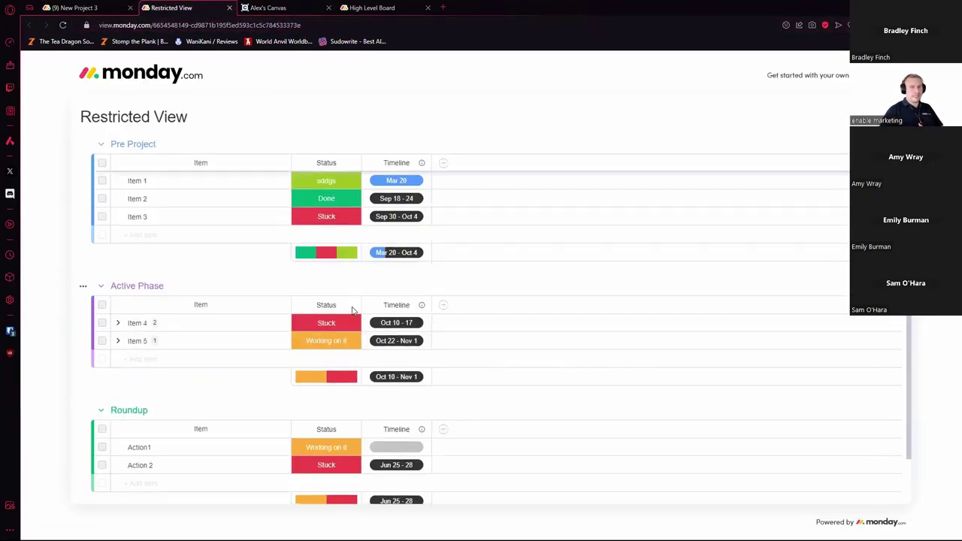
Step: In the public preview, toggle Item 4's subitems and try editing Items 2 and 3
left_click(118, 323)
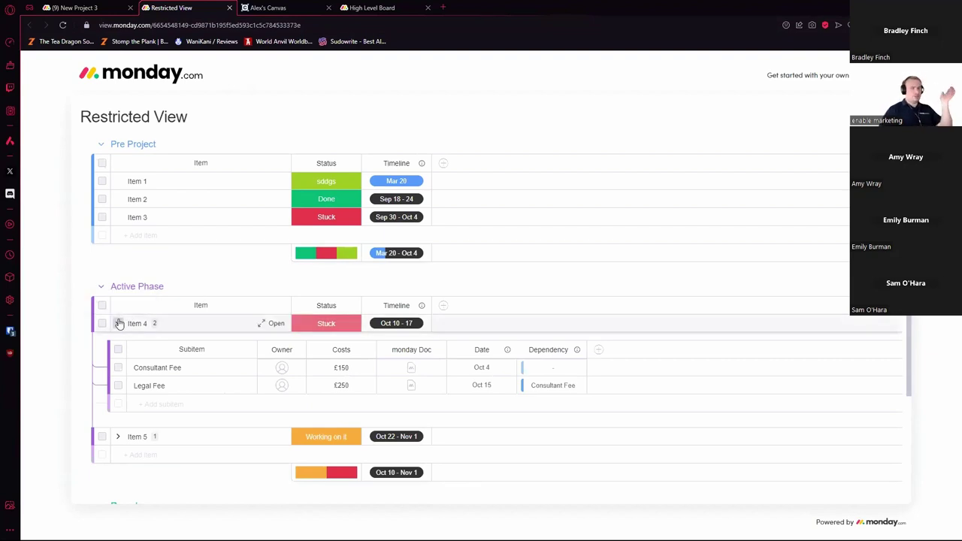
left_click(118, 323)
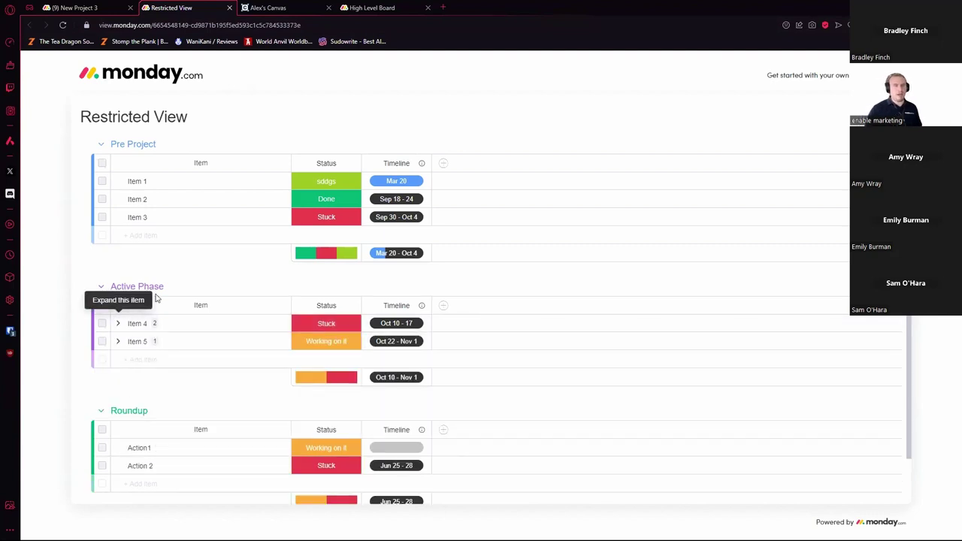
left_click(317, 214)
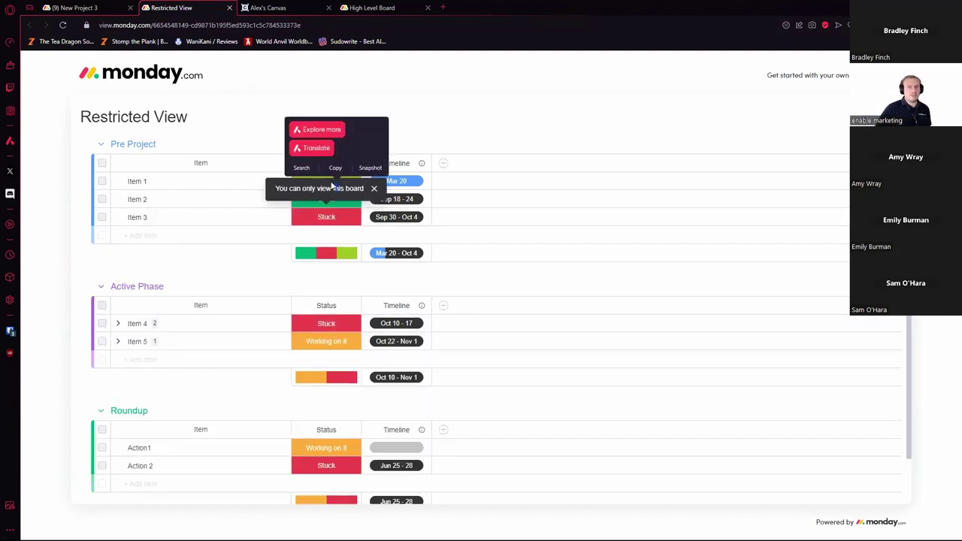
left_click(412, 199)
left_click(318, 200)
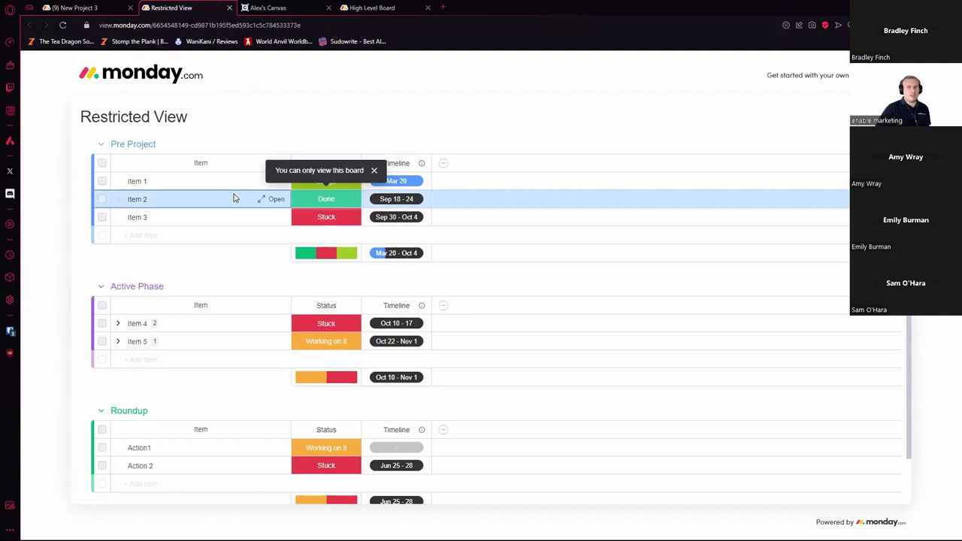
left_click(271, 203)
Step: Try selecting Item 2, Item 3 and Action 2 rows, dismiss the view-only notice, return to New Project 3
left_click(275, 217)
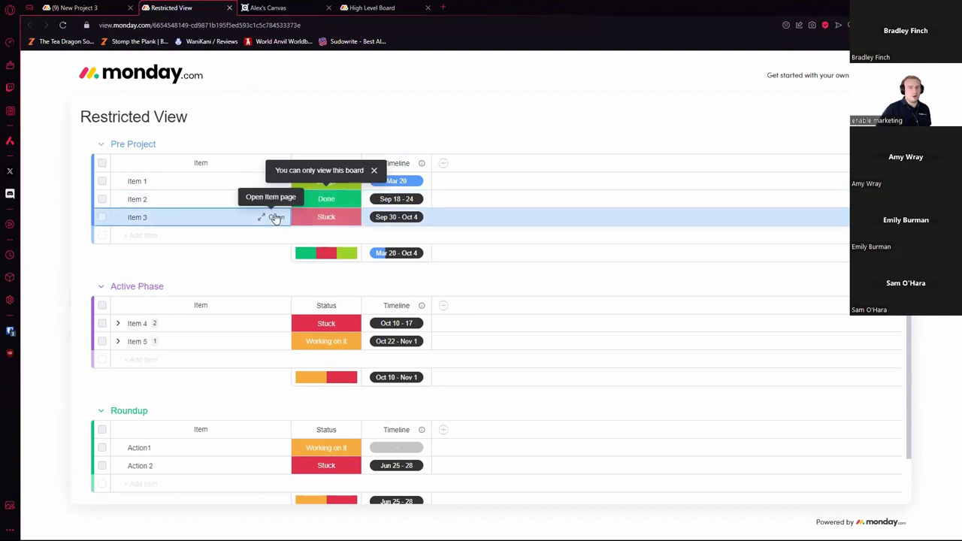
left_click(262, 200)
left_click(273, 217)
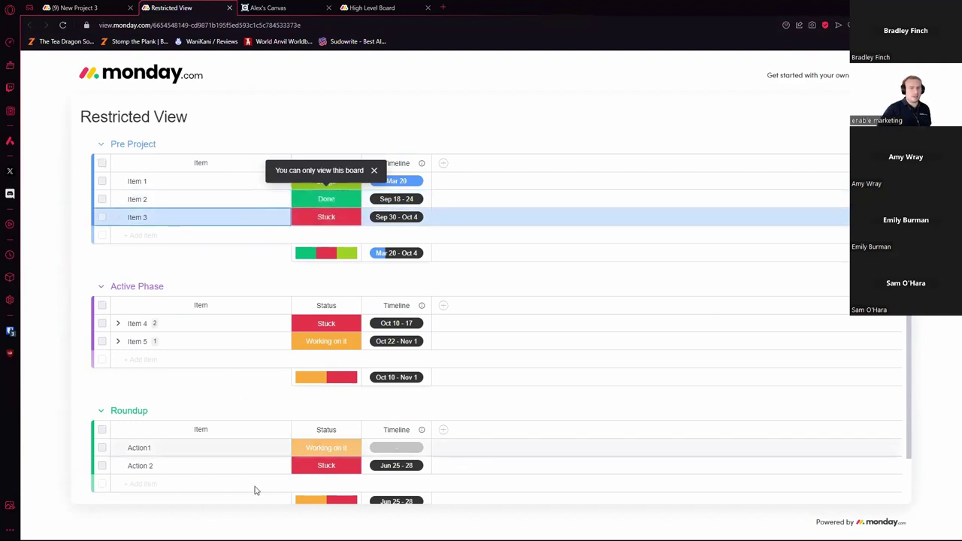
left_click(108, 462)
left_click(323, 404)
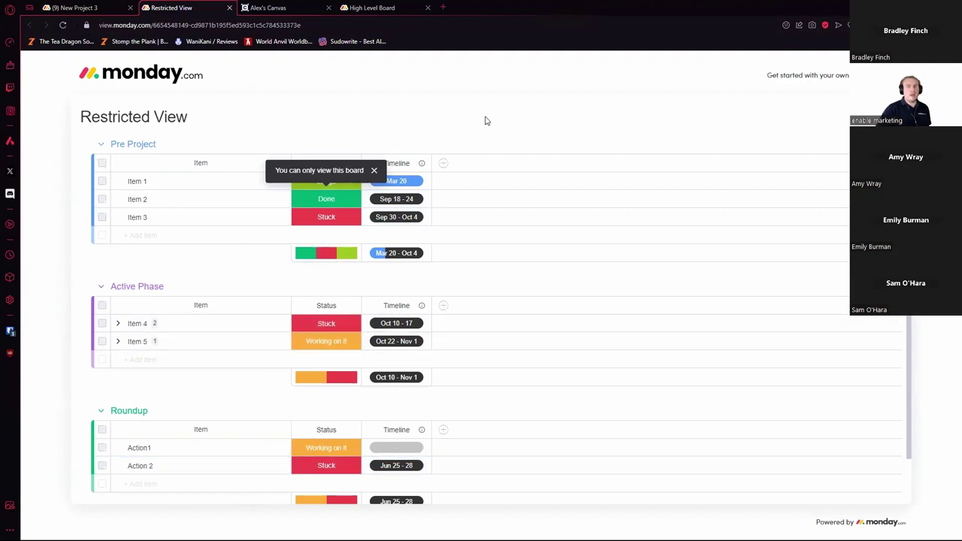
left_click(378, 170)
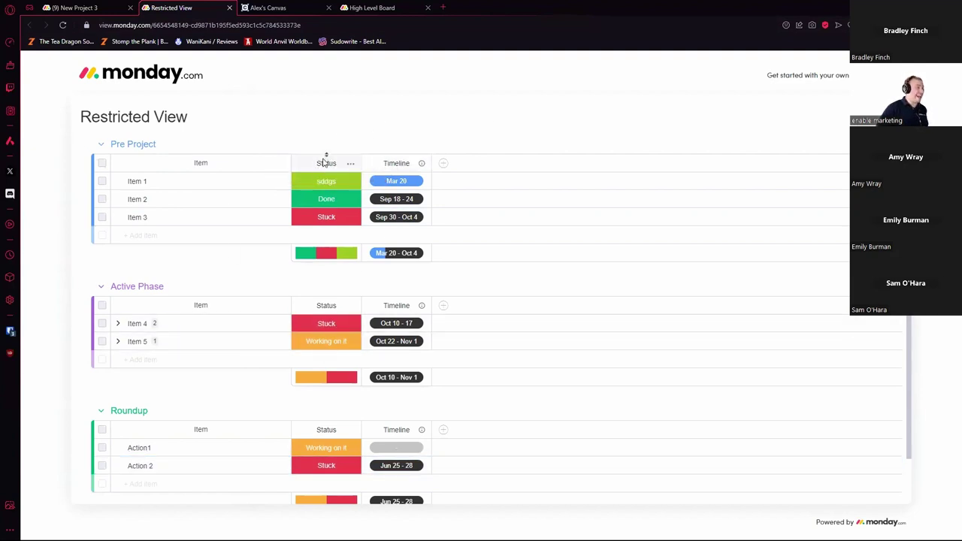
left_click(89, 6)
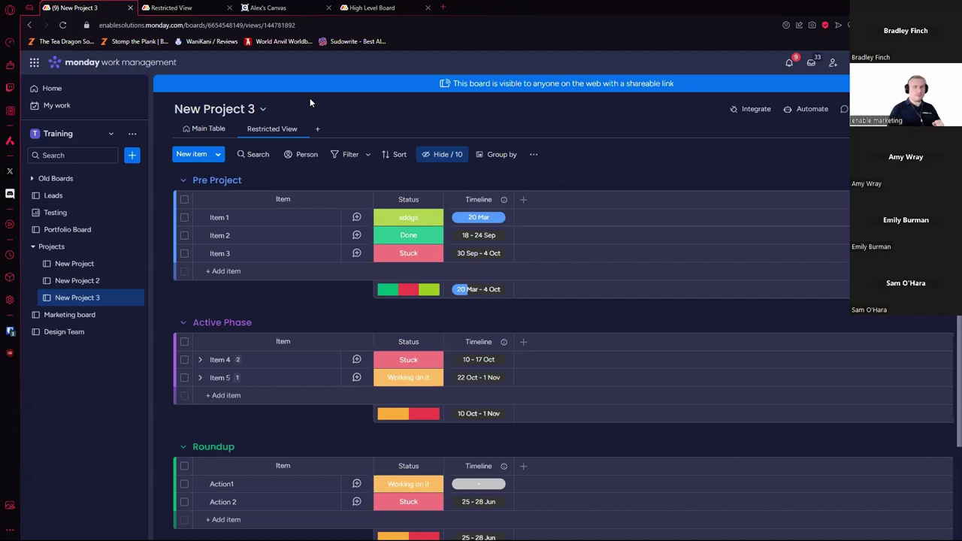
Step: Clear Campaign 2's status on both the Design Team and Marketing boards
left_click(75, 316)
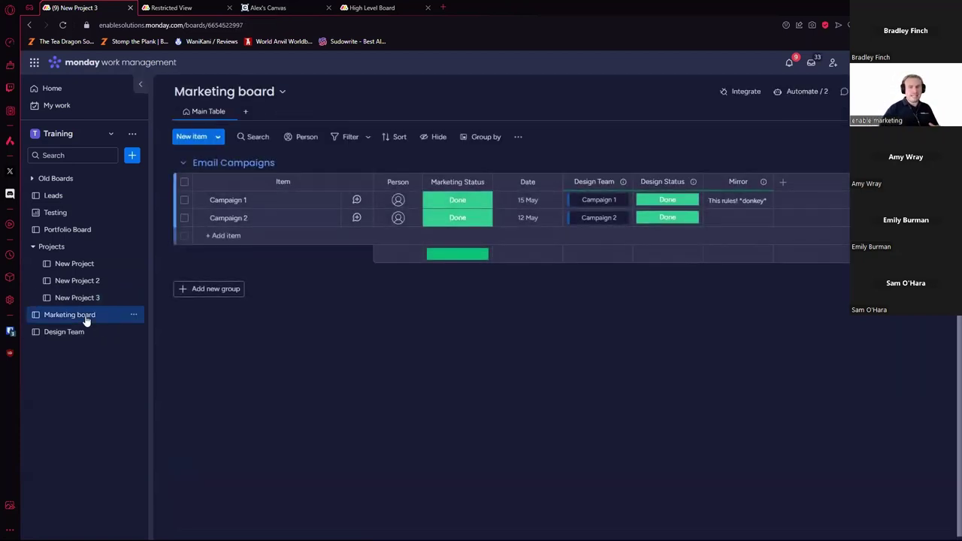
left_click(86, 334)
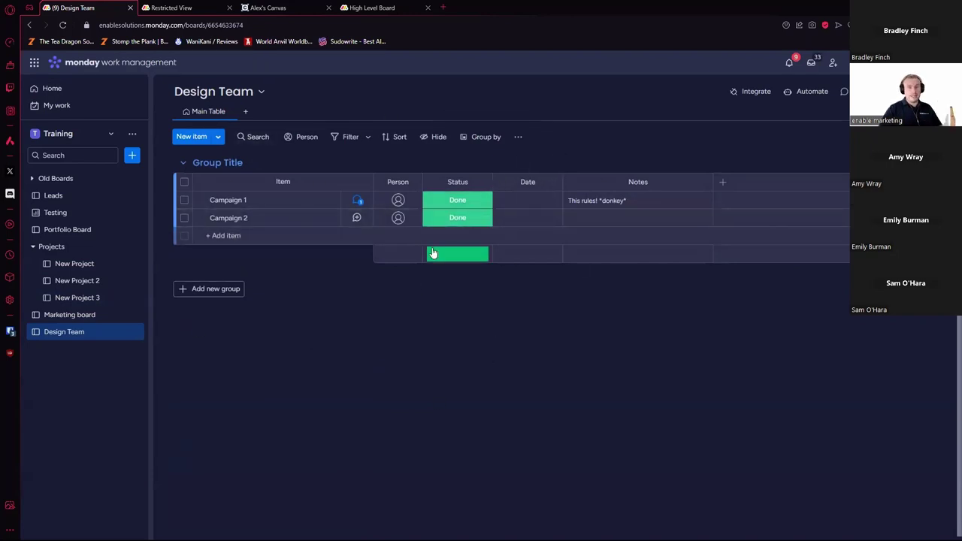
left_click(98, 315)
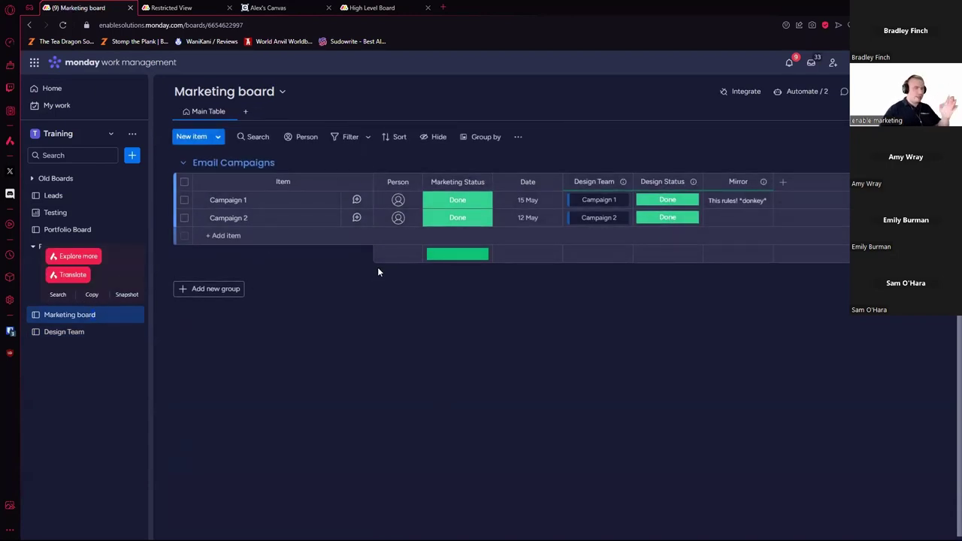
left_click(90, 331)
left_click(455, 220)
left_click(461, 307)
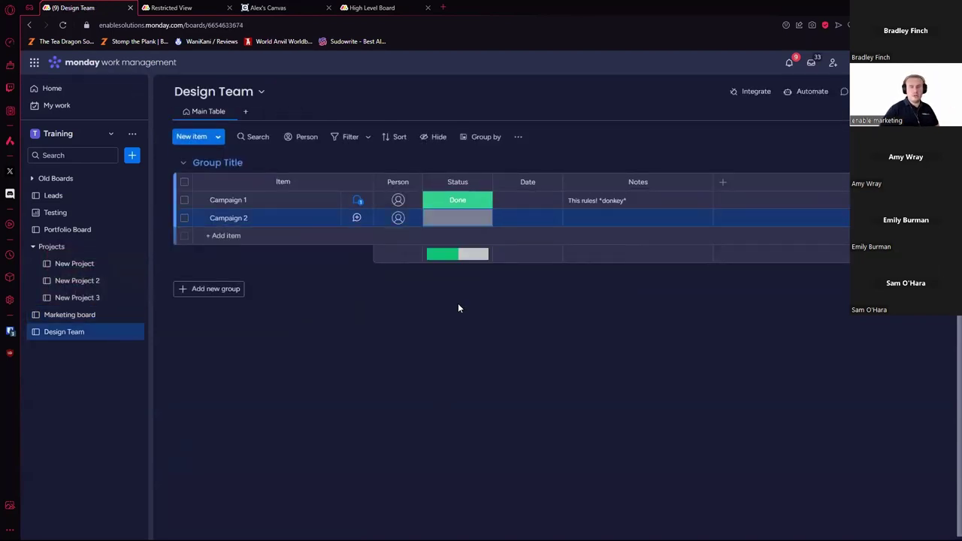
left_click(68, 315)
left_click(457, 218)
left_click(461, 305)
Step: Set Campaign 2's status to Done on Design Team, then return to the Marketing board
left_click(74, 333)
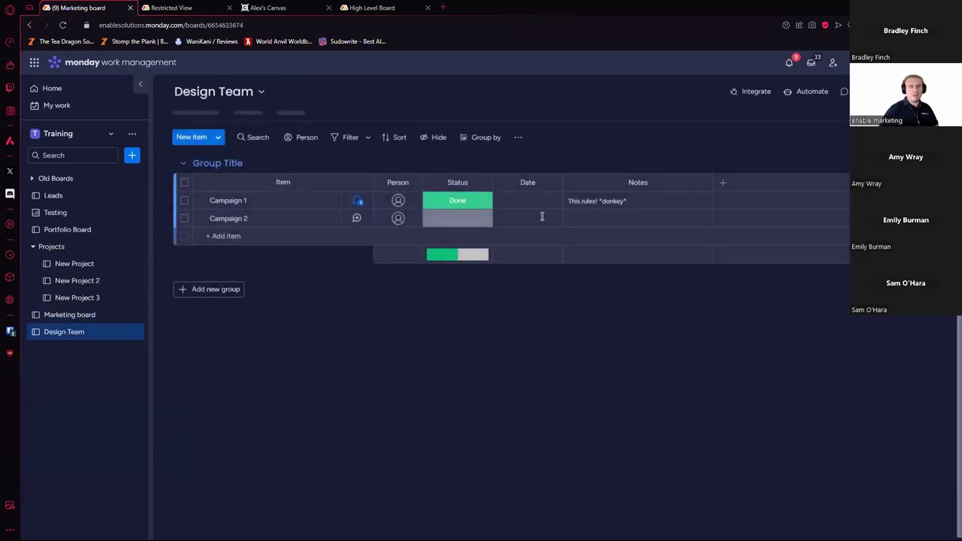
left_click(117, 315)
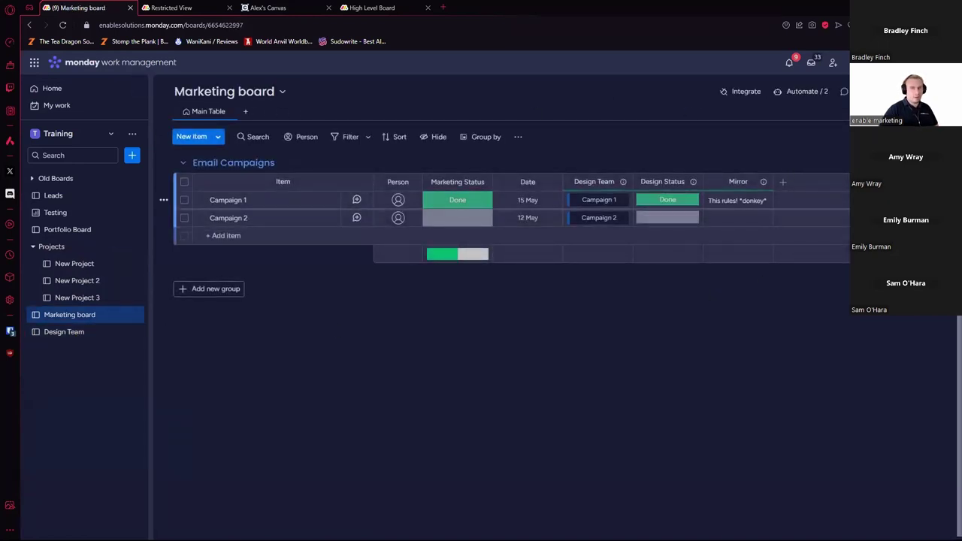
left_click(85, 333)
left_click(462, 224)
left_click(483, 289)
left_click(80, 316)
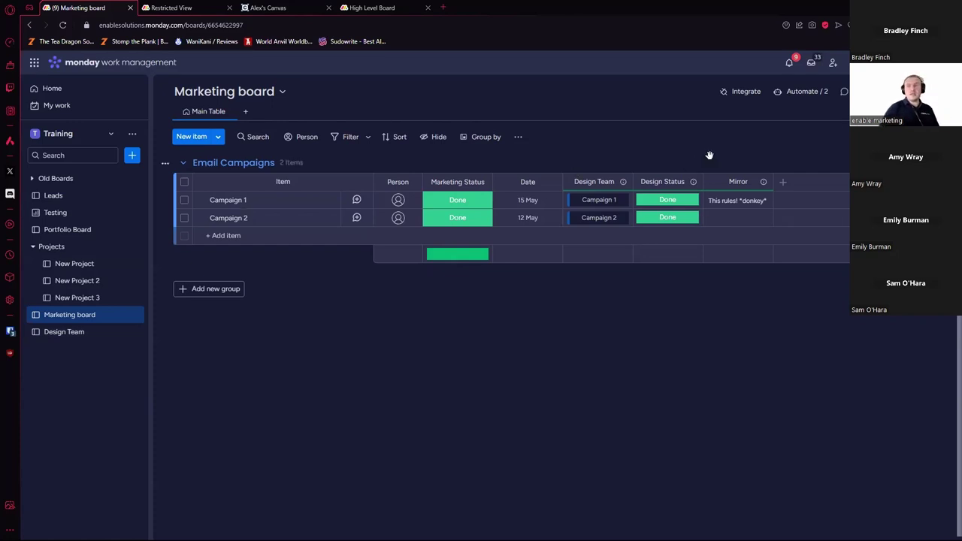
left_click(805, 91)
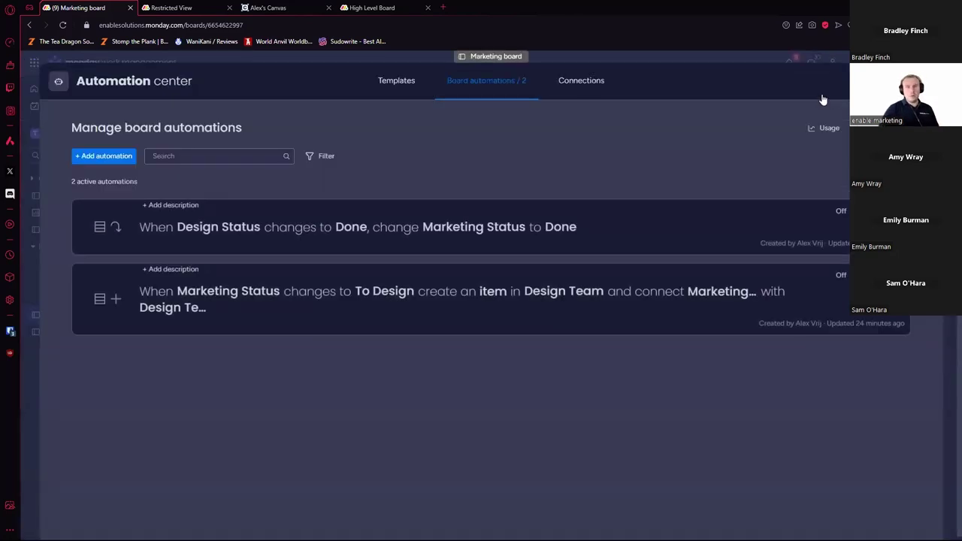
left_click(118, 162)
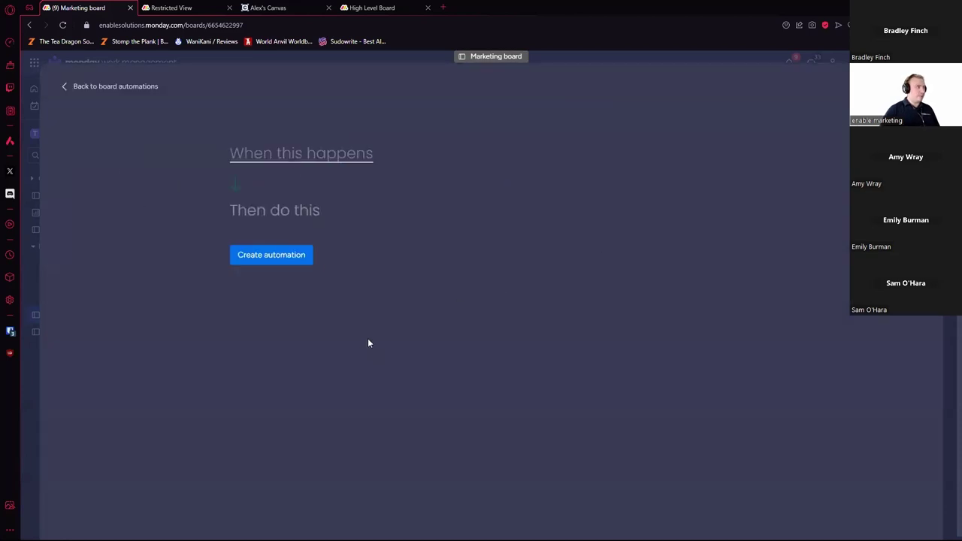
left_click(343, 159)
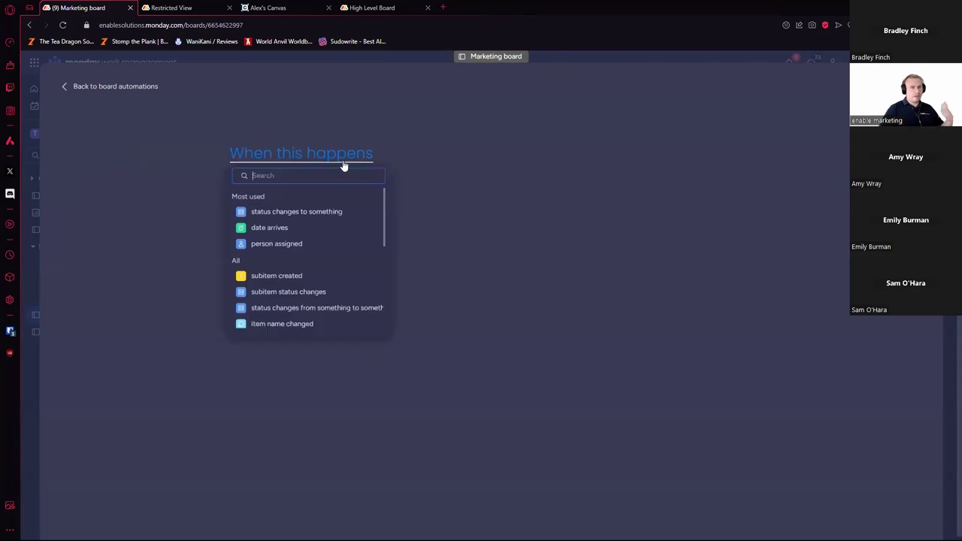
left_click(327, 210)
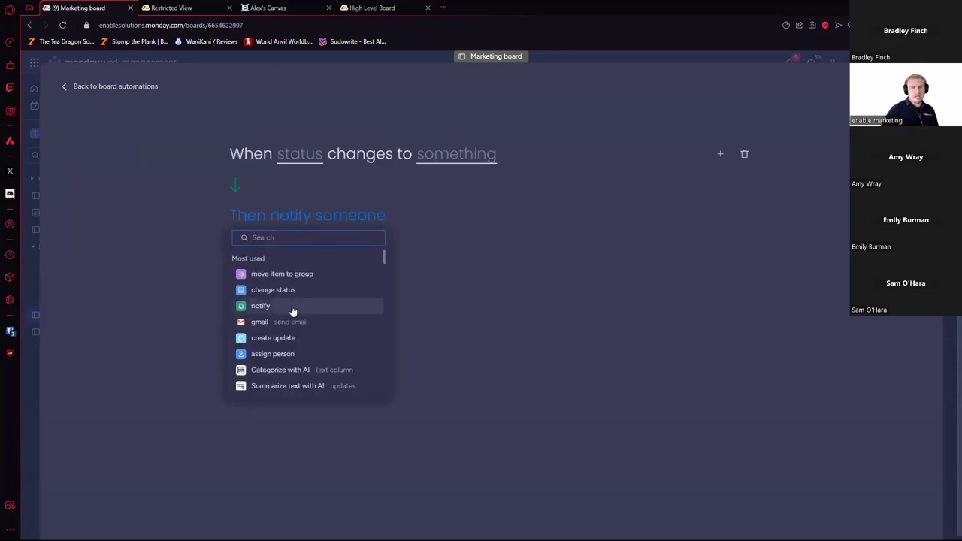
left_click(308, 289)
left_click(718, 154)
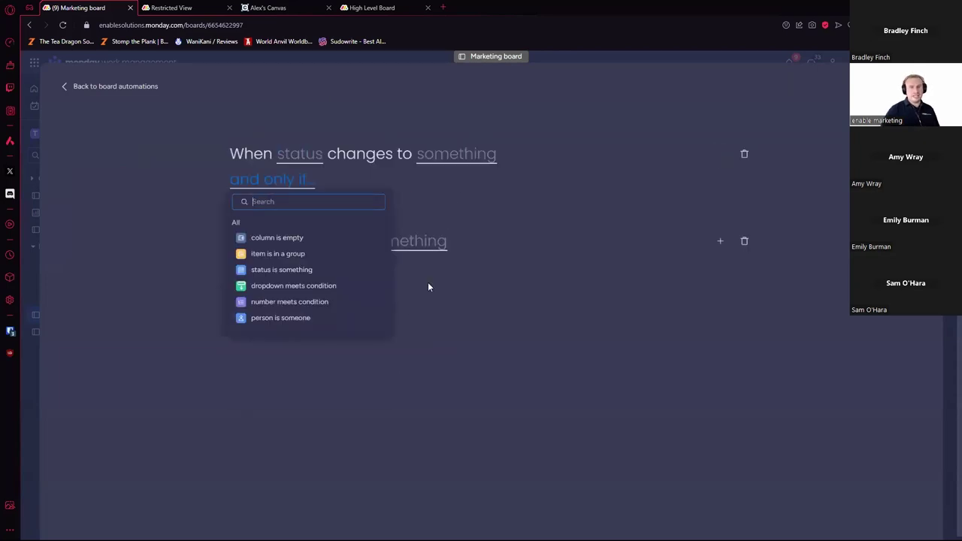
left_click(301, 303)
left_click(719, 178)
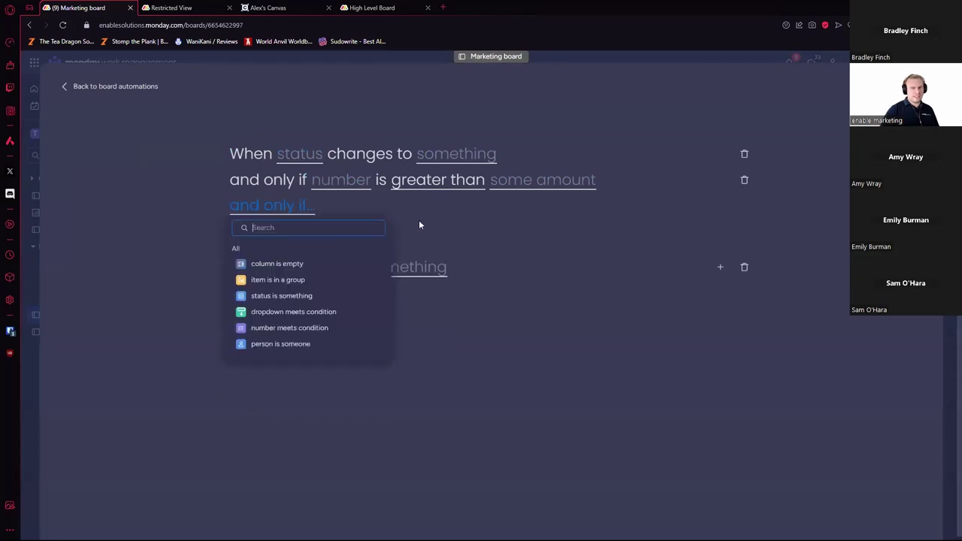
left_click(286, 279)
left_click(721, 268)
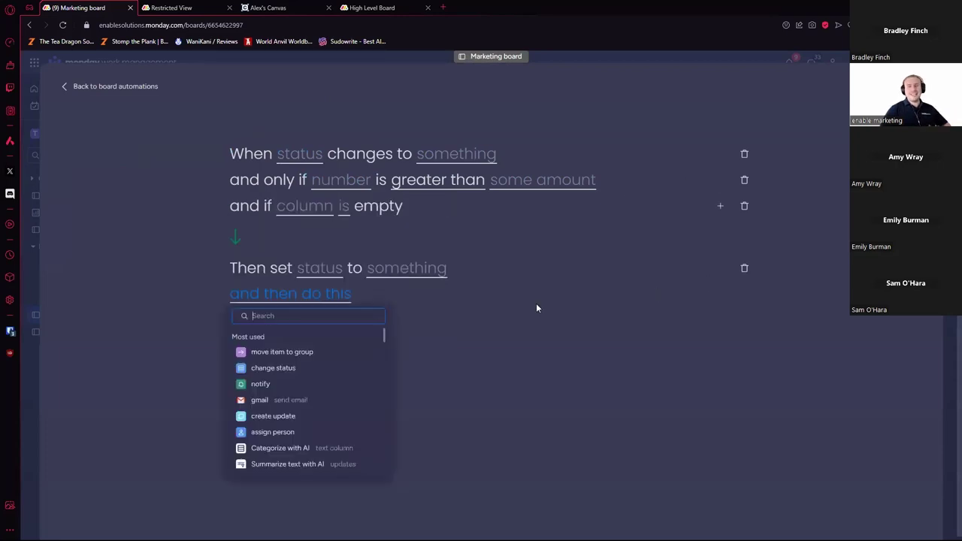
left_click(305, 368)
left_click(720, 295)
scroll(311, 376, "down", 1)
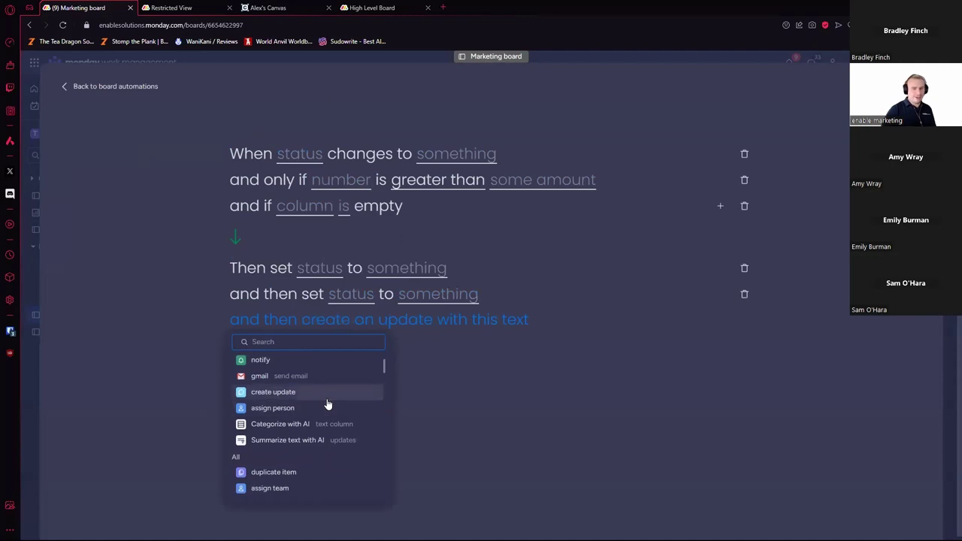
left_click(323, 395)
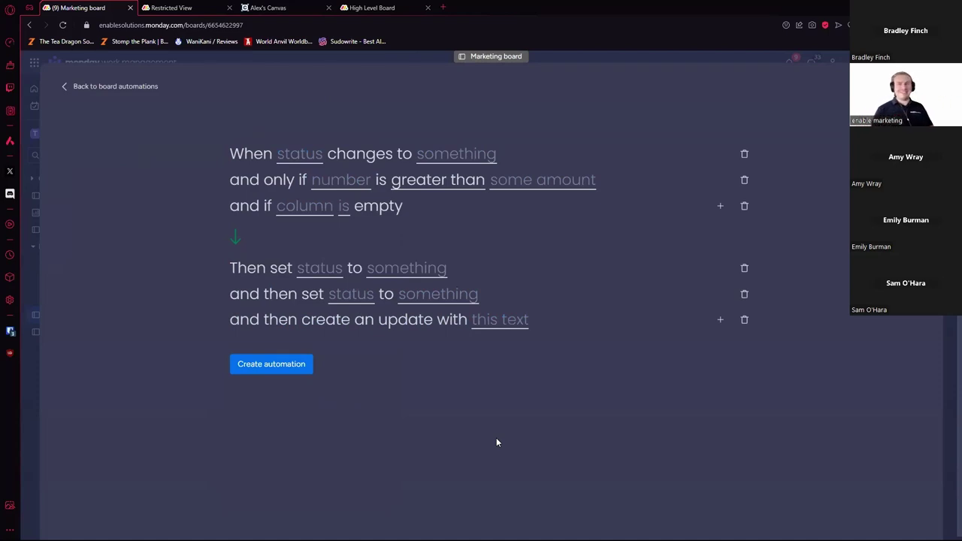
key("Escape")
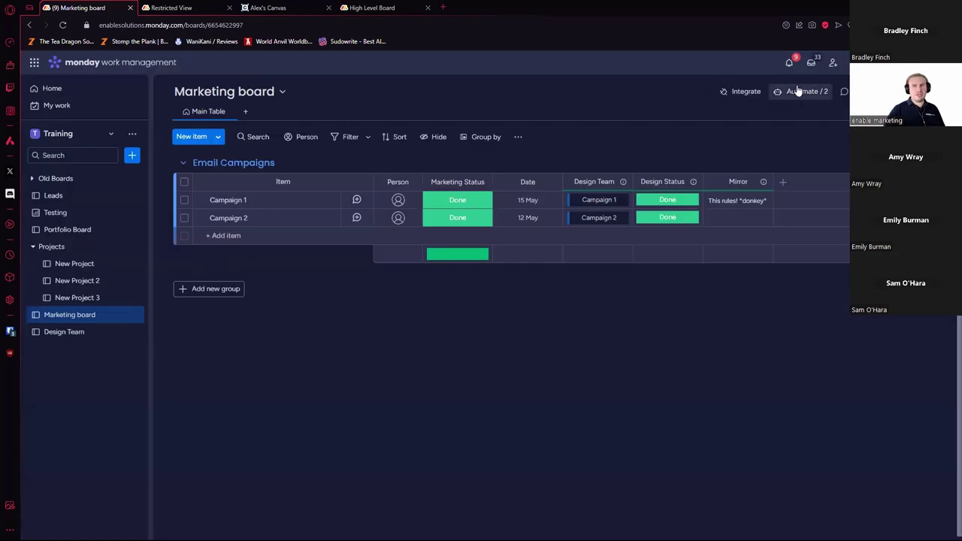
Step: Look through the integrations catalogue and the board's existing automations
left_click(762, 92)
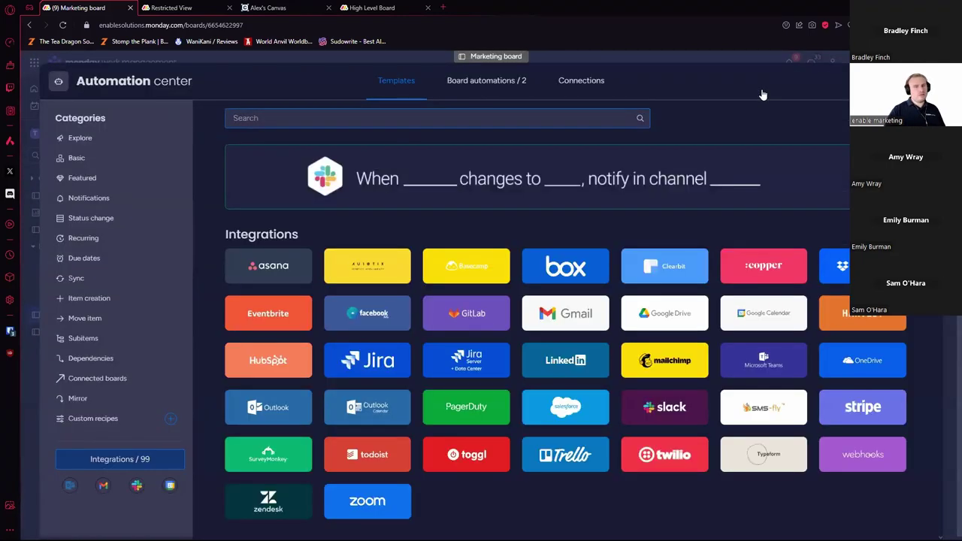
scroll(685, 255, "down", 3)
scroll(683, 257, "up", 3)
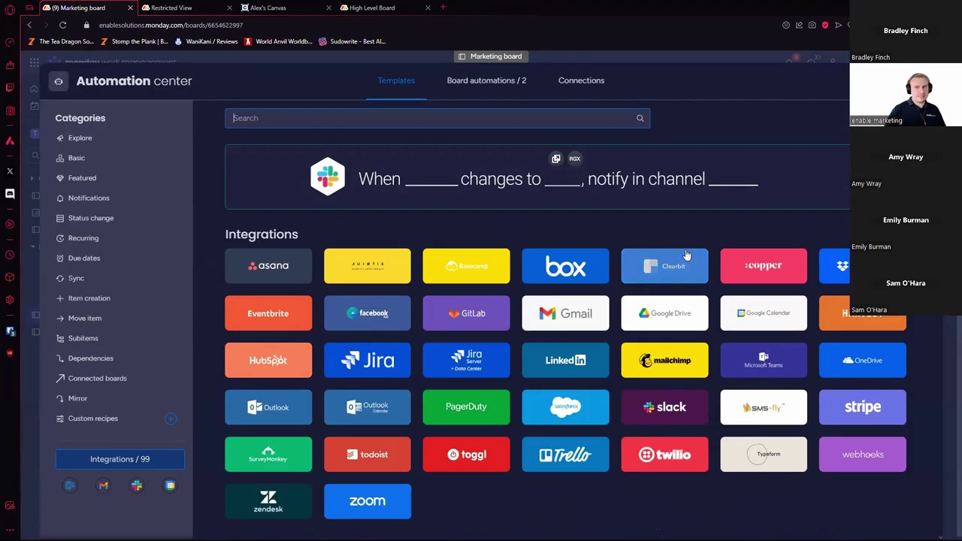
key("Escape")
left_click(817, 92)
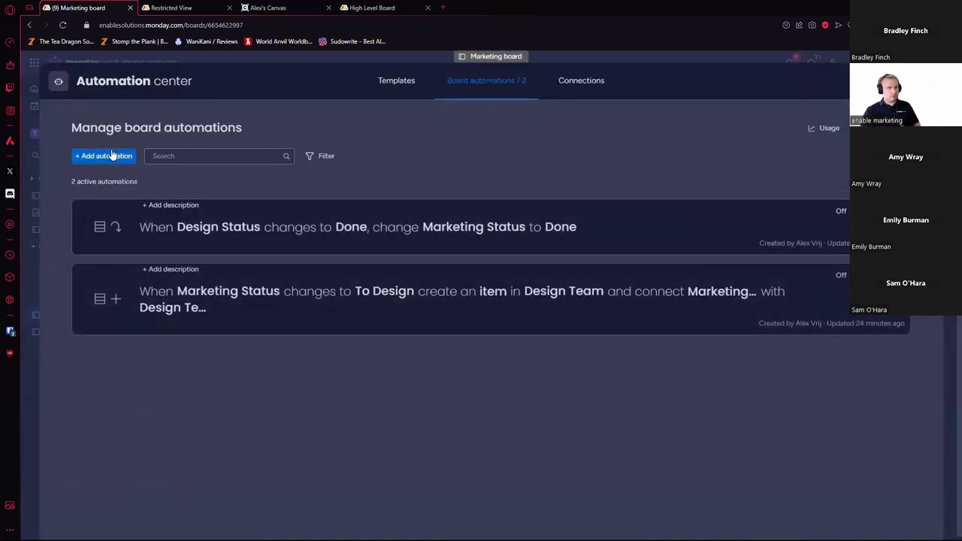
key("Escape")
Step: Browse the Gmail automation templates, then start a custom automation from the Automate list
left_click(742, 92)
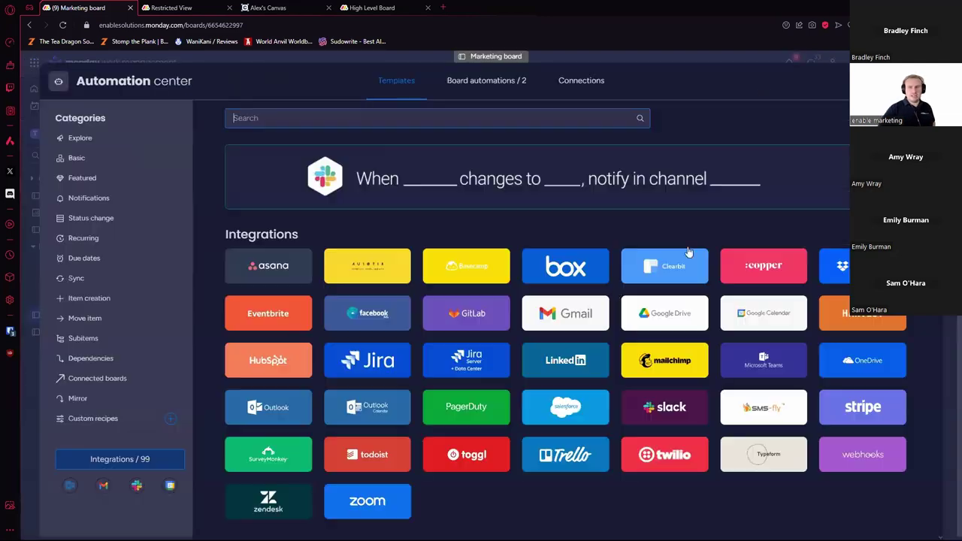
left_click(593, 323)
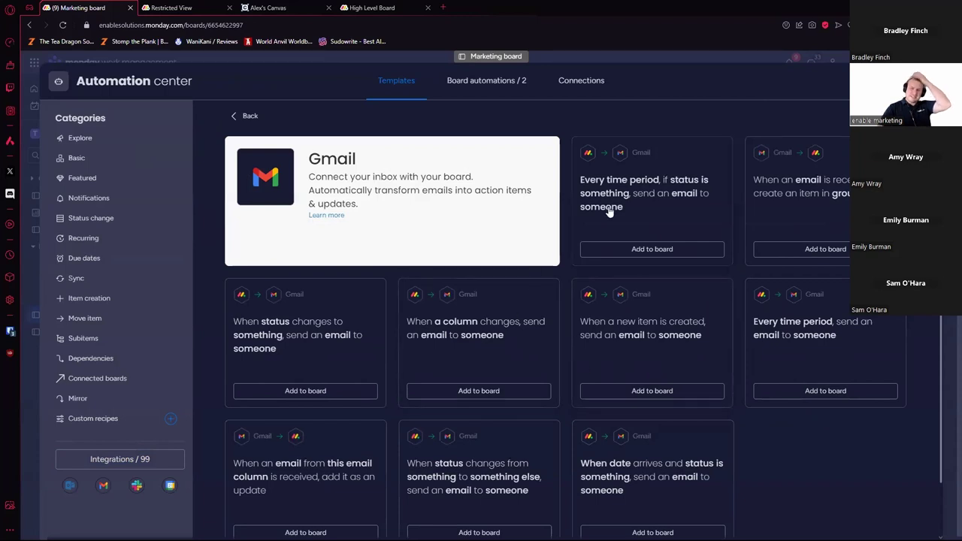
scroll(560, 269, "down", 1)
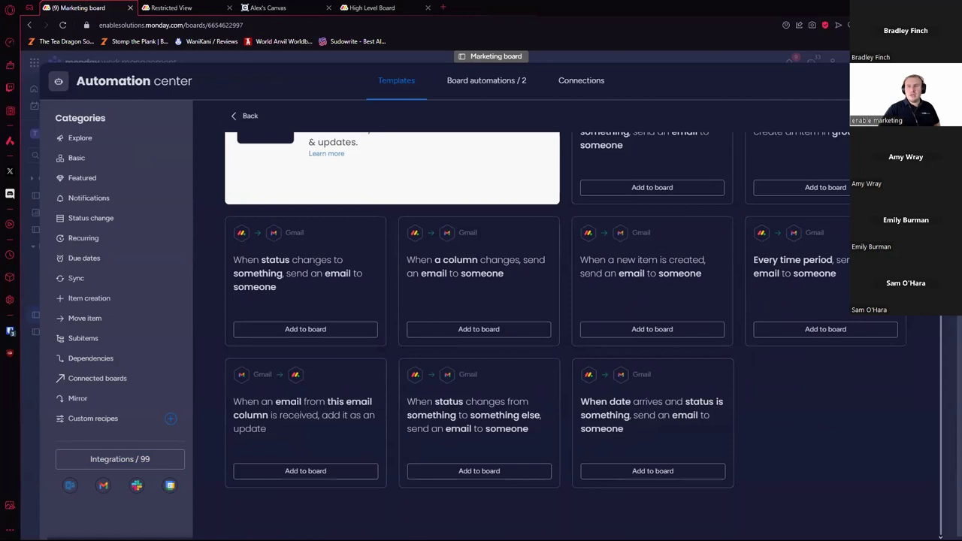
key("Escape")
left_click(796, 92)
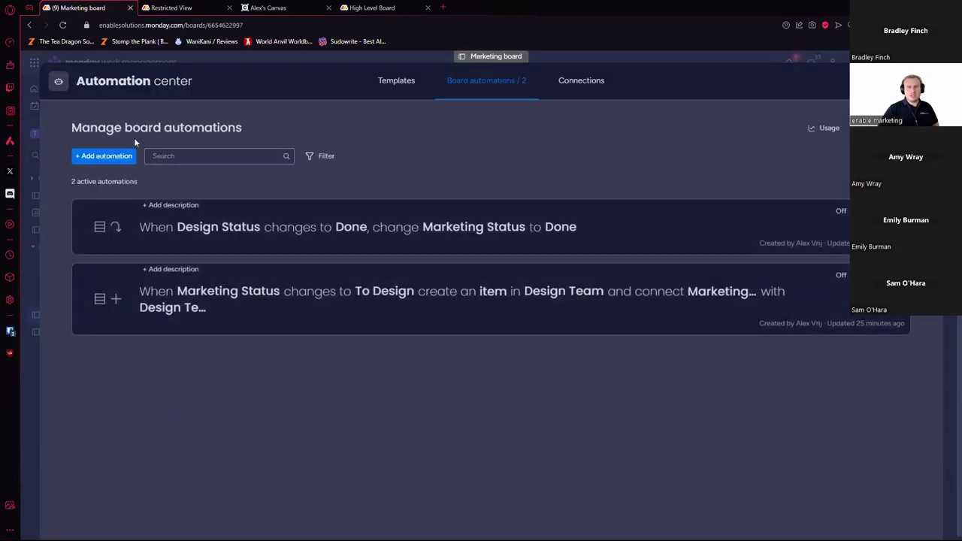
left_click(101, 156)
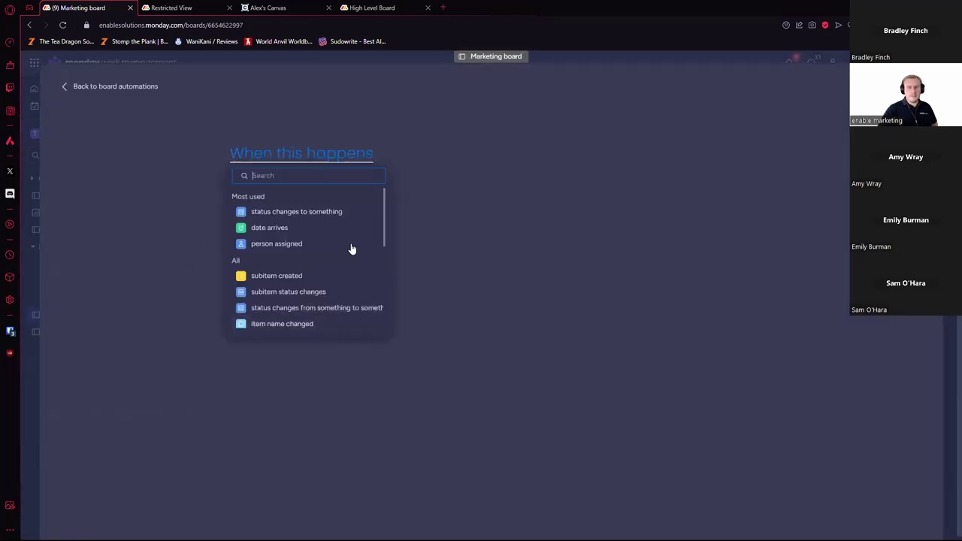
Step: Choose the status-change trigger and add person-assigned and number-greater-than conditions
left_click(316, 212)
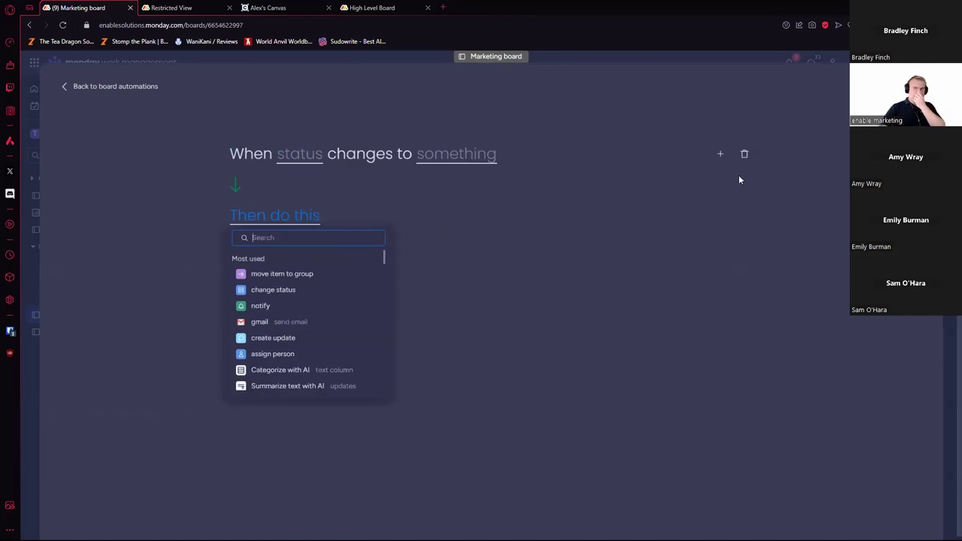
left_click(720, 153)
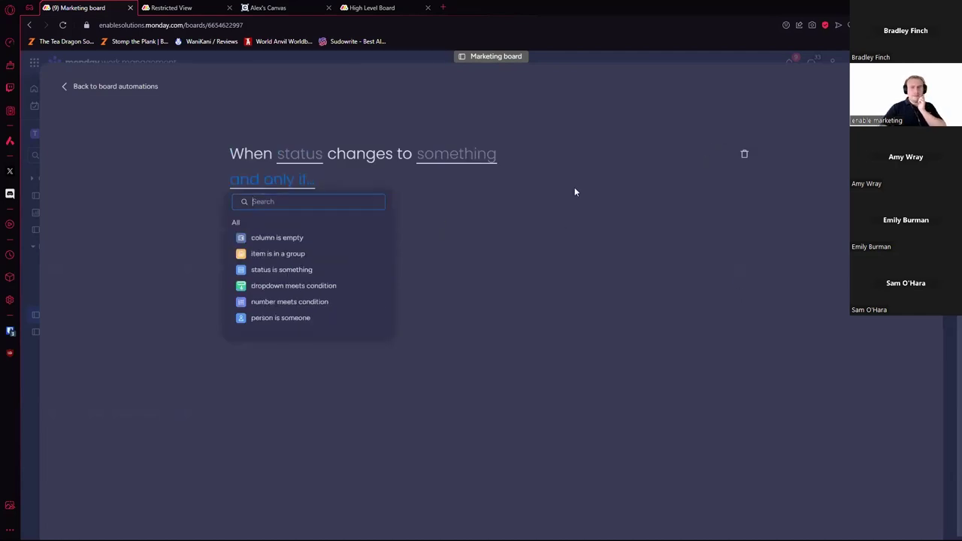
left_click(280, 318)
left_click(722, 179)
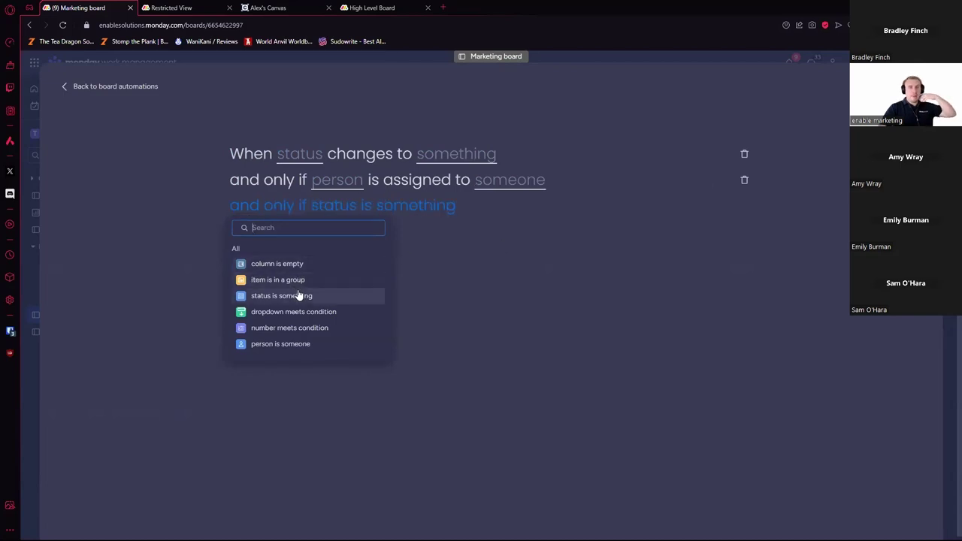
left_click(280, 328)
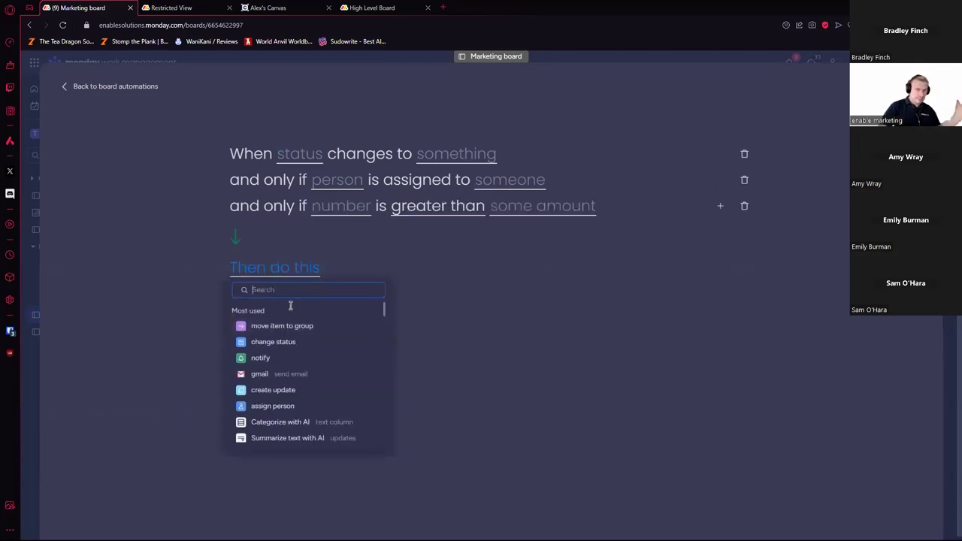
Step: Trigger on Marketing Status changing to To Design, and require a chosen person in the Person column
left_click(313, 155)
left_click(345, 194)
left_click(500, 156)
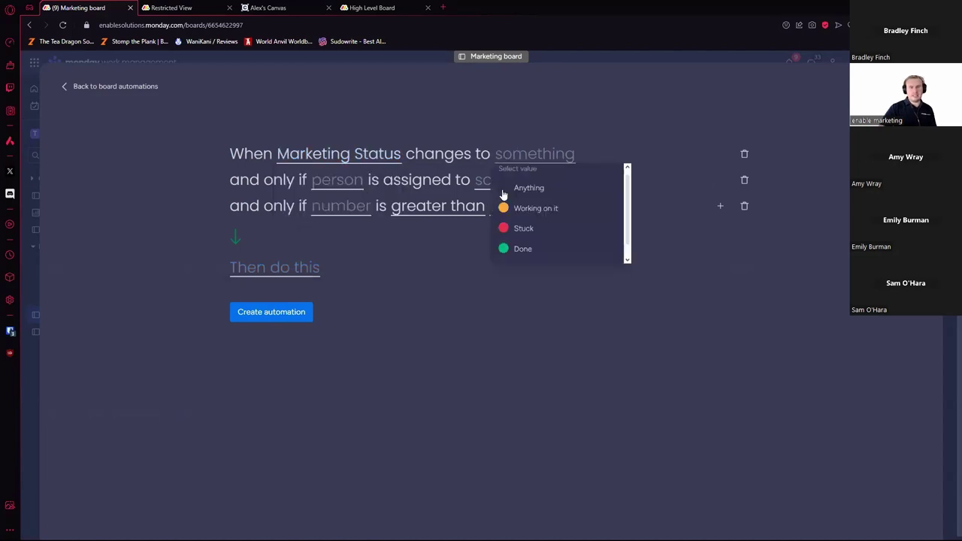
scroll(557, 240, "down", 1)
left_click(527, 251)
left_click(342, 183)
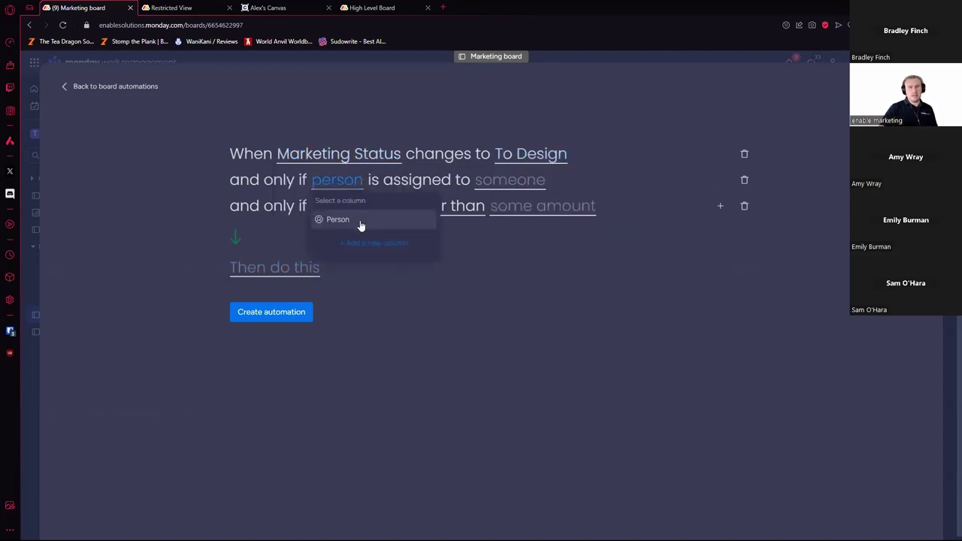
left_click(361, 223)
left_click(520, 185)
left_click(530, 226)
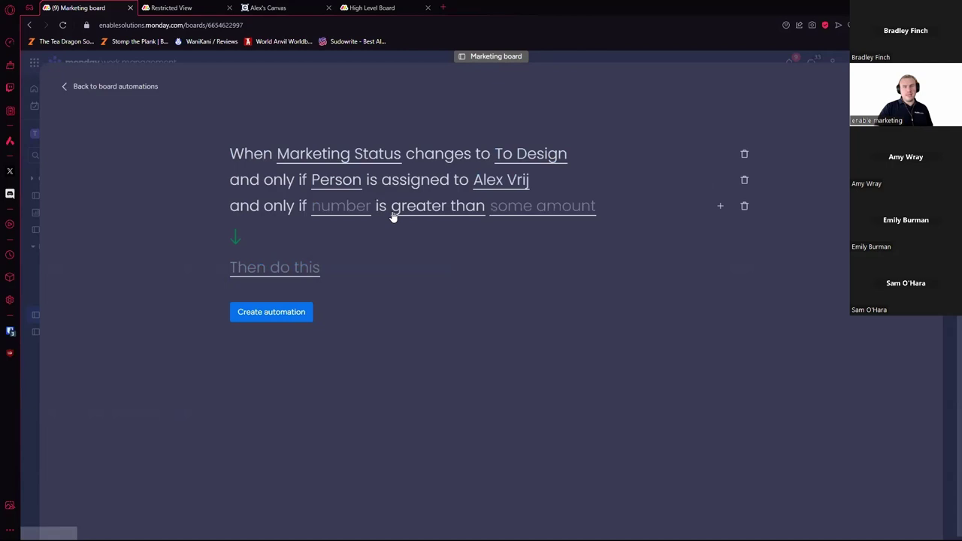
Step: Add a Numbers column to the board and require it to be greater than 10000
left_click(350, 214)
left_click(368, 245)
left_click(427, 165)
left_click(440, 212)
left_click(585, 213)
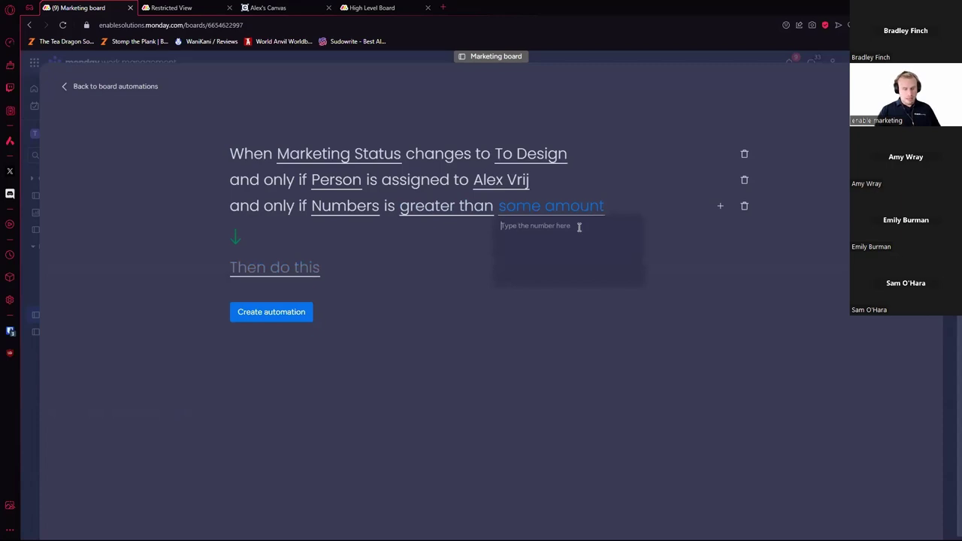
type("10000")
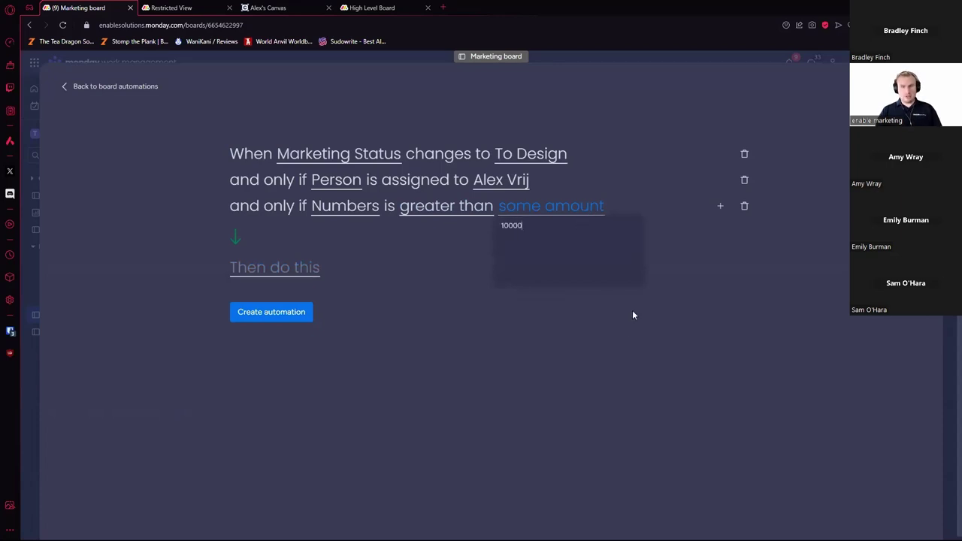
left_click(625, 345)
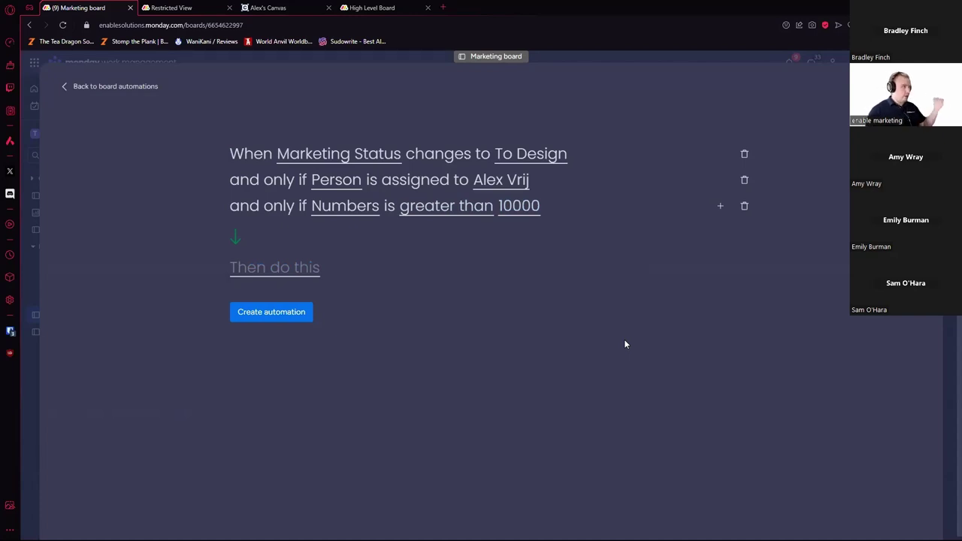
left_click(315, 275)
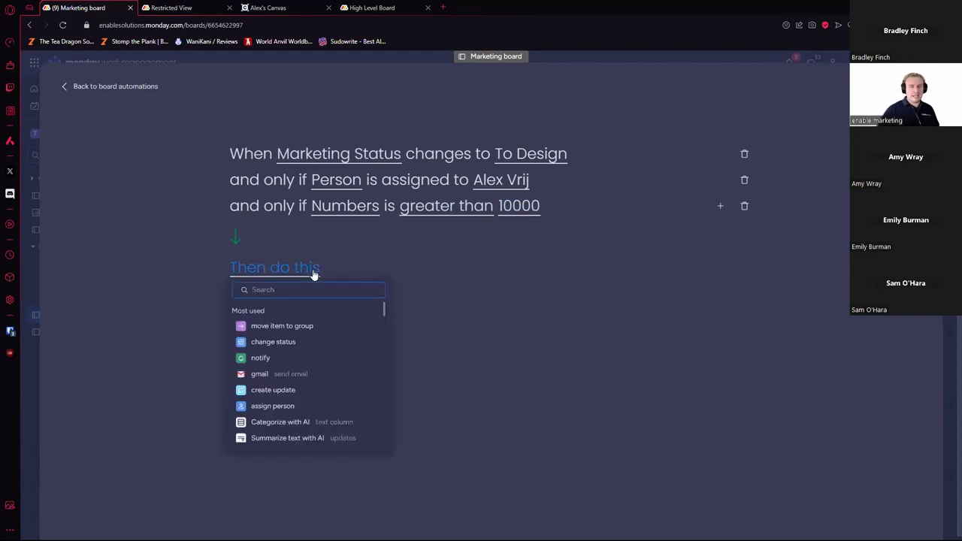
Step: Choose the Gmail 'send an email' action as the automation's first action
scroll(317, 348, "down", 1)
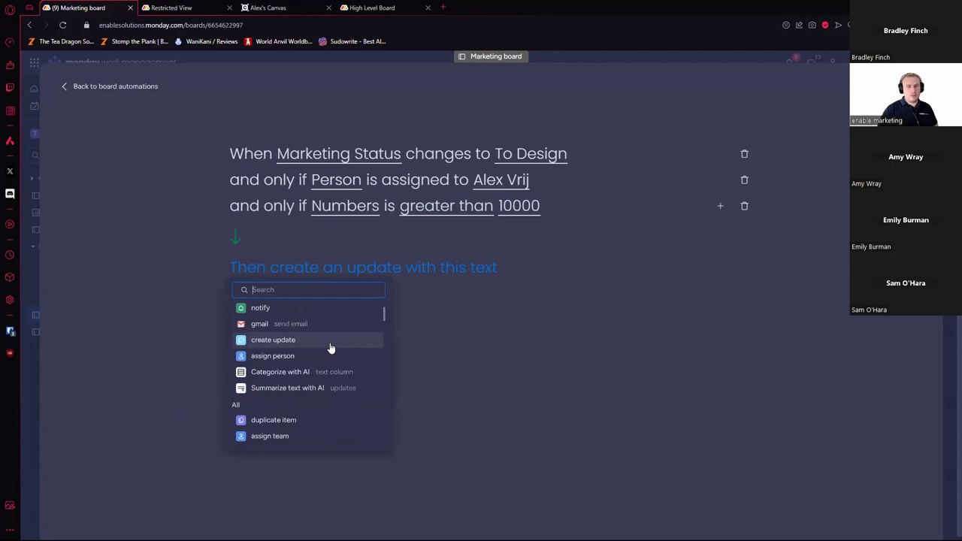
left_click(291, 324)
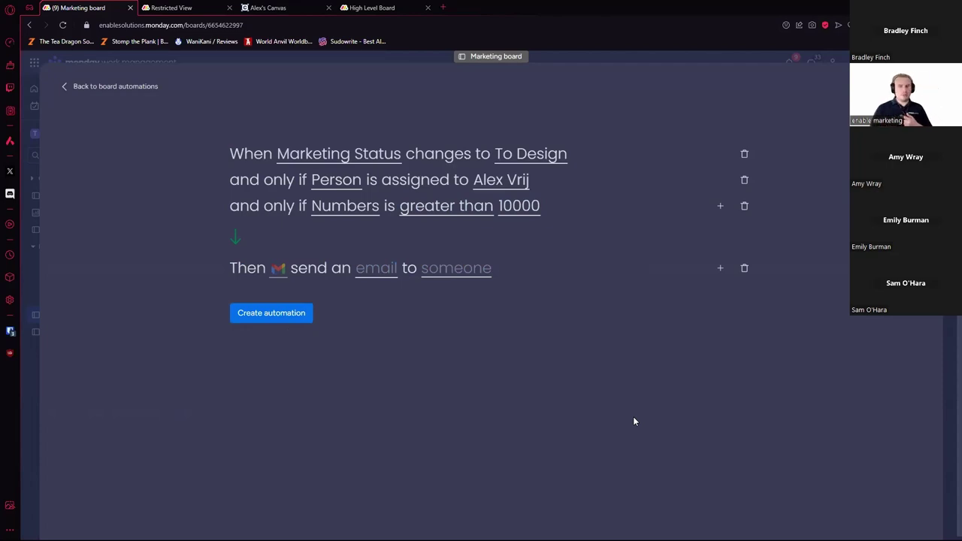
left_click(720, 267)
Step: Browse the list of further actions and close it without choosing one
scroll(304, 417, "down", 5)
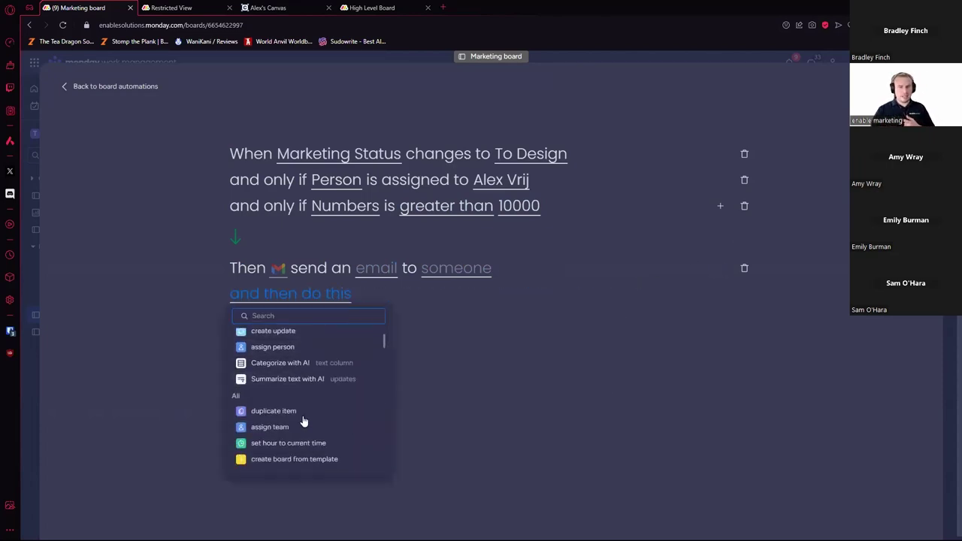
scroll(305, 418, "down", 15)
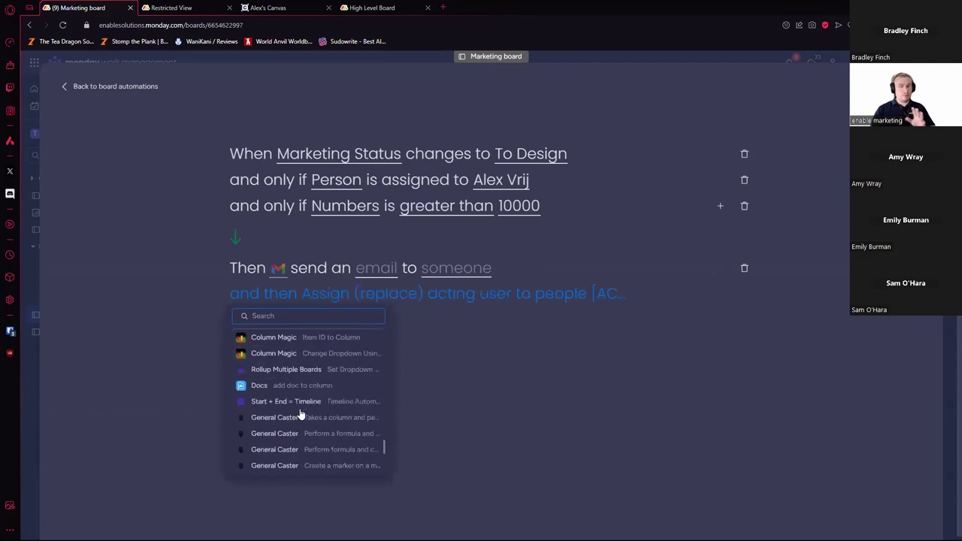
scroll(305, 413, "up", 12)
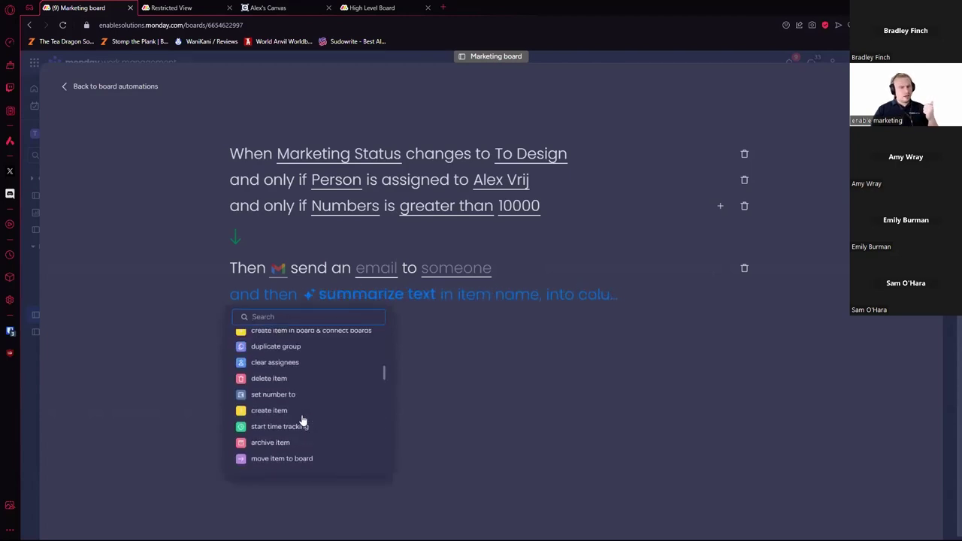
scroll(316, 407, "down", 2)
scroll(312, 409, "up", 15)
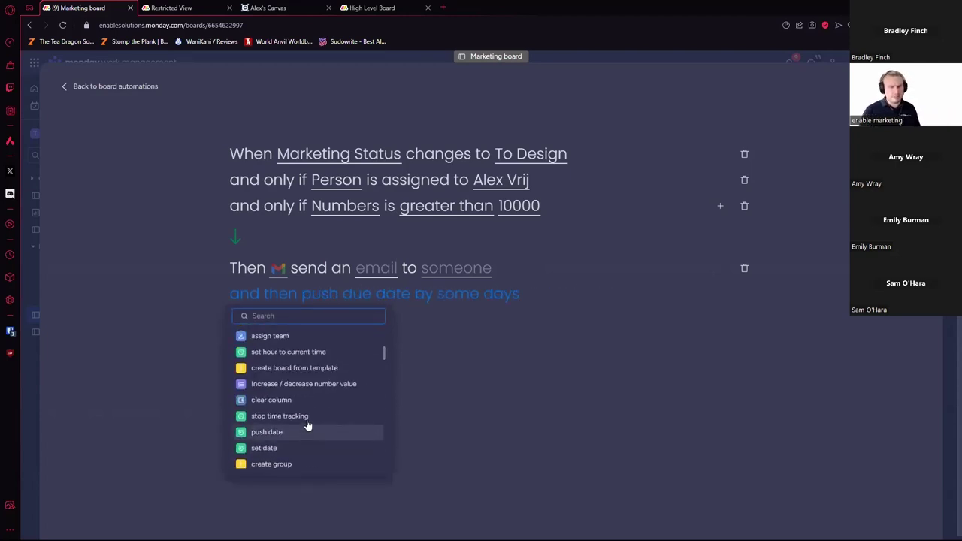
scroll(312, 410, "down", 6)
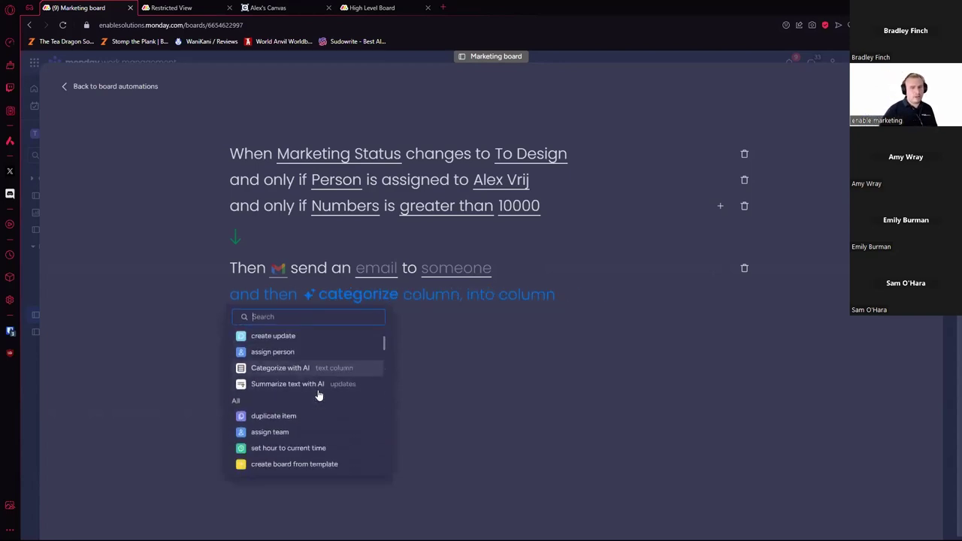
scroll(318, 398, "down", 3)
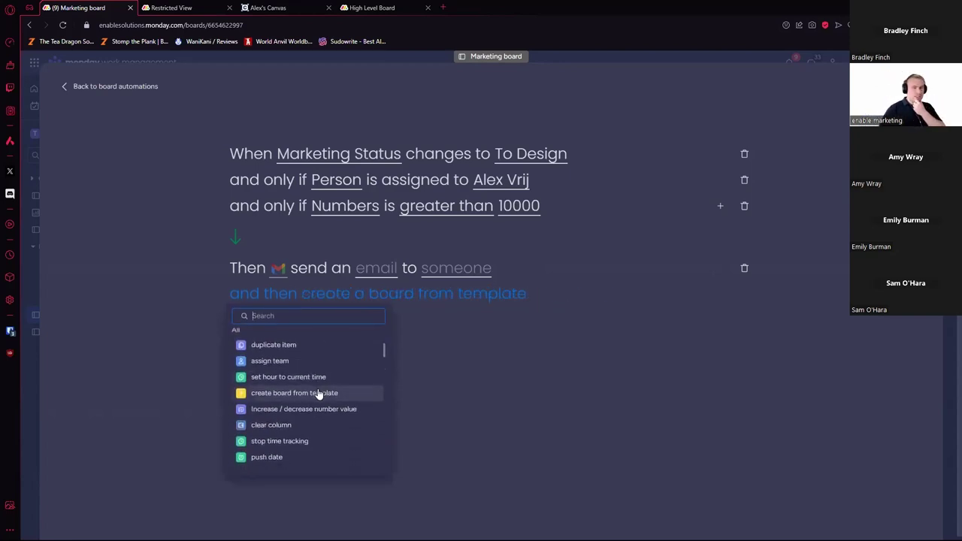
scroll(318, 395, "down", 1)
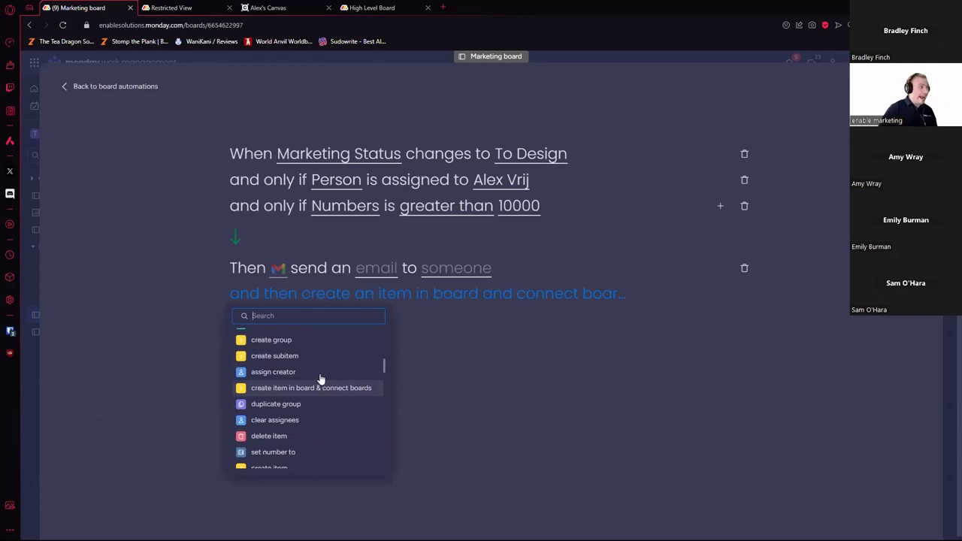
scroll(319, 380, "down", 3)
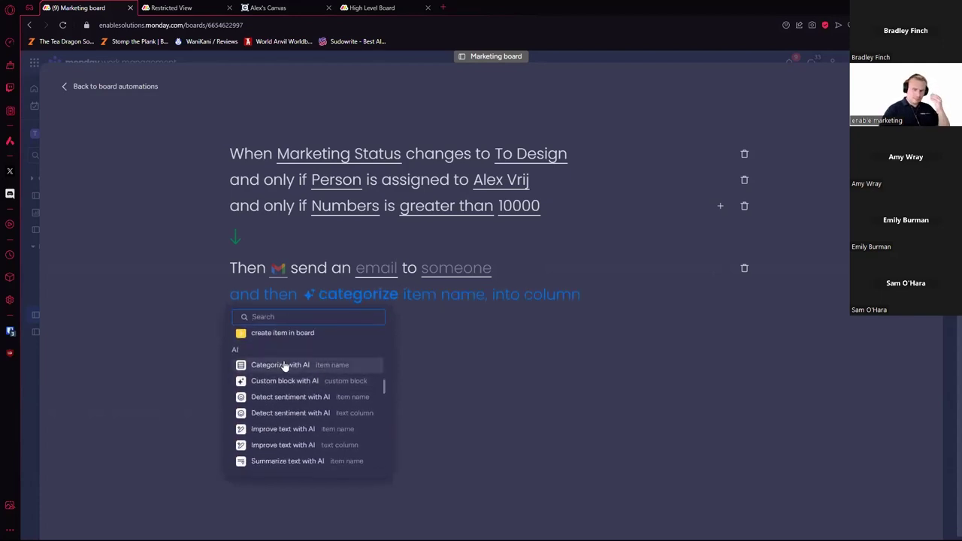
scroll(290, 373, "down", 1)
scroll(292, 378, "down", 3)
scroll(291, 391, "up", 4)
scroll(293, 402, "down", 1)
scroll(300, 395, "down", 3)
scroll(314, 367, "up", 3)
scroll(311, 364, "down", 3)
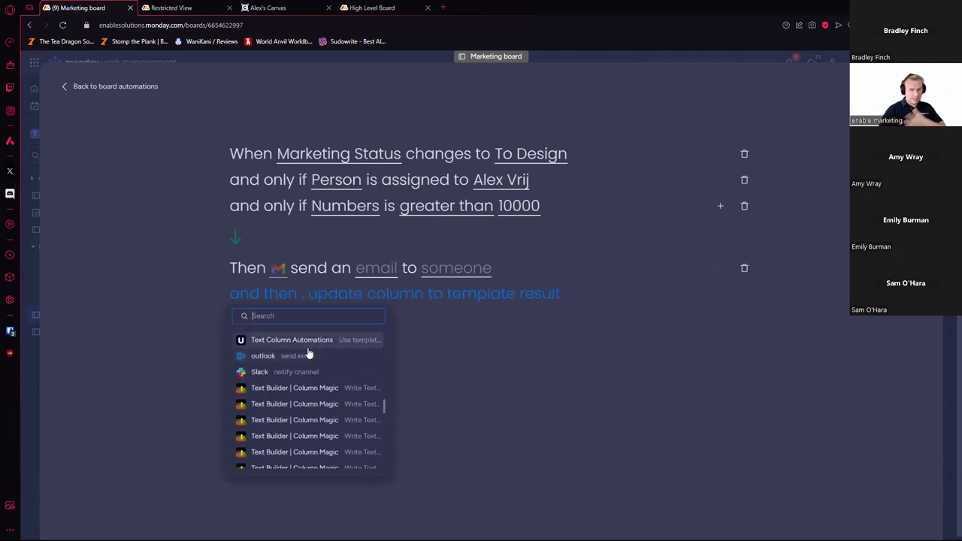
scroll(308, 369, "down", 2)
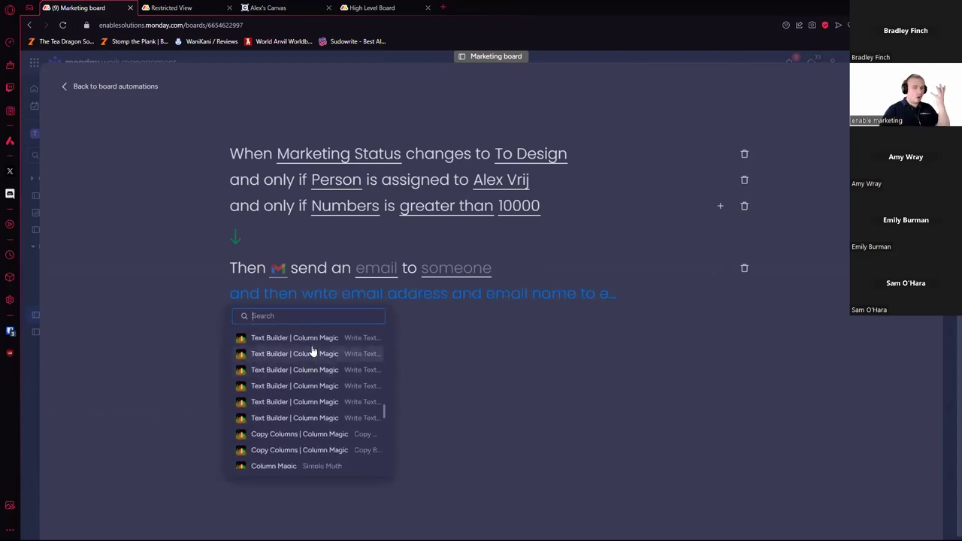
scroll(313, 351, "down", 5)
scroll(311, 357, "down", 5)
scroll(311, 361, "up", 3)
scroll(301, 383, "down", 1)
scroll(297, 396, "down", 1)
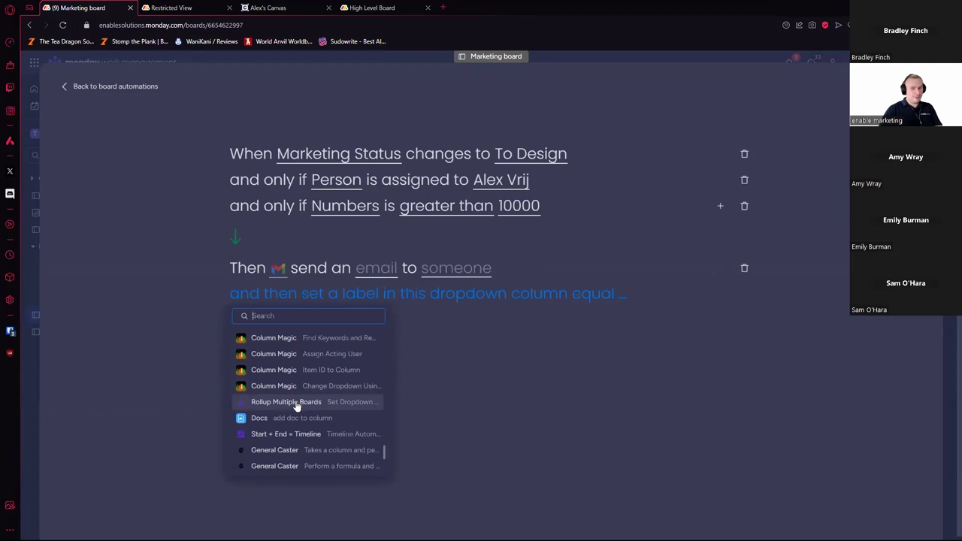
scroll(297, 406, "down", 2)
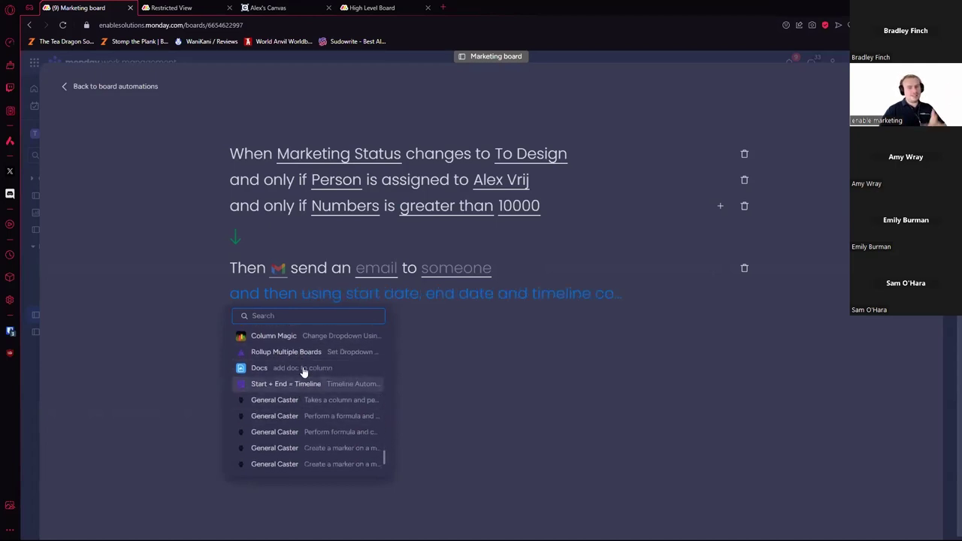
scroll(301, 376, "down", 1)
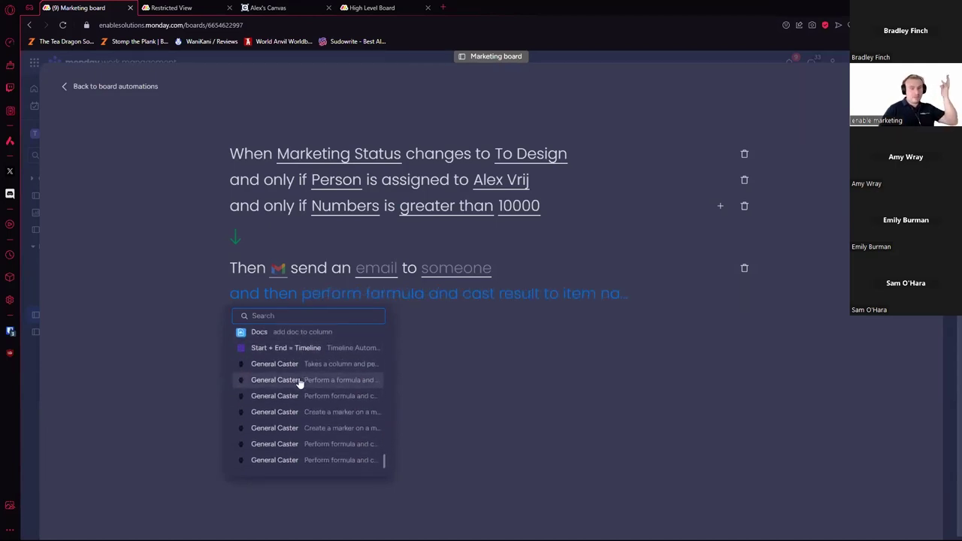
left_click(492, 414)
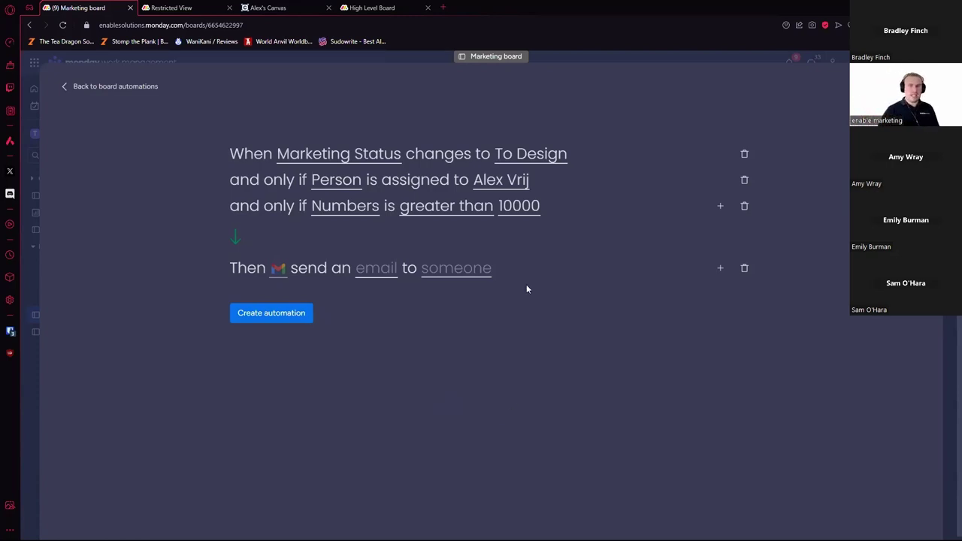
Step: Add the Column Magic Simple Math action that multiplies two columns
left_click(720, 268)
scroll(337, 367, "down", 5)
scroll(334, 376, "down", 10)
scroll(335, 380, "down", 4)
left_click(336, 378)
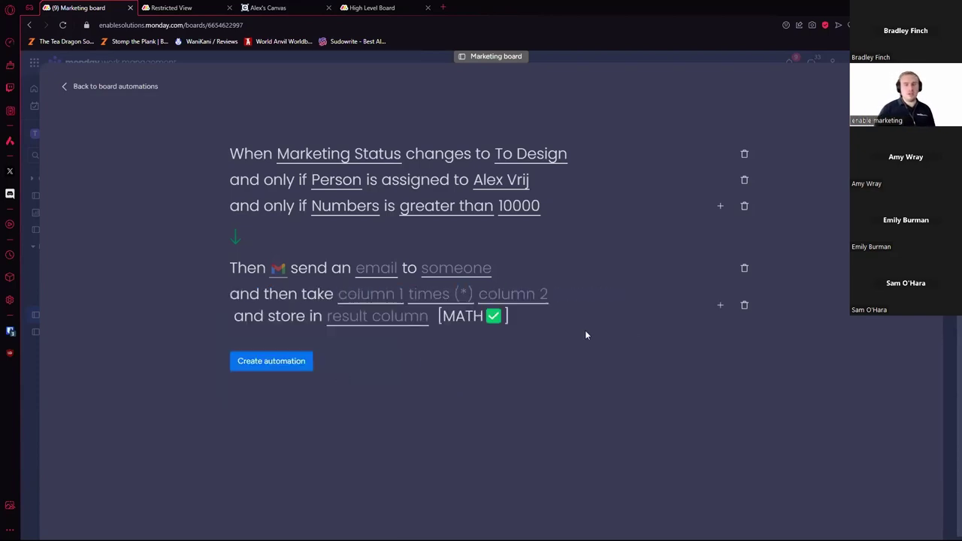
Step: Add an action that updates the item name from a column
left_click(721, 305)
scroll(329, 414, "down", 15)
scroll(329, 419, "up", 3)
left_click(329, 418)
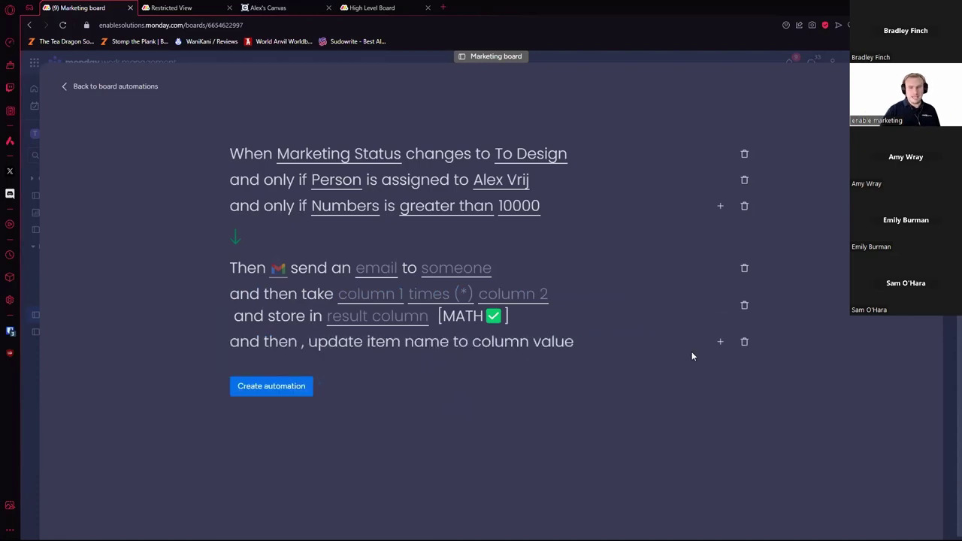
Step: Add the Start + End = Timeline action, then leave for board automations without saving
left_click(721, 342)
scroll(320, 263, "down", 15)
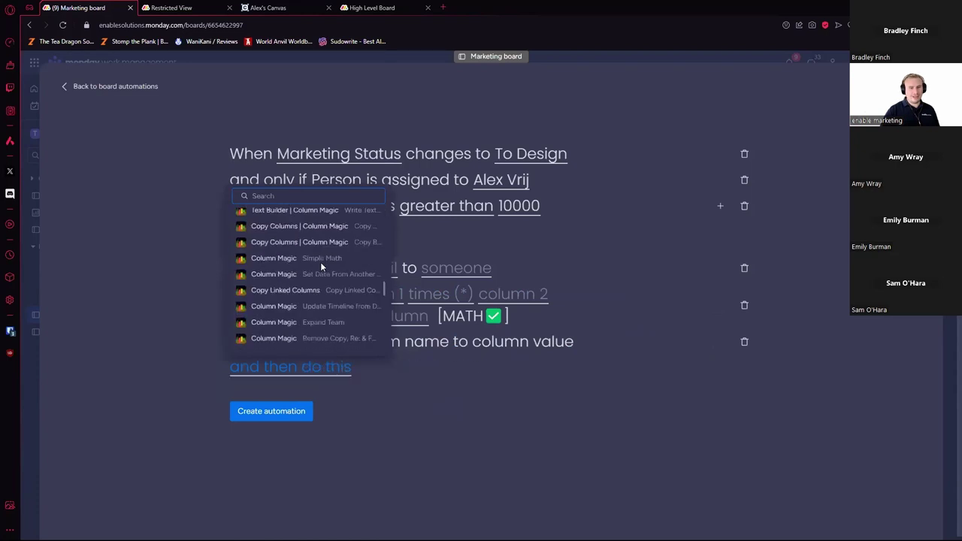
left_click(330, 228)
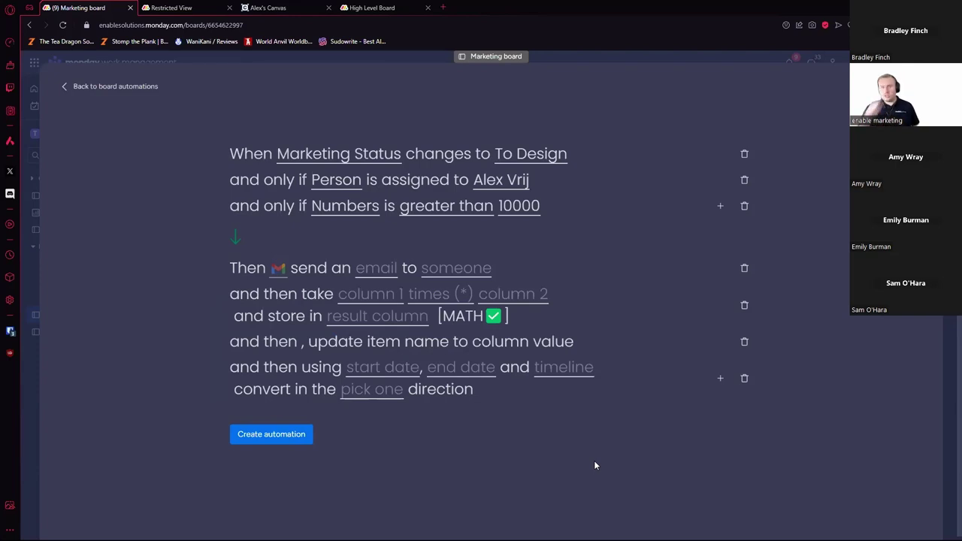
left_click(121, 86)
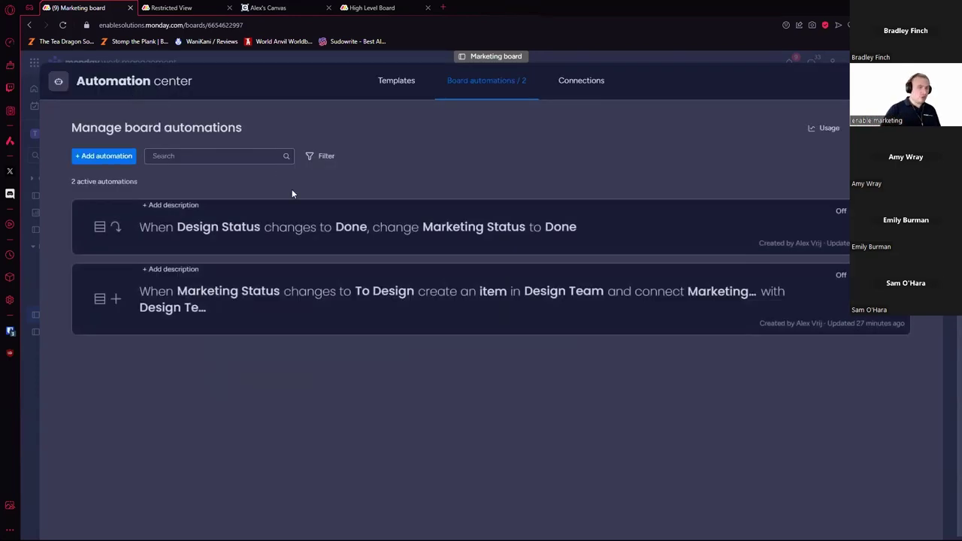
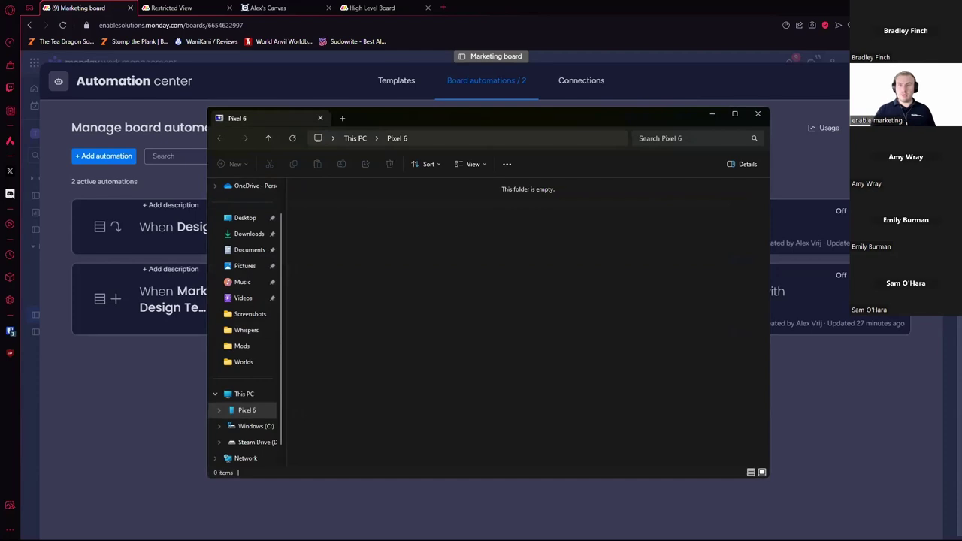
Step: Close the empty Pixel 6 File Explorer window and exit the automation center
left_click(758, 114)
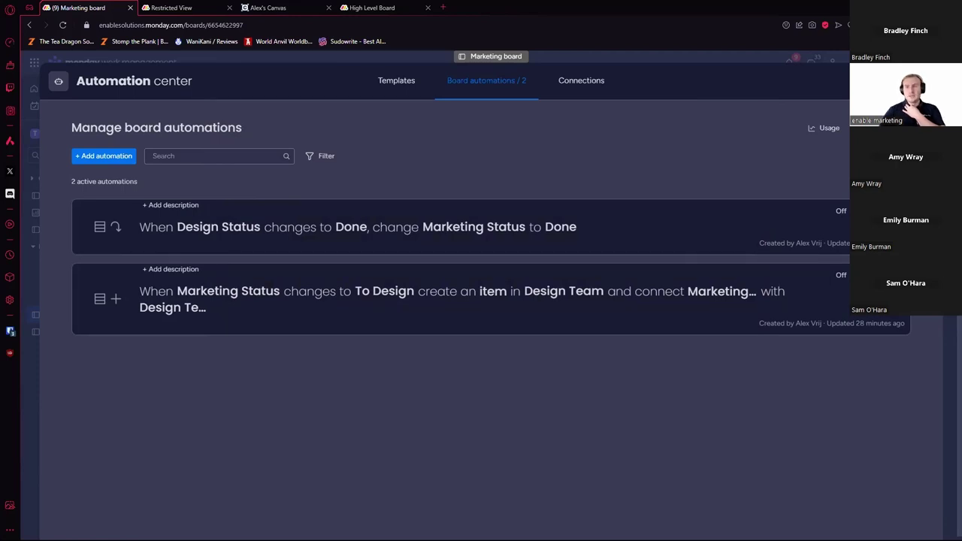
key("Escape")
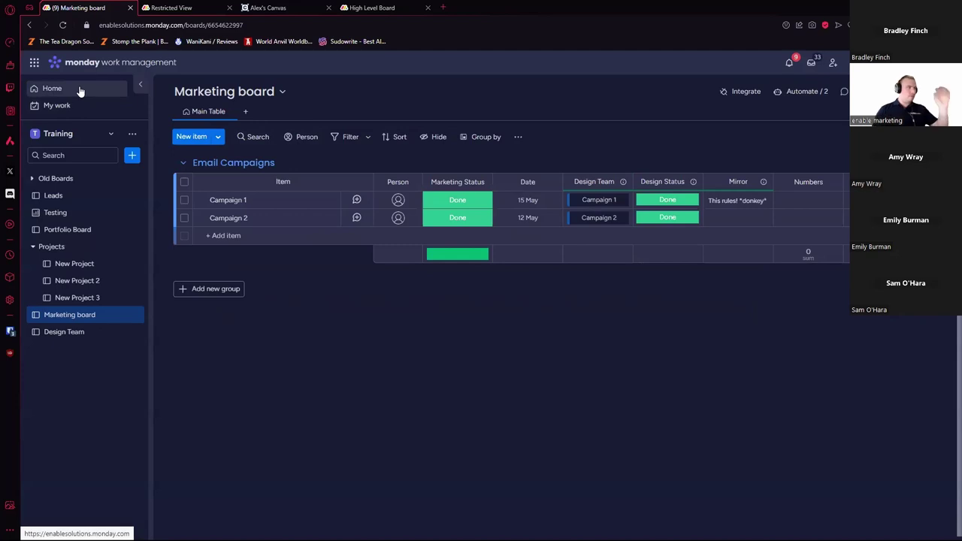
Step: Switch to the Sales CRM product, then to the monday dev product
left_click(35, 65)
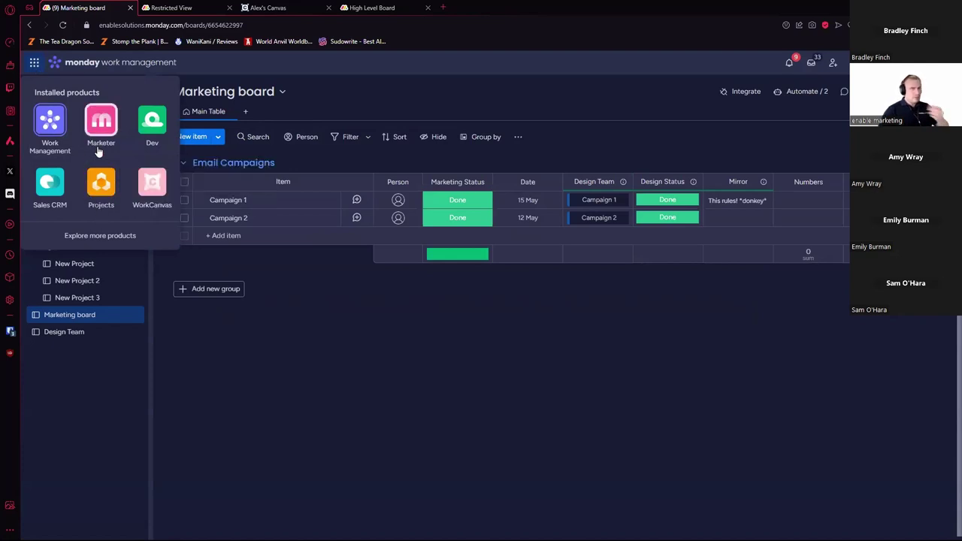
mouse_move(99, 146)
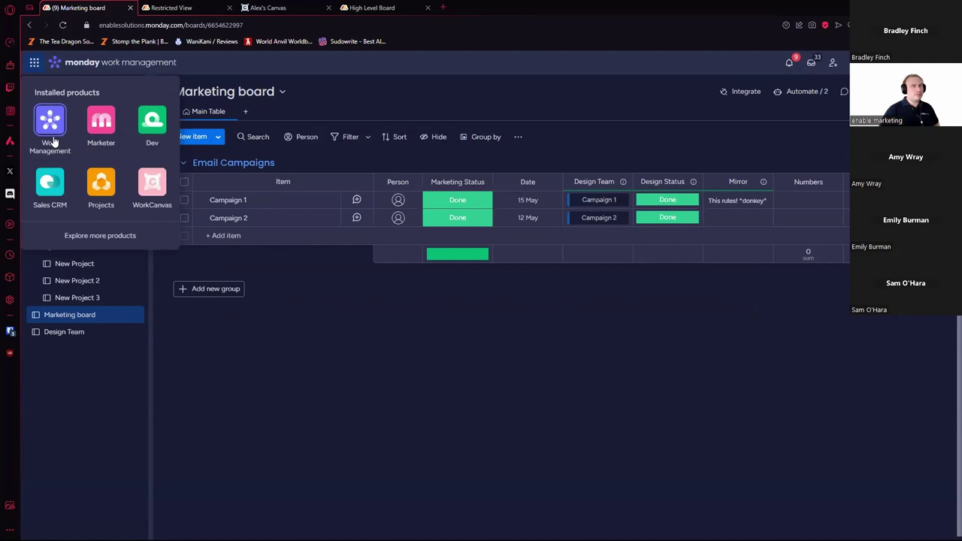
left_click(50, 184)
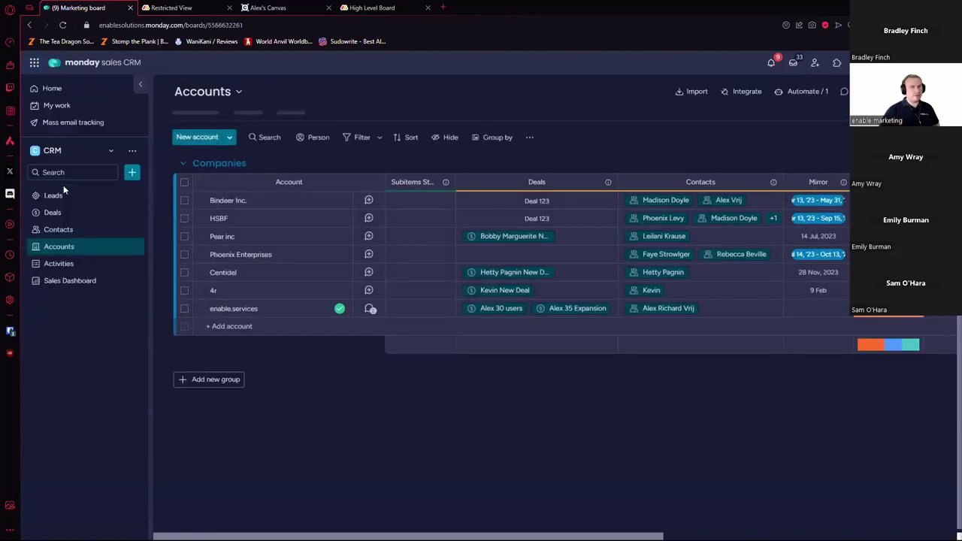
left_click(34, 63)
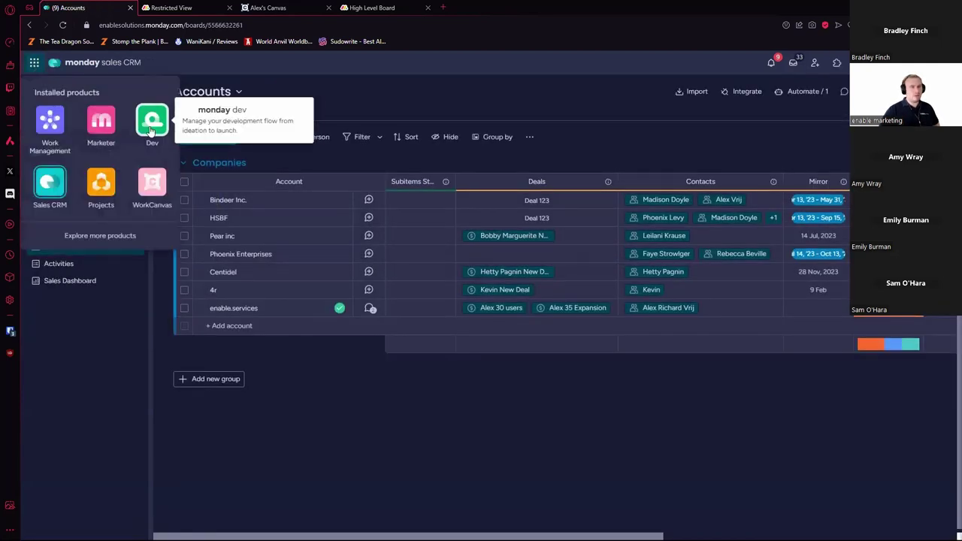
left_click(152, 120)
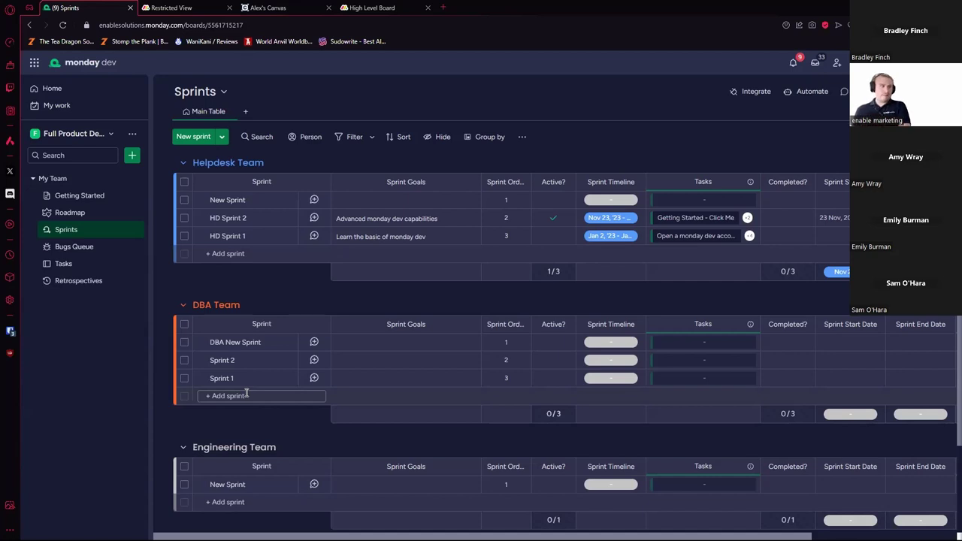
Step: Return to the Marketing board in Work Management
left_click(95, 136)
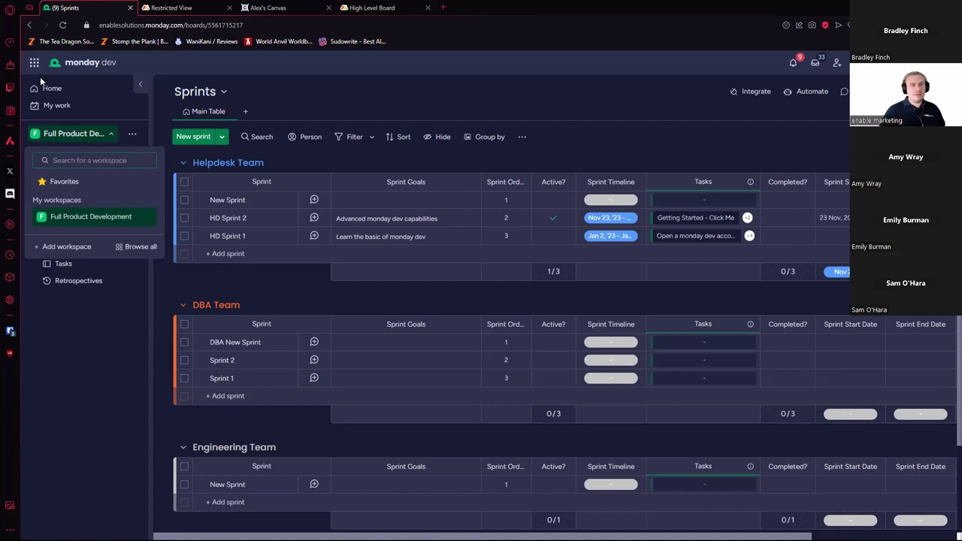
left_click(35, 64)
left_click(54, 121)
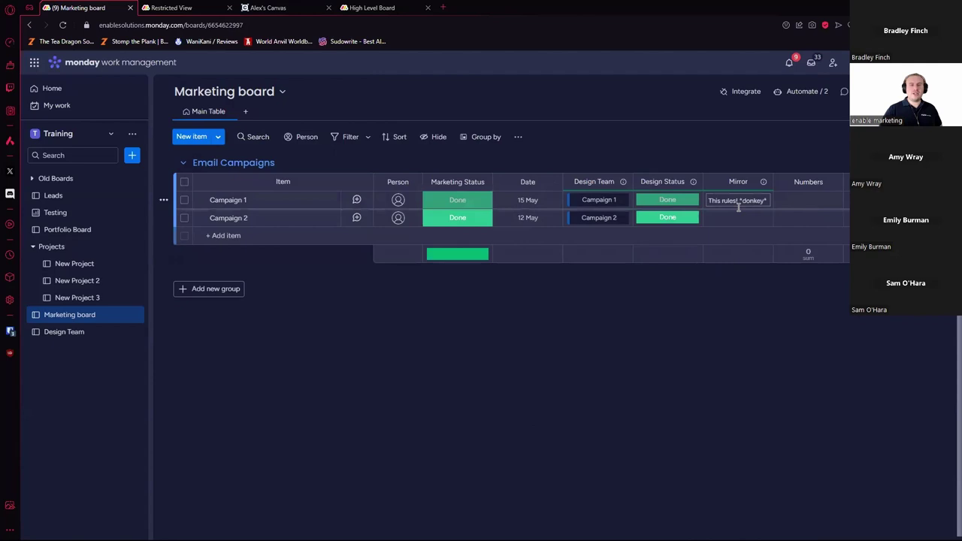
Step: Add an item 'New' to Email Campaigns on the Marketing board with Marketing Status To Design
left_click(96, 332)
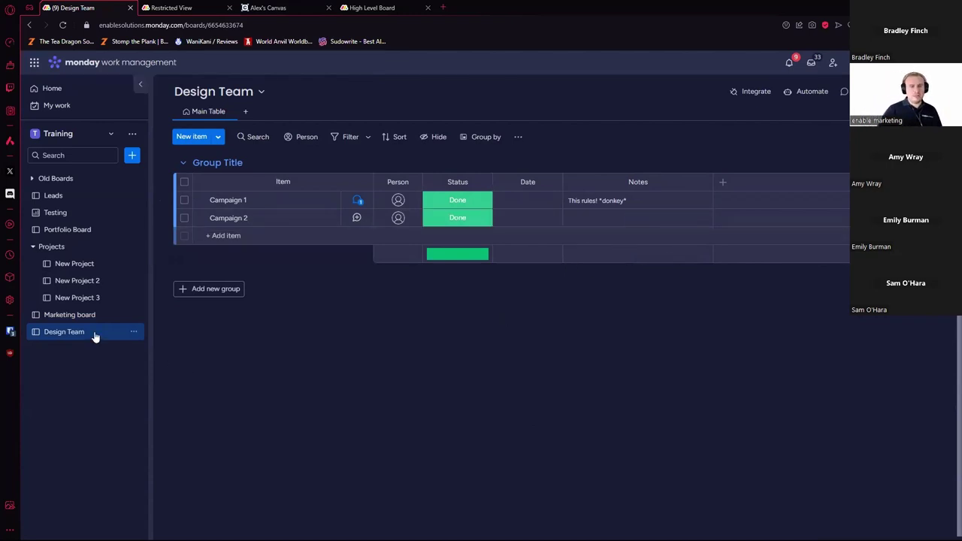
left_click(75, 316)
left_click(240, 236)
type("New")
key("Return")
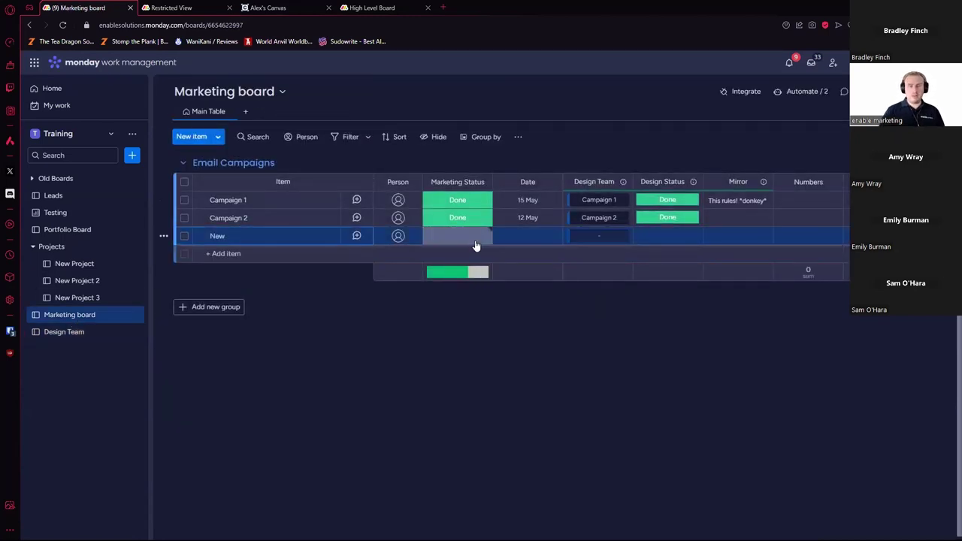
left_click(475, 246)
left_click(474, 344)
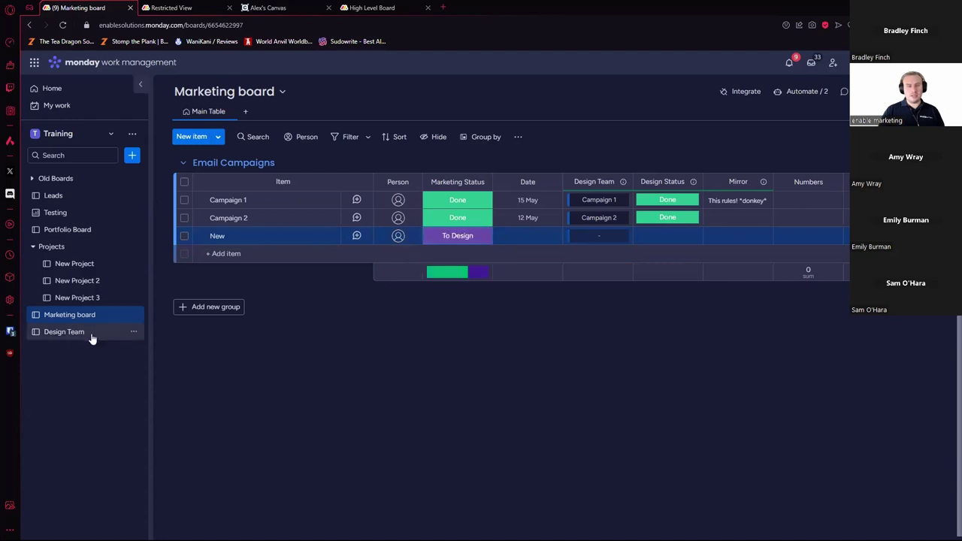
Step: On the Design Team board, give the New item the note 'From Marketing'
left_click(68, 332)
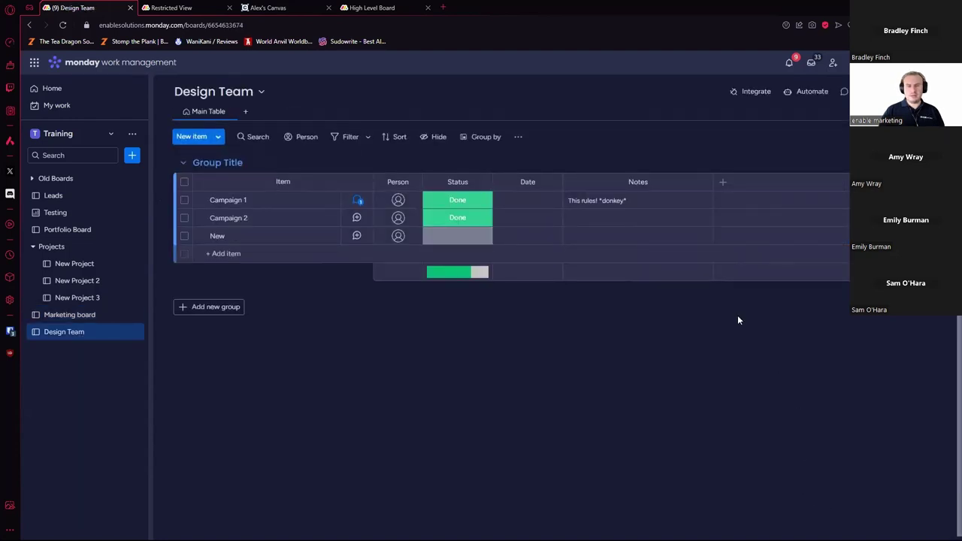
left_click(636, 236)
type("From Marketing")
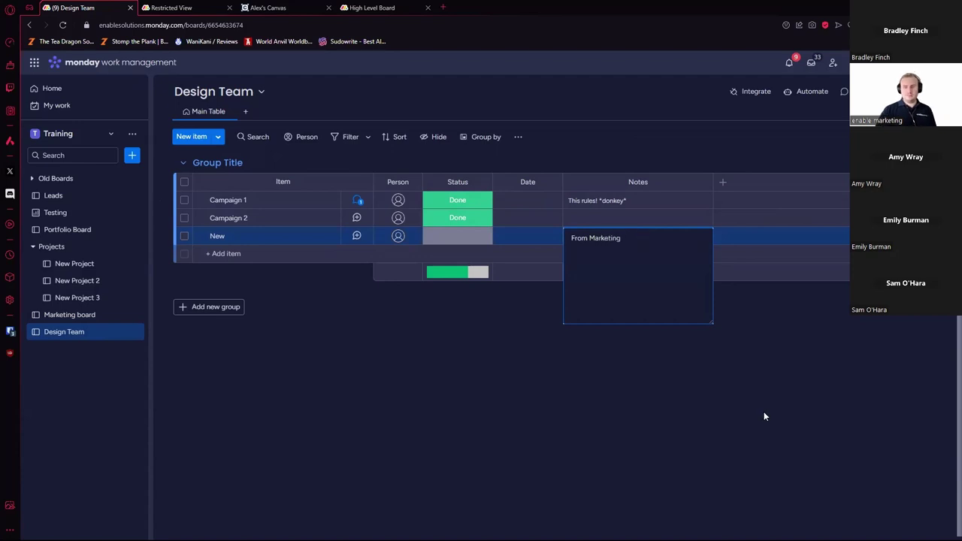
left_click(738, 422)
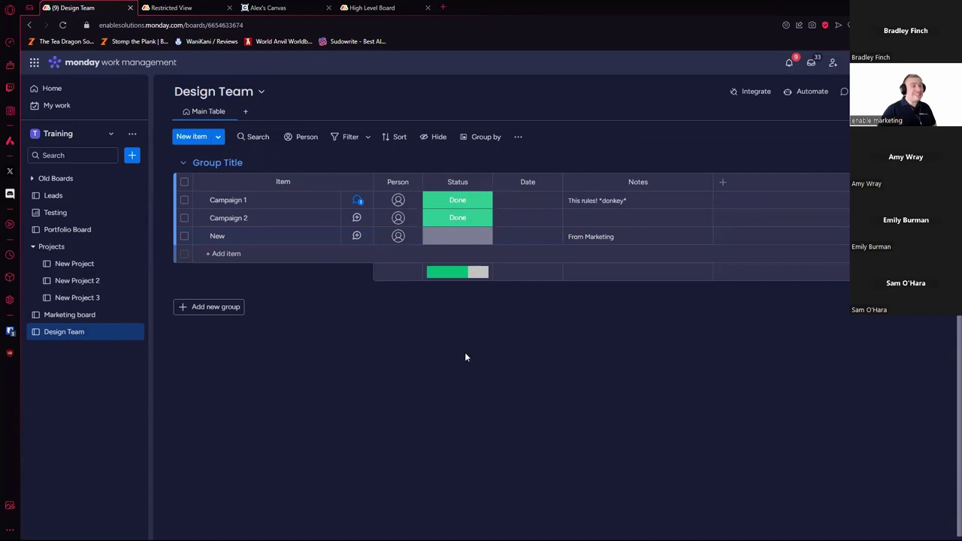
left_click(518, 139)
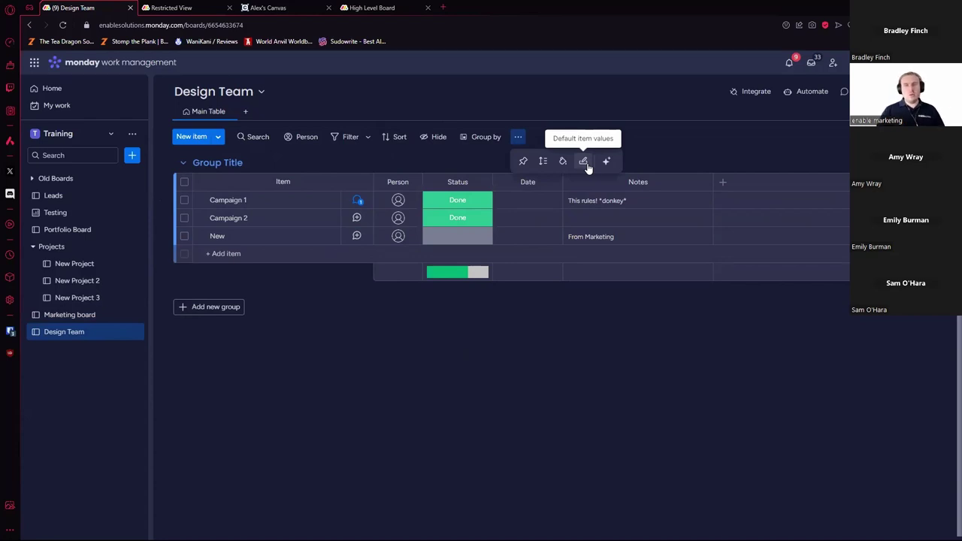
Step: Fill in default item values: Status Working on it, note 'From marketing' and a person, then close
left_click(584, 163)
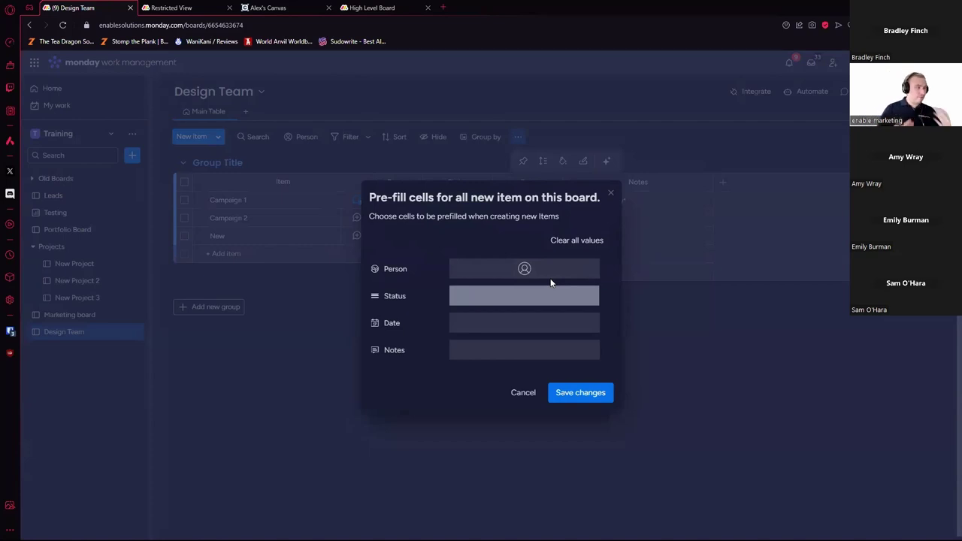
left_click(523, 306)
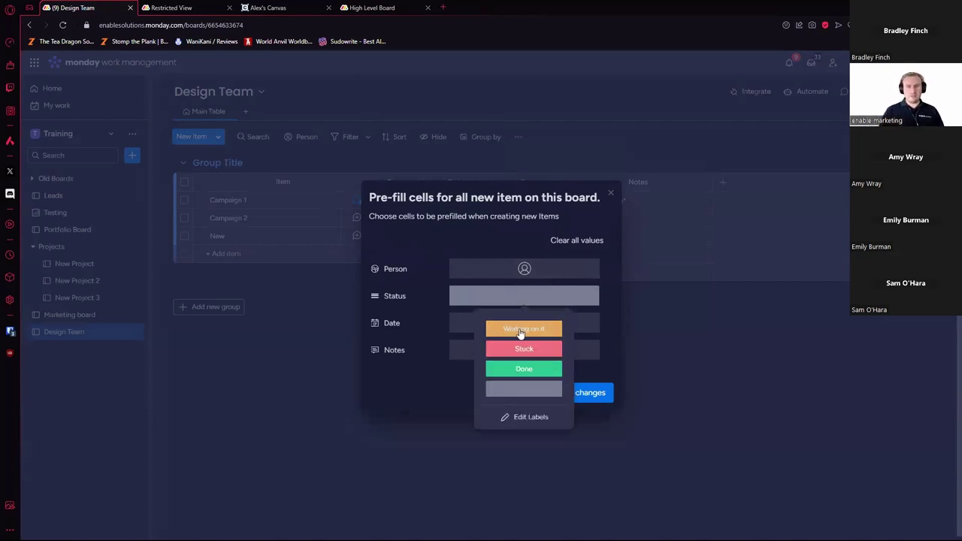
left_click(524, 331)
left_click(541, 350)
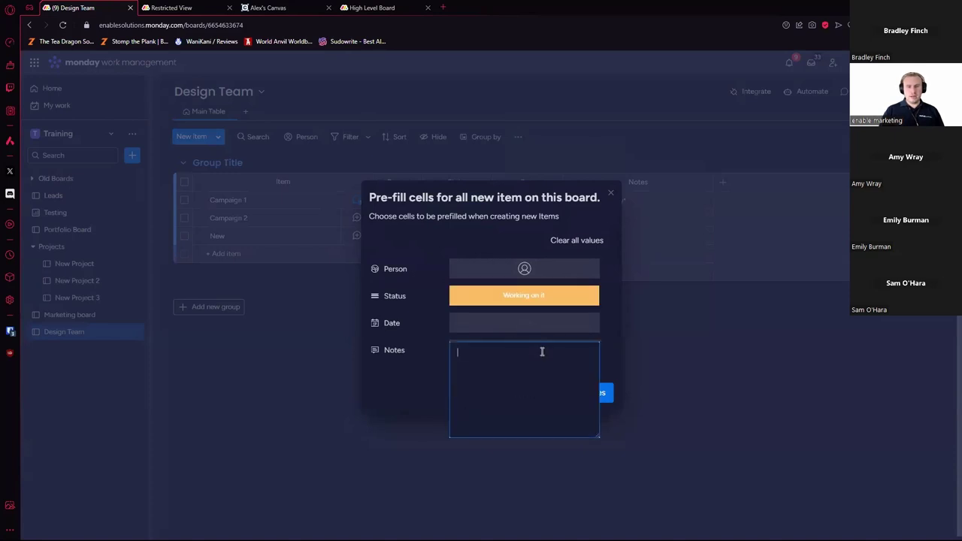
type("From marketing")
left_click(524, 267)
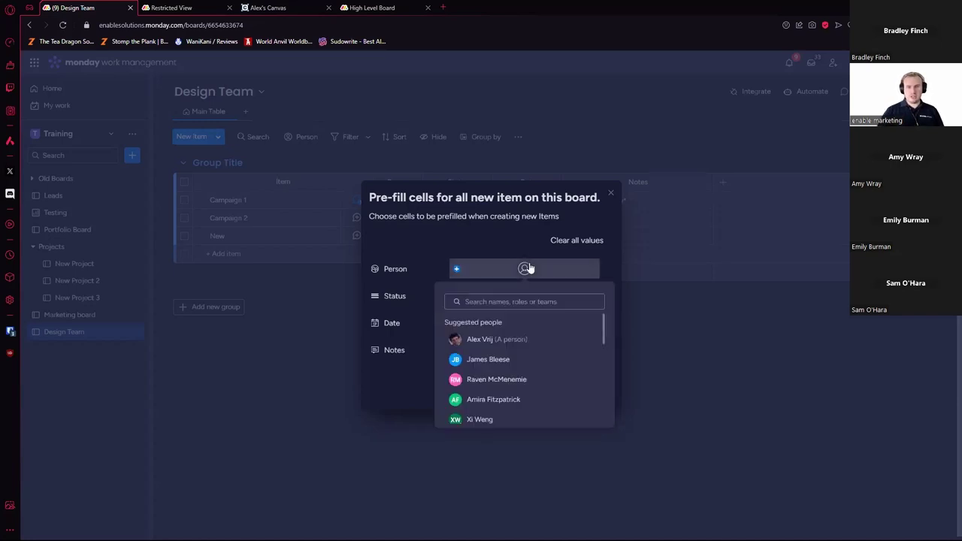
left_click(540, 338)
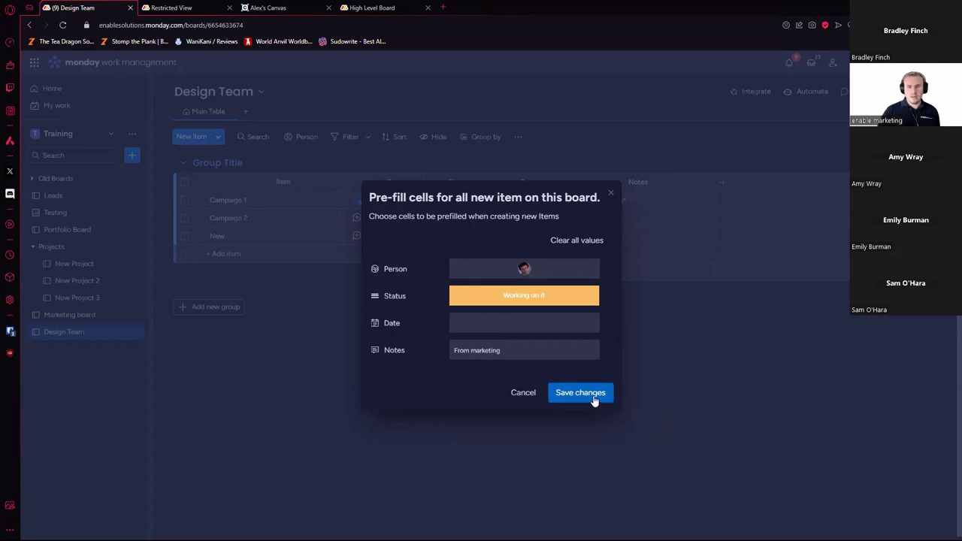
left_click(693, 396)
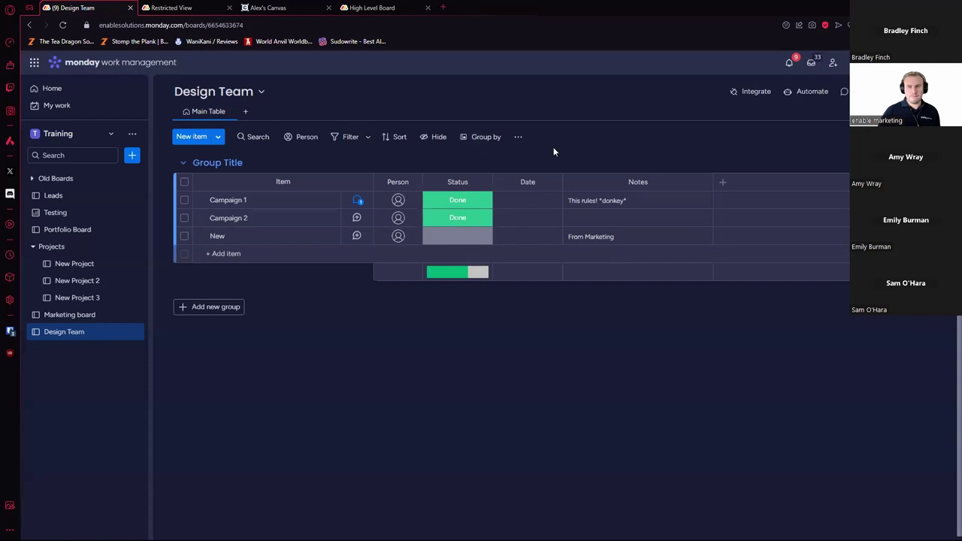
Step: Re-enter the default person, Working on it status and 'From marketing' note, and save them
left_click(518, 137)
left_click(586, 162)
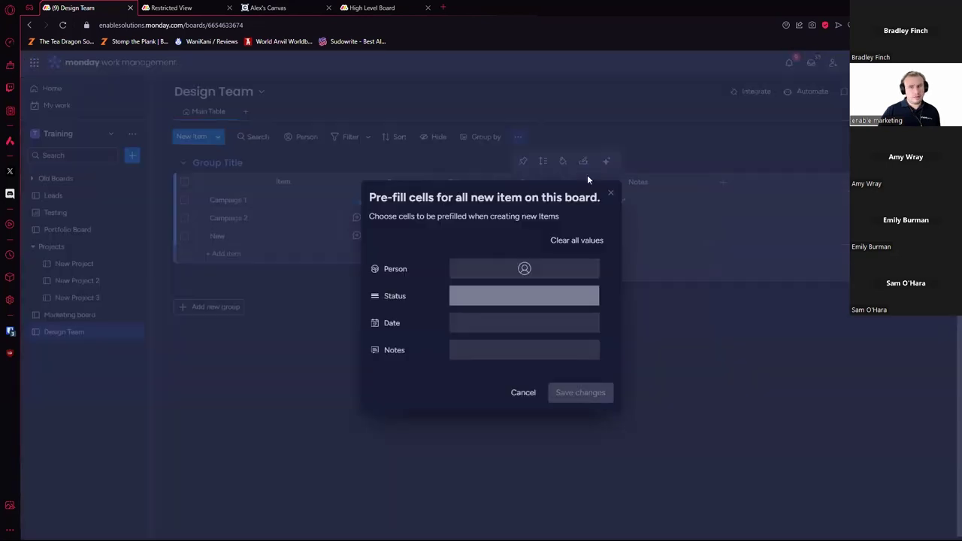
left_click(524, 269)
left_click(522, 337)
left_click(544, 302)
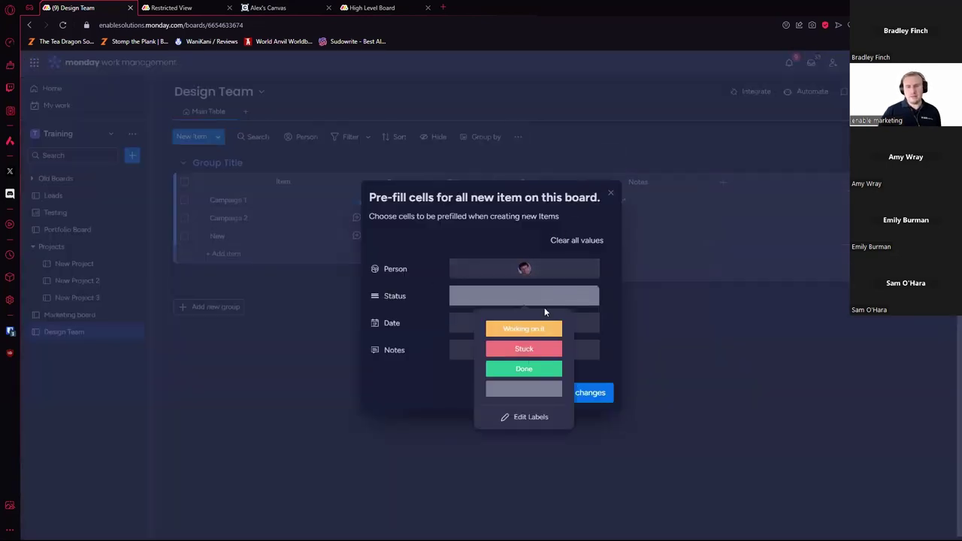
left_click(526, 329)
left_click(537, 348)
type("From marketing")
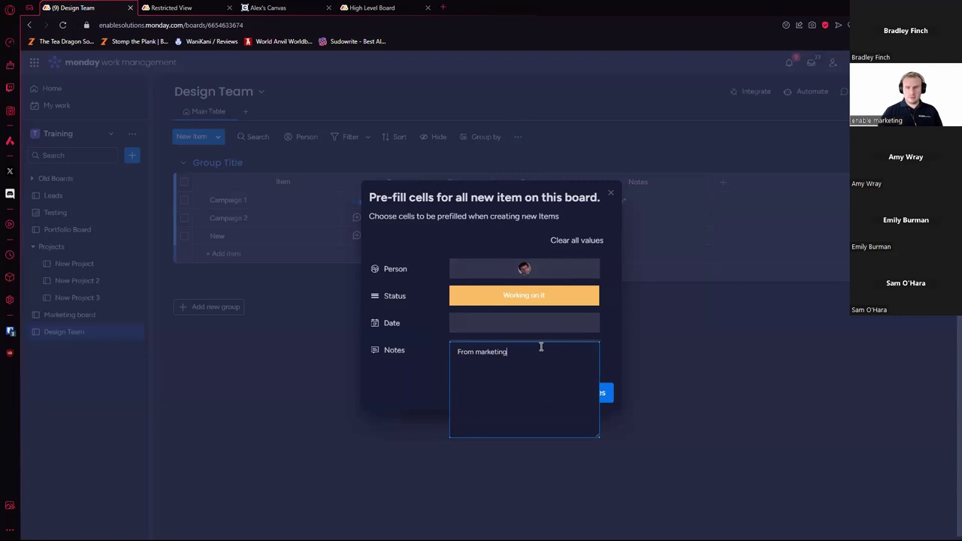
left_click(614, 335)
left_click(590, 391)
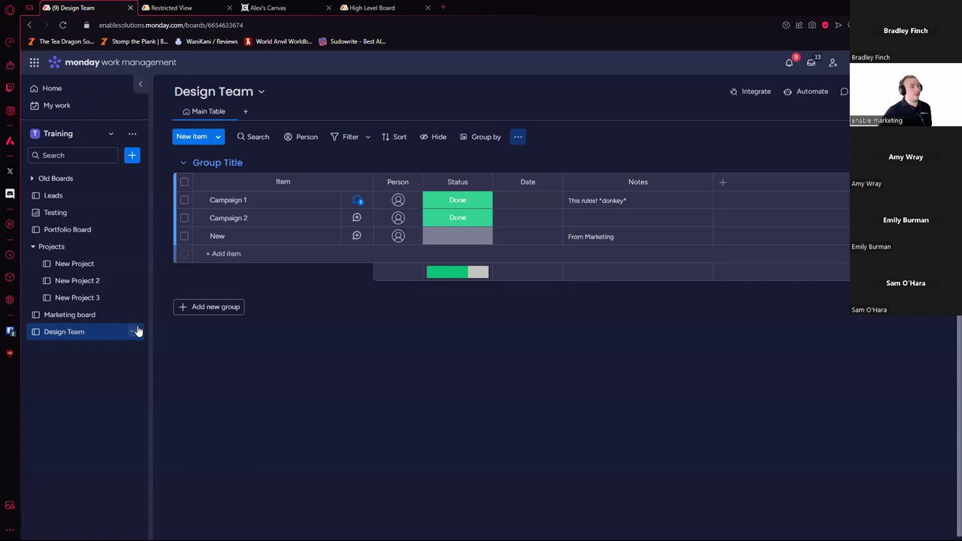
left_click(79, 315)
left_click(254, 255)
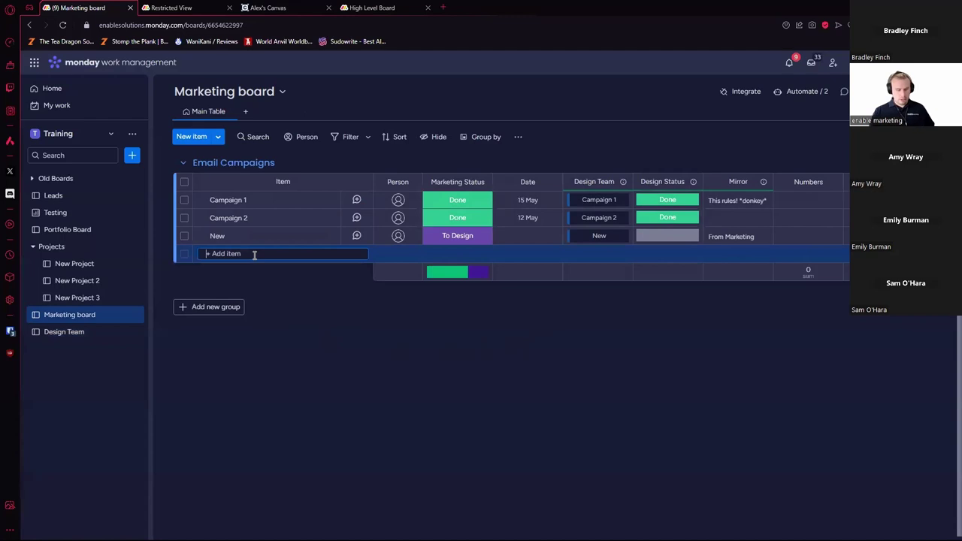
type("Fun amazi")
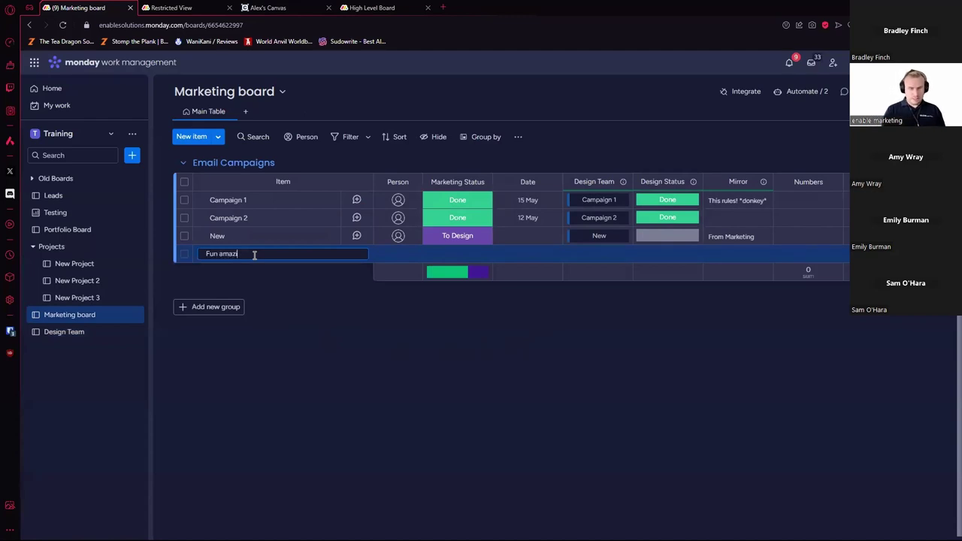
type("ng campaign!")
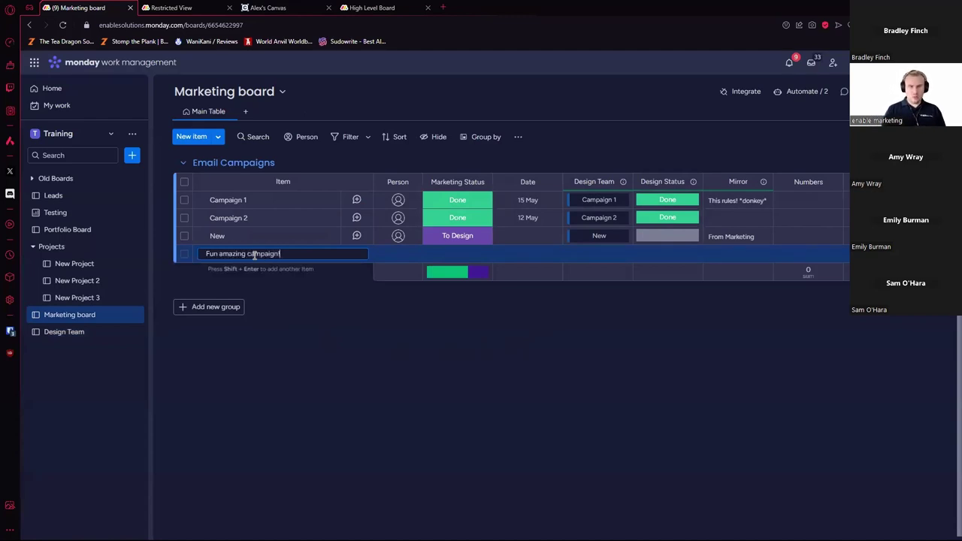
key("Return")
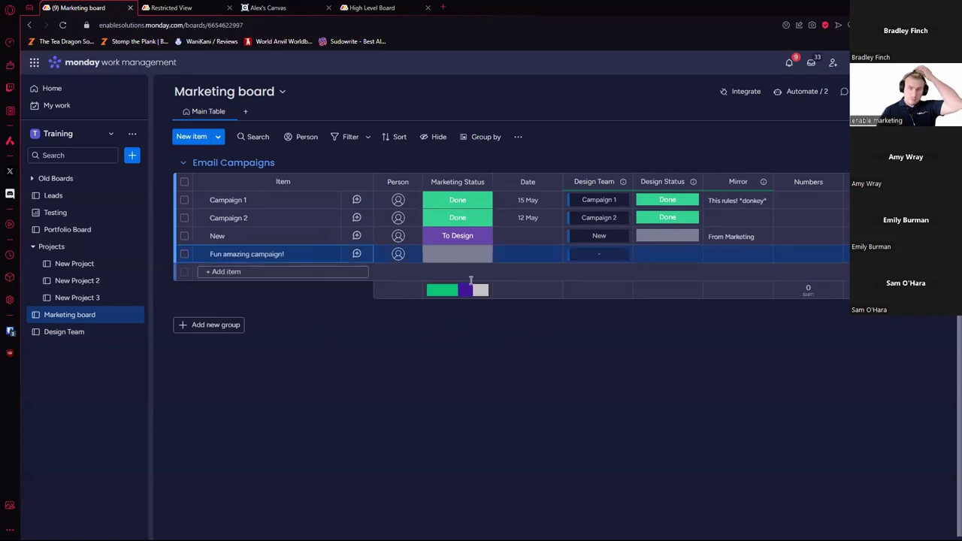
left_click(468, 259)
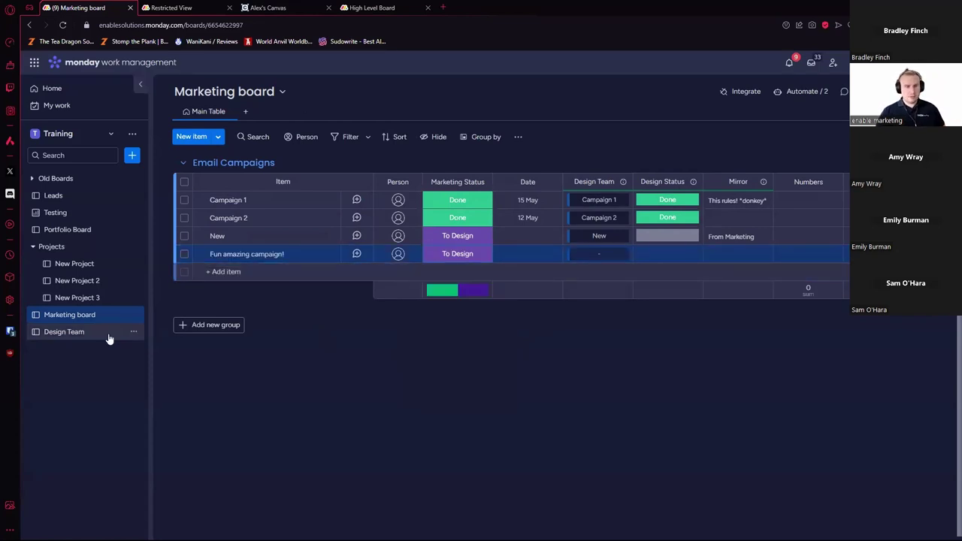
left_click(50, 331)
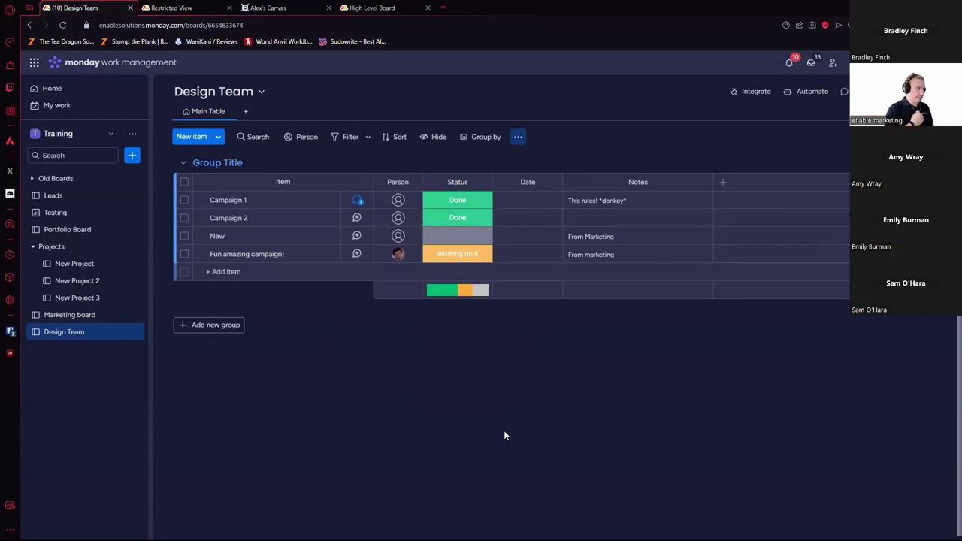
Step: Pre-fill the Date of new Design Team items with today's date
left_click(518, 138)
left_click(584, 162)
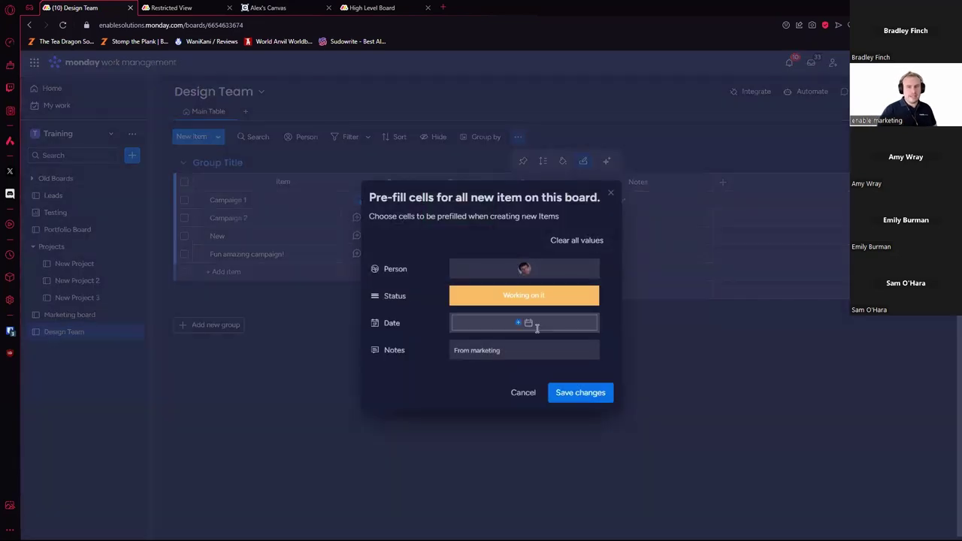
left_click(536, 325)
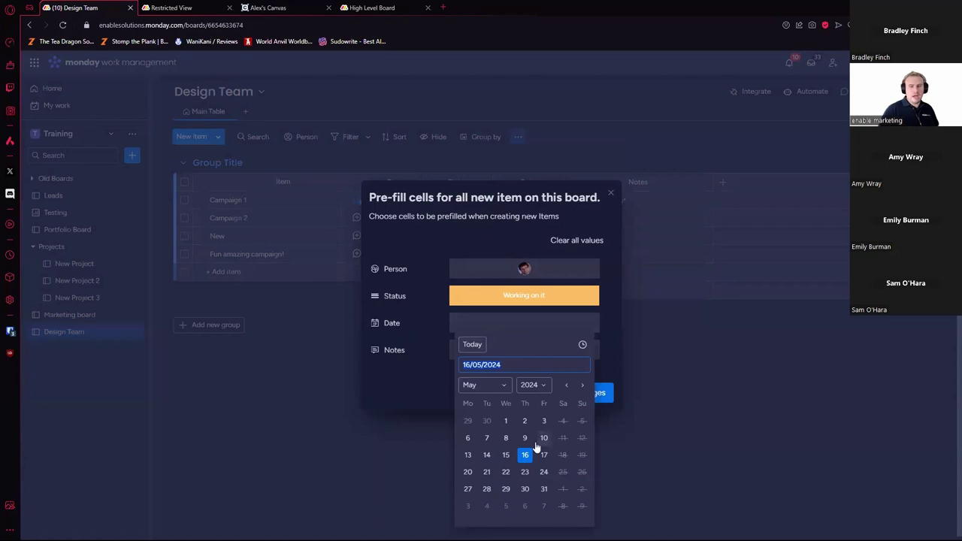
left_click(478, 347)
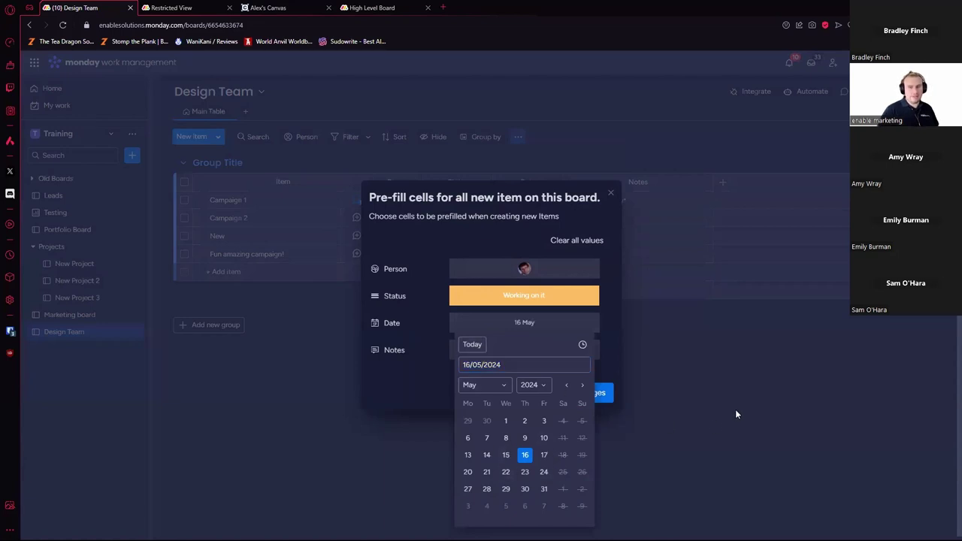
left_click(736, 409)
Step: Add 'gesss' to Email Campaigns on the Marketing board with status To Design
left_click(103, 317)
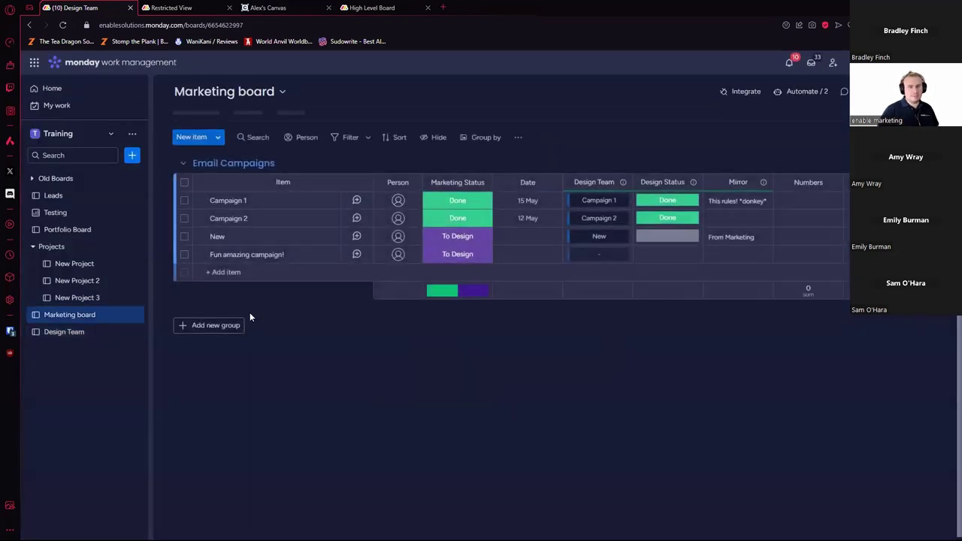
left_click(264, 272)
type("gesss")
key("Return")
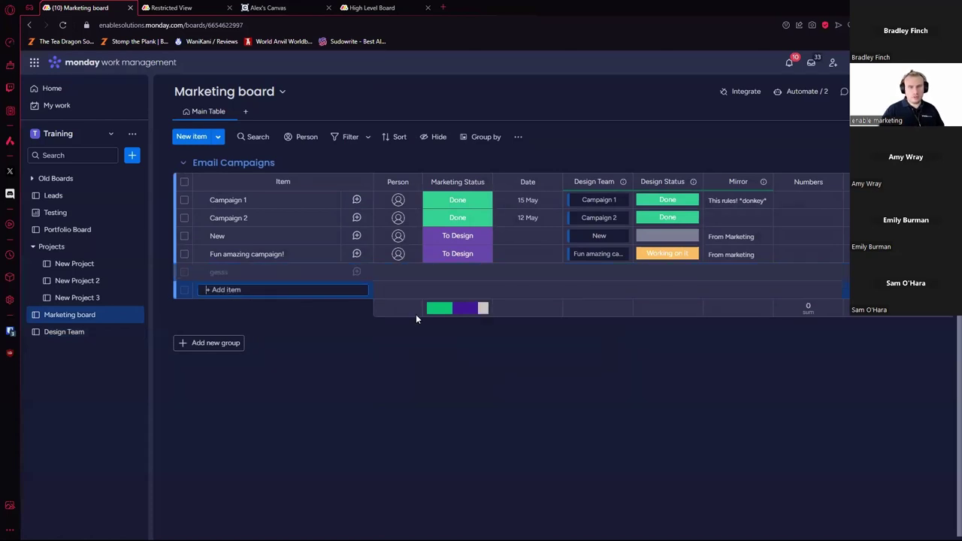
left_click(450, 272)
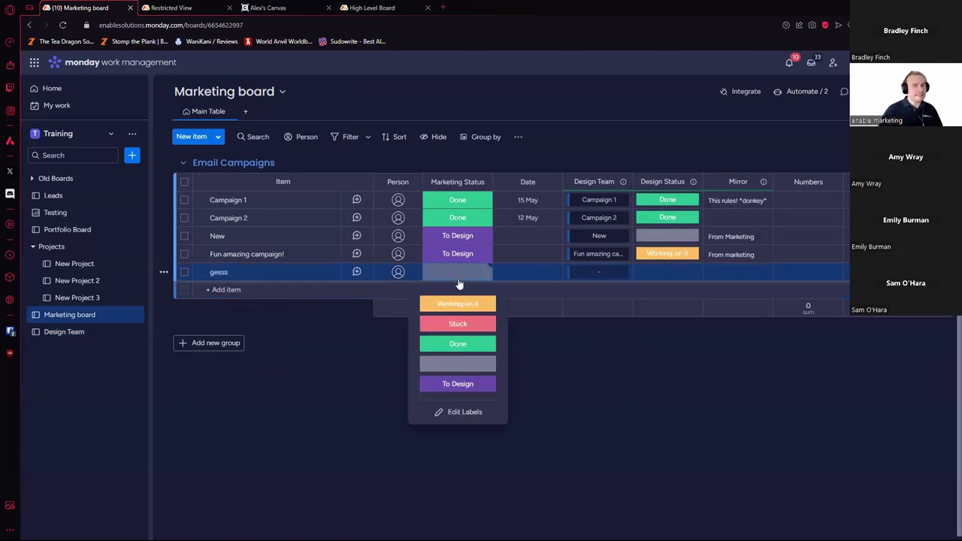
left_click(466, 384)
Step: Set the Design Team pre-filled date to today again and save it
left_click(86, 332)
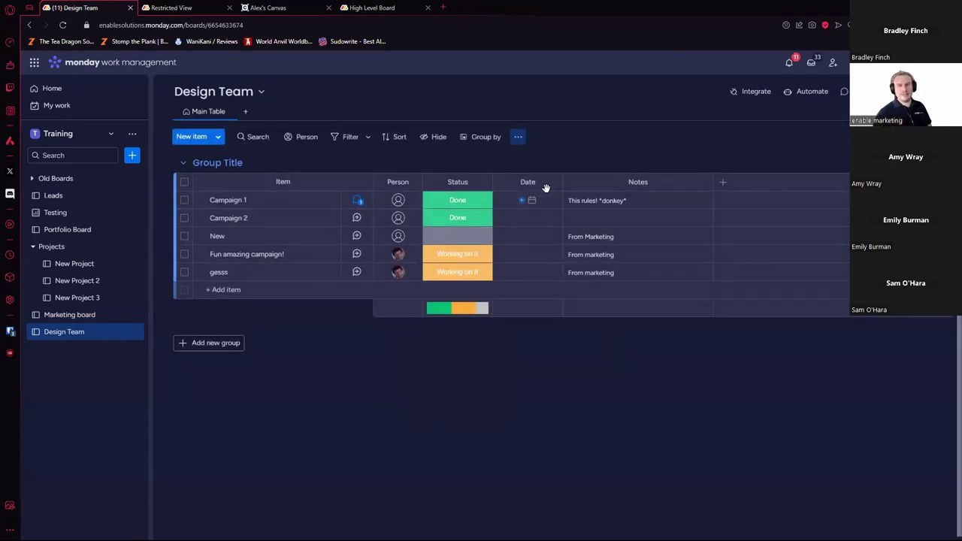
left_click(518, 136)
left_click(583, 161)
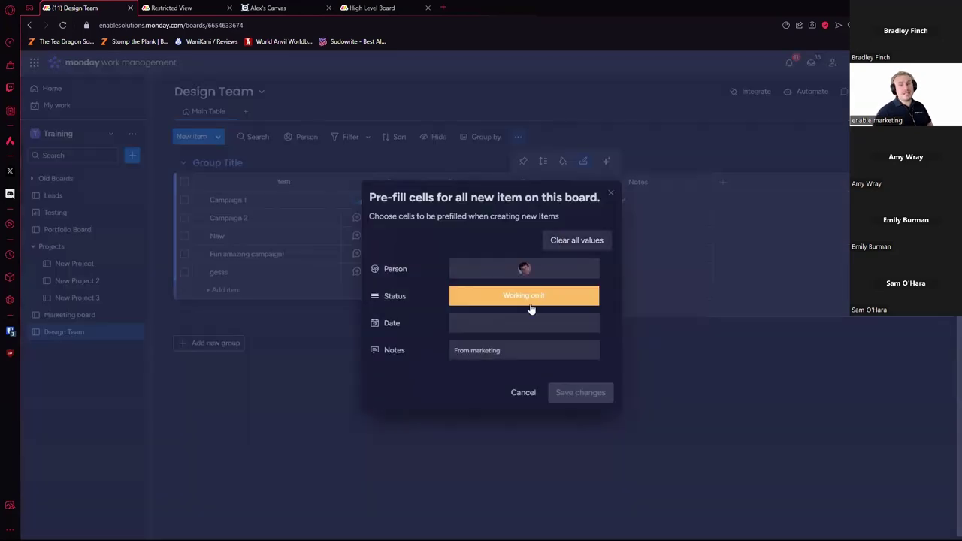
left_click(529, 323)
left_click(472, 345)
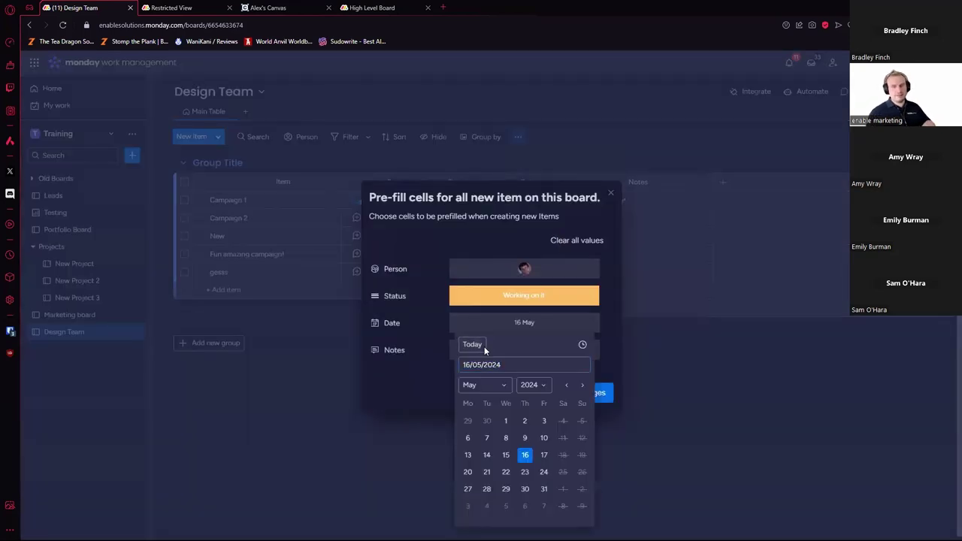
left_click(596, 391)
left_click(601, 393)
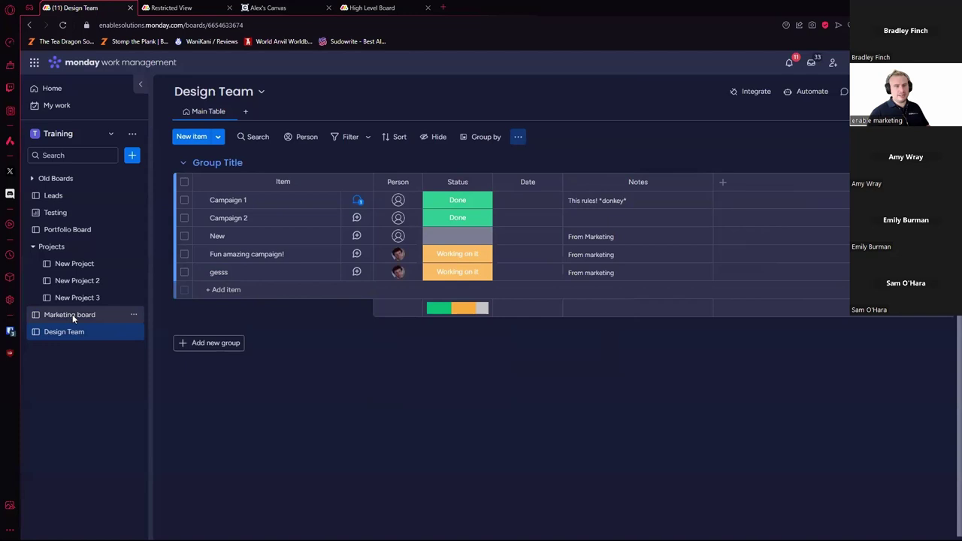
Step: Add the test item 'asfas' directly on the Design Team board
left_click(72, 315)
left_click(77, 333)
left_click(256, 289)
type("asfas")
key("Return")
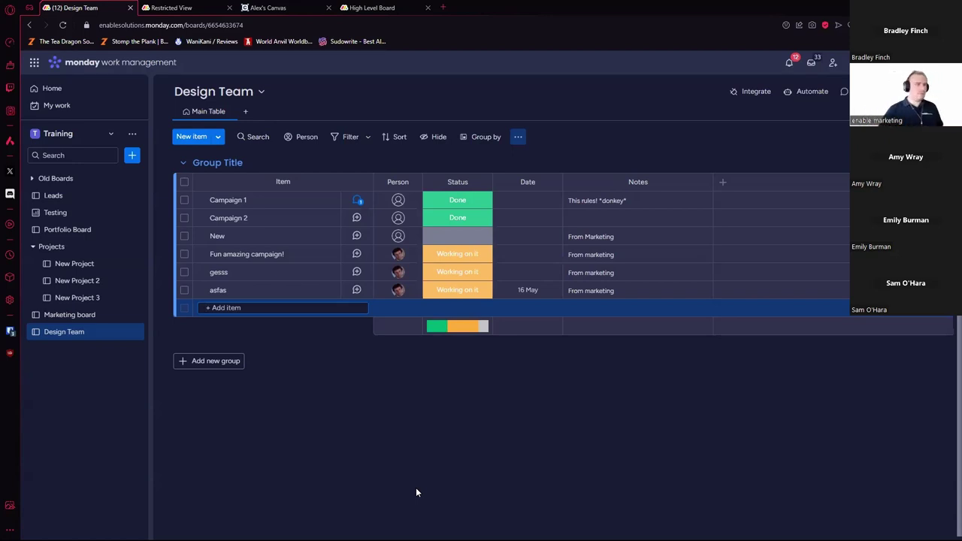
key("Escape")
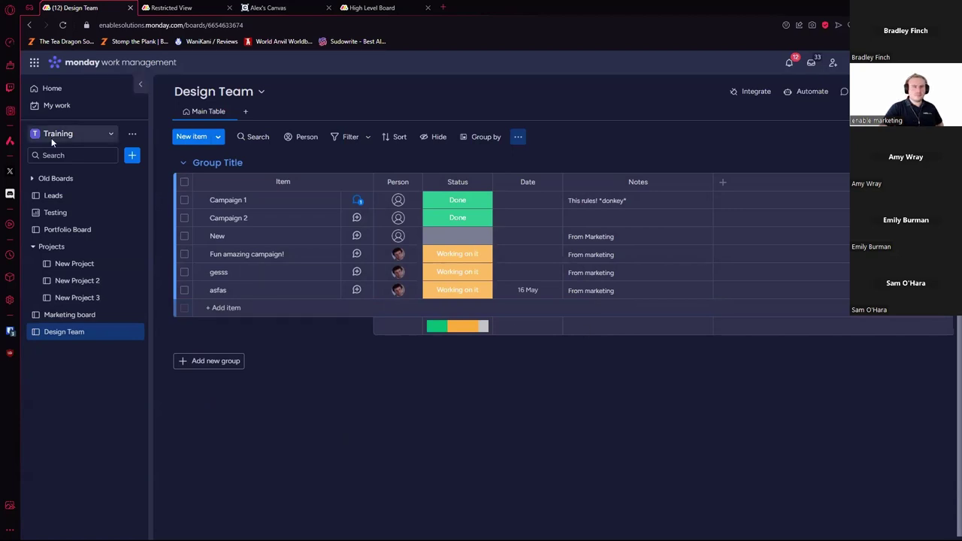
Step: Visit monday dev, return to the Design Team board, then switch to the Alex's Canvas tab
left_click(34, 62)
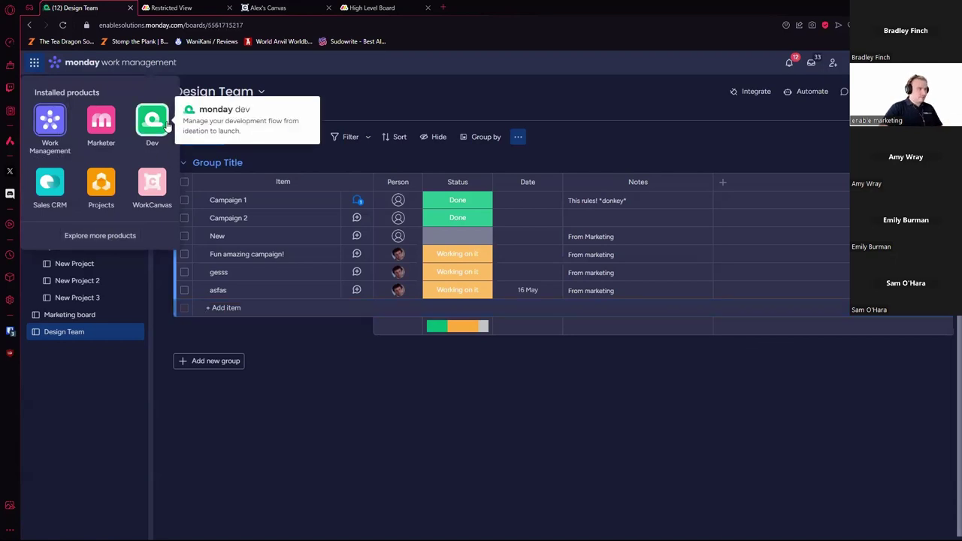
left_click(166, 125)
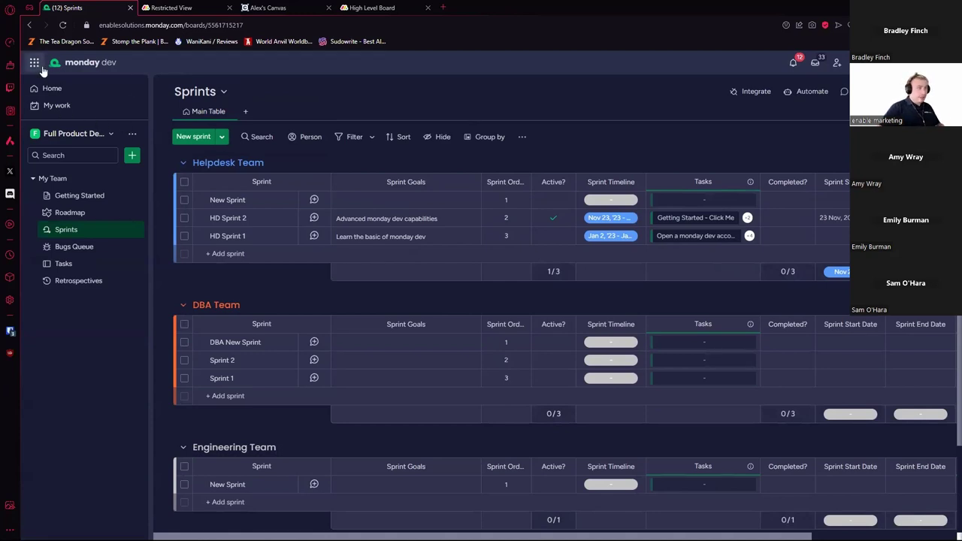
left_click(283, 7)
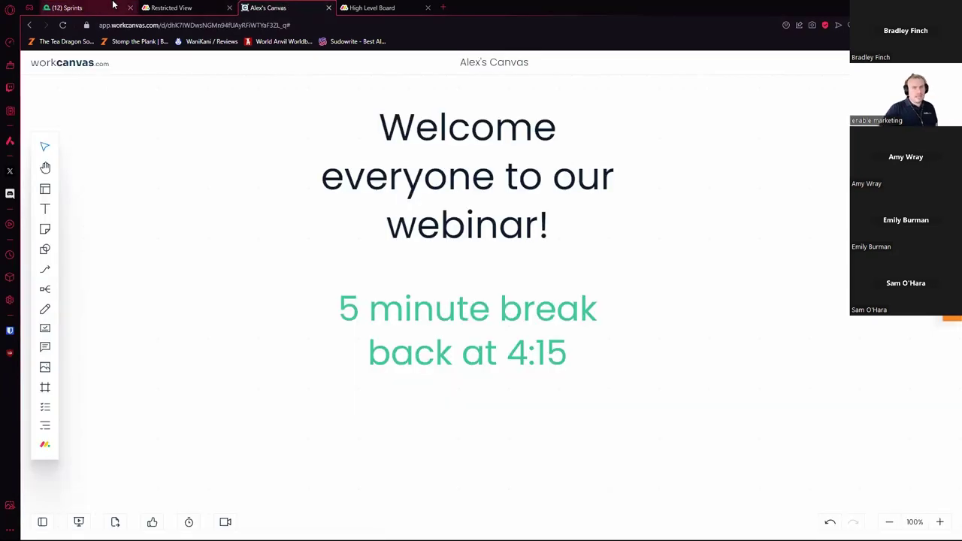
left_click(115, 8)
left_click(35, 63)
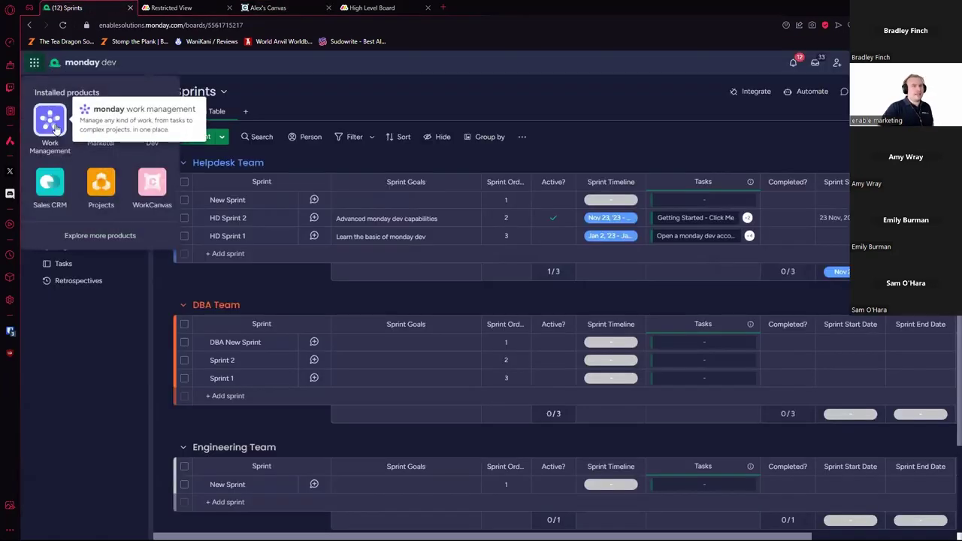
left_click(49, 121)
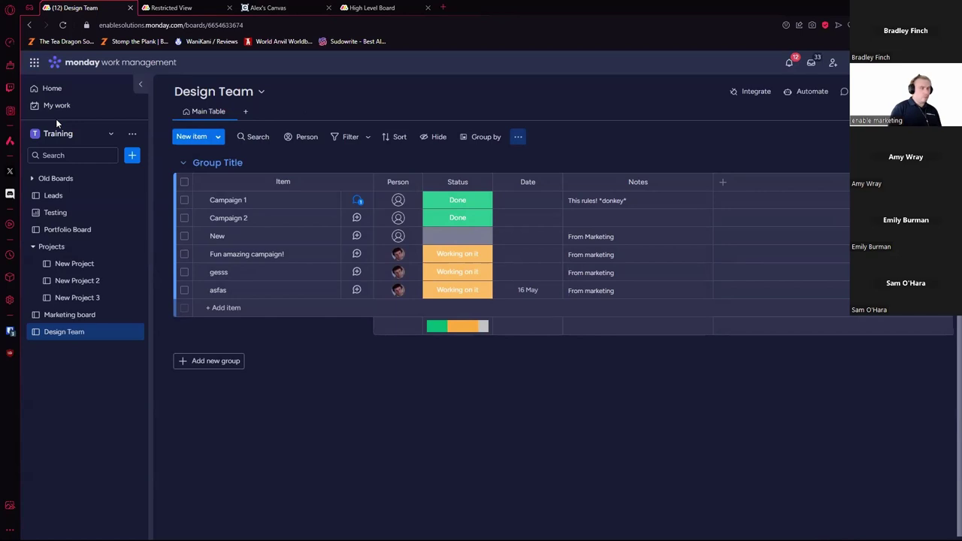
left_click(270, 8)
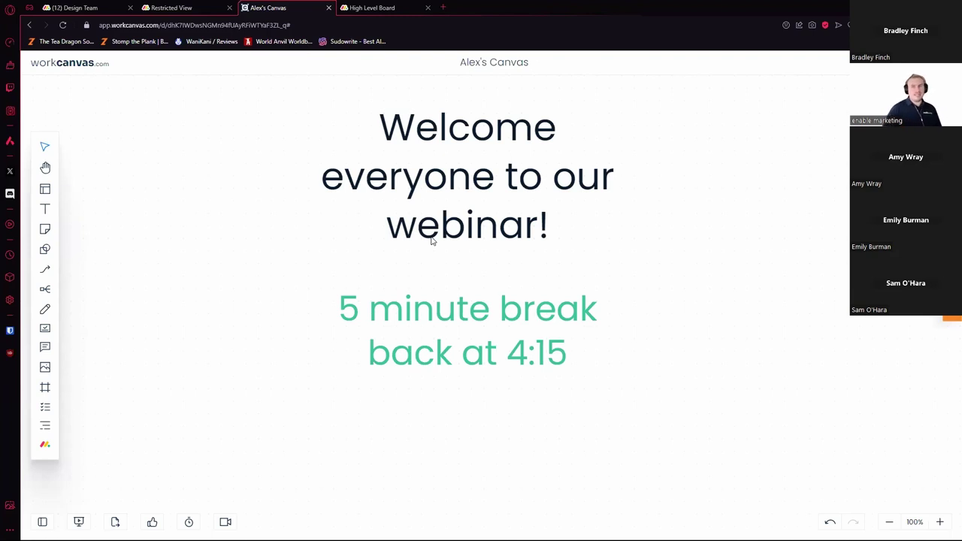
Step: Open the Spirit Blade Timeline canvas and start Import Items from the monday.com integration
left_click(66, 65)
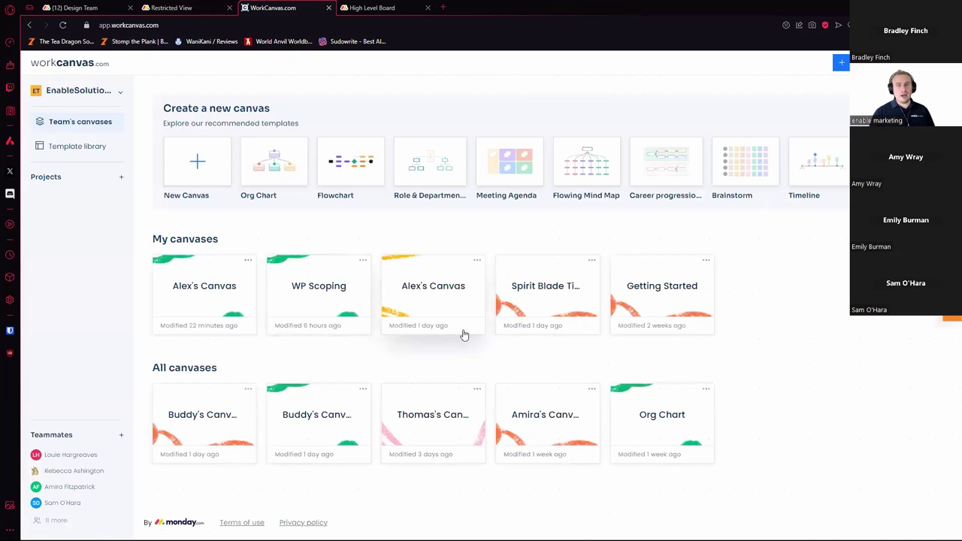
left_click(692, 306)
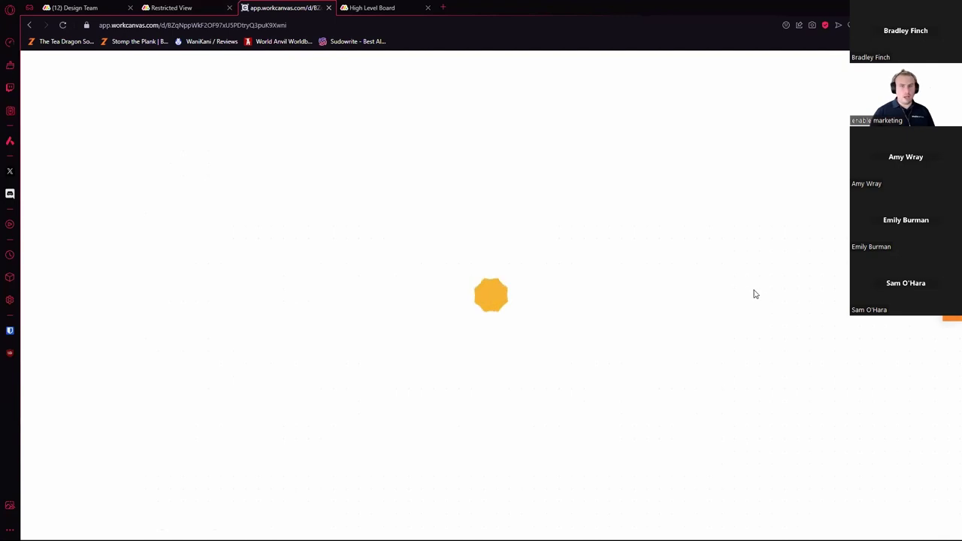
scroll(744, 290, "down", 5)
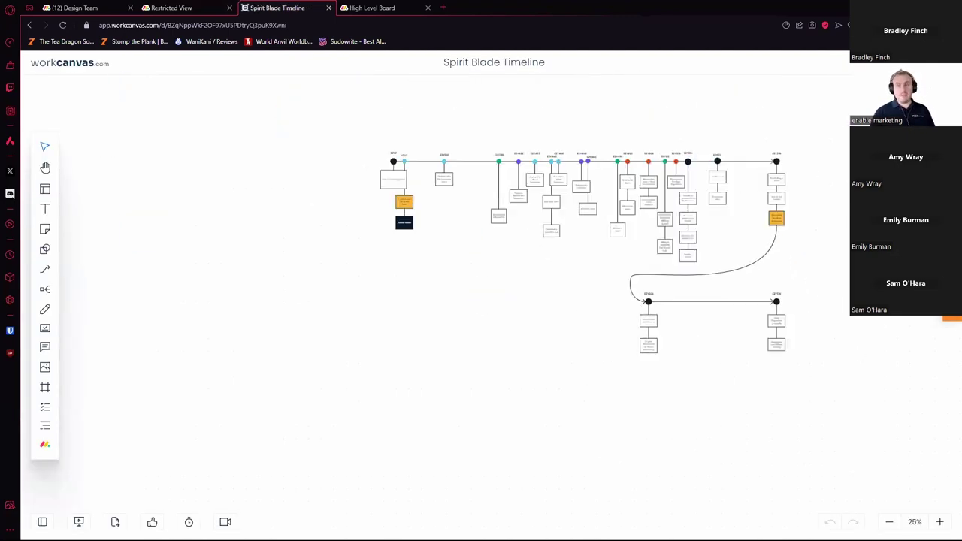
scroll(836, 263, "up", 1)
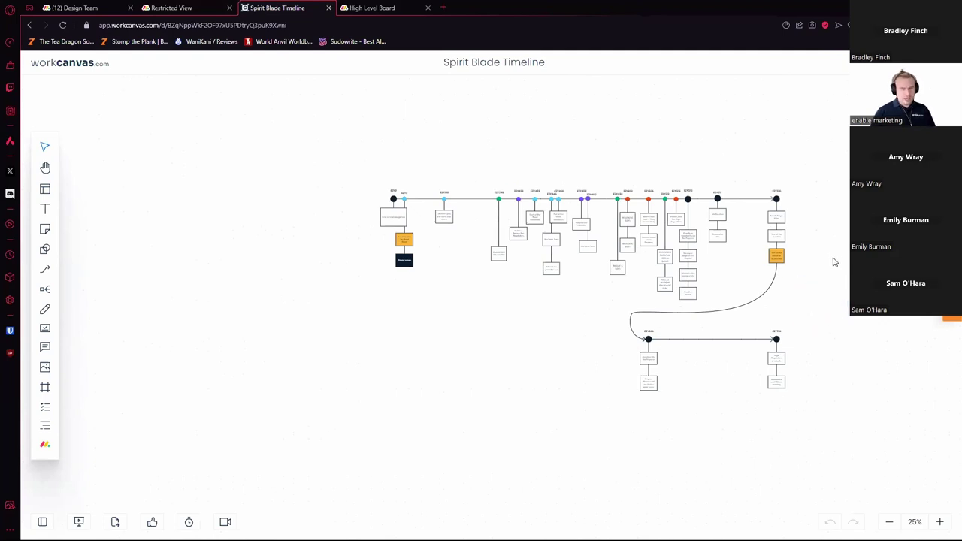
scroll(833, 262, "up", 1)
left_click(341, 20)
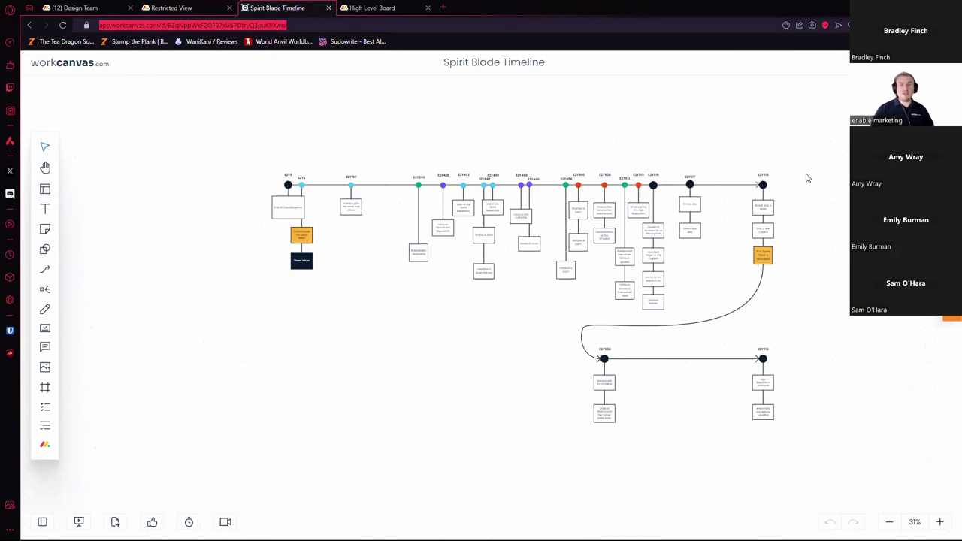
left_click(902, 98)
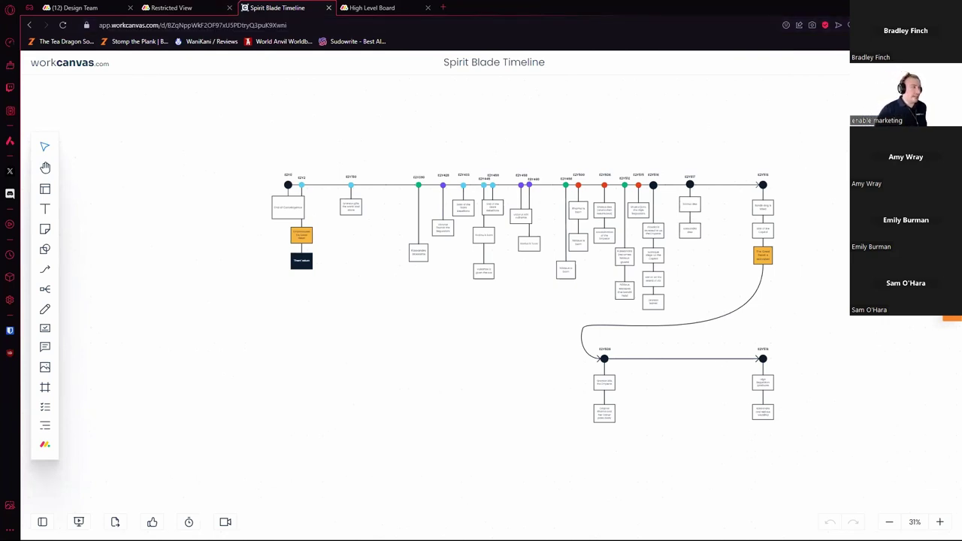
left_click(45, 448)
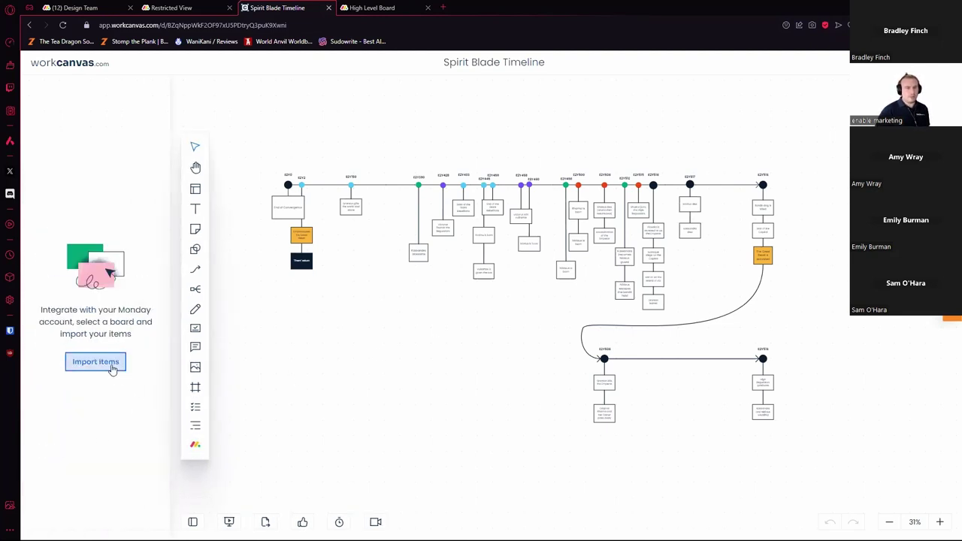
left_click(114, 366)
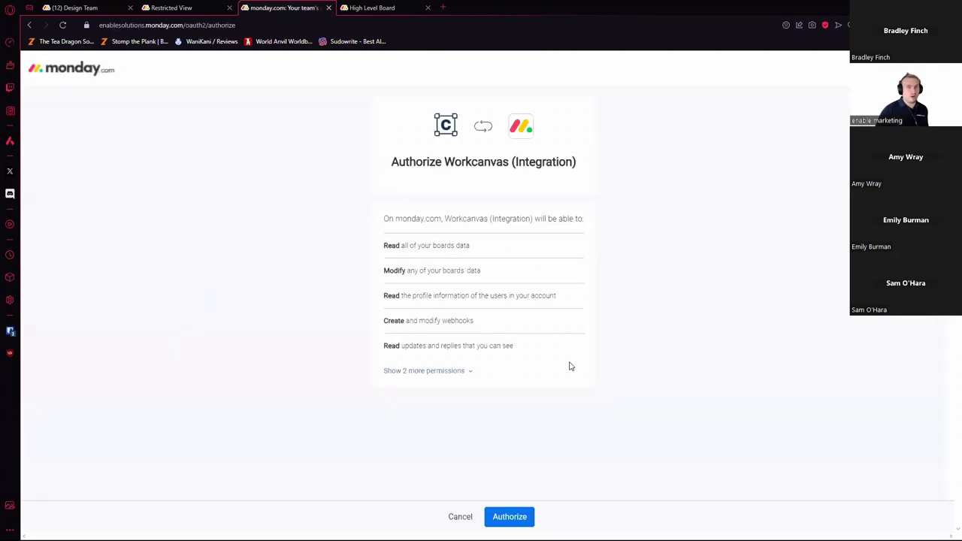
Step: Authorize Workcanvas to access the monday.com account
left_click(526, 516)
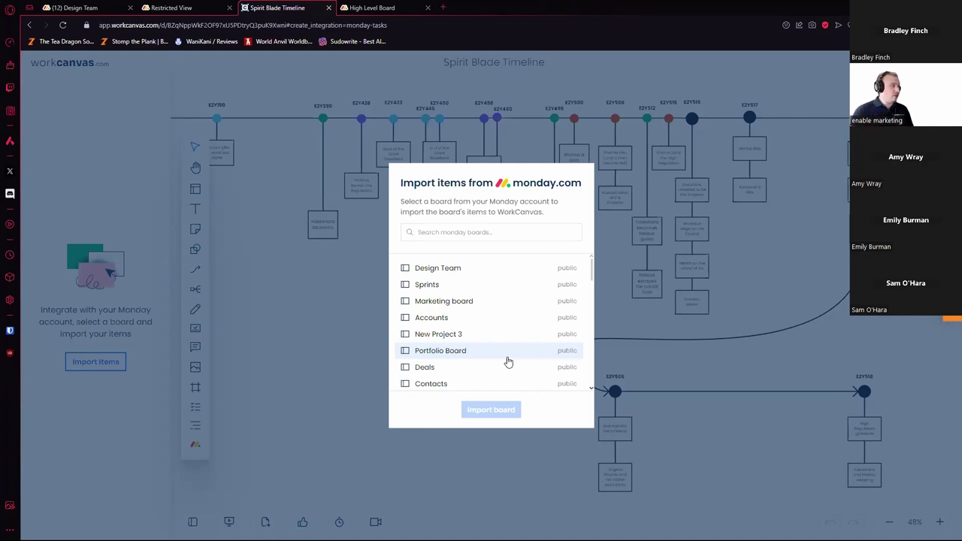
Step: Import the Design Team board's items and place the Campaign 1 card on the canvas
left_click(494, 271)
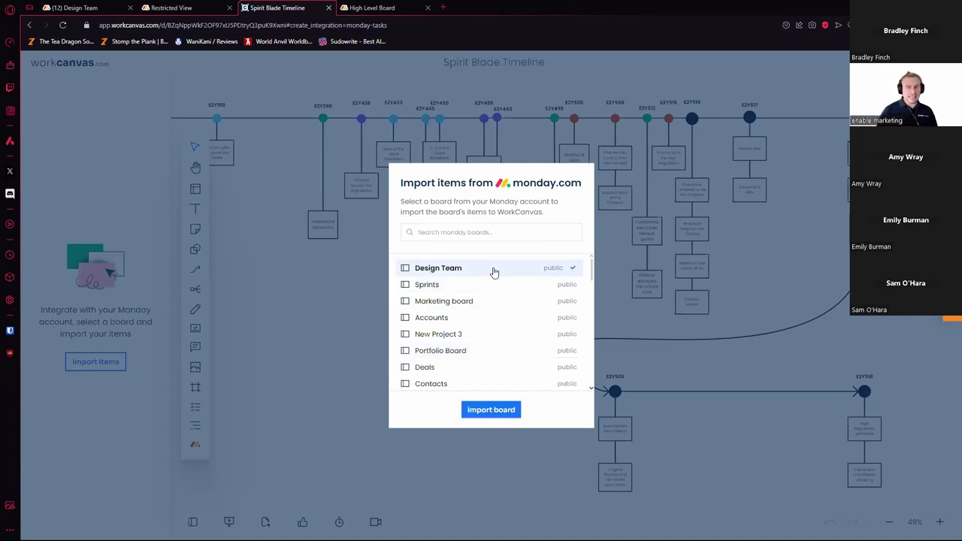
left_click(498, 416)
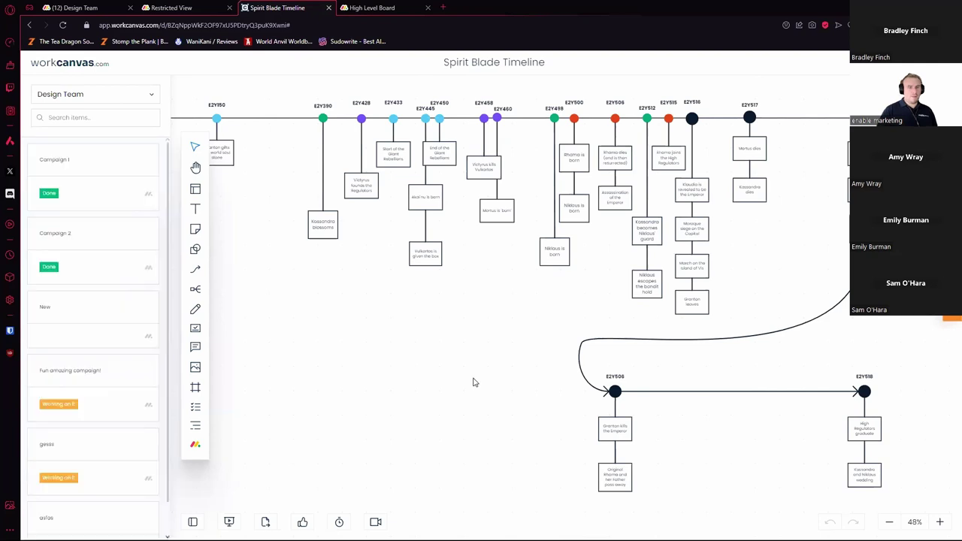
scroll(433, 361, "down", 1)
left_click_drag(440, 350, 431, 334)
scroll(323, 297, "down", 1)
left_click_drag(105, 197, 323, 350)
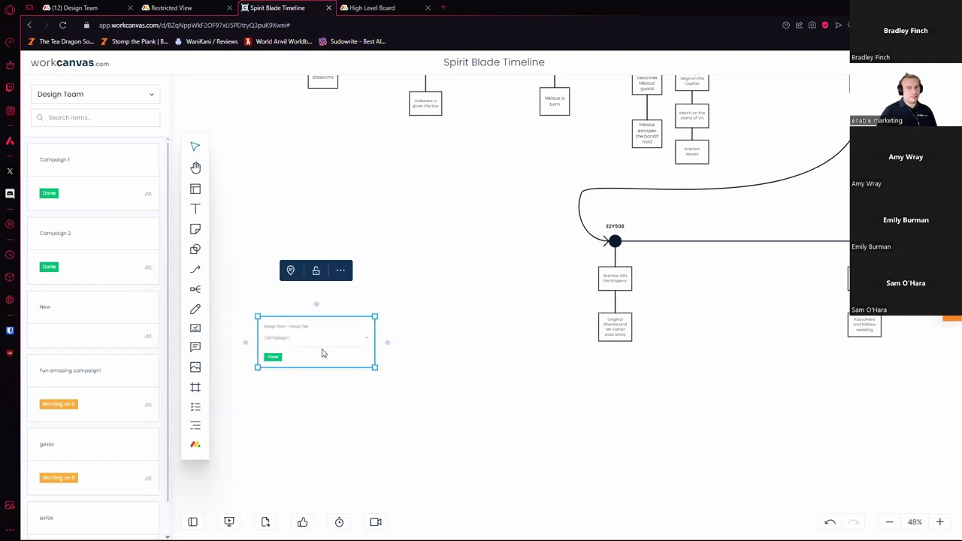
Step: Comment on the Campaign 1 card, reposition it, and return to the canvases dashboard
left_click(291, 272)
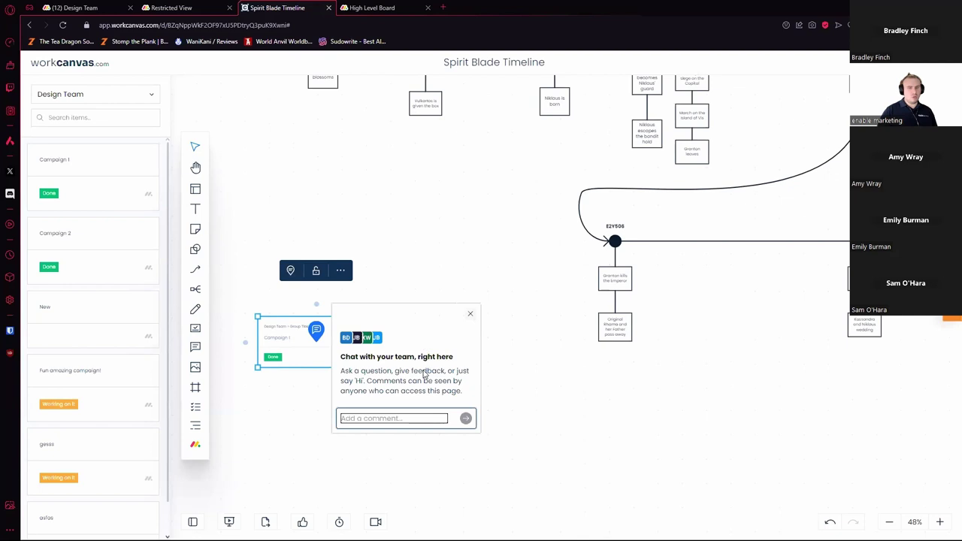
left_click(469, 315)
left_click_drag(332, 351, 274, 316)
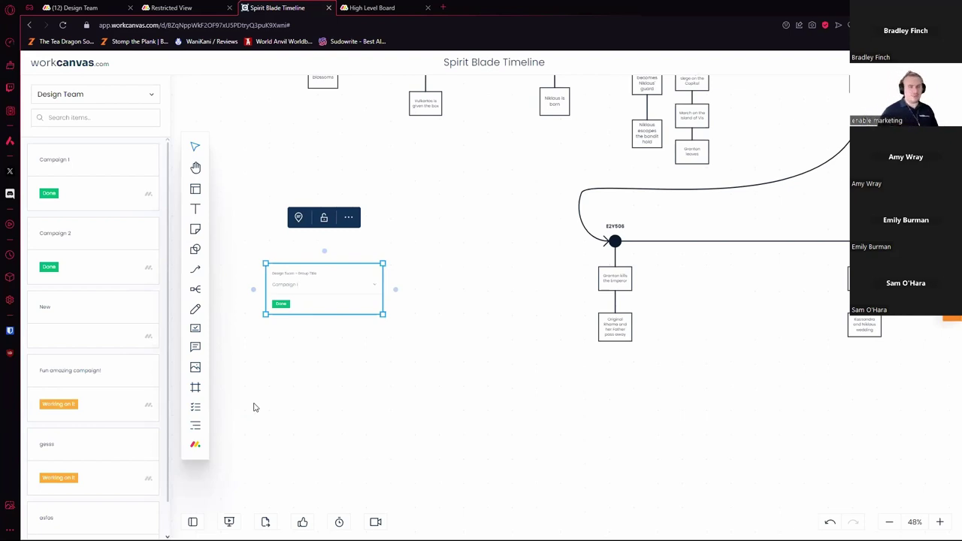
left_click(89, 66)
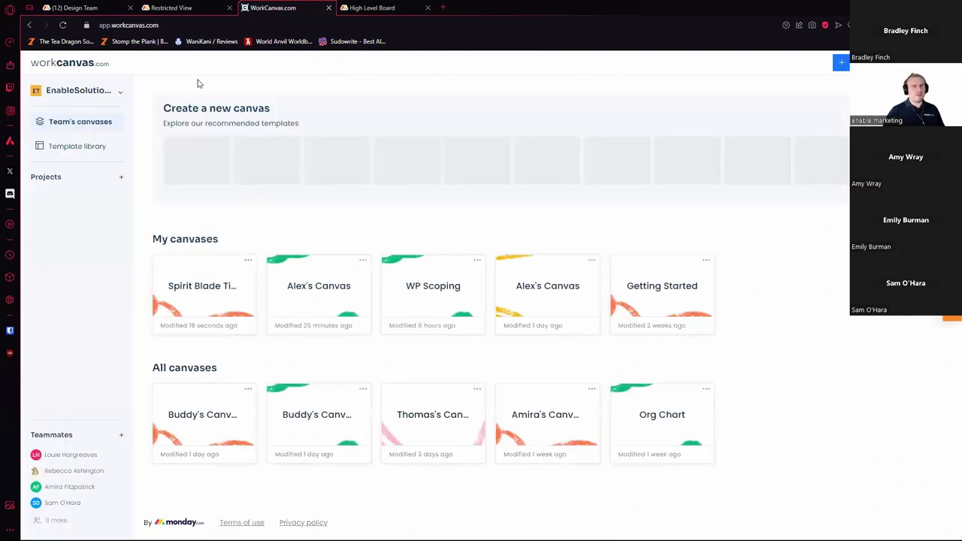
Step: Scroll through the full WorkCanvas template library
left_click(77, 146)
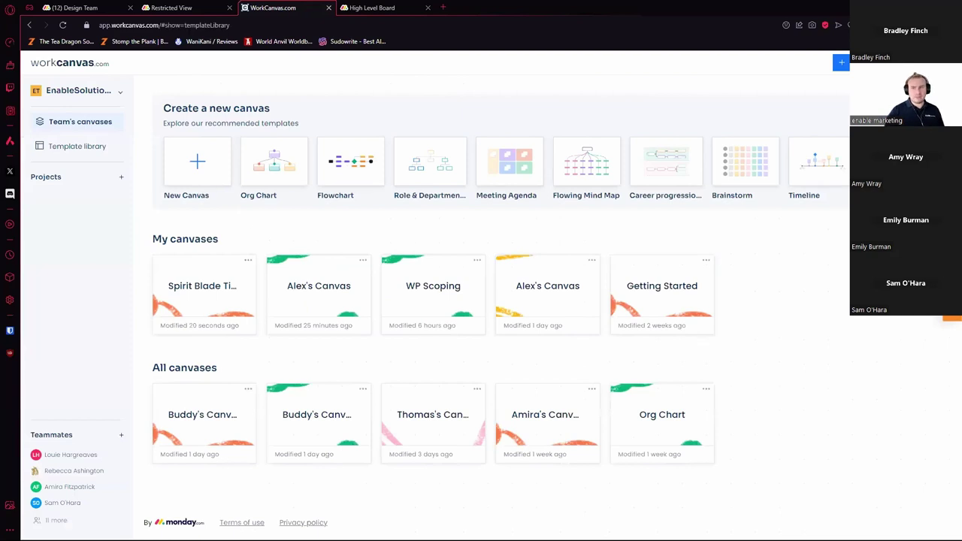
mouse_move(561, 268)
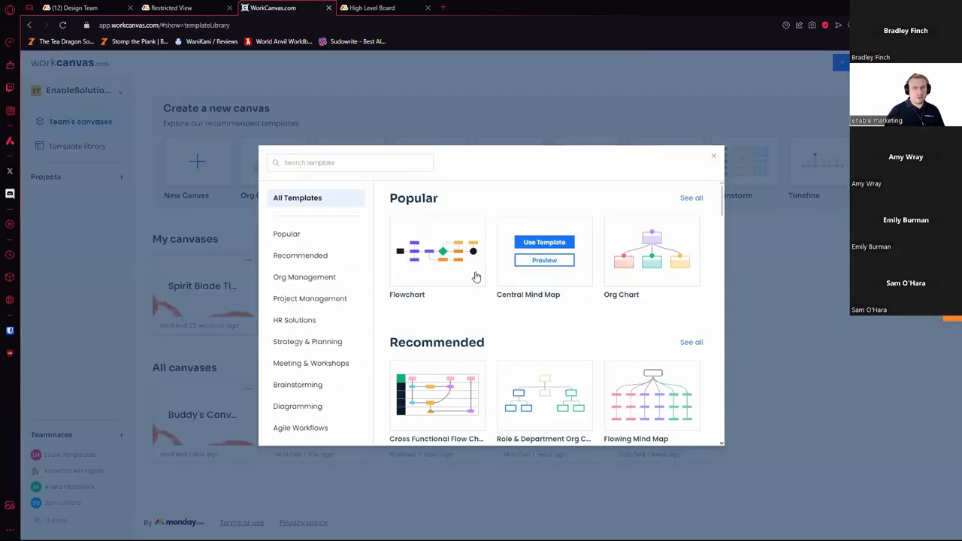
scroll(535, 292, "down", 2)
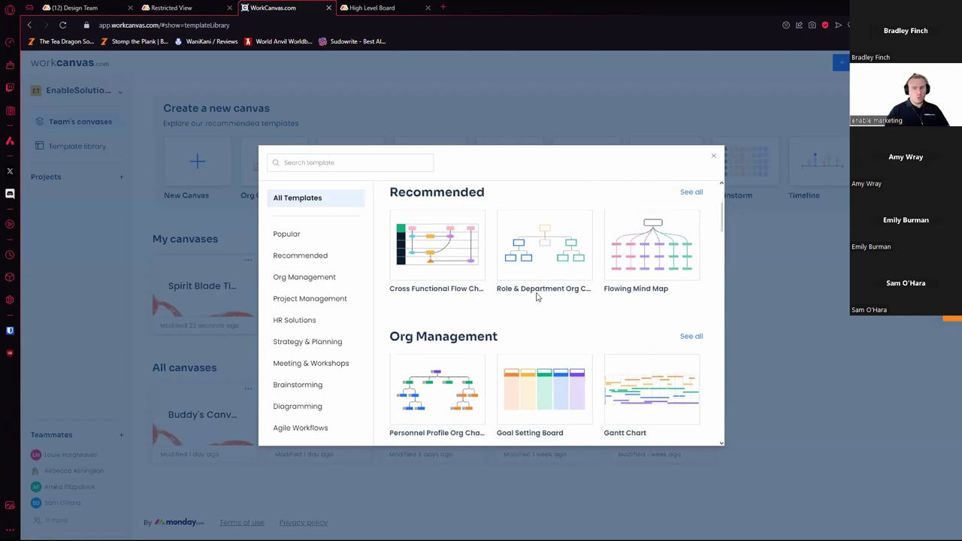
scroll(538, 290, "down", 5)
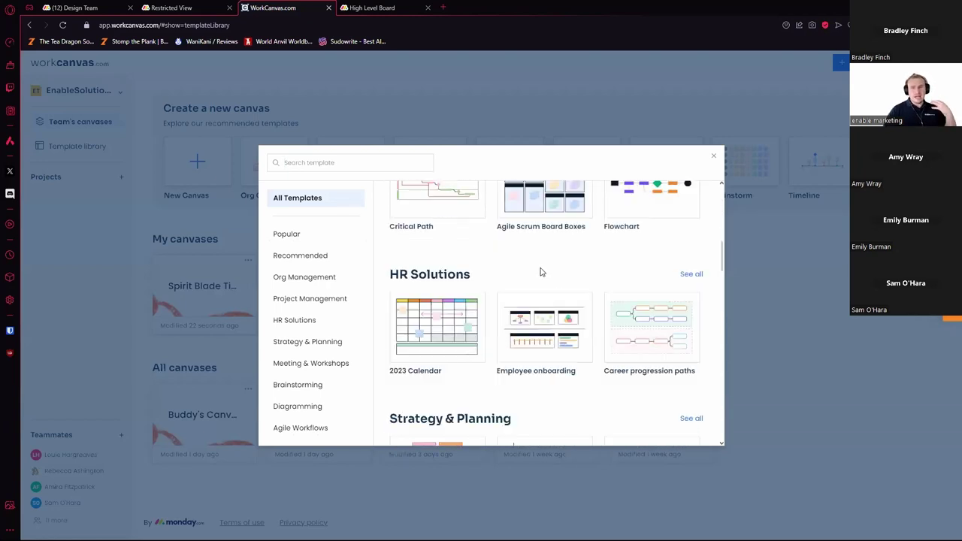
scroll(540, 272, "down", 2)
scroll(540, 275, "up", 3)
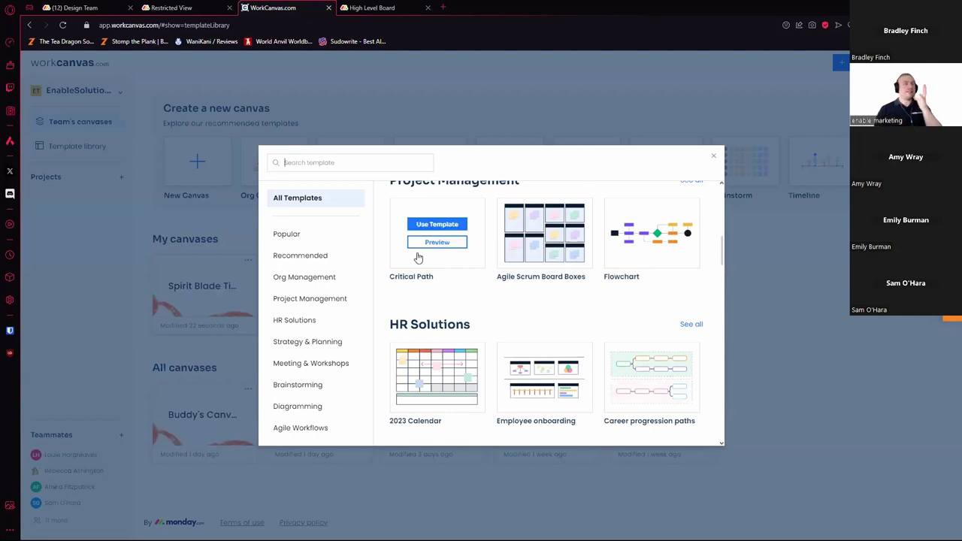
scroll(426, 233, "down", 3)
scroll(426, 228, "down", 8)
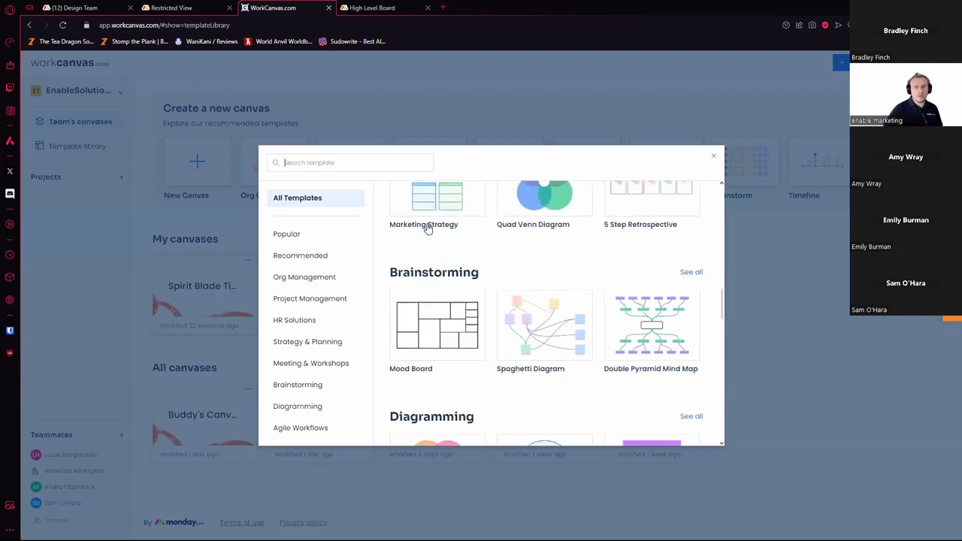
scroll(421, 244, "down", 8)
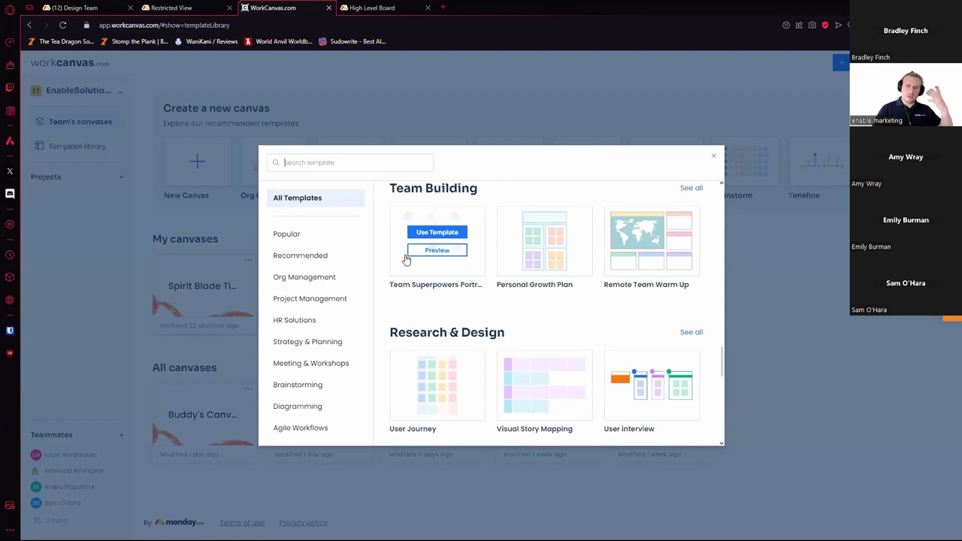
scroll(431, 245, "down", 2)
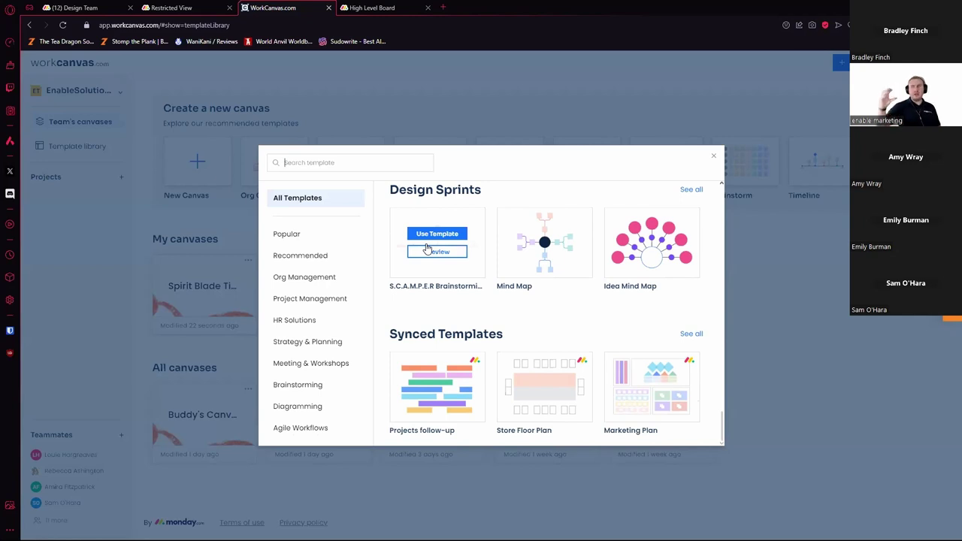
Step: Close the template library, check the teams list, and go to monday.com's Design Team board
left_click(91, 180)
left_click(96, 93)
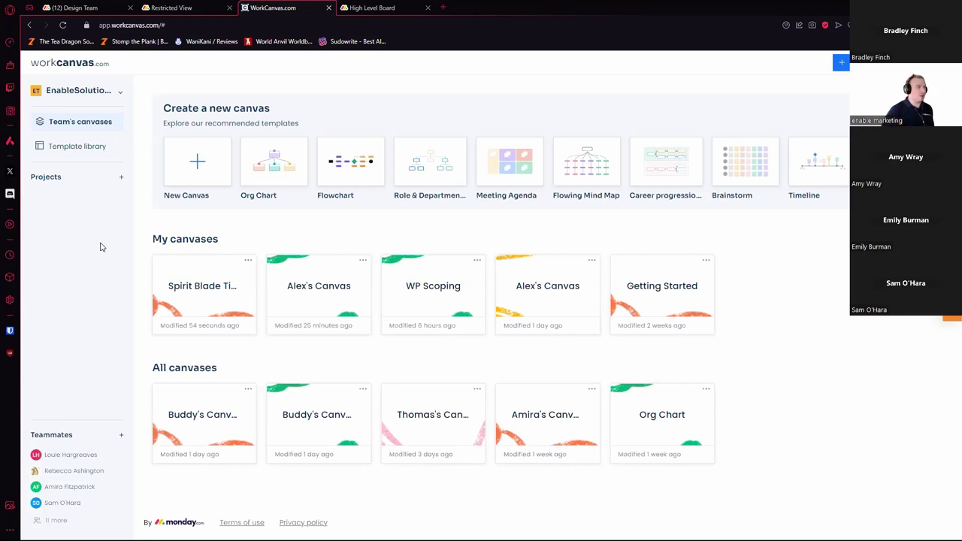
left_click(102, 6)
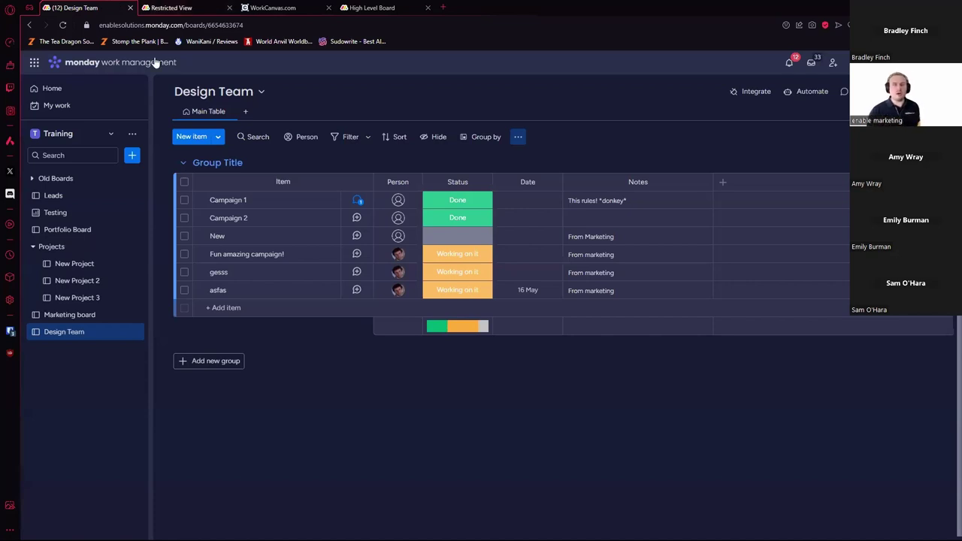
Step: Open the Marketing board and look at its add-column types and Campaign 1's file attachment options
left_click(123, 315)
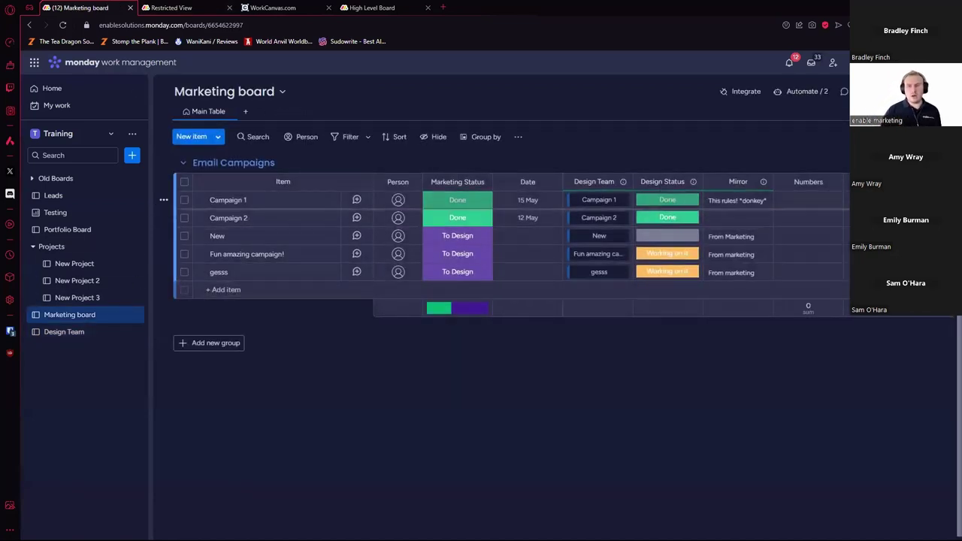
left_click(846, 183)
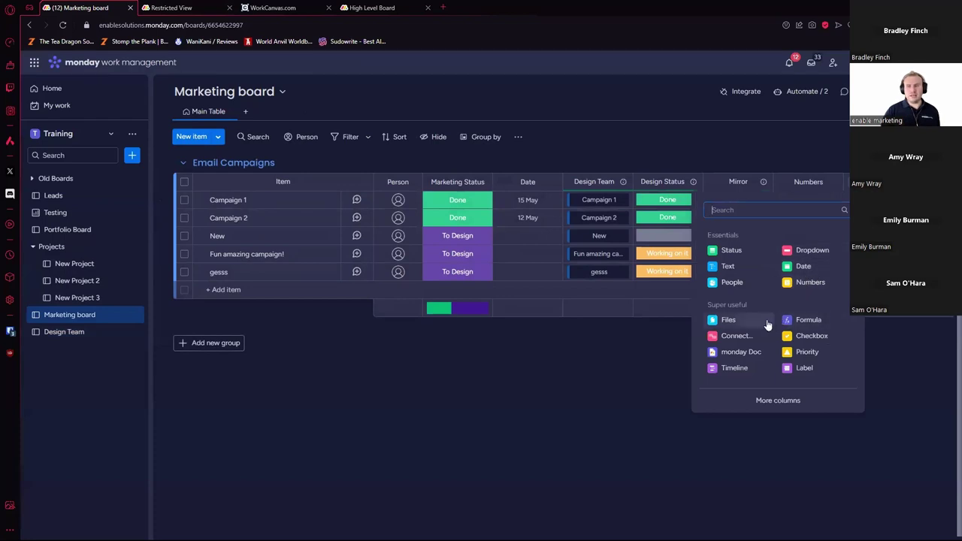
left_click(847, 200)
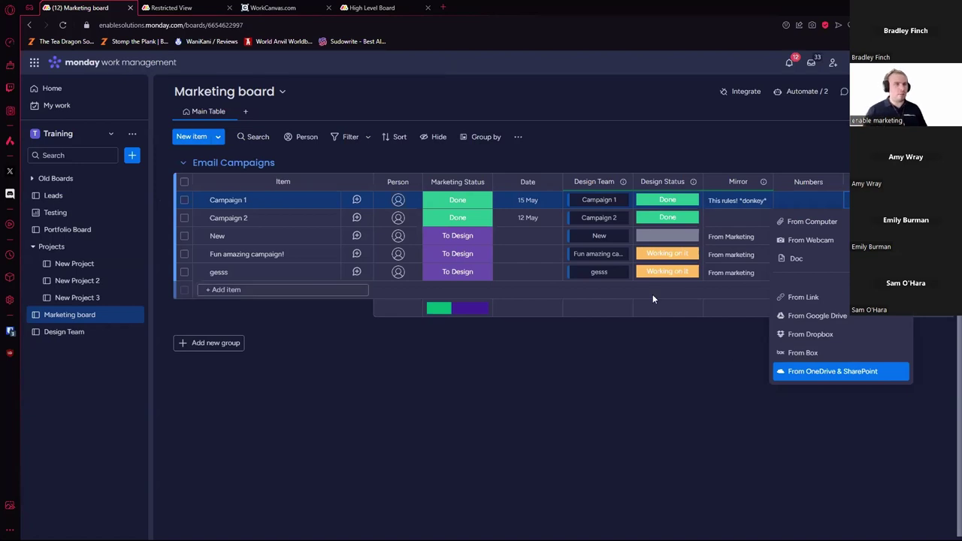
left_click(132, 159)
Step: Create a new workspace doc named 'New Process Documentation' from the sidebar + menu
left_click(132, 158)
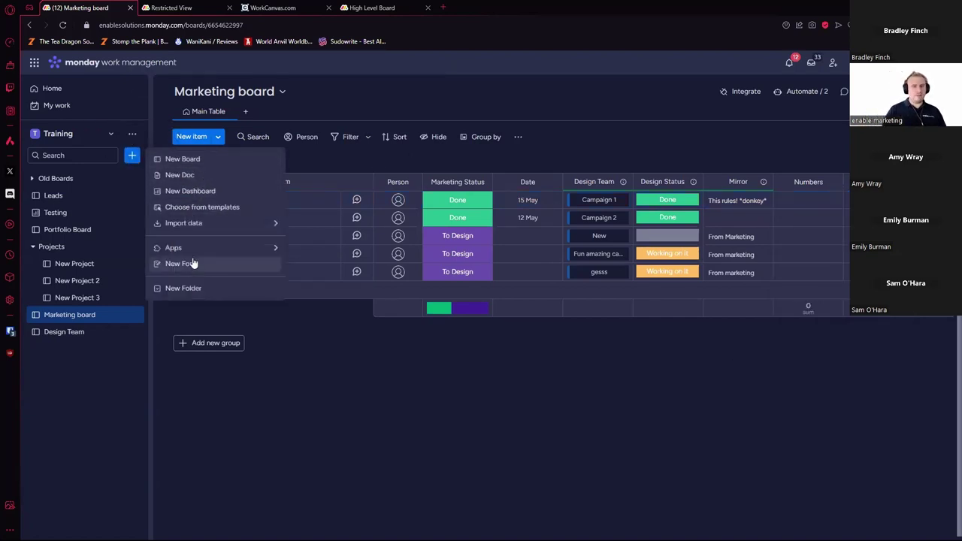
left_click(198, 175)
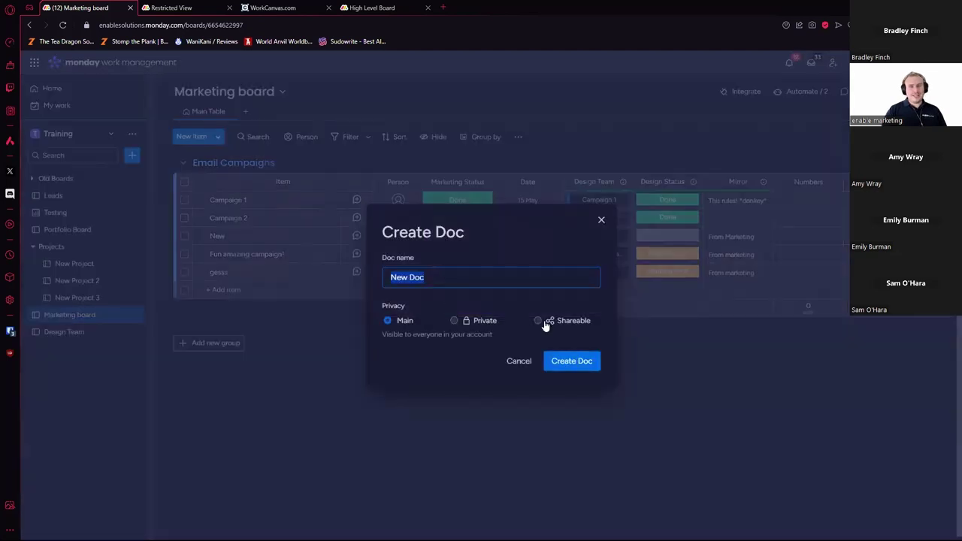
type("N")
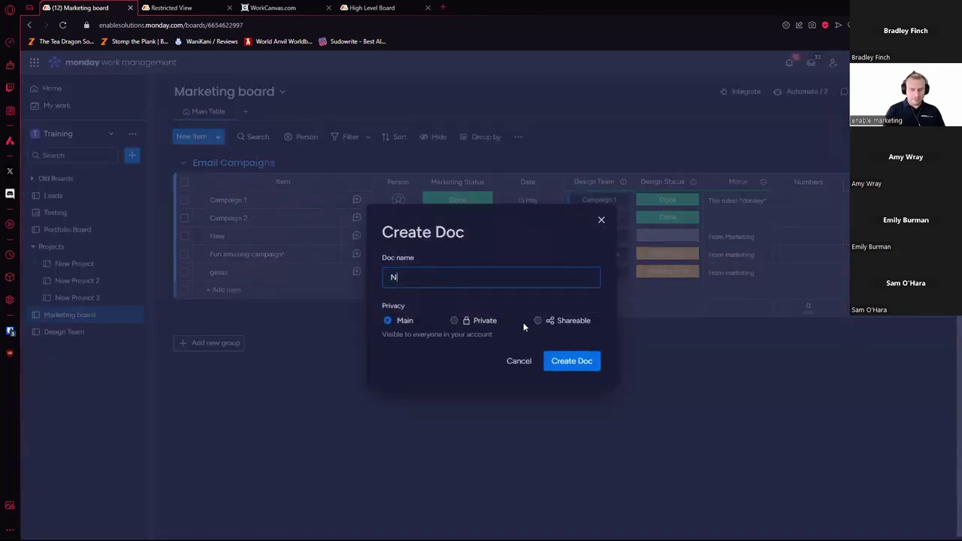
type("ew Process Docum")
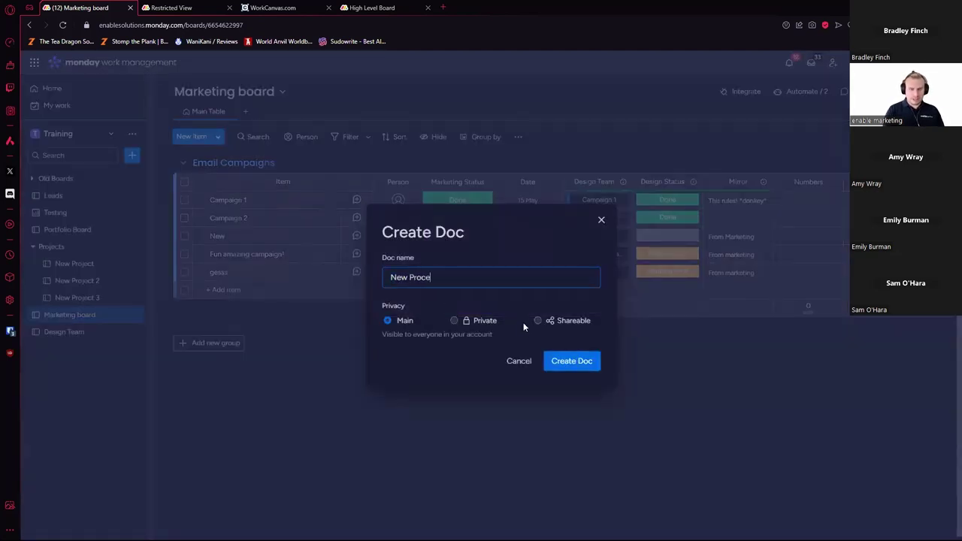
type("entation")
key("Return")
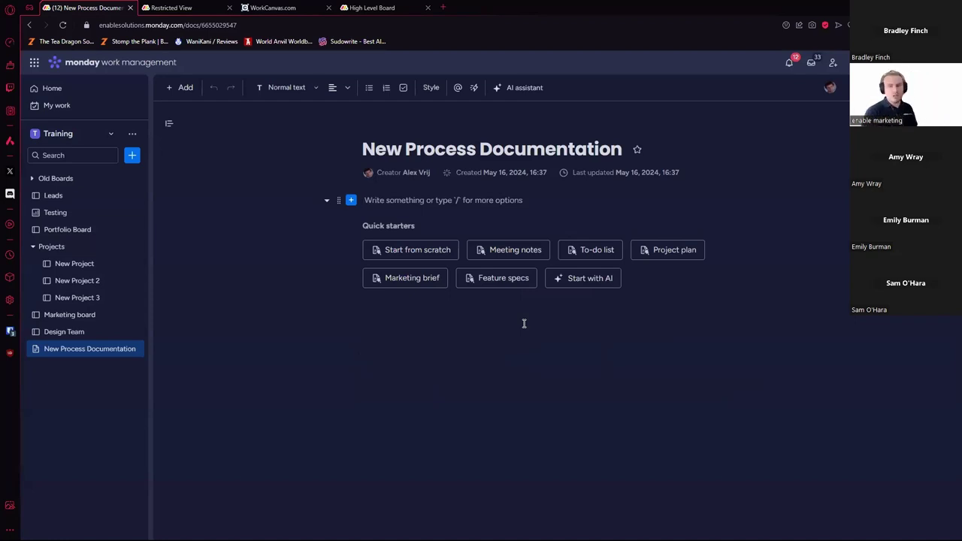
Step: Generate an AI event-delivery template with RSVP board and form, set-up checklist, and event roles and speakers
left_click(602, 279)
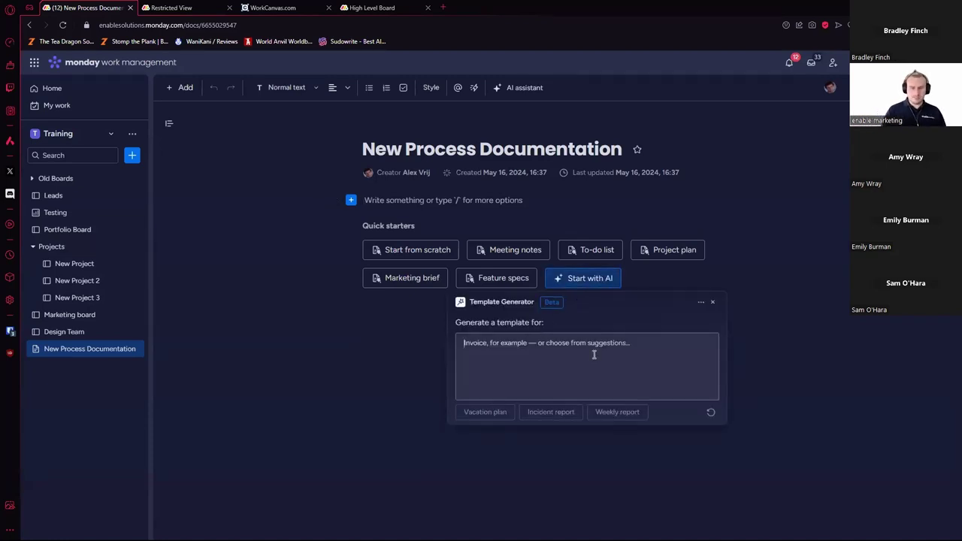
type("I need a template based around delivery of a")
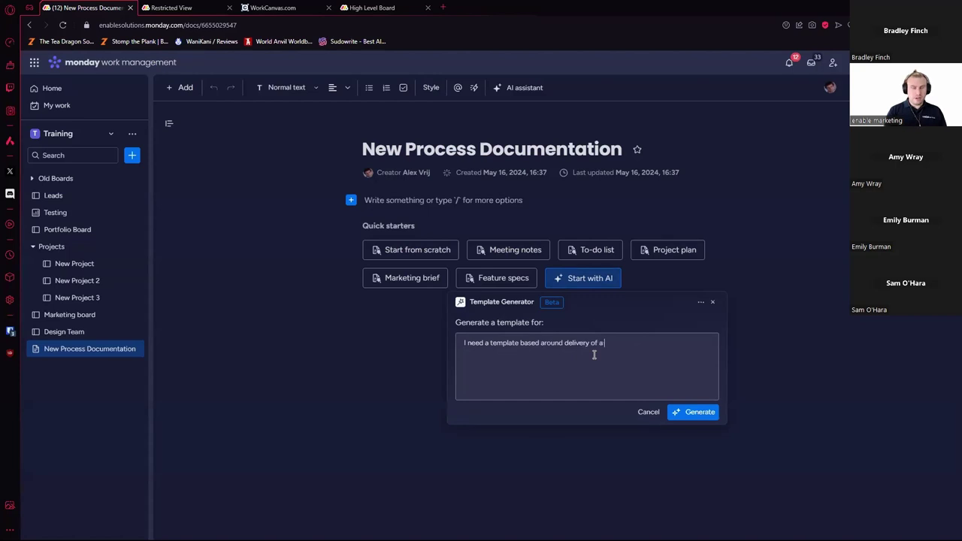
type("n e")
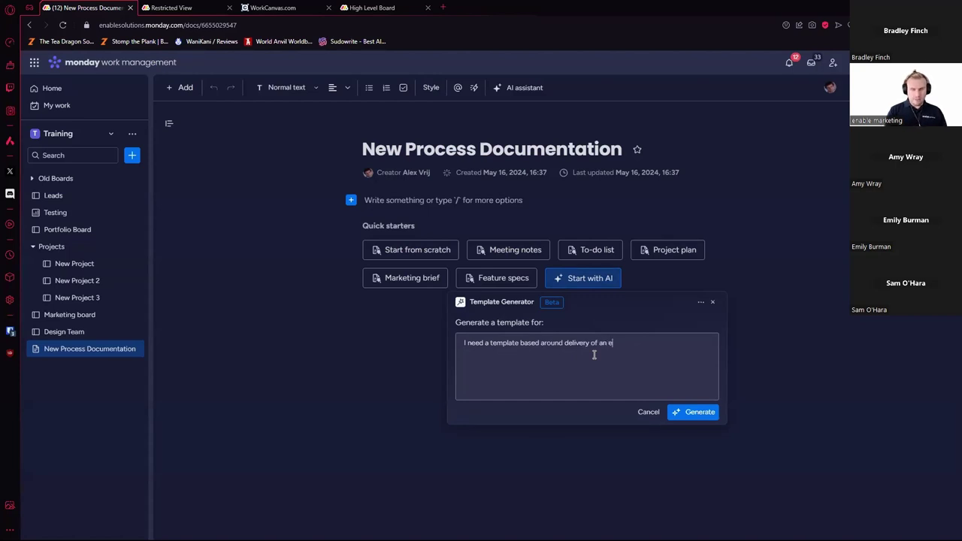
type("vent, with plans")
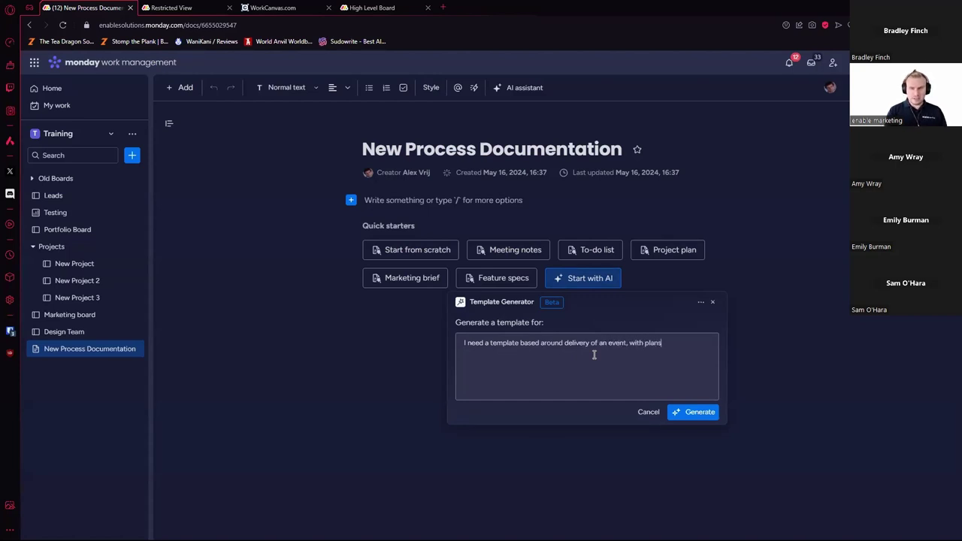
type(" for an RSVP boa")
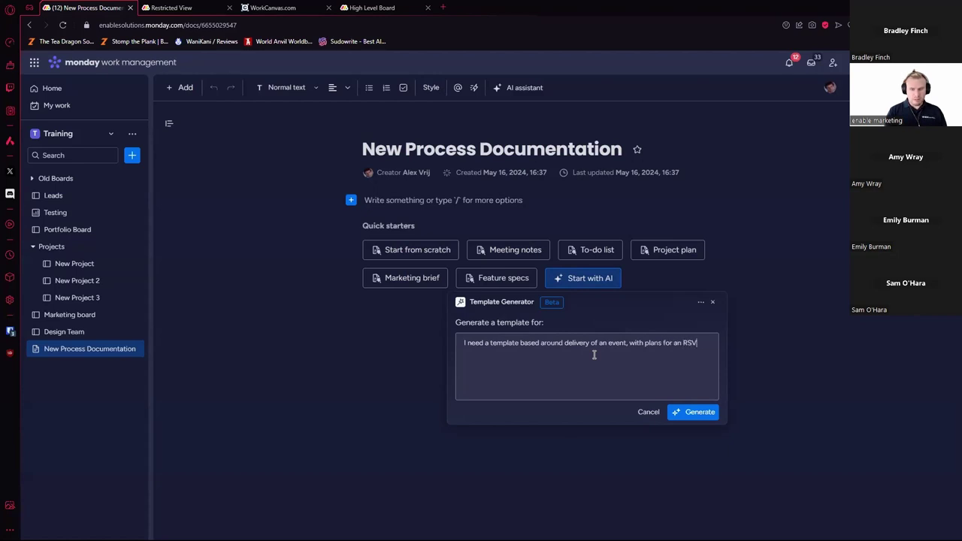
type("ith a form, checklist")
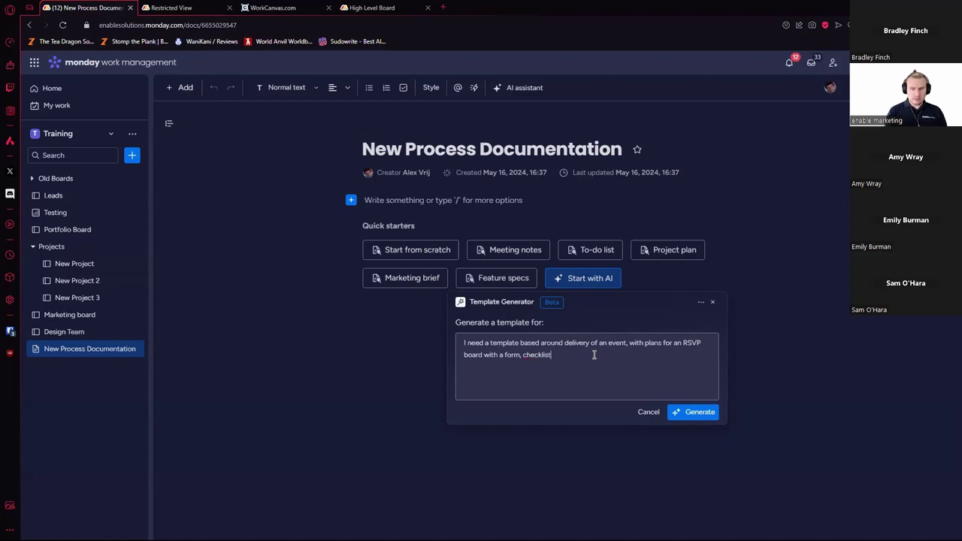
type("set-up and a section tos h")
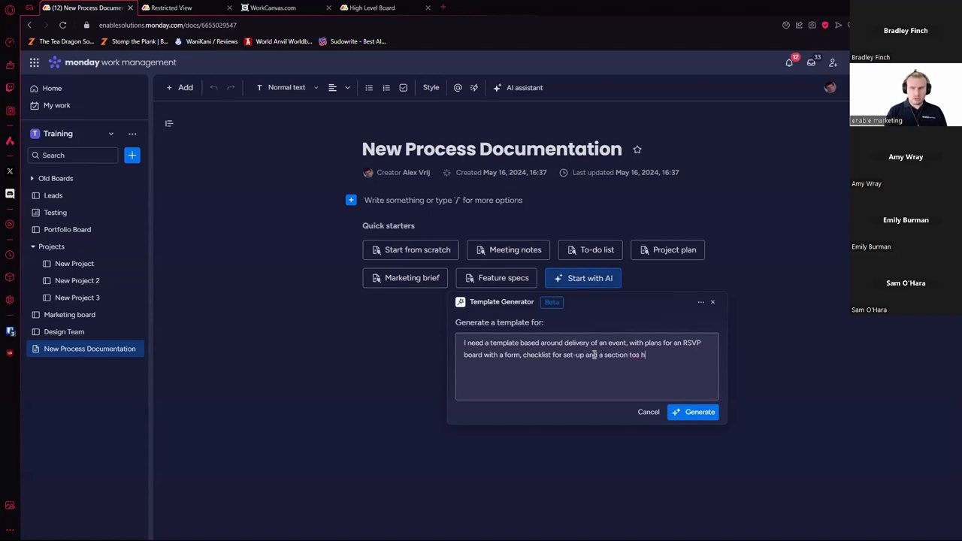
key("BackSpace")
key("BackSpace")
key("BackSpace")
type(" show the event roles and speakers")
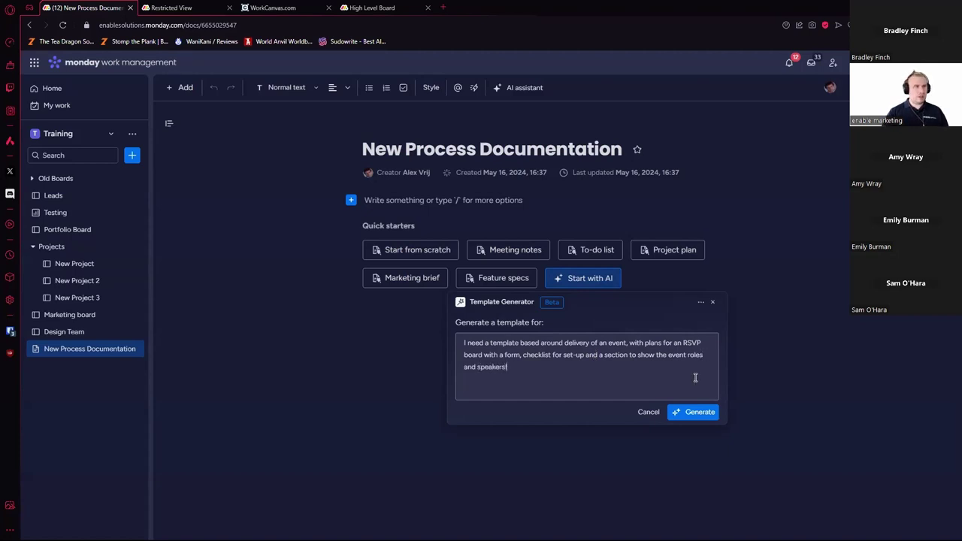
left_click(683, 411)
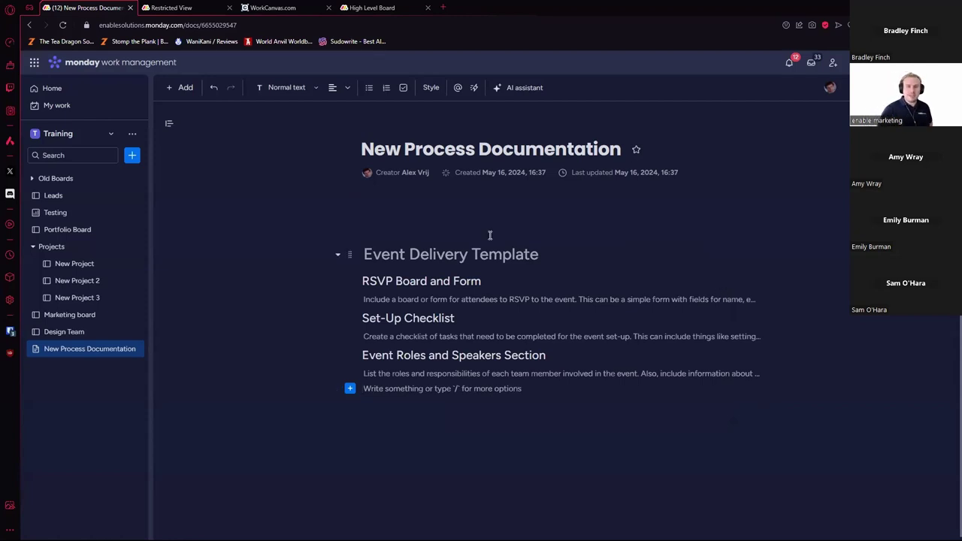
Step: Review the block types for the RSVP description line and clear the stray slash
left_click(588, 300)
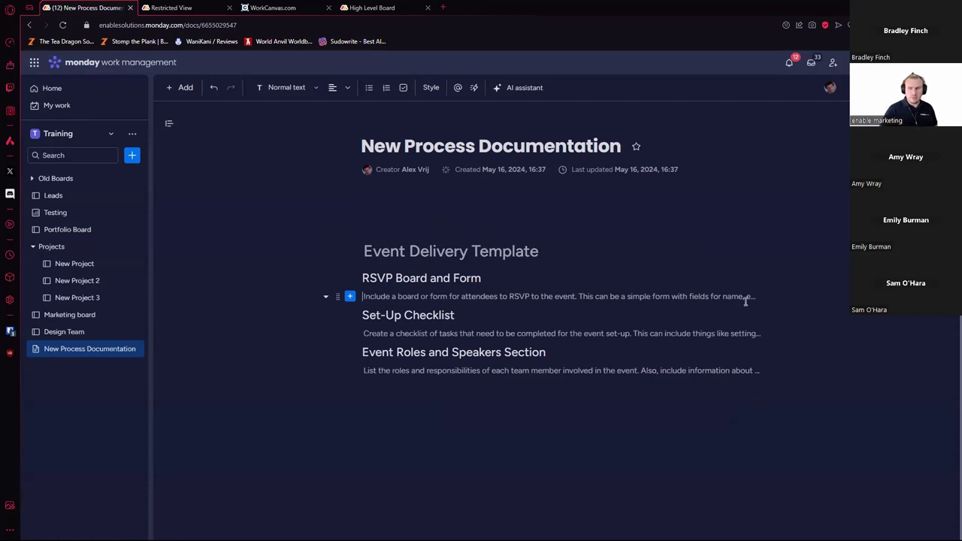
left_click(350, 296)
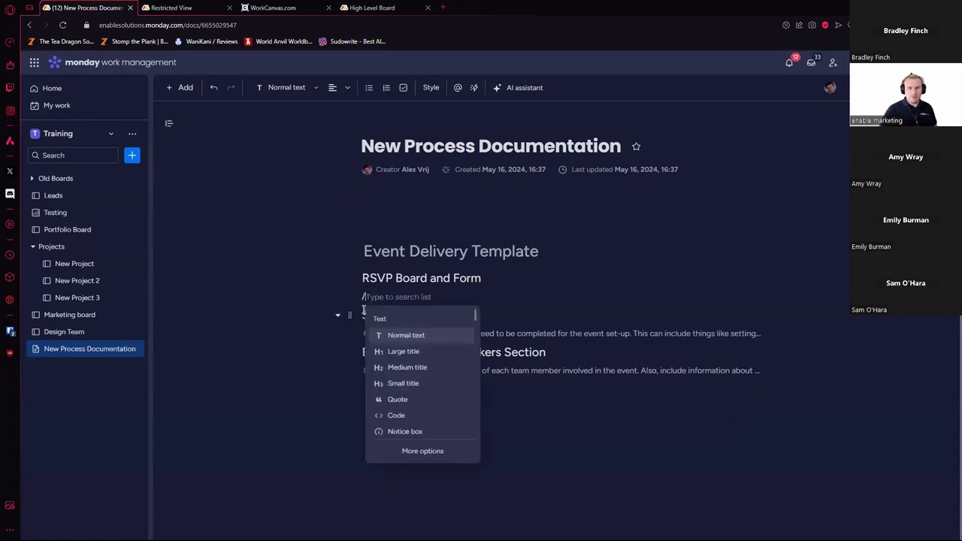
scroll(424, 351, "down", 2)
scroll(424, 355, "down", 2)
left_click(497, 399)
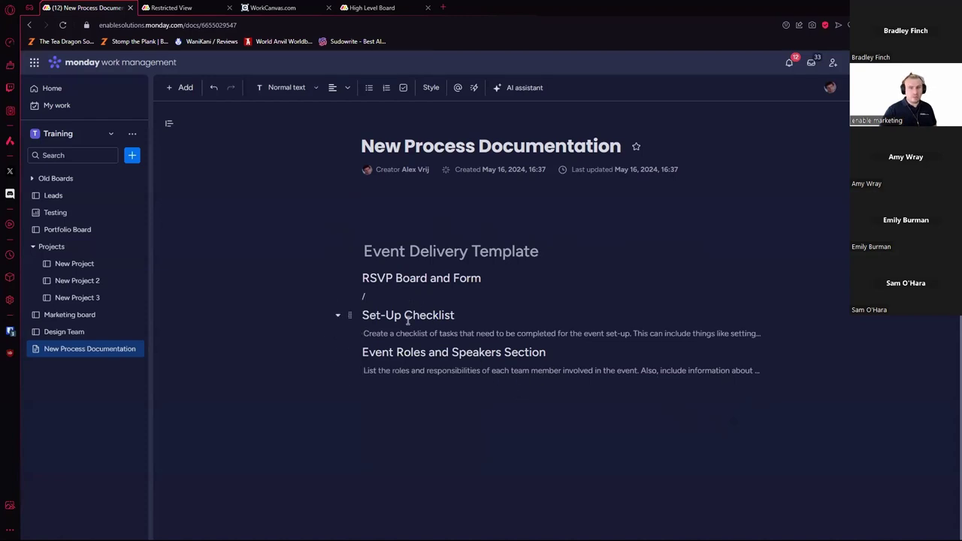
key("BackSpace")
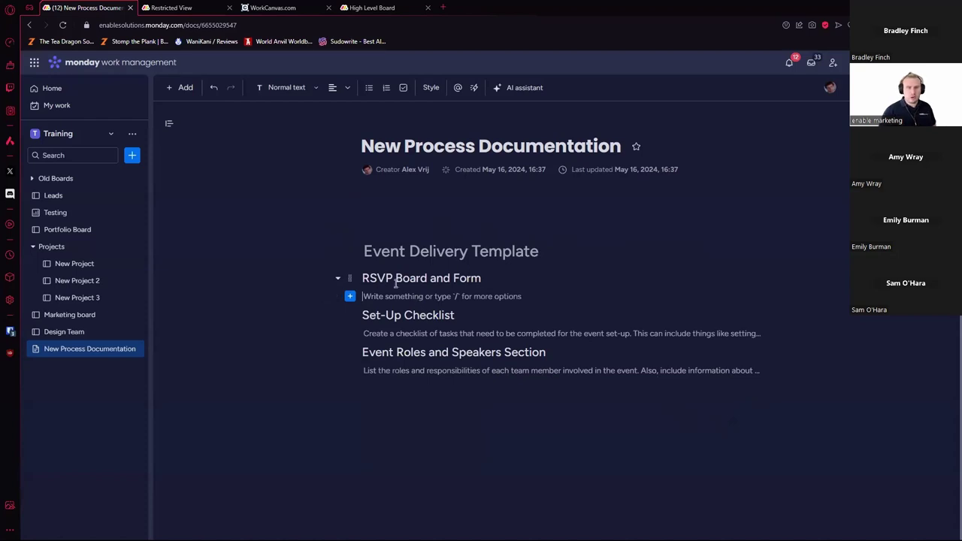
Step: Embed the Design Team board as a table under RSVP Board and Form
type("/")
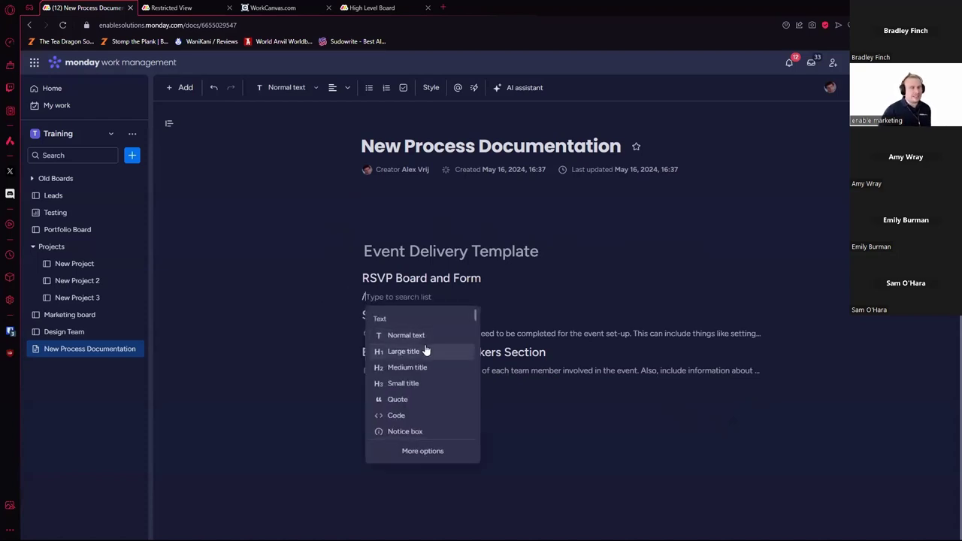
scroll(428, 351, "down", 3)
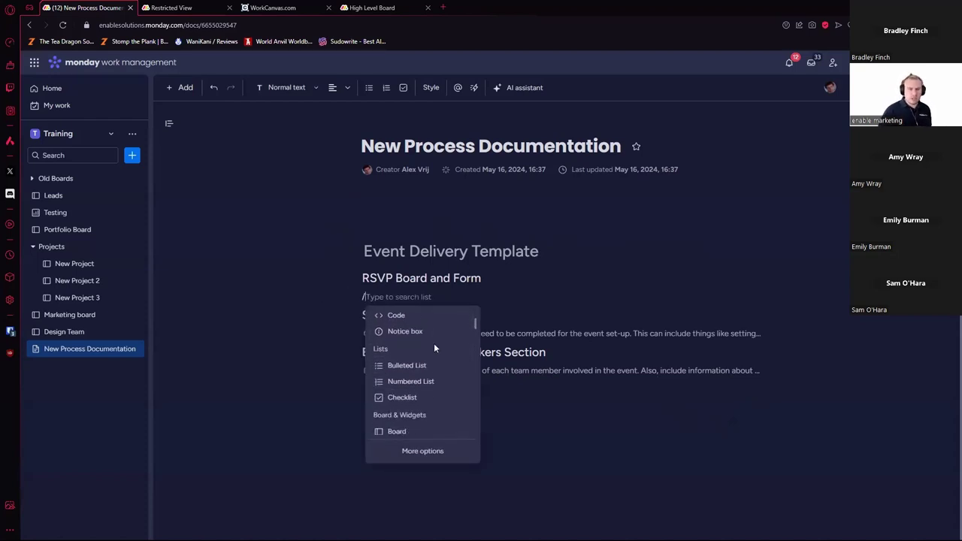
scroll(438, 348, "down", 3)
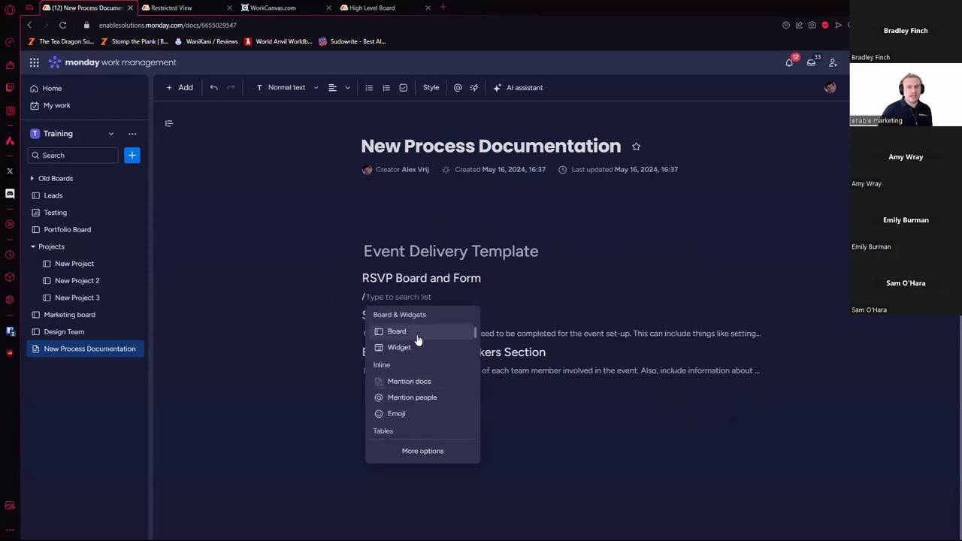
left_click(418, 334)
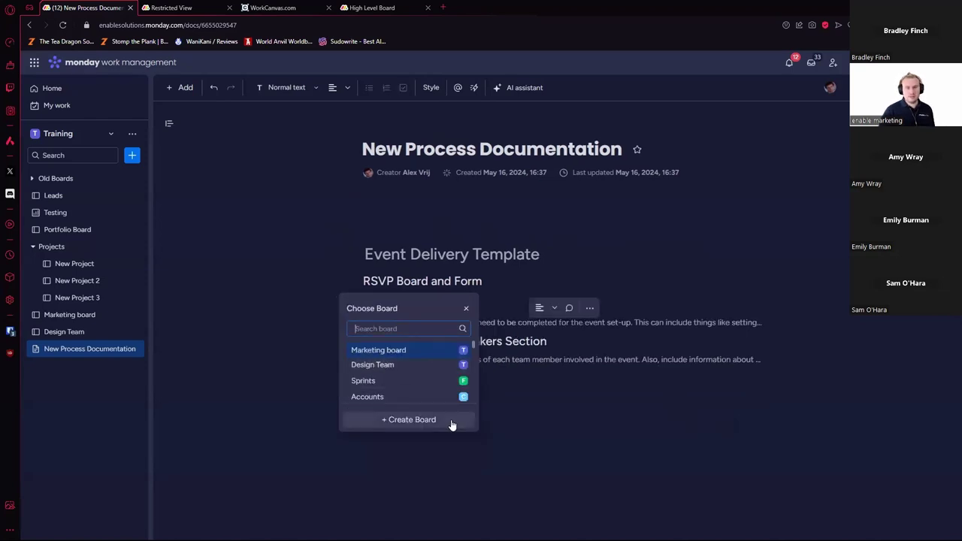
left_click(451, 425)
scroll(777, 441, "down", 1)
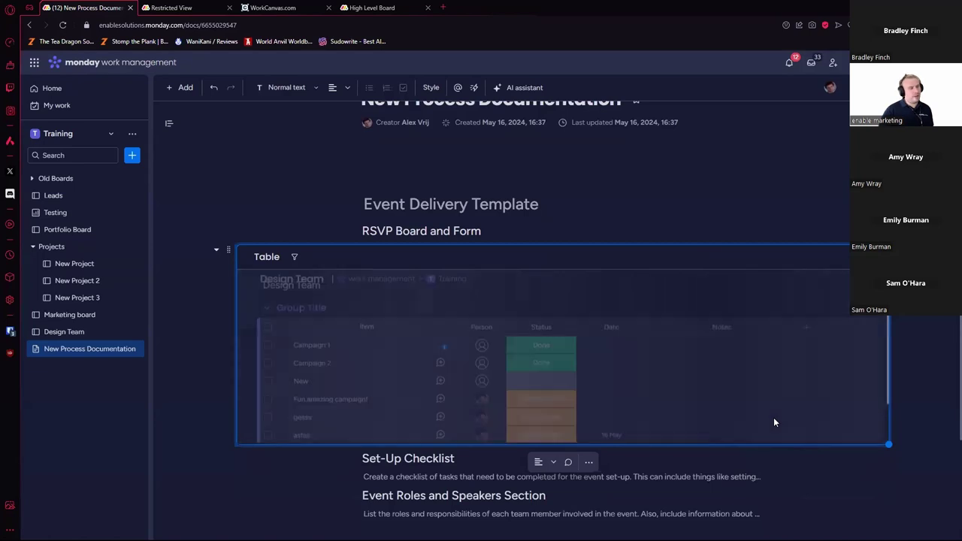
Step: Set New, Campaign 2 and Campaign 1 to Stuck, then visit Design Team and return
left_click(546, 386)
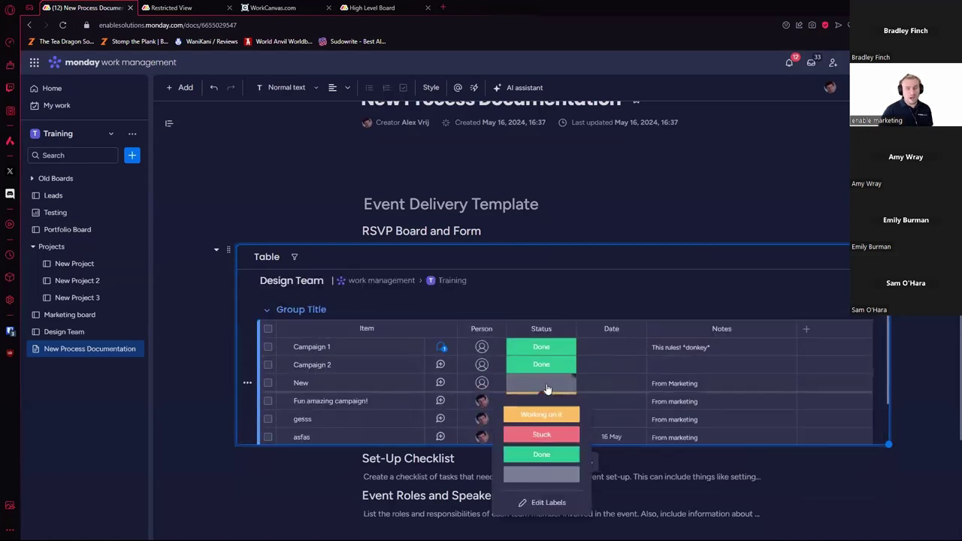
left_click(551, 437)
left_click(551, 367)
left_click(558, 418)
left_click(549, 352)
left_click(546, 398)
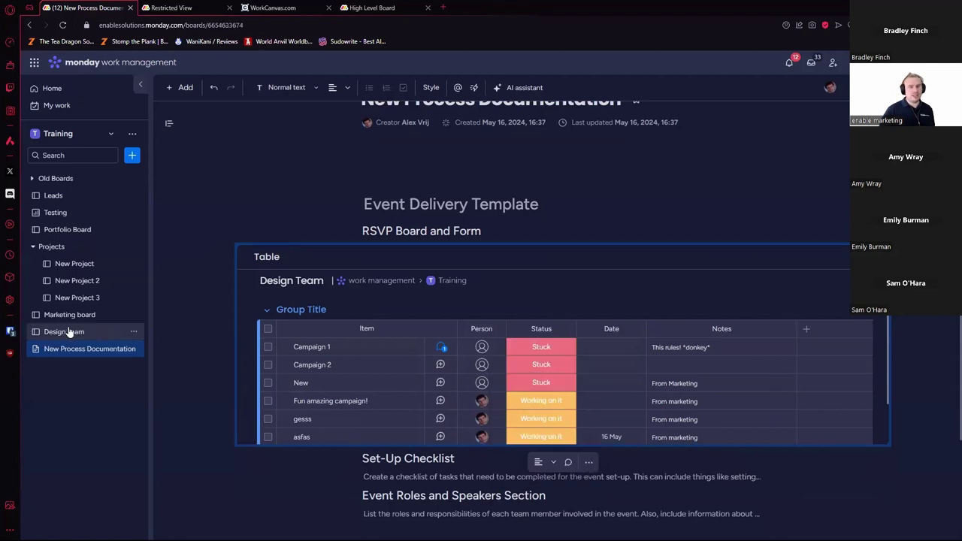
left_click(68, 332)
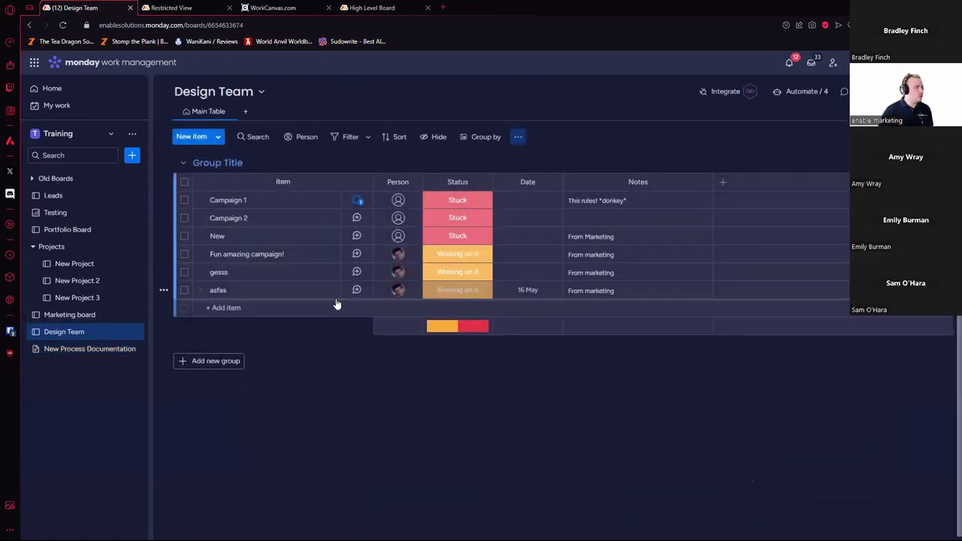
left_click(86, 349)
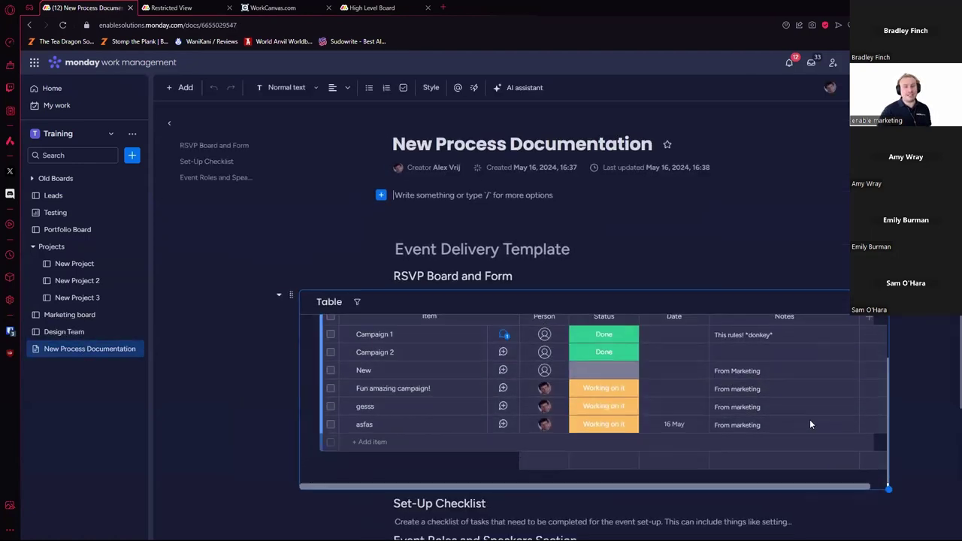
Step: Add a new empty block below the Event Roles and Speakers section
scroll(643, 380, "down", 3)
left_click(381, 386)
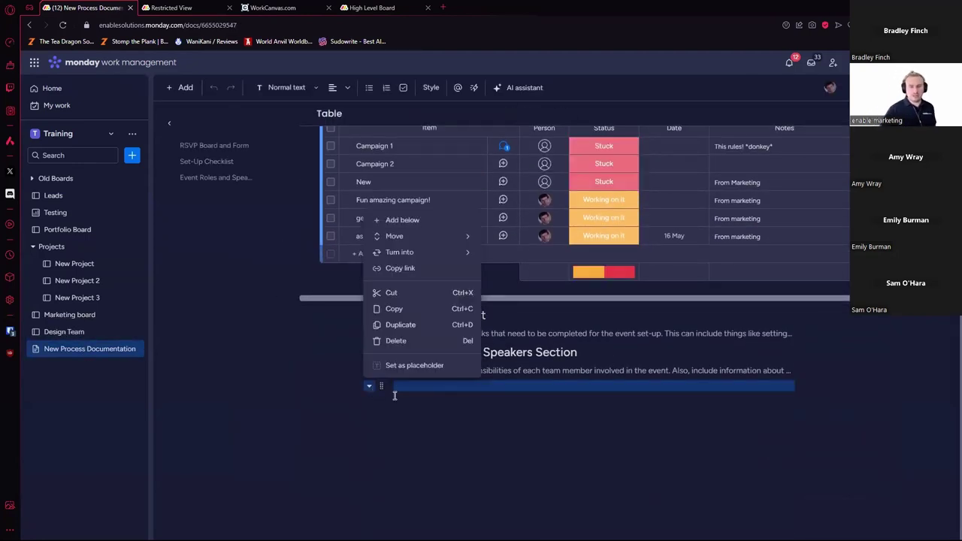
left_click(398, 220)
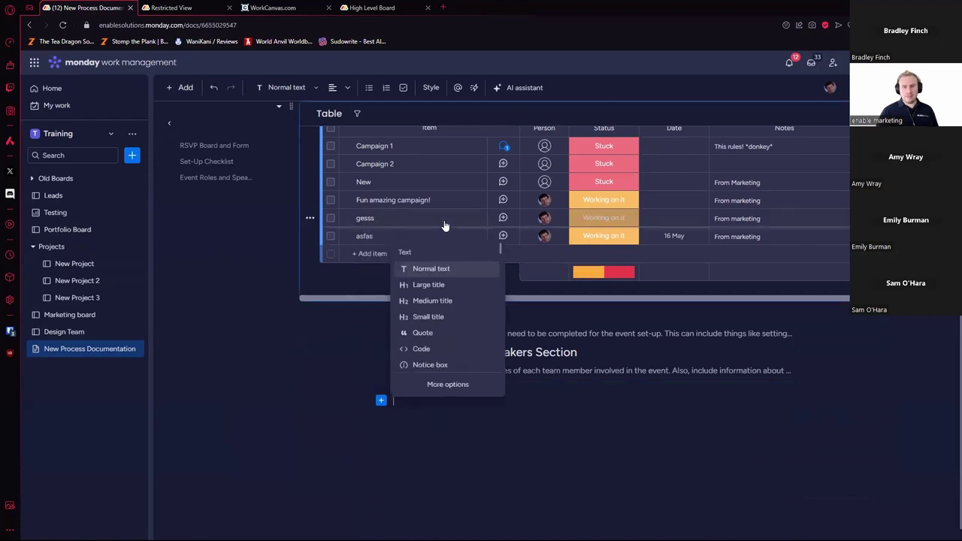
scroll(460, 319, "down", 5)
scroll(451, 318, "up", 2)
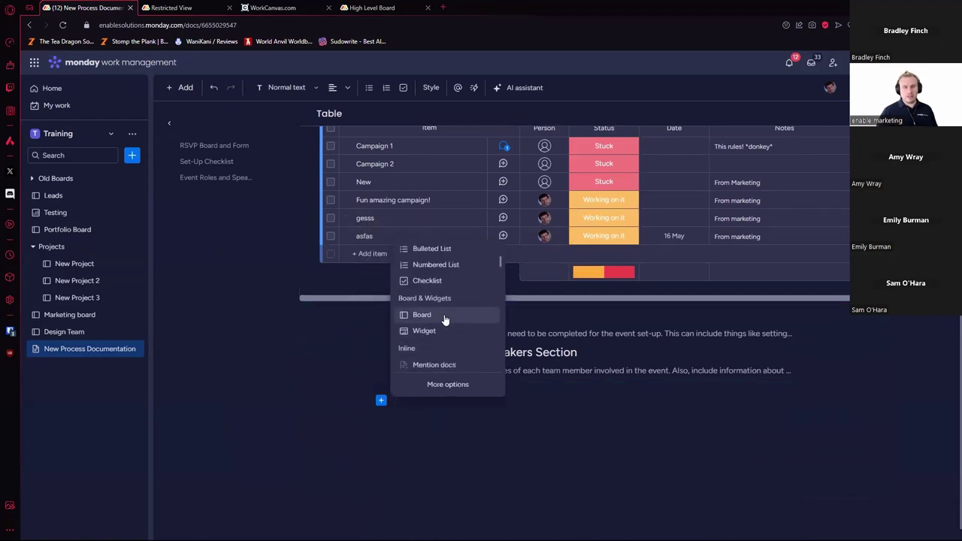
Step: Insert a Battery widget covering the Design Team and Marketing boards
left_click(441, 332)
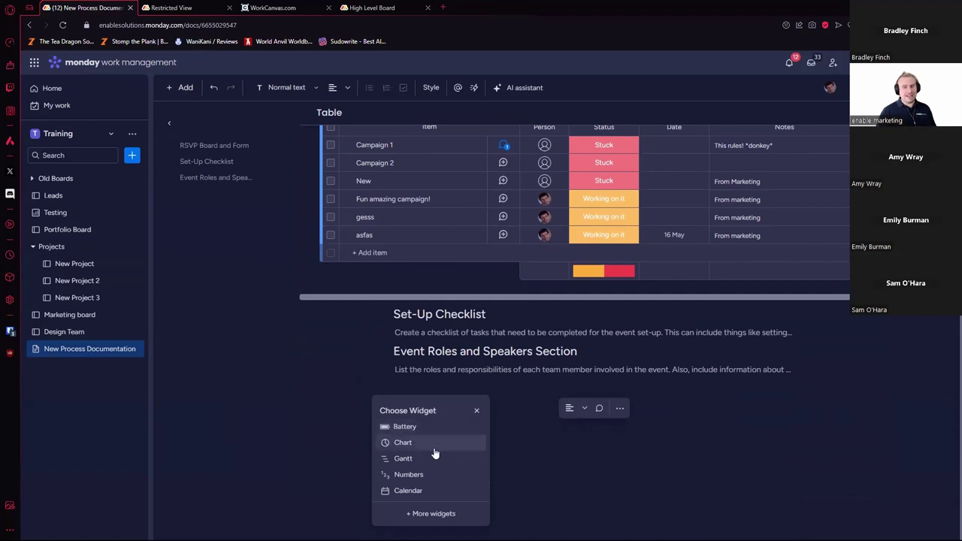
left_click(432, 515)
scroll(654, 339, "down", 10)
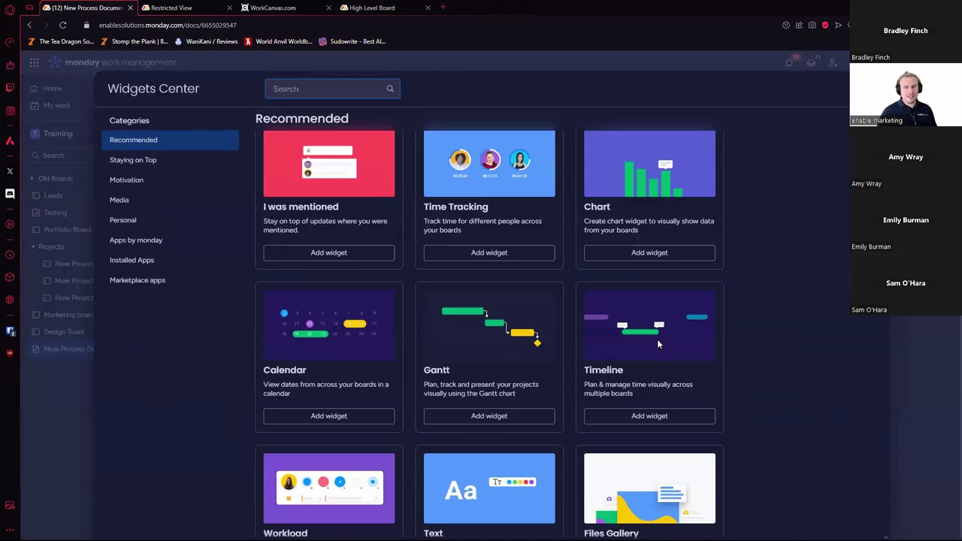
scroll(653, 329, "down", 8)
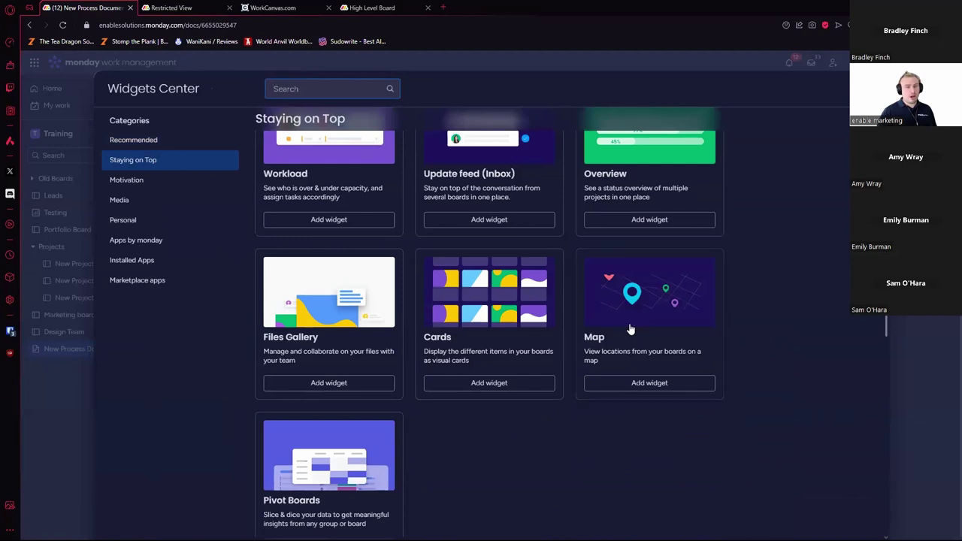
scroll(621, 330, "up", 6)
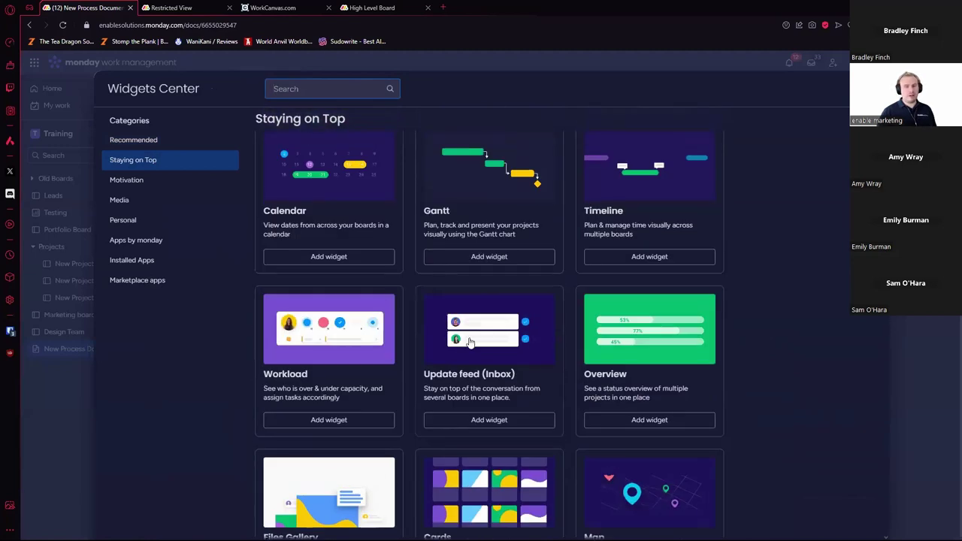
scroll(469, 342, "up", 1)
left_click(328, 475)
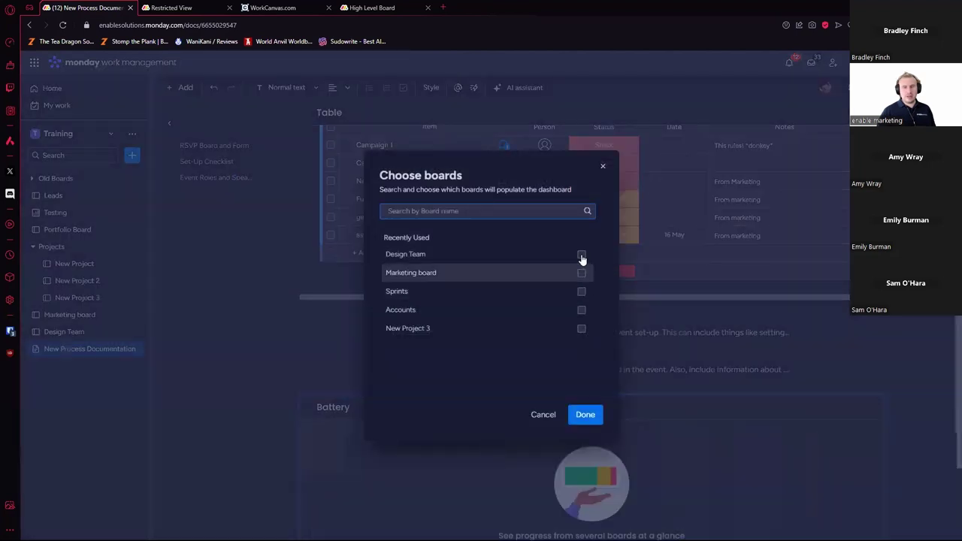
left_click(581, 258)
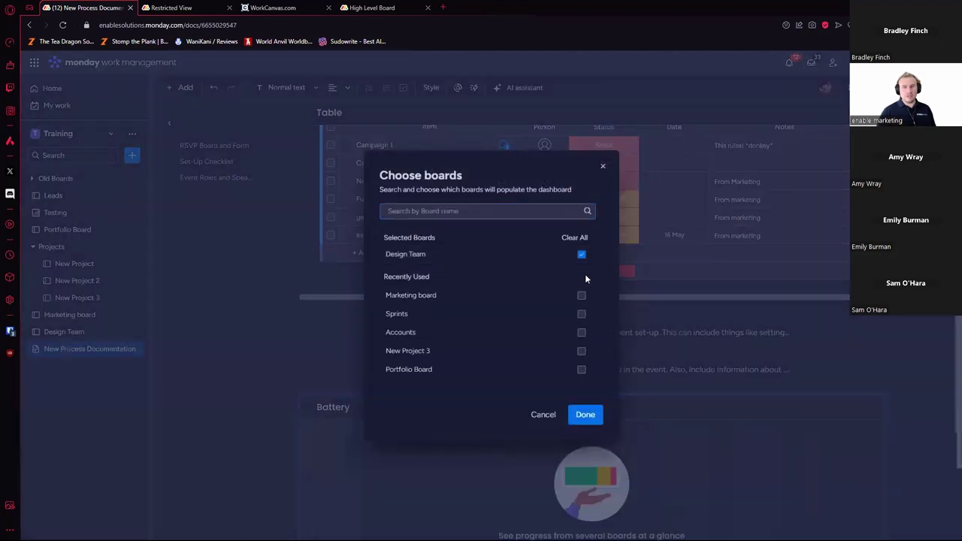
left_click(582, 296)
left_click(586, 414)
Step: In the widget settings, track Marketing by Marketing Status and Design Team by Status
scroll(887, 387, "down", 3)
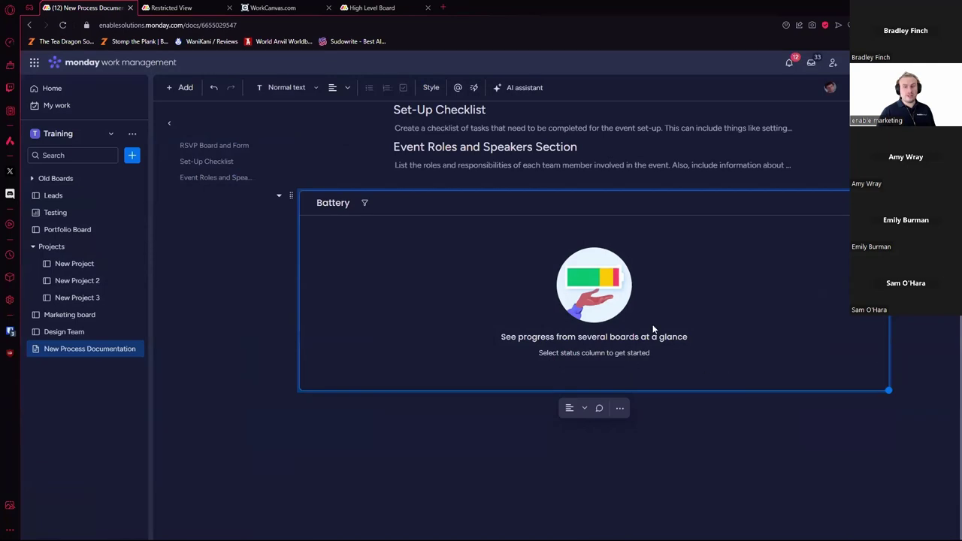
left_click(836, 204)
left_click(820, 238)
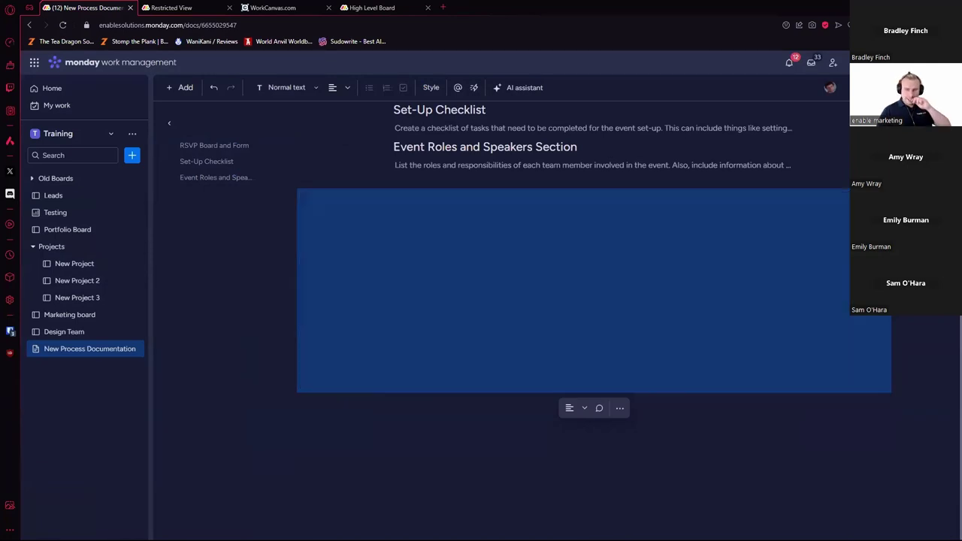
left_click(805, 203)
left_click(813, 223)
left_click(808, 246)
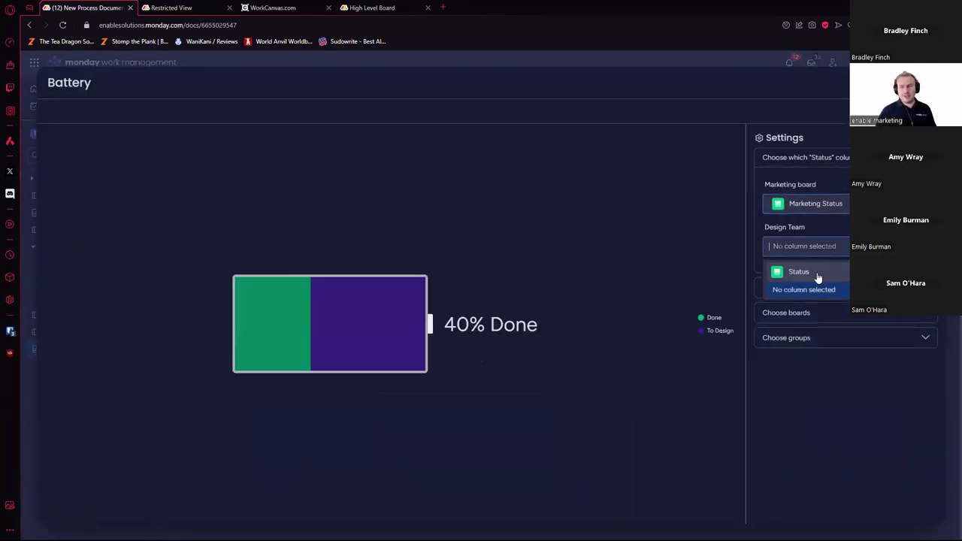
left_click(805, 272)
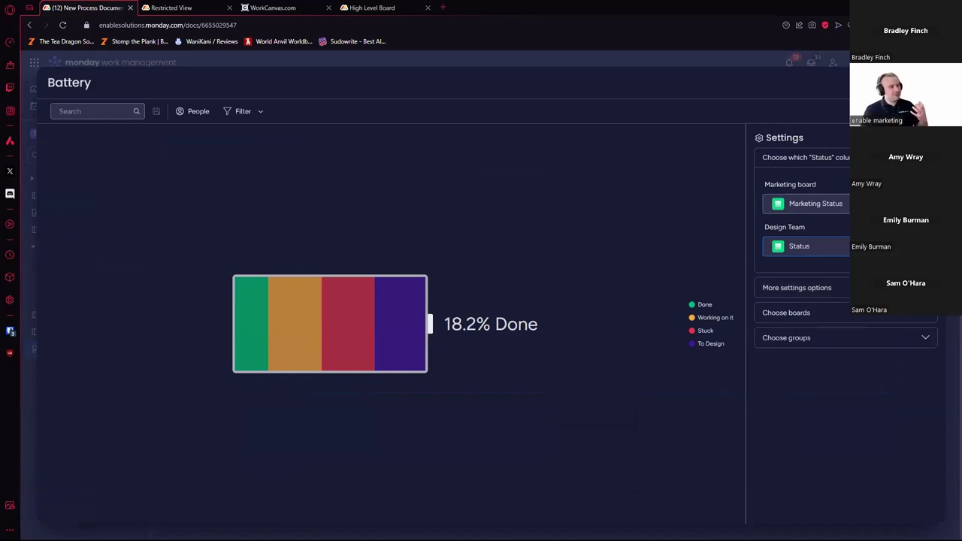
key("Escape")
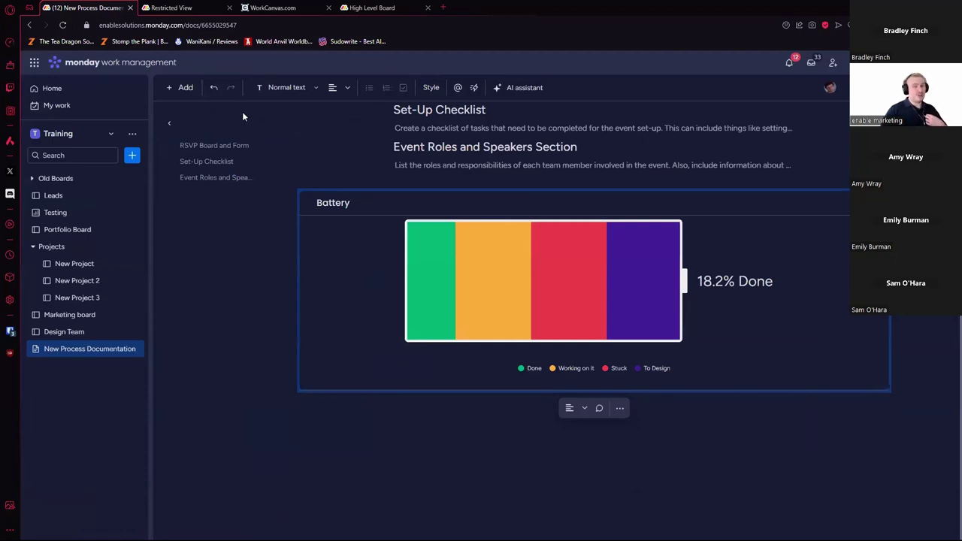
Step: Browse the add-blocks explorer through the Layout, Media and Dynamic value categories
left_click(186, 88)
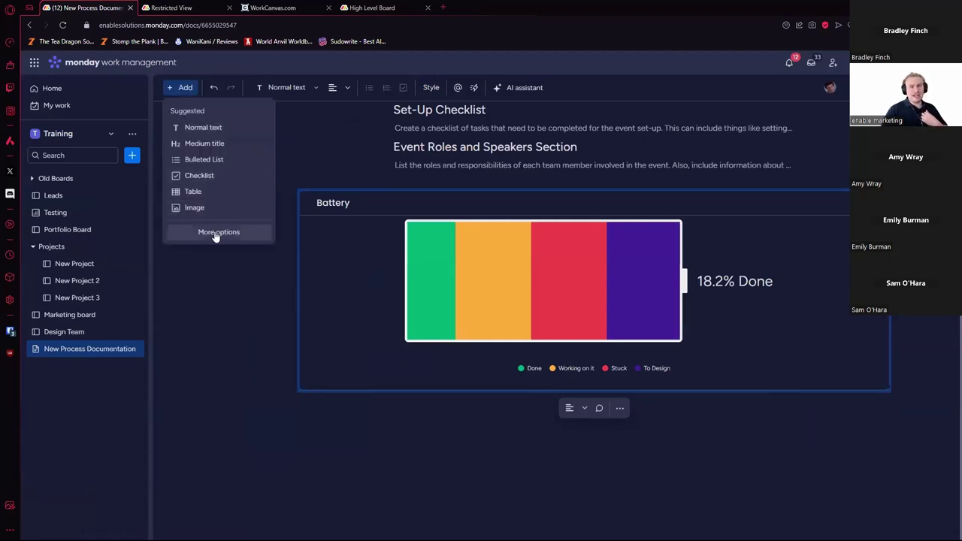
left_click(217, 230)
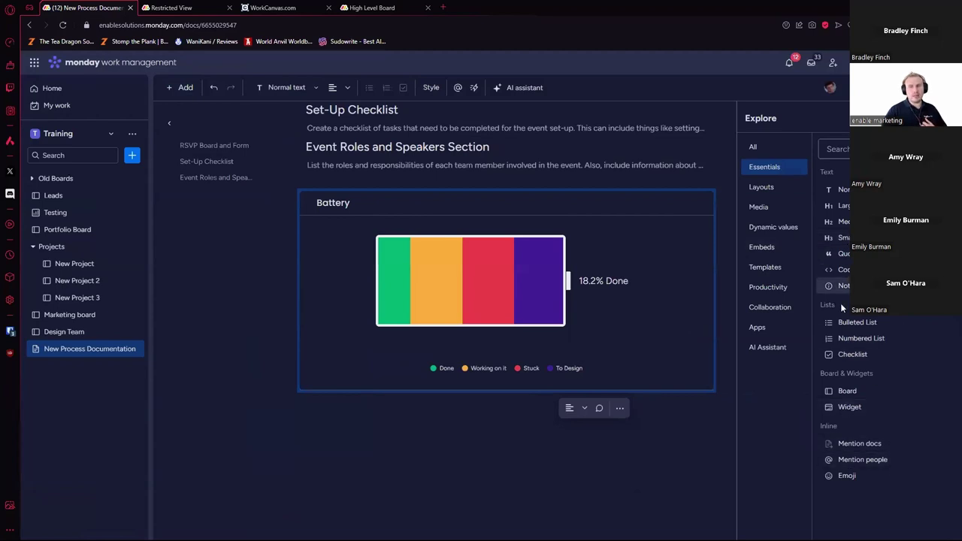
left_click(788, 198)
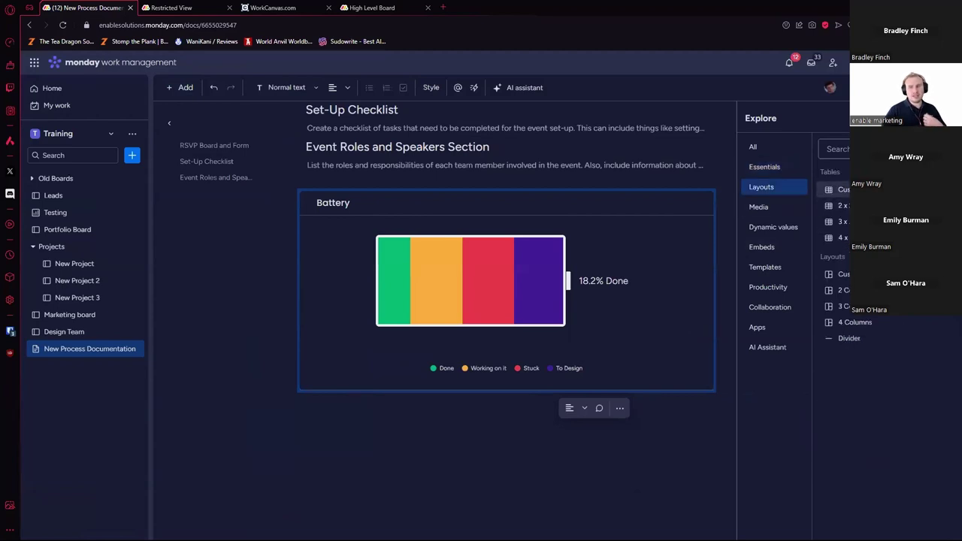
left_click(784, 208)
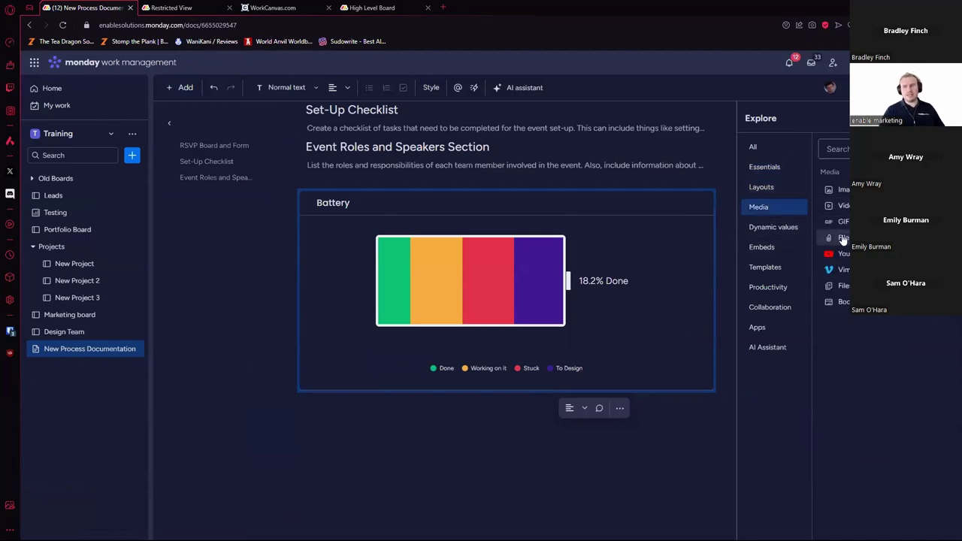
left_click(778, 232)
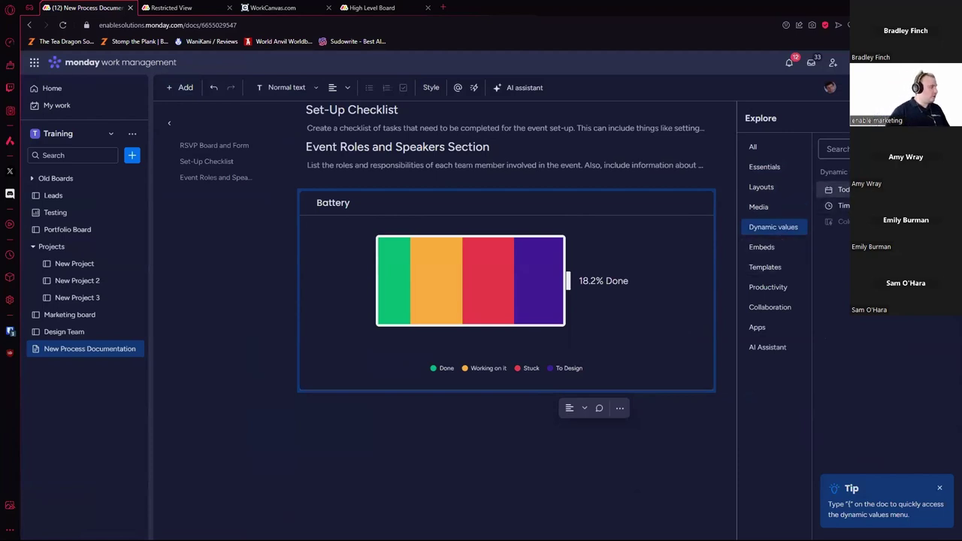
Step: Browse the Embed, Templates, Productivity, Collaboration, Apps and All categories, then close the explorer
mouse_move(840, 205)
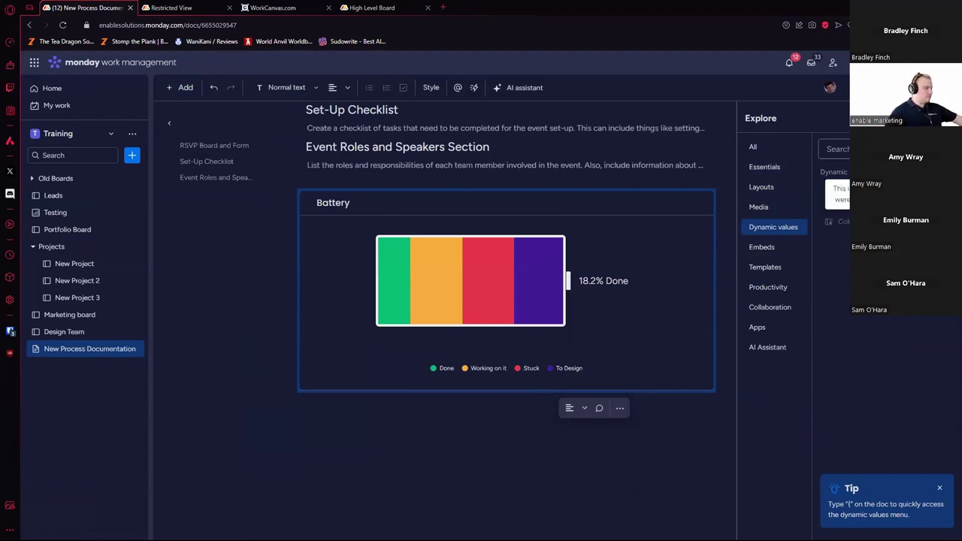
left_click(783, 250)
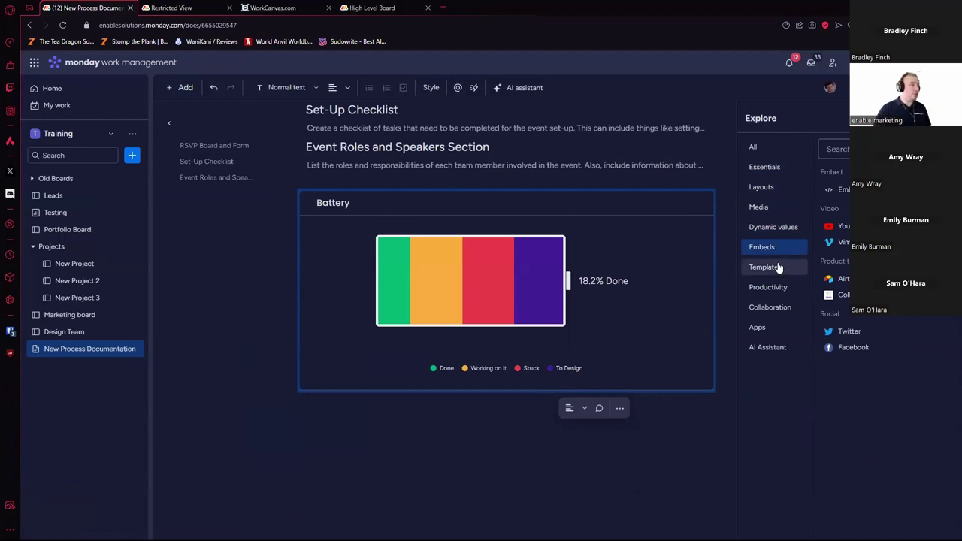
left_click(777, 267)
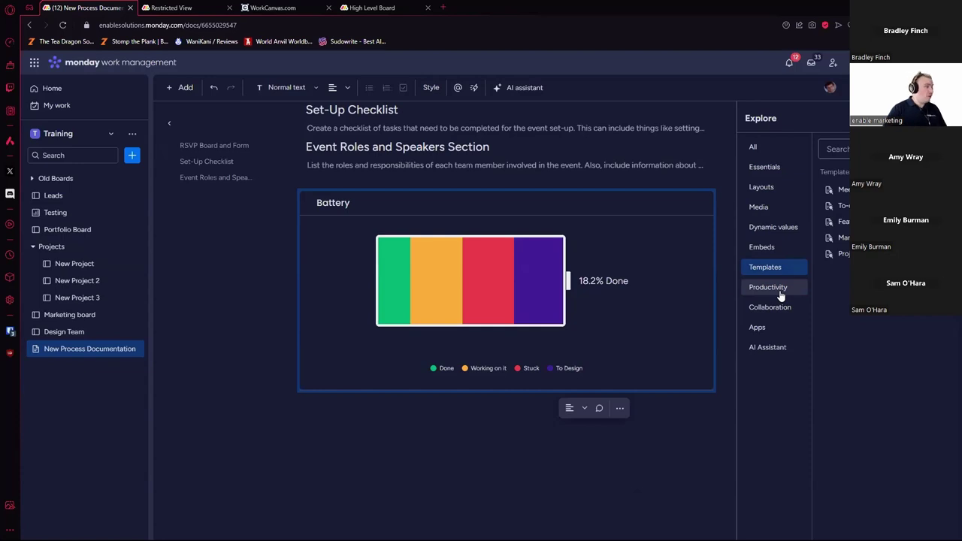
left_click(782, 294)
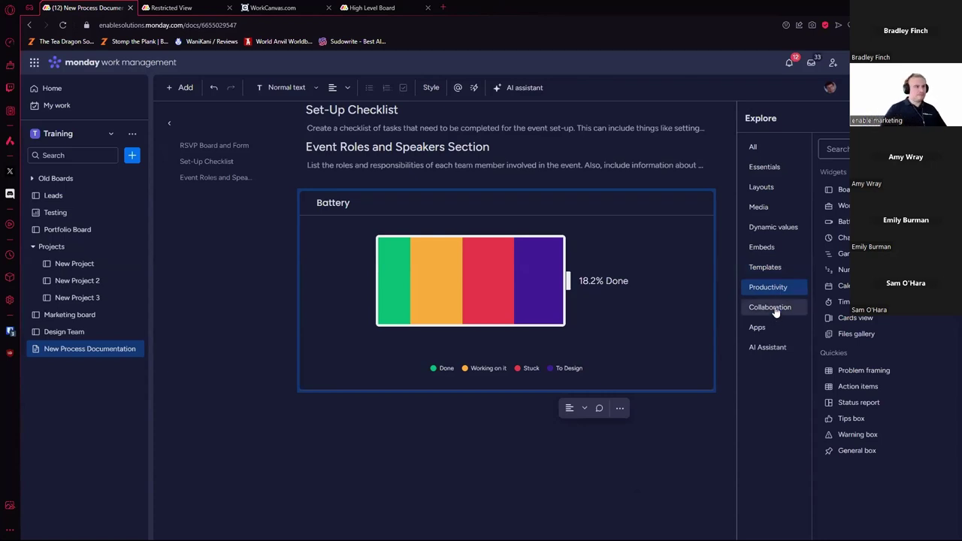
left_click(776, 310)
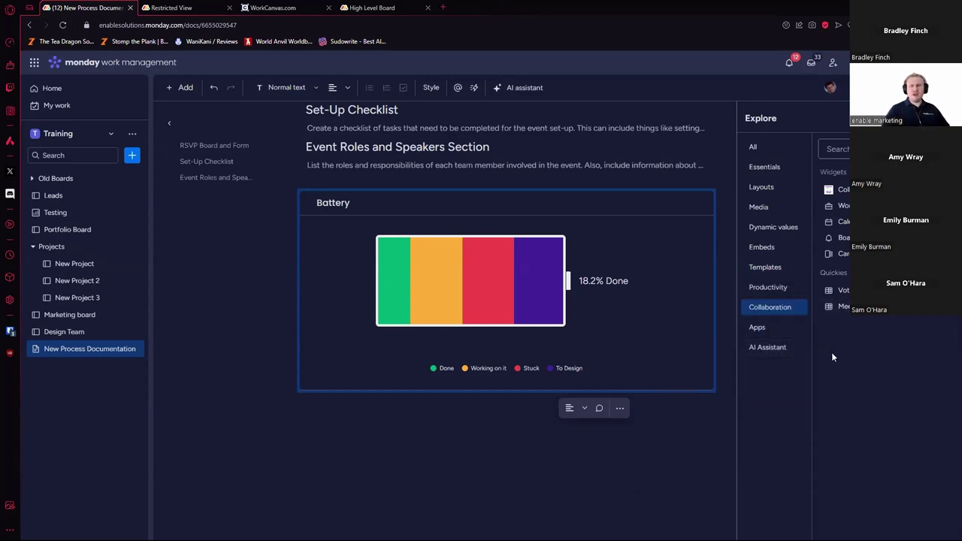
left_click(788, 332)
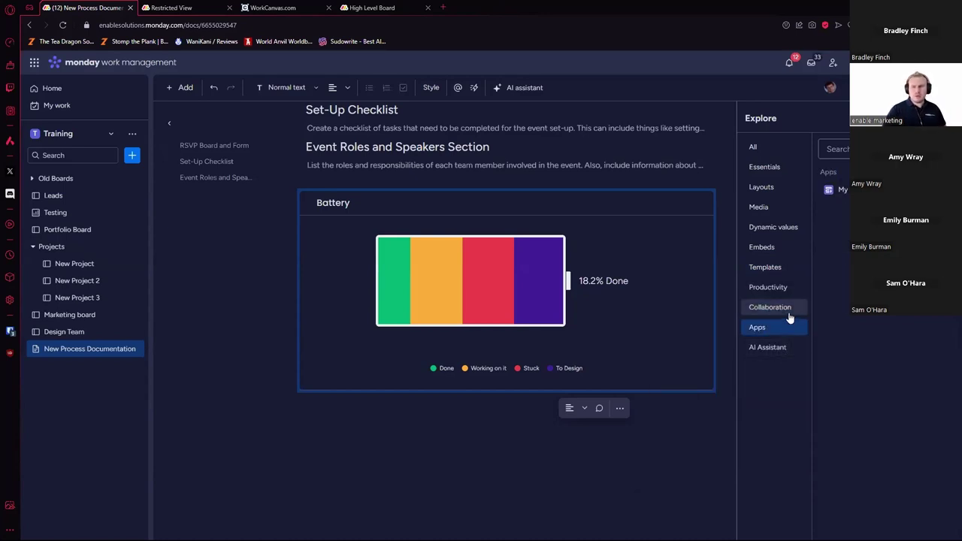
left_click(767, 152)
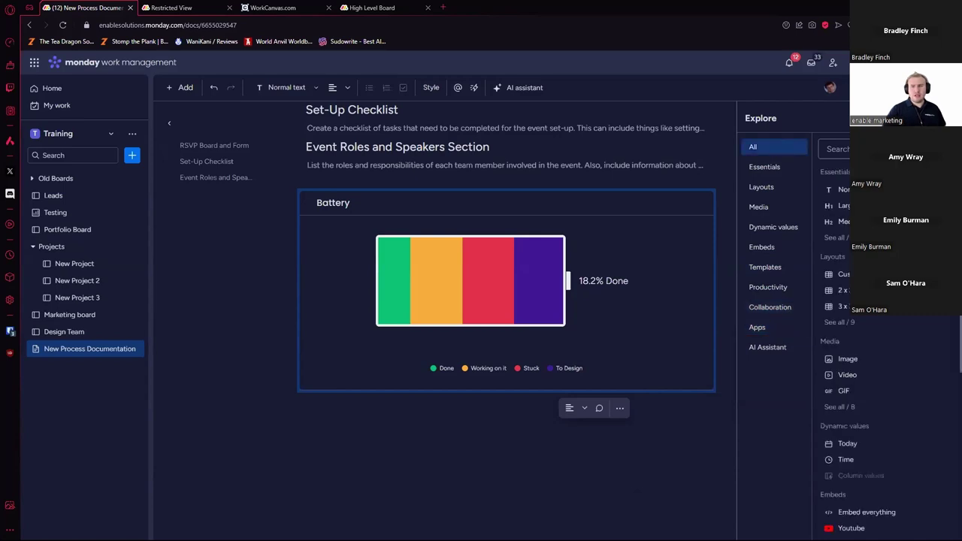
key("Escape")
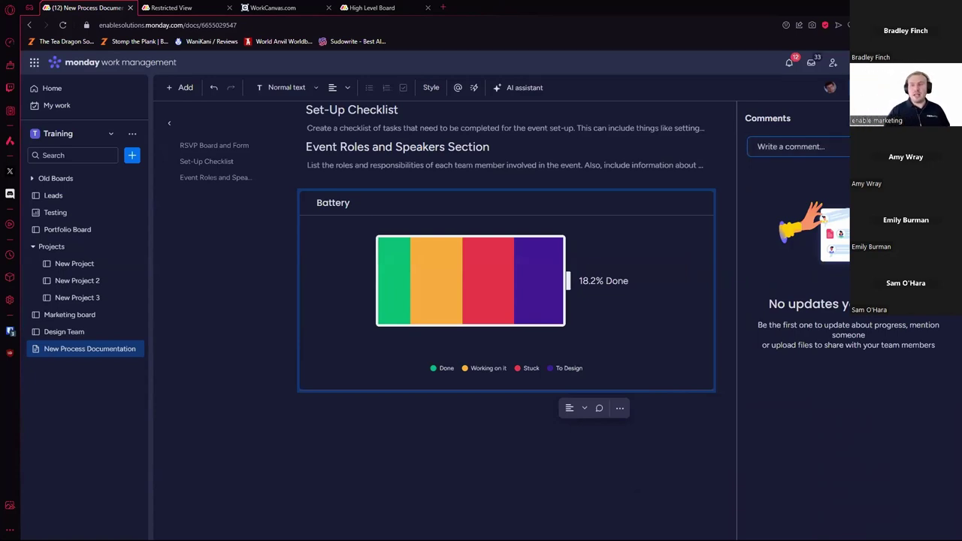
Step: Expand the 'Write a comment...' editor in the doc's Comments panel
left_click(797, 146)
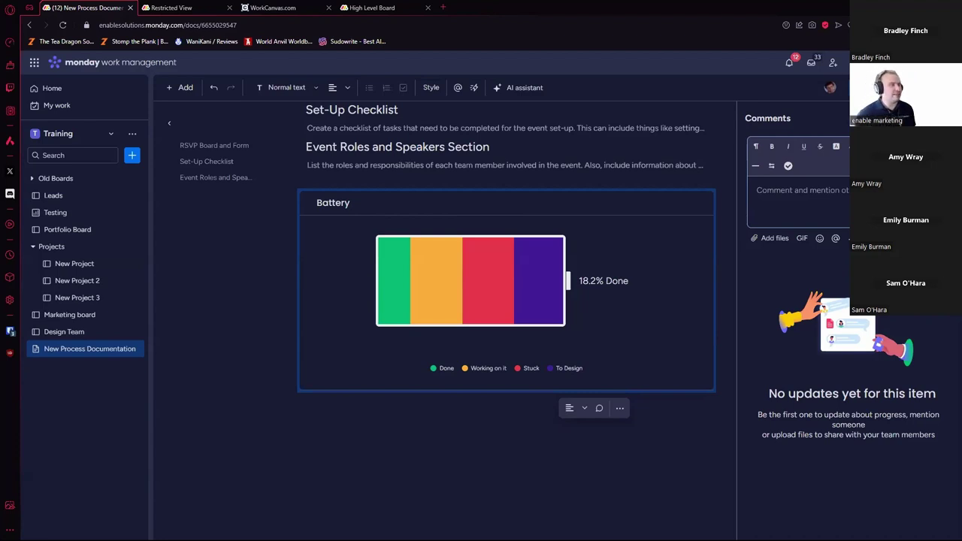
scroll(404, 291, "up", 5)
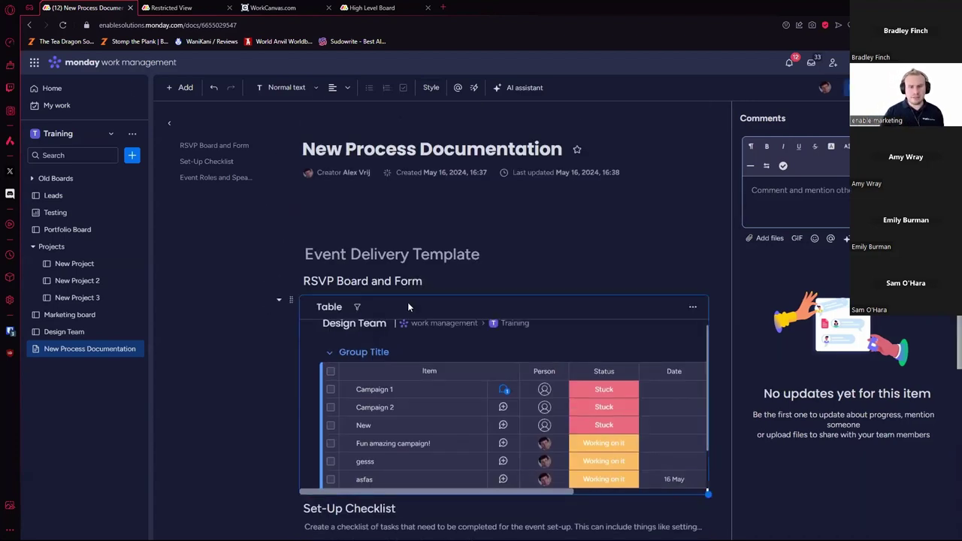
Step: Scroll through the slash menu under Set-Up Checklist, then switch to the Restricted View tab
scroll(404, 292, "down", 4)
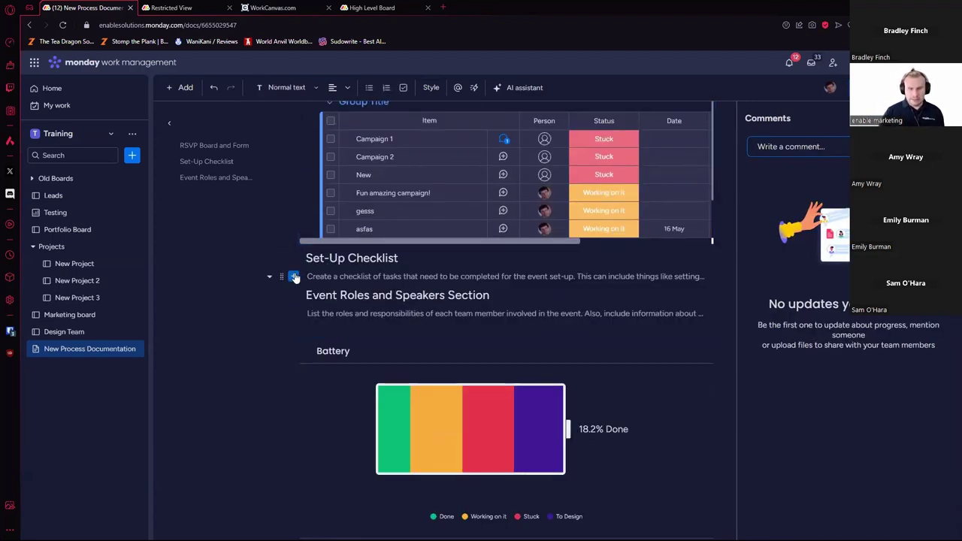
type("/")
scroll(376, 346, "down", 1)
scroll(376, 344, "down", 5)
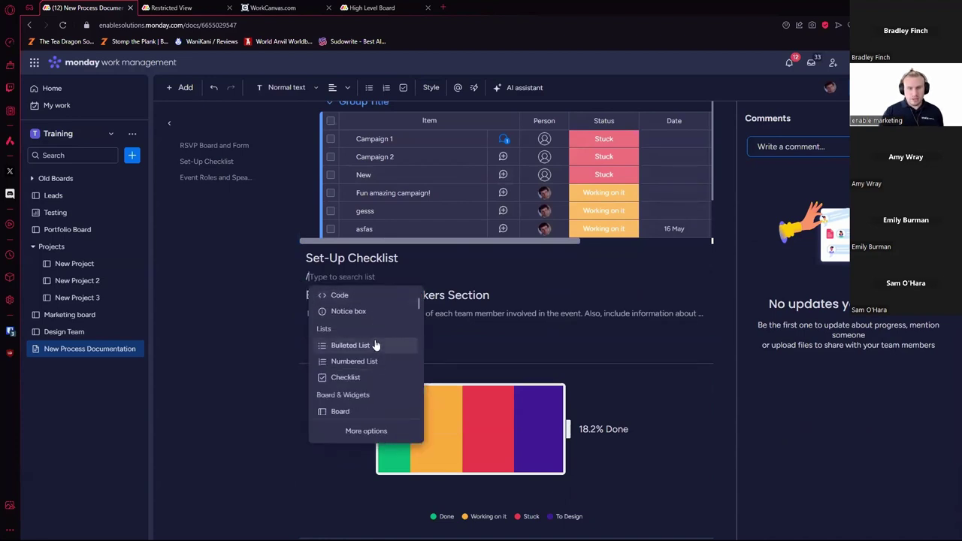
scroll(376, 342, "down", 4)
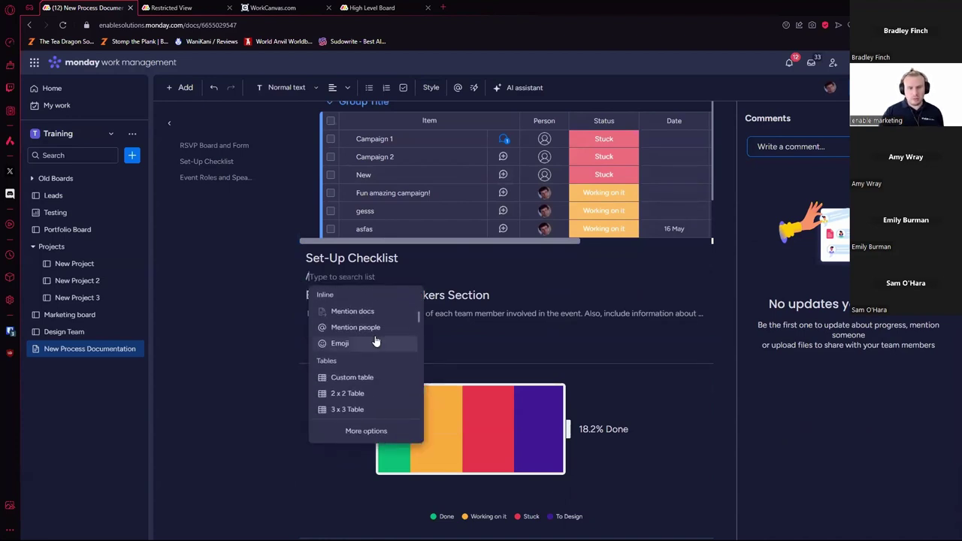
scroll(377, 345, "down", 3)
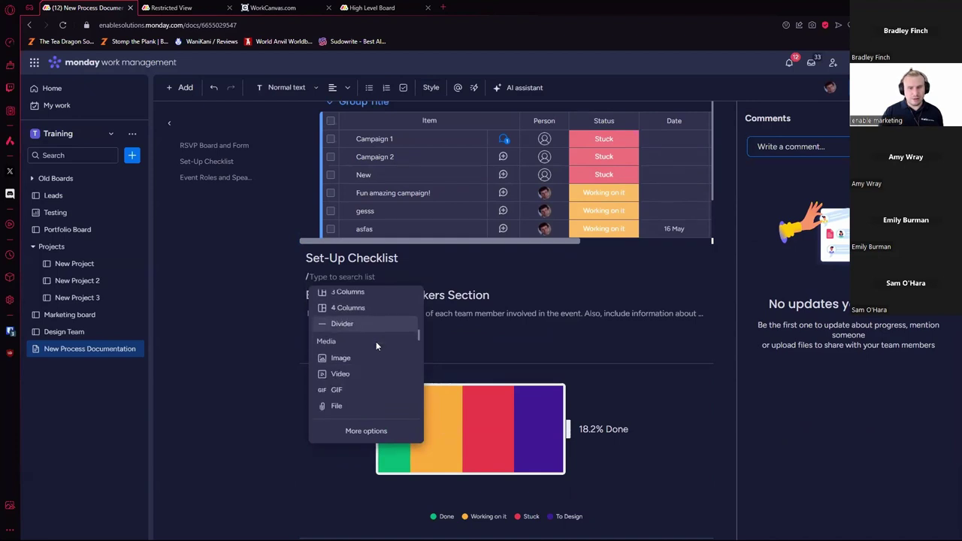
scroll(380, 339, "down", 5)
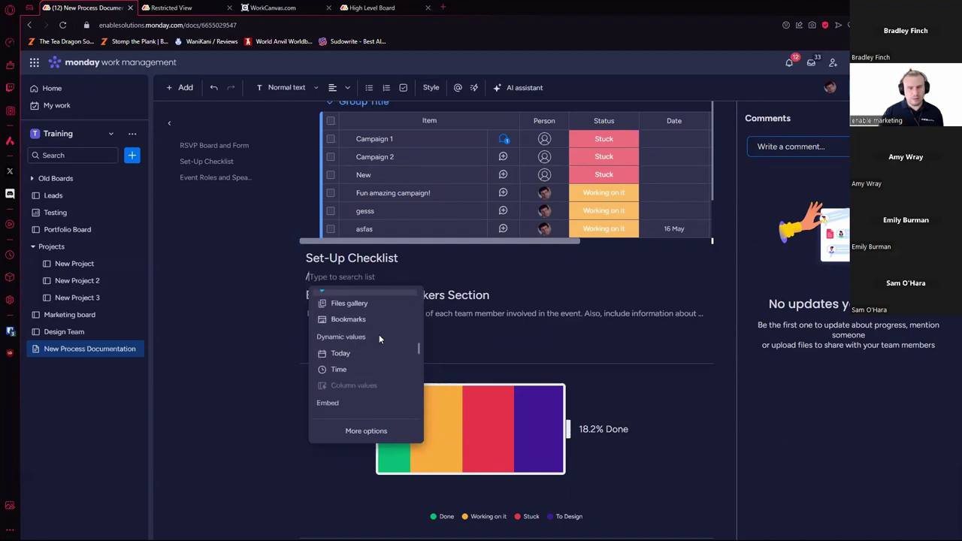
scroll(380, 337, "down", 5)
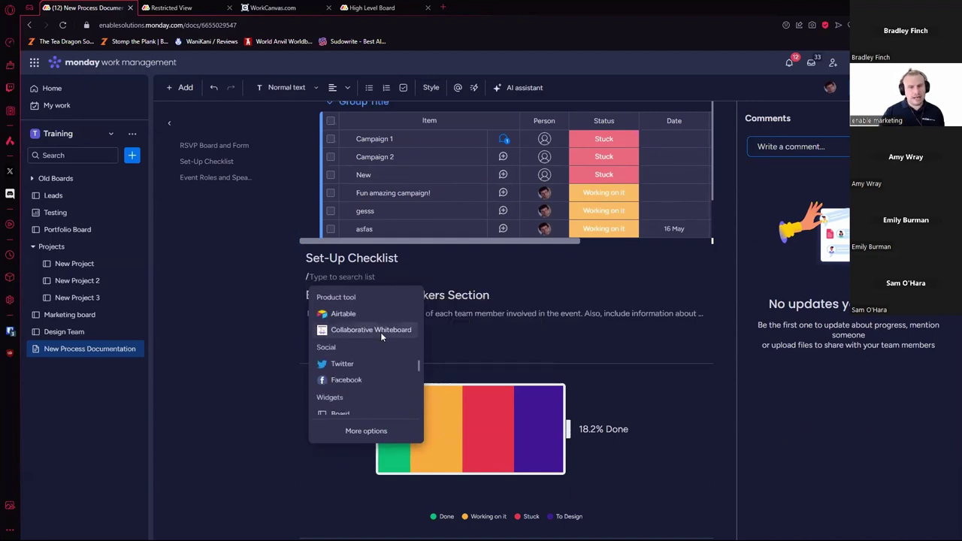
scroll(382, 335, "down", 5)
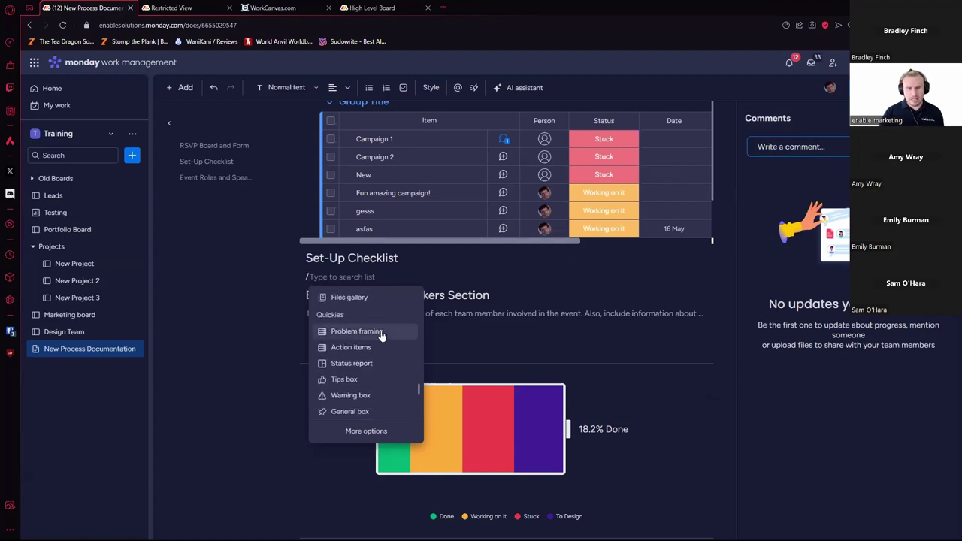
scroll(381, 335, "down", 2)
scroll(381, 335, "down", 5)
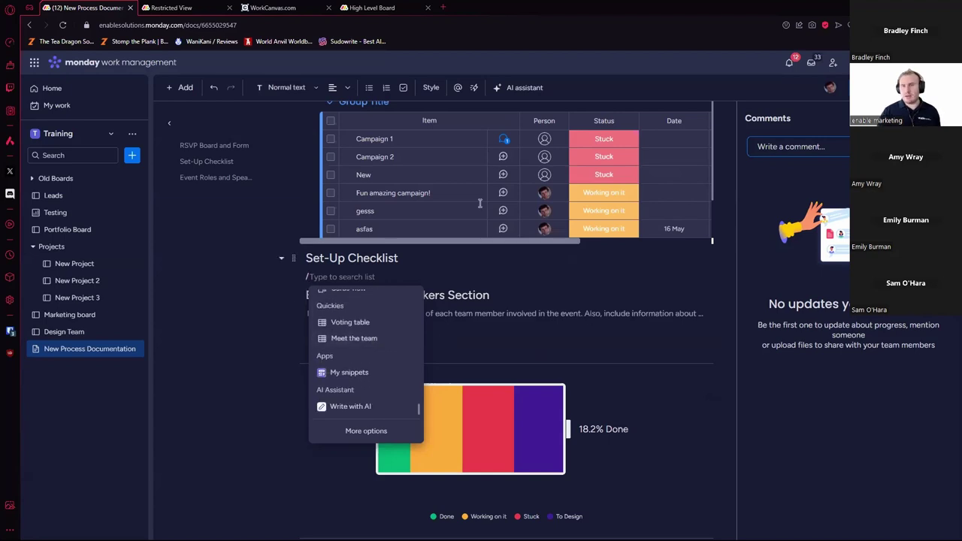
left_click(192, 7)
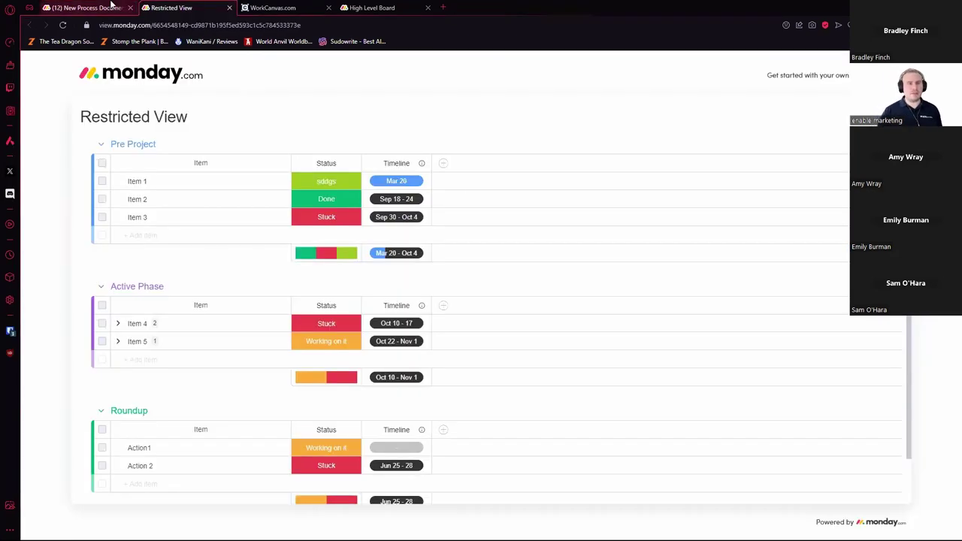
Step: Visit the Marketing board, return to the doc, and clear stray slashes from the top line
left_click(89, 7)
left_click(83, 316)
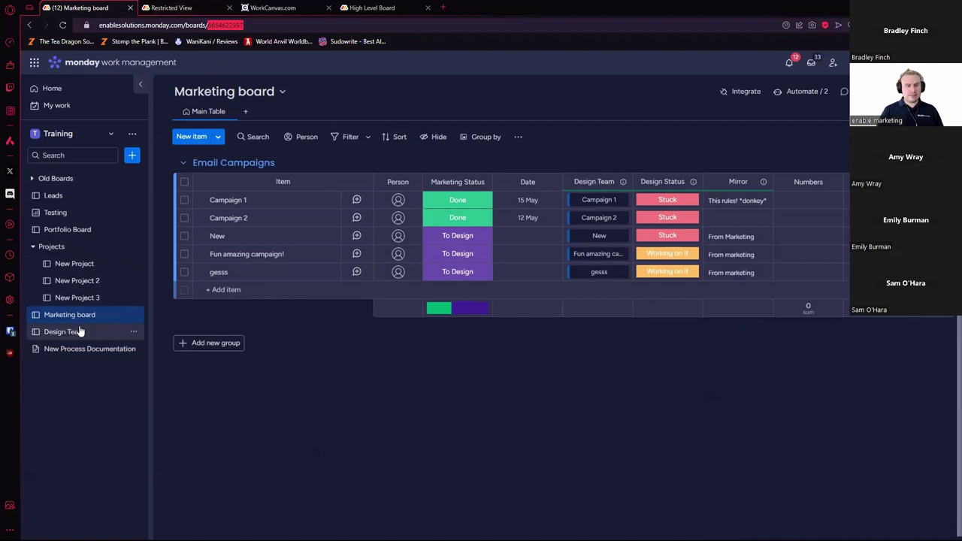
left_click(83, 349)
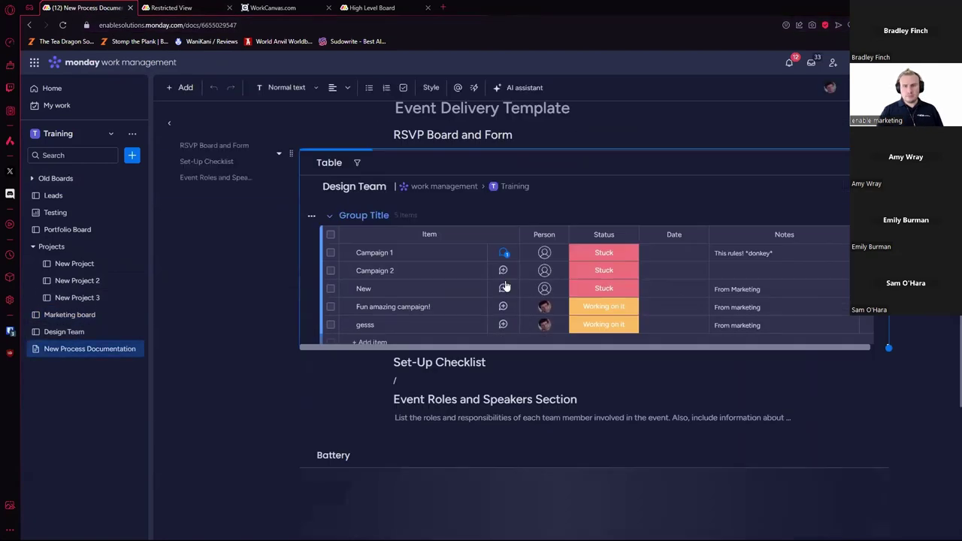
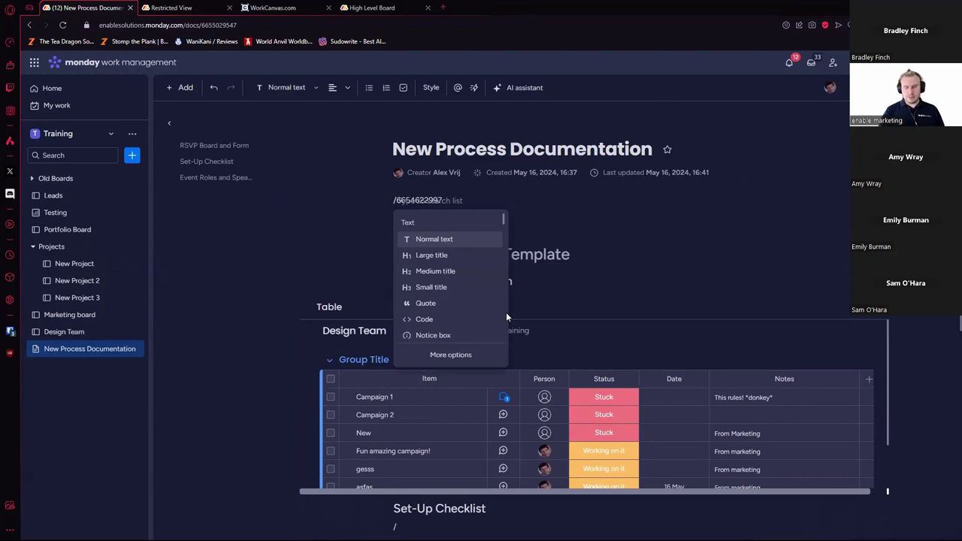
key("BackSpace")
key("BackSpace")
Step: Insert an @ mention on the doc's top line, then undo and redo it
type("@")
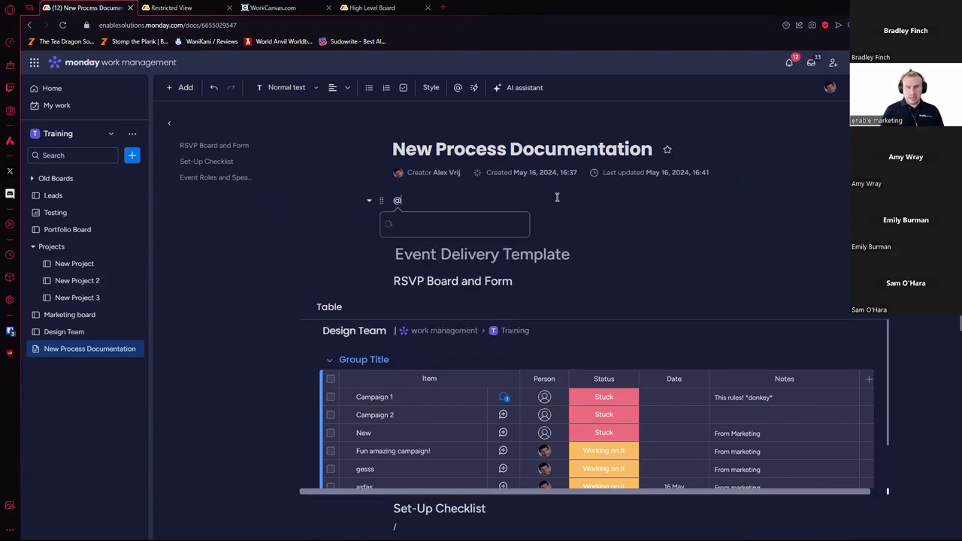
key("Return")
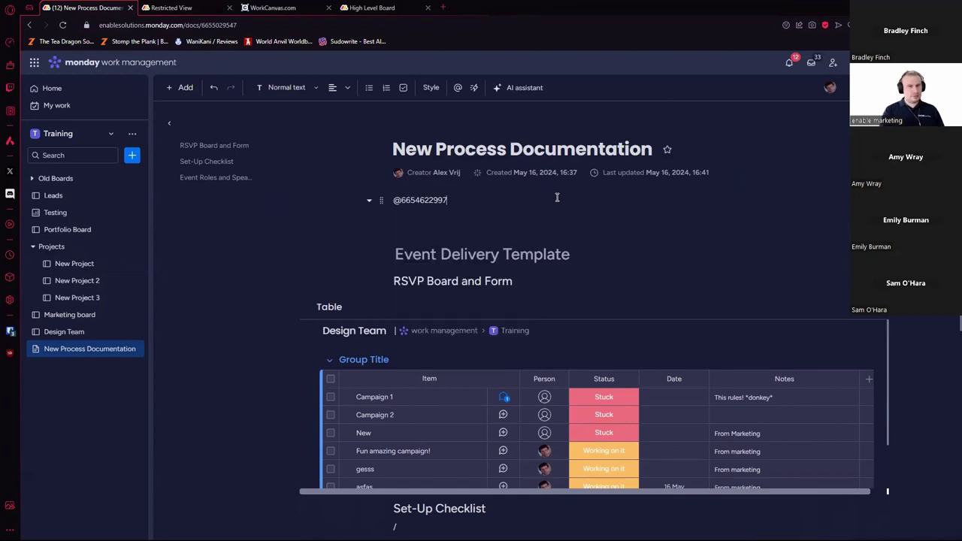
key("ctrl+z")
key("ctrl+z")
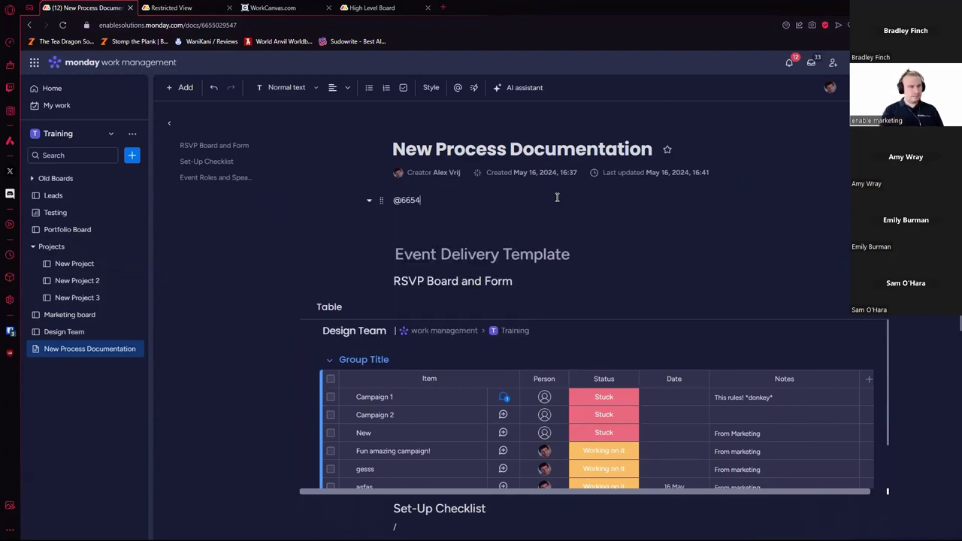
key("ctrl+shift+z")
key("ctrl+shift+z")
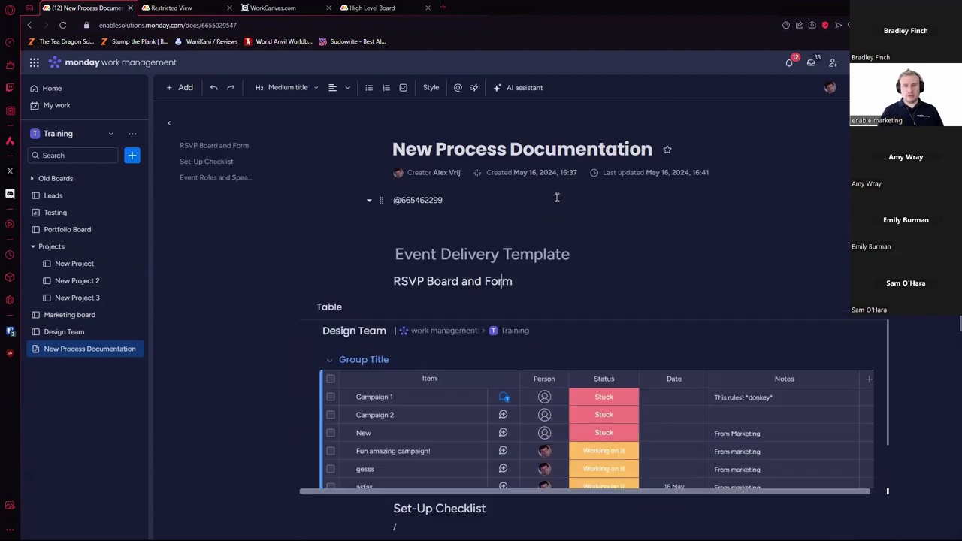
Step: Replace the mention with a pasted #board id, then erase the top line
left_click_drag(462, 200, 393, 203)
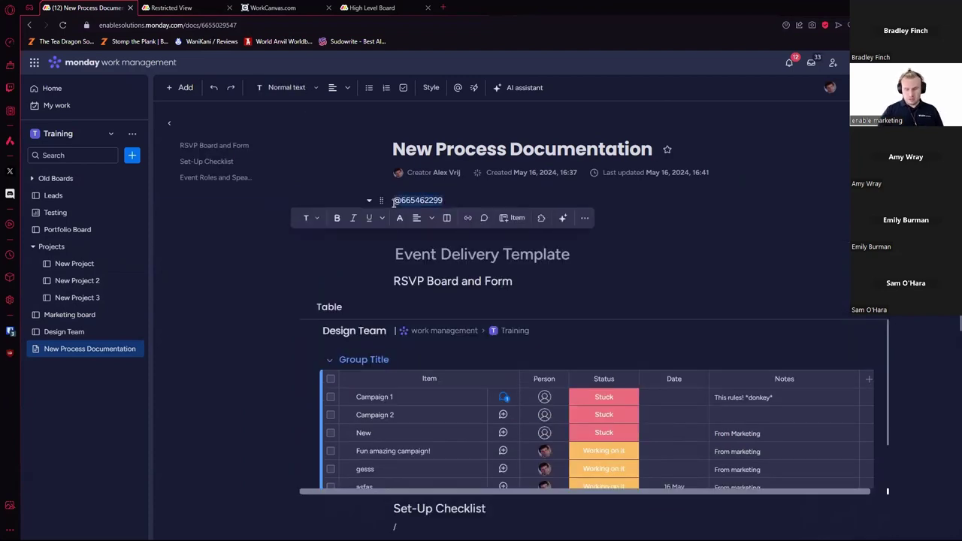
key("BackSpace")
type("#")
key("ctrl+v")
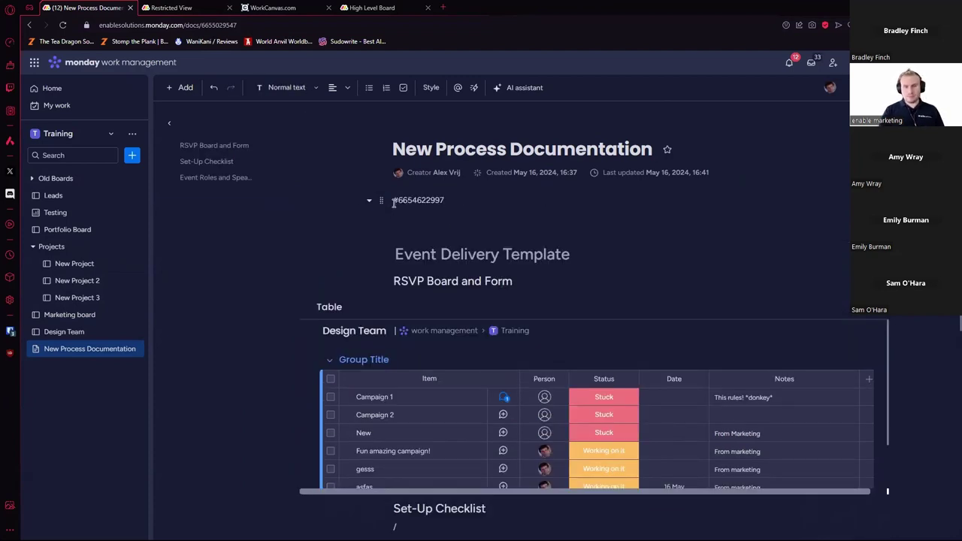
key("BackSpace")
key("BackSpace")
key("BackSpace")
key("BackSpace")
key("BackSpace")
key("BackSpace")
key("BackSpace")
key("BackSpace")
key("BackSpace")
key("BackSpace")
key("BackSpace")
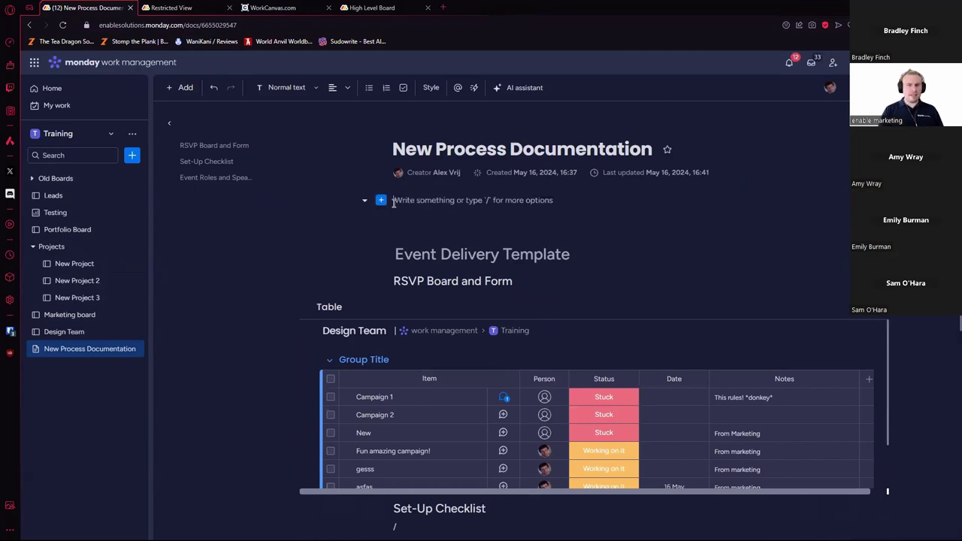
Step: Scroll through the block insert list opened from the doc's empty first line
left_click(381, 200)
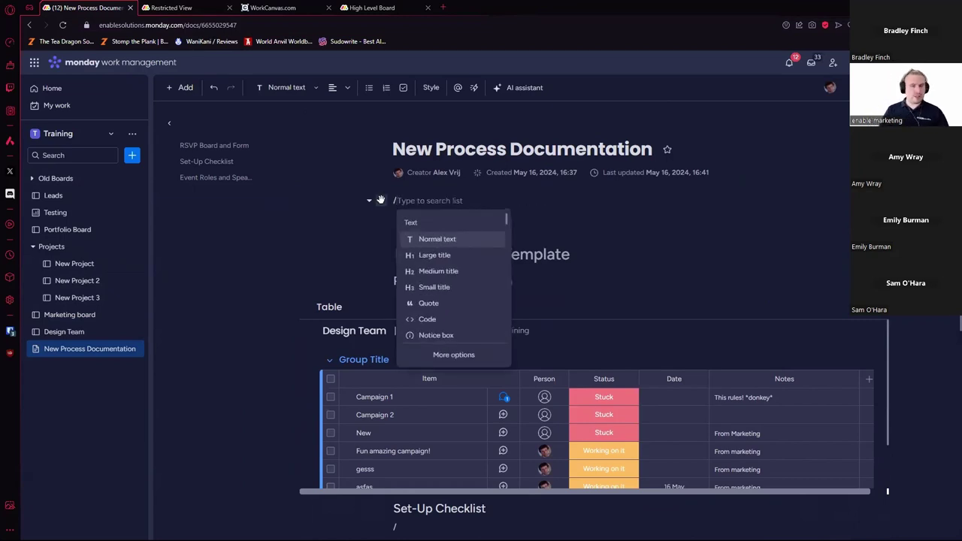
scroll(455, 278, "down", 3)
scroll(457, 280, "down", 3)
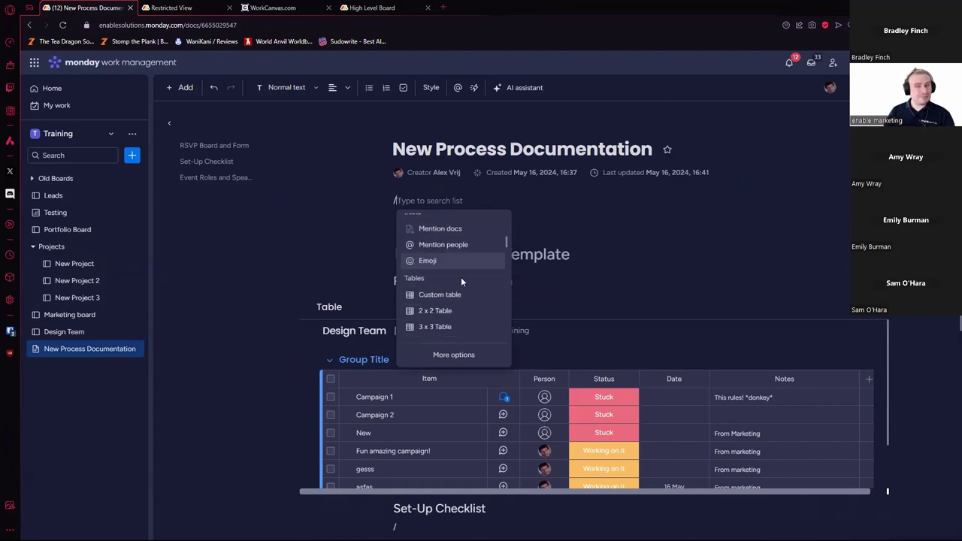
scroll(462, 278, "down", 4)
scroll(464, 284, "down", 5)
scroll(463, 280, "down", 3)
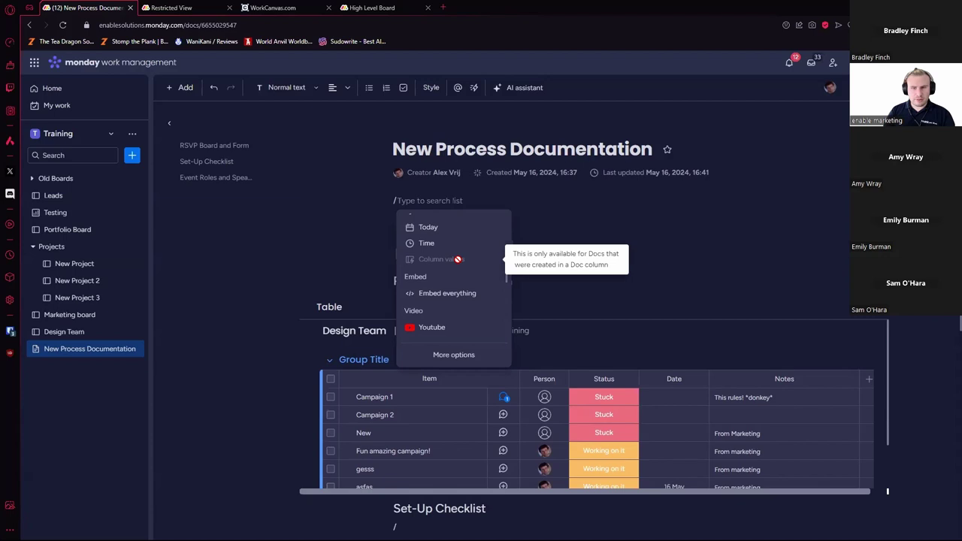
scroll(458, 260, "down", 3)
scroll(458, 260, "up", 3)
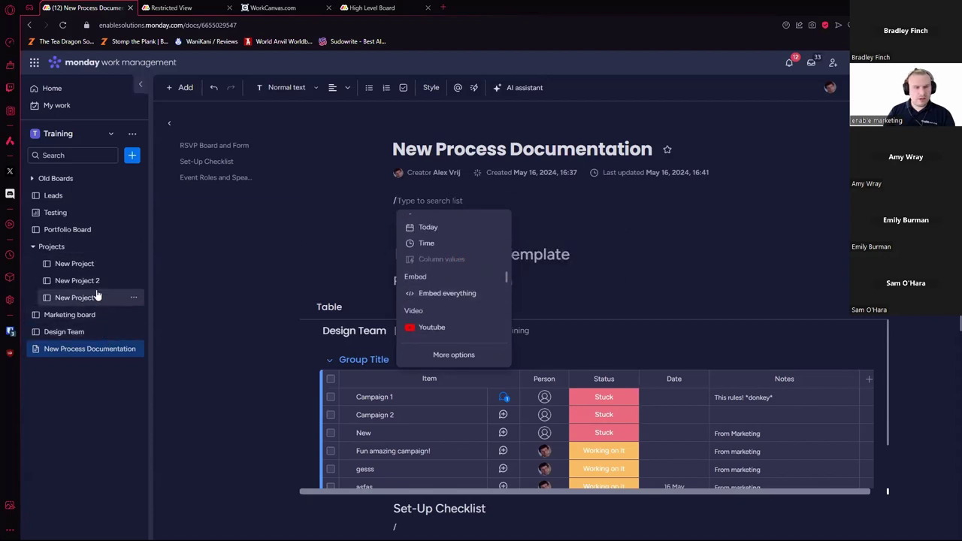
Step: Add a monday Doc column to the New Project board
left_click(107, 270)
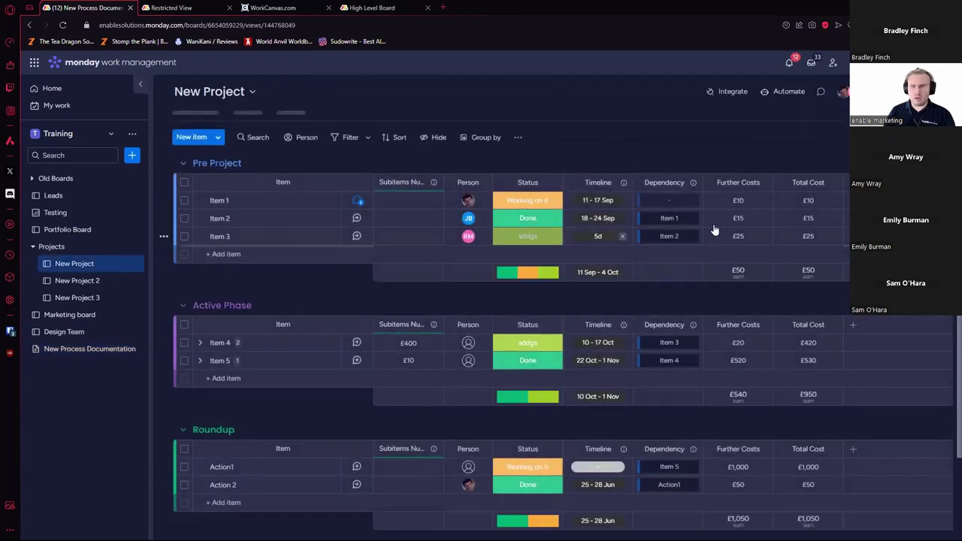
left_click(842, 185)
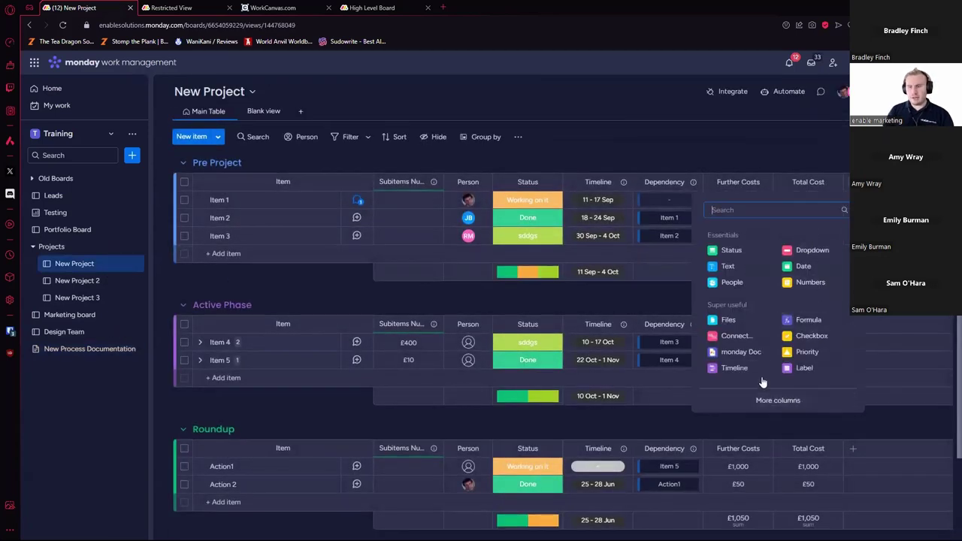
left_click(742, 352)
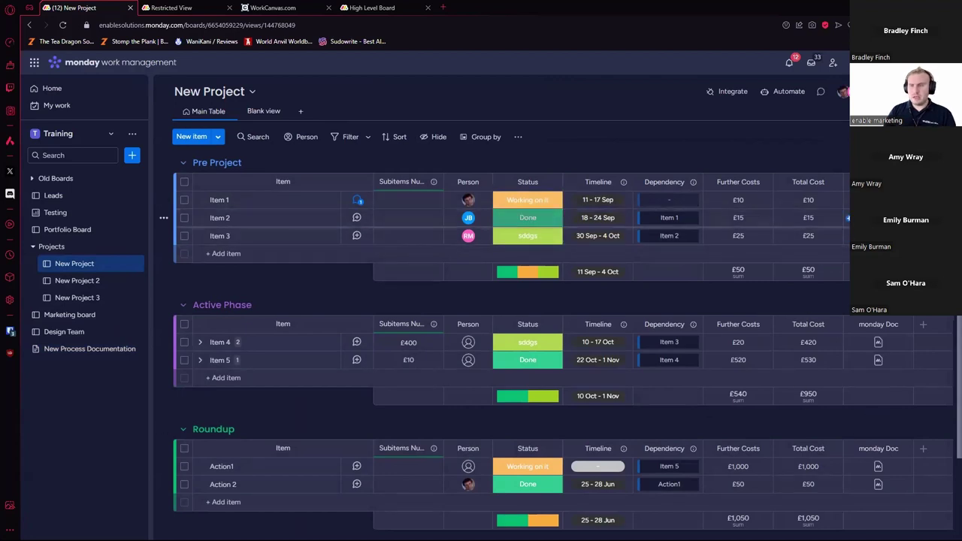
Step: In Item 1's doc, write 'Testing' and insert a live Item name column value below it
left_click(220, 236)
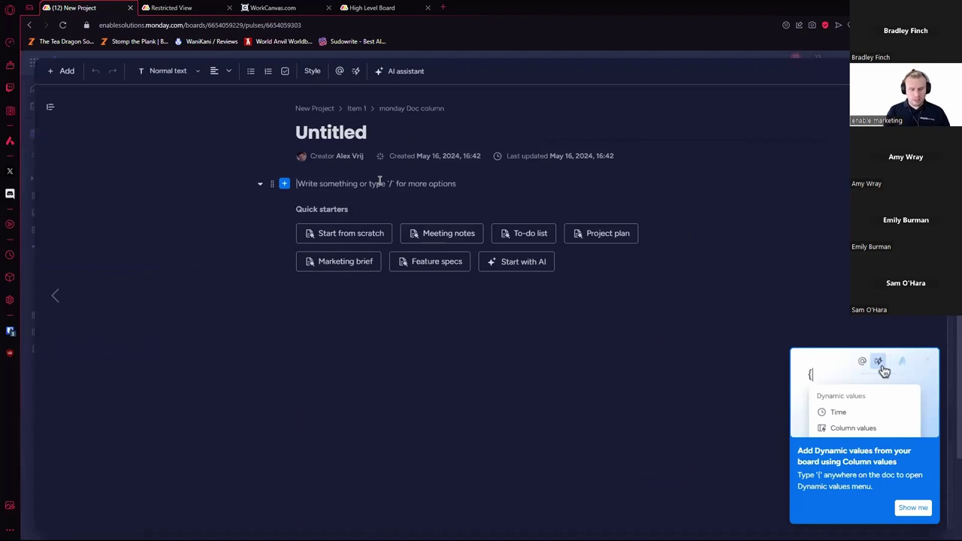
type("Testing")
key("Return")
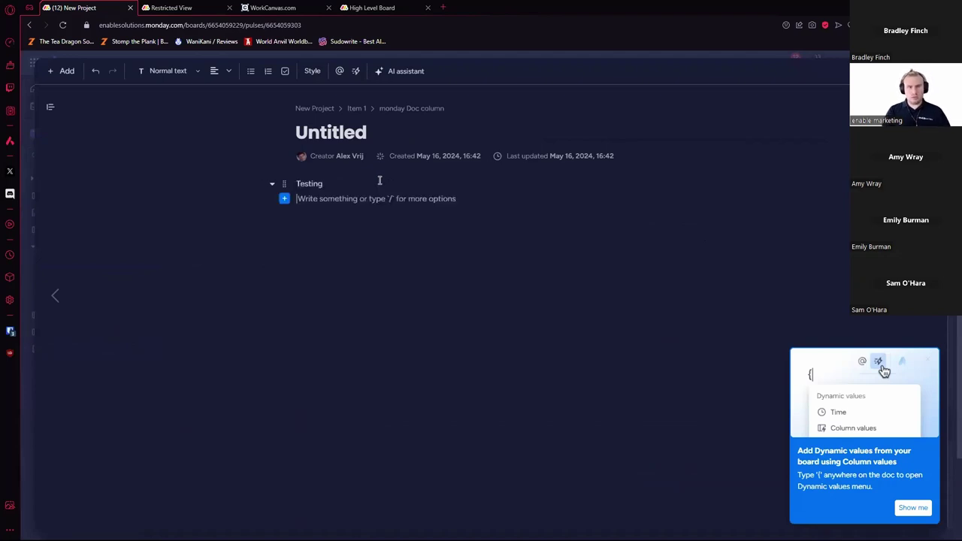
type("/")
scroll(367, 263, "down", 2)
scroll(369, 275, "down", 5)
scroll(372, 266, "down", 8)
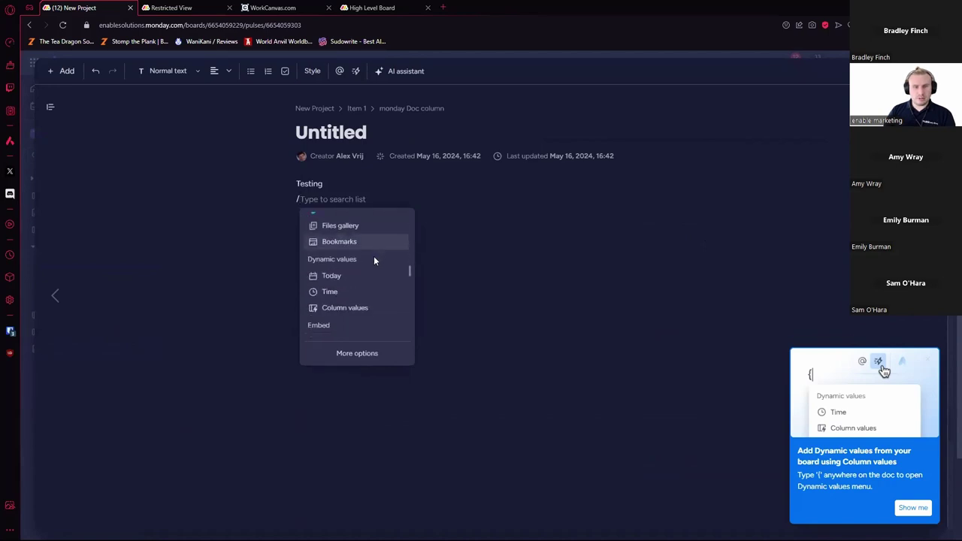
left_click(361, 308)
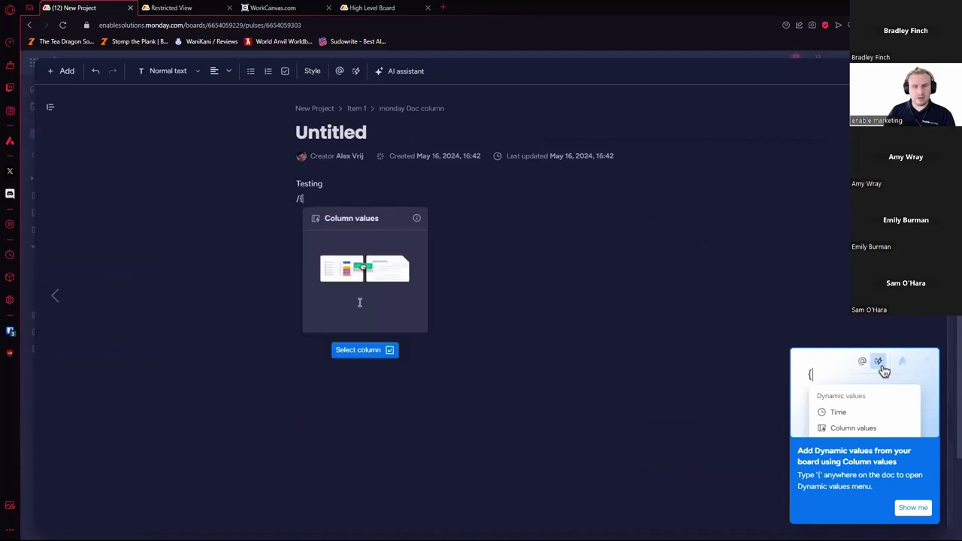
left_click(368, 351)
left_click(369, 258)
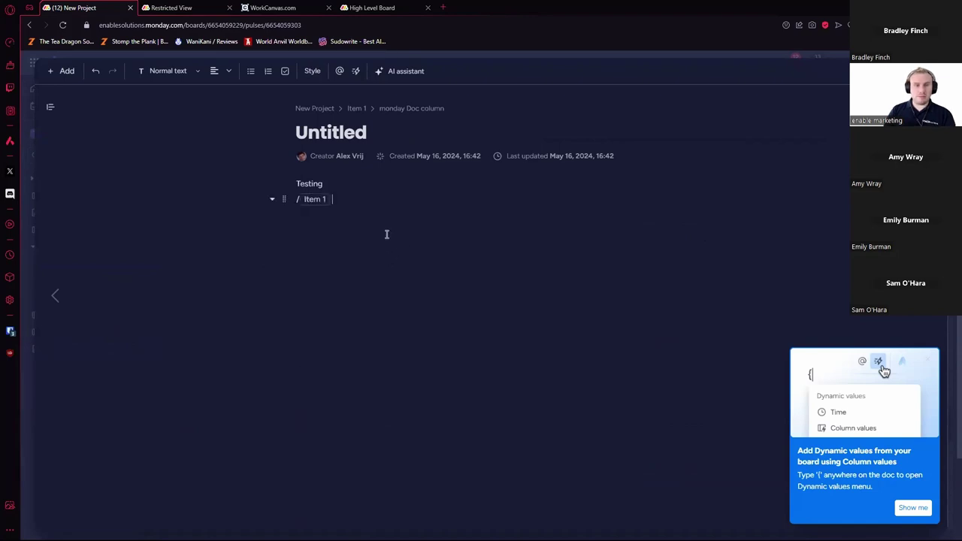
Step: Check the source column of the Item 1 value, dismiss the tips, and return to the board
left_click(314, 201)
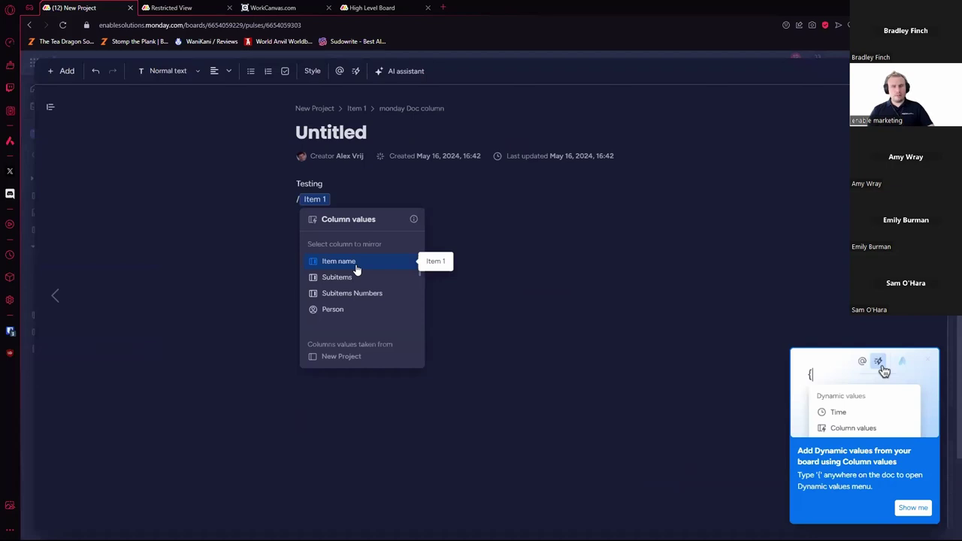
left_click(357, 269)
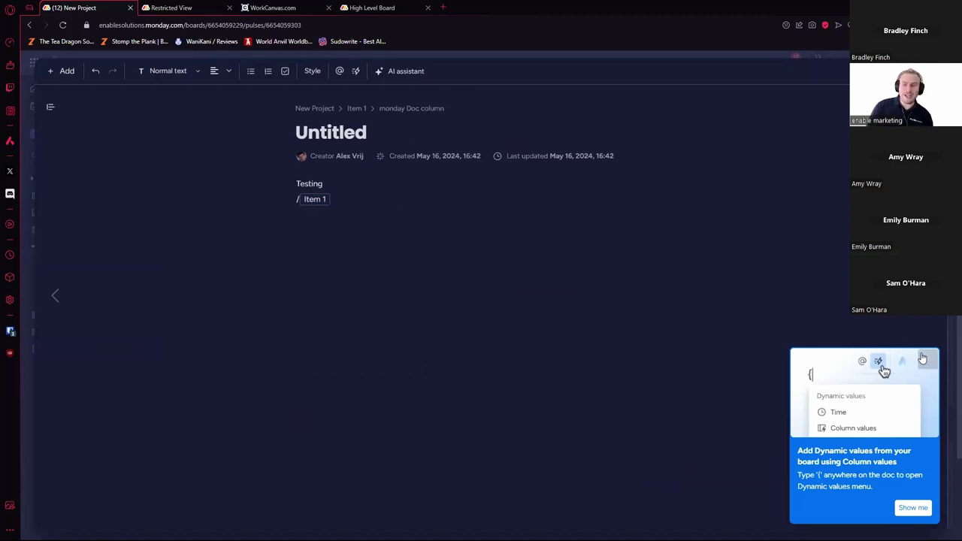
left_click(914, 508)
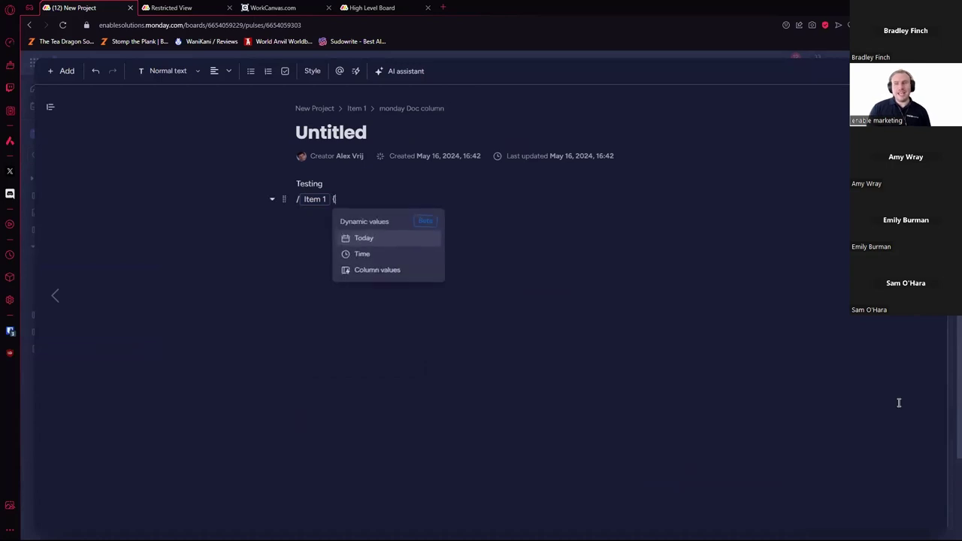
key("Escape")
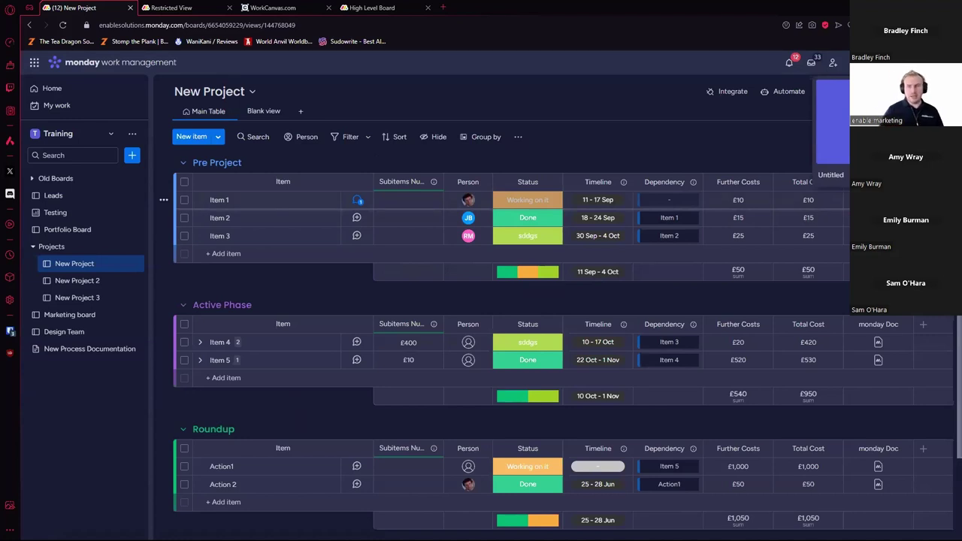
Step: Rename Item 1 to 'New project'
left_click(359, 201)
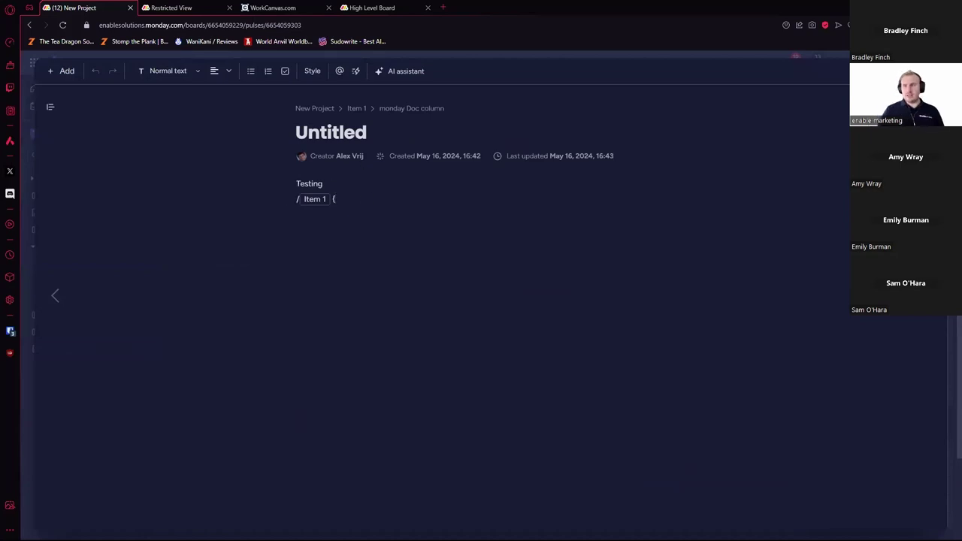
key("Escape")
left_click(230, 199)
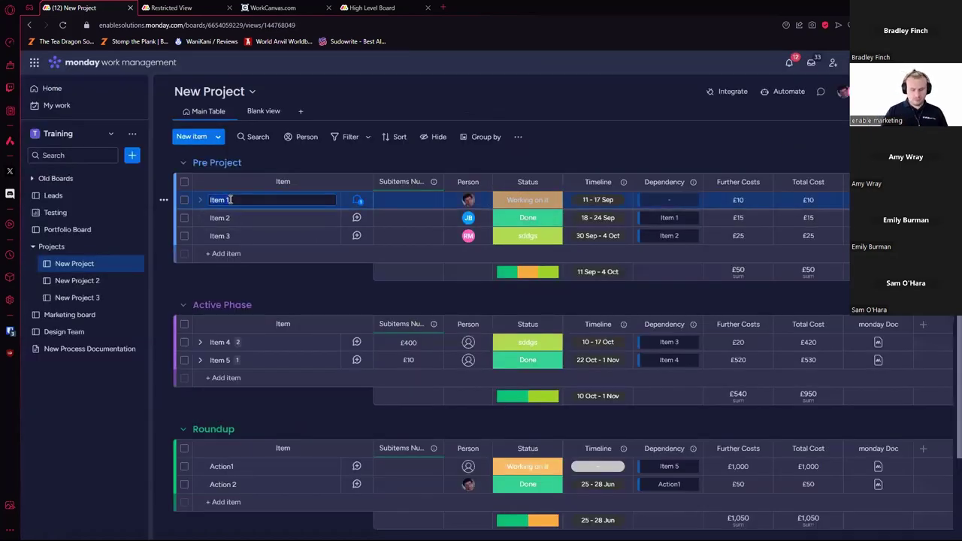
type("New project")
key("Return")
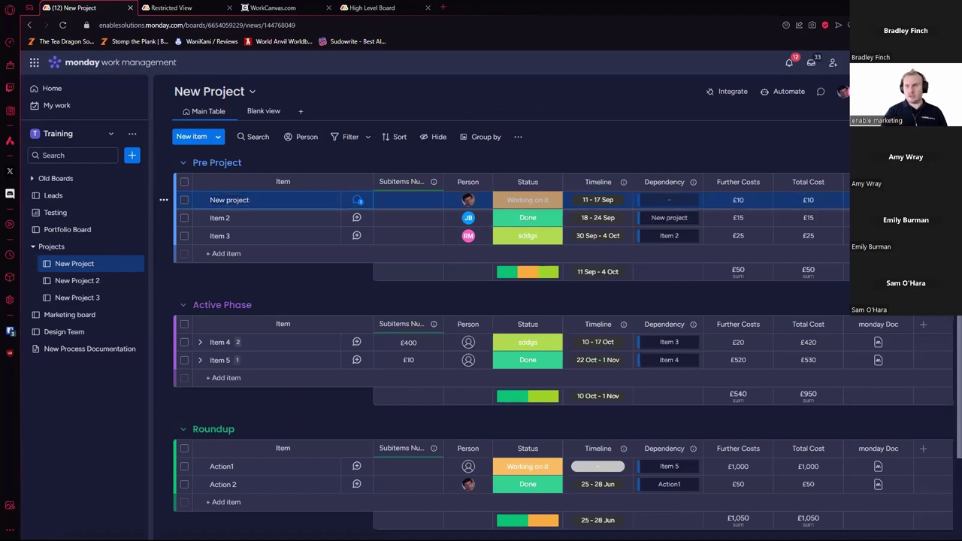
Step: Add the item's Person column value on a new line in its doc, then return to the board
left_click(358, 199)
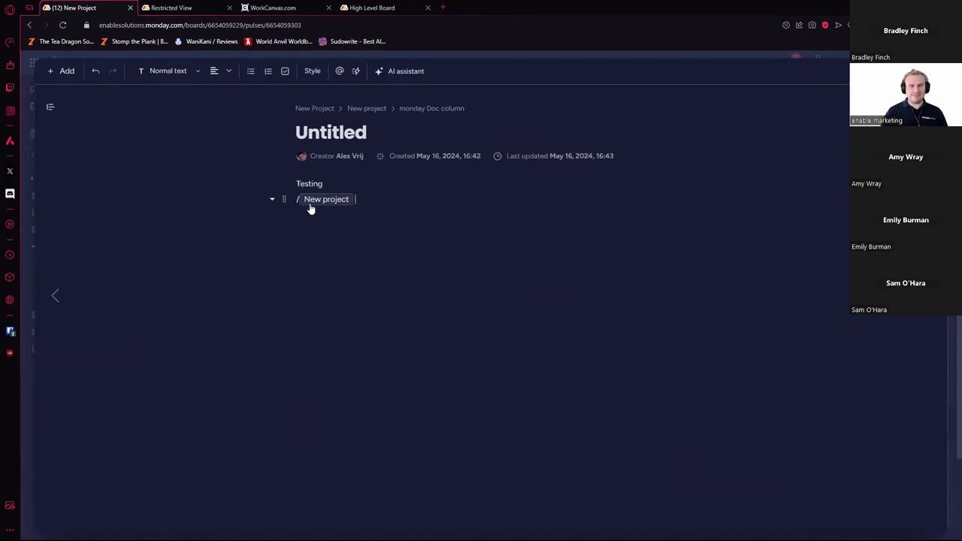
left_click(274, 200)
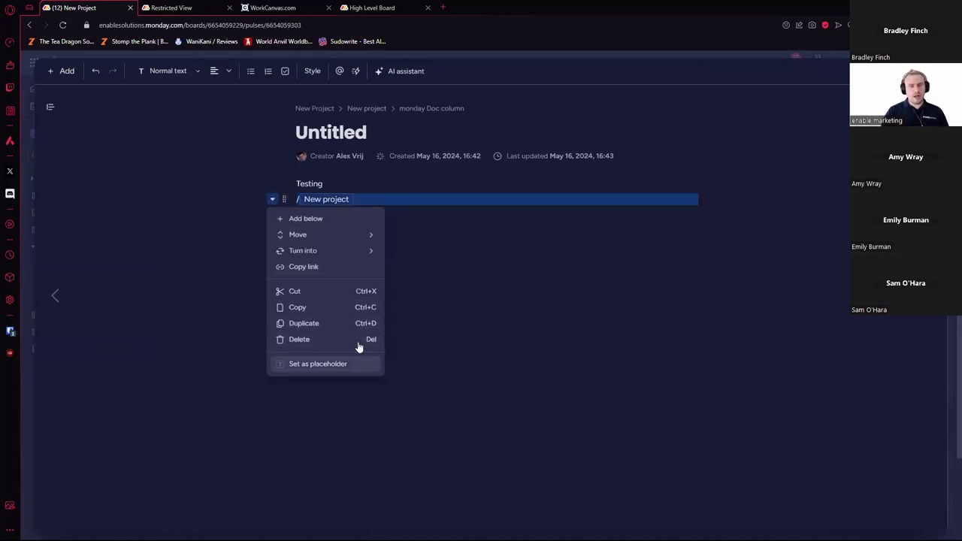
left_click(352, 218)
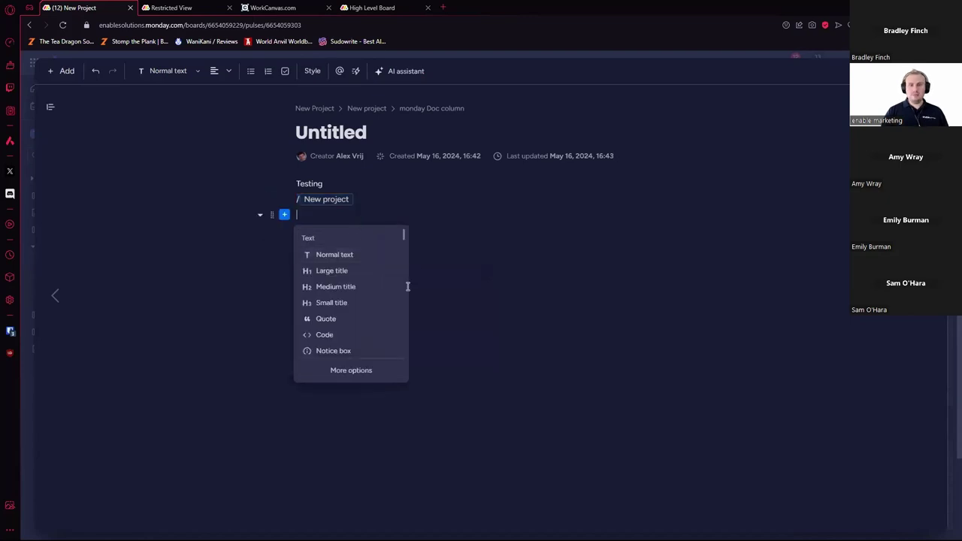
left_click(357, 376)
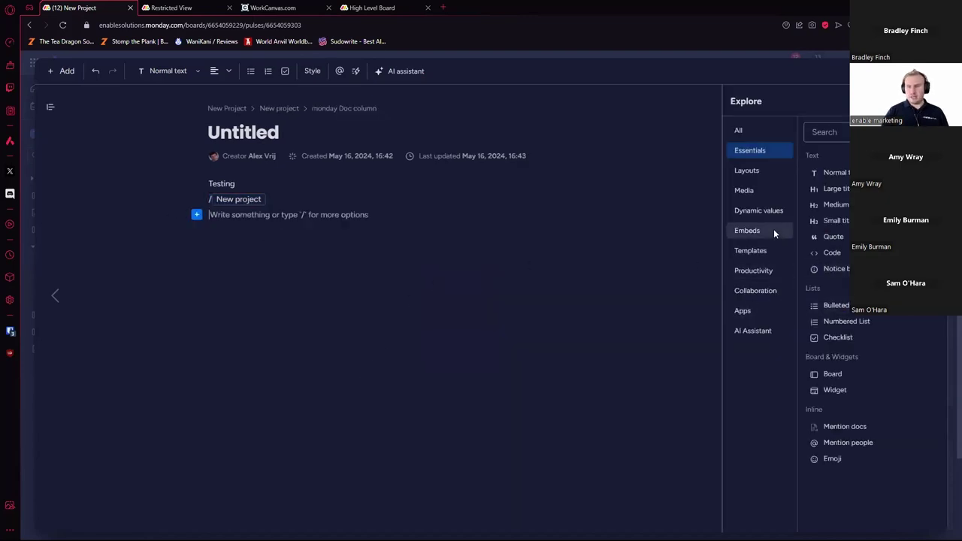
left_click(760, 211)
left_click(833, 205)
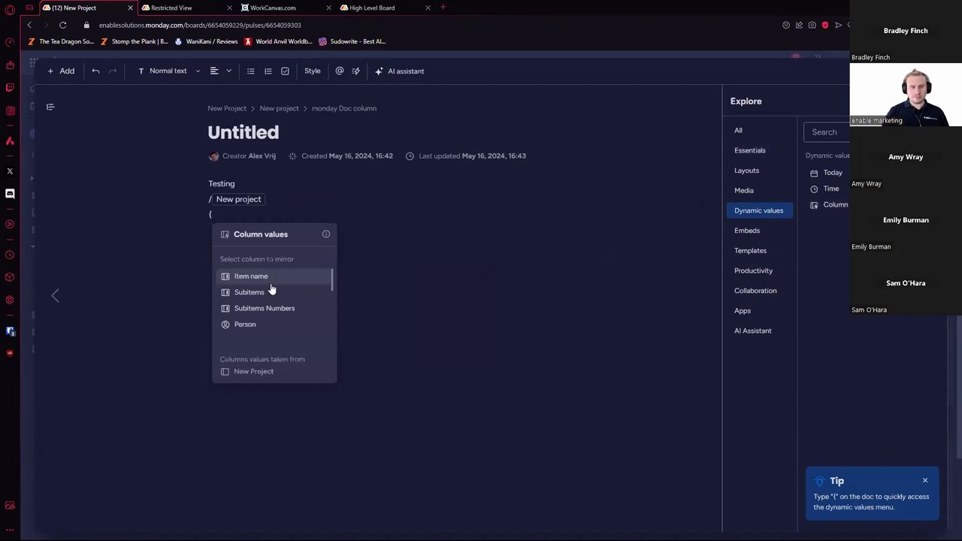
left_click(270, 324)
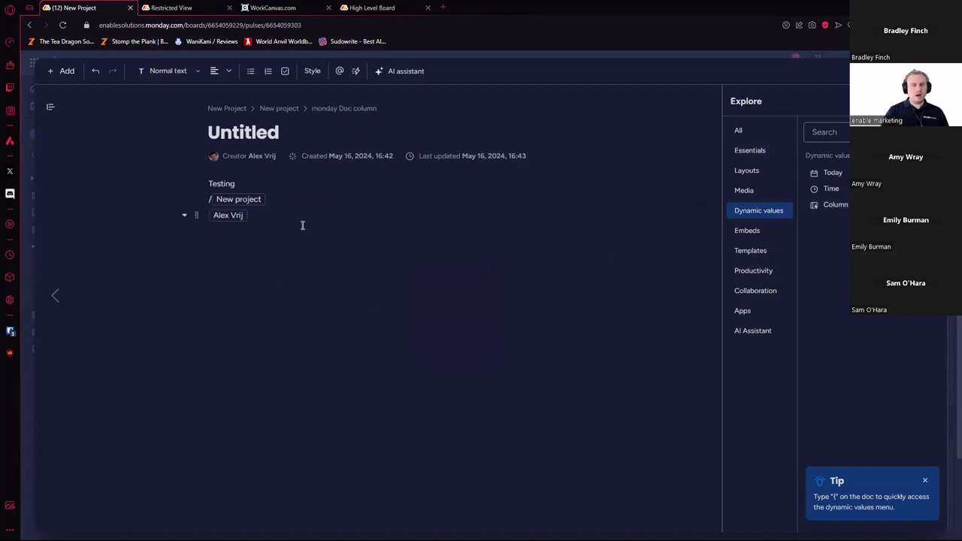
key("Return")
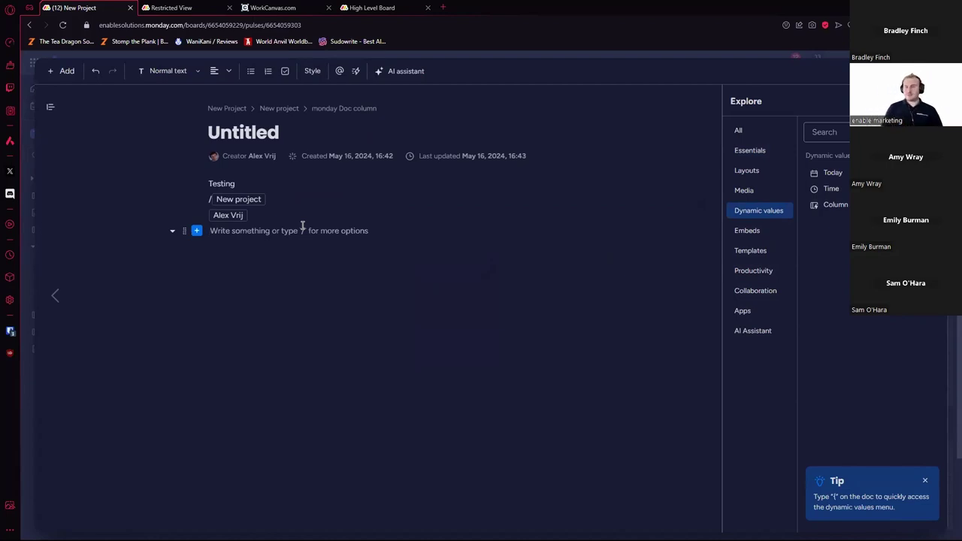
key("Escape")
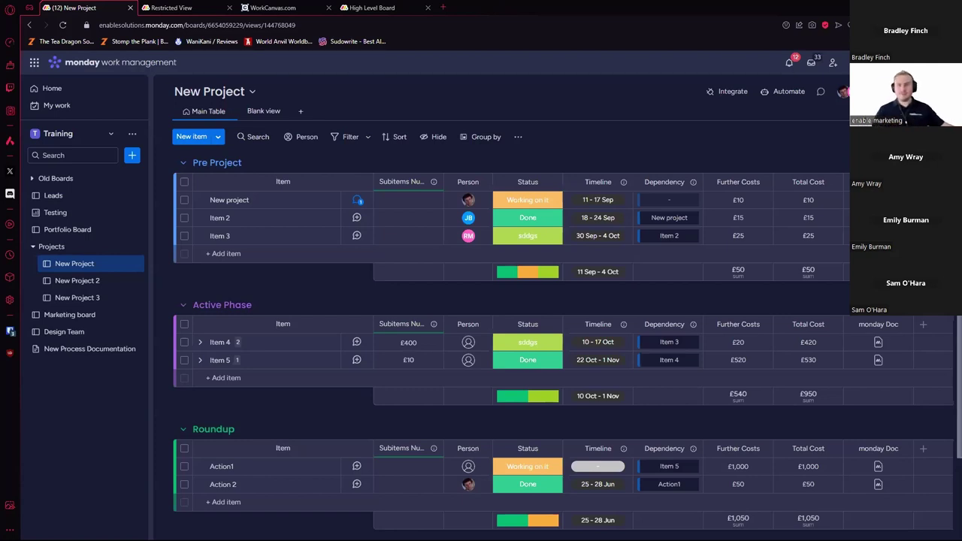
Step: Assign a person to each of Item 4, Item 5 and Action1
left_click(479, 346)
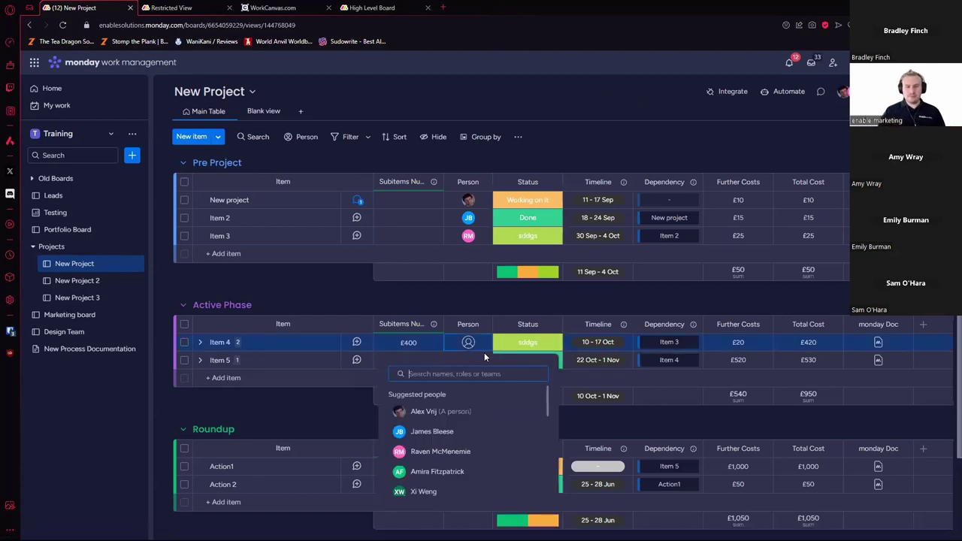
left_click(432, 432)
left_click(468, 360)
left_click(467, 467)
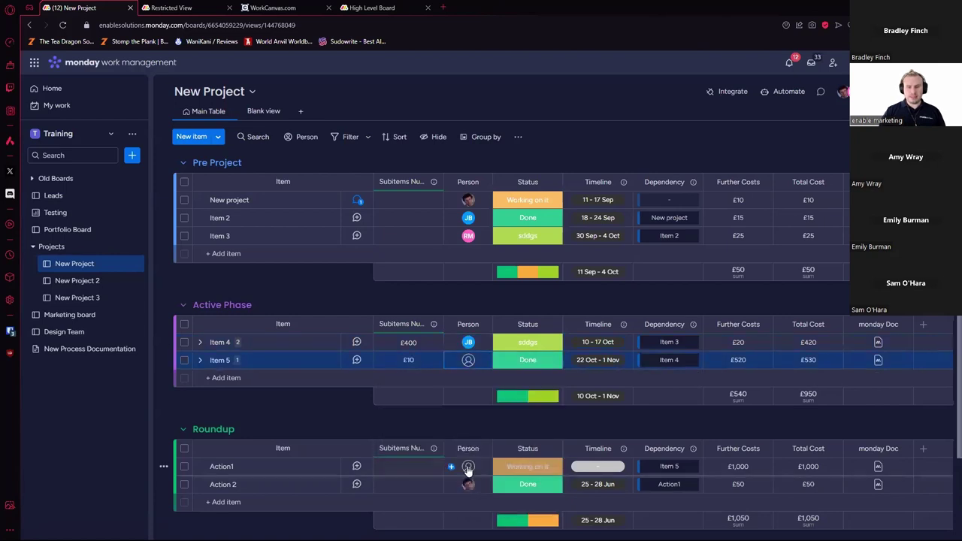
left_click(468, 467)
left_click(404, 368)
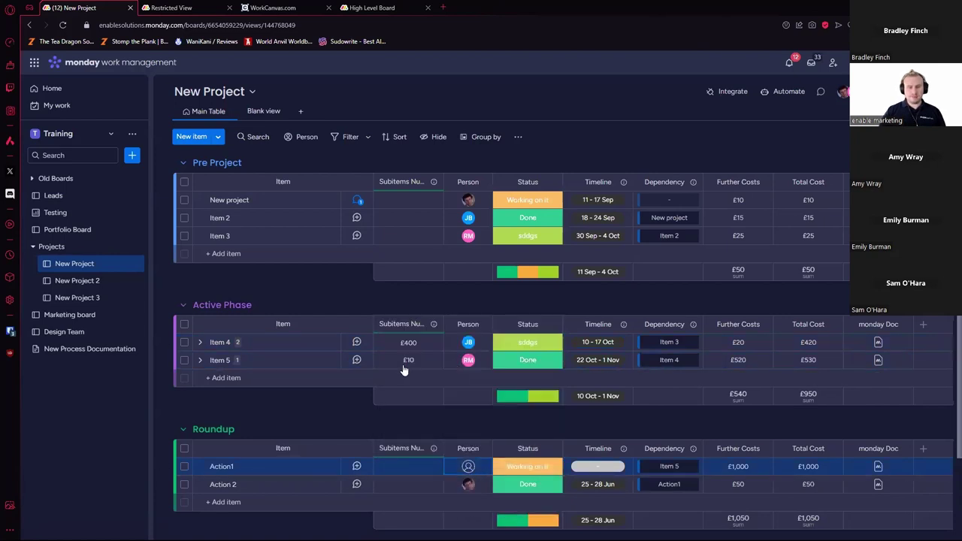
Step: Create a new board named 'Days off'
left_click(135, 157)
left_click(194, 161)
type("Days off")
key("Return")
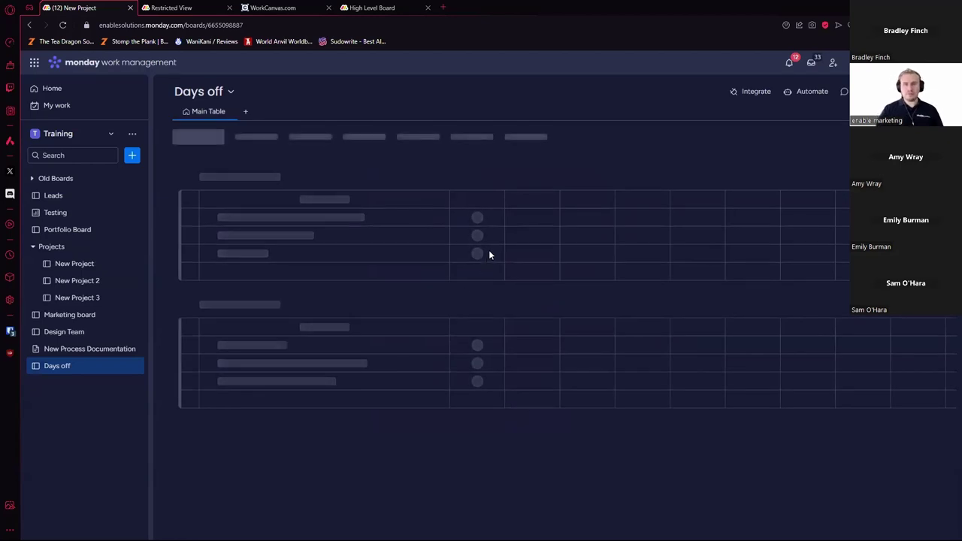
Step: Replace the Date column with a Timeline column
left_click(551, 182)
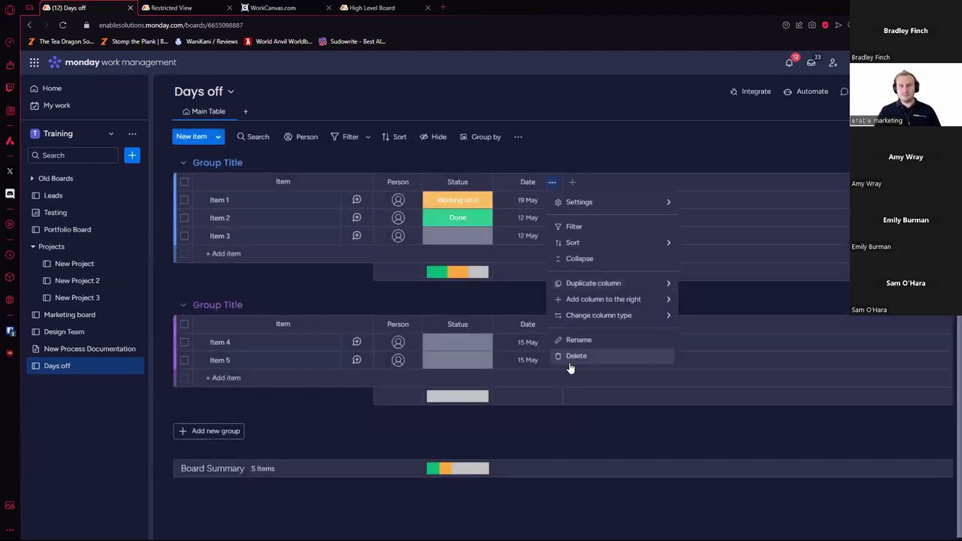
left_click(575, 357)
left_click(617, 130)
left_click(503, 182)
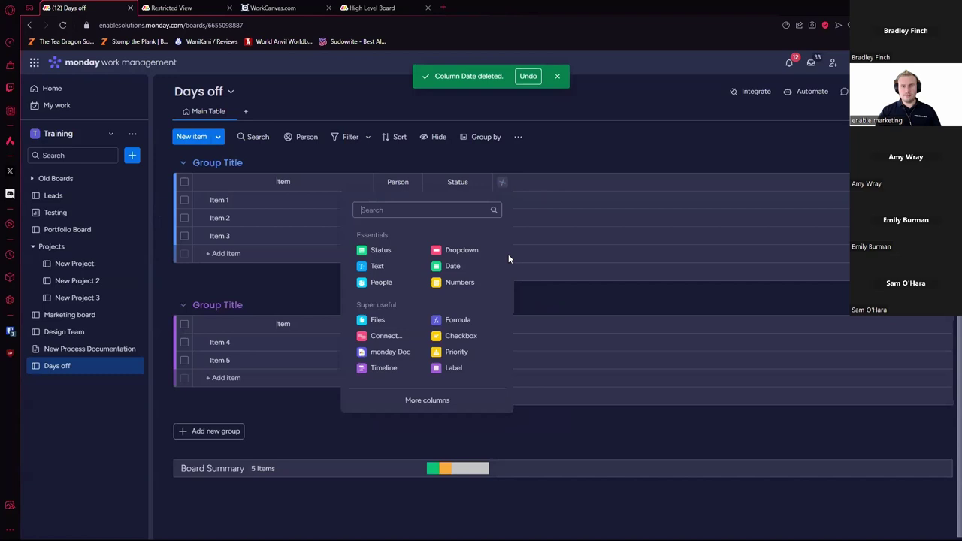
left_click(455, 400)
type("time")
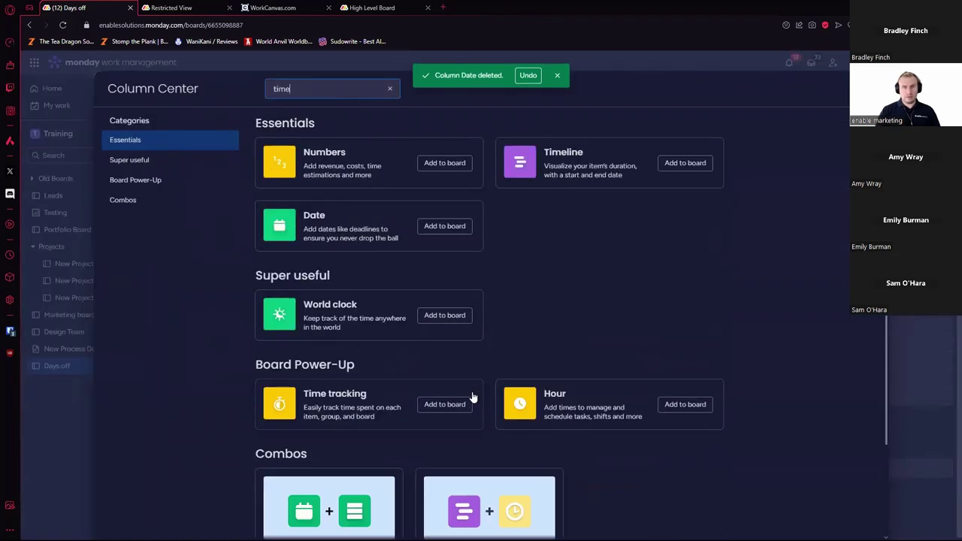
left_click(680, 163)
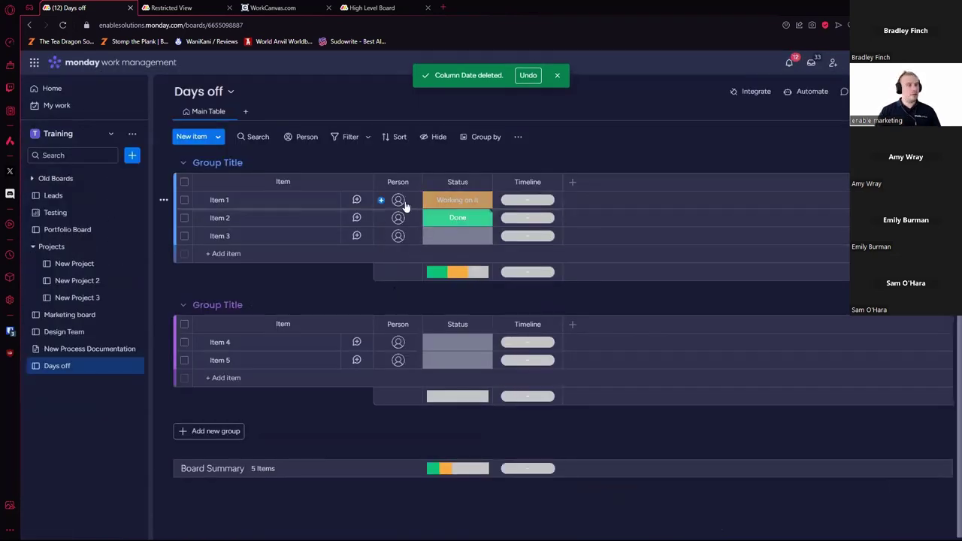
Step: Rename the first two groups to Alex and James
left_click(400, 202)
left_click(214, 181)
left_click(217, 162)
type("Alex")
key("Return")
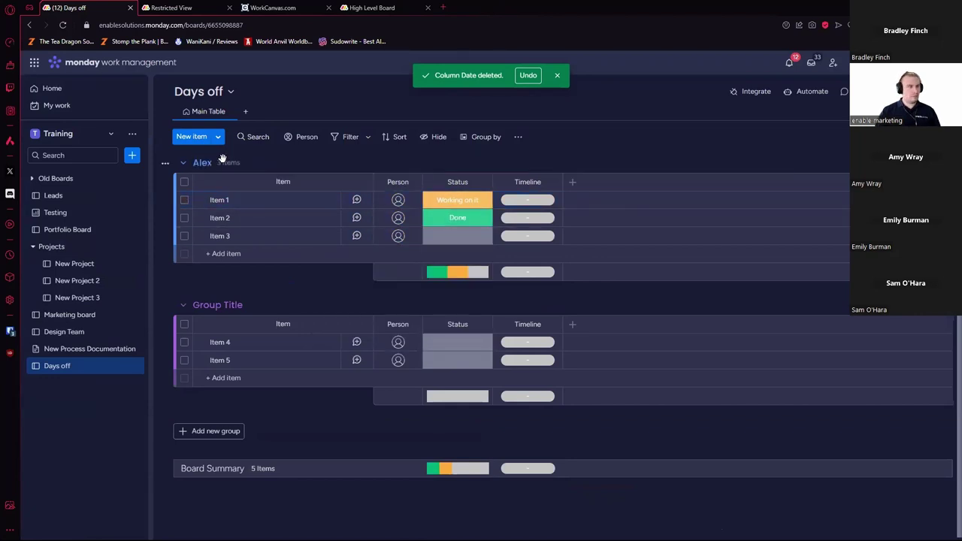
left_click(236, 304)
type("James")
key("Return")
Step: Add a third group named Raven and colour it pink
left_click(236, 433)
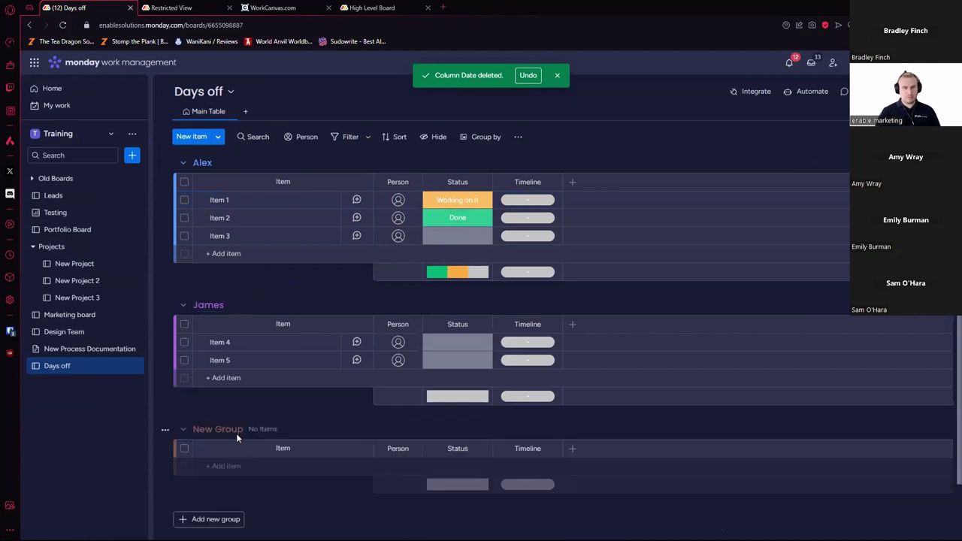
left_click(237, 432)
type("Raven")
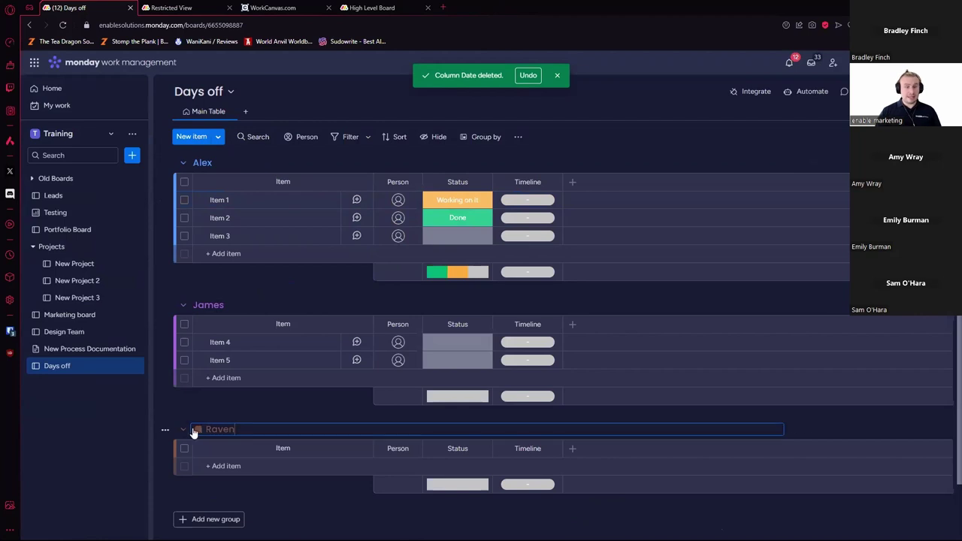
left_click(200, 429)
left_click(249, 482)
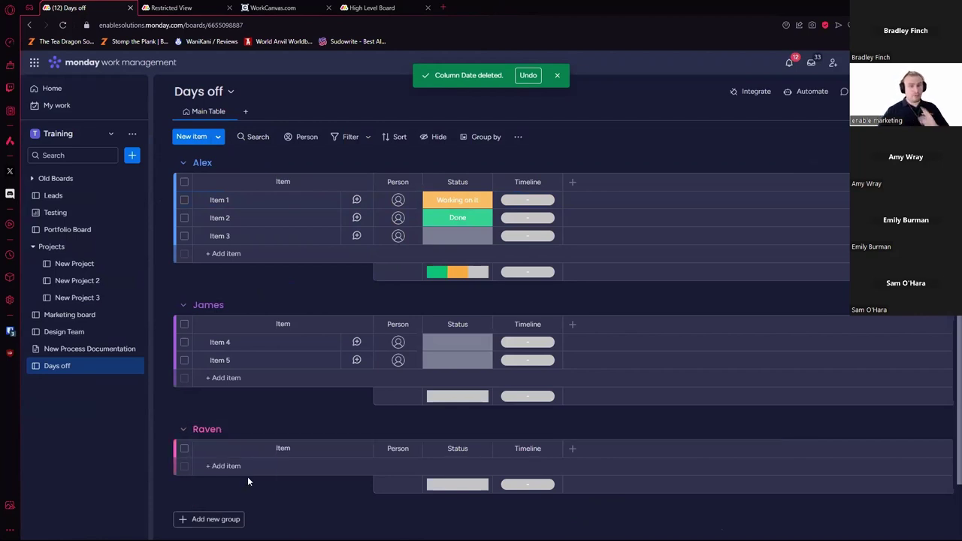
Step: Delete all five sample items from the board
left_click(184, 200)
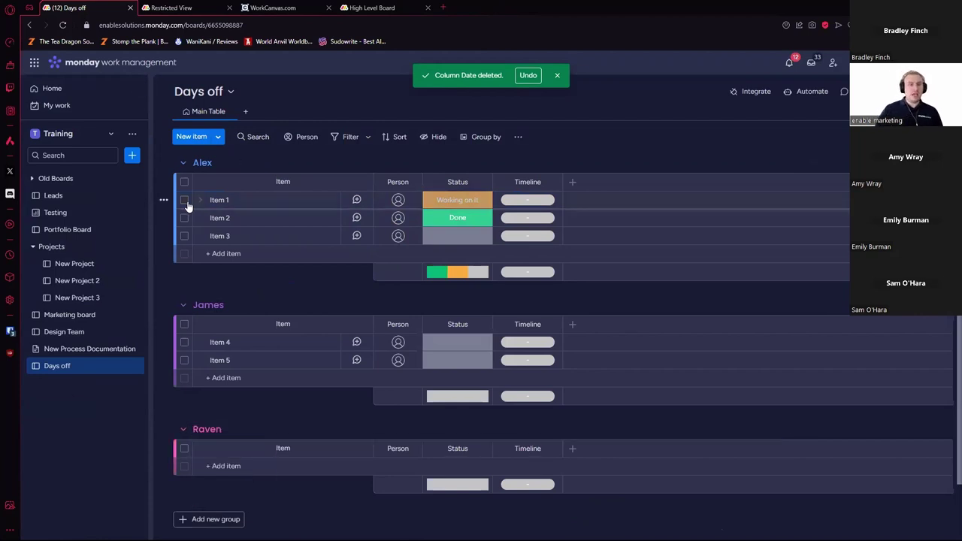
left_click(184, 360, "shift")
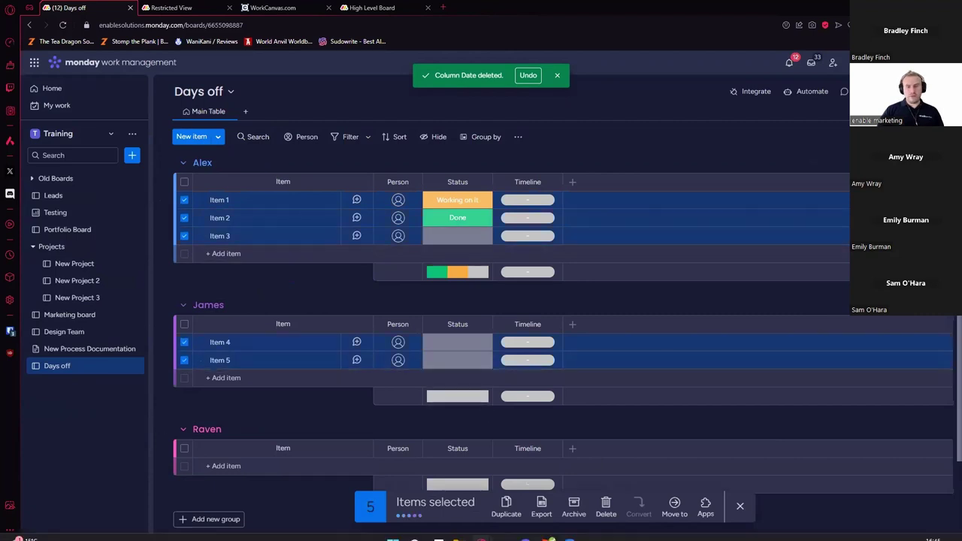
left_click(606, 507)
key("Return")
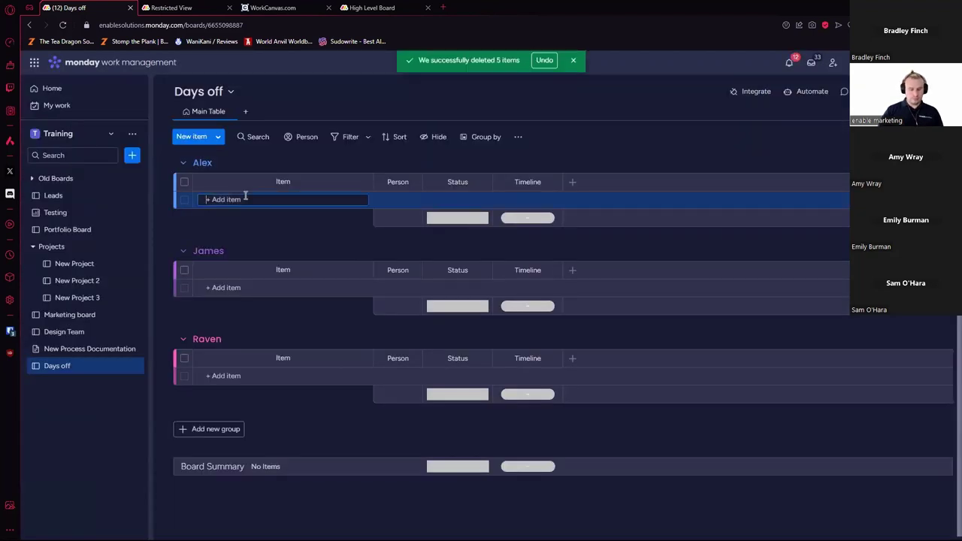
Step: Add items Time off, Sickness and Holiday to the Alex, James and Raven groups
left_click(245, 198)
type("Time off")
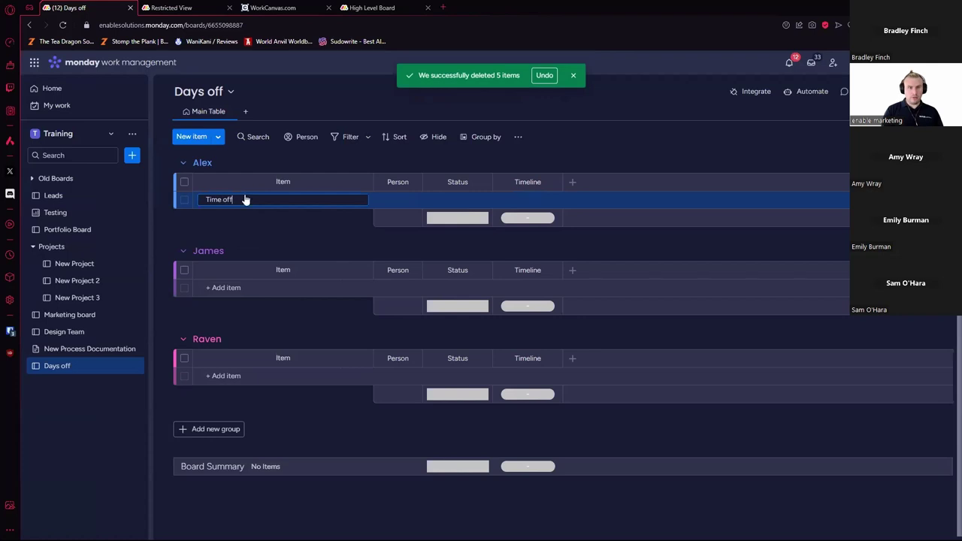
key("Return")
left_click(251, 306)
type("S")
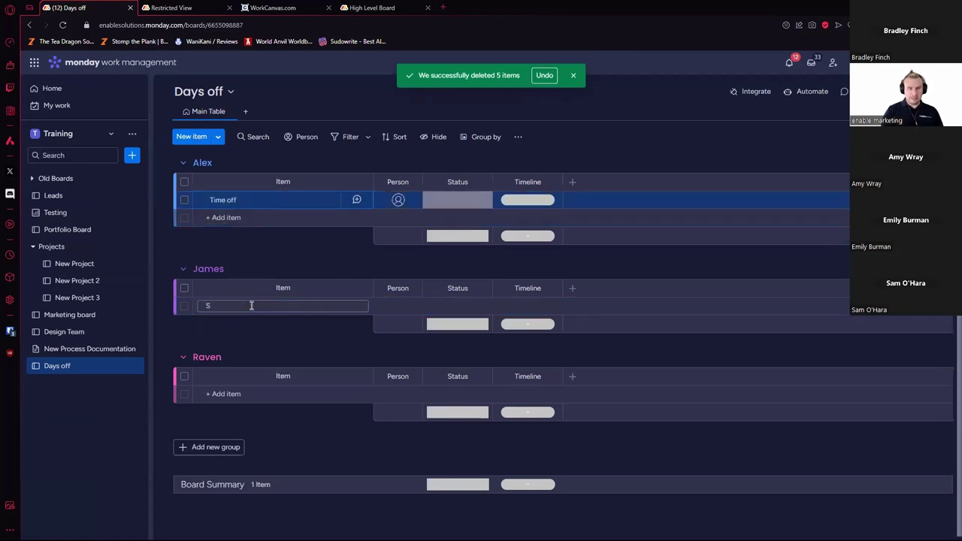
type("ickness")
key("Return")
left_click(250, 411)
type("Holiday")
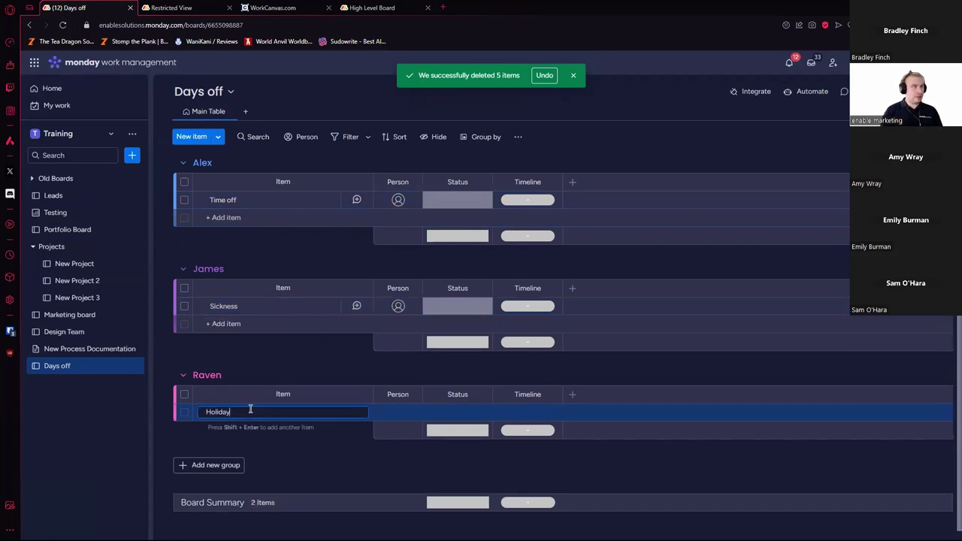
key("Return")
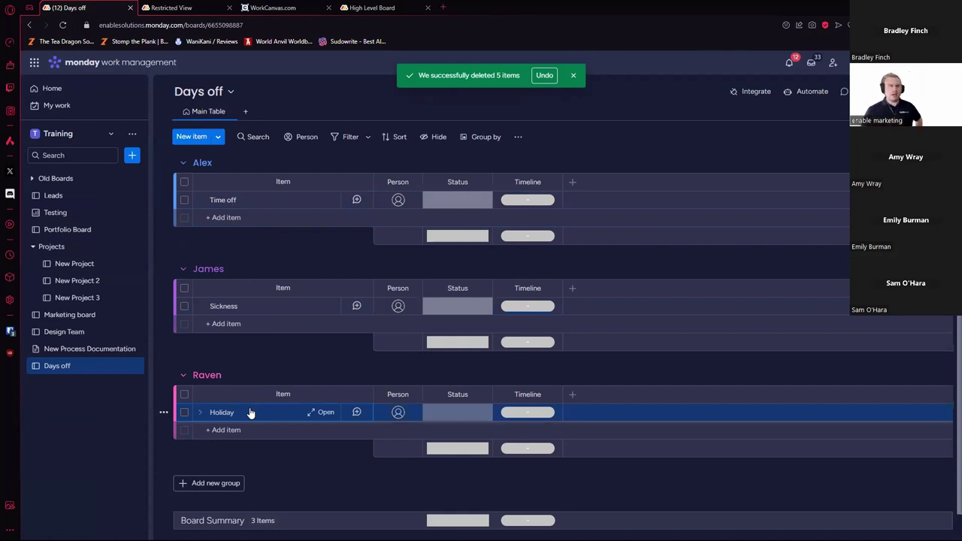
Step: On the Leads board, start a new automation triggered when status changes to something
left_click(105, 197)
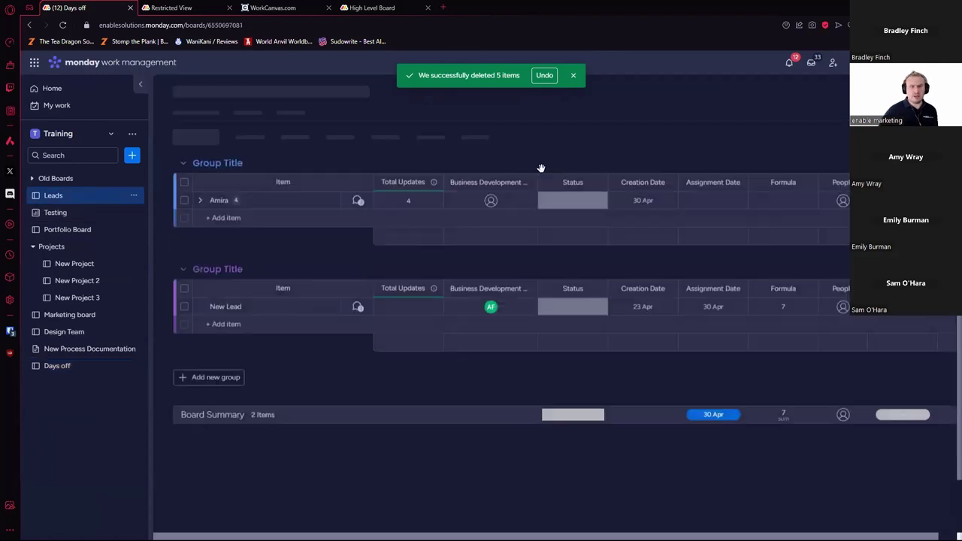
left_click(801, 94)
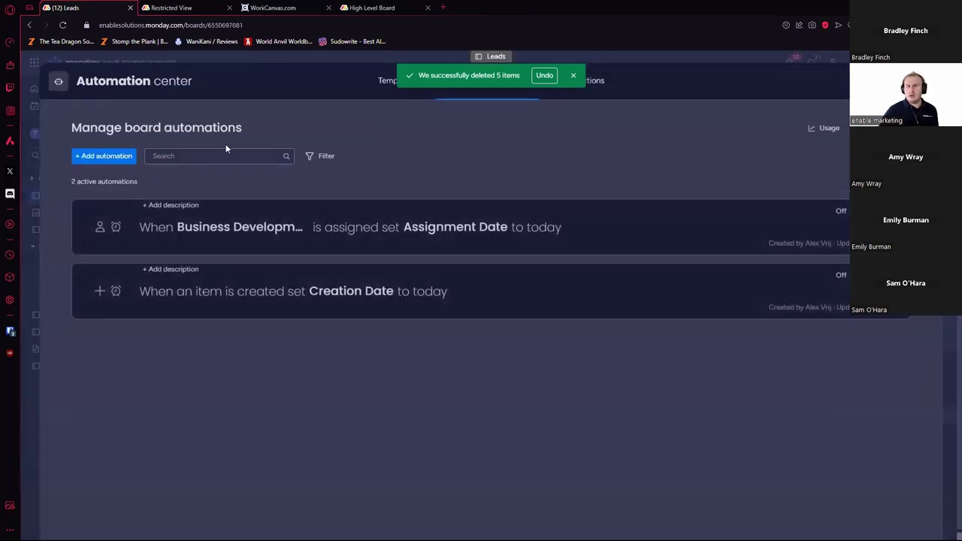
left_click(99, 156)
left_click(337, 164)
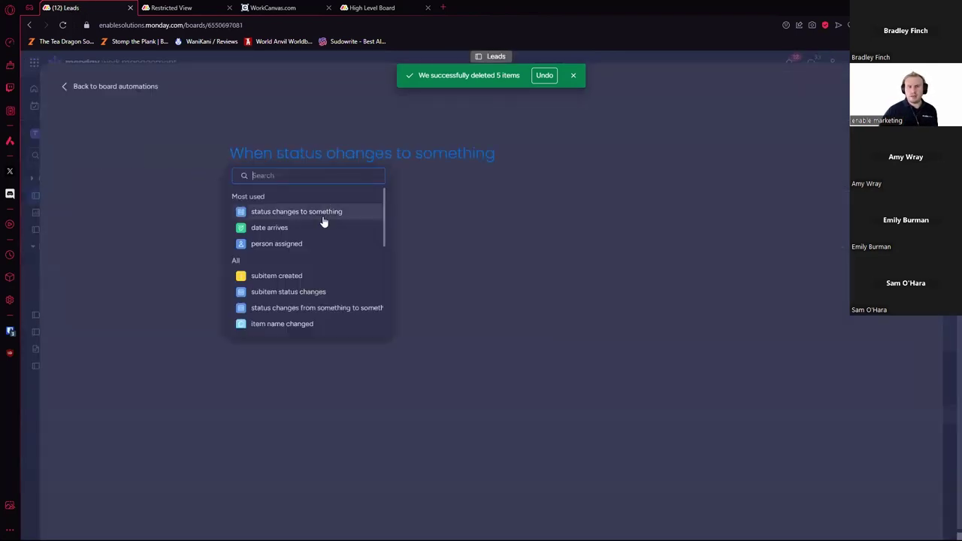
left_click(323, 214)
Step: Try the 'add doc to column' action, then remove it
scroll(312, 294, "down", 2)
type("doc")
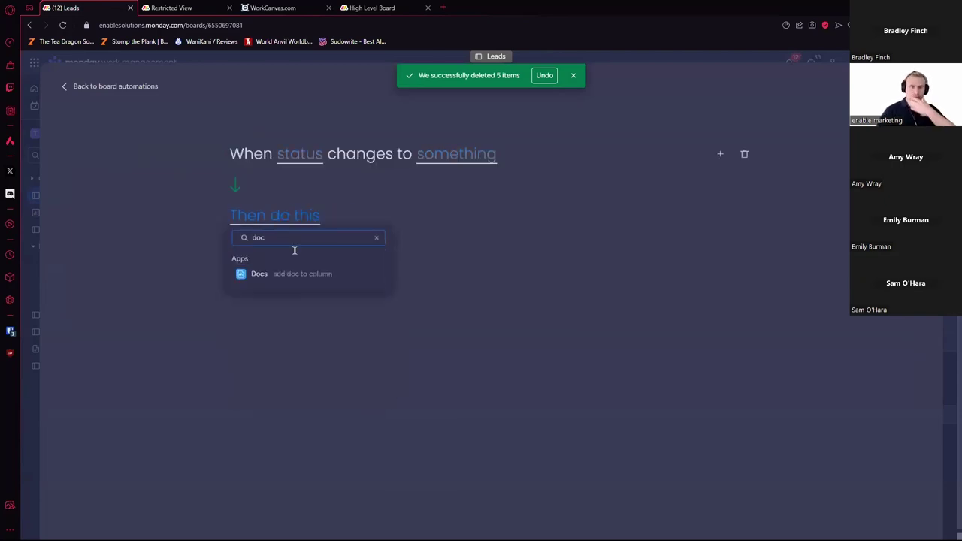
left_click(318, 275)
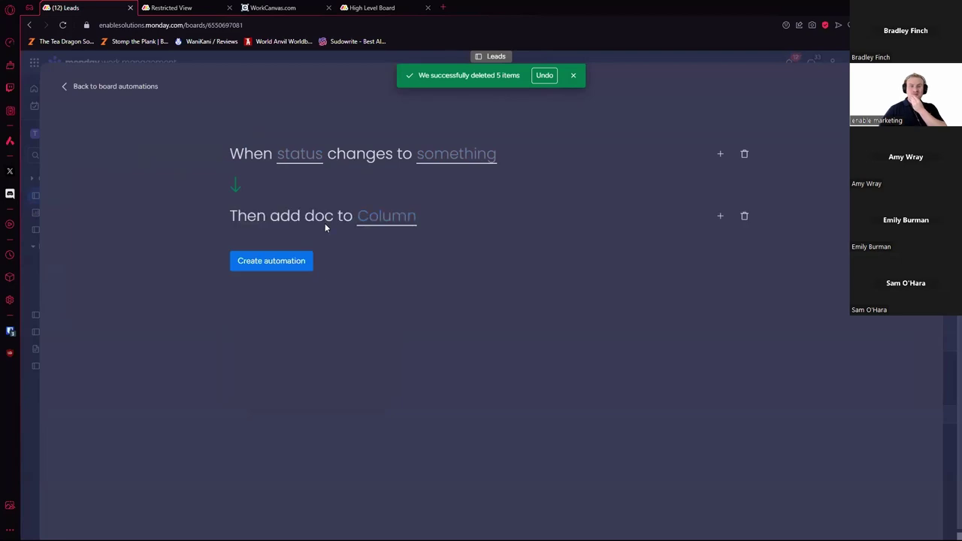
left_click(398, 216)
left_click(540, 211)
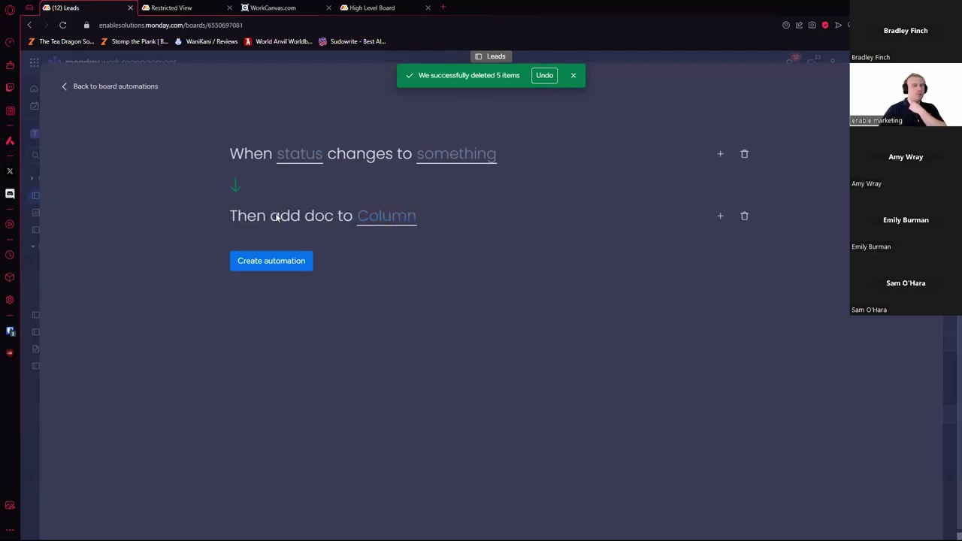
left_click(367, 217)
left_click(705, 234)
left_click(745, 217)
Step: Browse the other actions and close the automation builder without saving
scroll(293, 324, "down", 2)
scroll(304, 290, "down", 5)
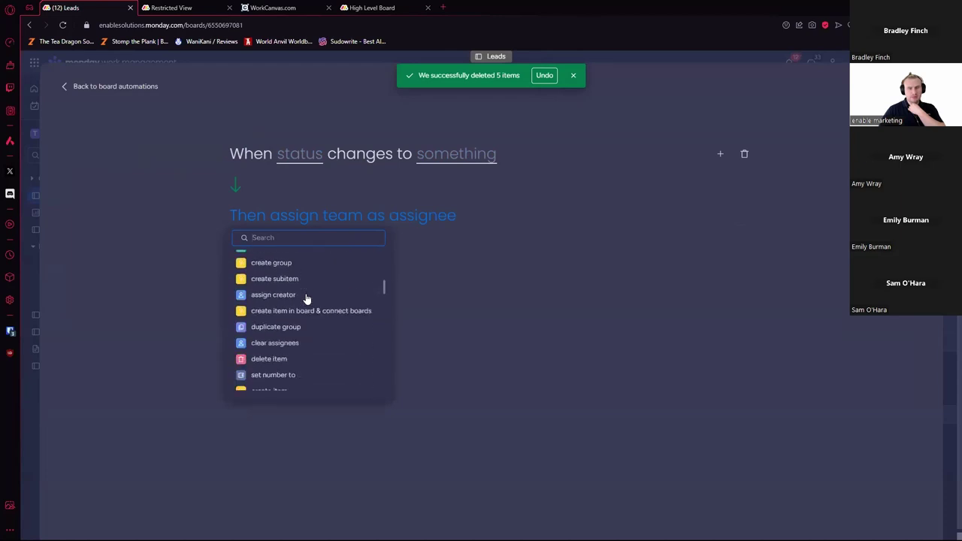
scroll(312, 294, "up", 4)
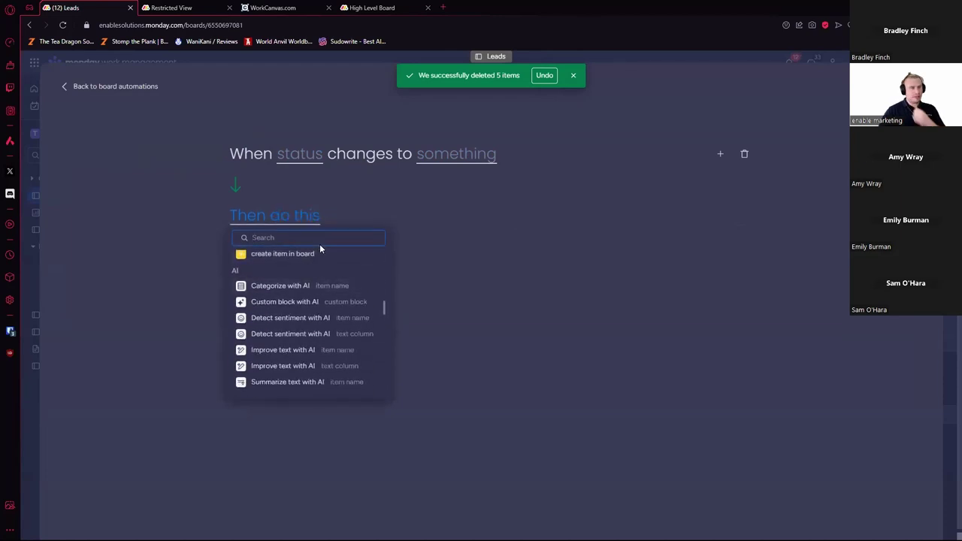
type("d")
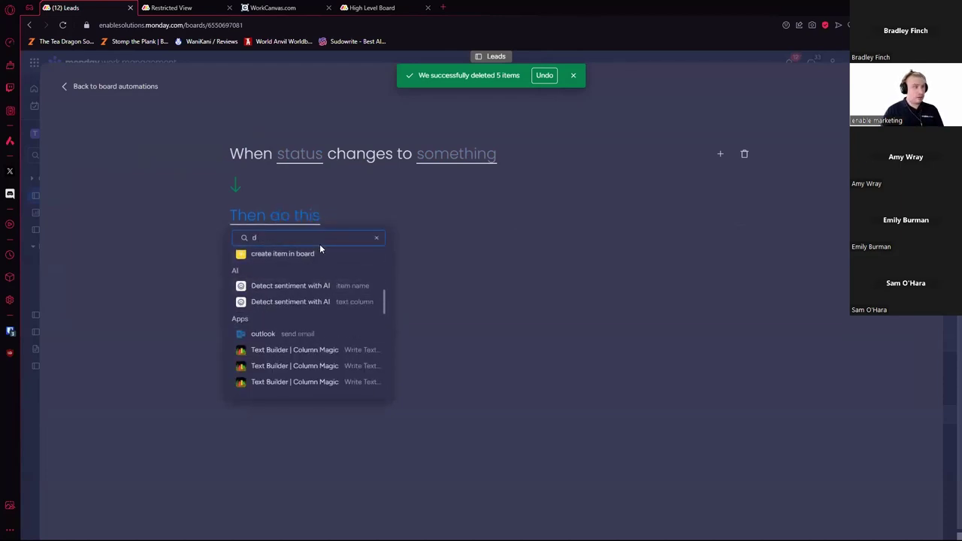
key("BackSpace")
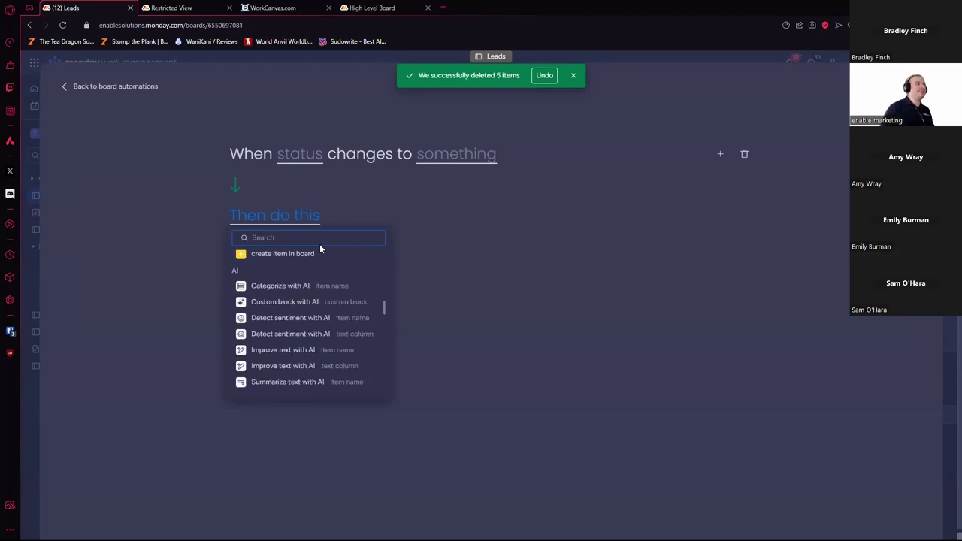
key("Escape")
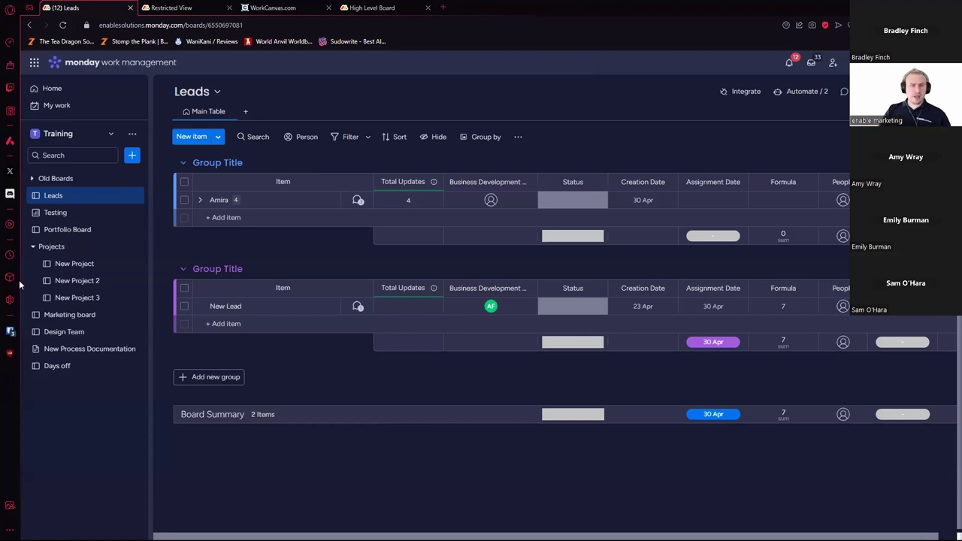
Step: From the Days off board, create a new dashboard named 'Workload'
left_click(71, 366)
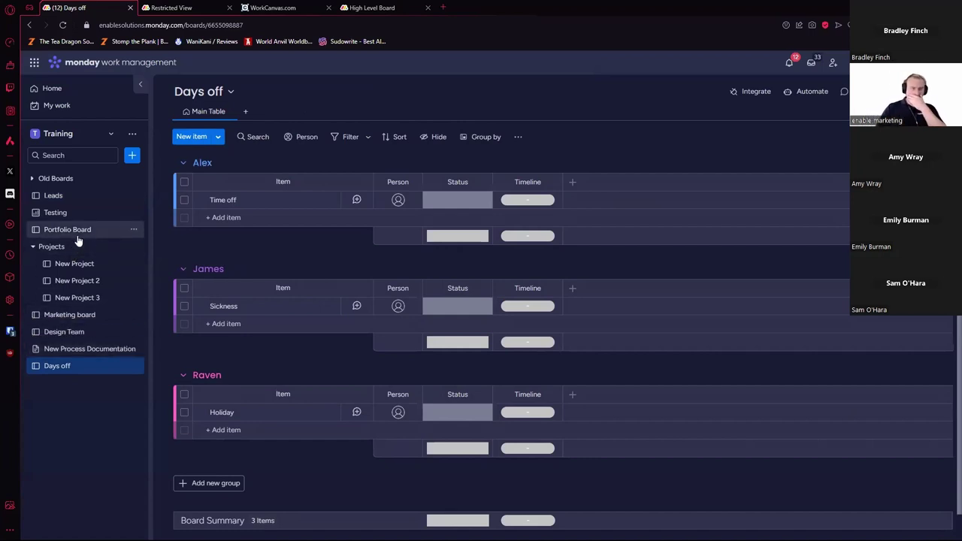
left_click(132, 155)
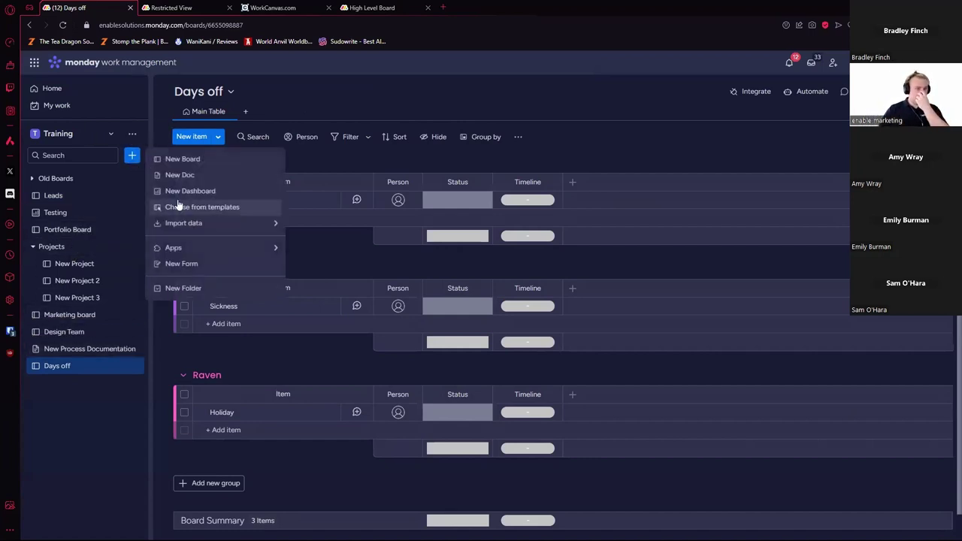
left_click(207, 191)
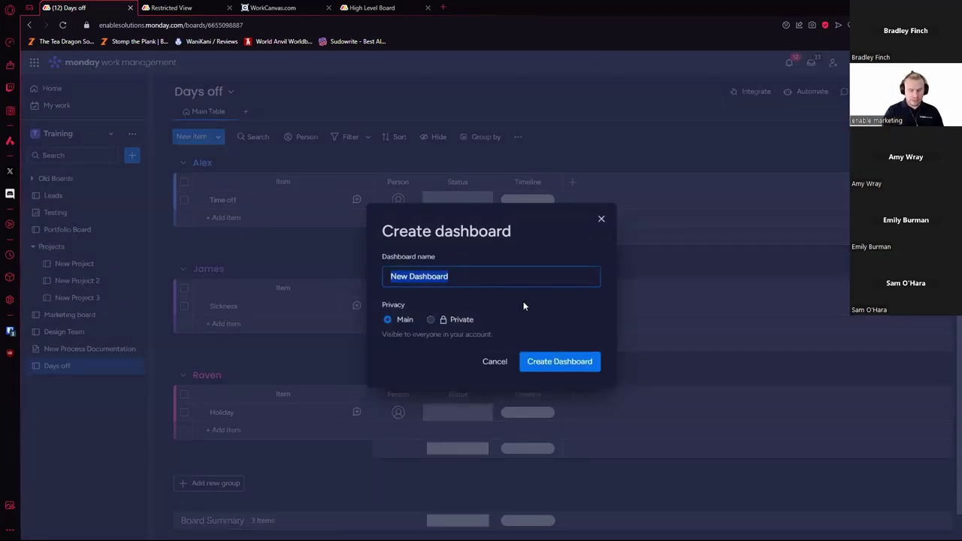
type("Workload")
key("Return")
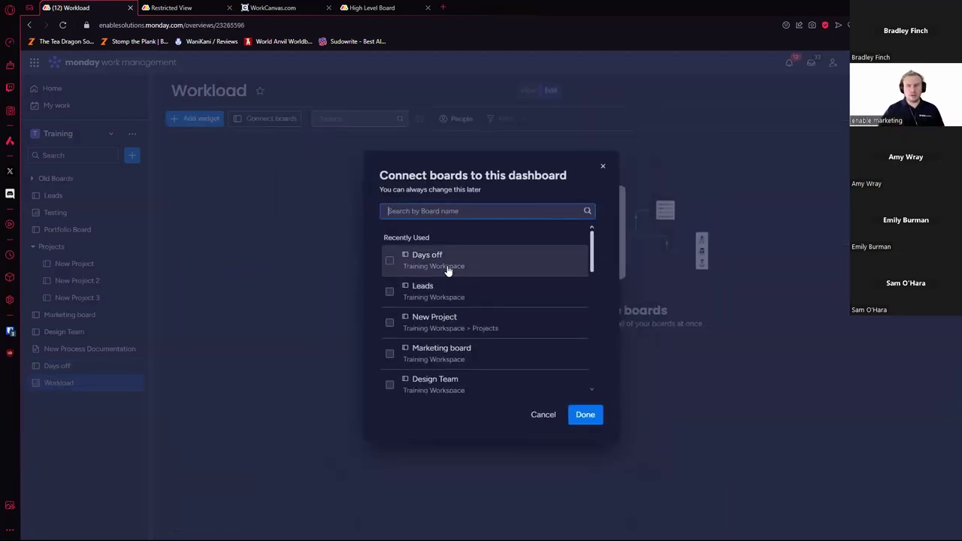
Step: Connect New Project, New Project 2 and New Project 3 to the dashboard
type("proje")
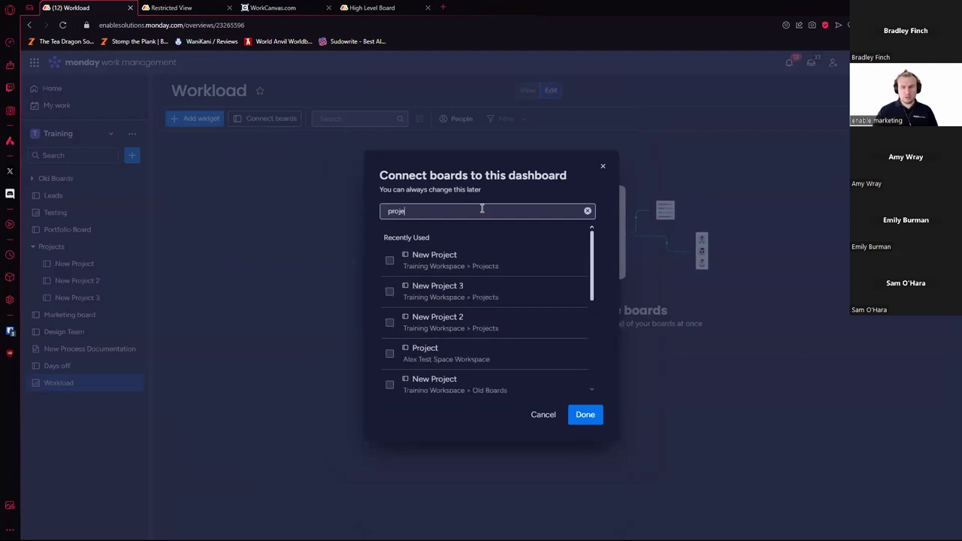
left_click(390, 324)
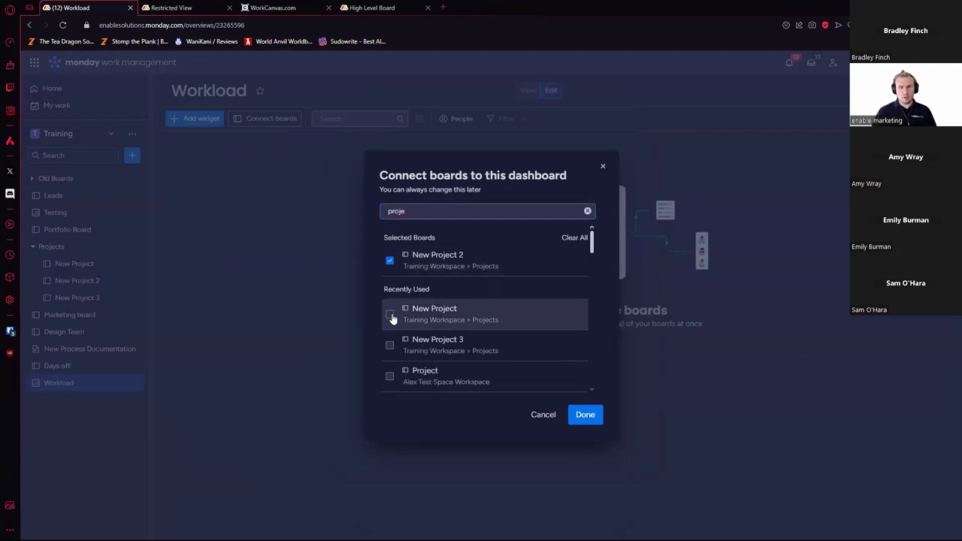
left_click(390, 320)
left_click(391, 340)
left_click(599, 422)
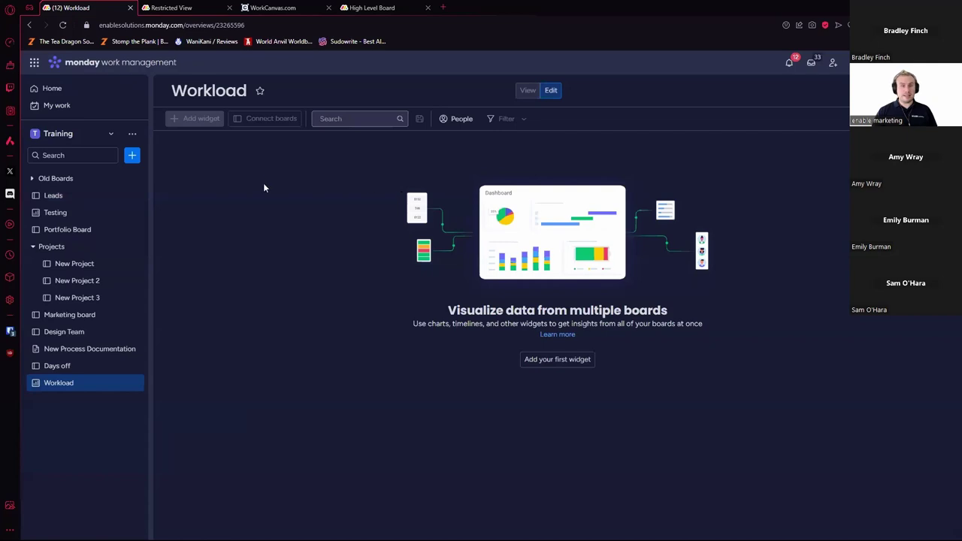
Step: Find the Workload widget in the widget catalogue and add it
left_click(198, 119)
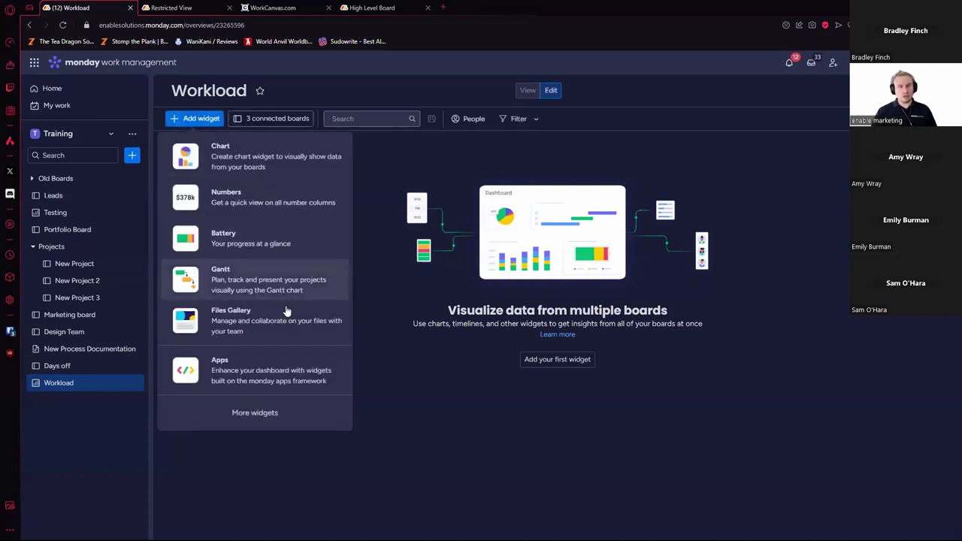
left_click(259, 408)
type("workd")
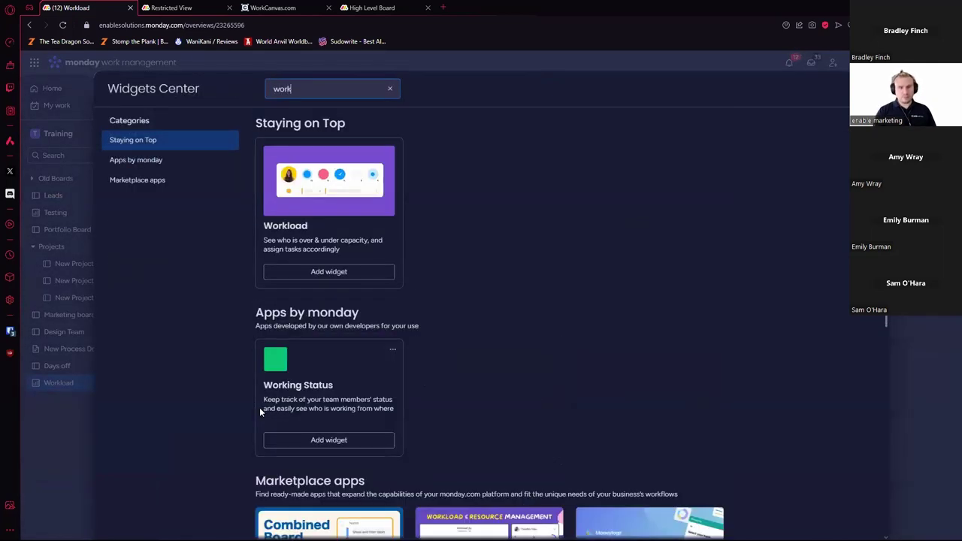
key("BackSpace")
type("l")
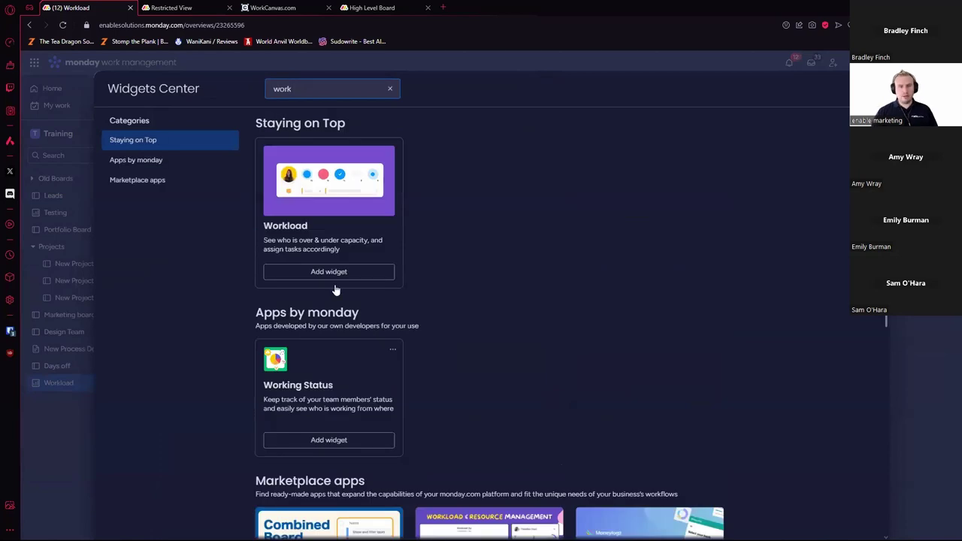
left_click(339, 273)
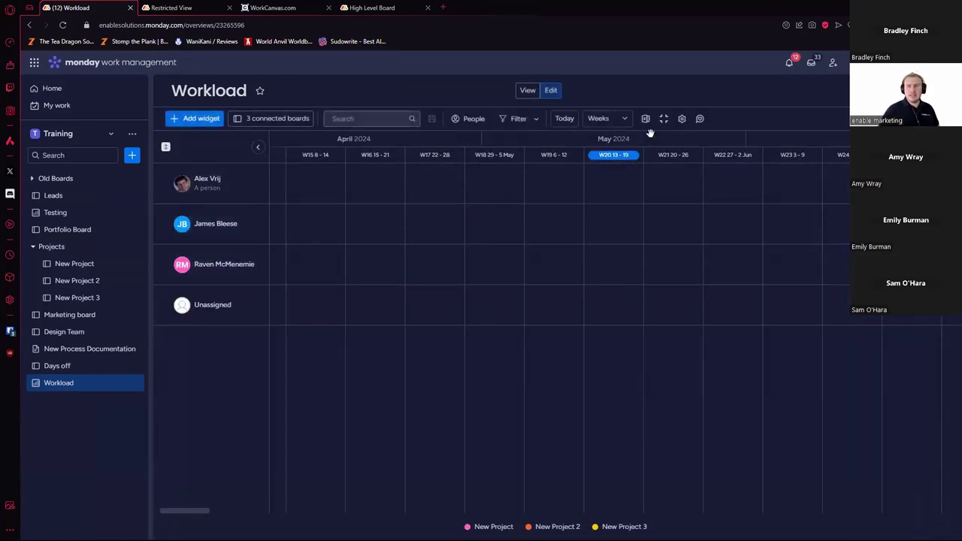
Step: Set the widget to use Timeline for boards, Date for subitems, and effort by item count
left_click(682, 119)
left_click(872, 320)
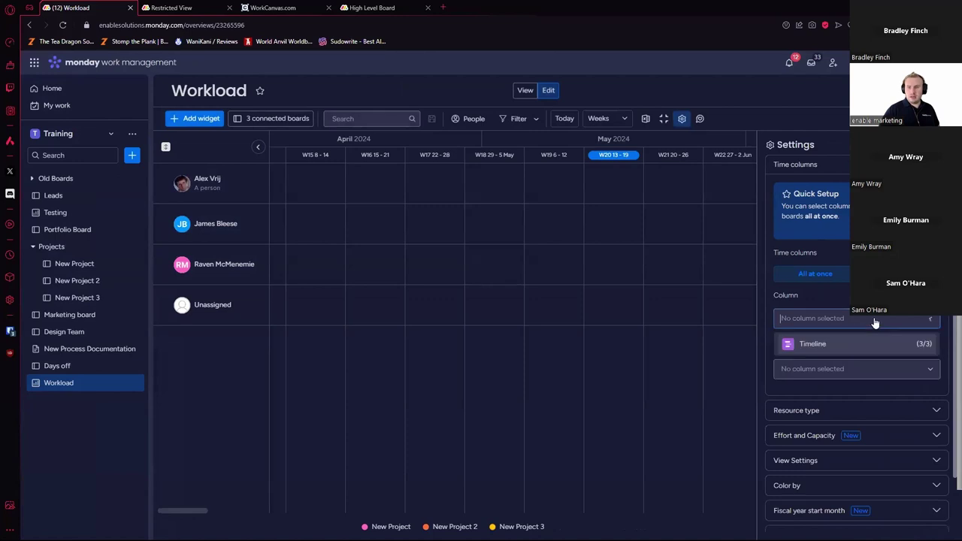
left_click(858, 345)
left_click(857, 368)
left_click(870, 389)
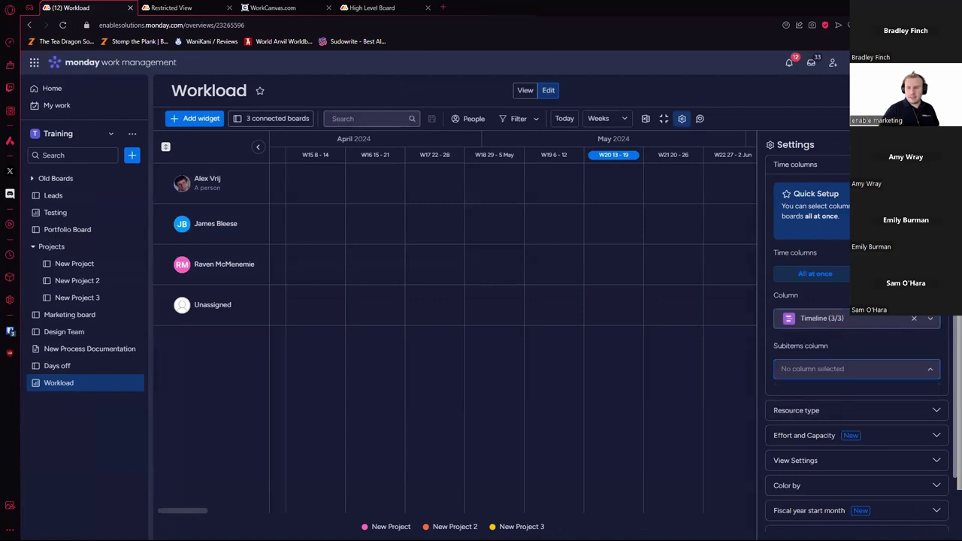
scroll(861, 351, "down", 5)
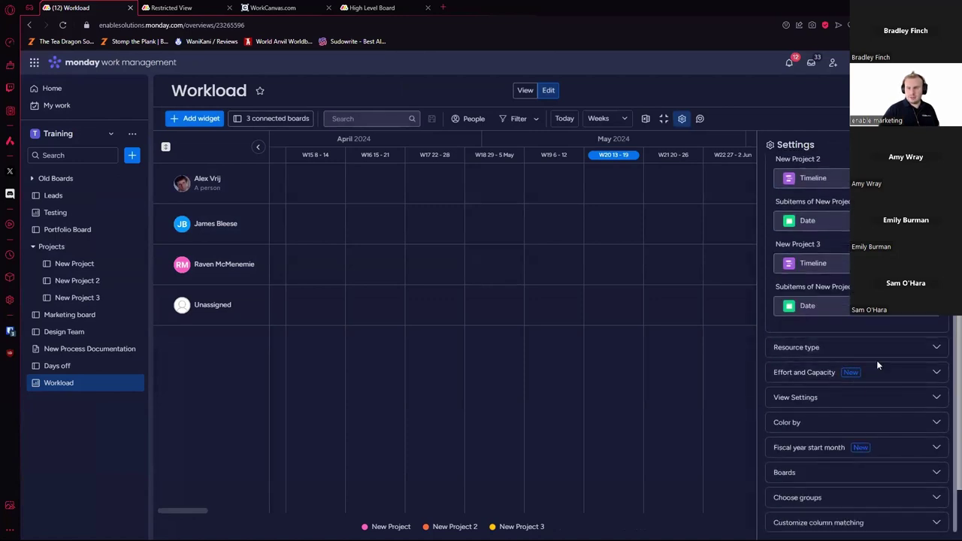
left_click(878, 370)
left_click(872, 233)
left_click(816, 233)
scroll(857, 338, "up", 1)
Step: Set the resource type to each board's Person column
left_click(820, 191)
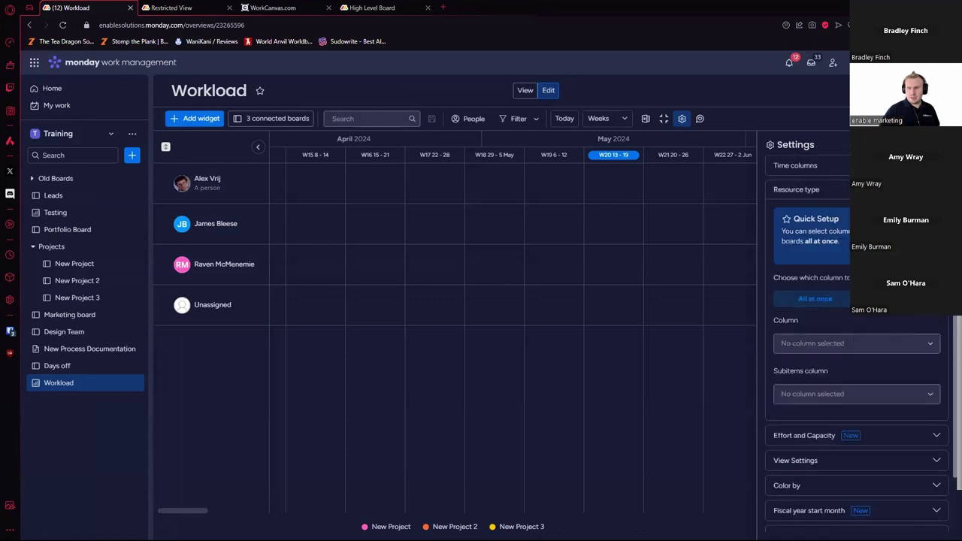
left_click(888, 298)
scroll(853, 365, "down", 3)
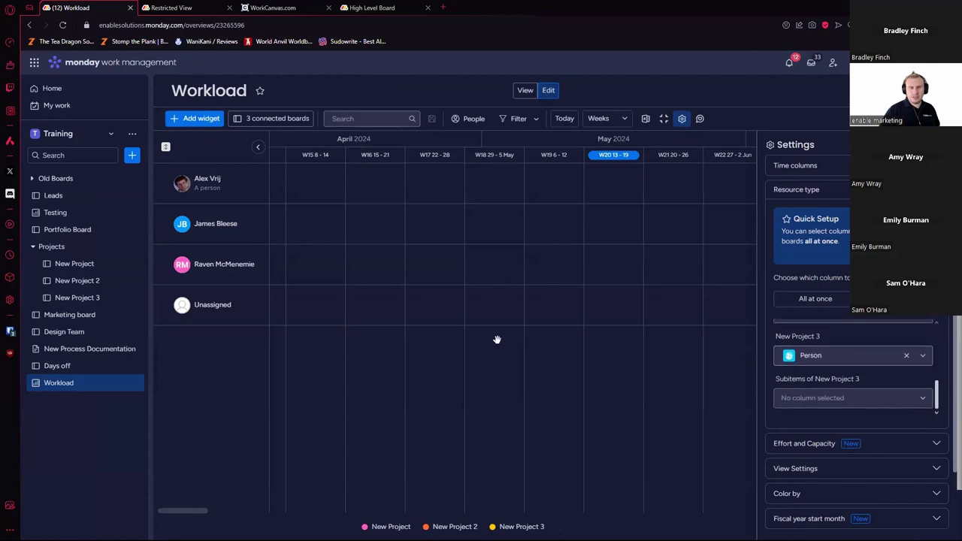
left_click_drag(475, 183, 403, 238)
scroll(409, 242, "right", 15)
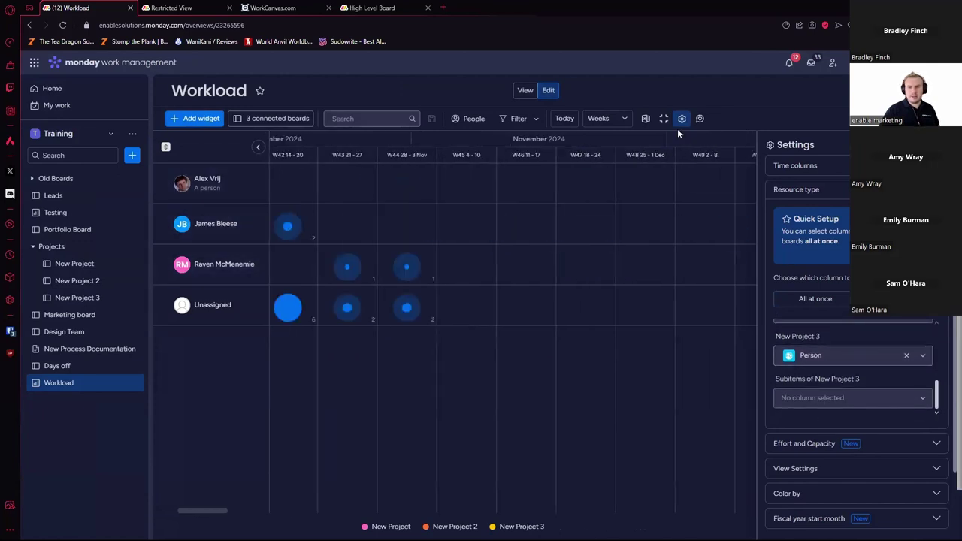
scroll(526, 211, "left", 5)
scroll(540, 188, "left", 4)
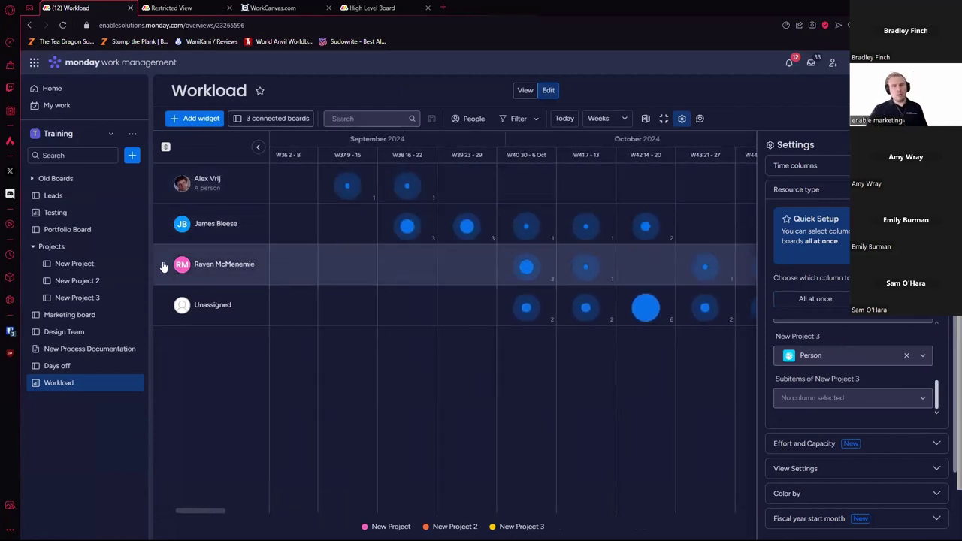
Step: Expand all three person rows, close settings, and open the Days off board
left_click(164, 267)
left_click(164, 223)
left_click(164, 185)
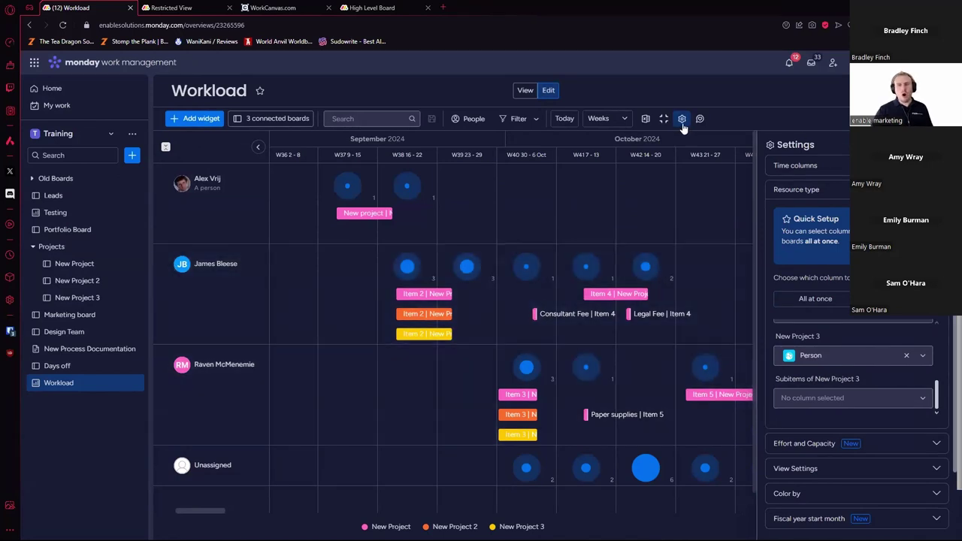
left_click(683, 123)
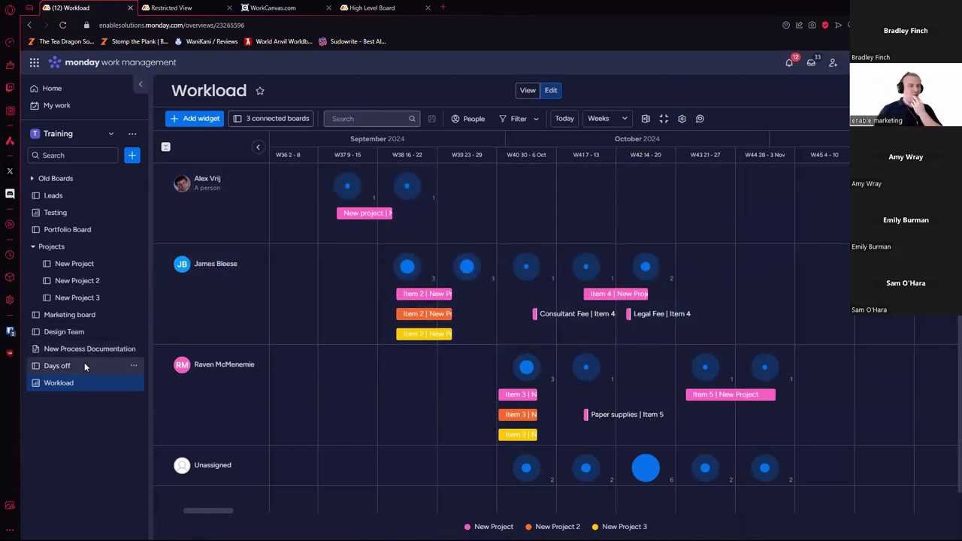
left_click(57, 365)
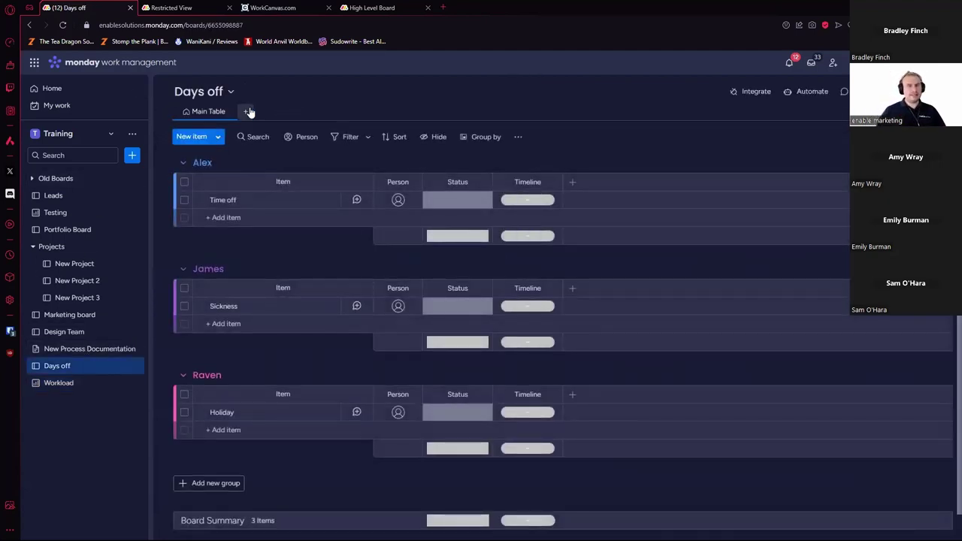
Step: Add a Form view to the Days off board and restrict it to account members
left_click(249, 112)
key("Escape")
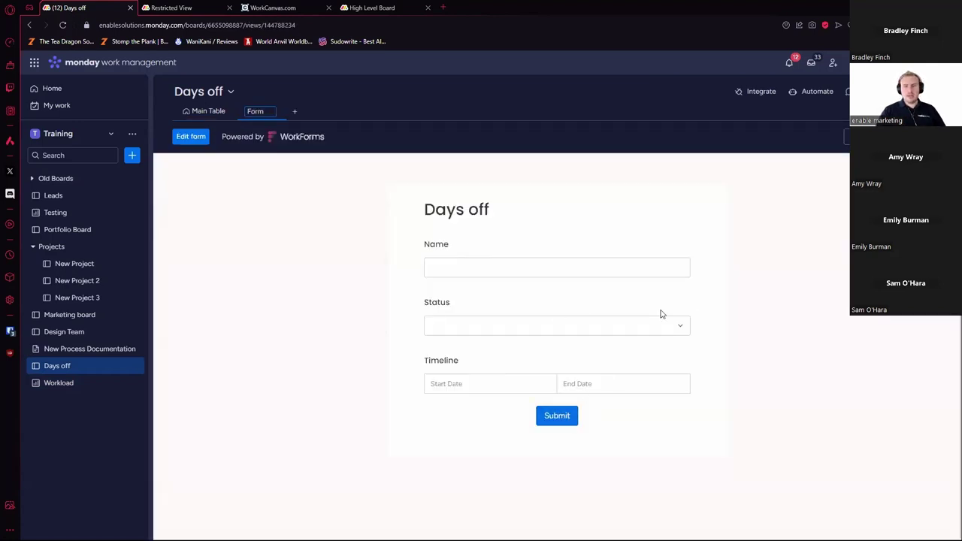
left_click(193, 137)
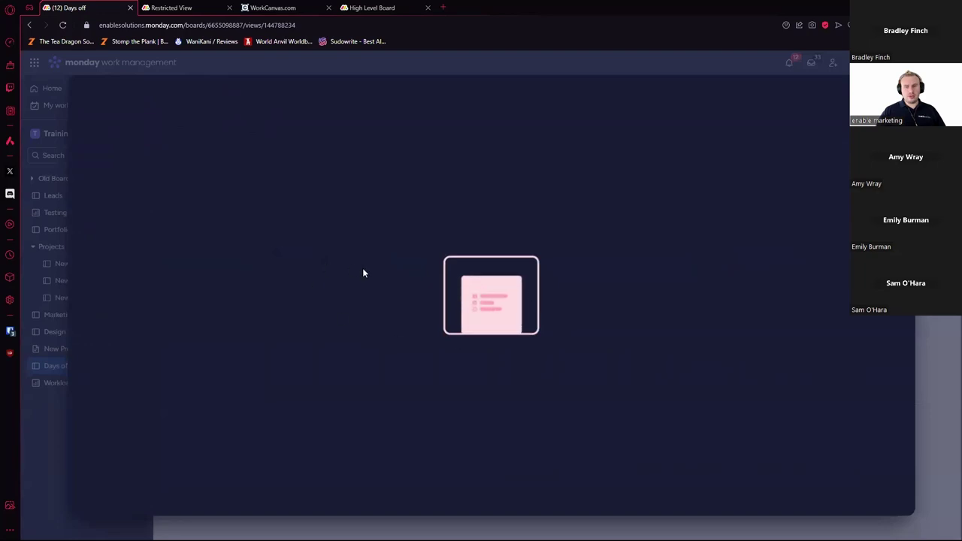
scroll(518, 323, "down", 2)
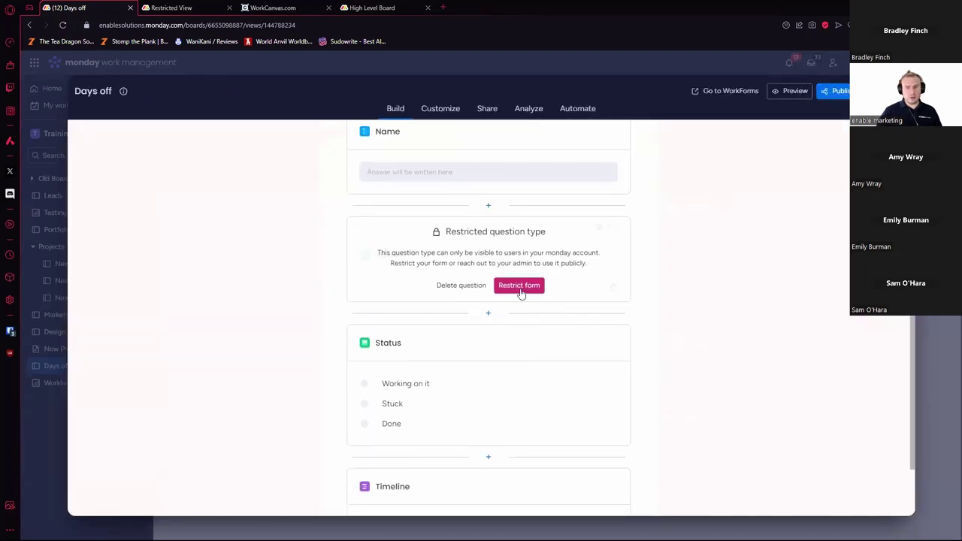
left_click(520, 290)
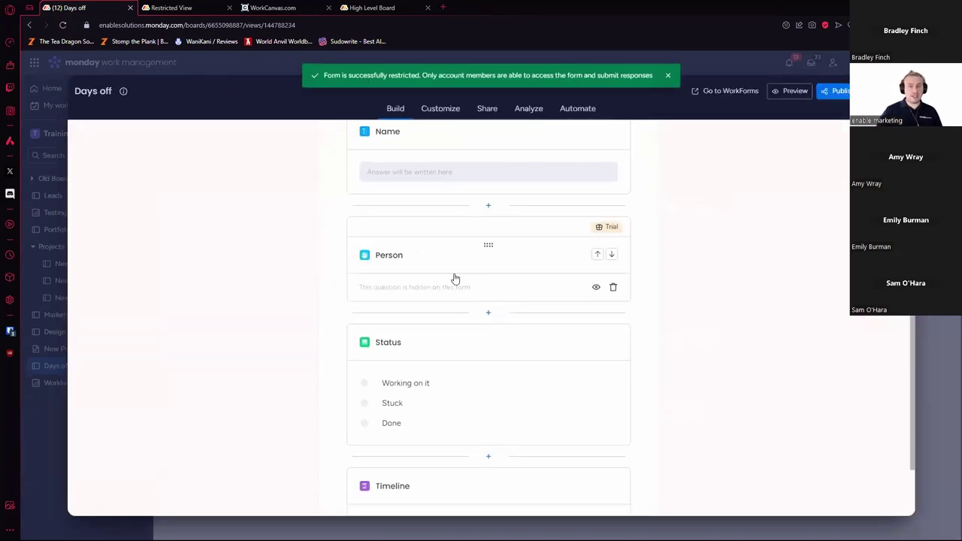
Step: Unhide the Person question, delete the Status question, and go back to Main Table
left_click(596, 287)
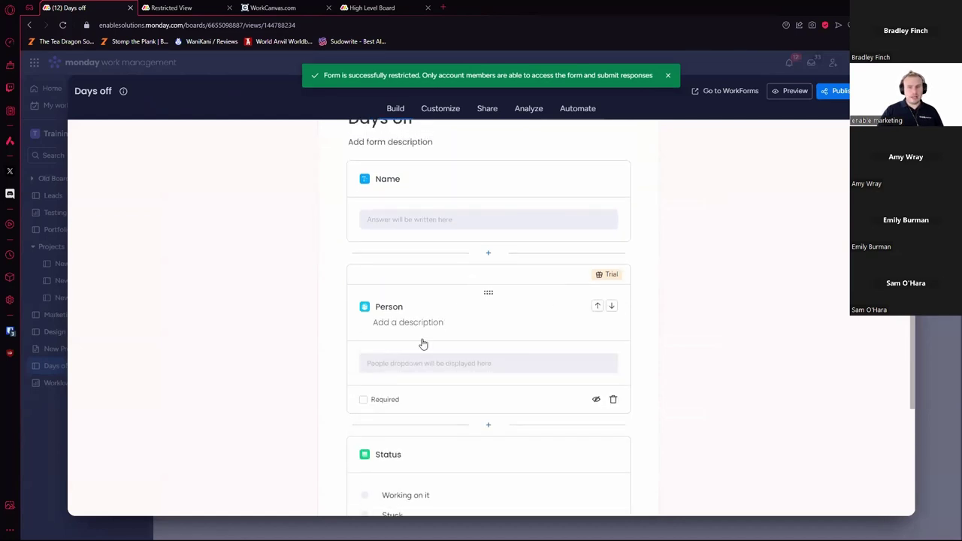
scroll(479, 344, "down", 3)
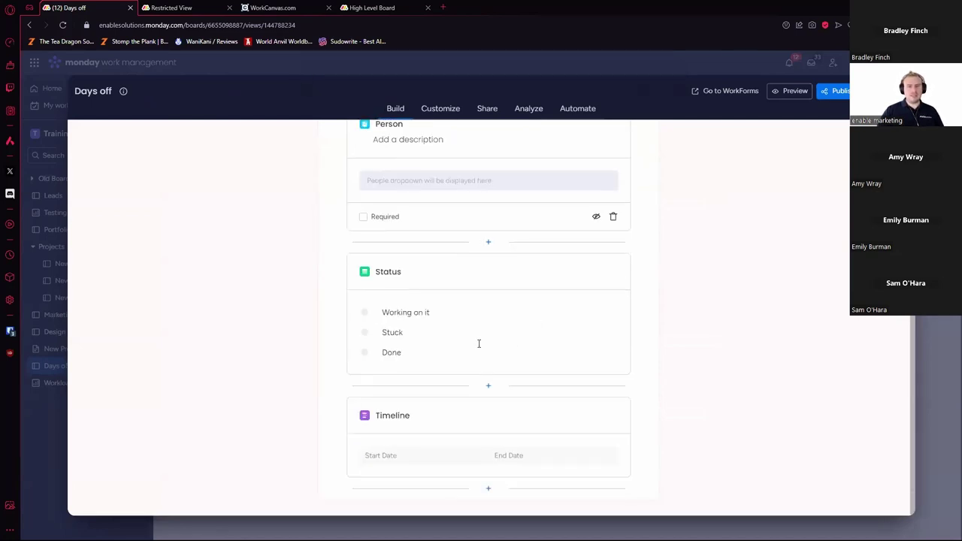
left_click(553, 280)
left_click(597, 383)
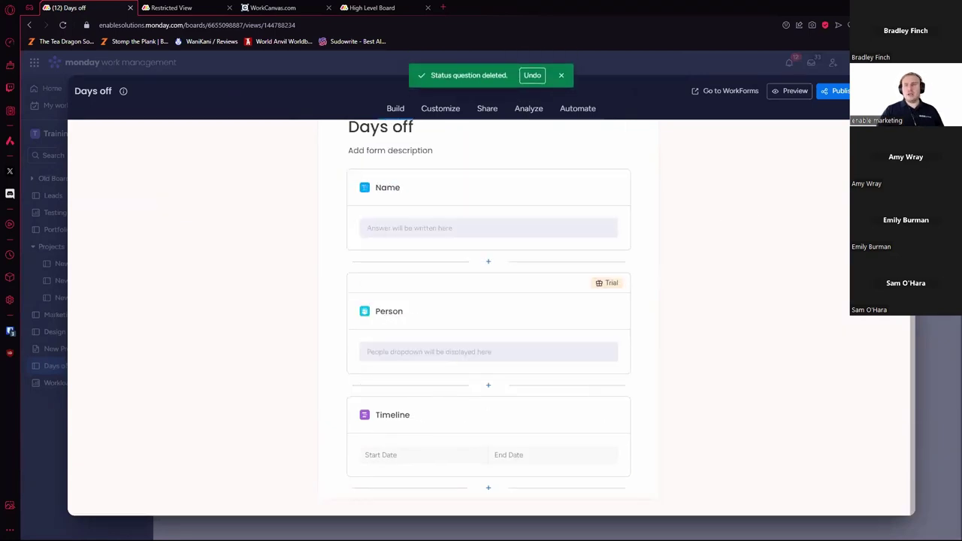
key("Escape")
left_click(209, 112)
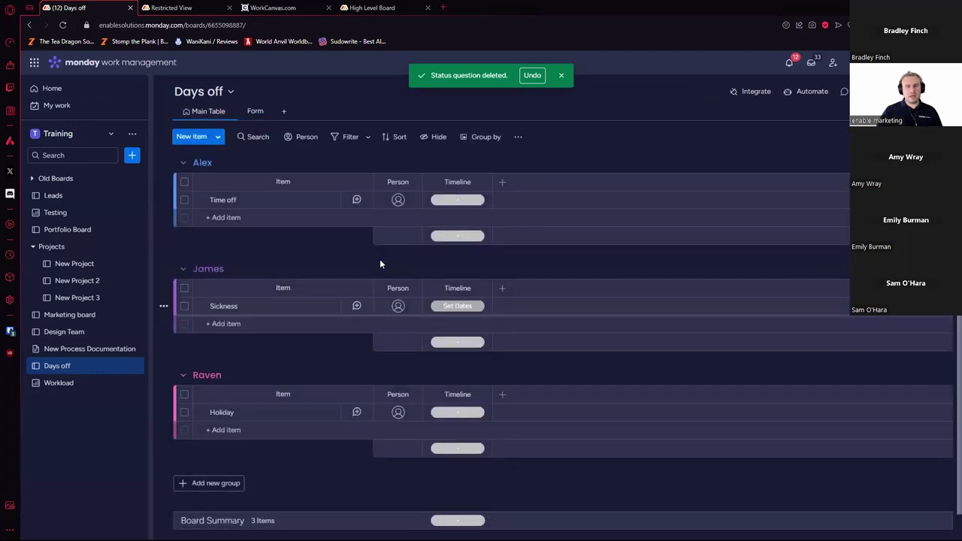
Step: Assign the Sickness, Time off and Holiday entries each to their person
left_click(398, 307)
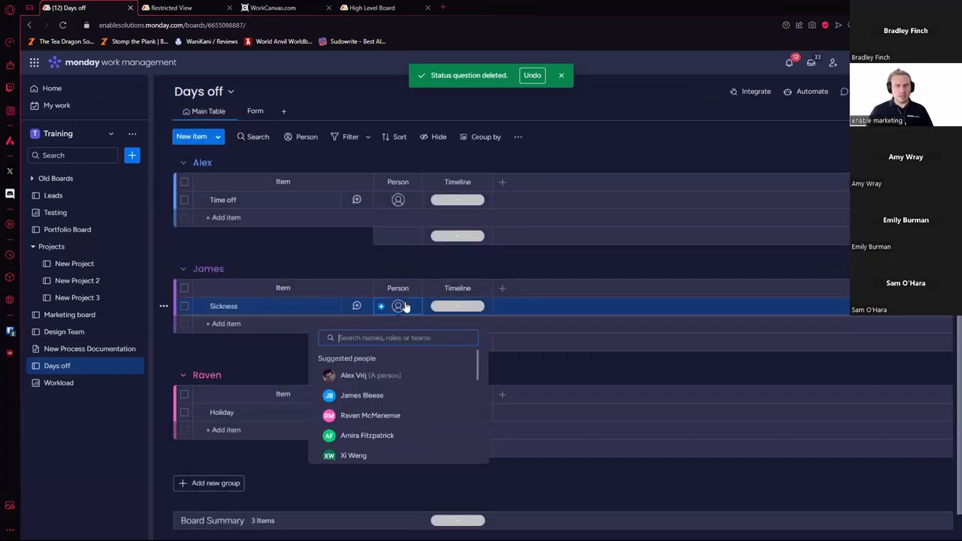
left_click(377, 396)
left_click(399, 201)
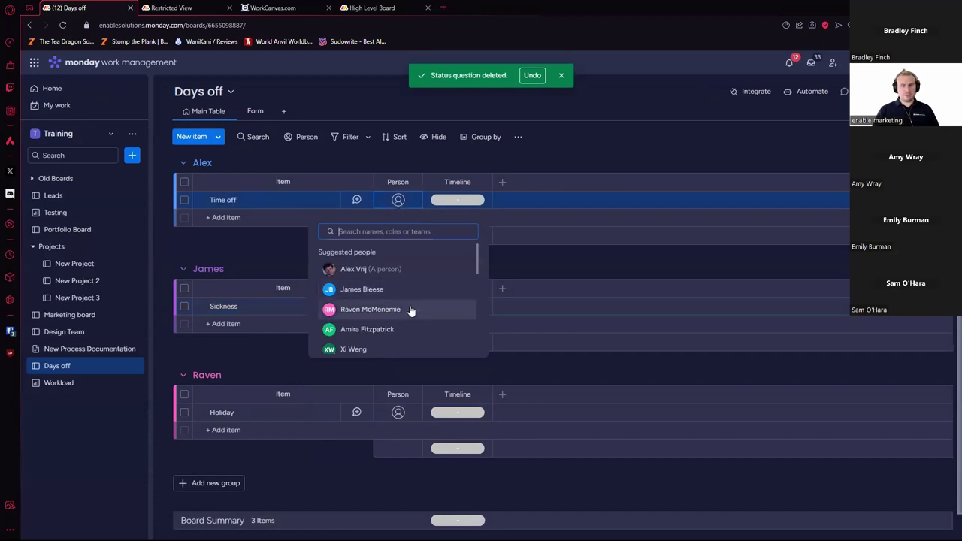
left_click(381, 210)
left_click(398, 412)
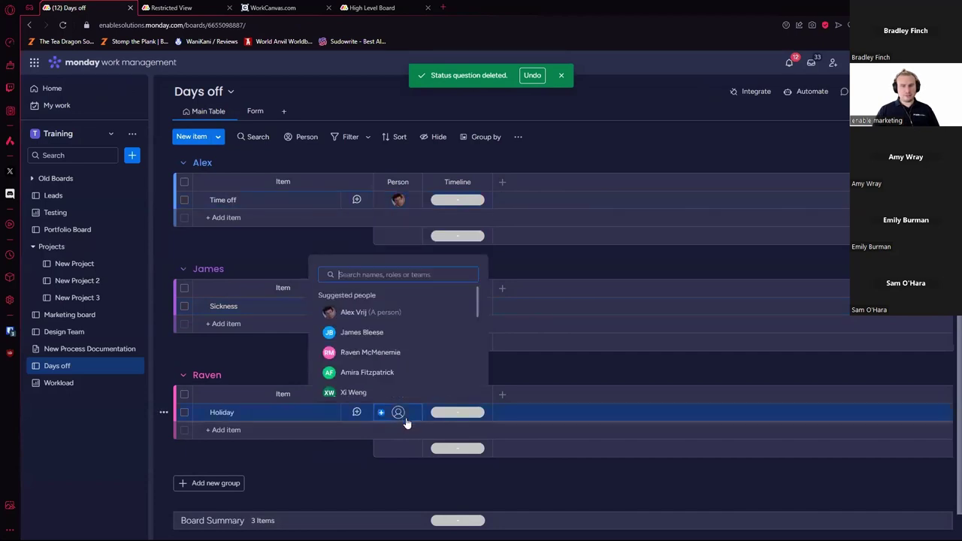
left_click(388, 353)
Step: Set the Time off timeline to 1–31 May and Sickness to 5–8 Aug
left_click(460, 201)
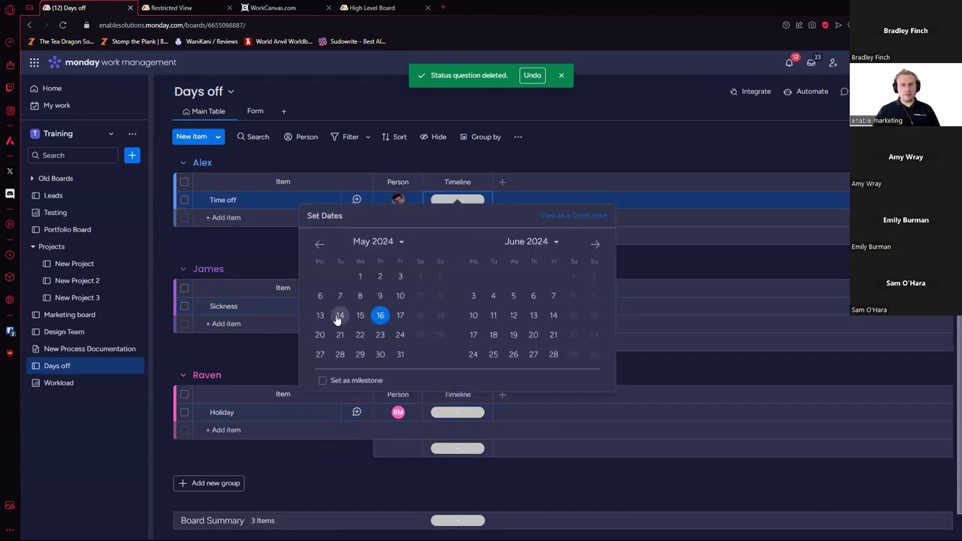
left_click(360, 276)
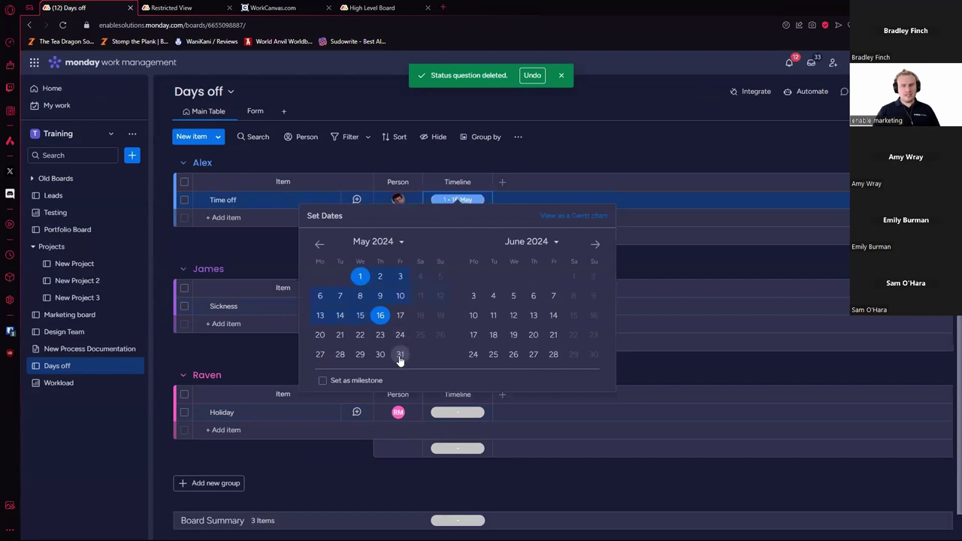
left_click(400, 354)
left_click(645, 488)
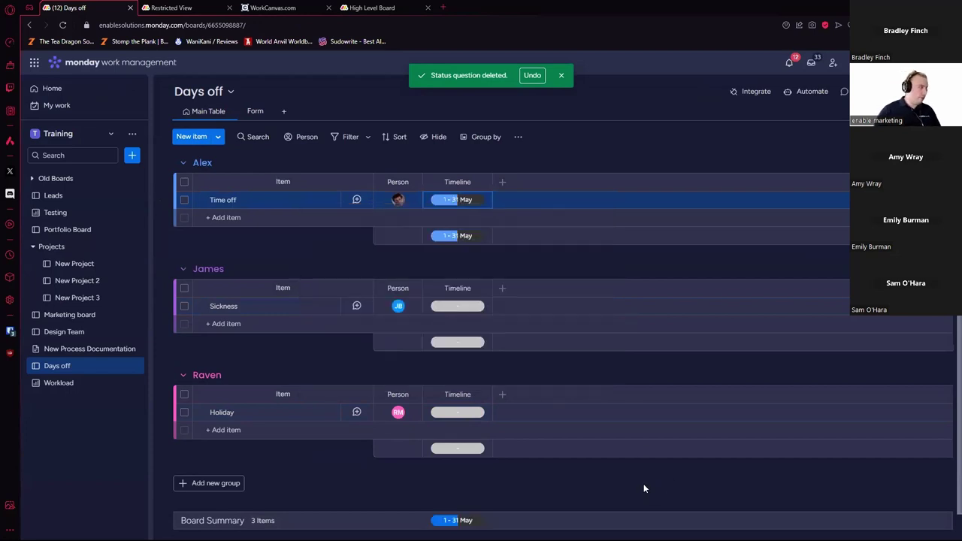
left_click(465, 307)
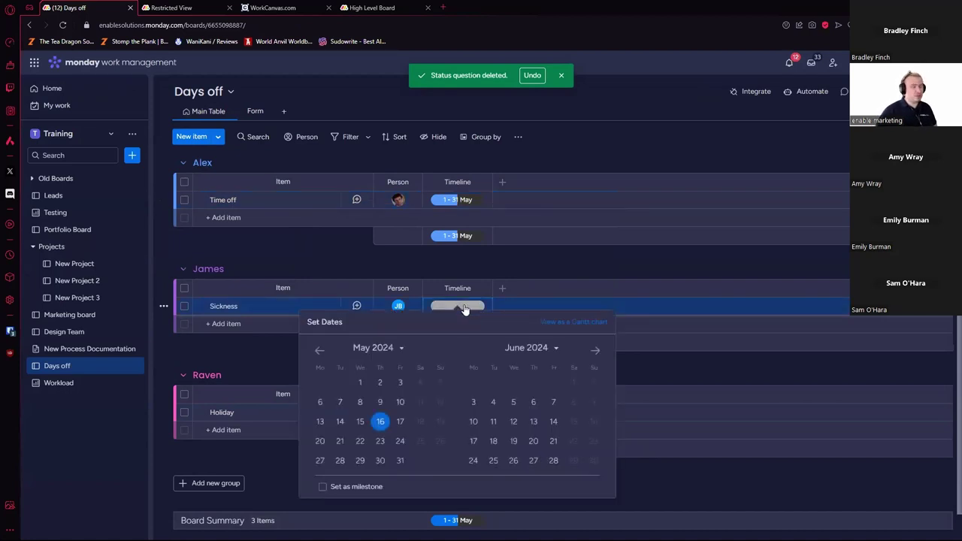
left_click(600, 353)
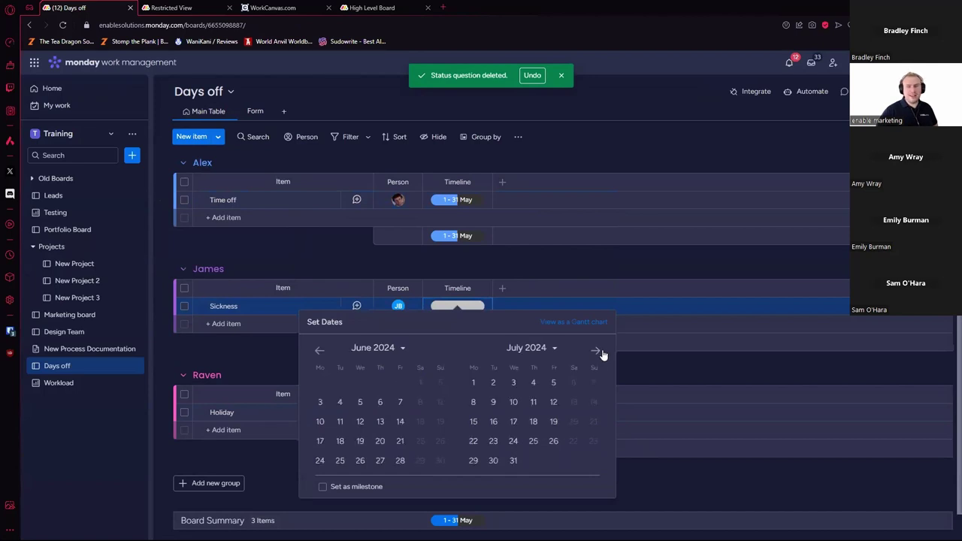
left_click(602, 353)
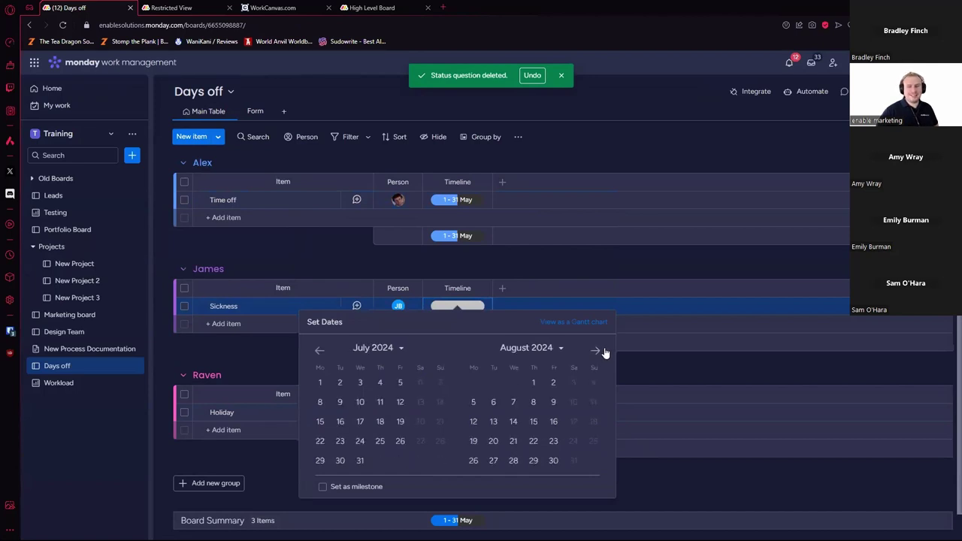
left_click(474, 402)
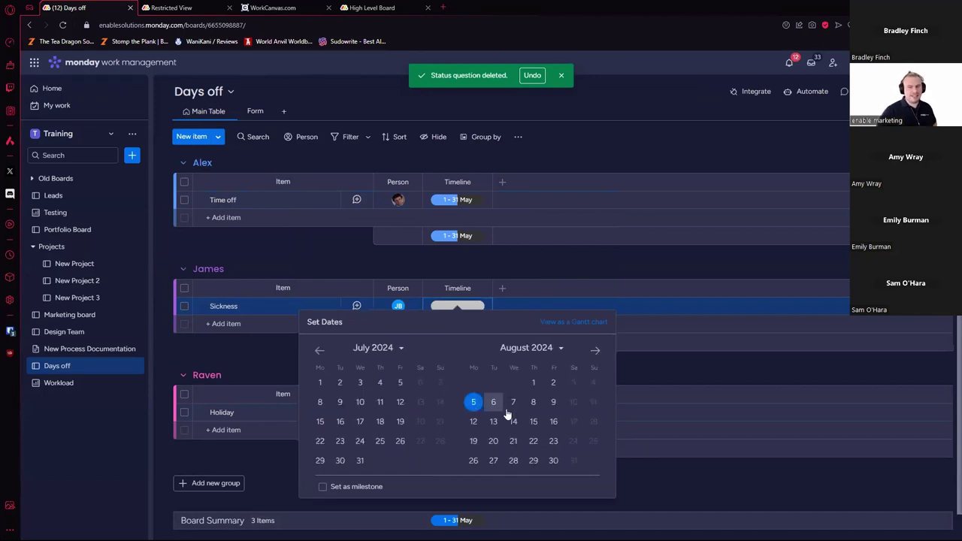
left_click(533, 403)
left_click(597, 158)
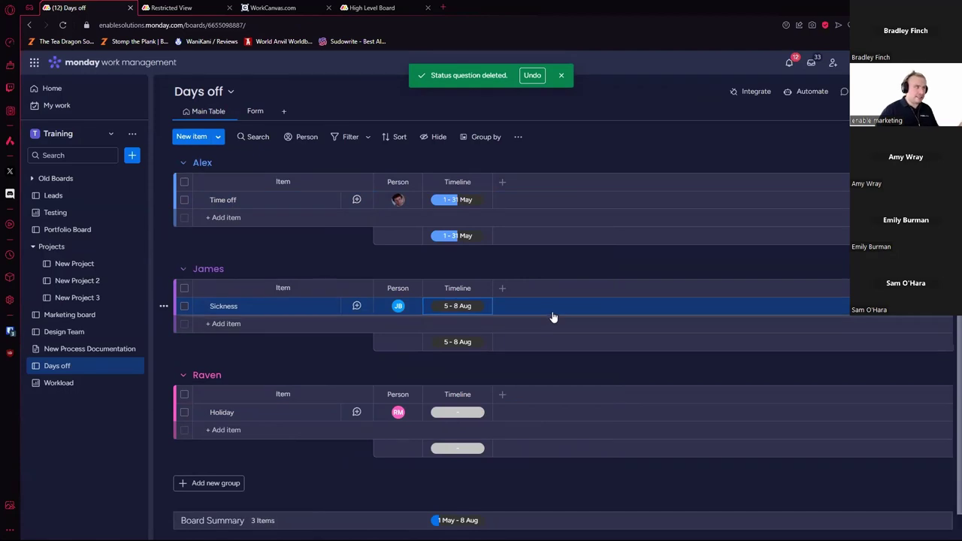
Step: Extend the Holiday timeline to run 16 May – 31 Dec
left_click(466, 413)
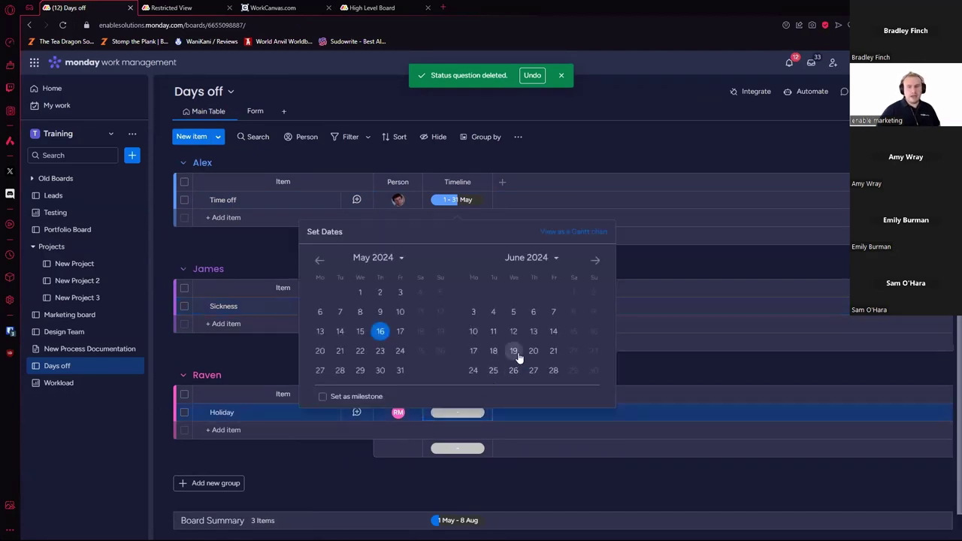
left_click(595, 260)
left_click(597, 260)
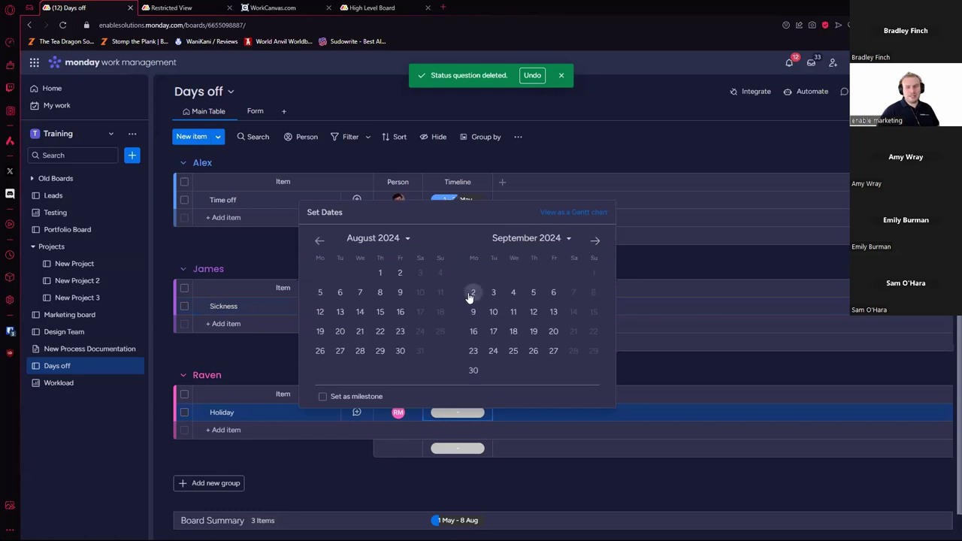
left_click(596, 240)
left_click(595, 245)
left_click(595, 260)
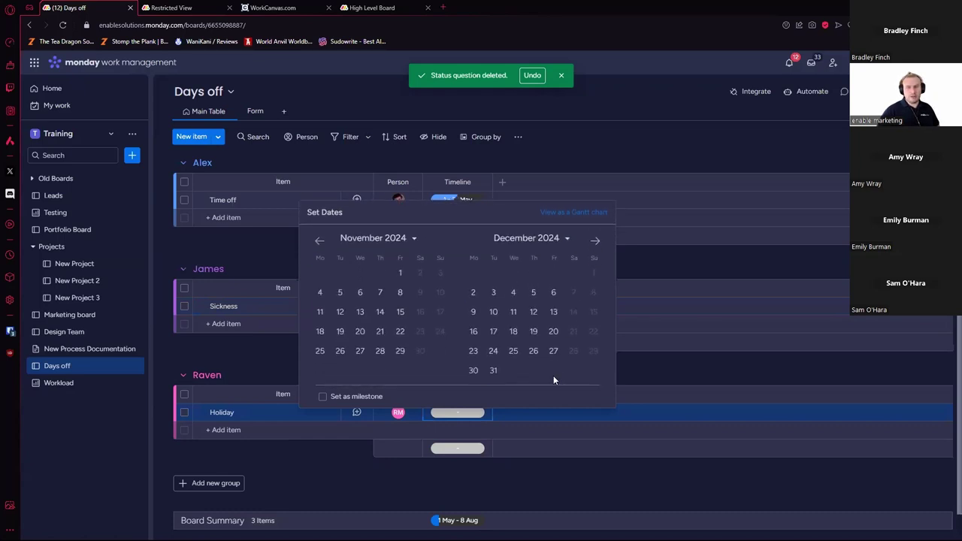
left_click(499, 372)
left_click(625, 477)
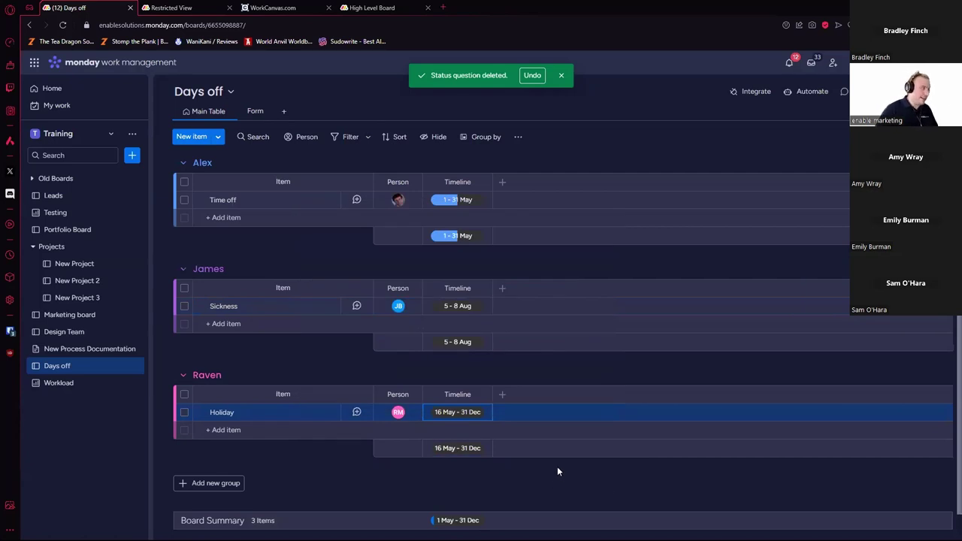
left_click(102, 383)
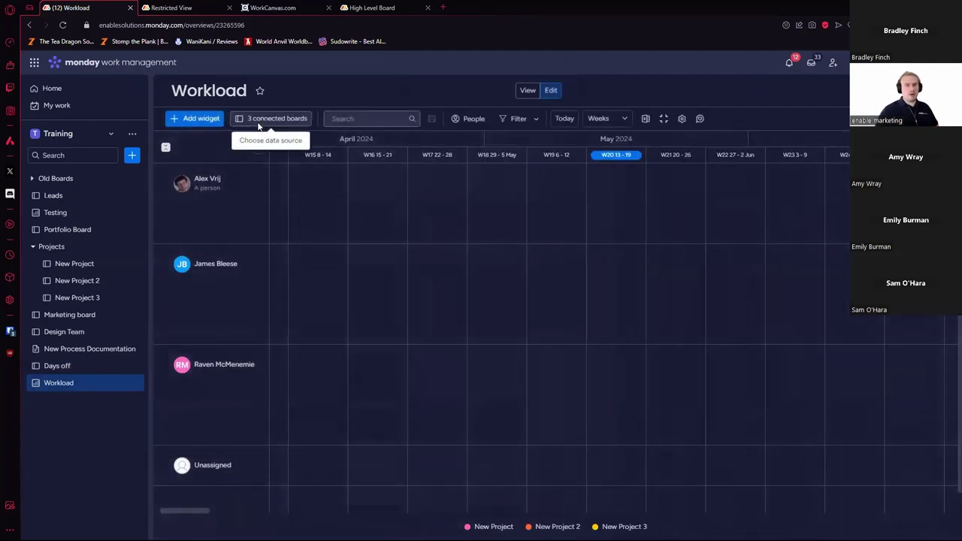
Step: Connect the Days off board to the Workload dashboard, adding it to all widgets
left_click(259, 122)
scroll(443, 299, "down", 2)
left_click(398, 334)
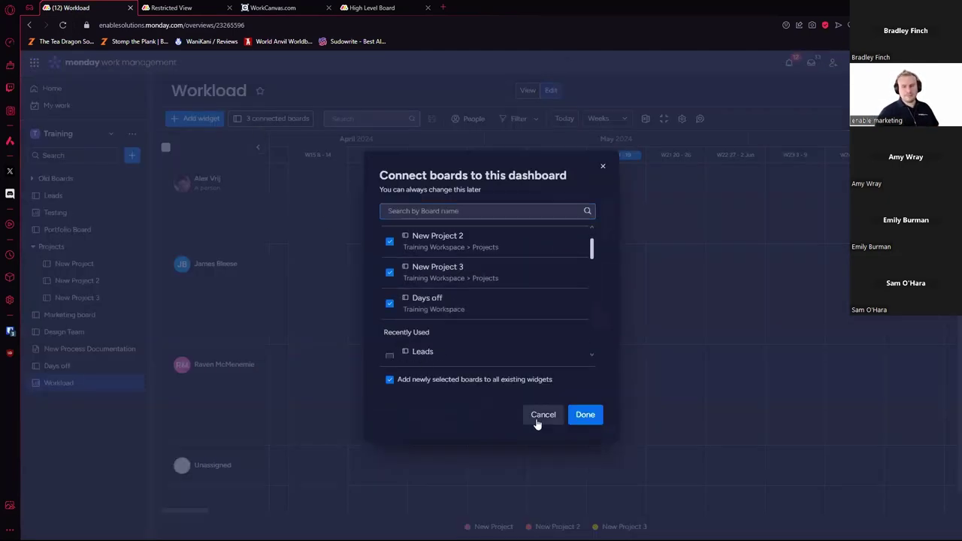
key("Return")
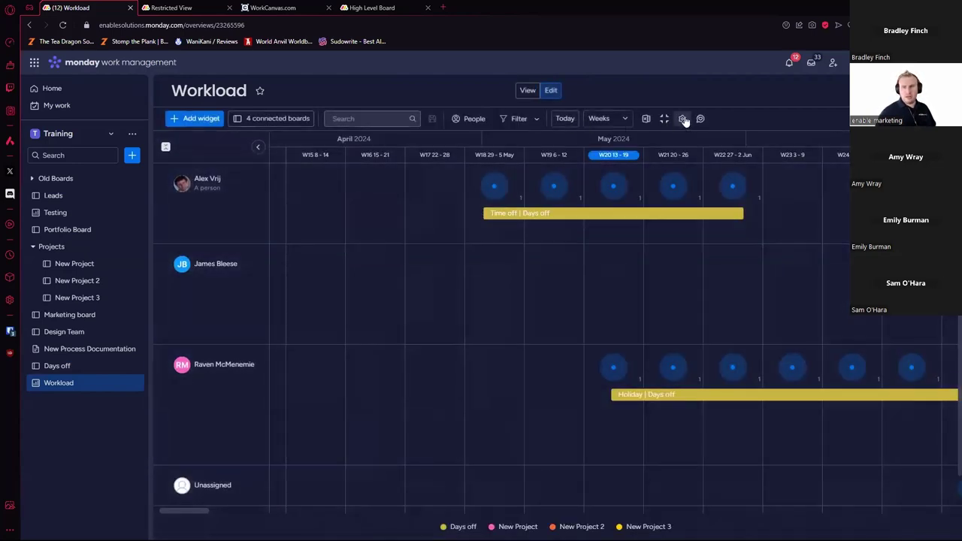
left_click(683, 119)
Step: Set the widget's subitem column matching to 'Together with items'
scroll(836, 318, "down", 6)
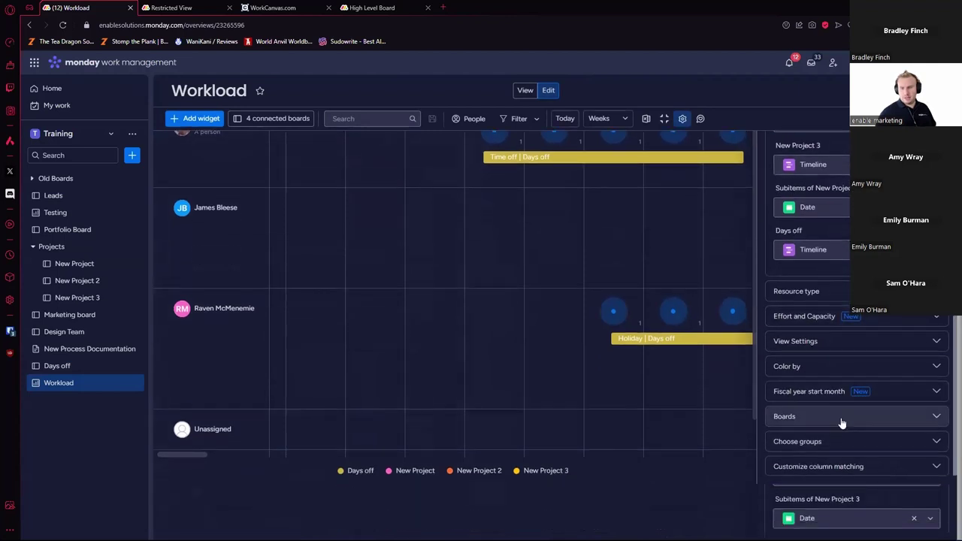
left_click(865, 467)
scroll(874, 452, "down", 4)
scroll(854, 361, "up", 2)
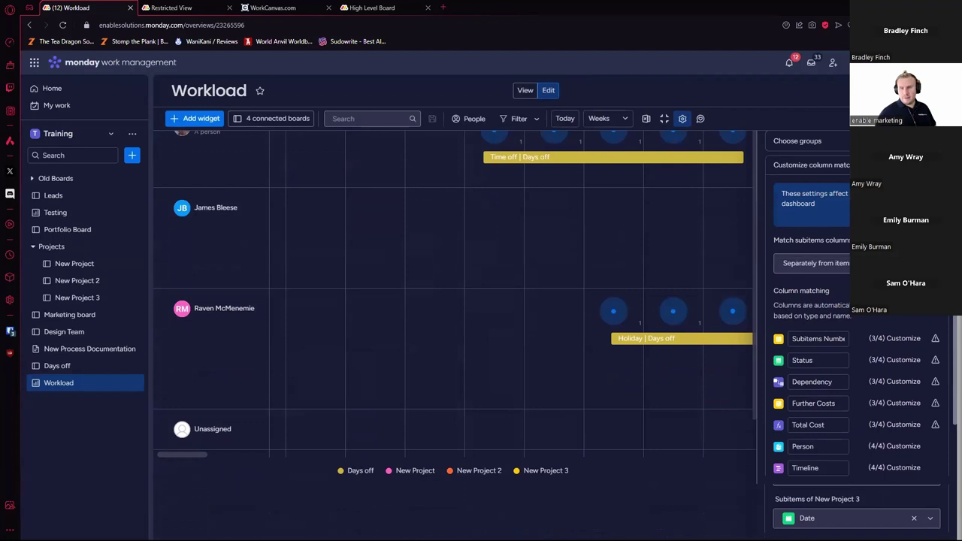
left_click(812, 263)
left_click(812, 300)
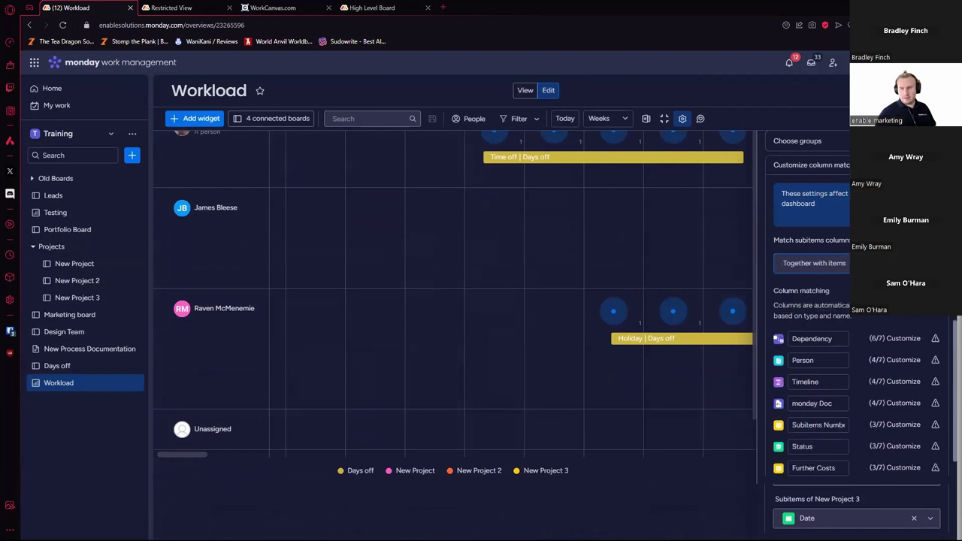
scroll(882, 353, "down", 1)
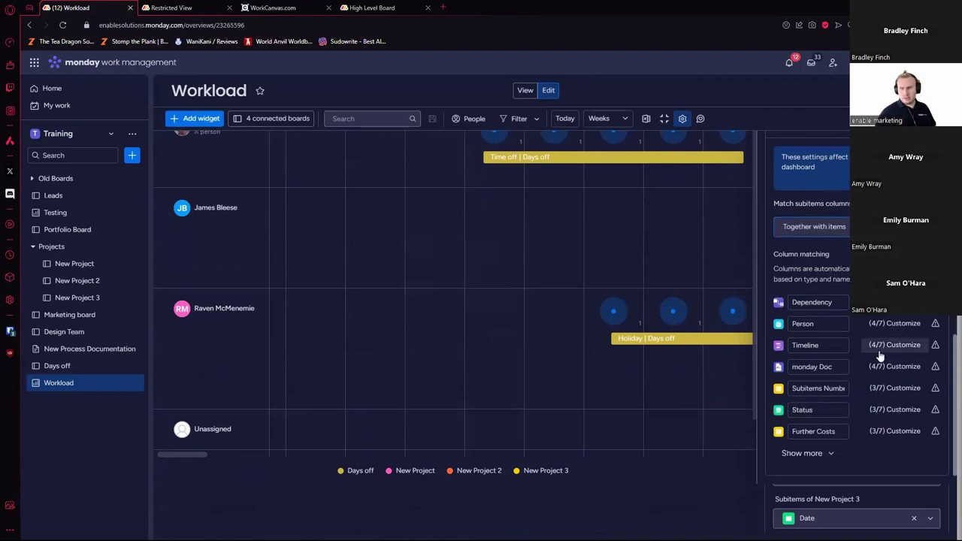
left_click(824, 453)
scroll(875, 387, "down", 2)
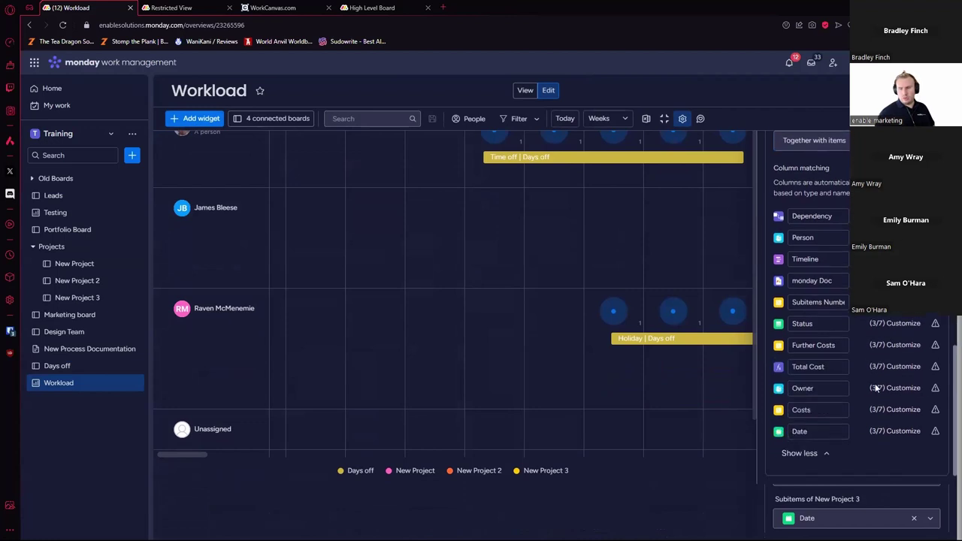
scroll(872, 386, "up", 6)
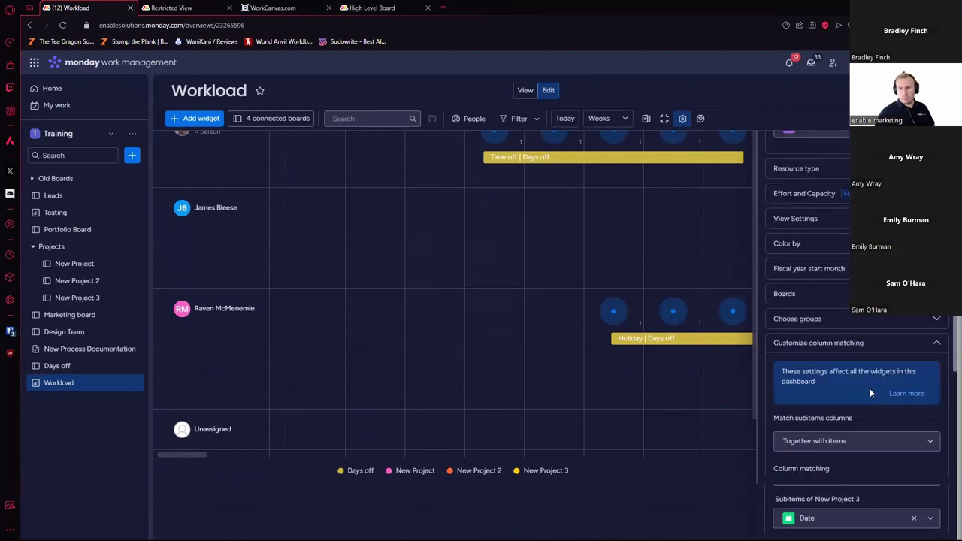
Step: Set the widget's Color by option to One by one, colouring each board separately
left_click(867, 319)
scroll(861, 341, "up", 2)
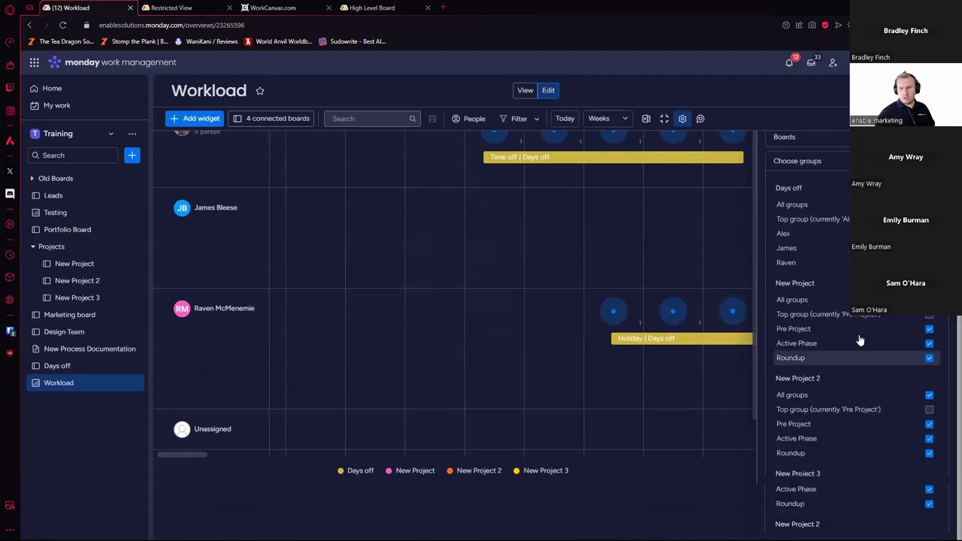
scroll(861, 341, "up", 3)
left_click(812, 209)
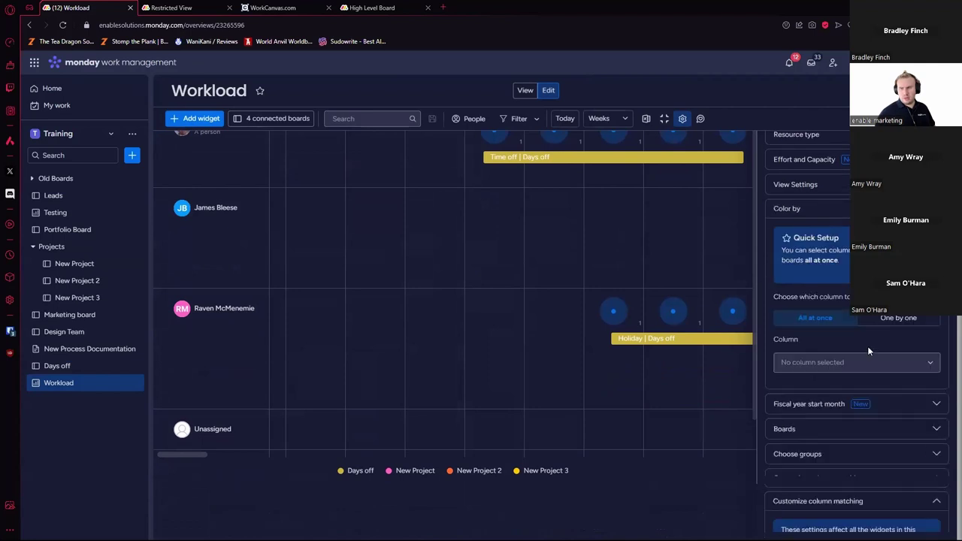
left_click(897, 322)
scroll(889, 349, "down", 4)
scroll(879, 379, "up", 1)
scroll(876, 396, "down", 4)
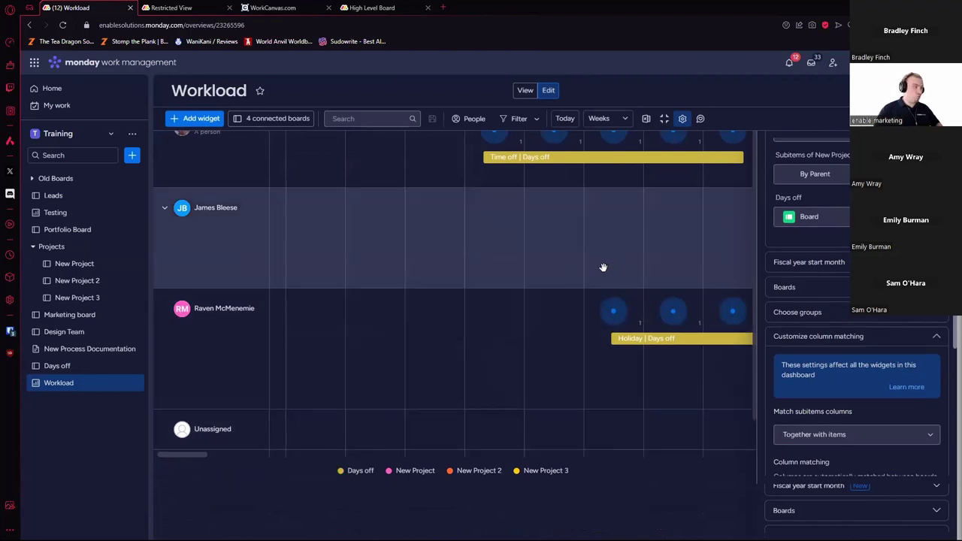
Step: Pan the Workload timeline to September–October 2024 and open the Holiday time-off item
left_click_drag(621, 273, 558, 279)
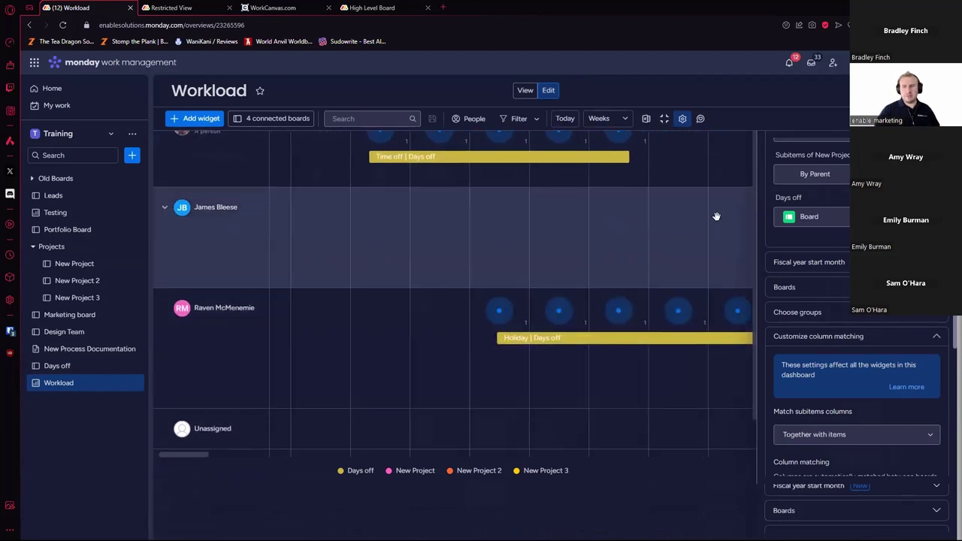
scroll(677, 361, "up", 1)
left_click_drag(654, 300, 365, 279)
left_click_drag(580, 311, 286, 292)
scroll(451, 339, "right", 6)
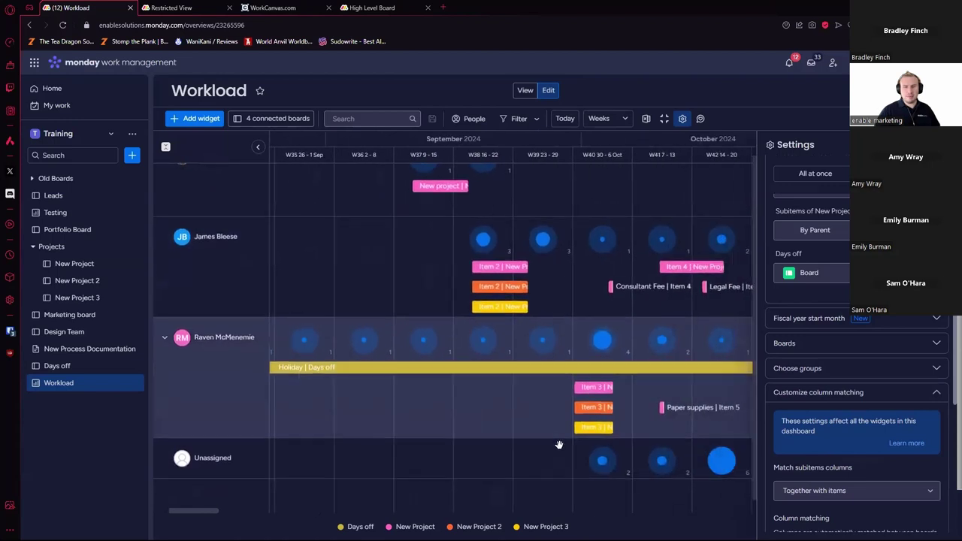
scroll(526, 376, "left", 2)
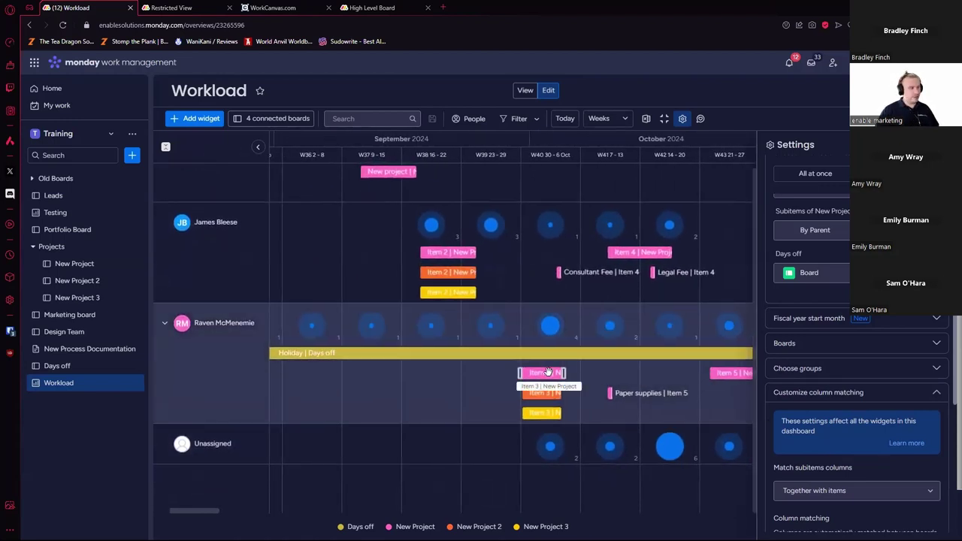
scroll(545, 369, "right", 4)
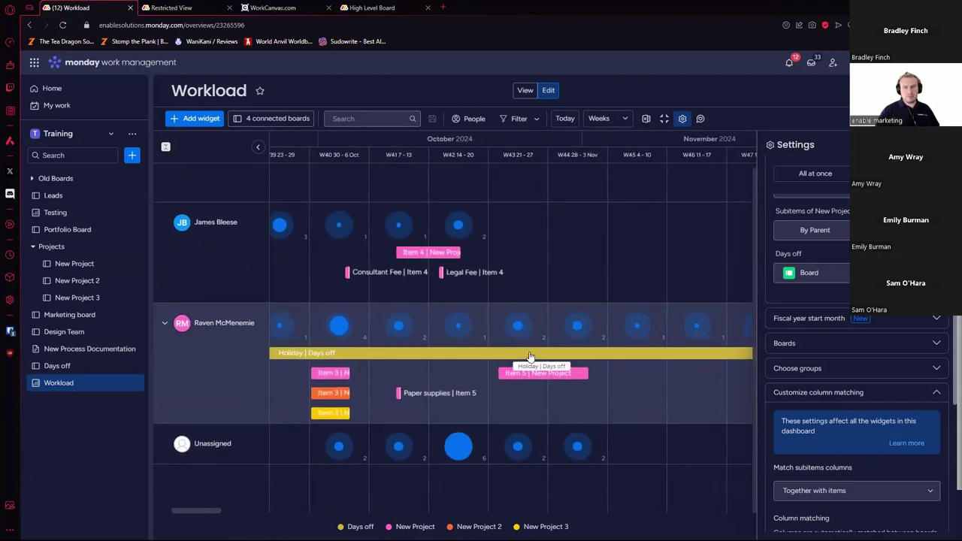
left_click(530, 353)
Step: Change the Holiday dates to 2 Sep – 31 Oct and close the item card
left_click(531, 350)
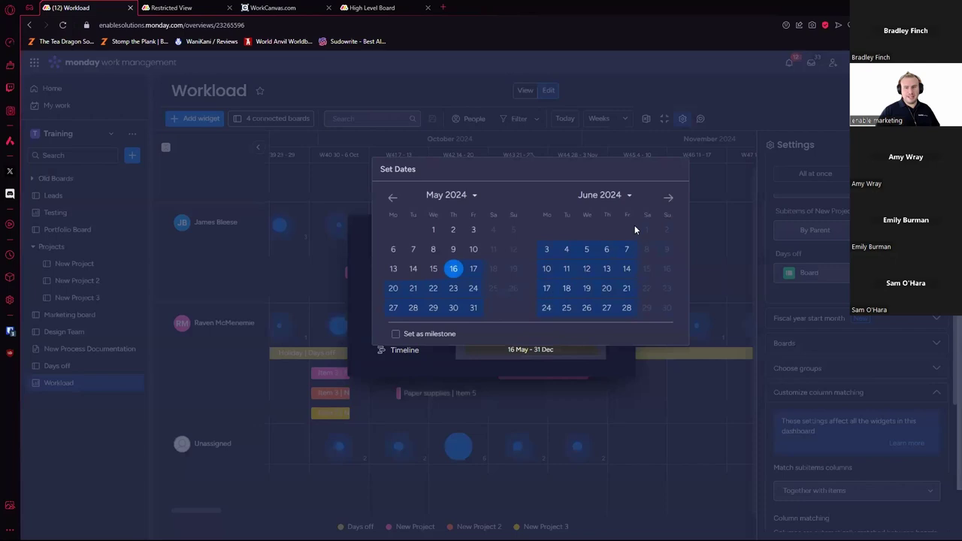
left_click(669, 197)
left_click(669, 197)
left_click(669, 198)
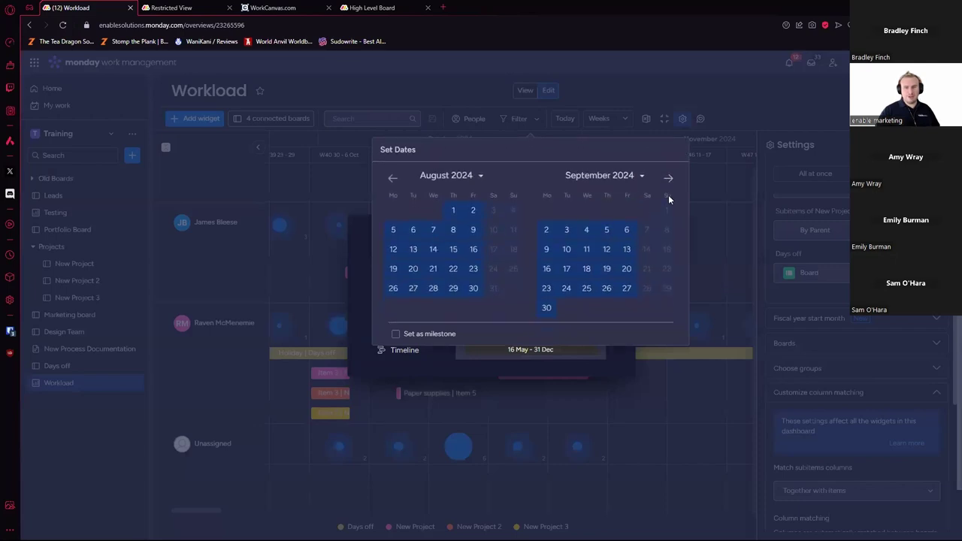
left_click(547, 230)
left_click(668, 179)
left_click(608, 289)
left_click(707, 224)
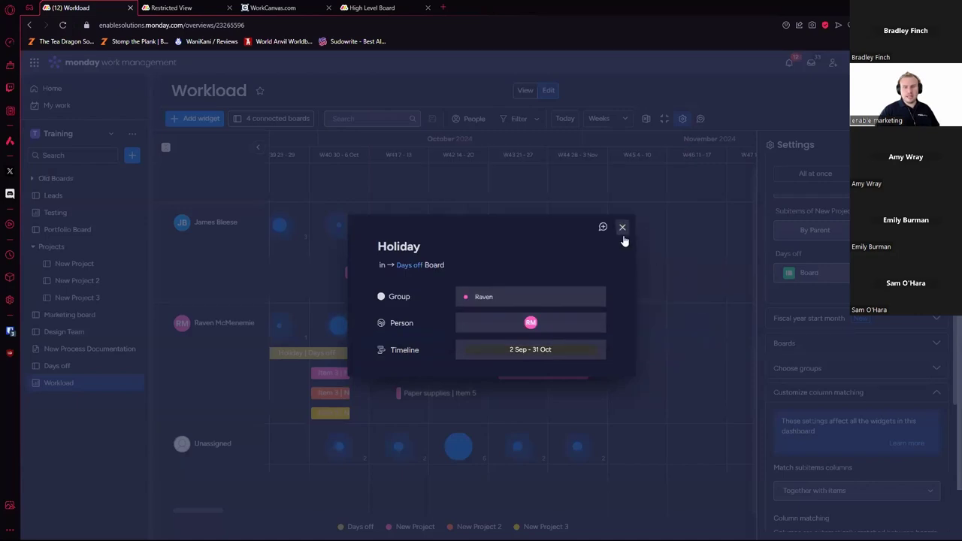
left_click(622, 227)
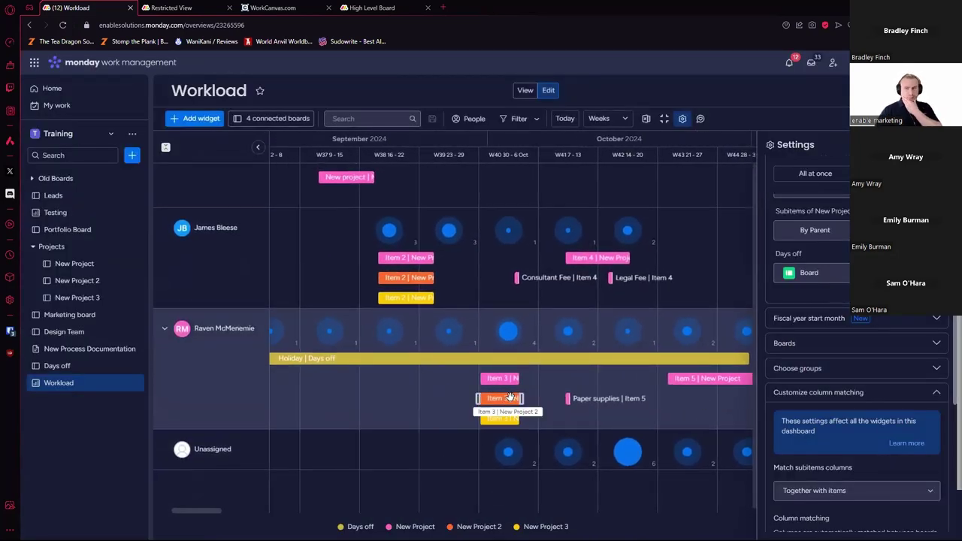
Step: Move Item 5 and Item 3 into late October and reassign Item 3 to another person
left_click_drag(615, 372, 709, 369)
left_click_drag(430, 374, 712, 397)
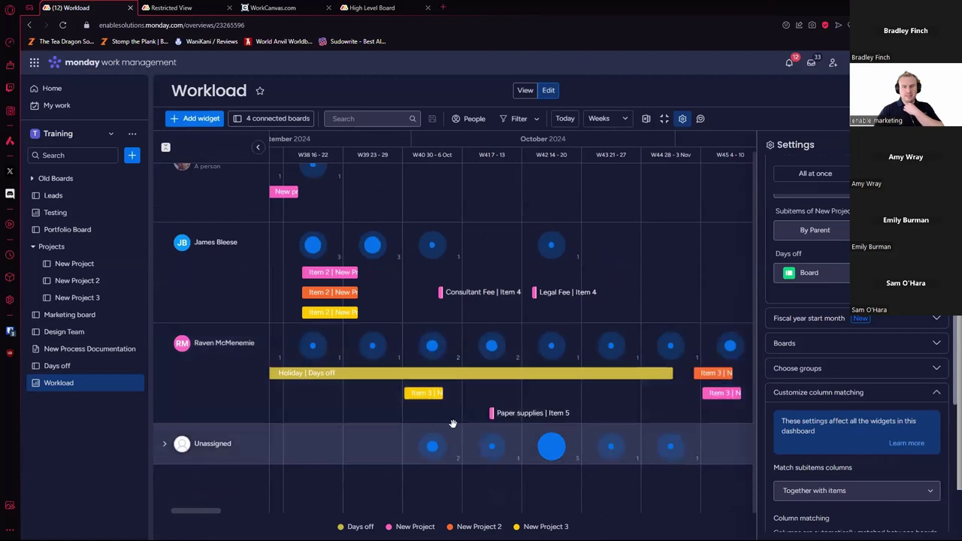
left_click(427, 393)
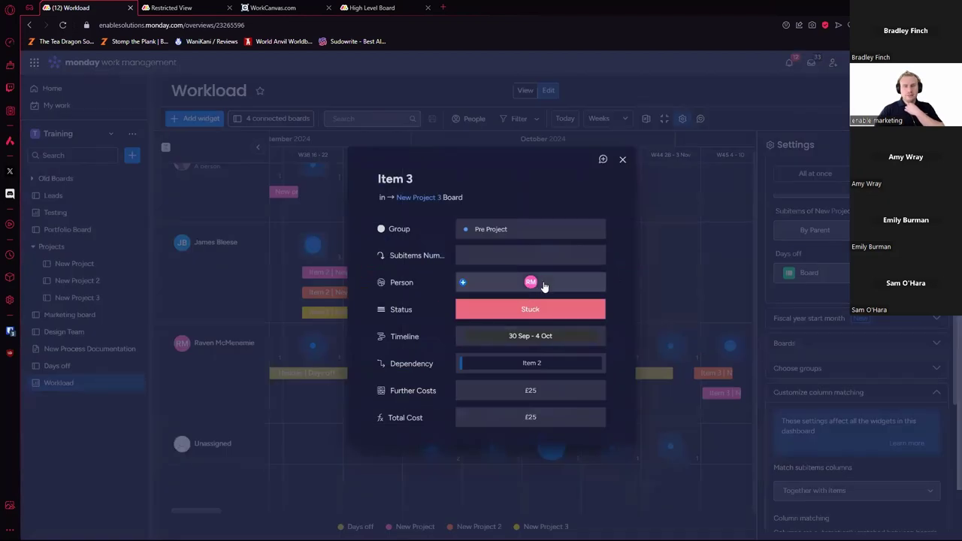
left_click(545, 287)
left_click(523, 308)
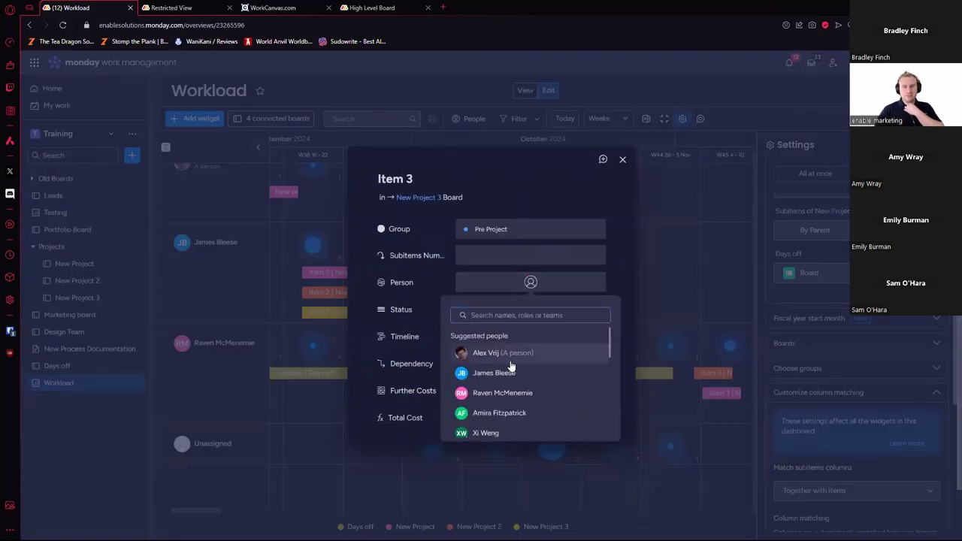
left_click(524, 374)
left_click(622, 160)
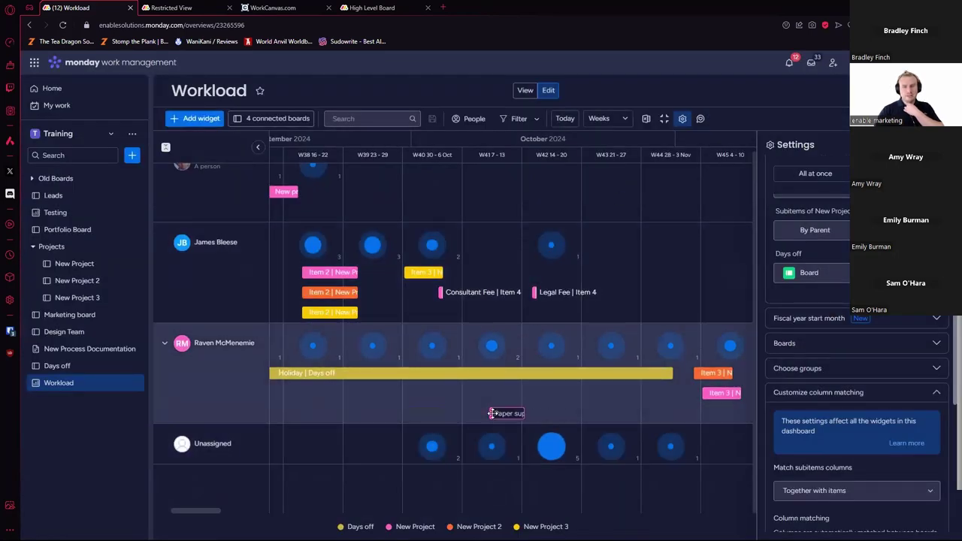
Step: Give the Paper supplies subitem an owner, then reopen its details
left_click(505, 413)
left_click(547, 288)
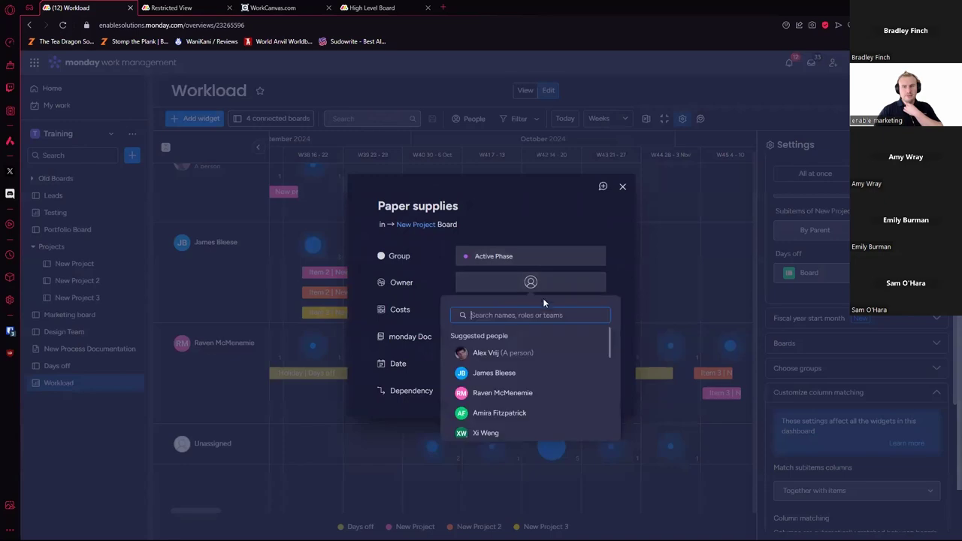
left_click(508, 350)
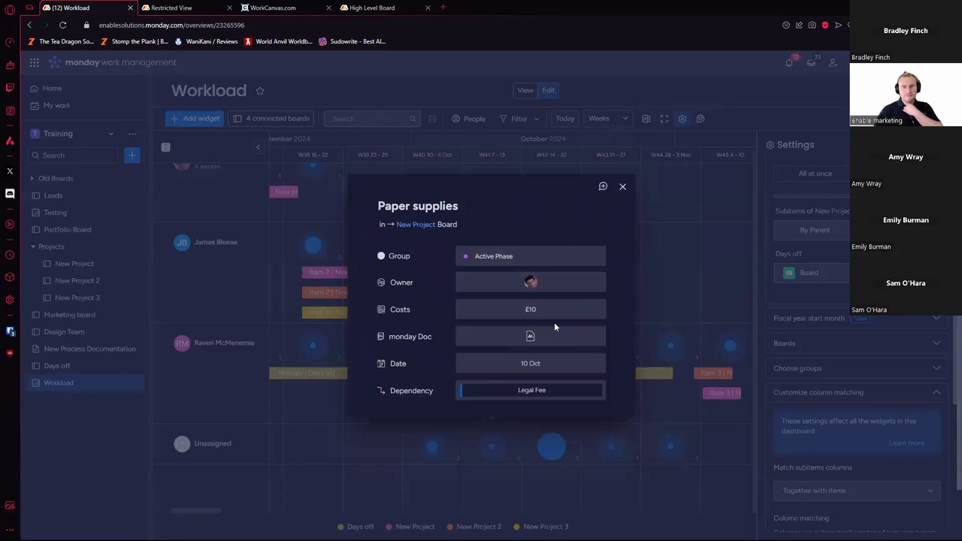
left_click(622, 187)
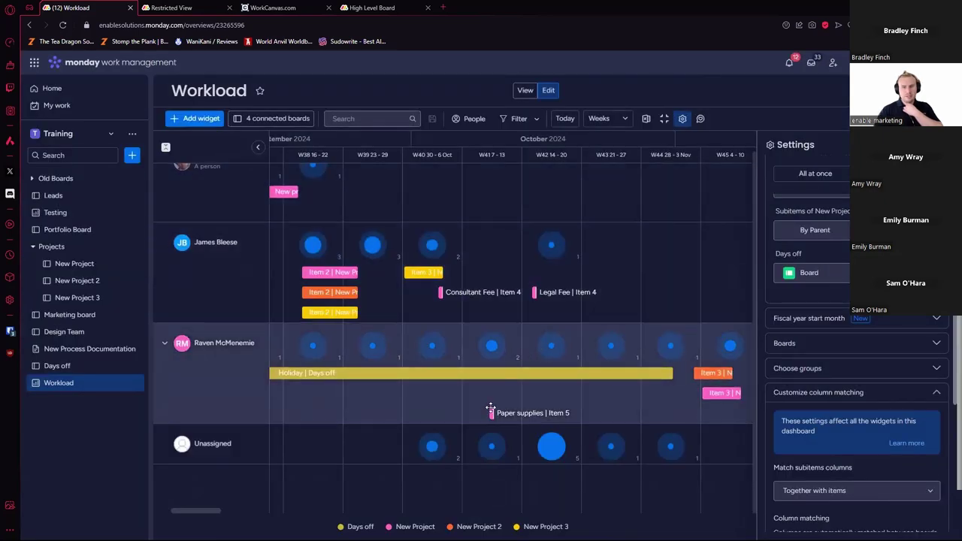
left_click(492, 412)
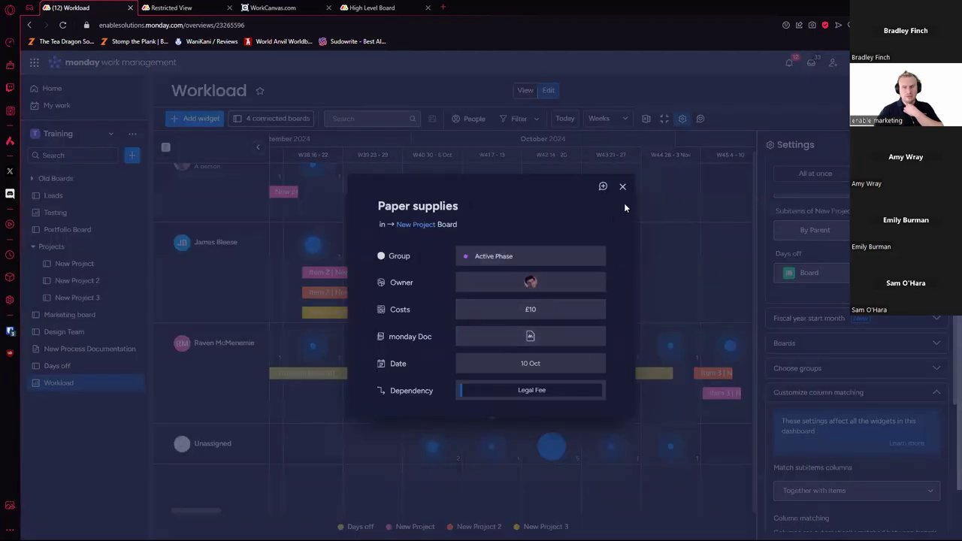
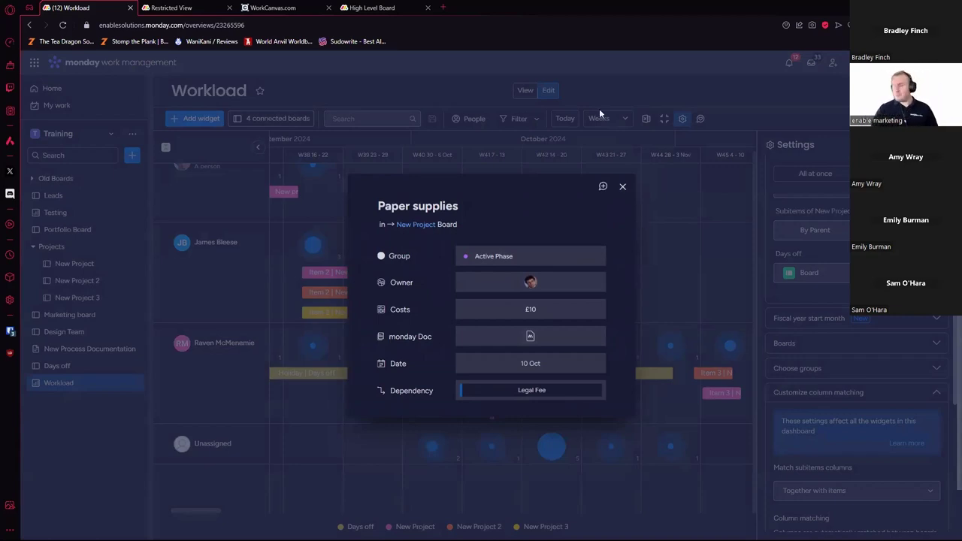
Step: Close the Paper supplies item card on the Workload view and open the account menu
left_click(623, 187)
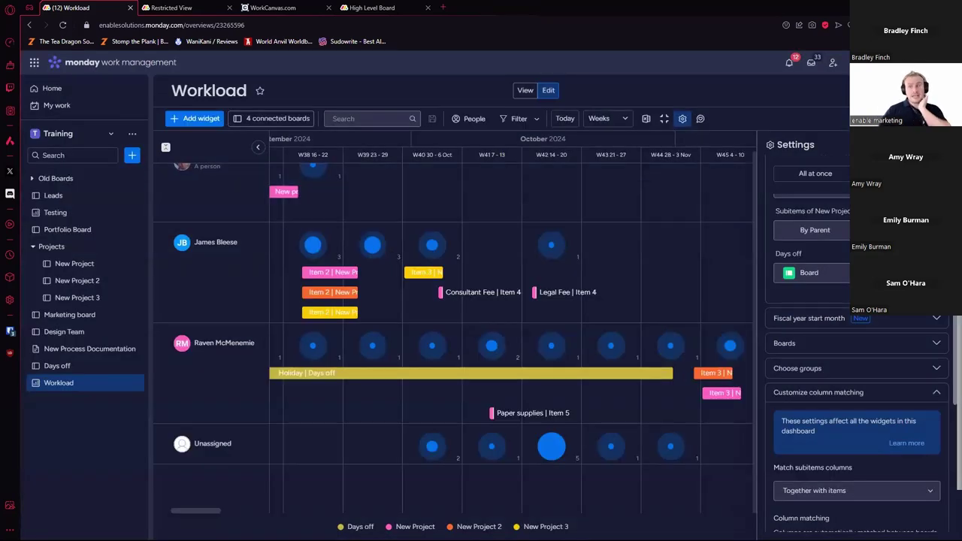
scroll(812, 226, "up", 5)
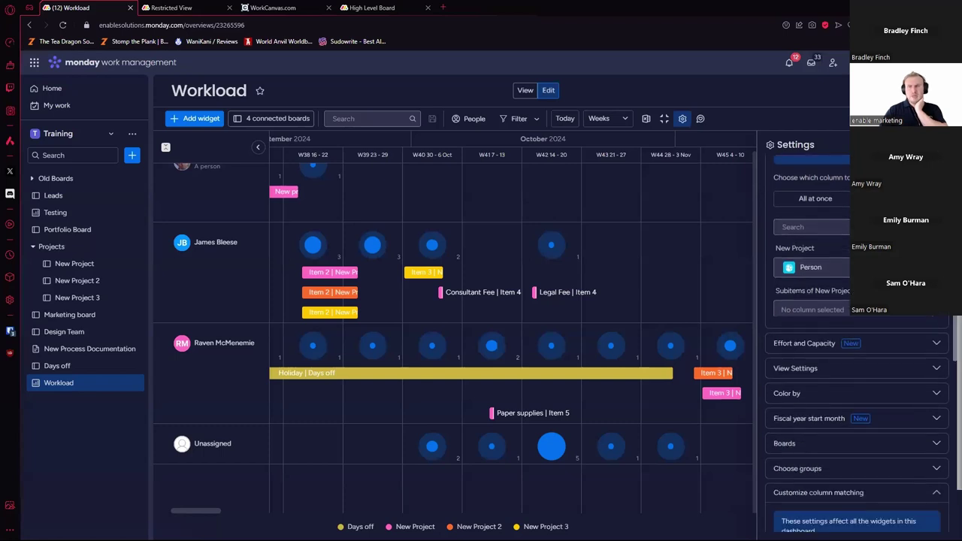
left_click(833, 63)
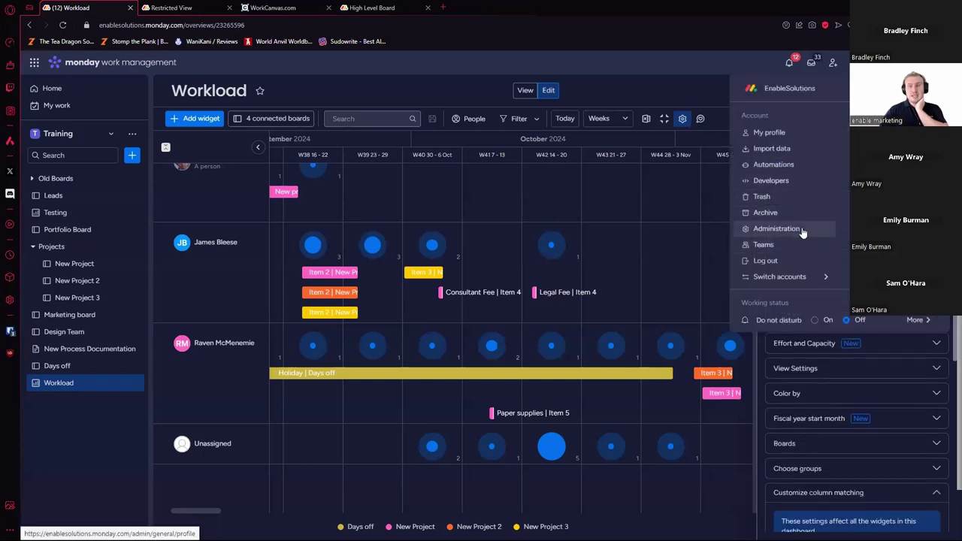
Step: Start a new Monday–Friday 09:00–18:00 work schedule from Administration > Work schedule
left_click(802, 230)
left_click(318, 113)
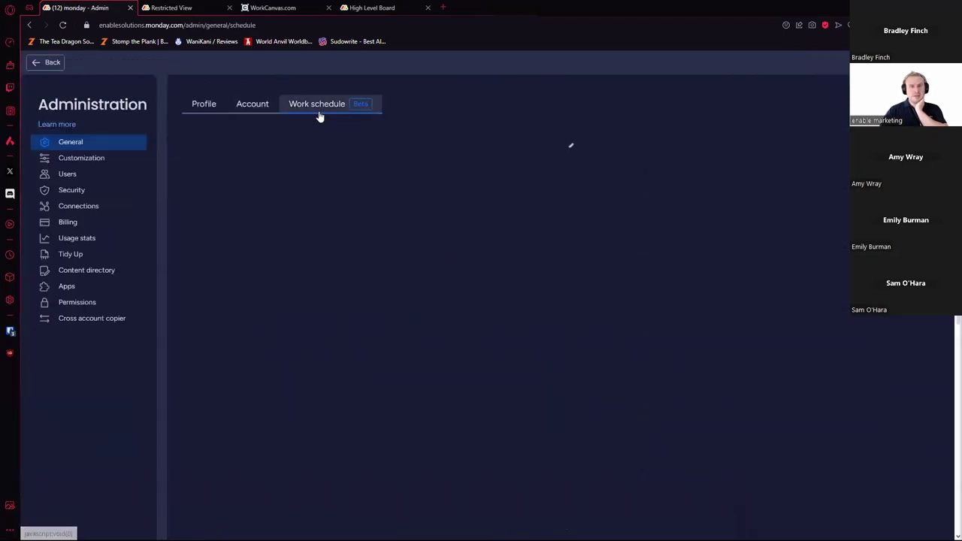
left_click(258, 200)
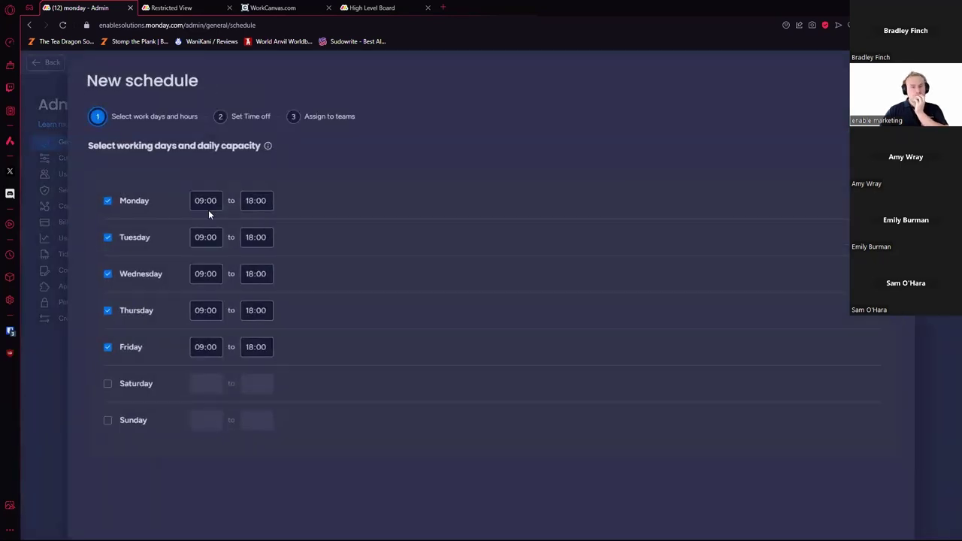
left_click(253, 118)
Step: Try marking 1–11 Feb as time off, then dismiss it without saving
left_click_drag(400, 242, 457, 271)
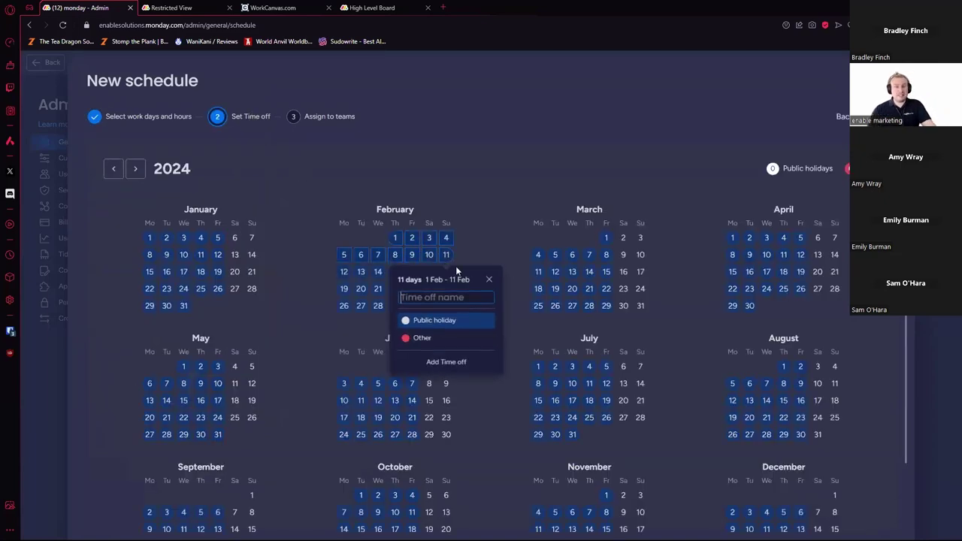
left_click(490, 281)
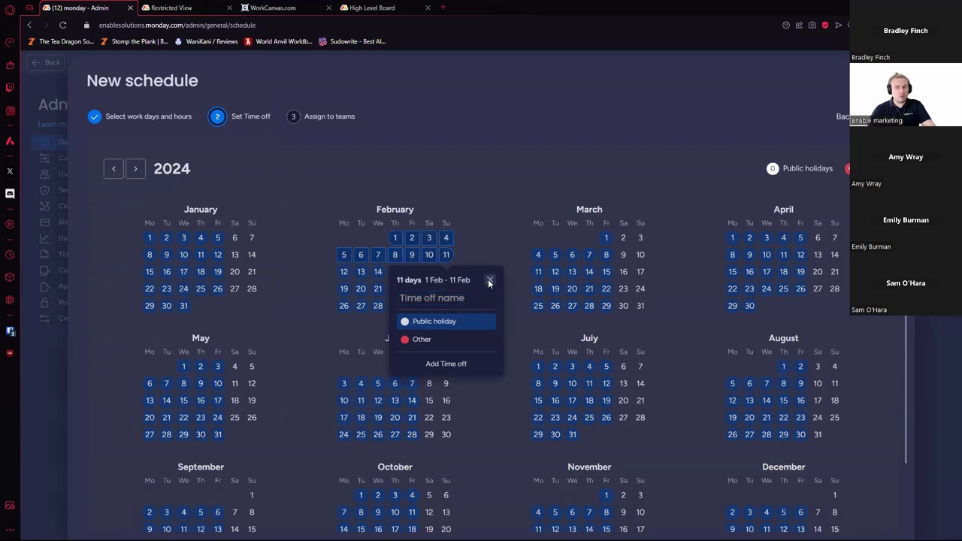
scroll(478, 265, "down", 1)
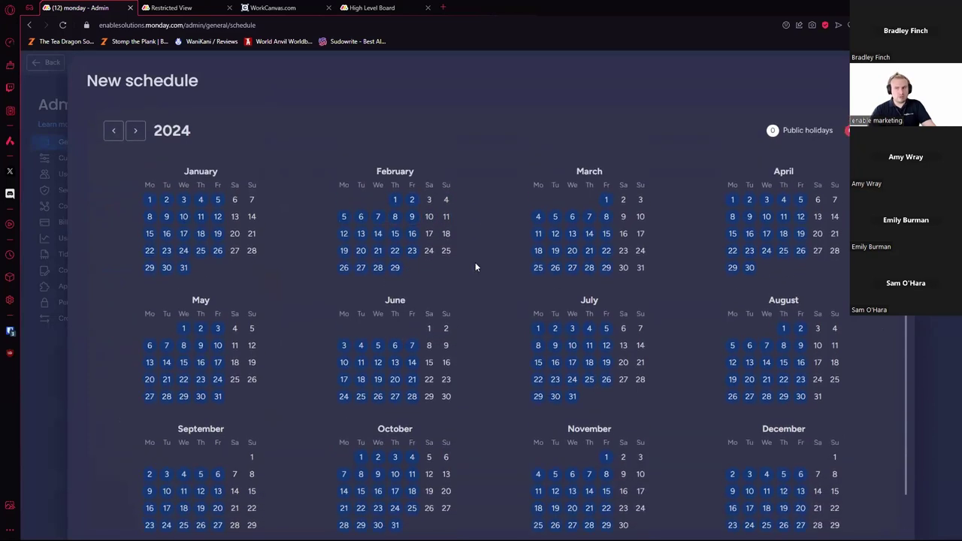
scroll(475, 266, "up", 1)
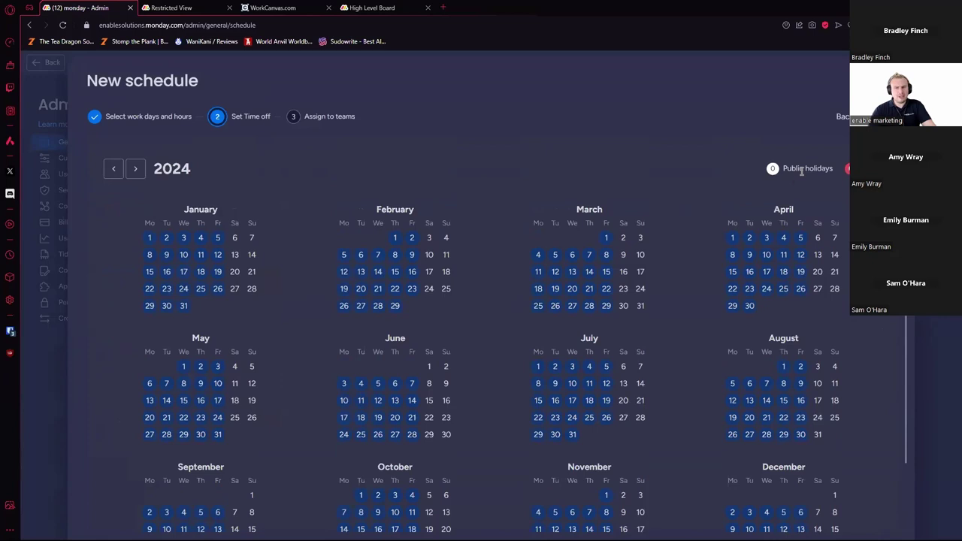
Step: View team assignment, try 1–5 Apr as time off without saving, and close the wizard
left_click(293, 118)
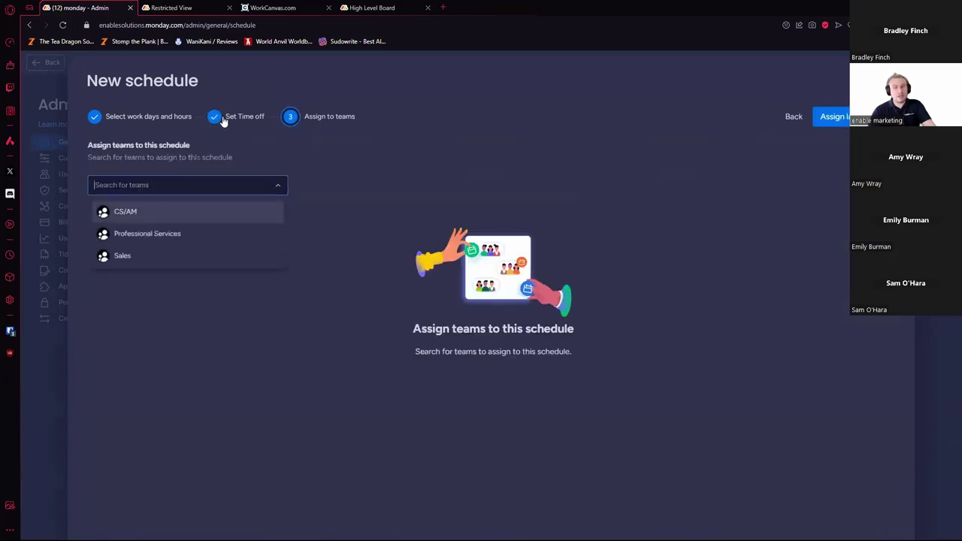
left_click(225, 115)
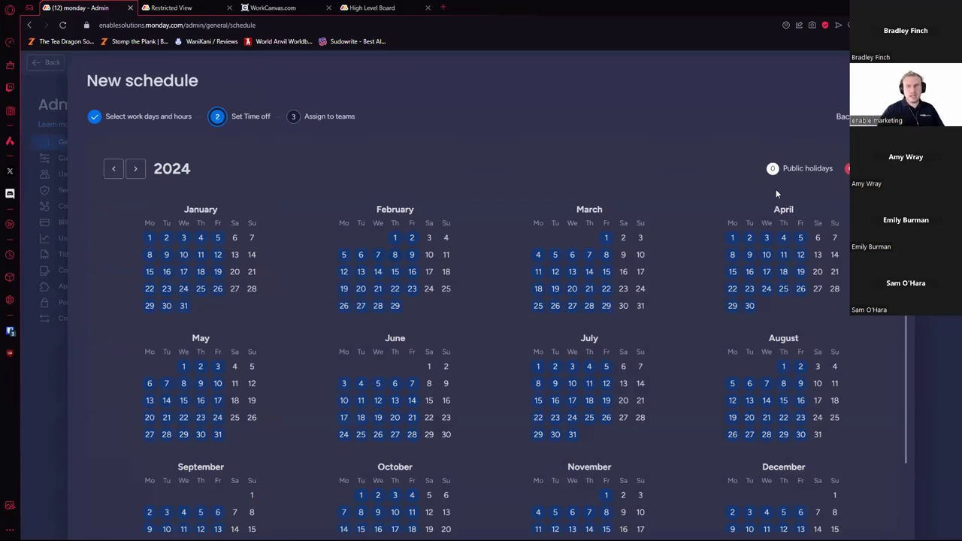
left_click_drag(732, 239, 801, 244)
left_click(845, 263)
scroll(846, 263, "down", 2)
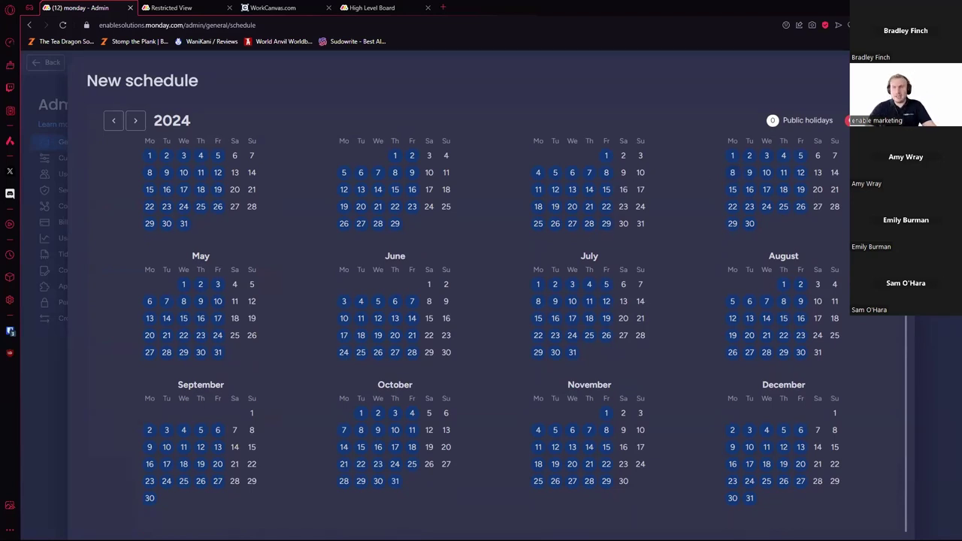
key("Escape")
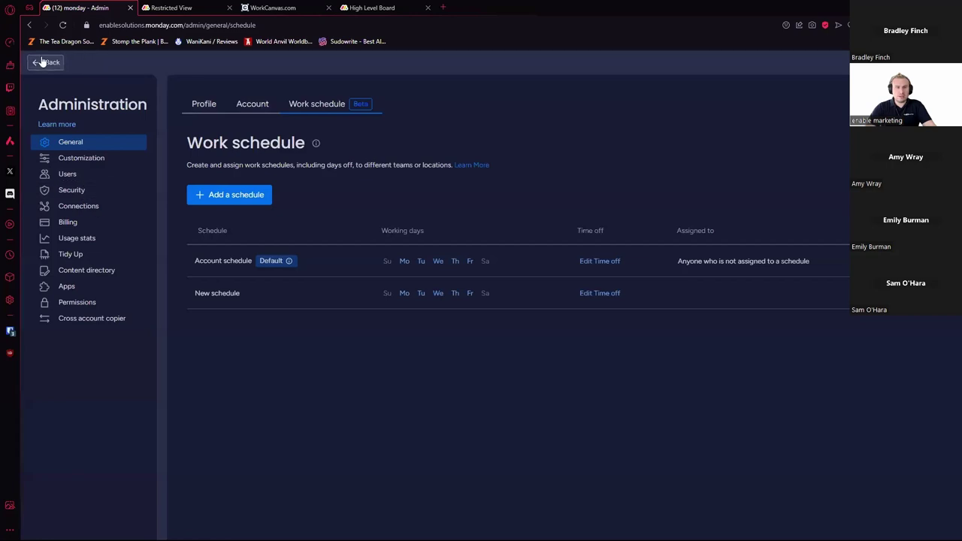
Step: In the Workload settings, base capacity on the Work schedule, then open the Days off board
left_click(40, 62)
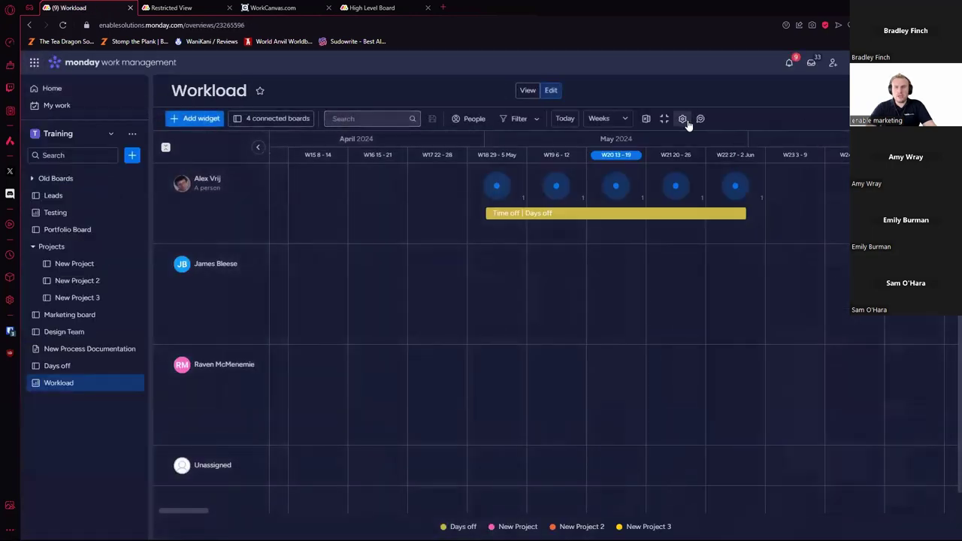
left_click(682, 118)
scroll(838, 297, "down", 5)
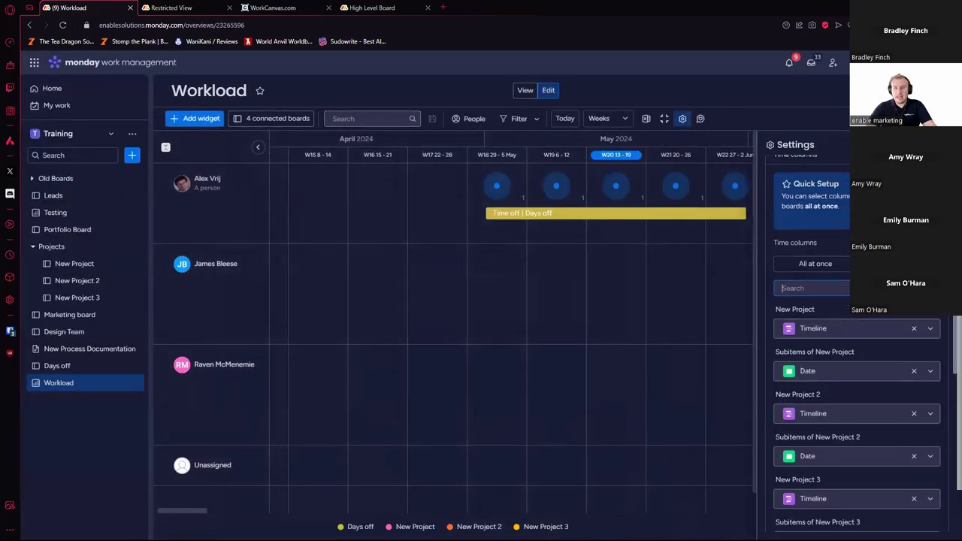
left_click(908, 316)
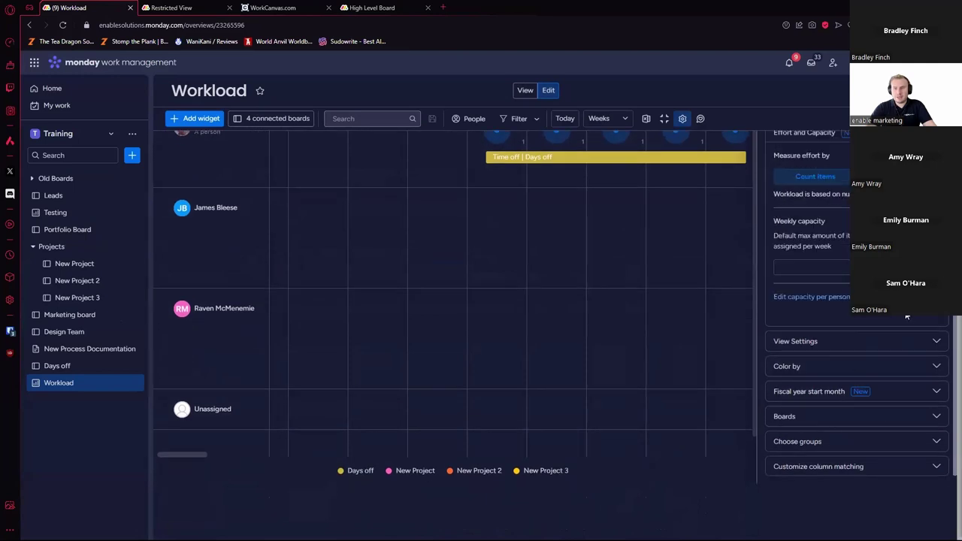
scroll(862, 303, "down", 5)
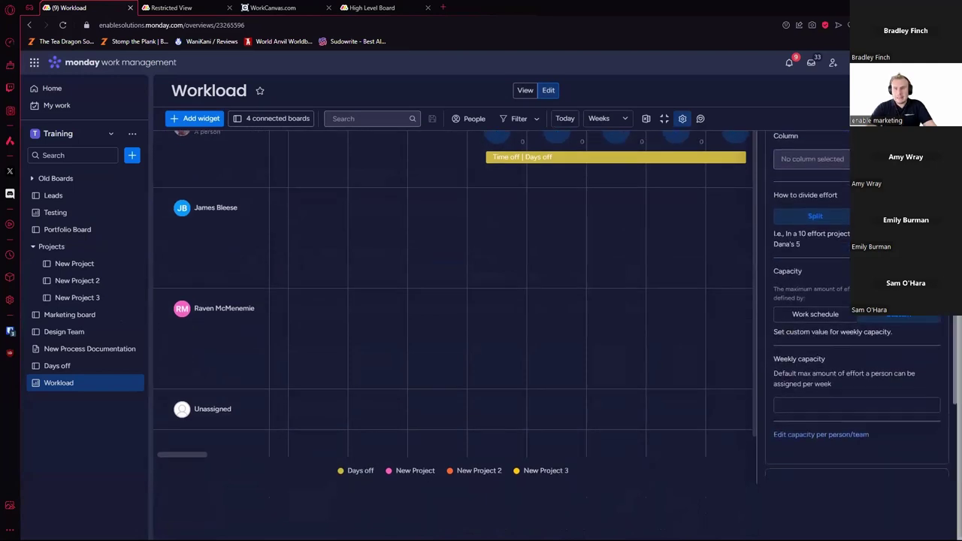
left_click(831, 298)
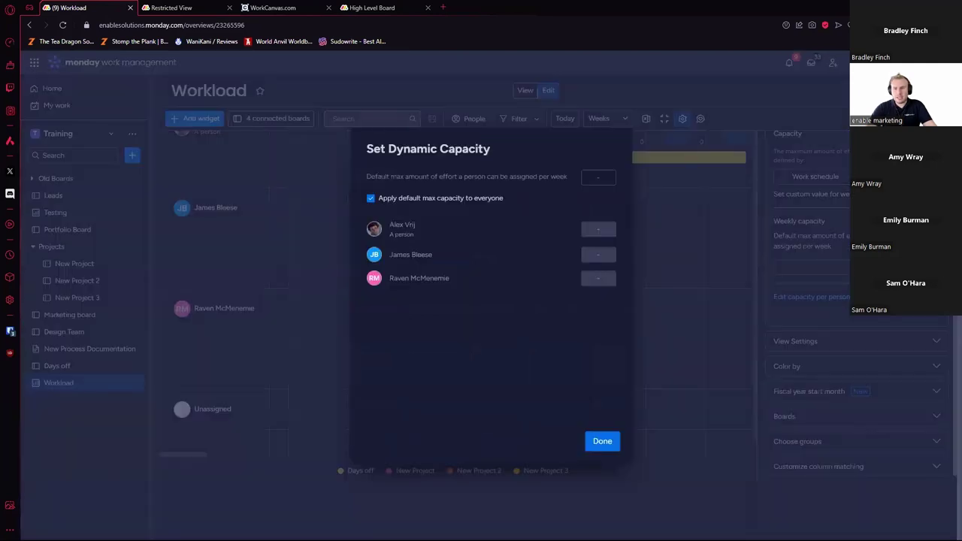
left_click(632, 150)
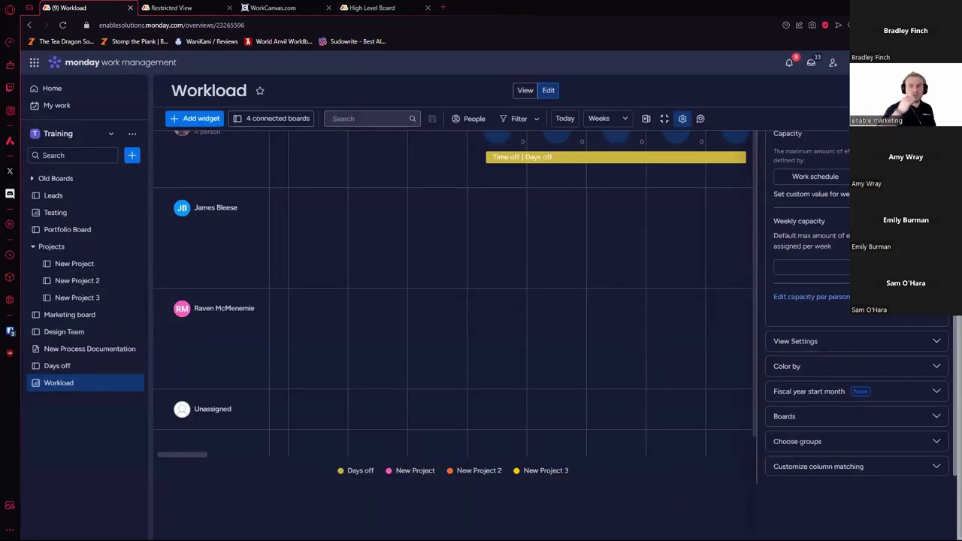
left_click(815, 176)
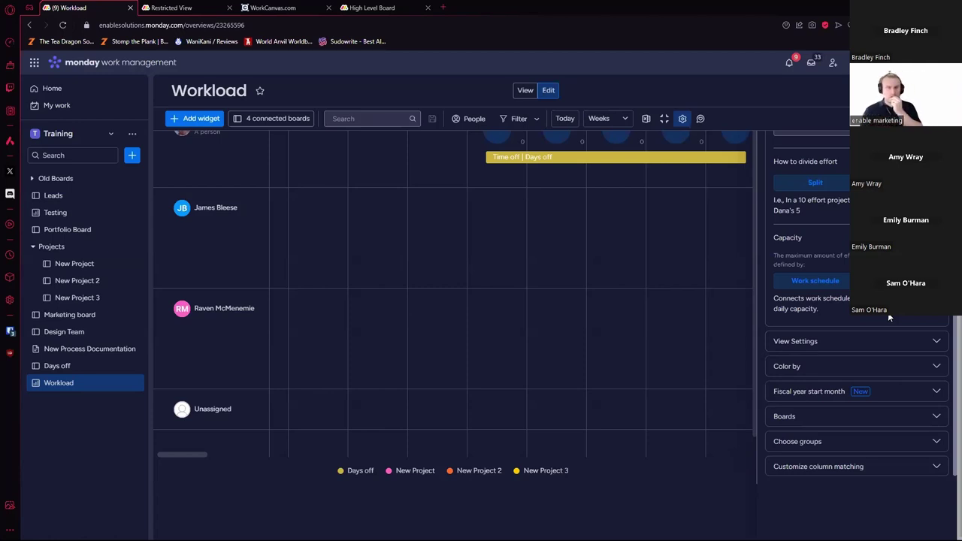
left_click(68, 366)
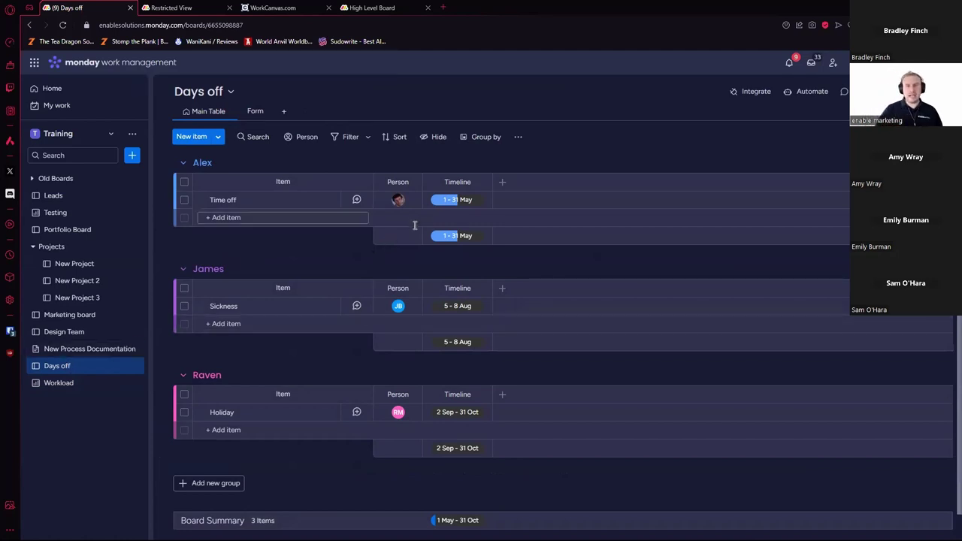
Step: Shorten the Time off item's timeline to 1–3 May
left_click(472, 205)
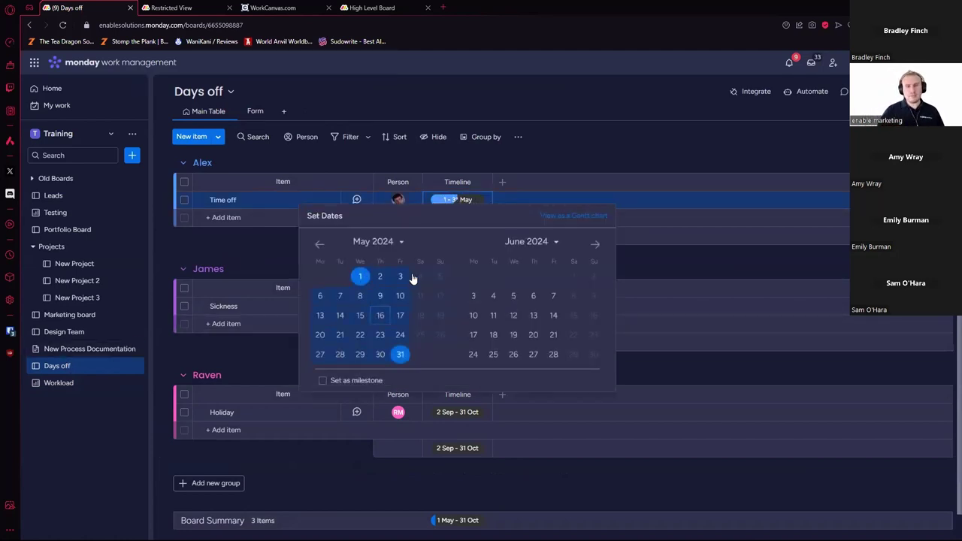
left_click(409, 278)
left_click(563, 147)
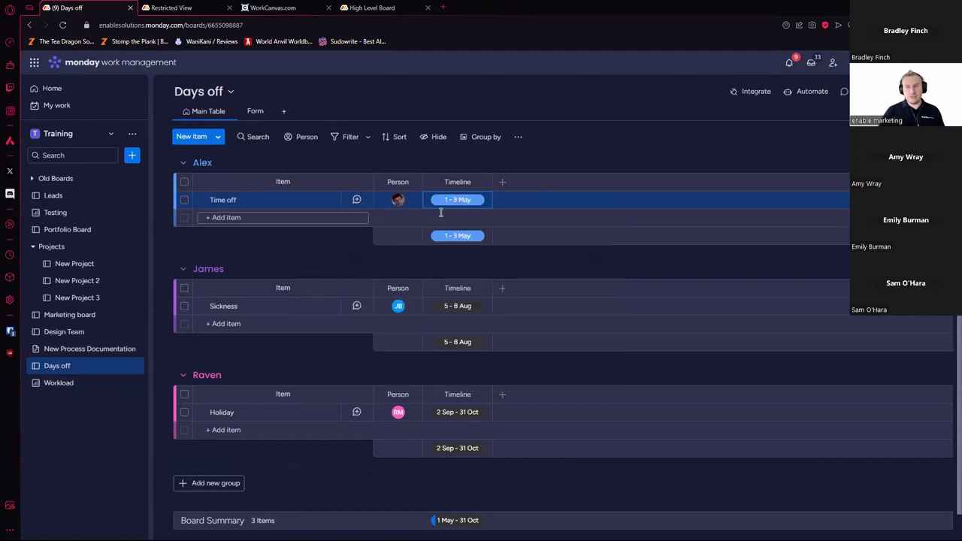
Step: Add a Formula column from the Column Center and name it Hours per day
left_click(502, 182)
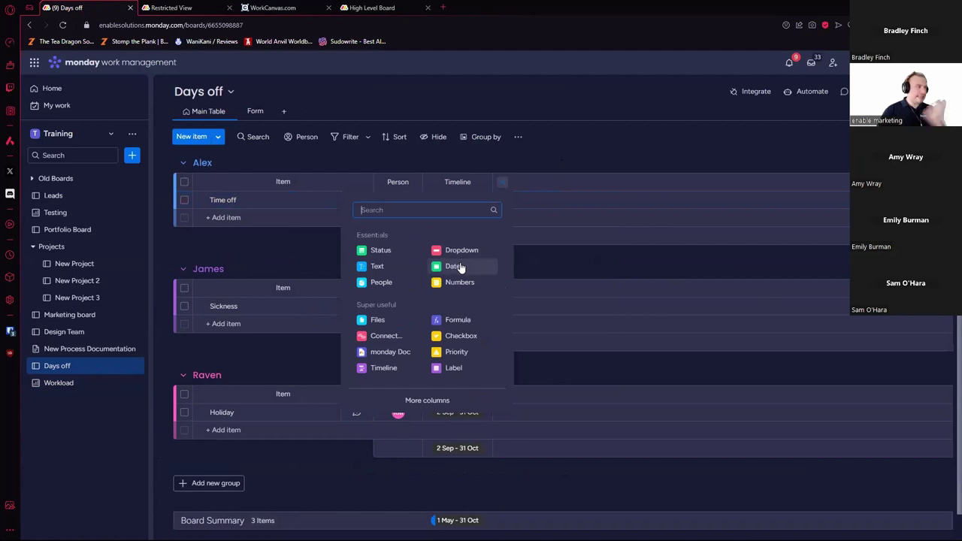
left_click(428, 400)
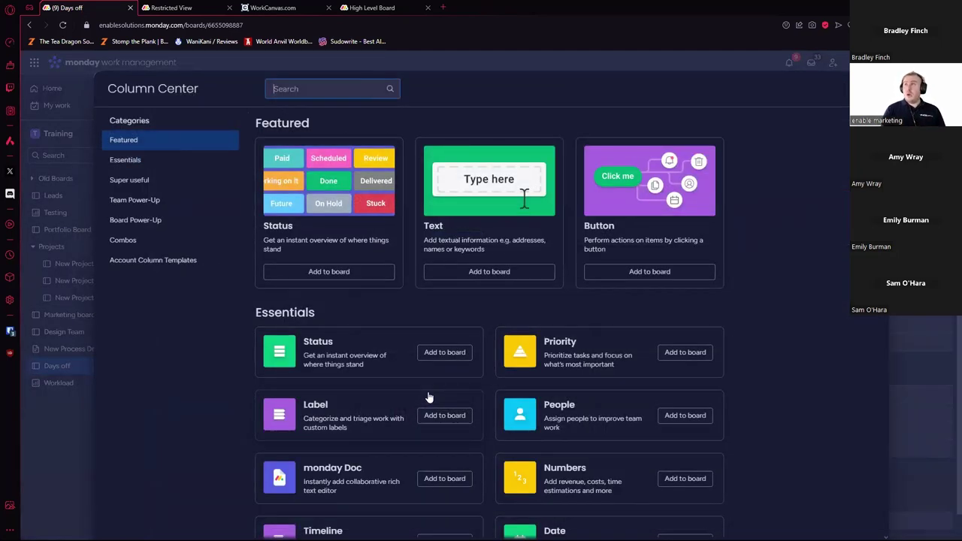
type("text")
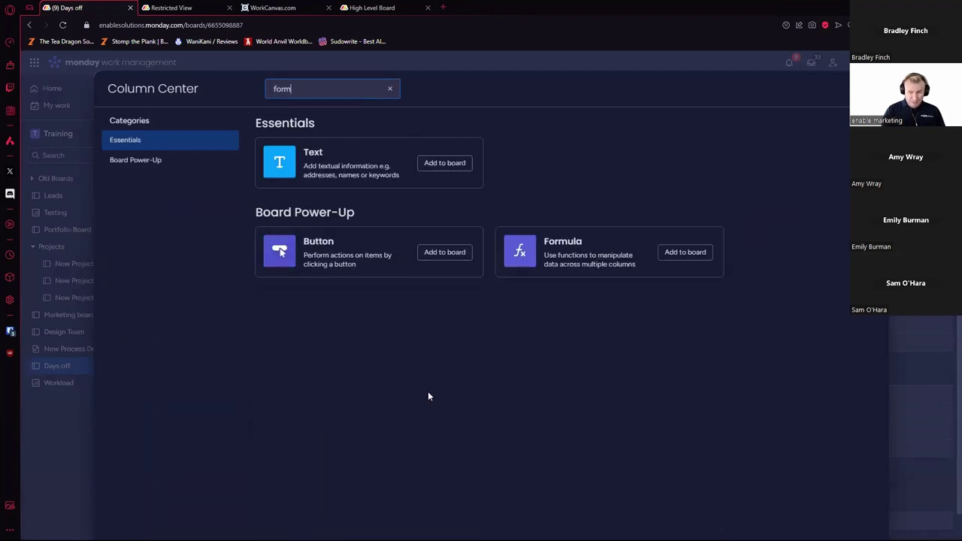
left_click(680, 252)
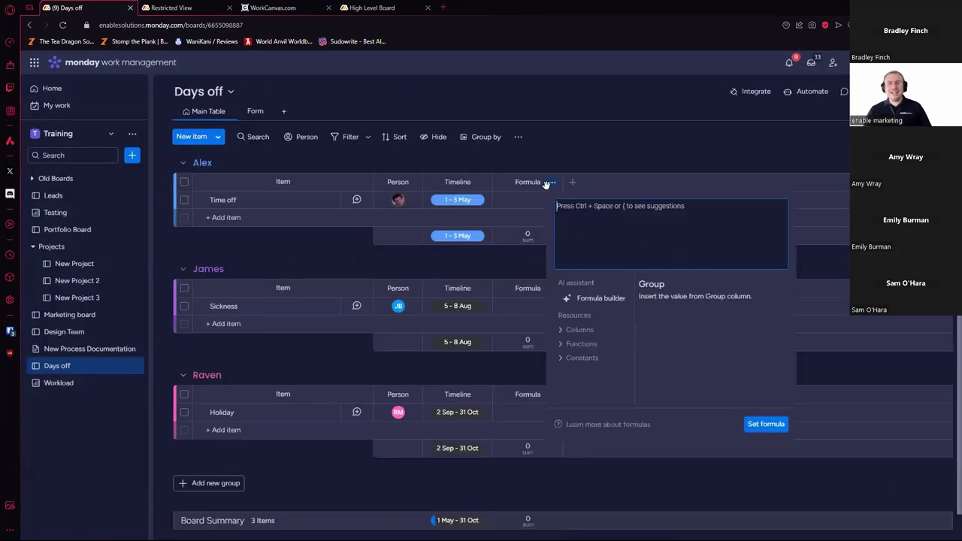
left_click(544, 183)
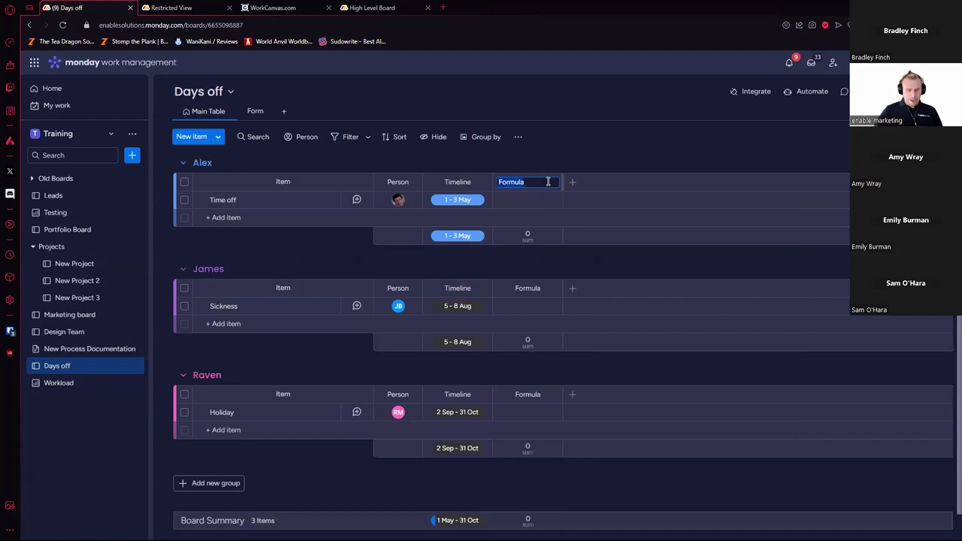
type("Hours per day")
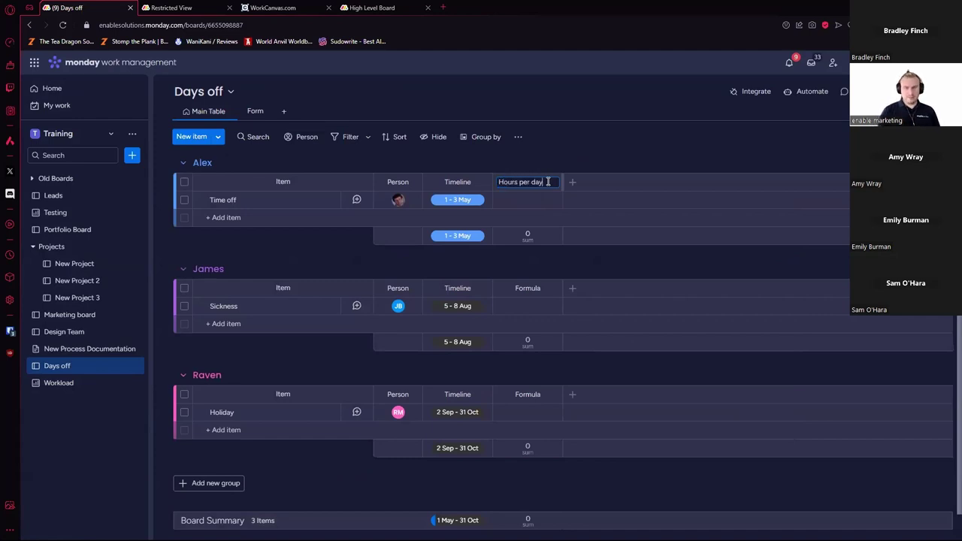
key("Return")
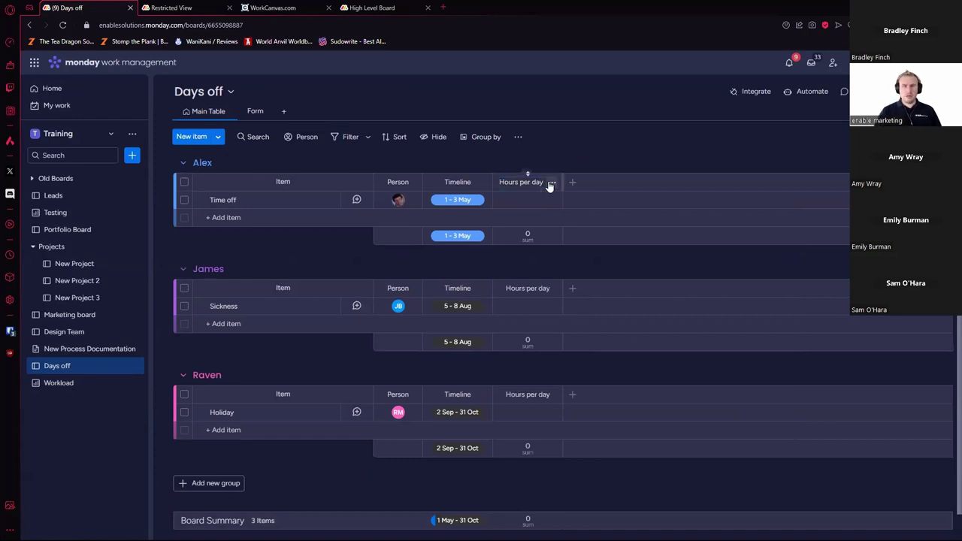
left_click(537, 200)
Step: Set Hours per day to DAYS({Timeline#End},{Timeline#Start})
left_click(610, 330)
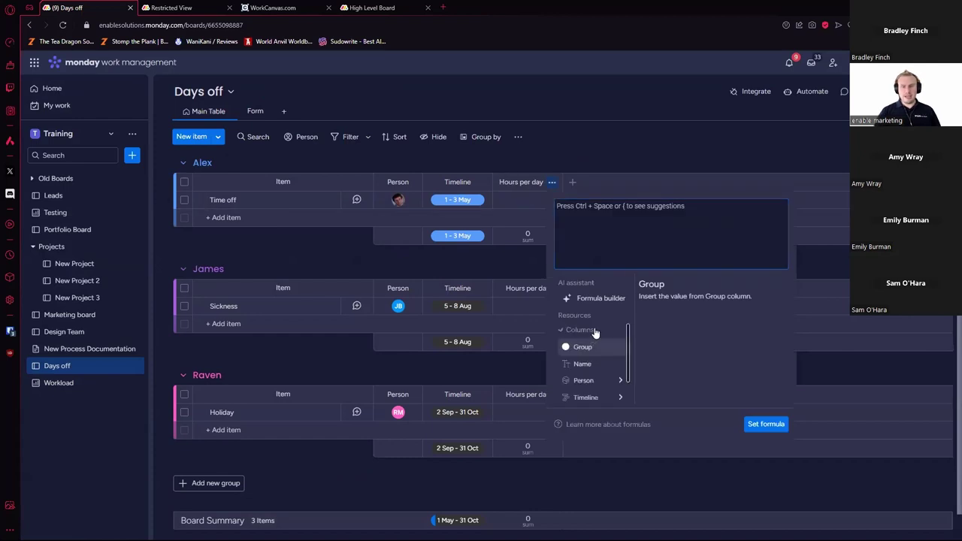
scroll(617, 361, "down", 1)
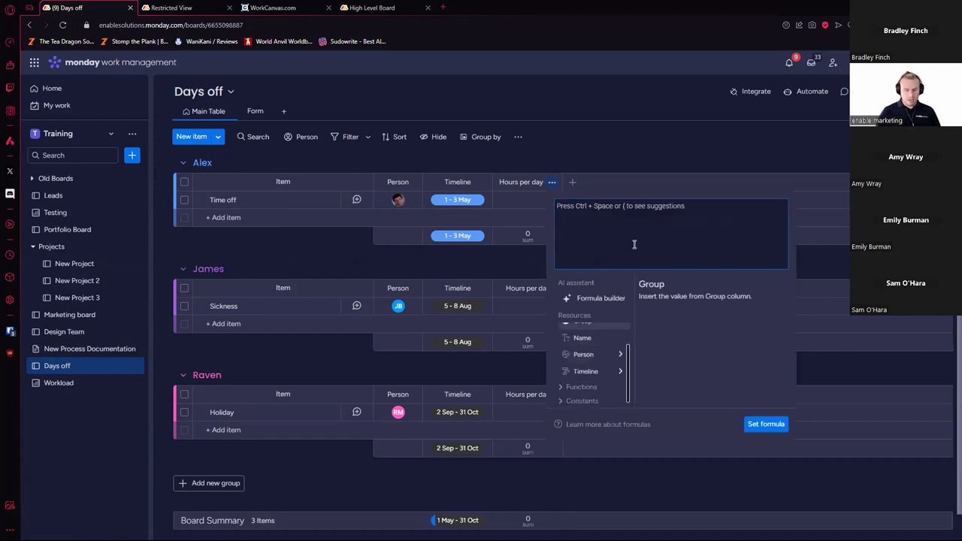
type("DAYS(")
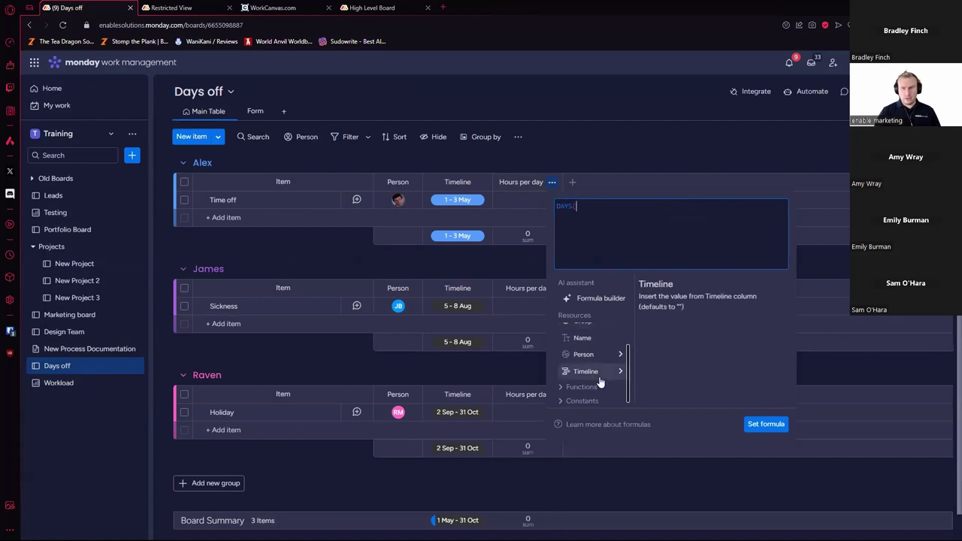
left_click(621, 372)
left_click(580, 403)
type(",")
left_click(602, 388)
type(")")
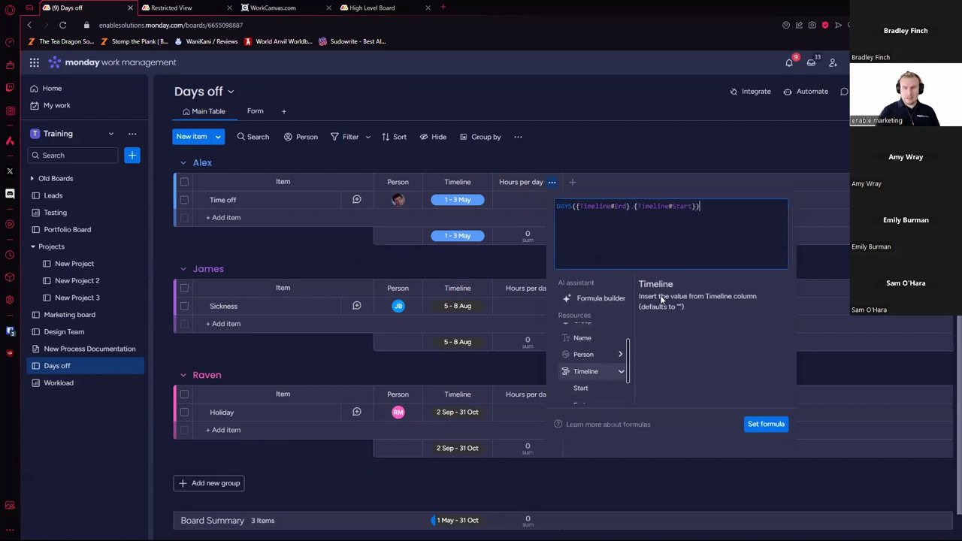
left_click(767, 425)
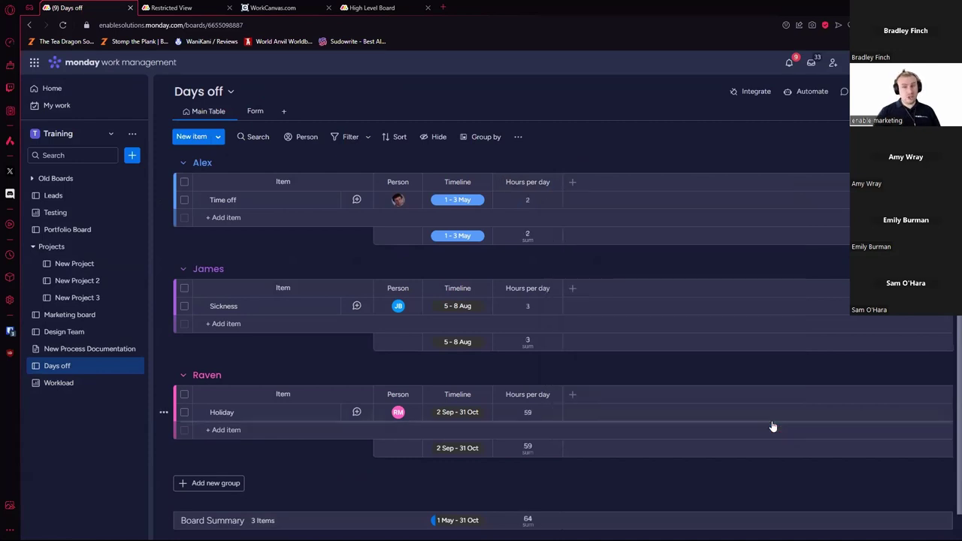
Step: Wrap the formula as SUM(DAYS(...),1) to count the days inclusively
left_click(456, 203)
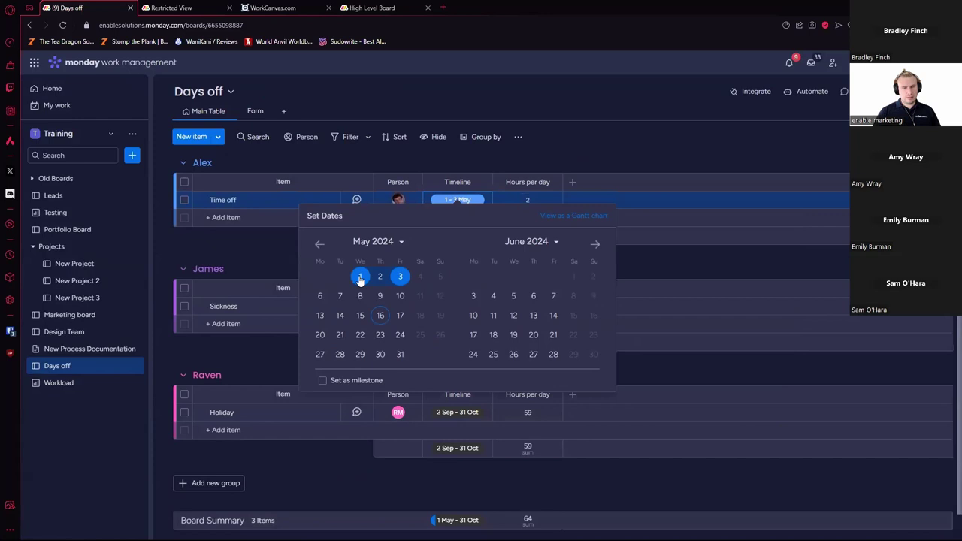
left_click(531, 200)
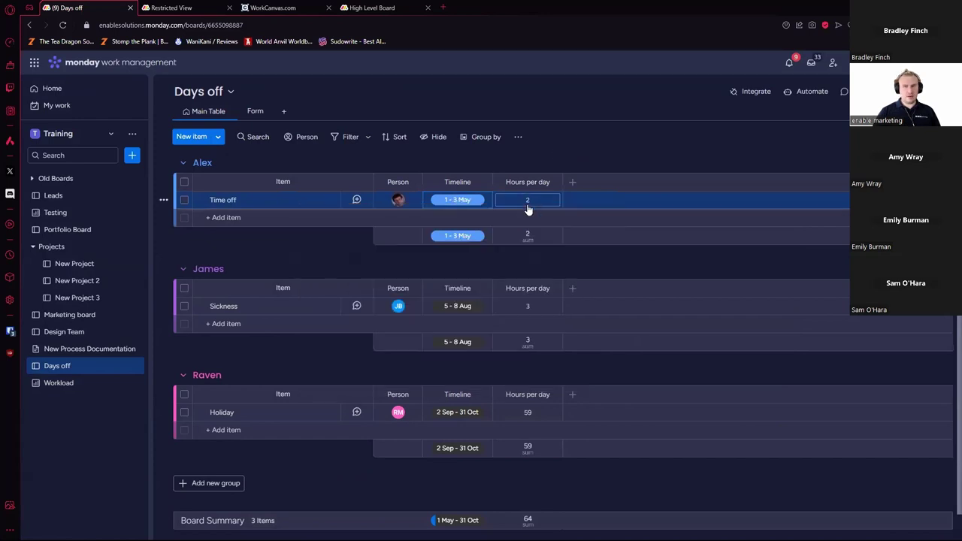
left_click(531, 203)
type("SUM(DAYS({Timeline#End},{Timeline#Start")
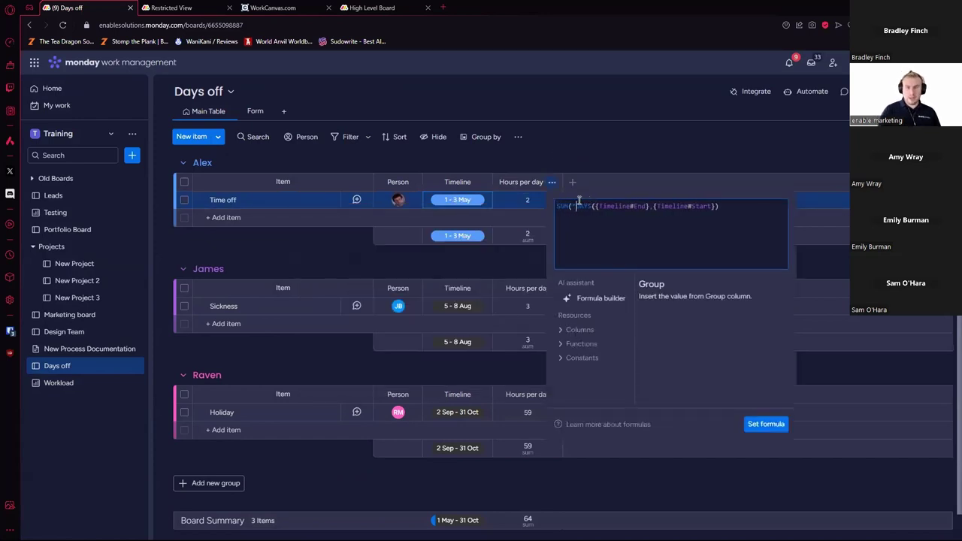
left_click(749, 214)
type("),1)")
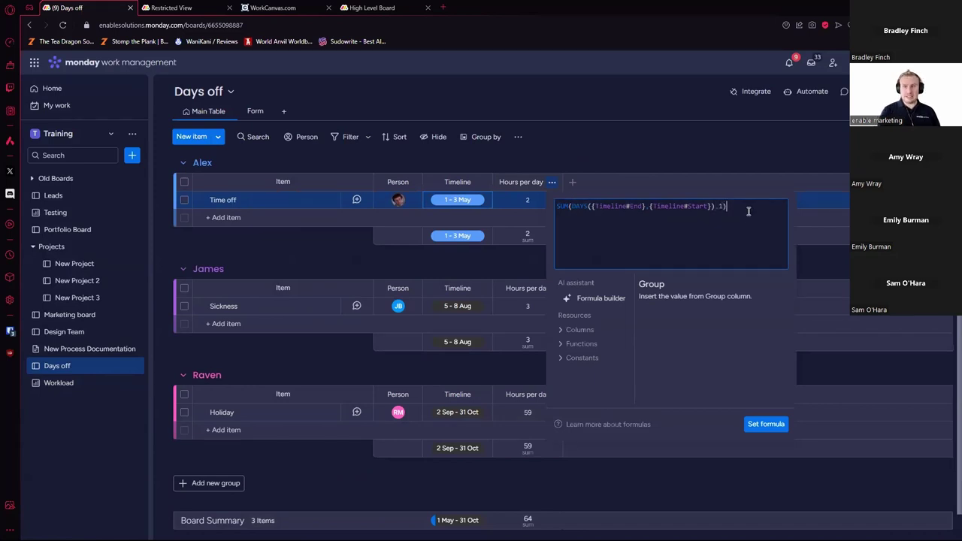
left_click(748, 211)
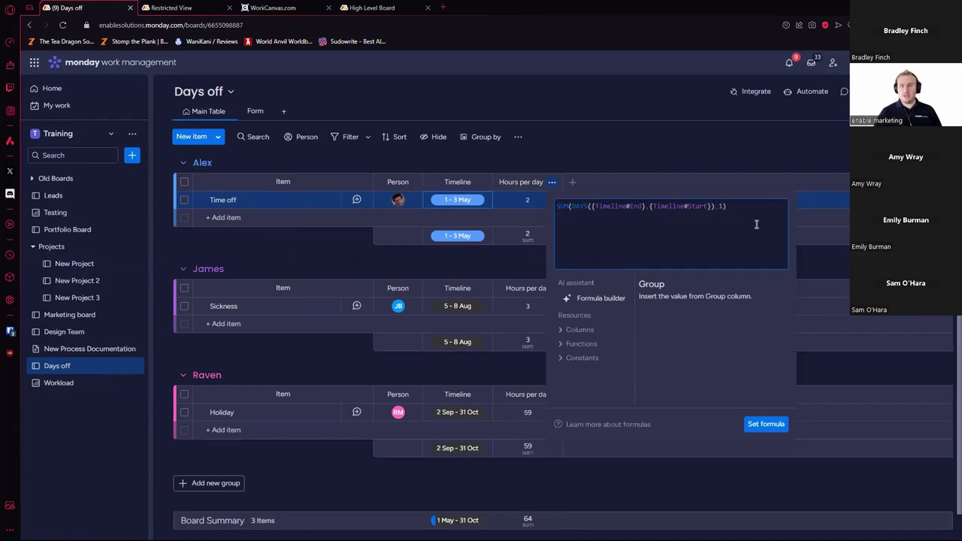
left_click(775, 425)
Step: Multiply by 7 to get MULTIPLY(SUM(DAYS(...),1),7), then add a Blank view to the board
left_click(526, 201)
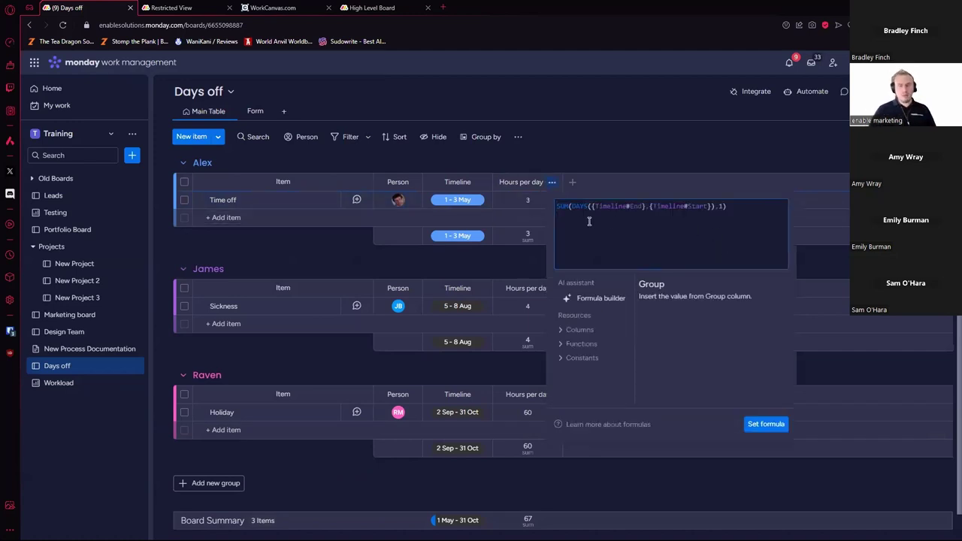
type("MULTIPLE(")
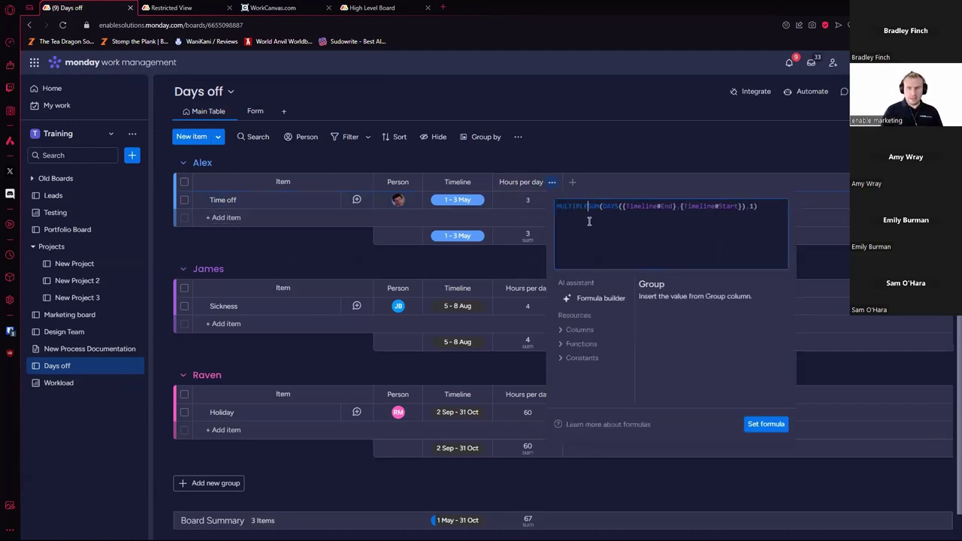
key("BackSpace")
key("BackSpace")
type("Y(")
left_click(762, 206)
type(",7")
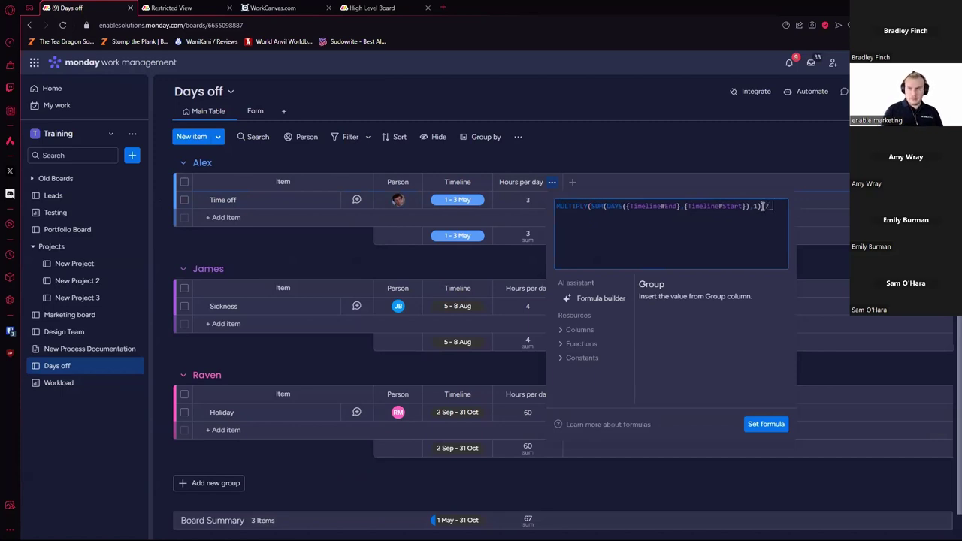
type(")")
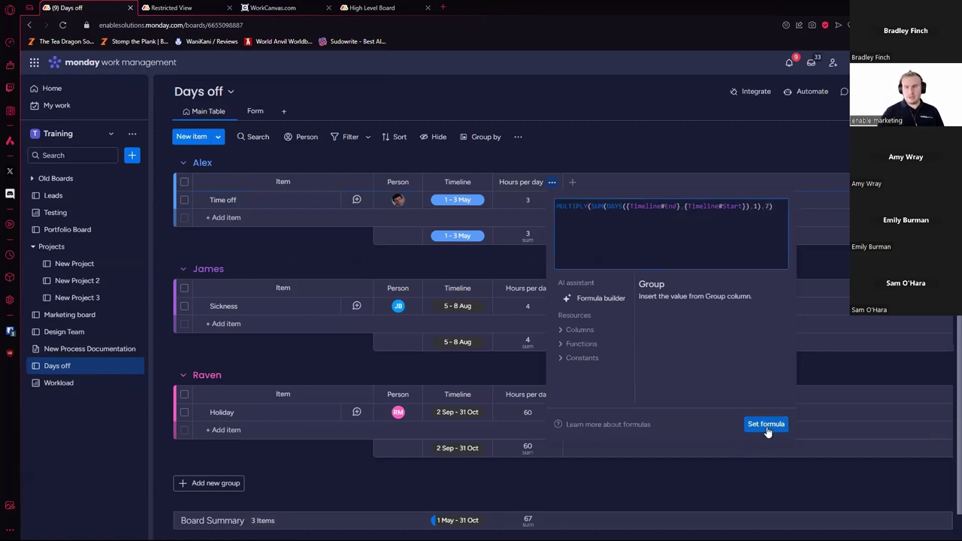
left_click(766, 424)
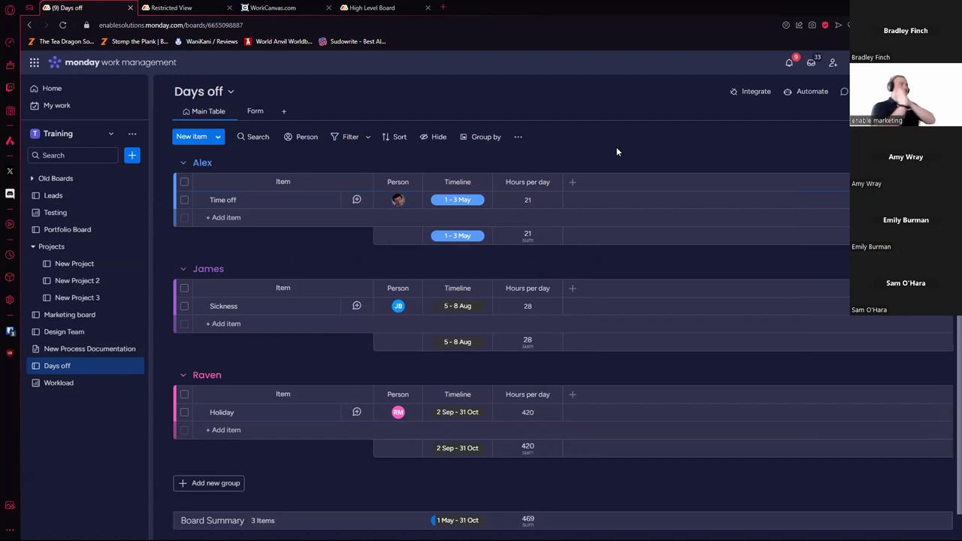
left_click(282, 111)
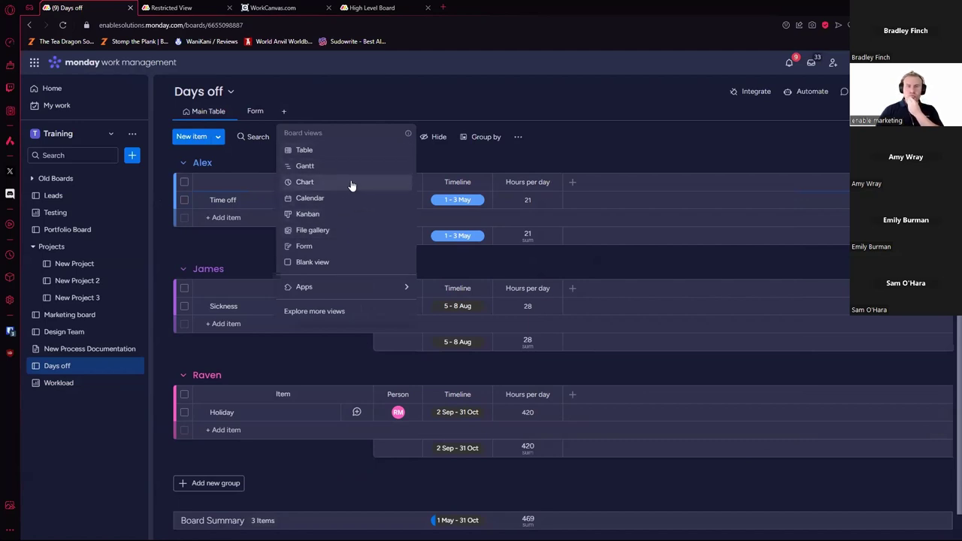
left_click(345, 262)
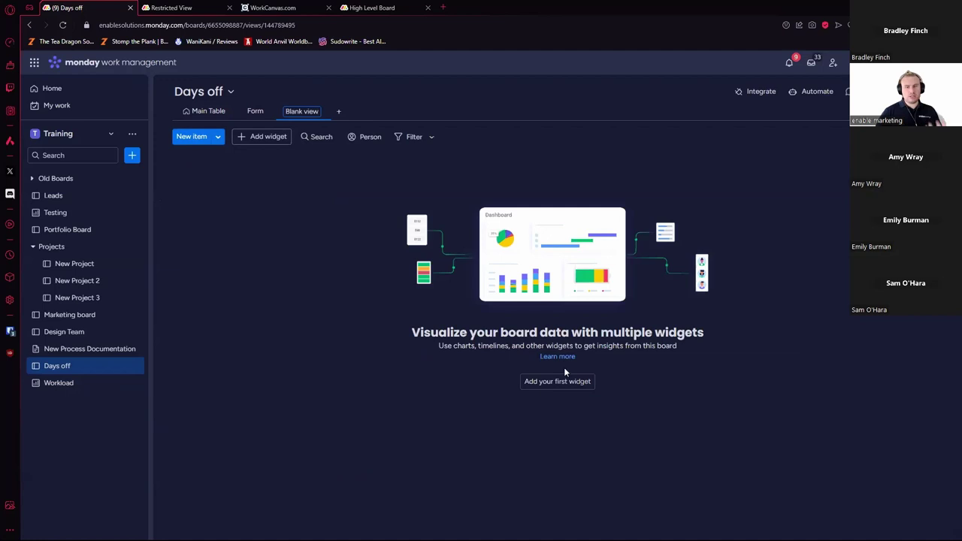
Step: Add a Workload widget to the Blank view by searching 'work' in More widgets
left_click(558, 381)
left_click(342, 429)
type("work")
left_click(362, 213)
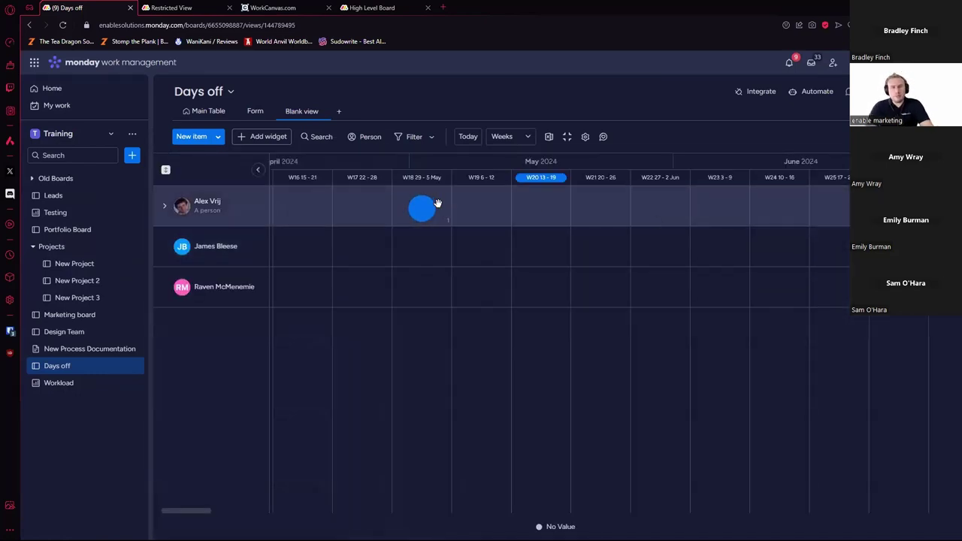
Step: Make the workload measure effort by the Hours per day column with 35-hour weekly capacity
left_click(586, 137)
left_click(891, 305)
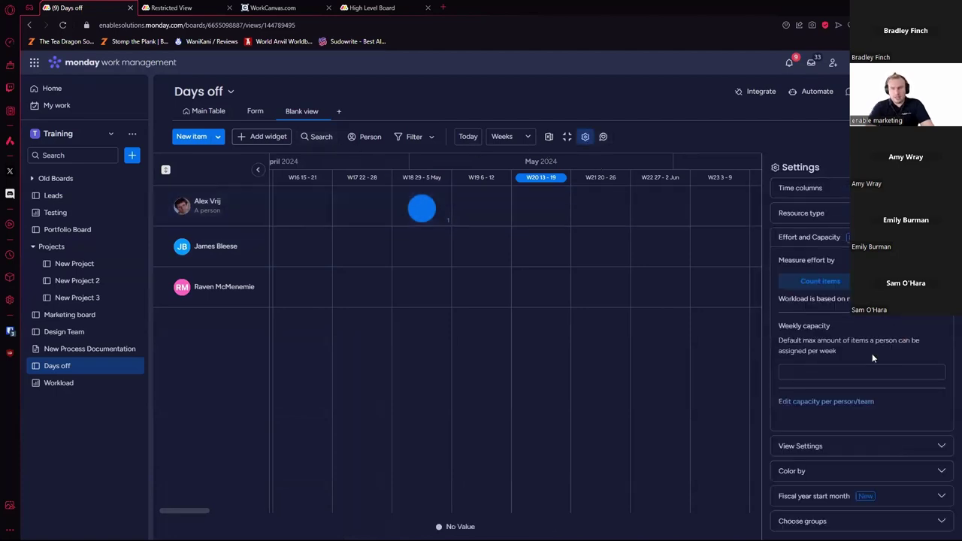
left_click(902, 281)
scroll(862, 463, "down", 2)
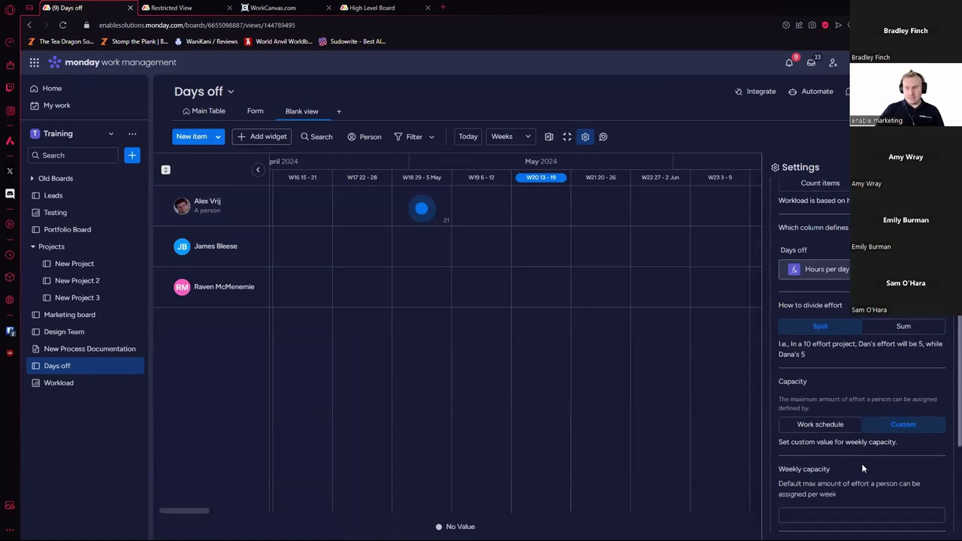
left_click(850, 508)
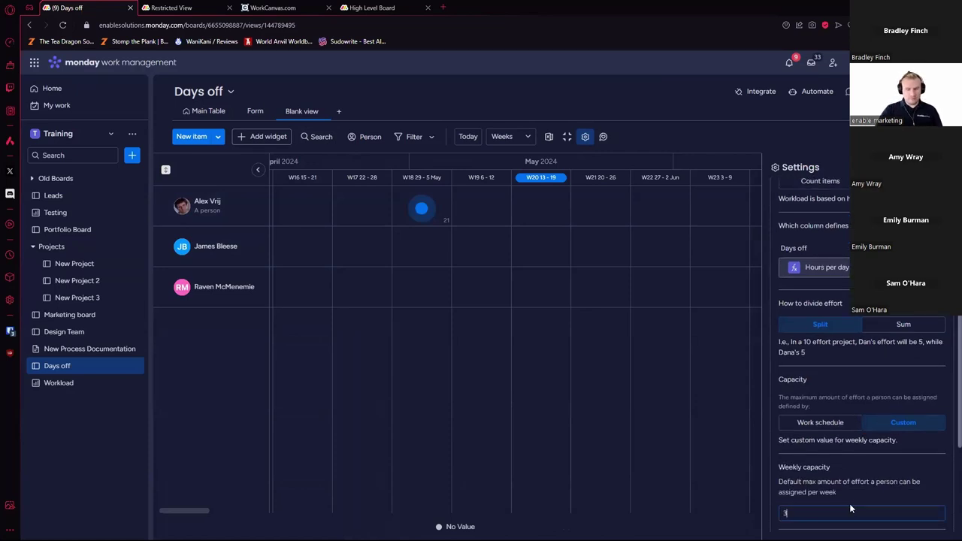
type("35")
left_click(424, 238)
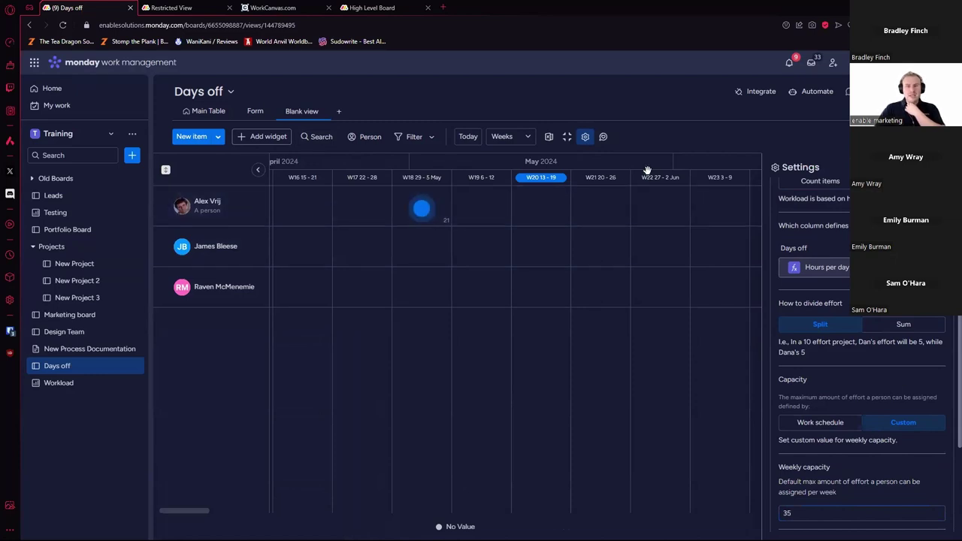
Step: Expand the first person's row, show the workload by day, and return to Main Table
mouse_move(422, 209)
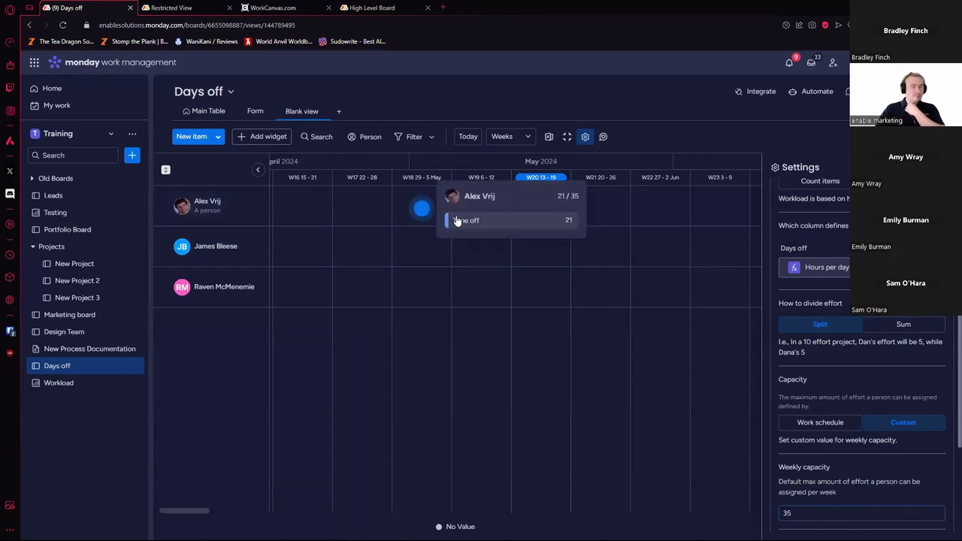
left_click(166, 207)
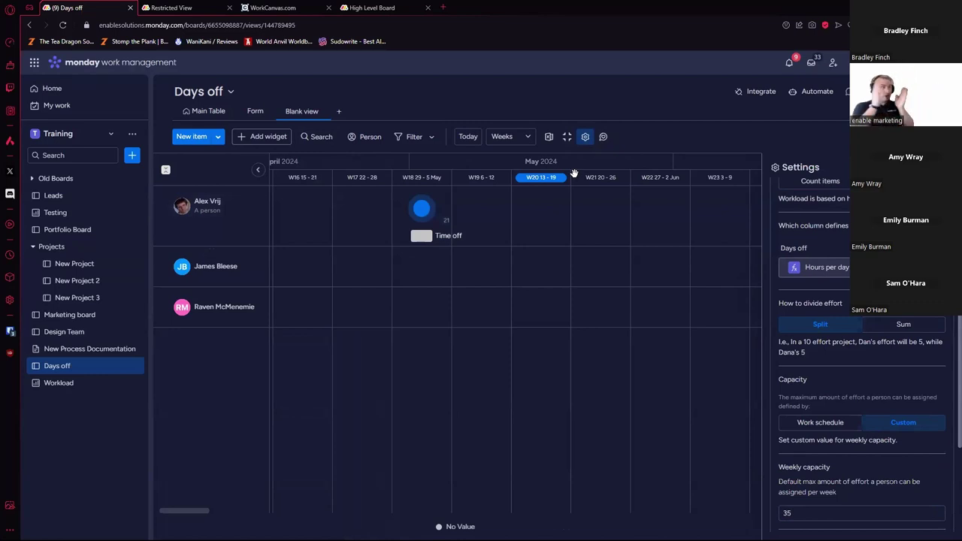
left_click(526, 143)
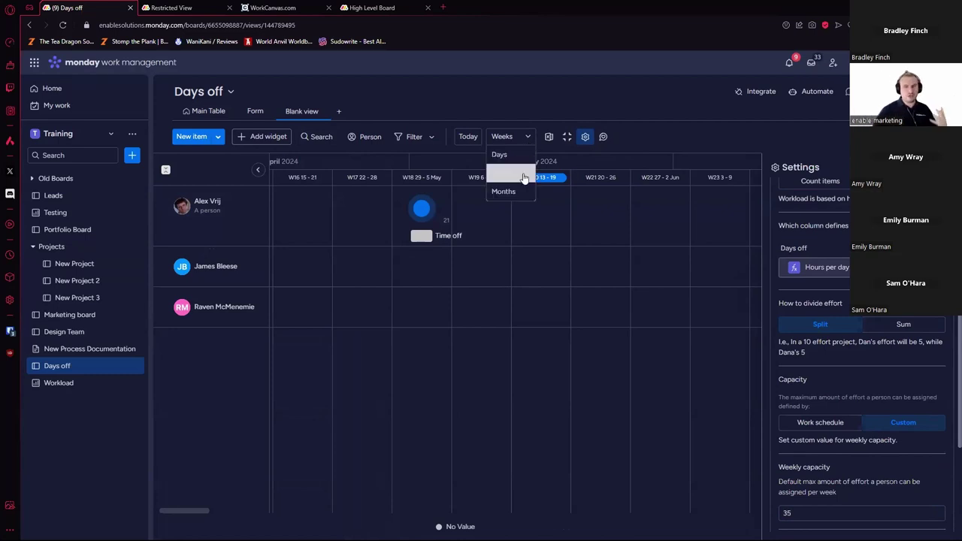
left_click(512, 156)
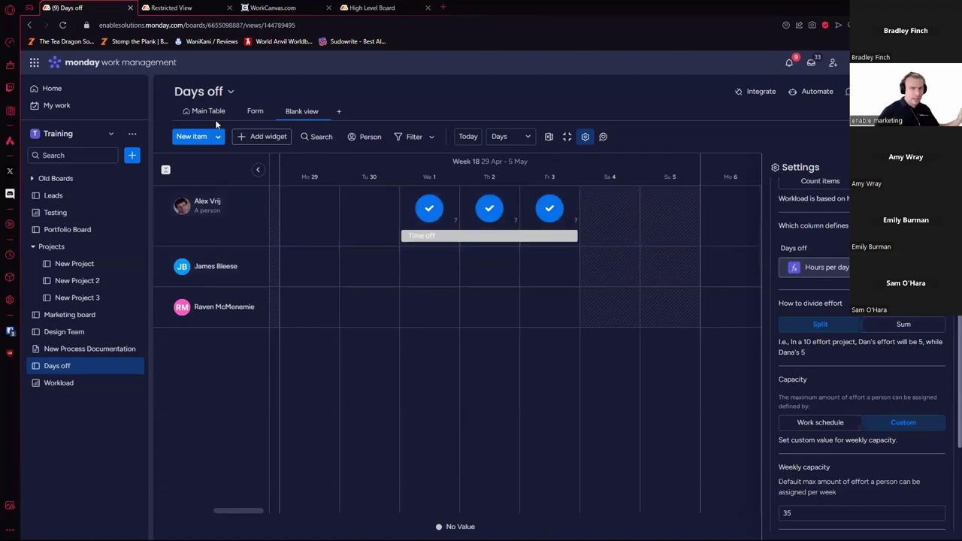
left_click(210, 121)
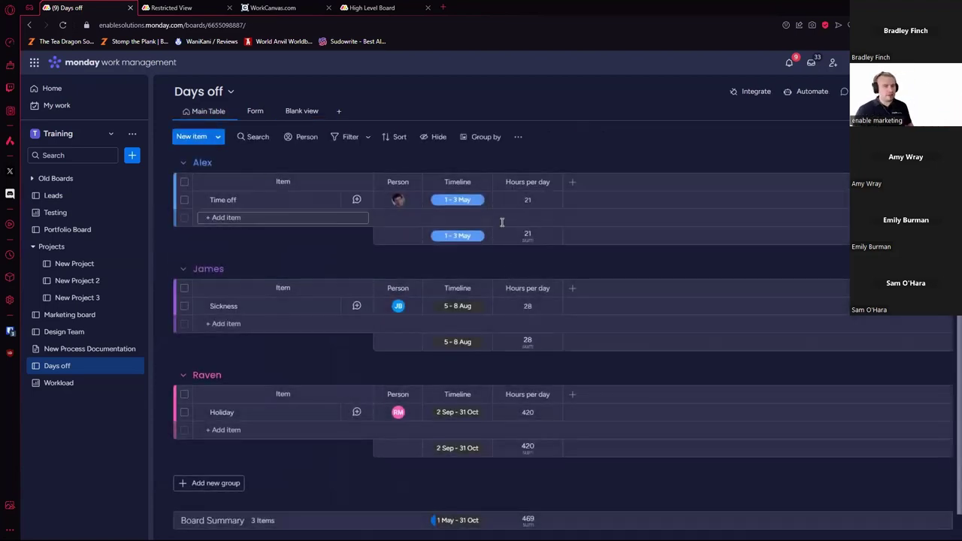
Step: Add a status column named Half Day Checker after Hours per day
left_click(572, 182)
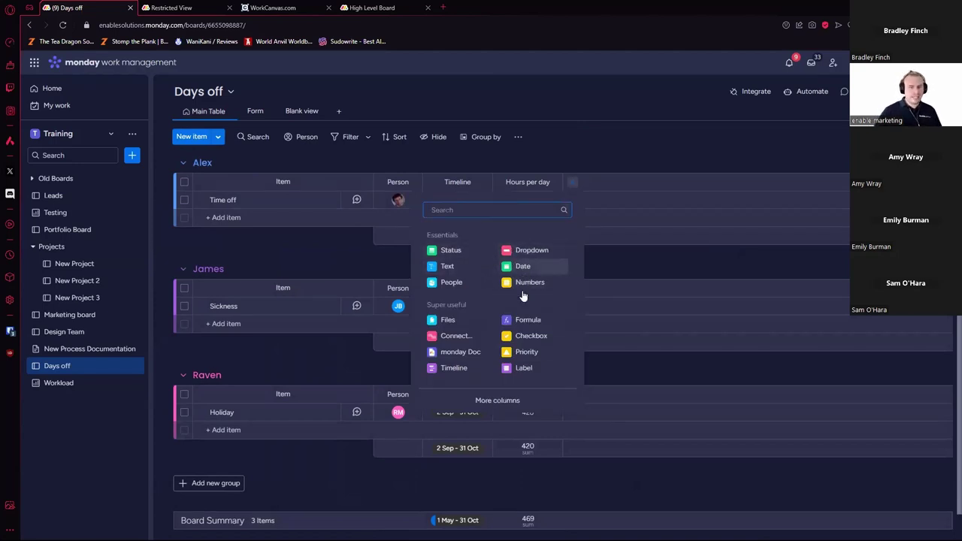
left_click(452, 250)
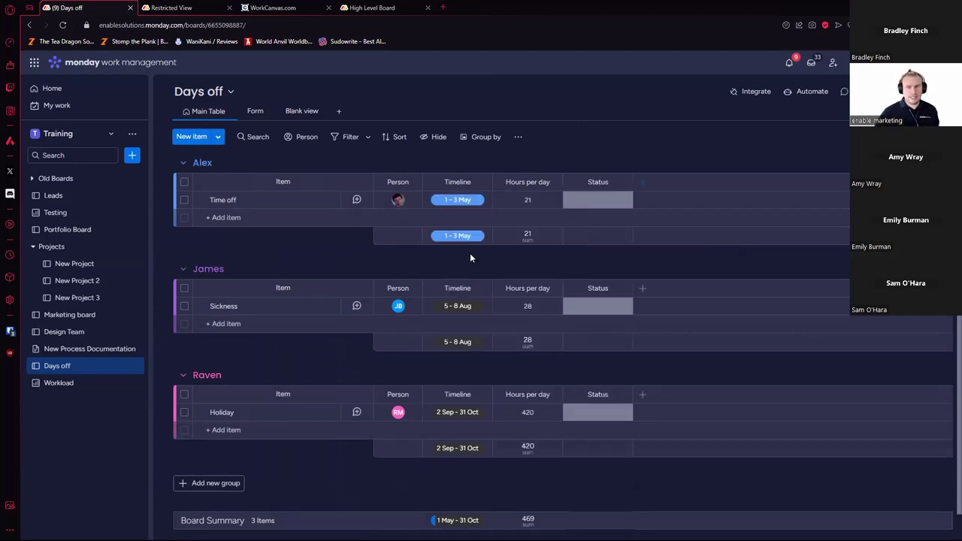
left_click(595, 182)
type("Half Day Checker")
key("Return")
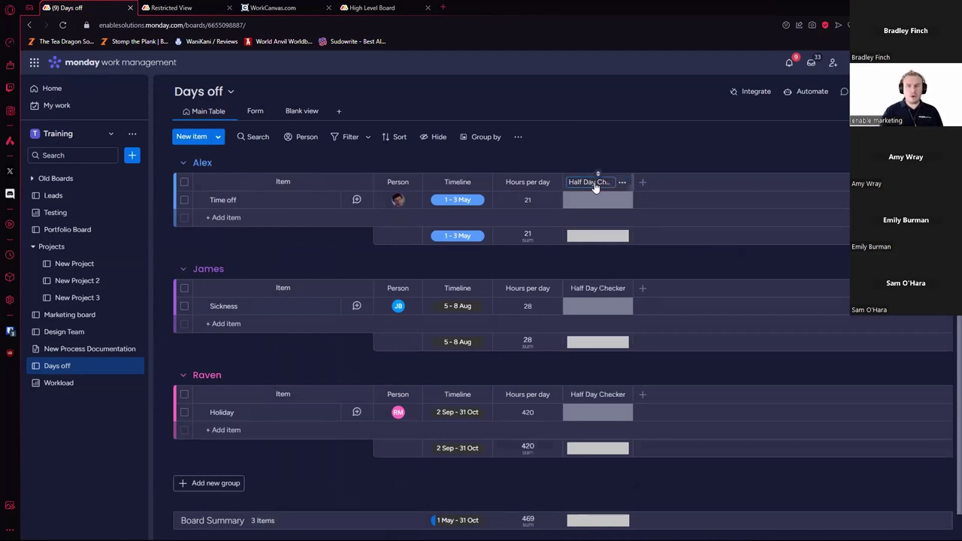
left_click(609, 207)
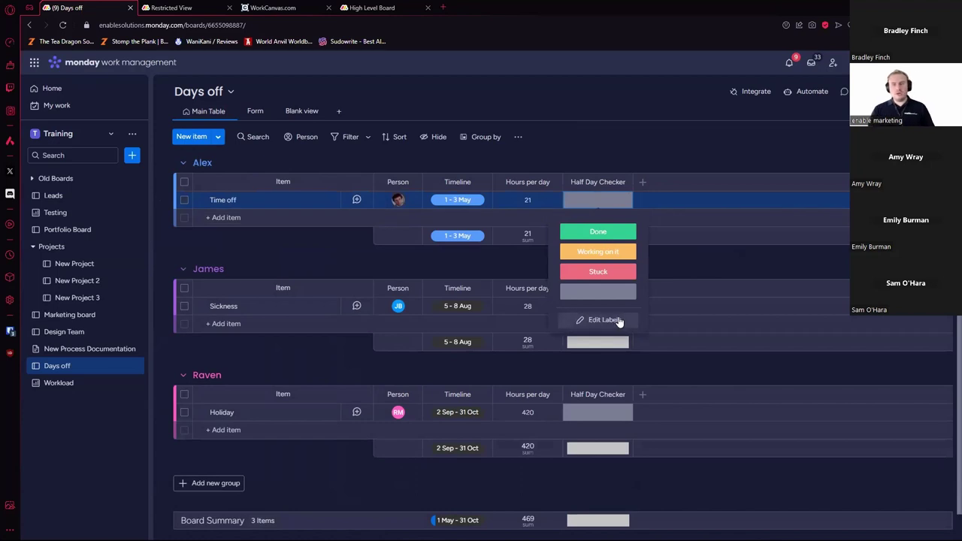
left_click(616, 322)
Step: Add a second status column, renaming Half Day Checker to Start Check and the new one End Check
left_click(641, 185)
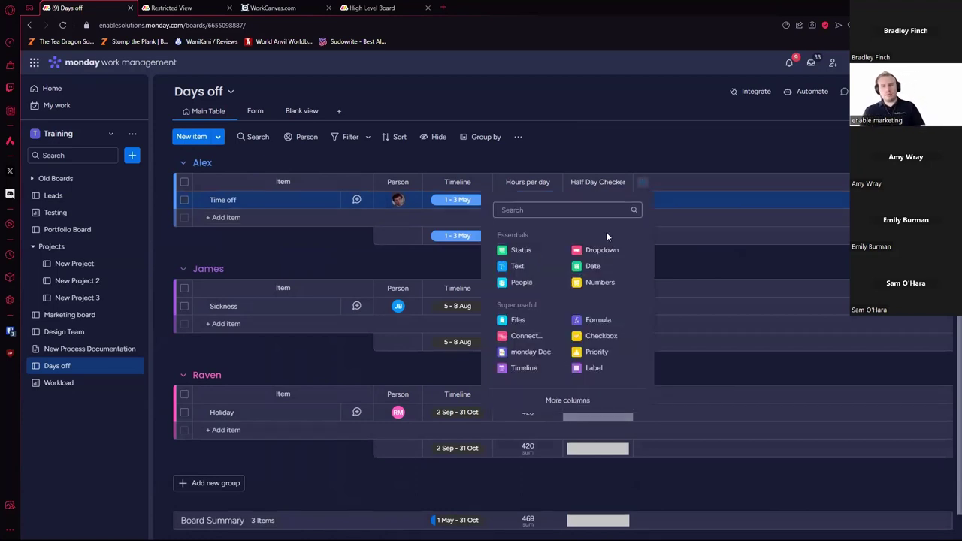
left_click(517, 251)
left_click(608, 186)
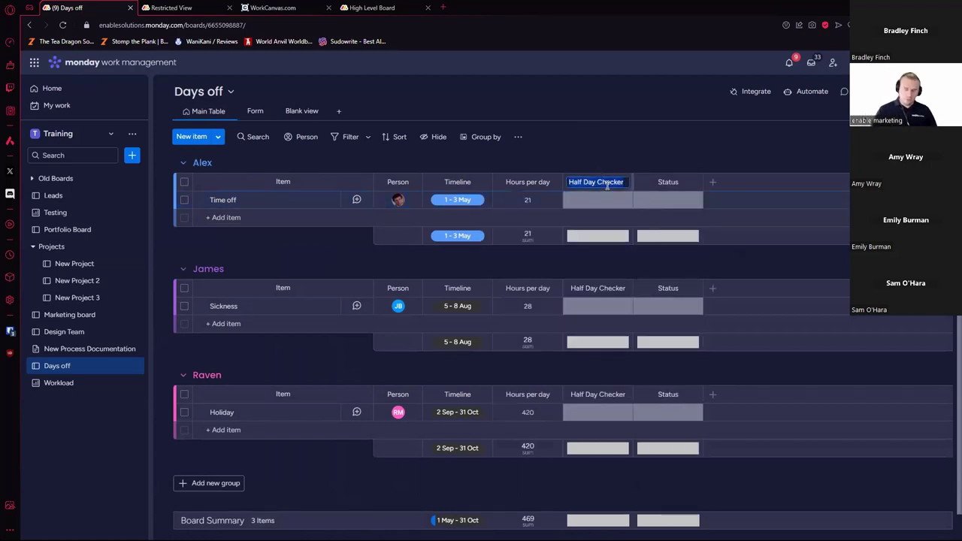
type("AM")
type("Start")
type(" Check")
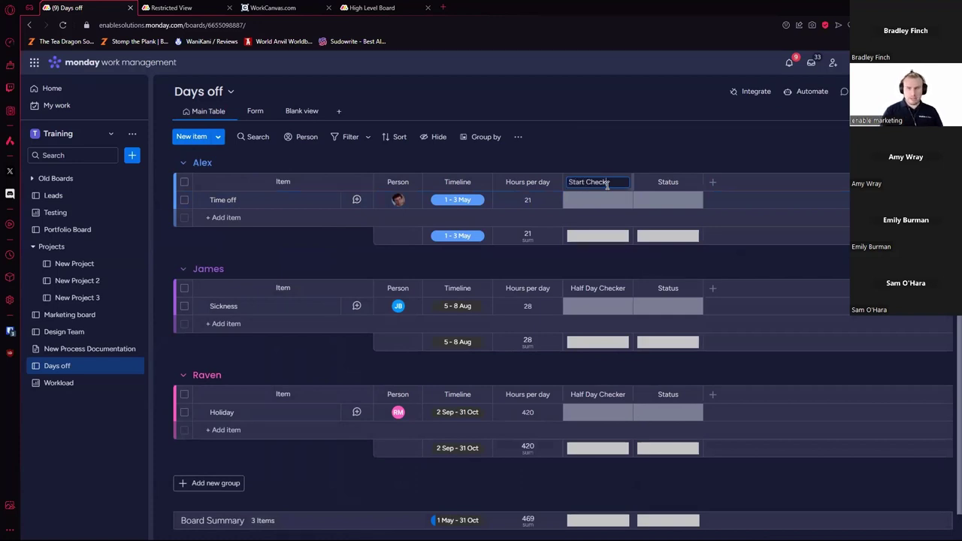
left_click(677, 185)
type("End Check")
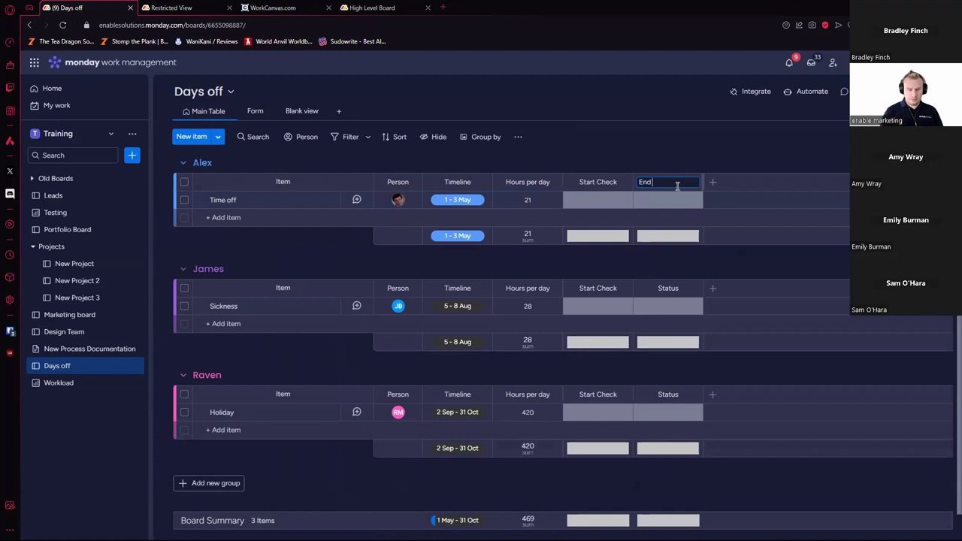
key("Return")
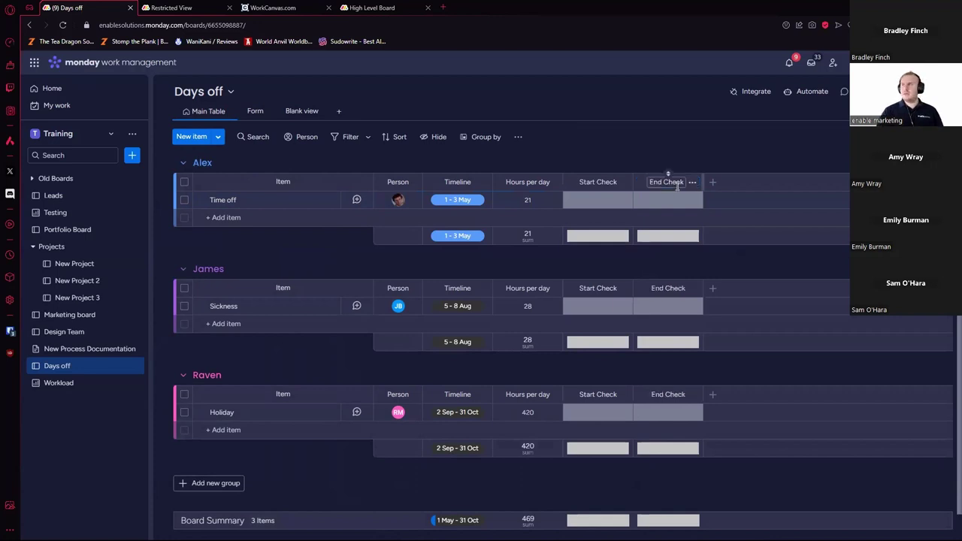
Step: Relabel Start Check to AM and PM only, with AM first and Working on it deleted
left_click(598, 199)
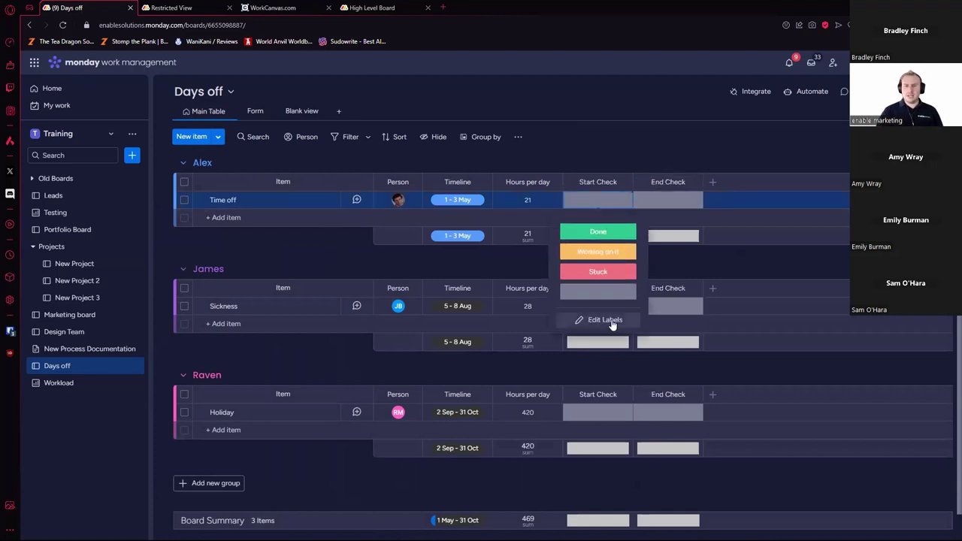
left_click(588, 320)
left_click(609, 230)
type("PM")
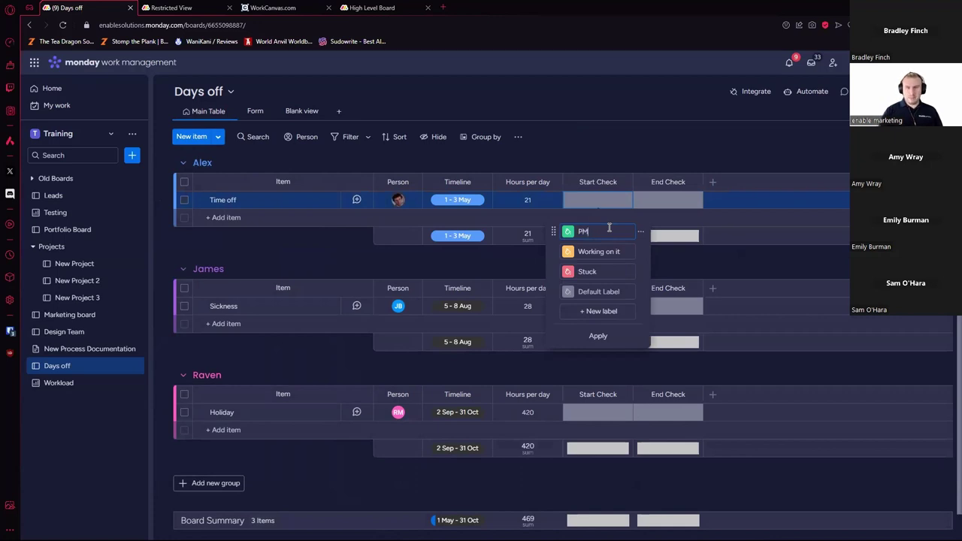
left_click(610, 272)
type("AM")
left_click_drag(552, 273, 556, 231)
left_click(641, 271)
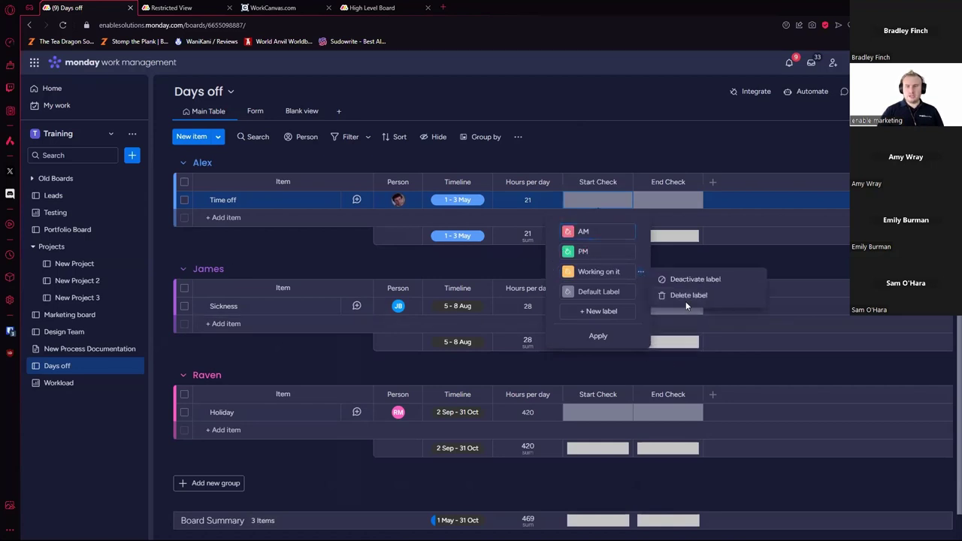
left_click(686, 296)
Step: Give End Check the same AM and PM labels, AM first, and apply them
left_click(685, 200)
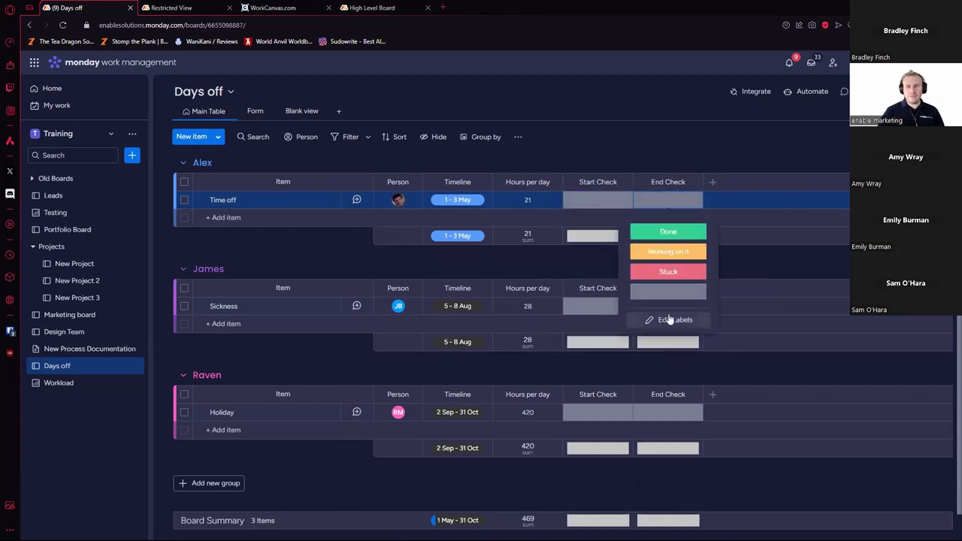
left_click(668, 320)
left_click(673, 231)
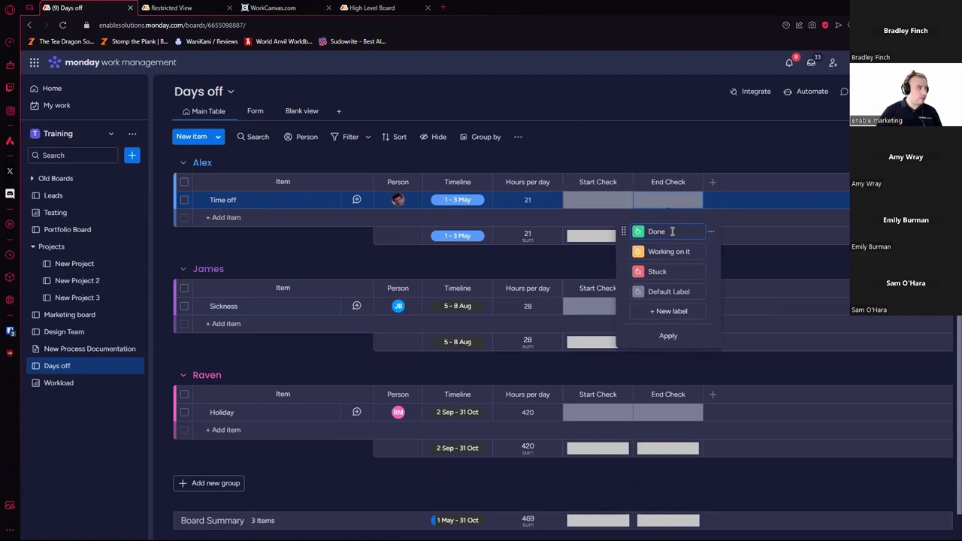
double_click(669, 265)
type("AM")
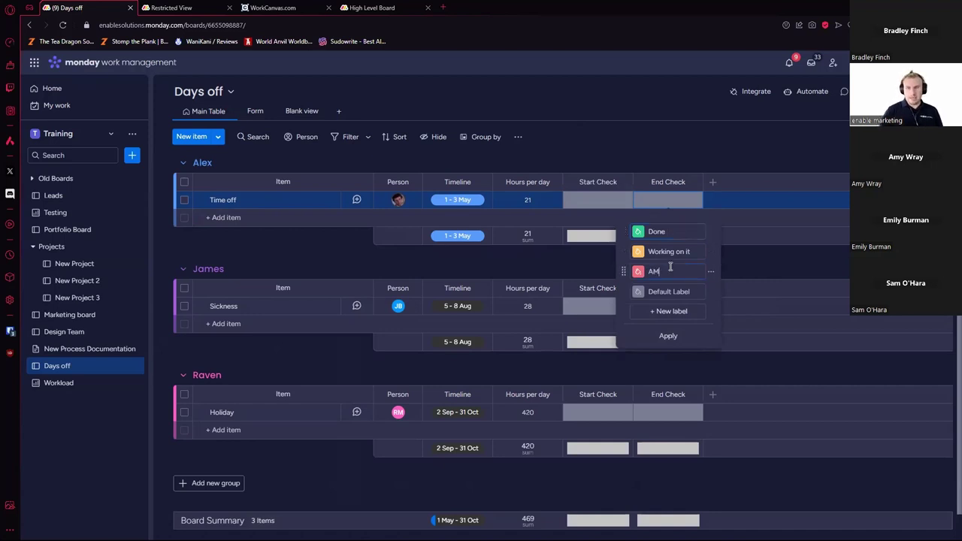
double_click(665, 231)
type("PM")
left_click(711, 251)
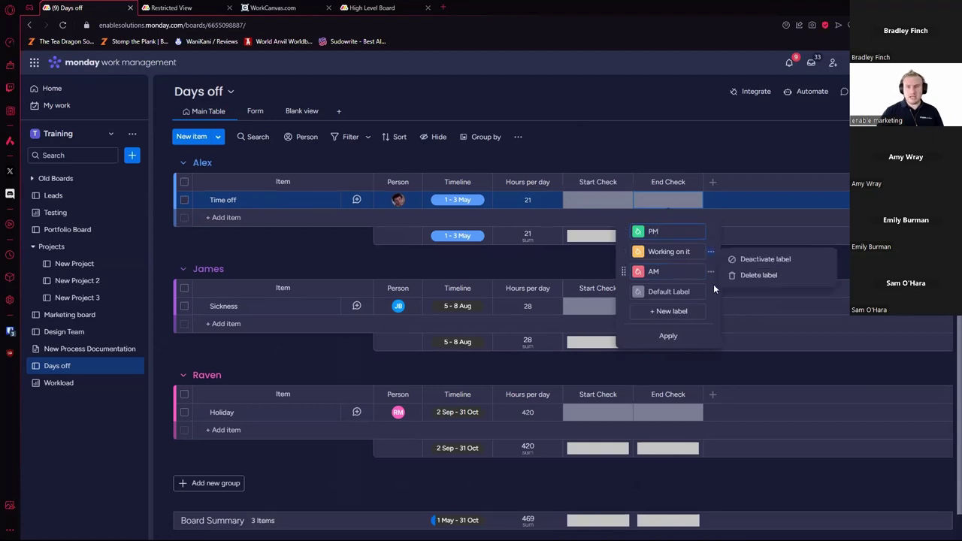
left_click(755, 277)
left_click_drag(660, 258, 659, 233)
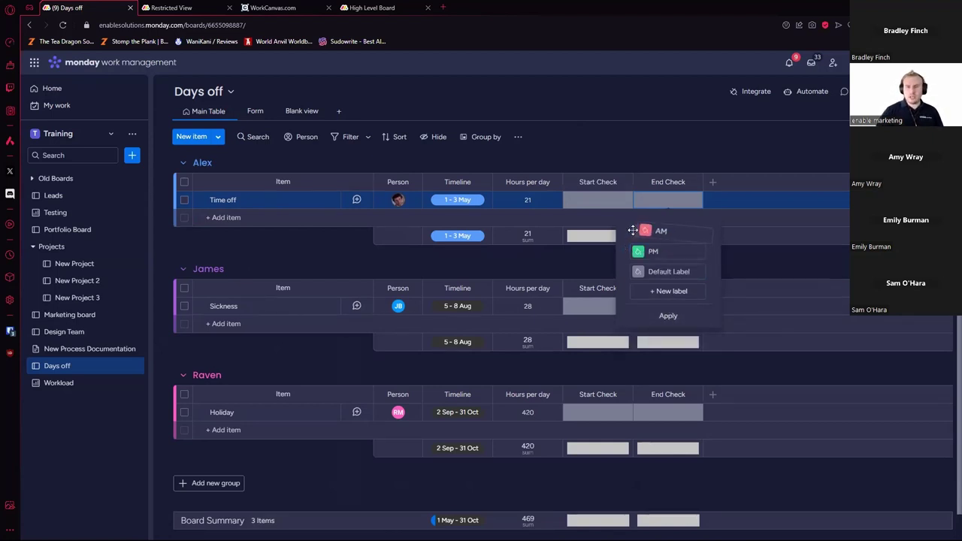
left_click(669, 316)
left_click(528, 200)
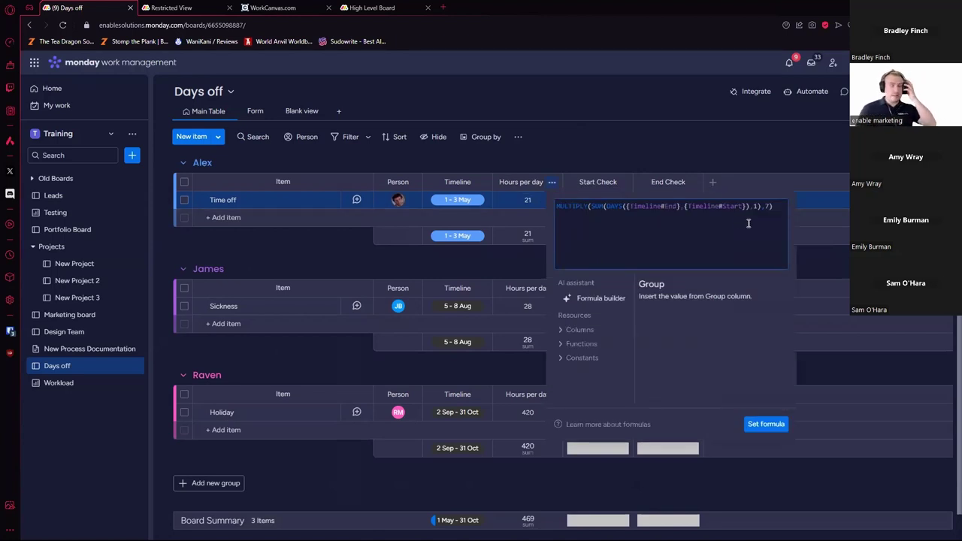
Step: Begin the formula with IF({Start Check}="AM", before the existing calculation
left_click(556, 209)
type("IF(")
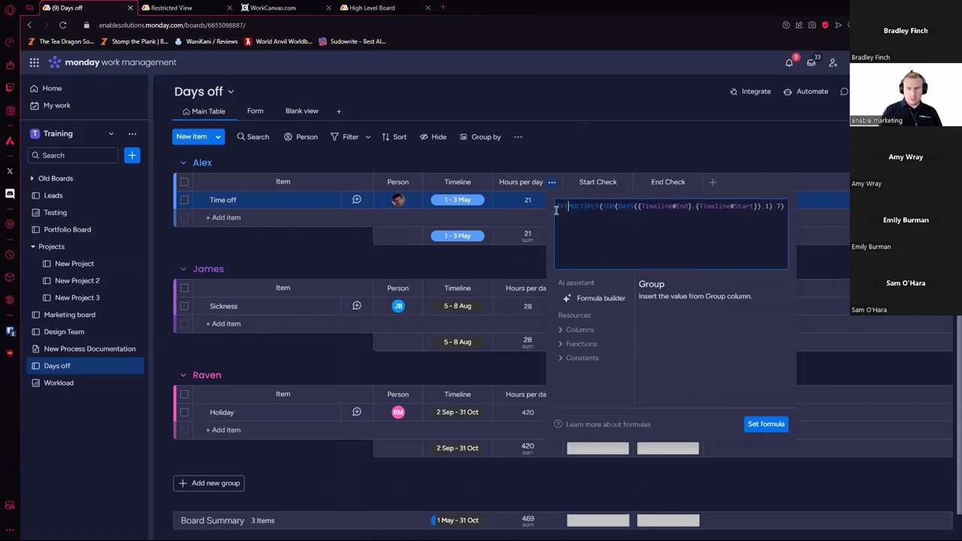
left_click(583, 329)
scroll(613, 368, "down", 1)
left_click(613, 367)
type("=\"AM\",")
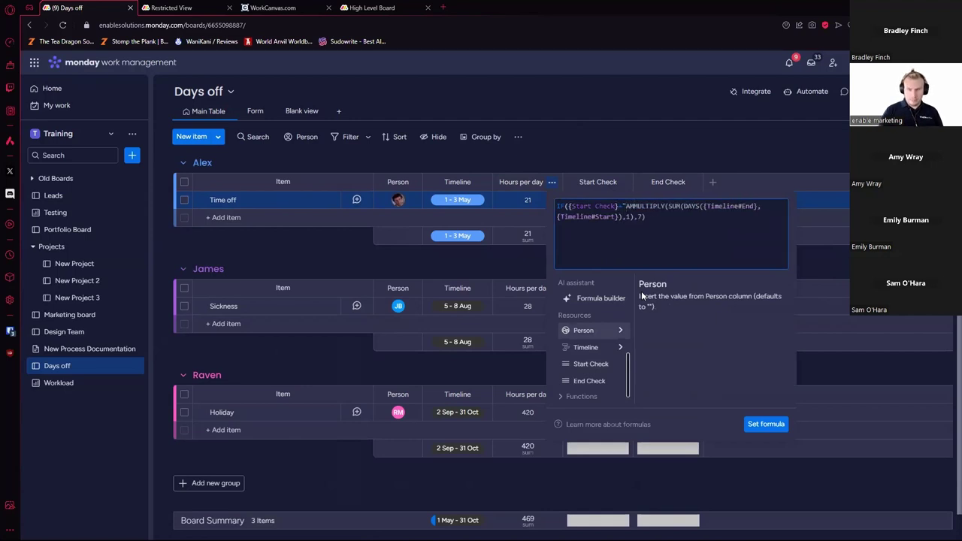
key("BackSpace")
type("\"")
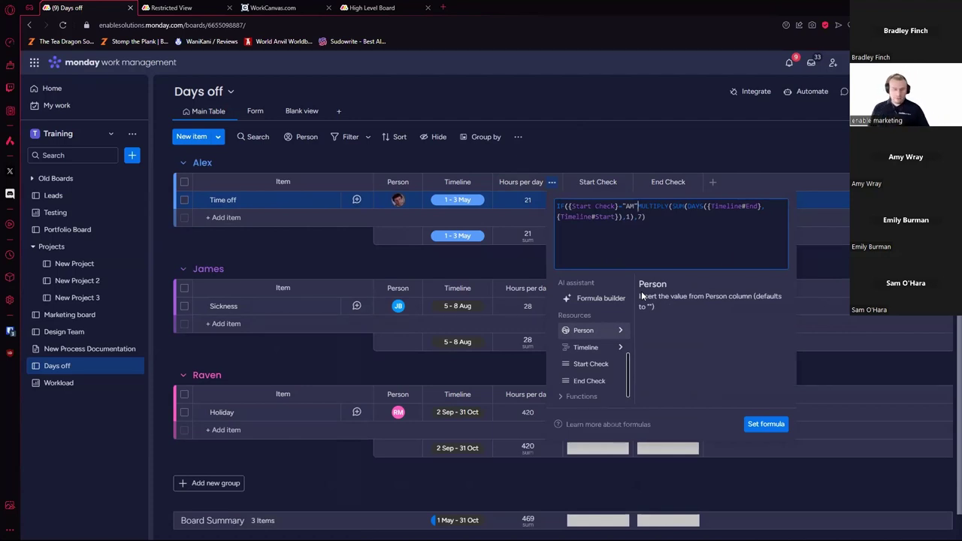
type(",")
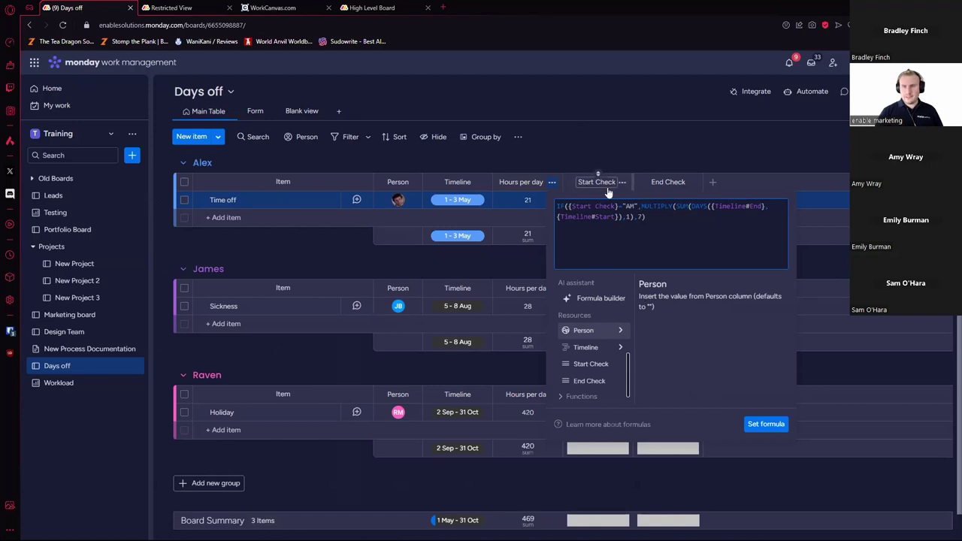
Step: Wrap the days × 7 calculation in MINUS to subtract 3.5 hours for the AM case
left_click(666, 216)
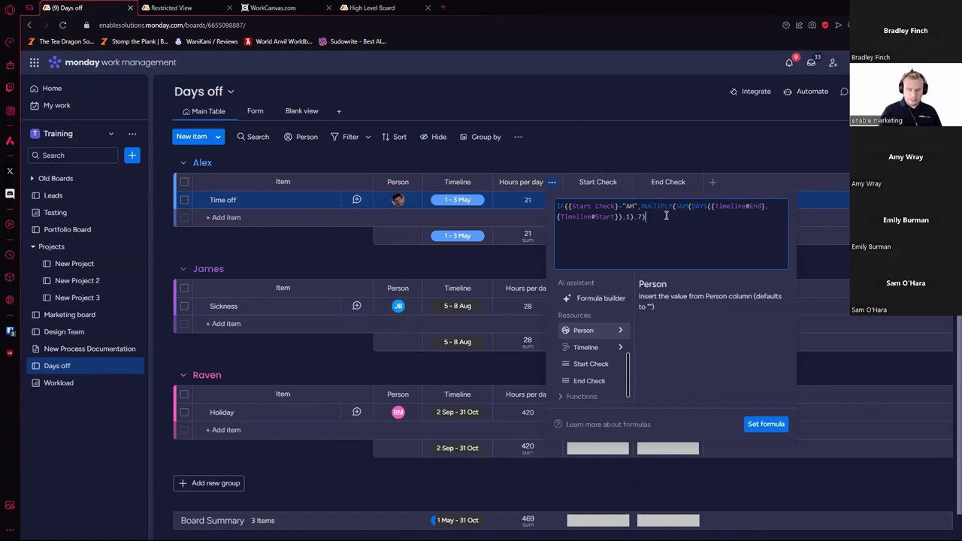
left_click(642, 205)
type("MU")
key("BackSpace")
type("INUS(")
left_click(653, 227)
type(",3.4")
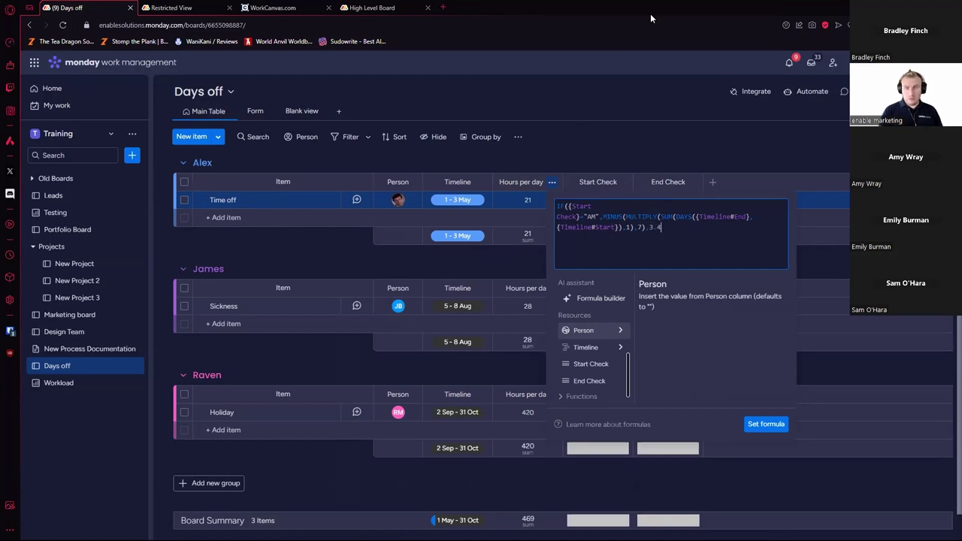
key("BackSpace")
type("5),")
Step: Copy the MULTIPLY days calculation in as the otherwise result and save the formula
left_click_drag(646, 227, 594, 217)
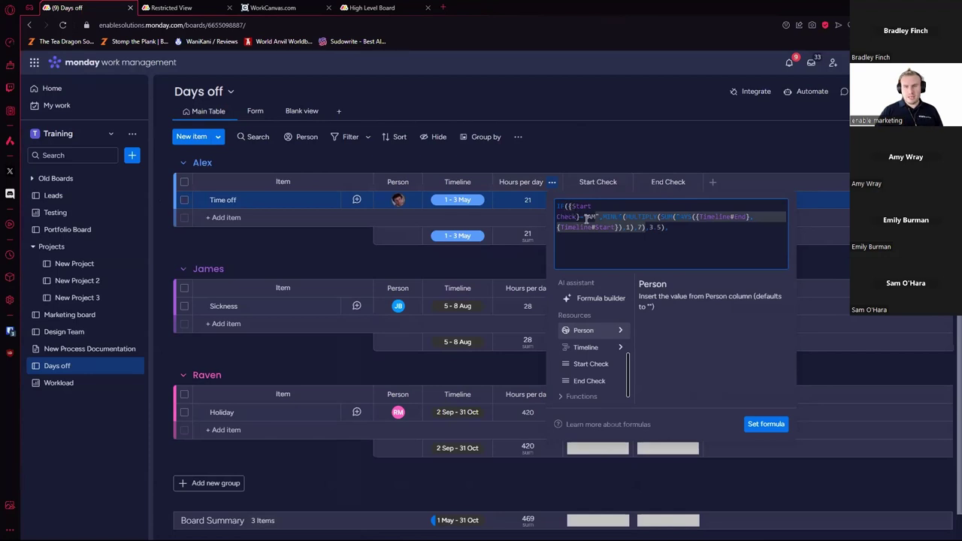
left_click_drag(627, 217, 636, 230)
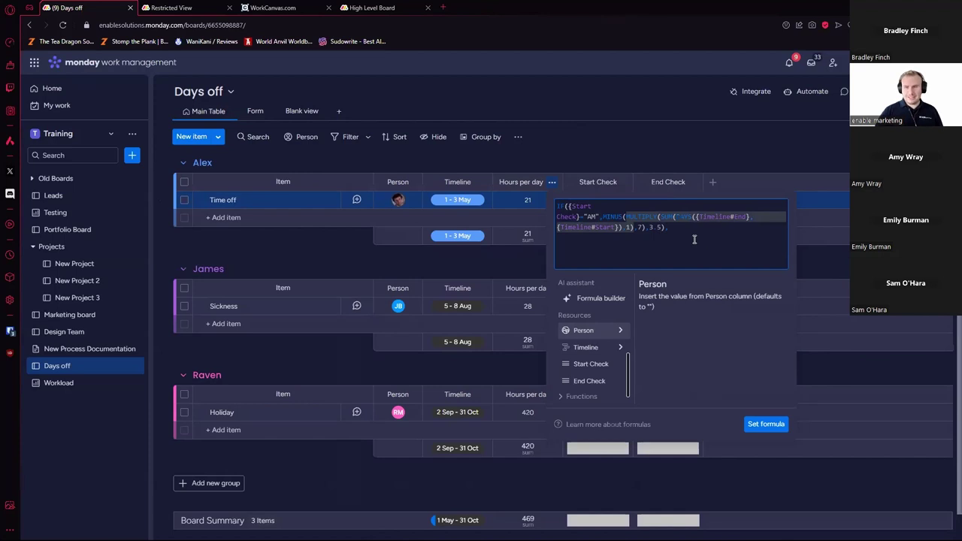
left_click_drag(645, 228, 626, 218)
key("ctrl+c")
left_click(717, 238)
key("ctrl+v")
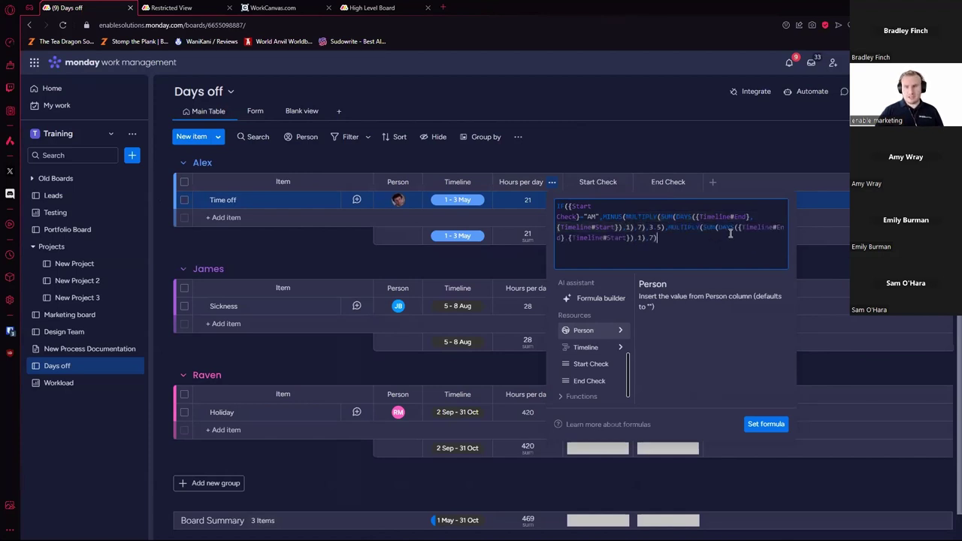
left_click(769, 424)
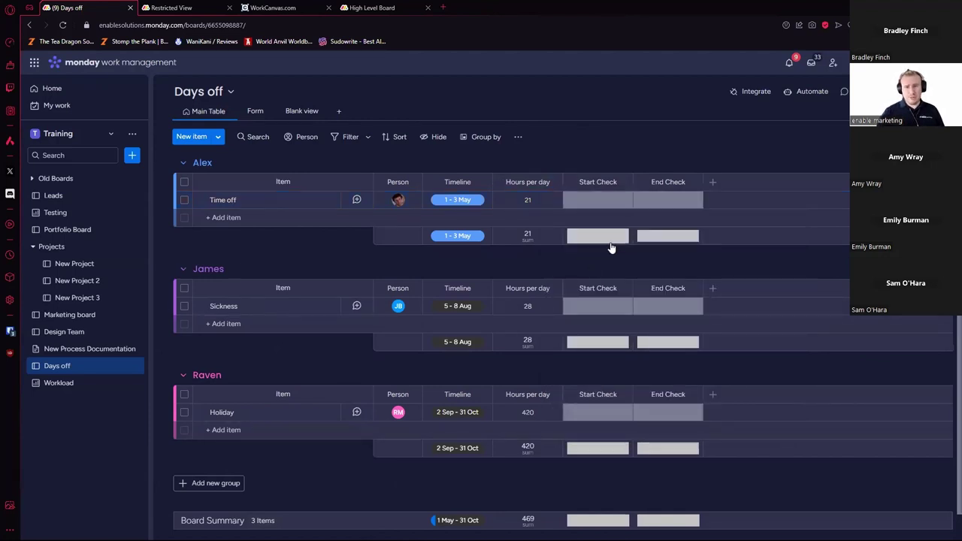
left_click(605, 200)
Step: Choose AM in the Time off row's Start Check cell, bringing its hours per day to 17.5
left_click(588, 230)
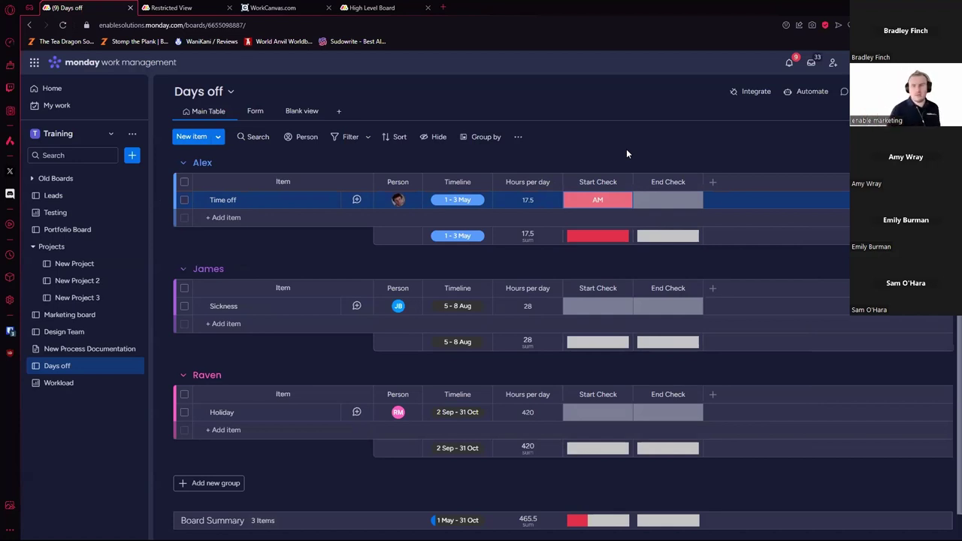
left_click(605, 204)
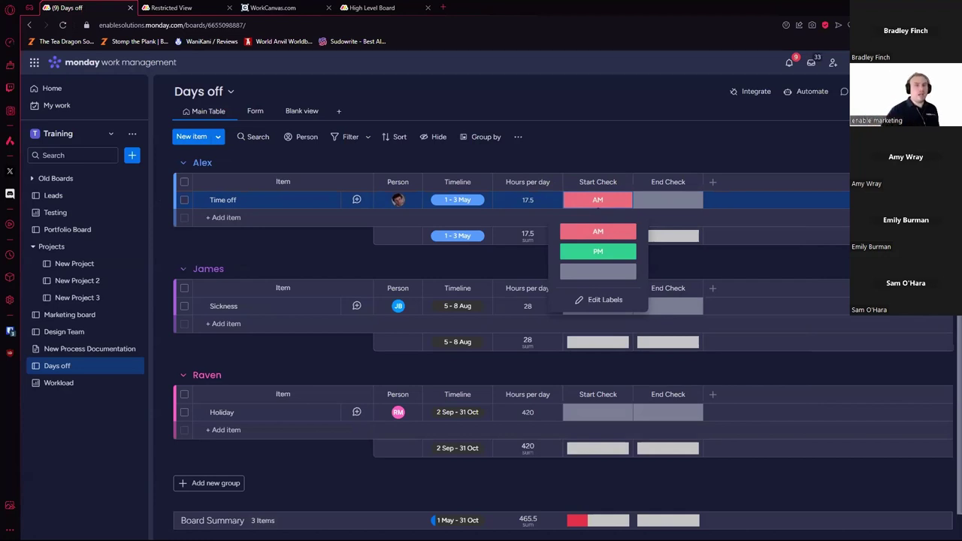
left_click(303, 124)
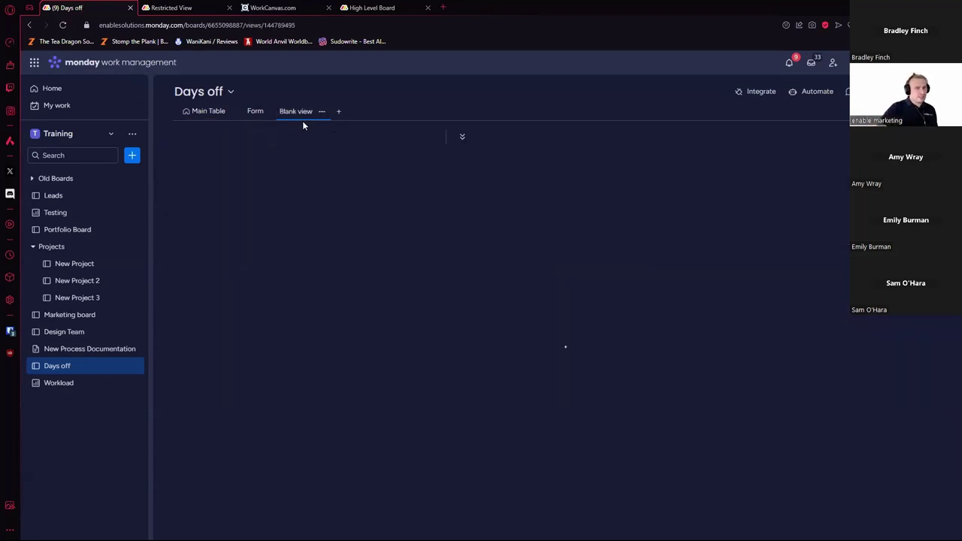
scroll(653, 268, "left", 10)
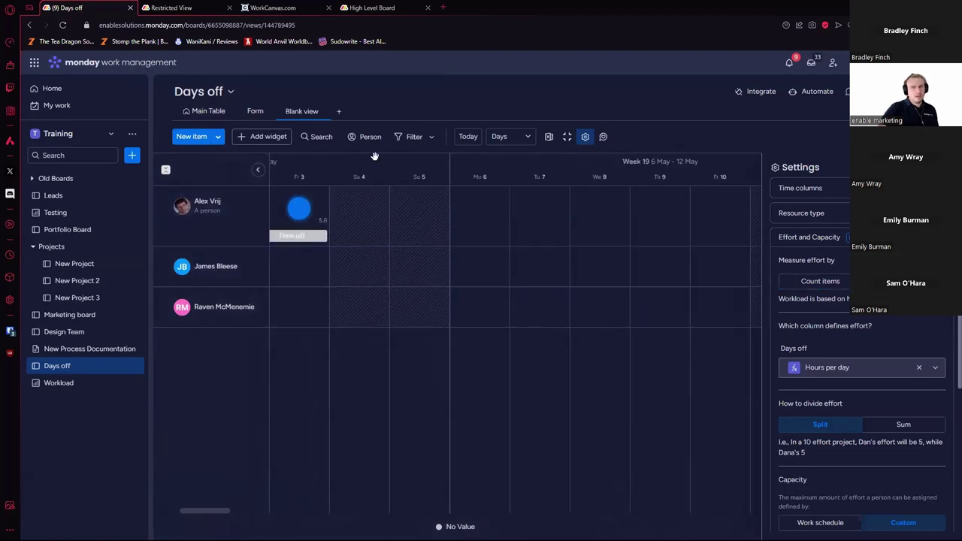
scroll(374, 156, "left", 5)
mouse_move(501, 212)
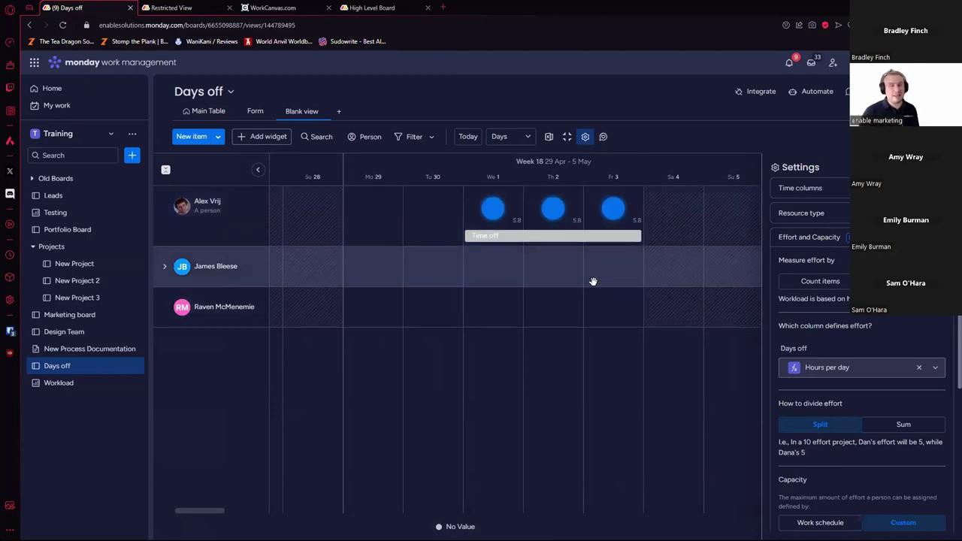
left_click(202, 111)
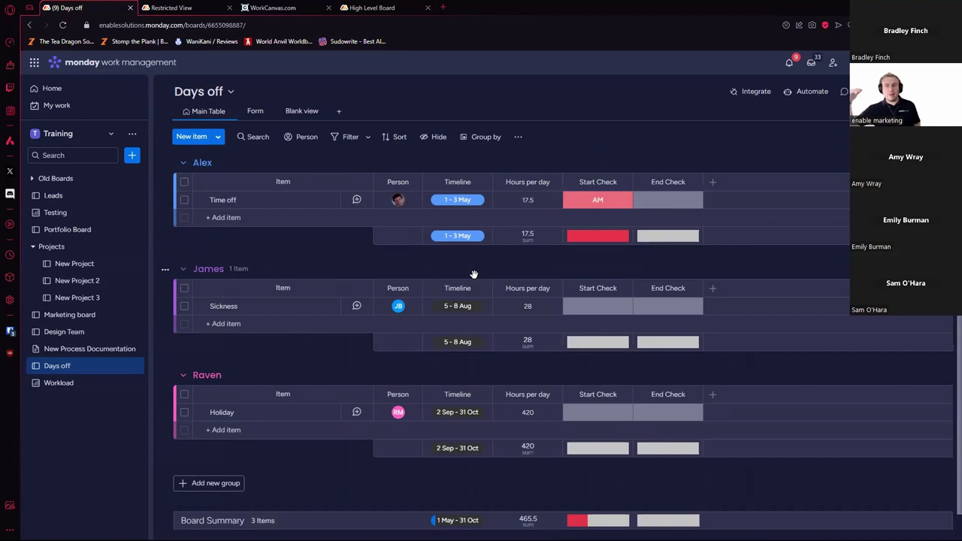
Step: Insert a Status column between Person and Timeline and set Time off's status to Done
left_click(713, 182)
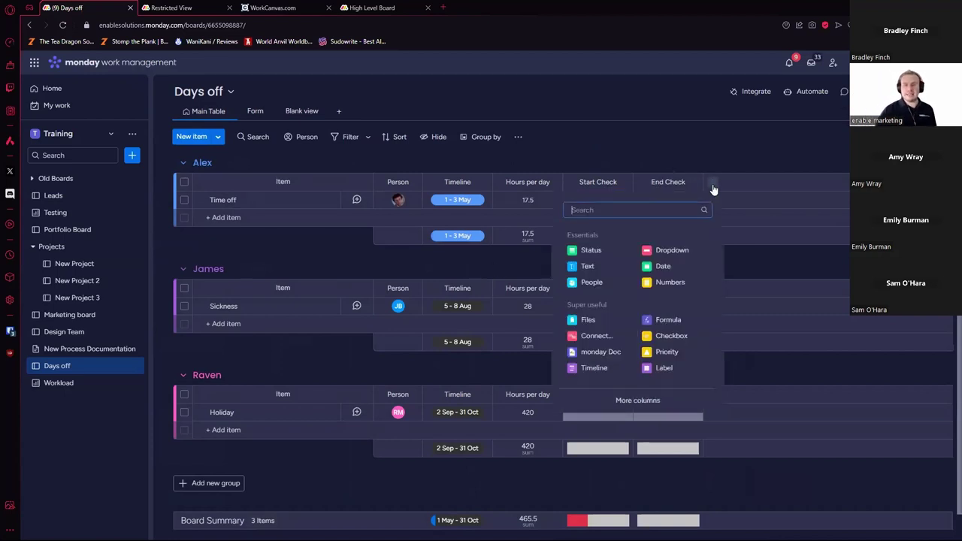
left_click(591, 250)
left_click_drag(738, 182, 451, 192)
left_click(457, 200)
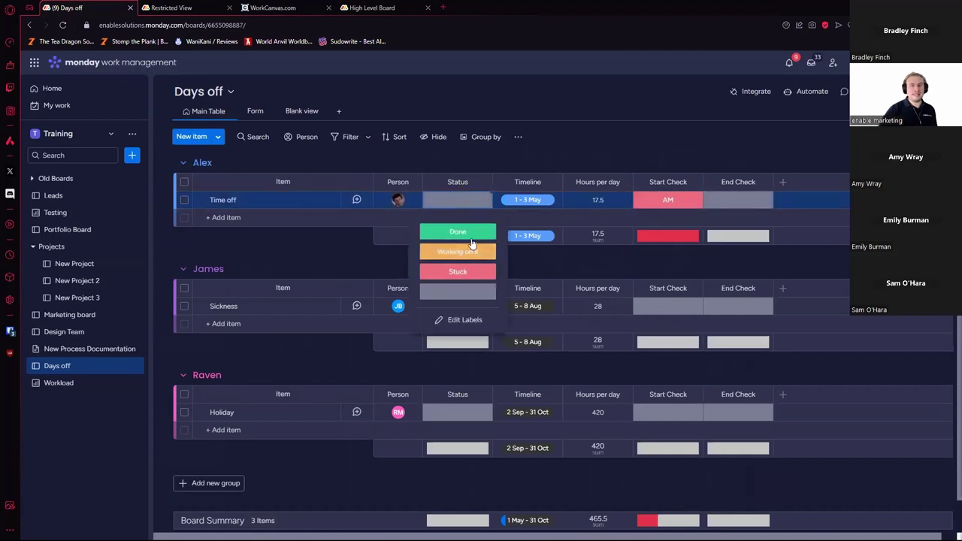
left_click(458, 230)
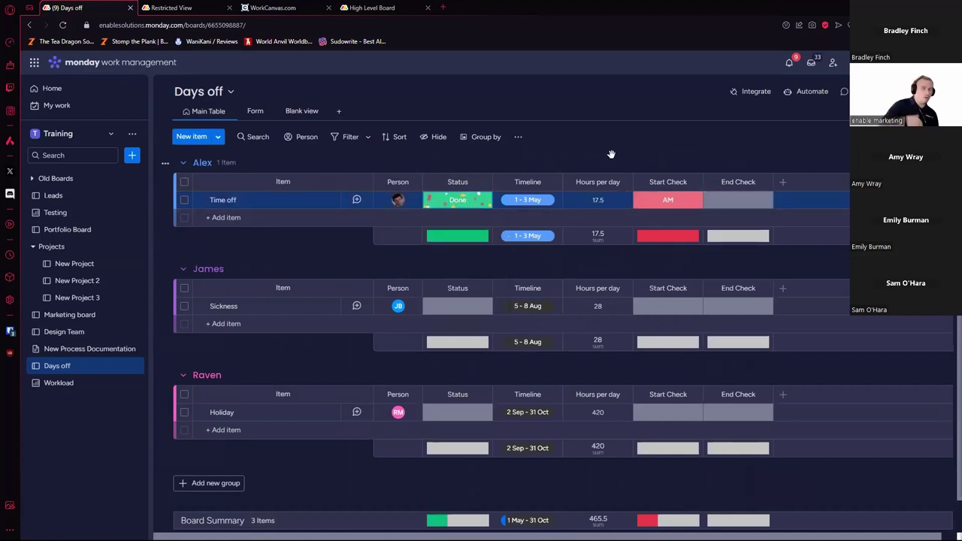